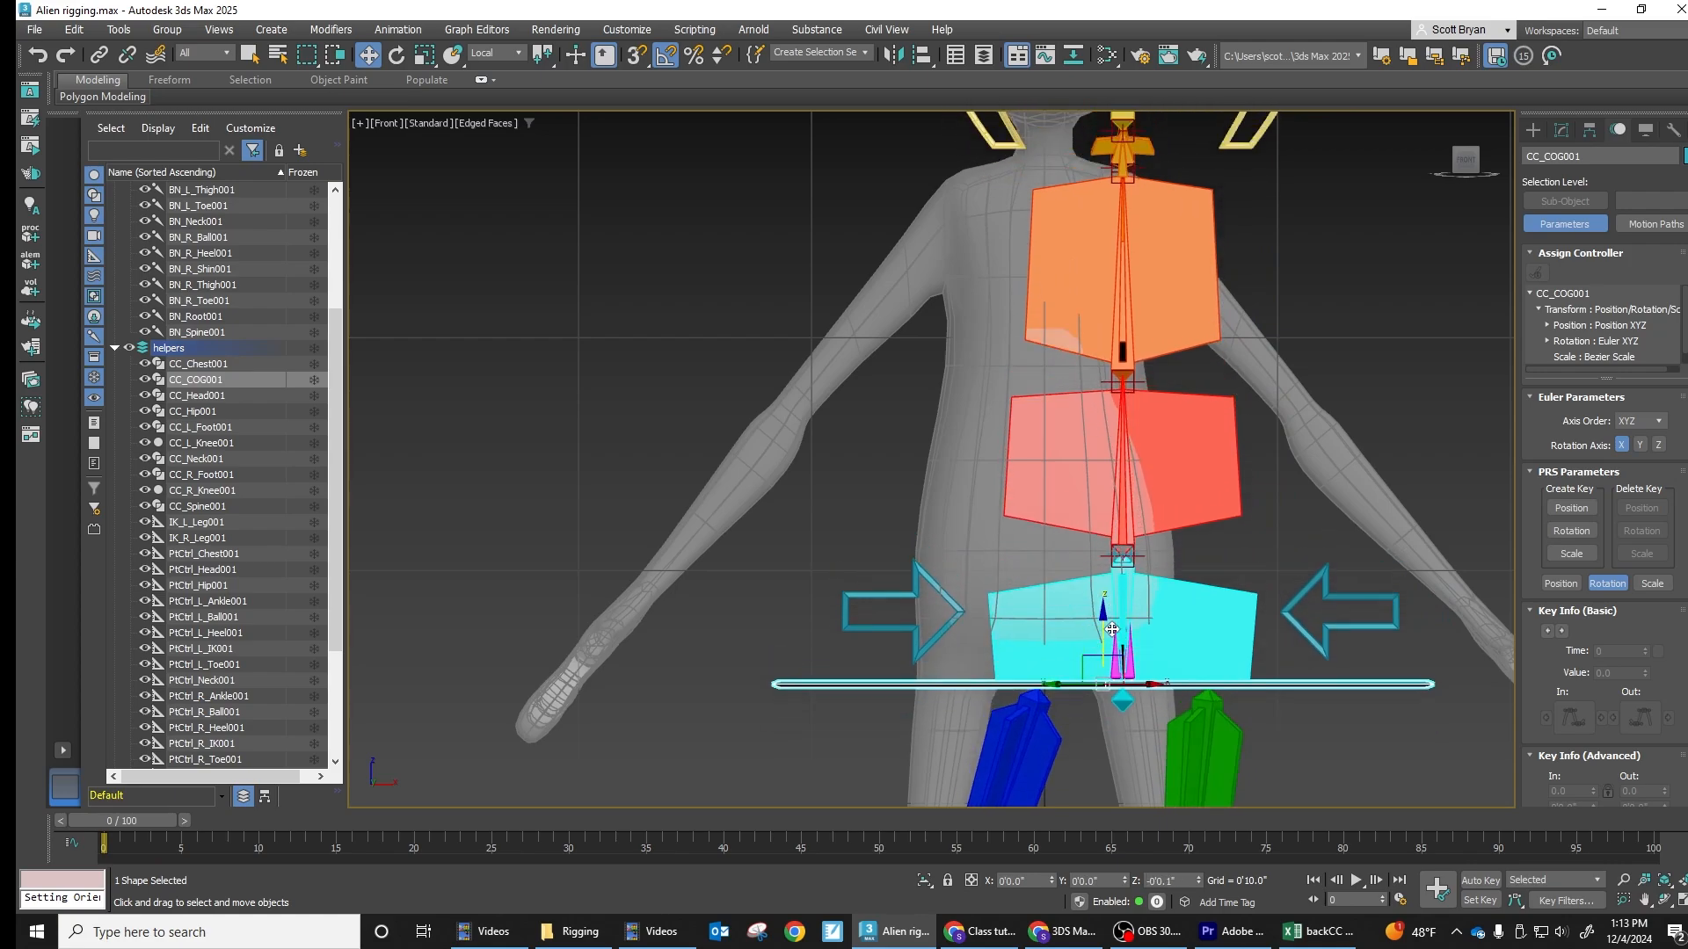
# Undo the test move of the CC_COG001 control
pyautogui.rightClick(1103, 648)
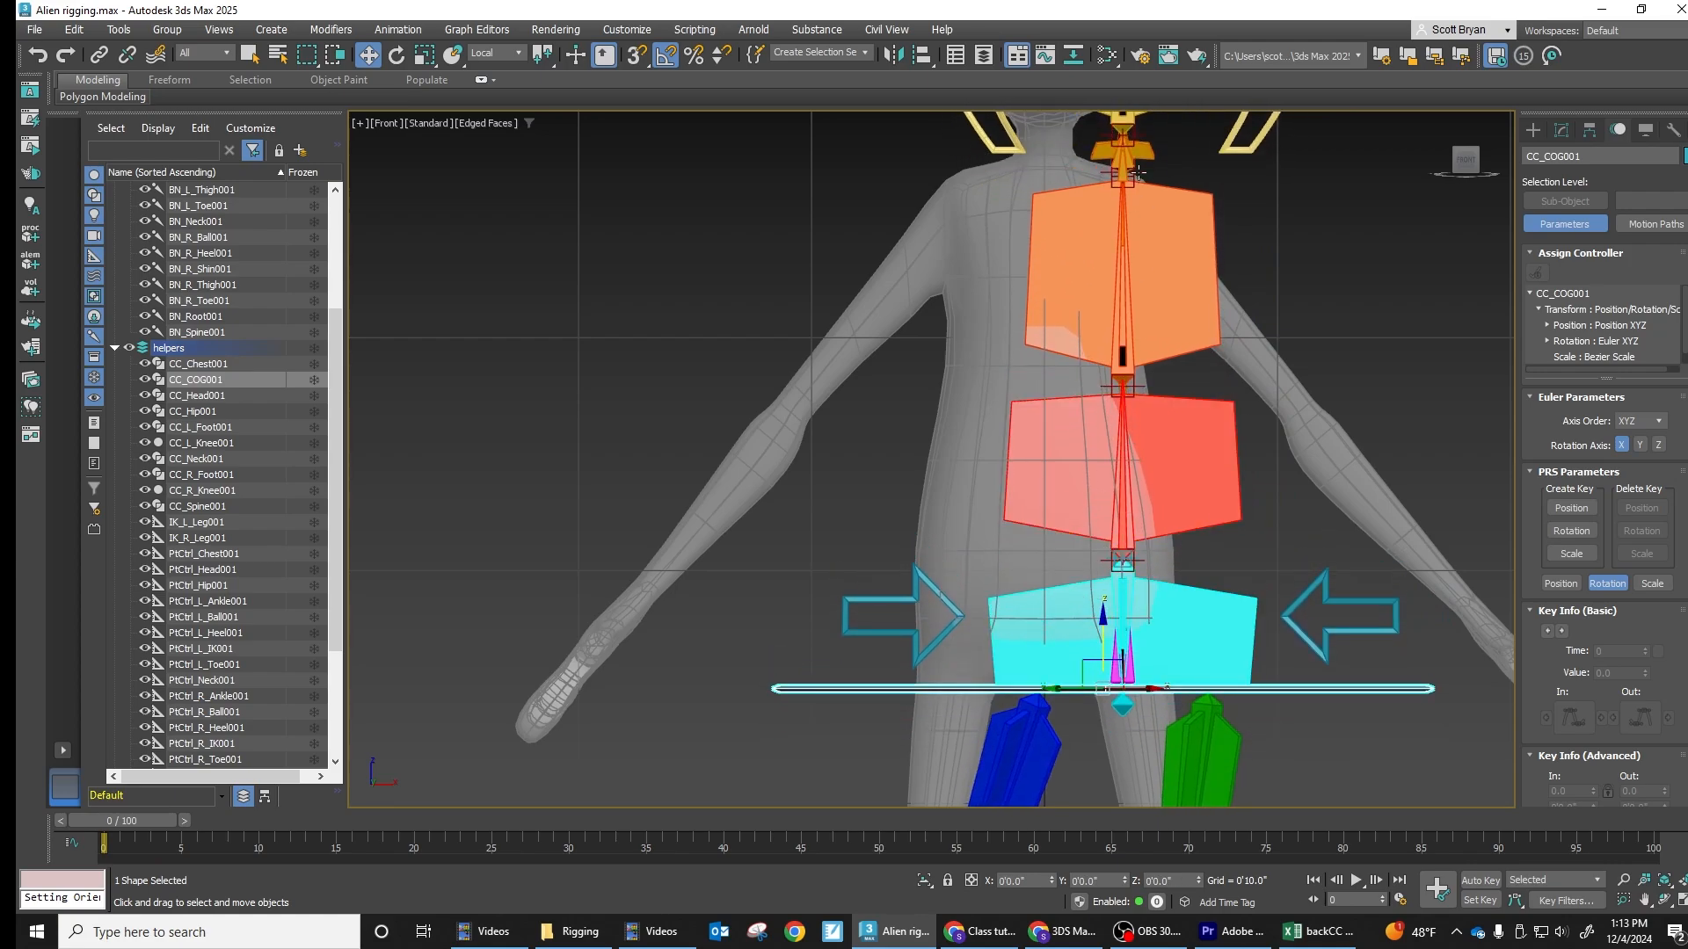
pyautogui.hotkey('ctrl', 'z')
pyautogui.hotkey('ctrl', 'z')
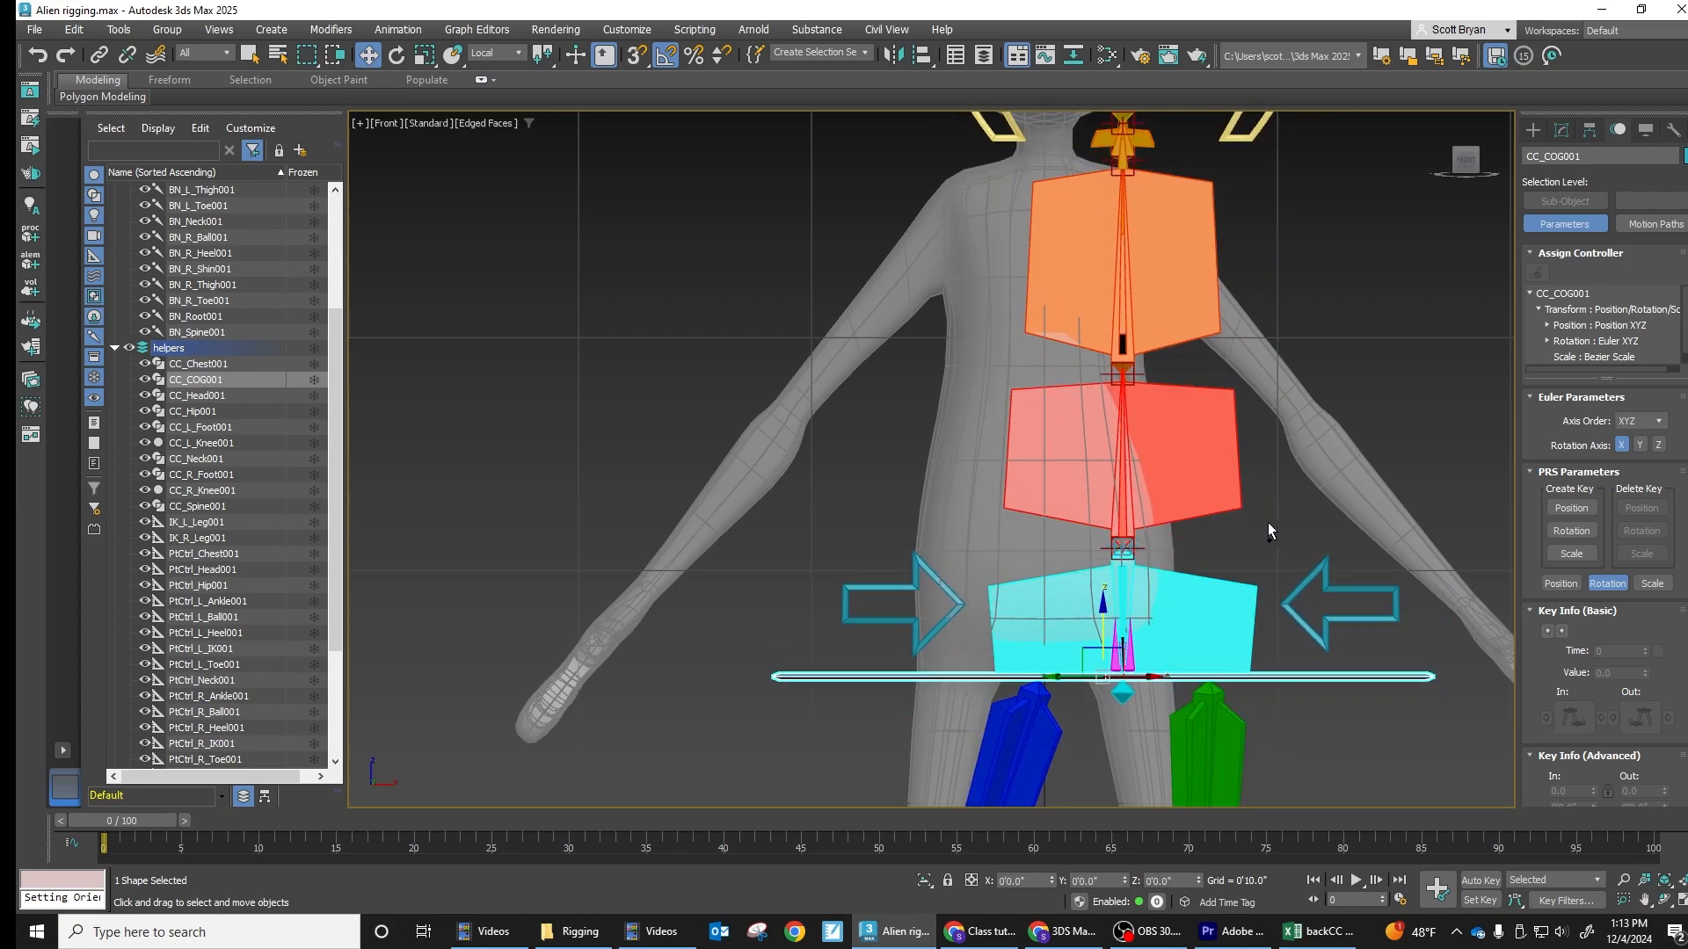
# Inspect the point helpers PtCtrl_Hip001 and PtCtrl_Spine001 at the waist by selecting each one
pyautogui.scroll(3, 1050, 609)
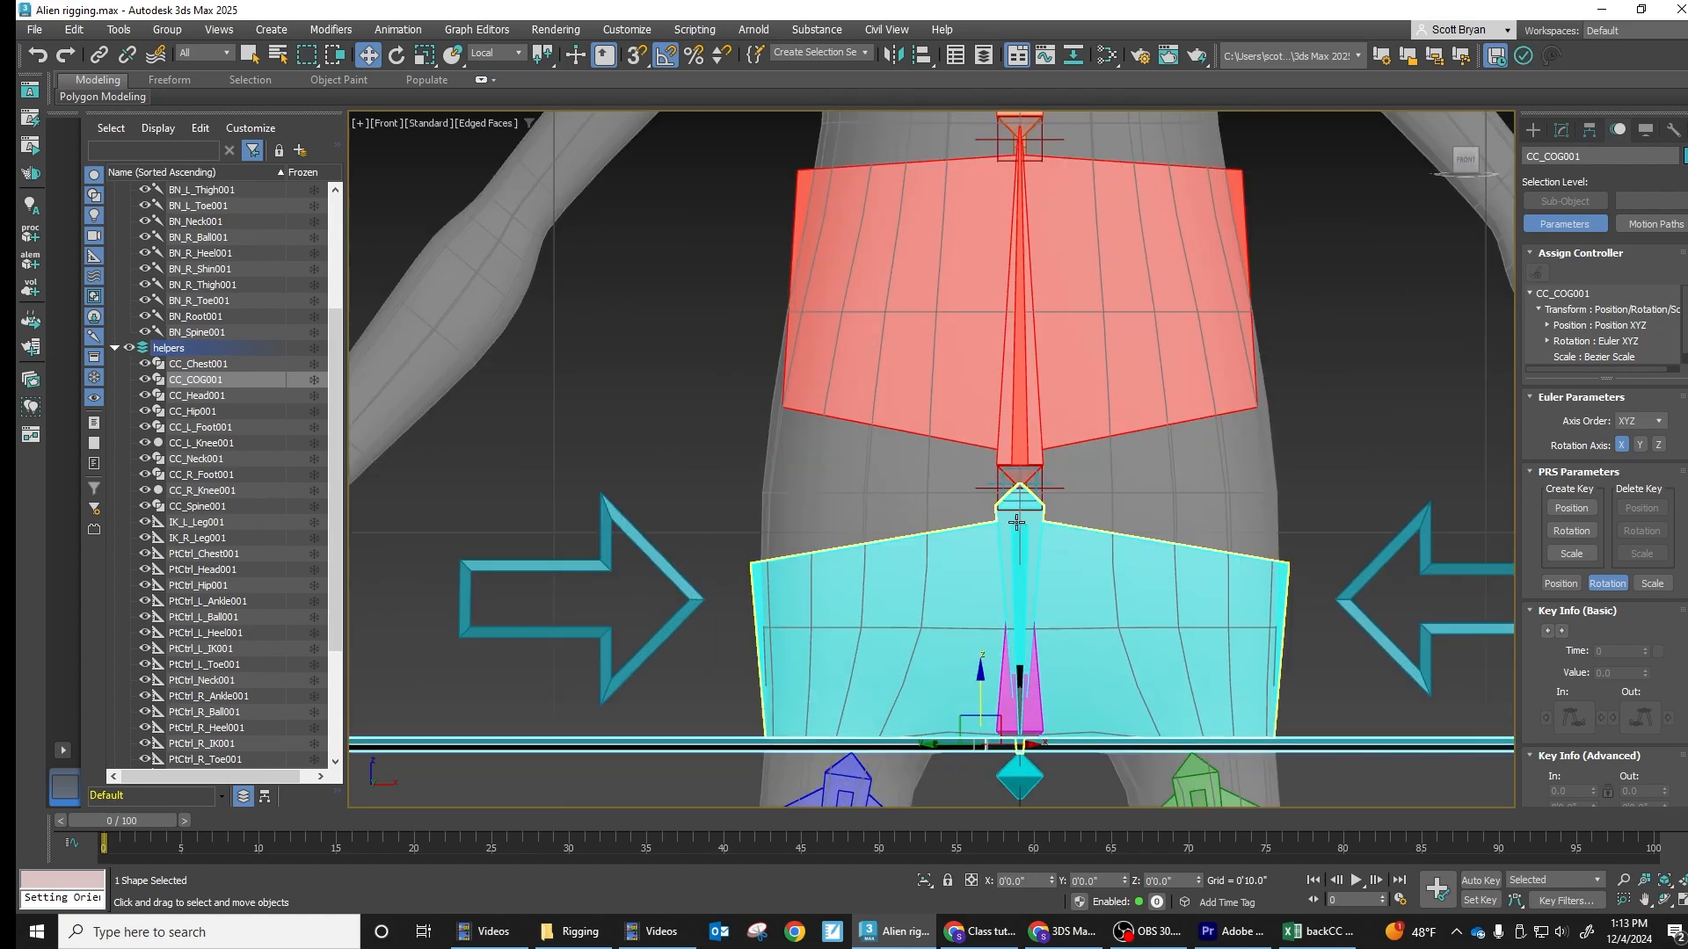
pyautogui.scroll(2, 1016, 508)
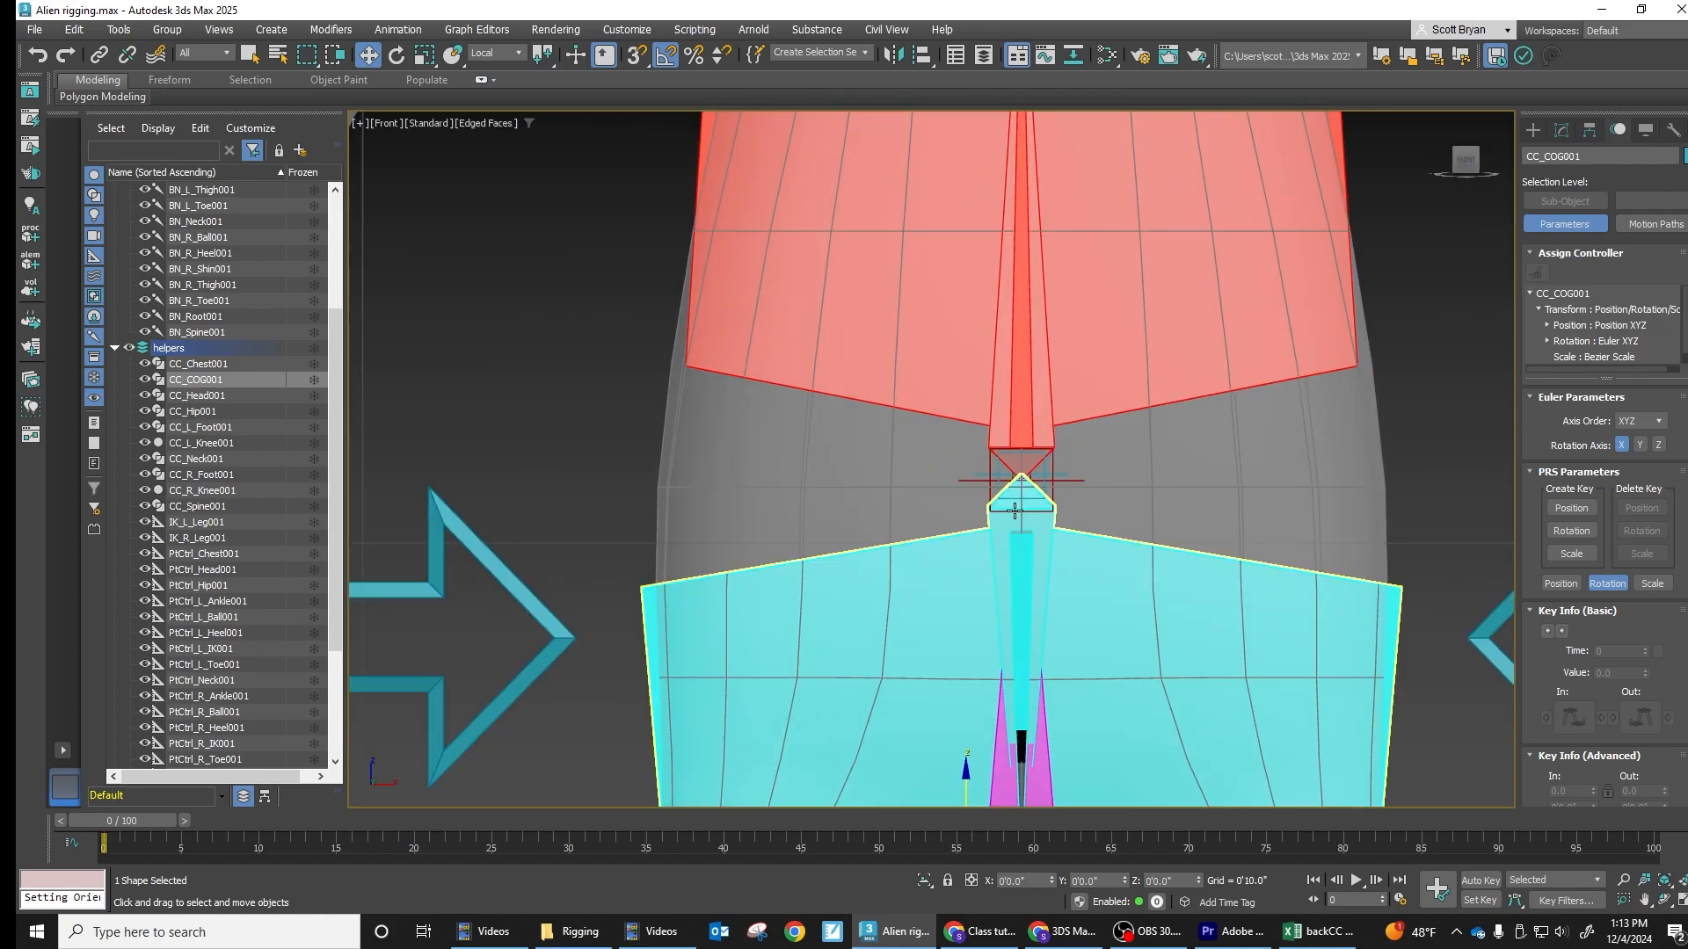
pyautogui.click(1002, 469)
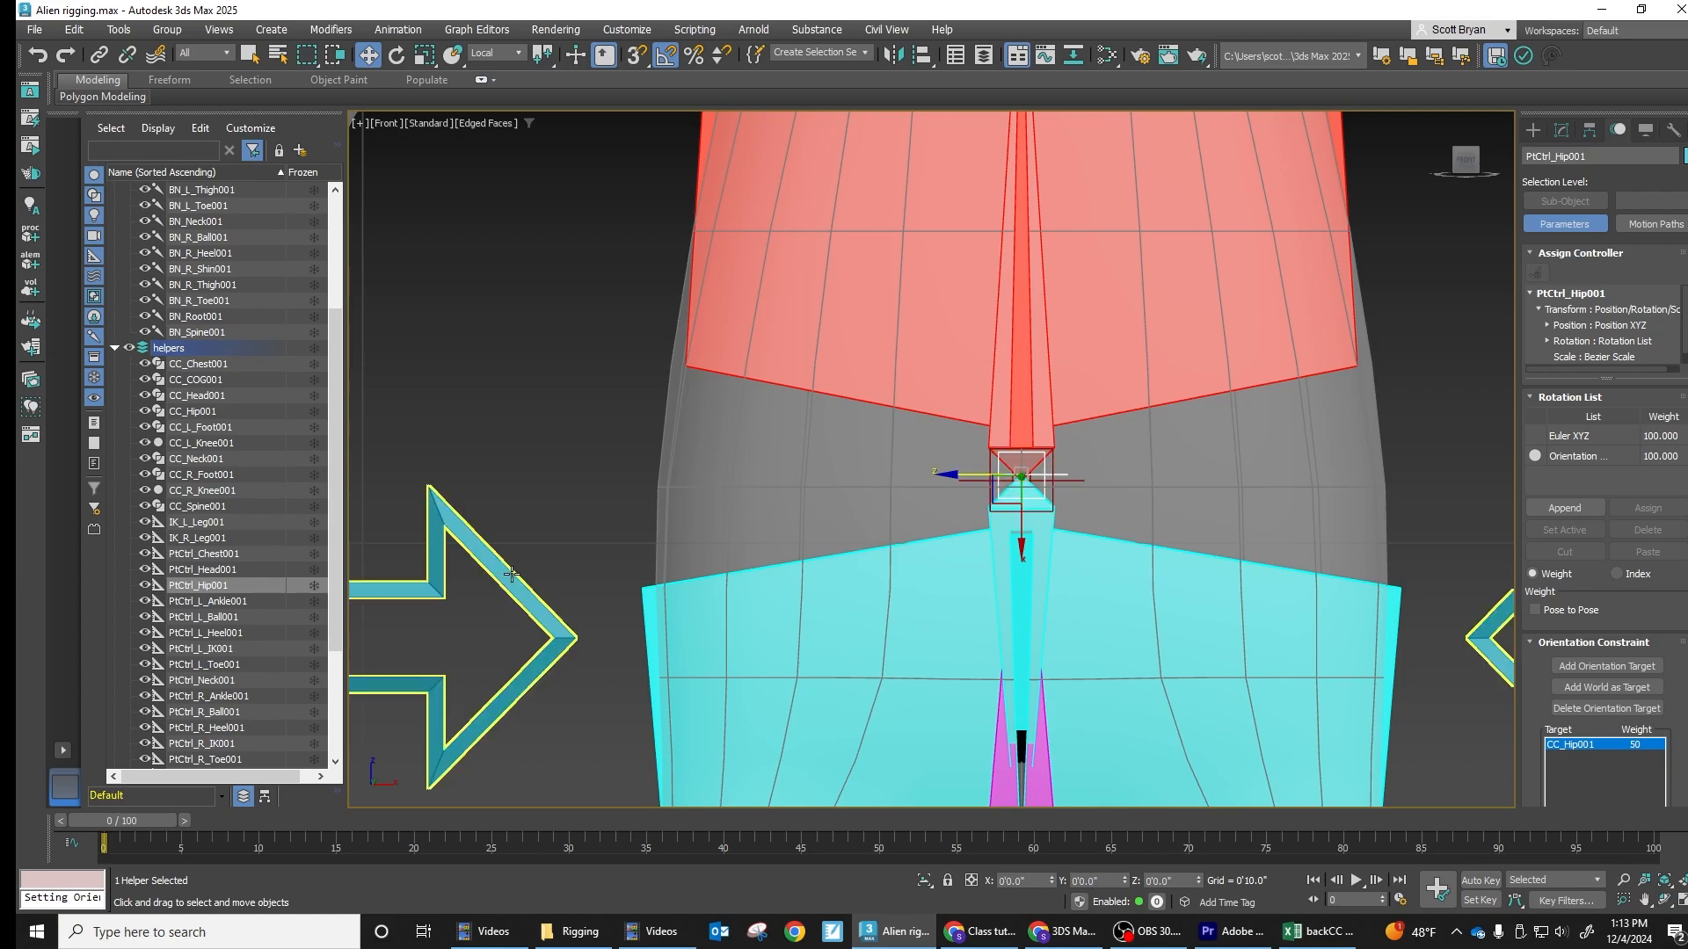
pyautogui.scroll(-2, 527, 563)
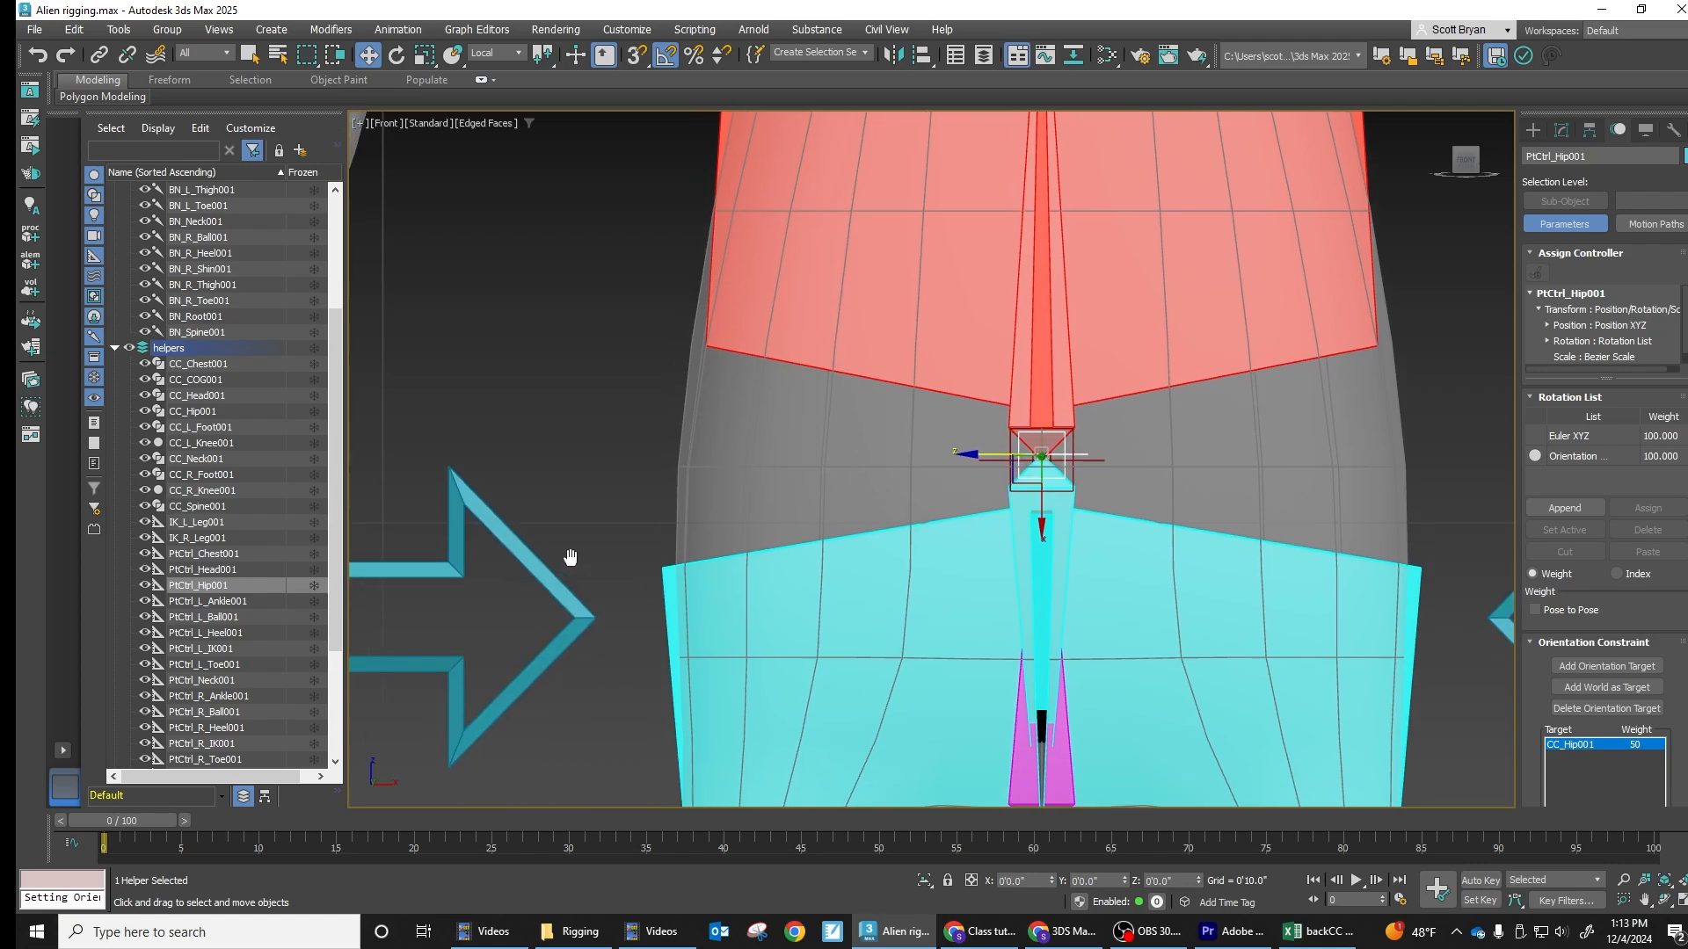
pyautogui.scroll(-3, 893, 433)
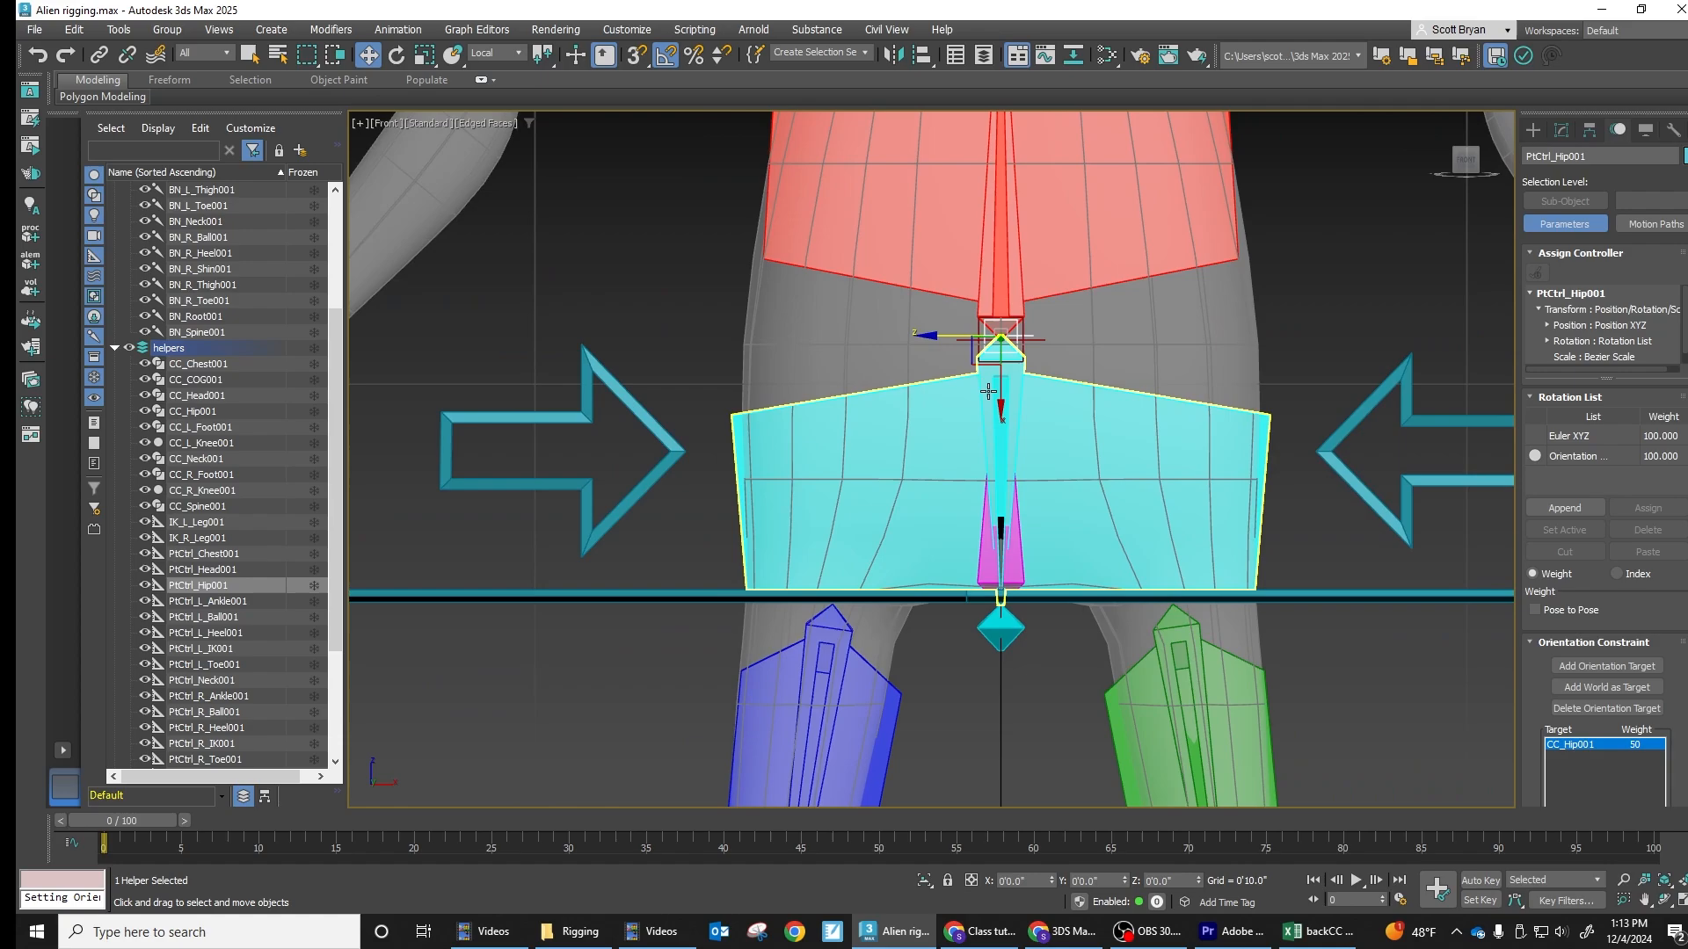
pyautogui.click(1000, 344)
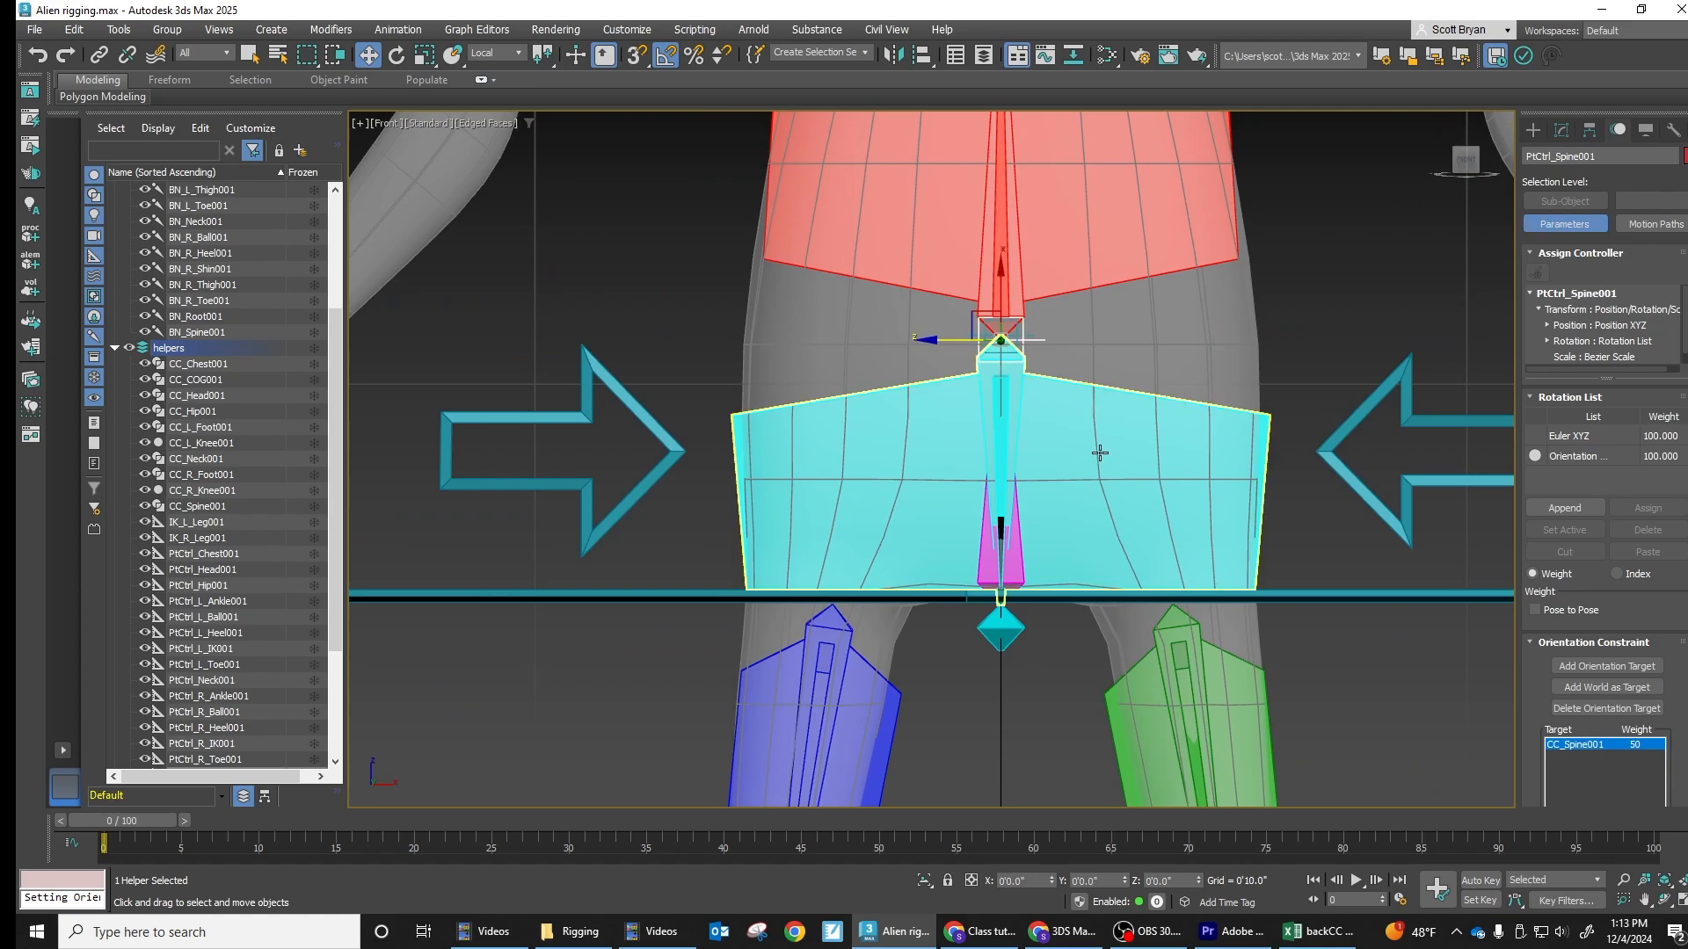
pyautogui.scroll(-1, 1027, 407)
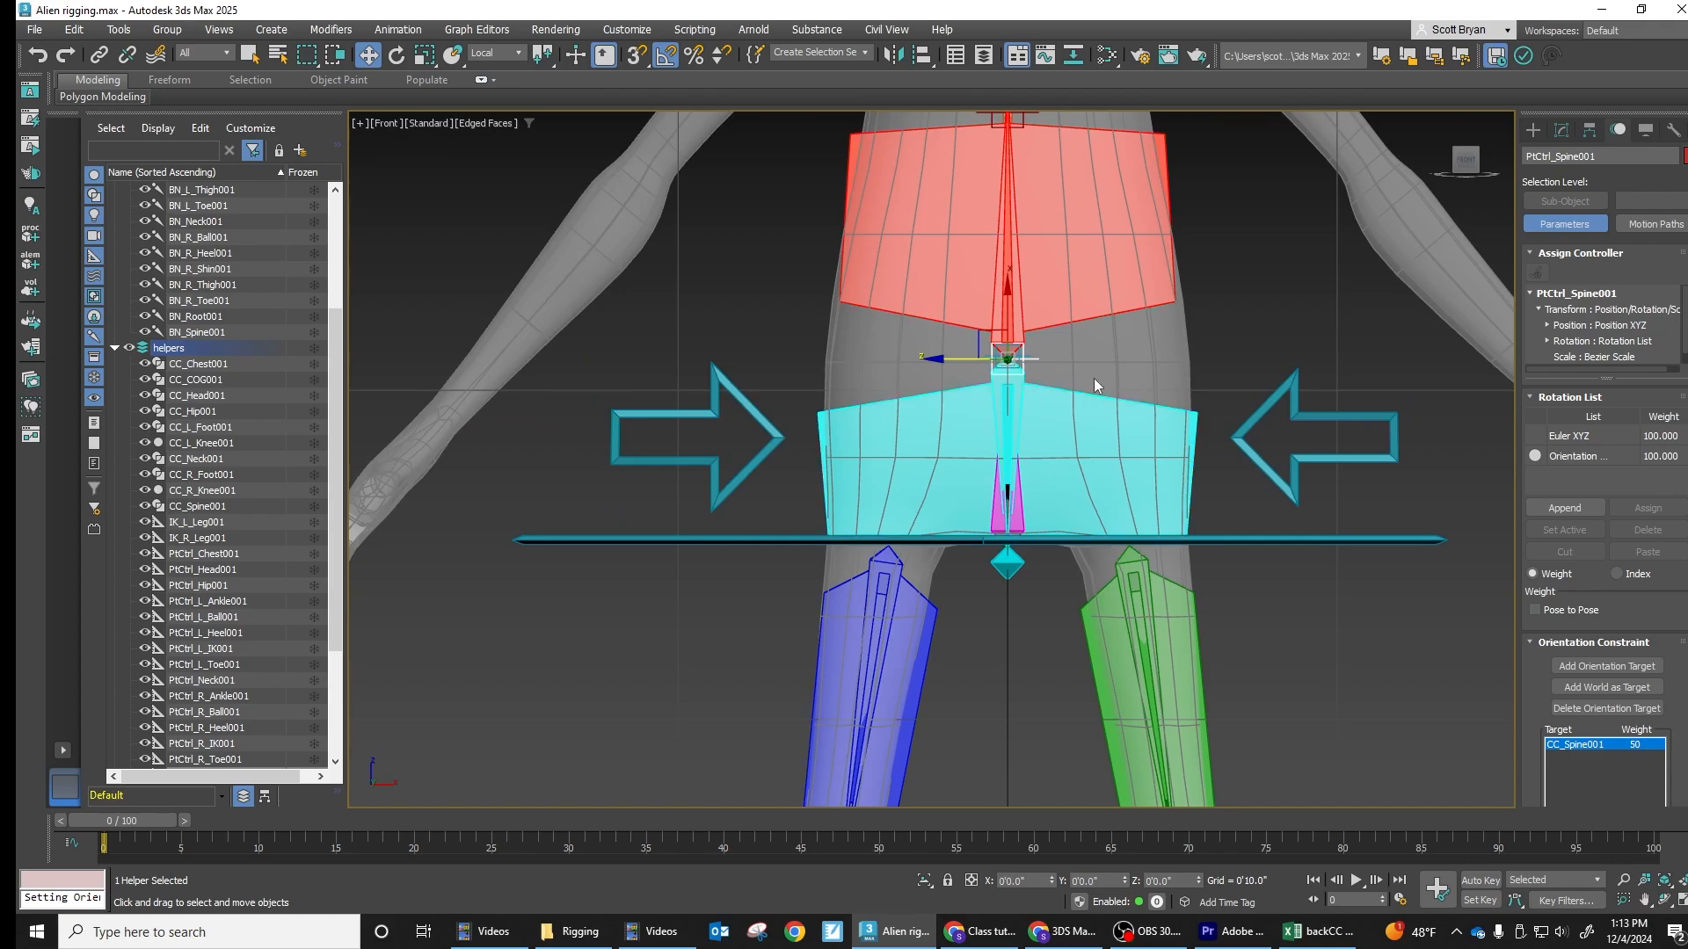
# Test-rotate the triangular CC_Spine001 control, undo the rotation, and check the CC_COG001 control at the pelvis
pyautogui.keyDown('alt'); pyautogui.moveTo(1075, 341); pyautogui.dragTo(994, 373, button='middle'); pyautogui.keyUp('alt')
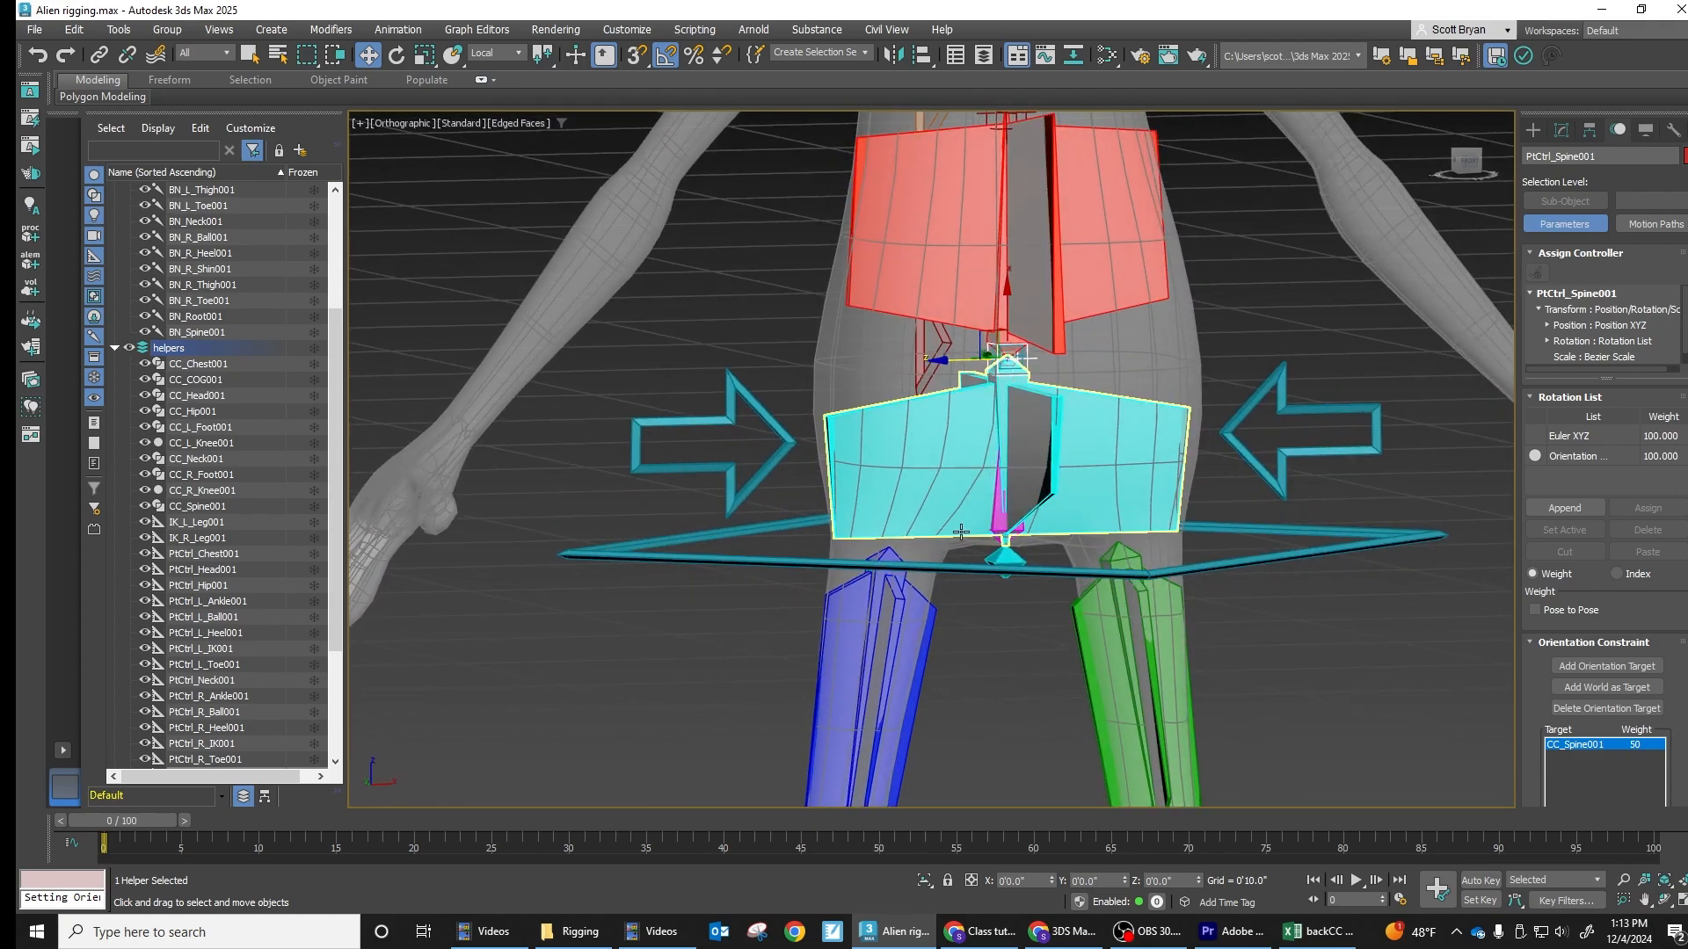
pyautogui.moveTo(981, 416); pyautogui.dragTo(1073, 457, button='middle')
pyautogui.keyDown('alt'); pyautogui.moveTo(1073, 458); pyautogui.dragTo(1118, 436, button='middle'); pyautogui.keyUp('alt')
pyautogui.click(917, 343)
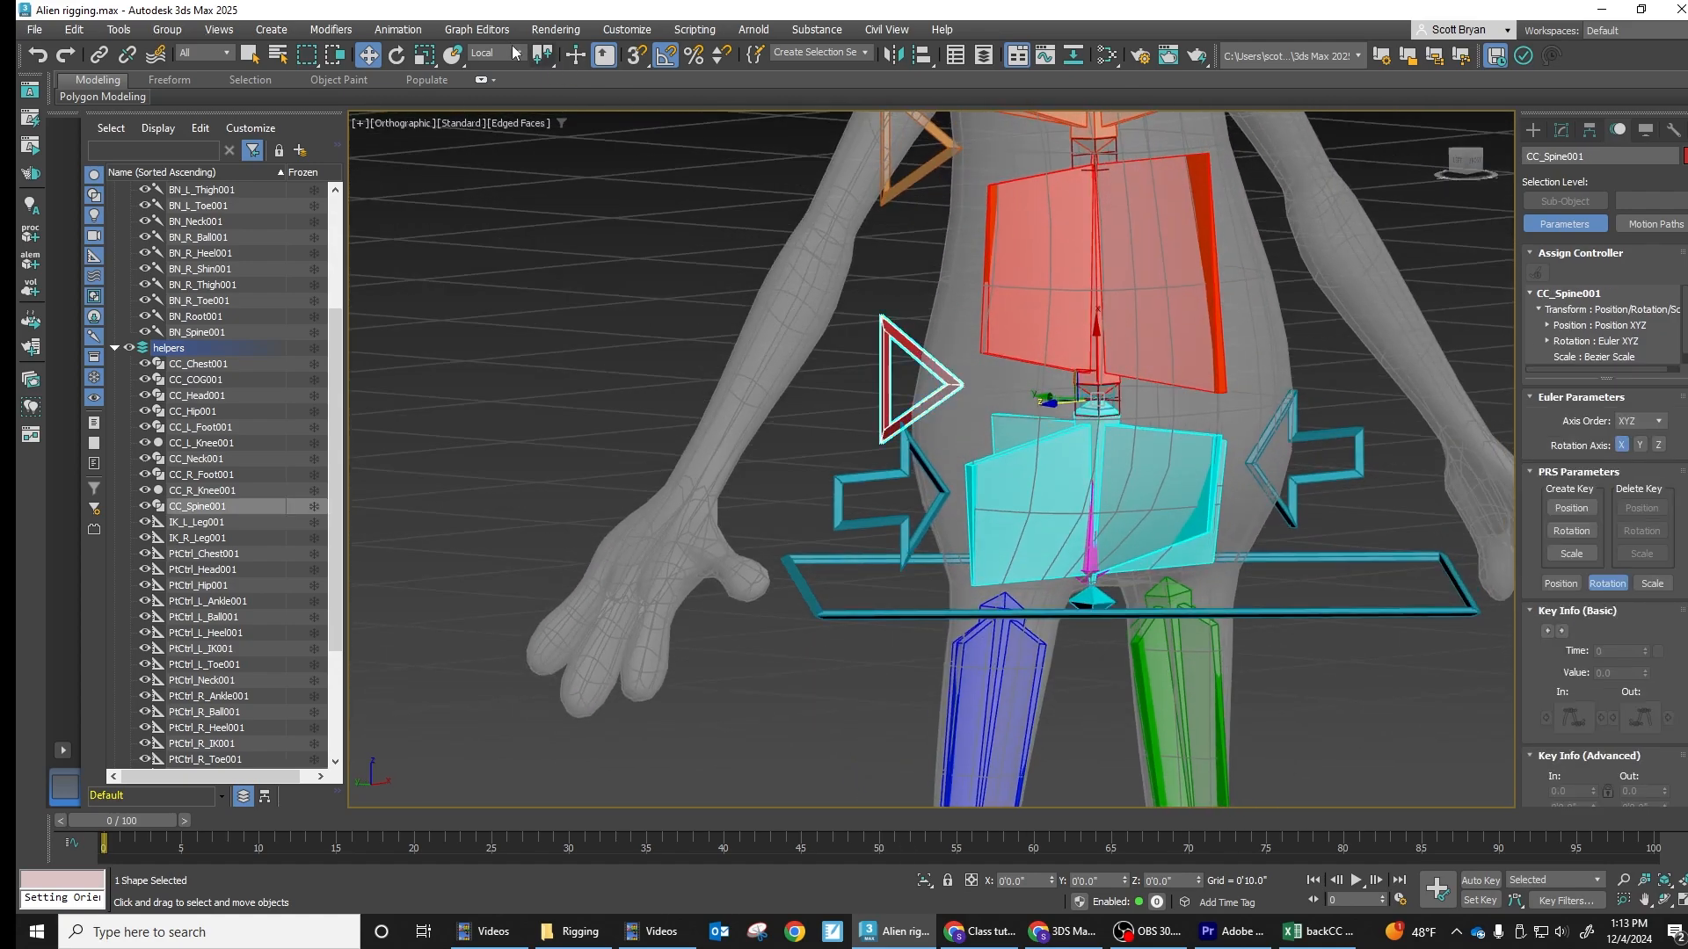
pyautogui.click(396, 56)
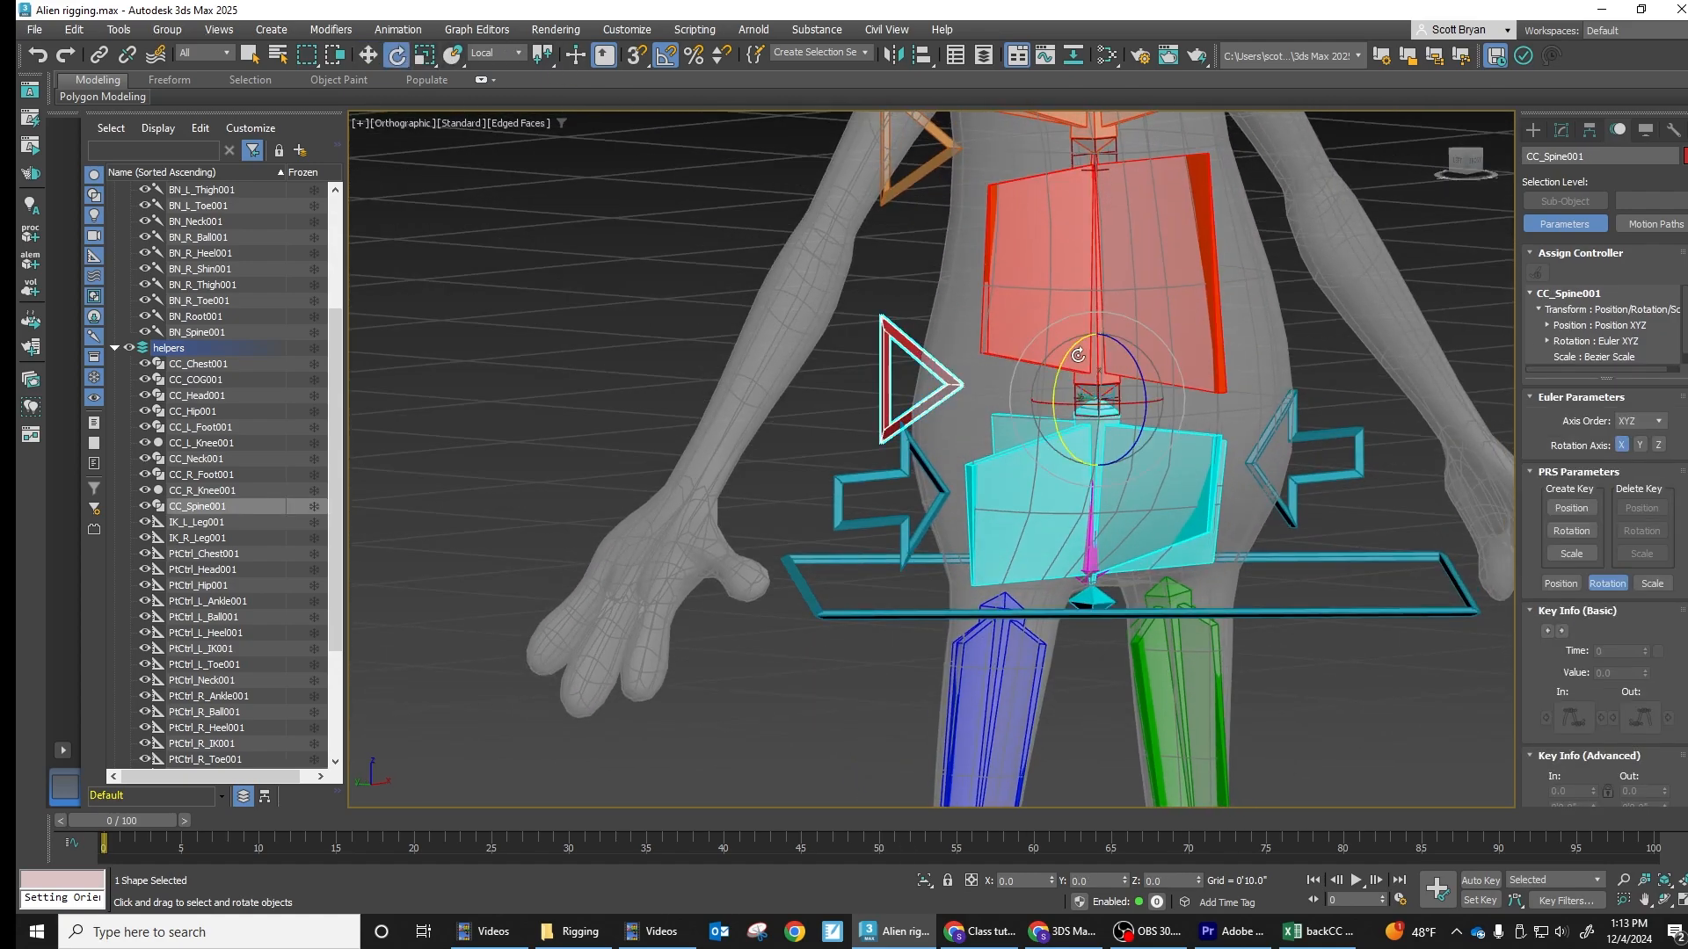
pyautogui.moveTo(1142, 370); pyautogui.dragTo(1148, 393)
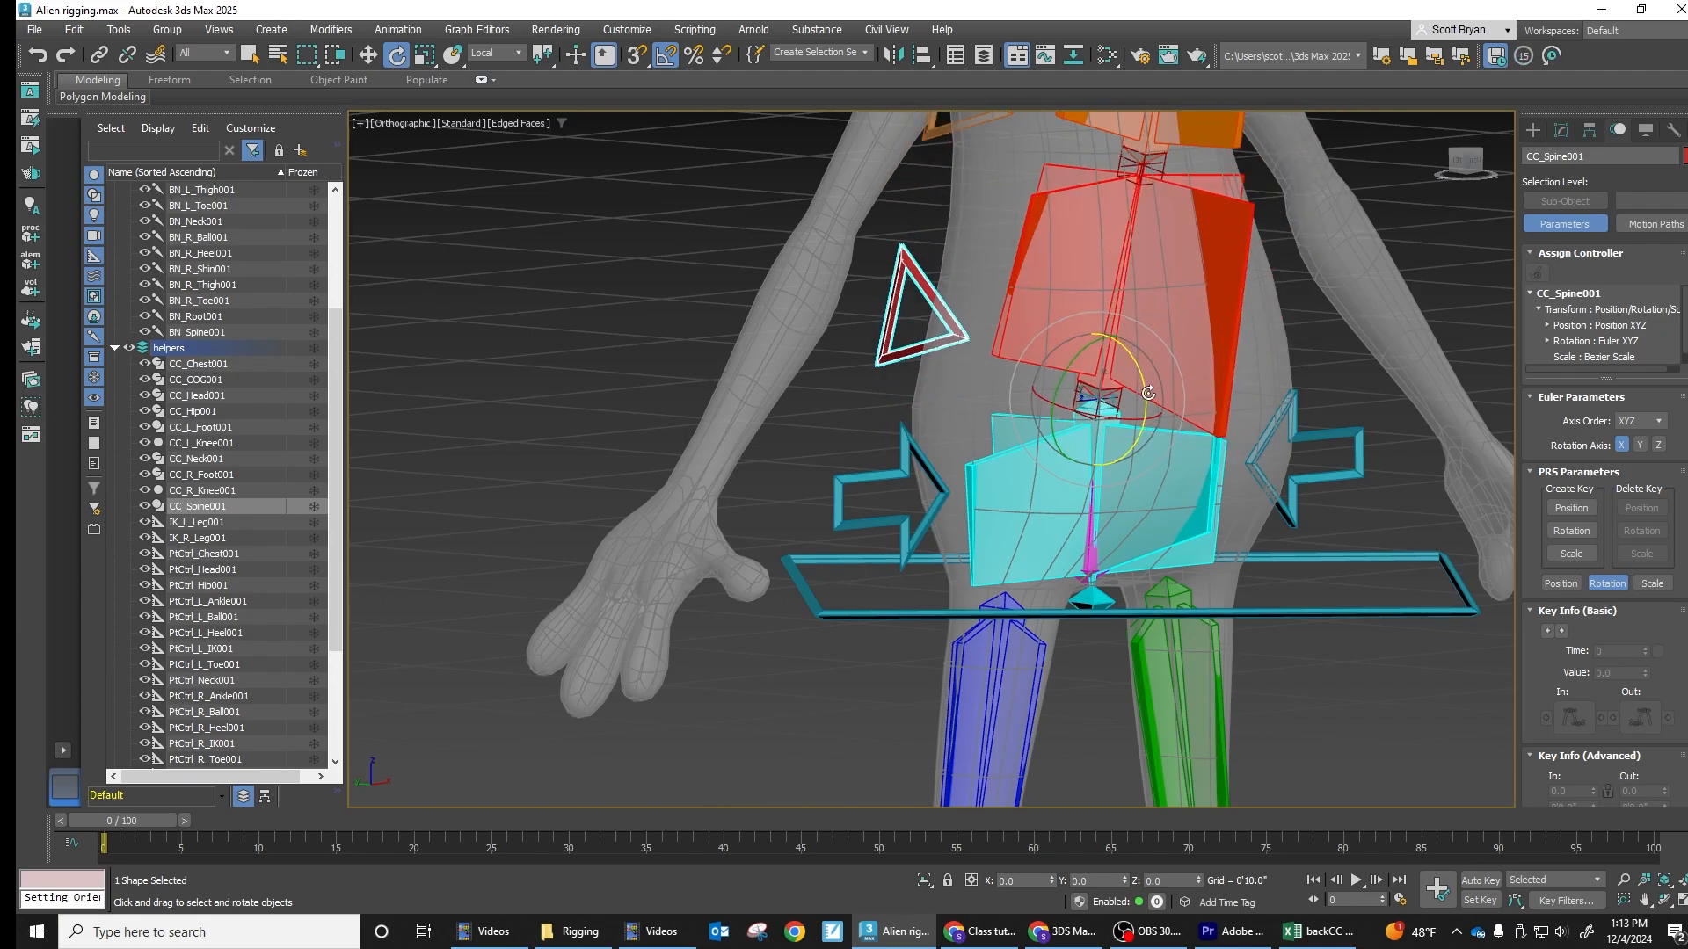
pyautogui.hotkey('ctrl', 'z')
pyautogui.click(1137, 554)
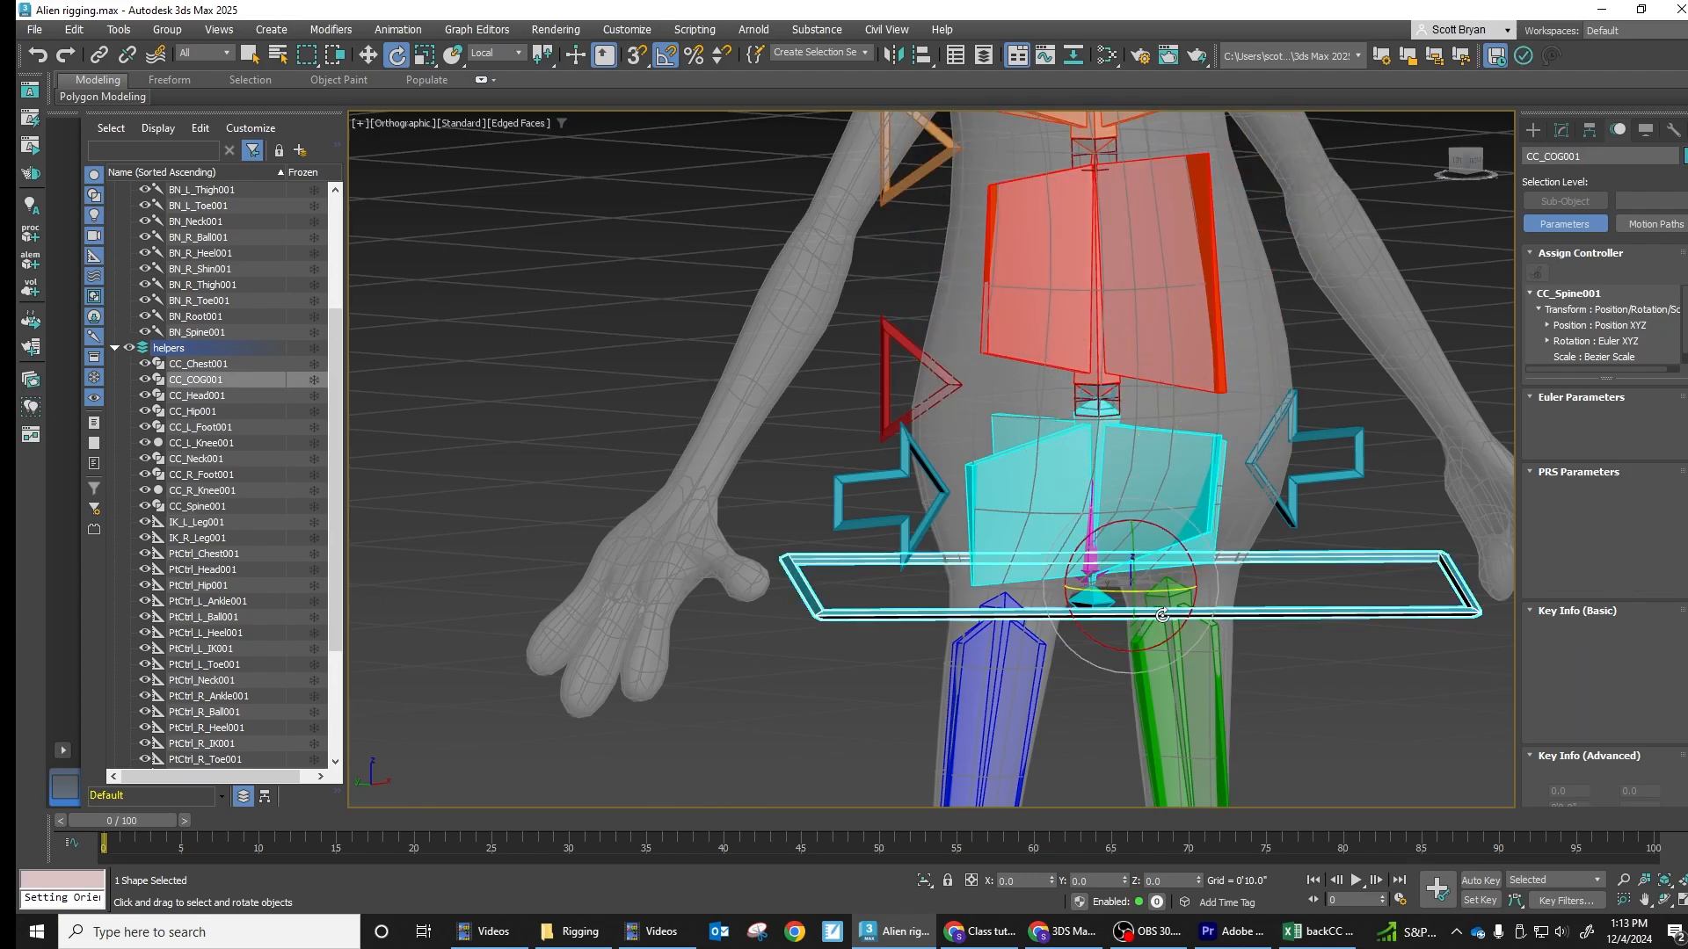
pyautogui.moveTo(1169, 542)
pyautogui.mouseDown()
pyautogui.moveTo(1152, 571)
pyautogui.moveTo(1160, 547)
pyautogui.moveTo(1134, 521)
pyautogui.moveTo(1169, 535)
pyautogui.mouseUp()
pyautogui.click(1182, 508)
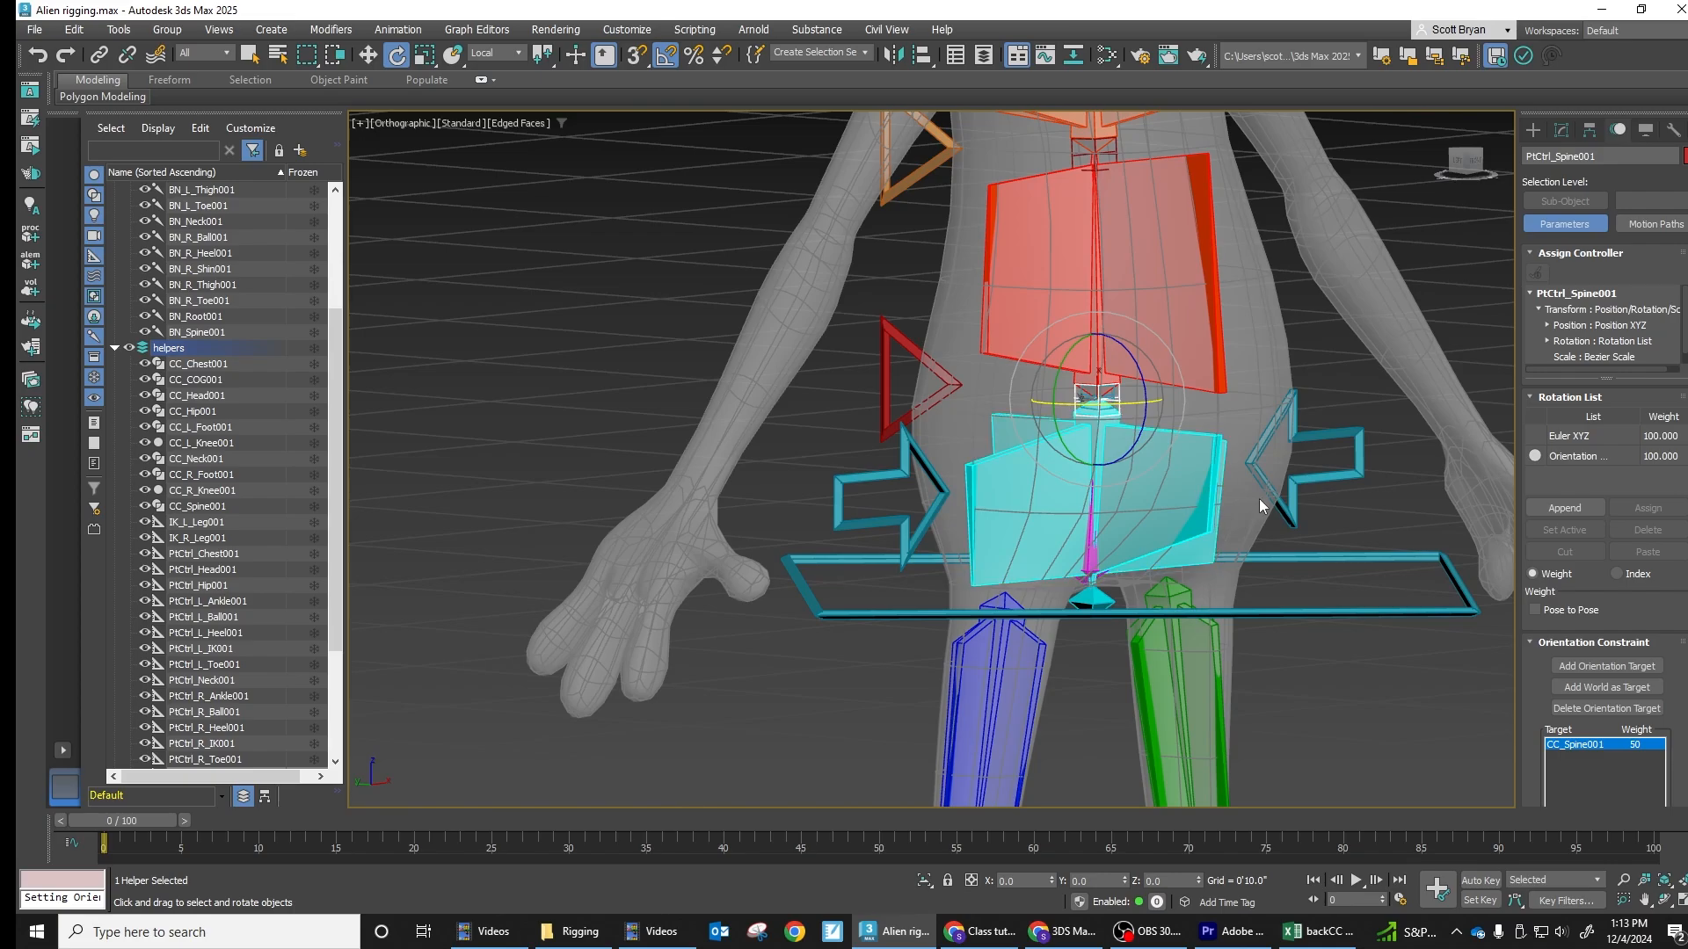
# Switch to the Front view, frame the upper body and open Bone Tools
pyautogui.keyDown('alt'); pyautogui.moveTo(1258, 498); pyautogui.dragTo(1143, 493, button='middle'); pyautogui.keyUp('alt')
pyautogui.moveTo(1143, 304); pyautogui.dragTo(1160, 543, button='middle')
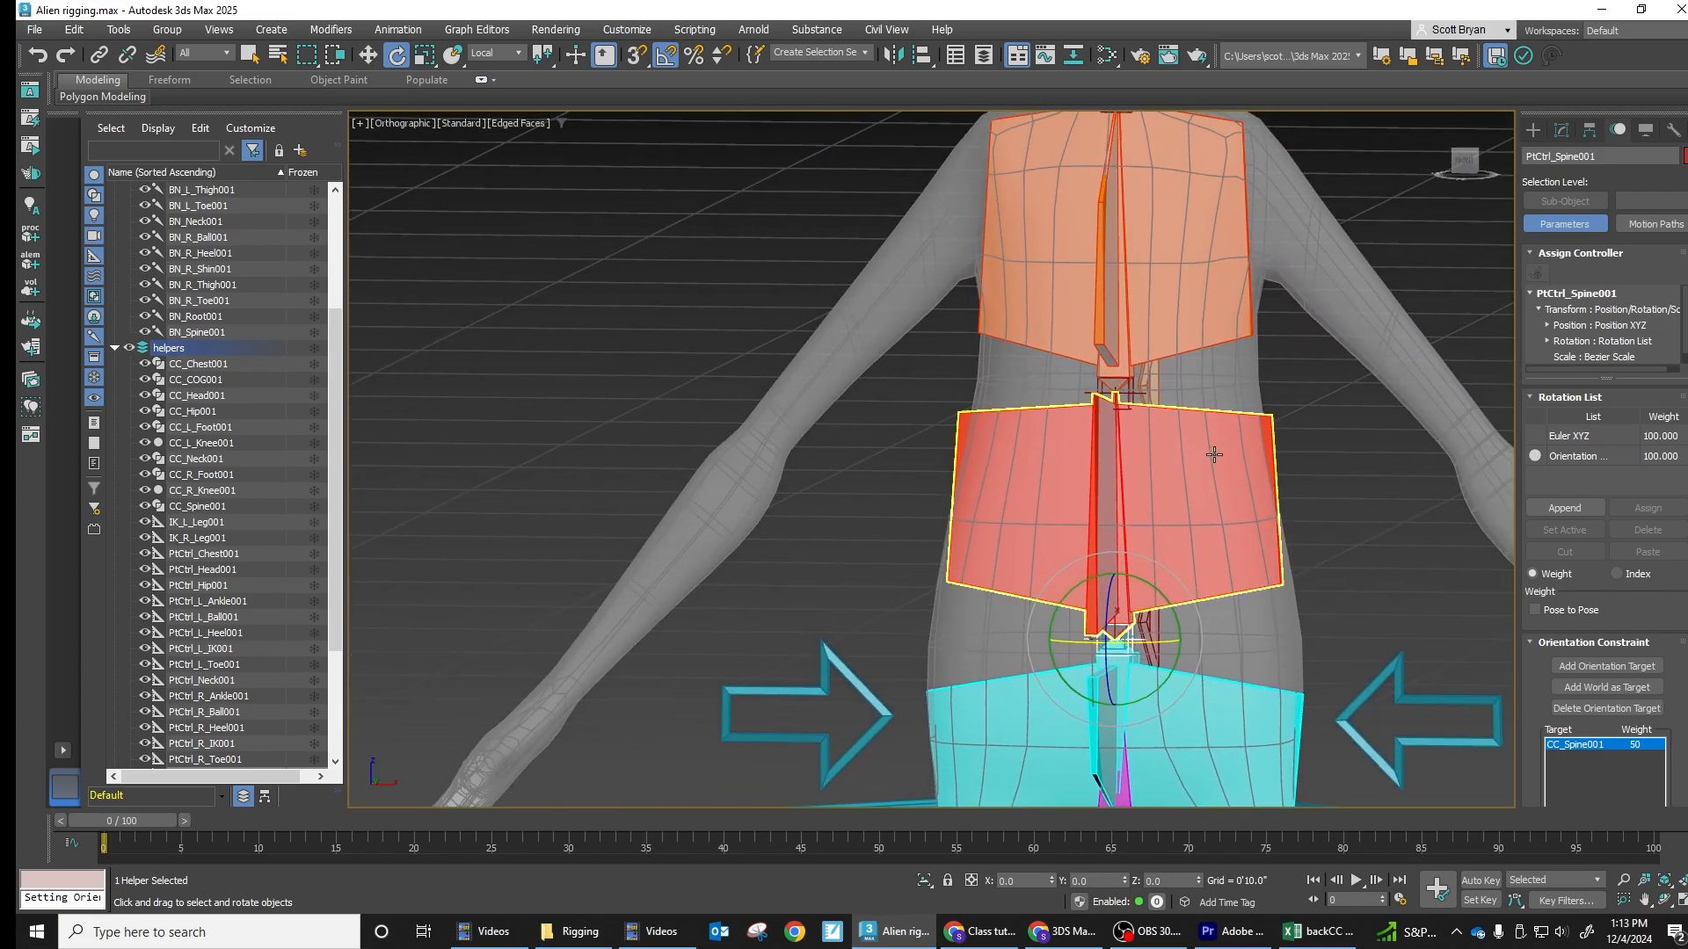
pyautogui.press('f')
pyautogui.moveTo(1123, 274); pyautogui.dragTo(1084, 493, button='middle')
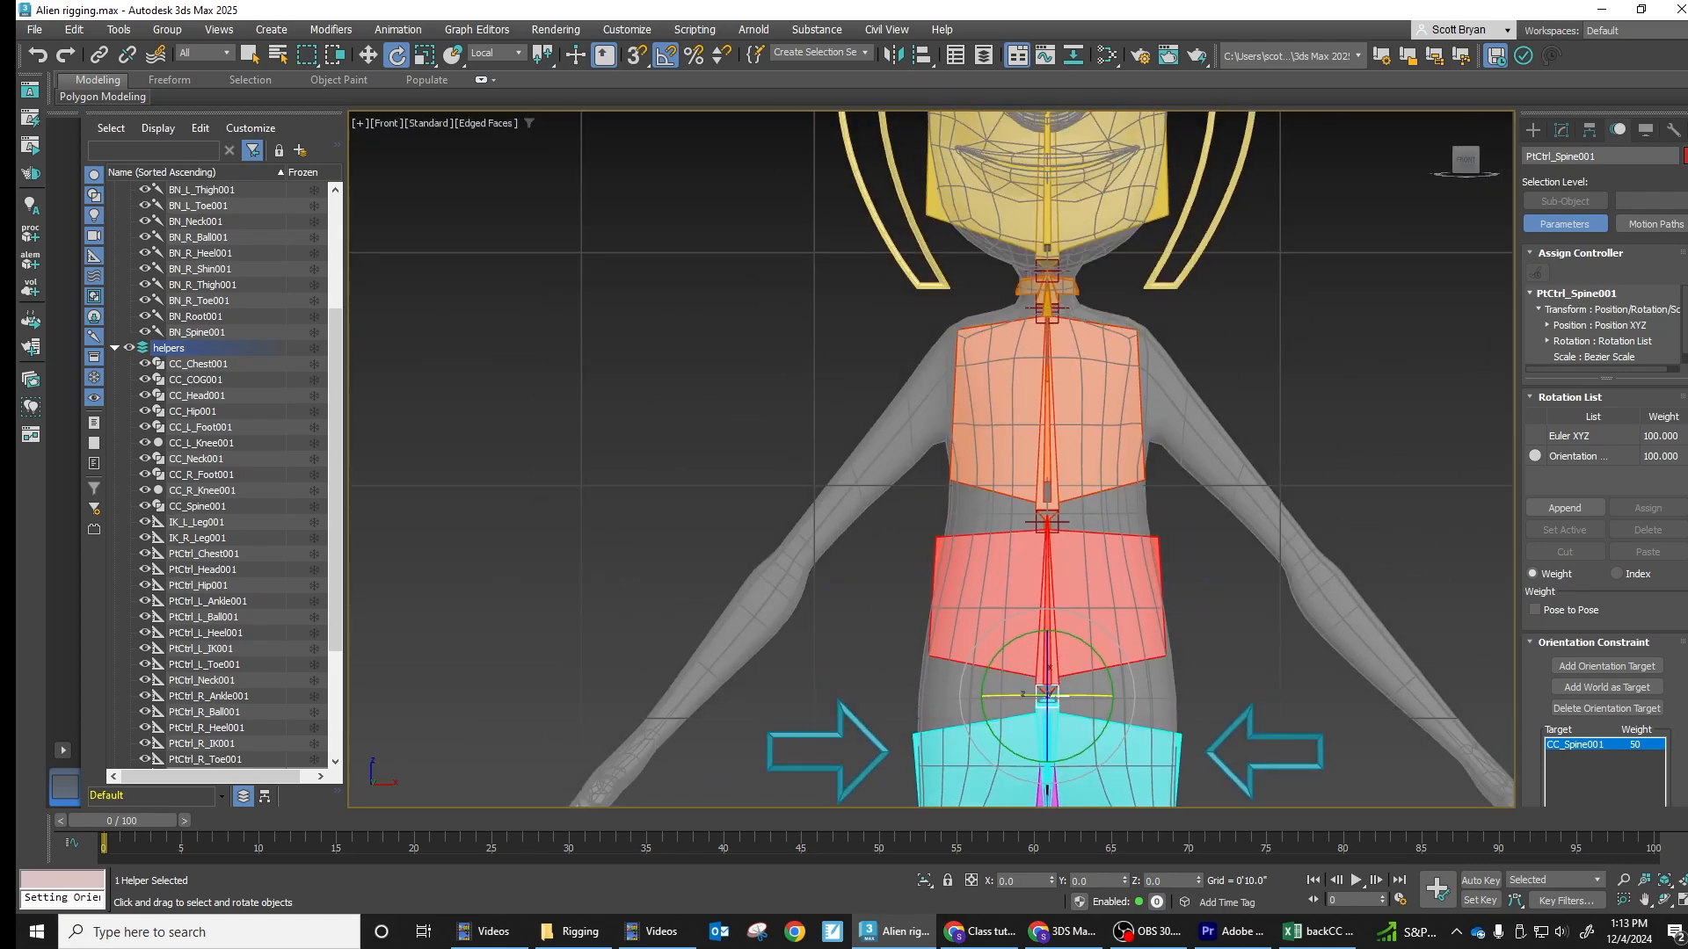
pyautogui.click(348, 32)
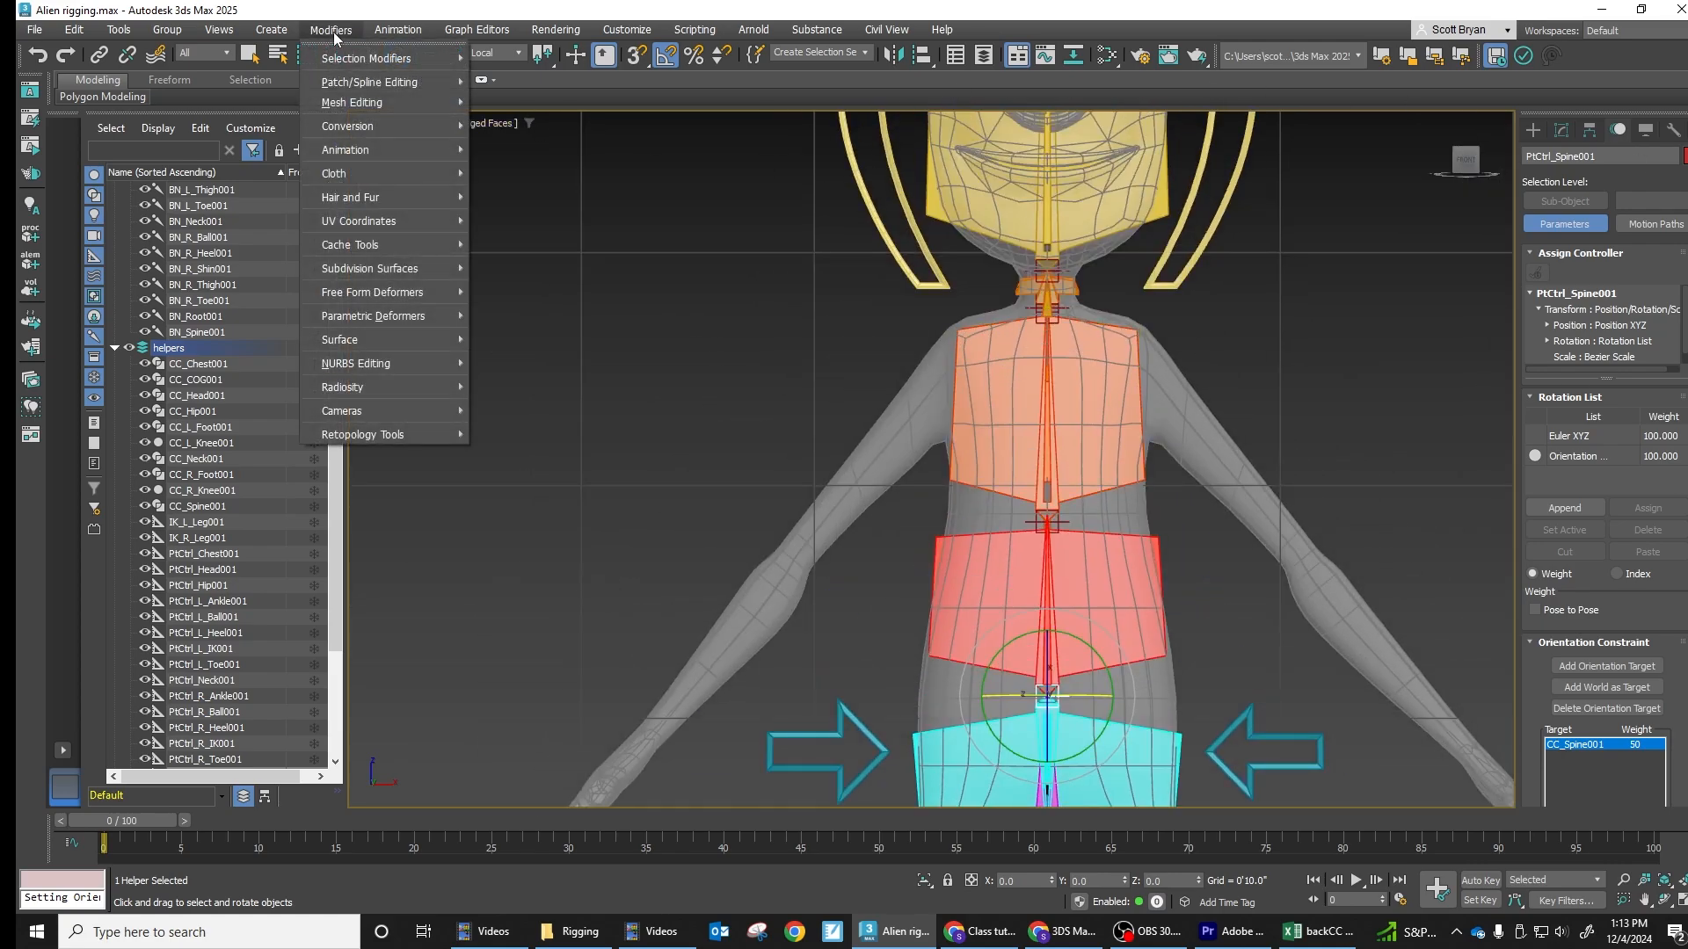
pyautogui.moveTo(399, 33)
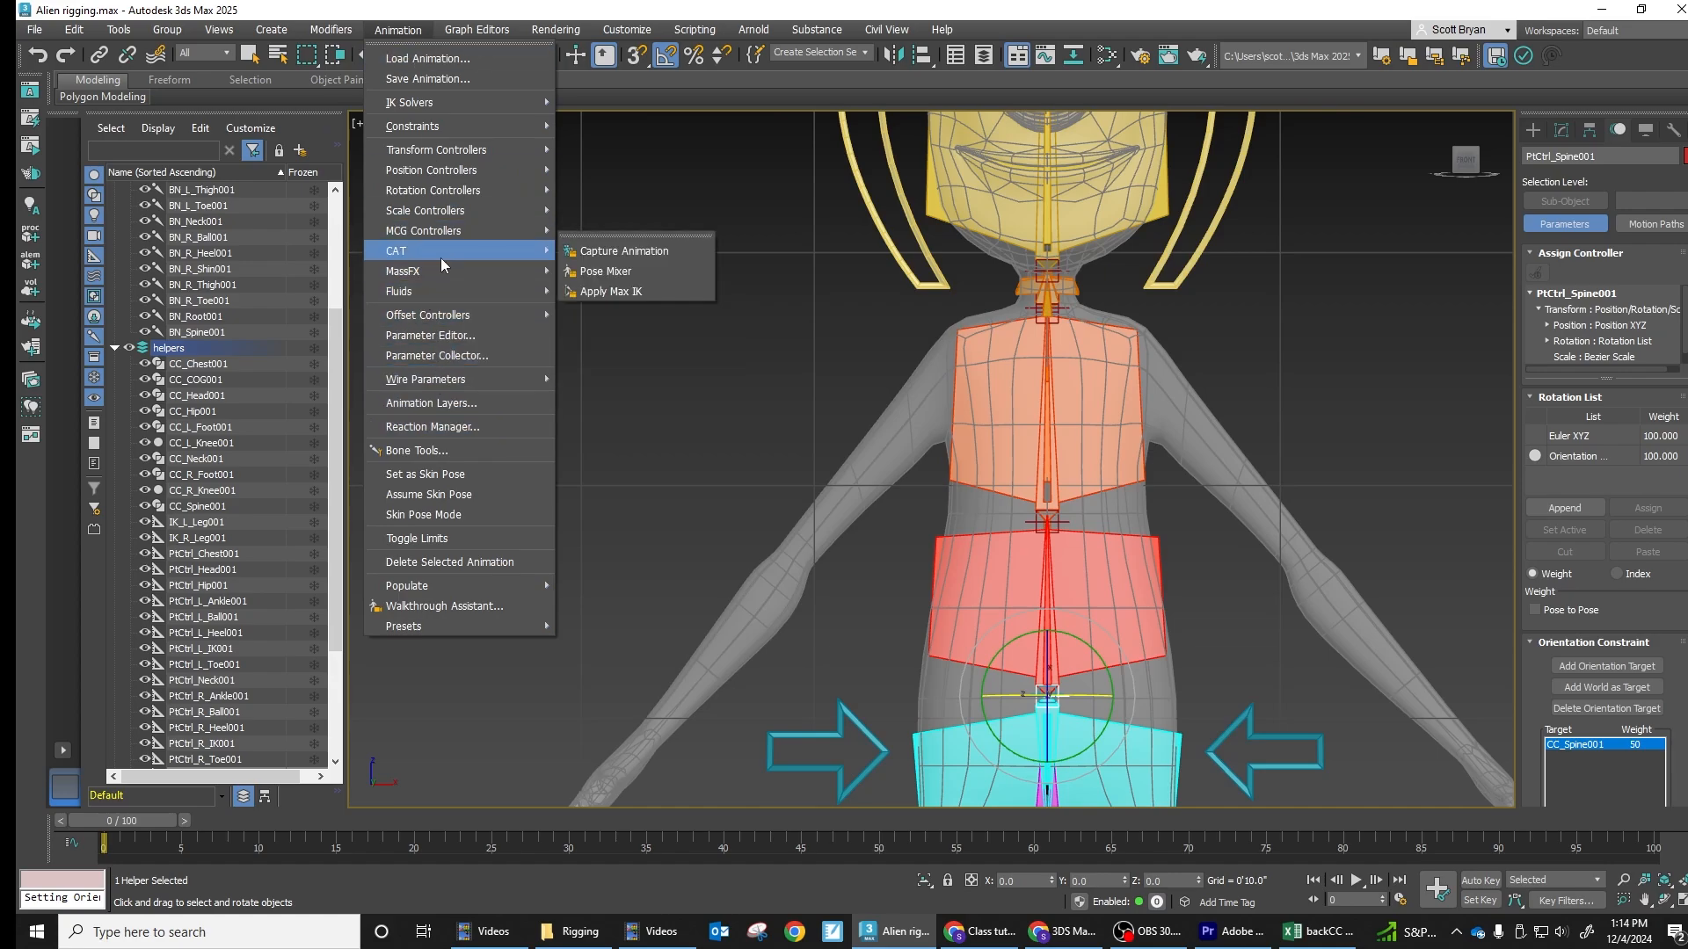
pyautogui.click(441, 450)
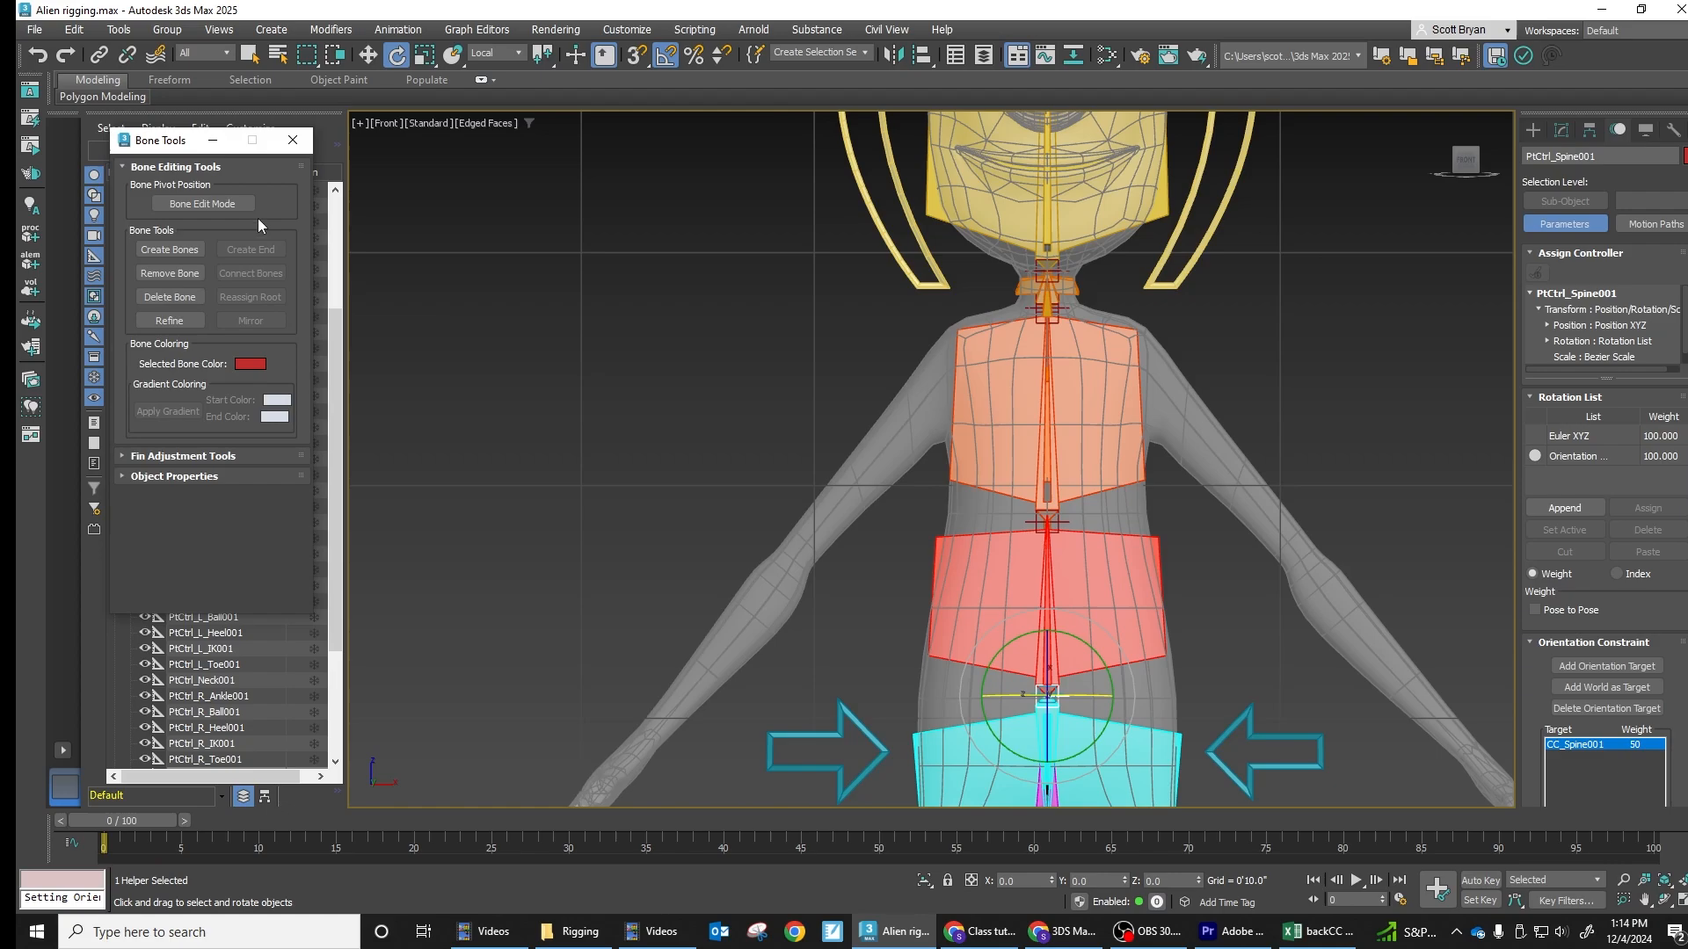
# Start a new bone chain beside the base of the neck with a clavicle bone ending at the character's right shoulder
pyautogui.click(181, 250)
pyautogui.scroll(3, 1032, 312)
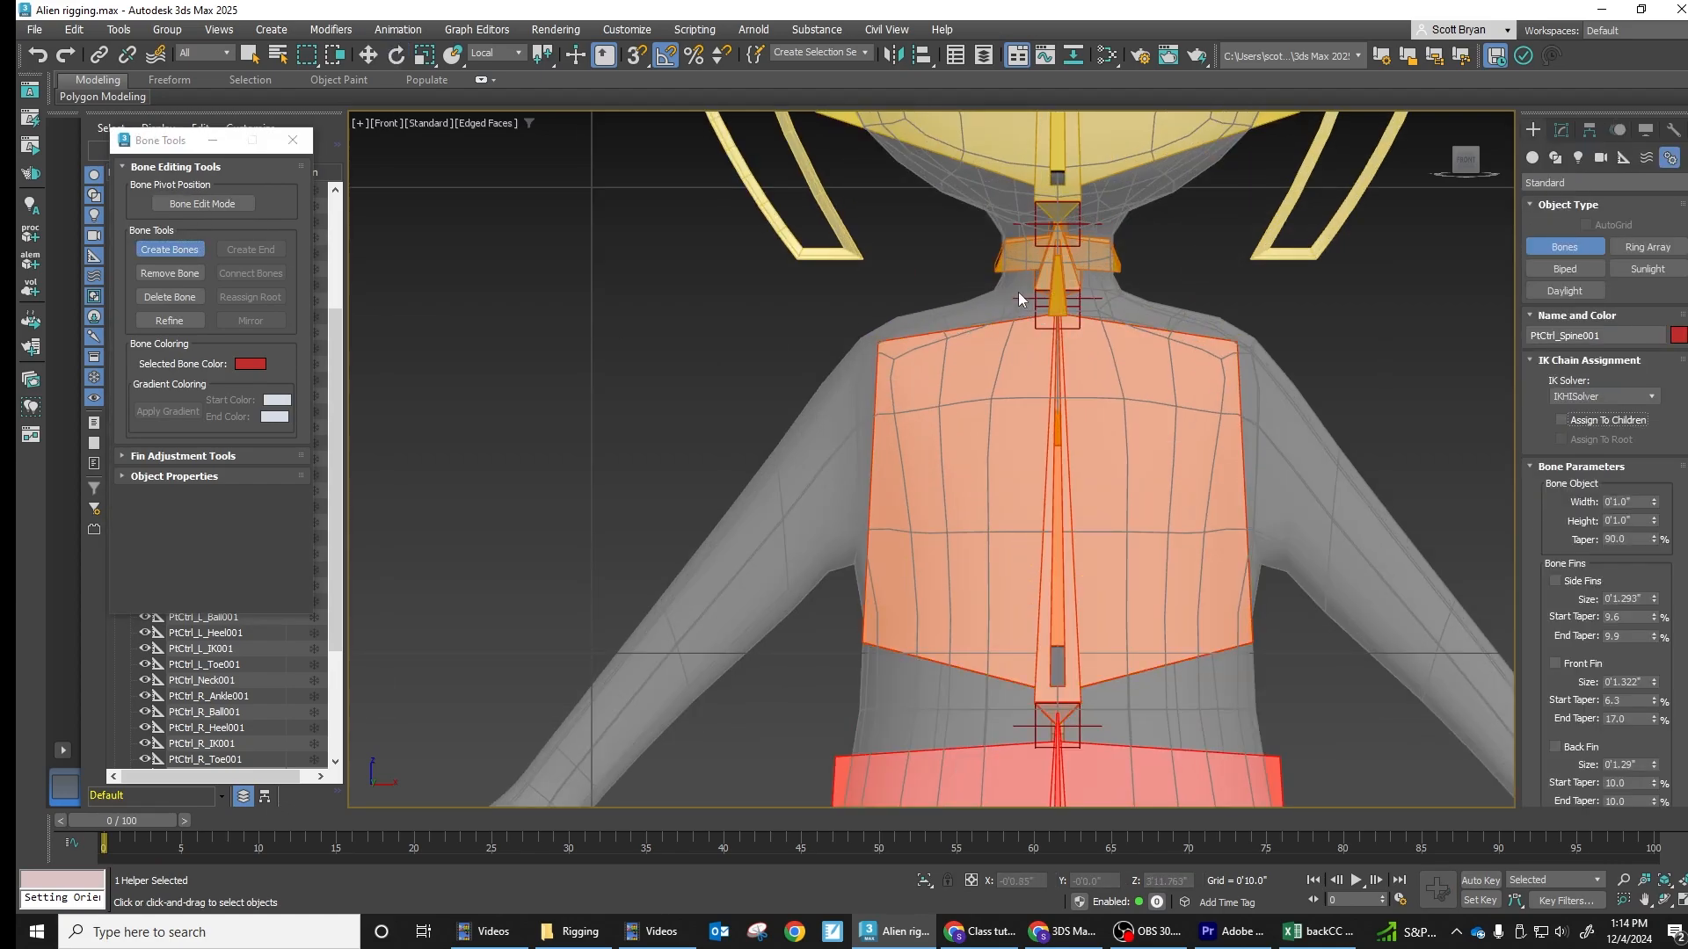
pyautogui.click(1023, 287)
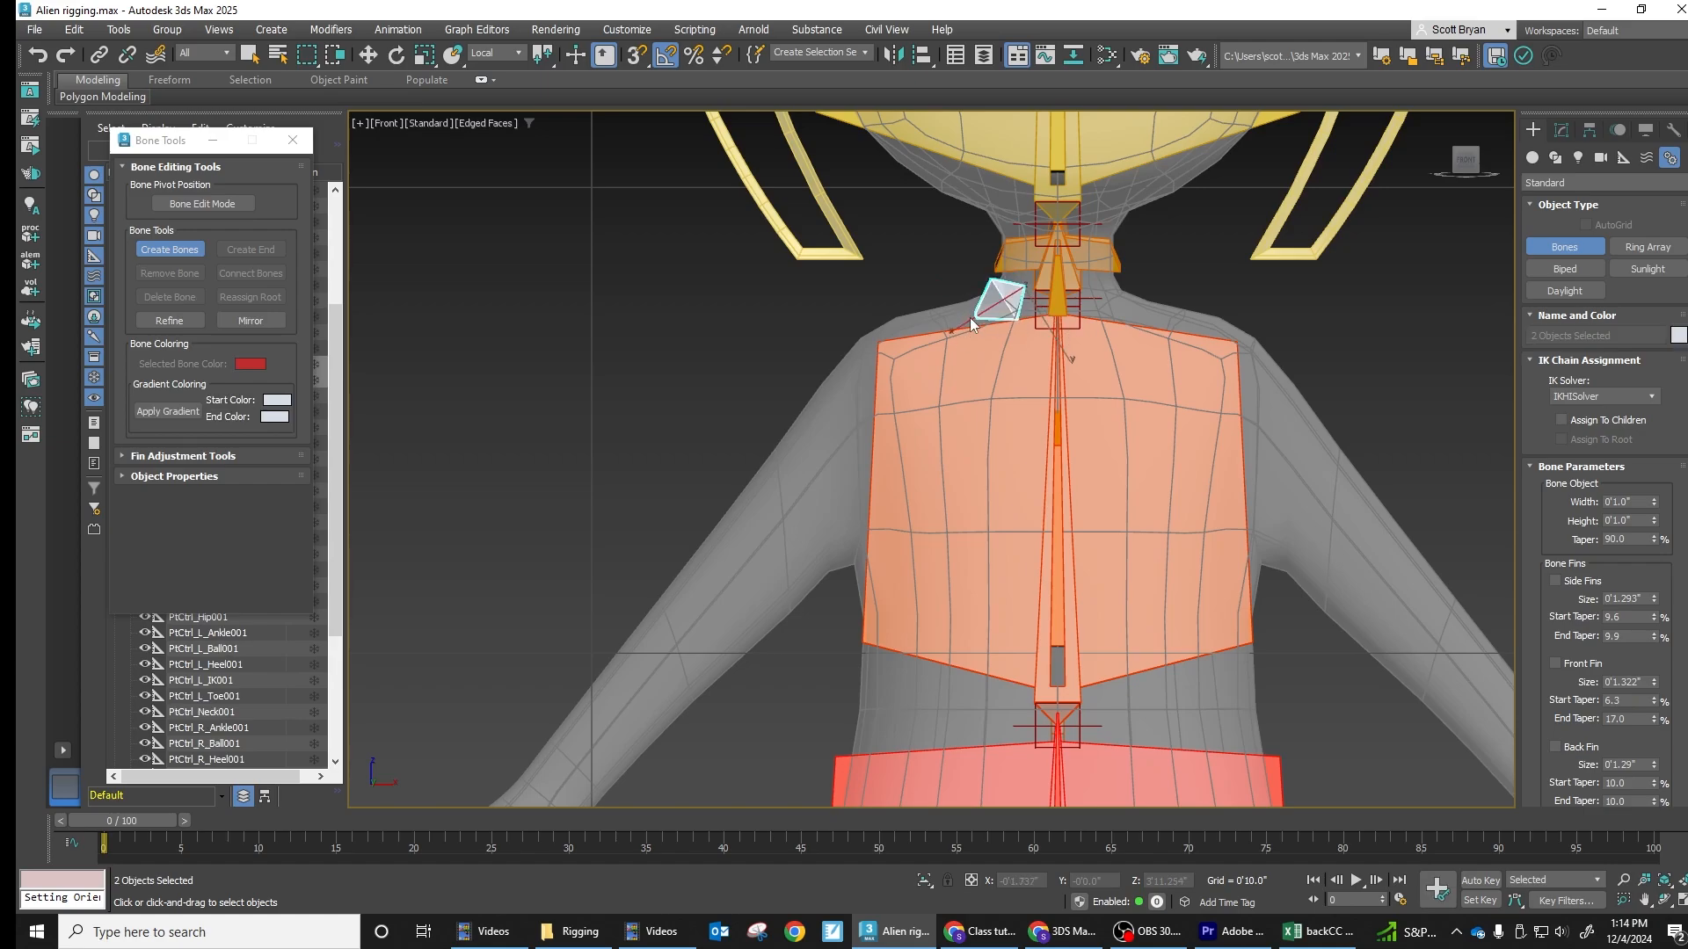
pyautogui.click(870, 353)
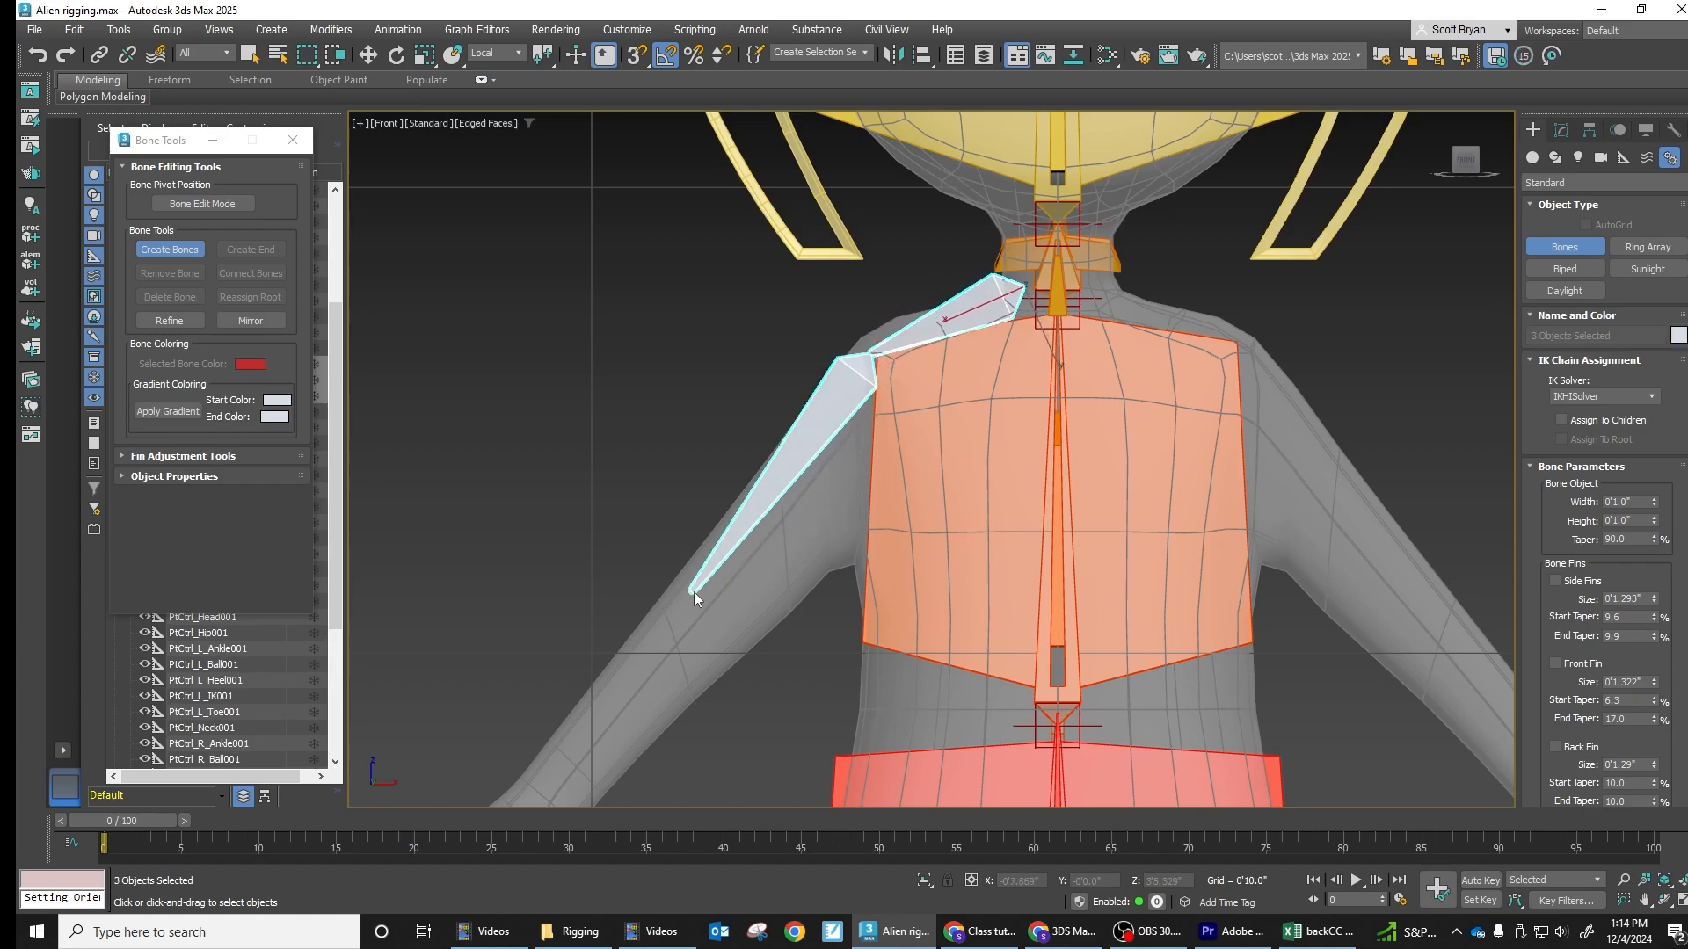
# Continue the chain with upper arm, forearm and hand bones at the elbow, wrist and knuckles, and finish it with an end bone
pyautogui.moveTo(694, 592); pyautogui.dragTo(902, 276, button='middle')
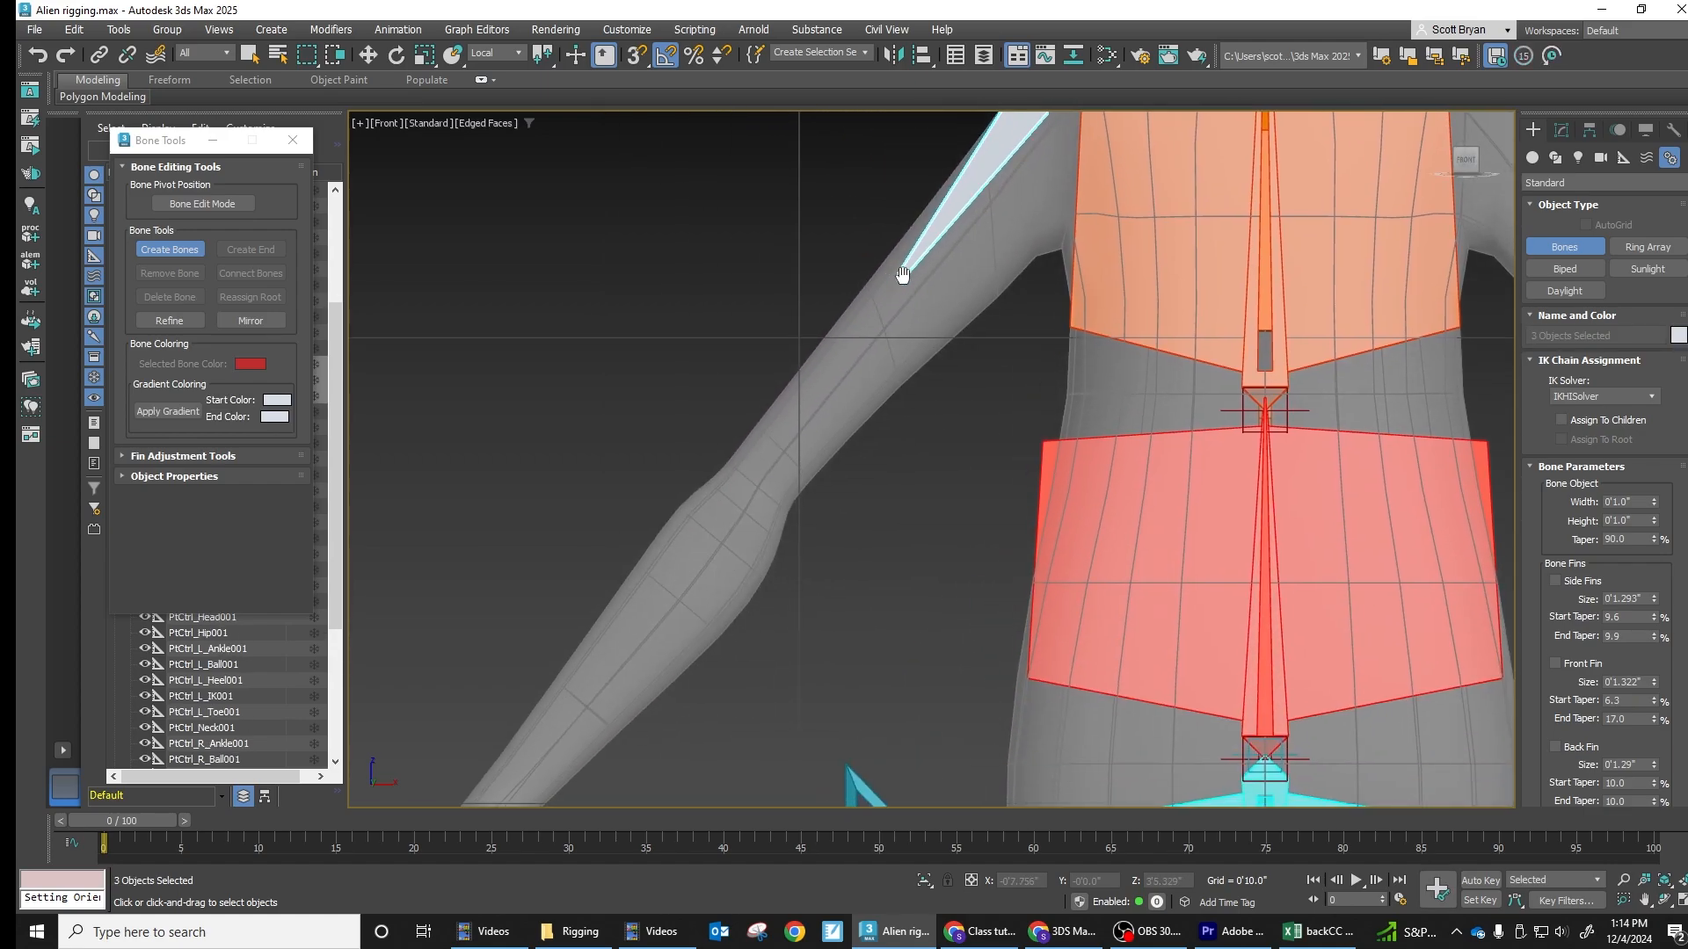
pyautogui.click(729, 516)
pyautogui.moveTo(723, 562); pyautogui.dragTo(870, 206, button='middle')
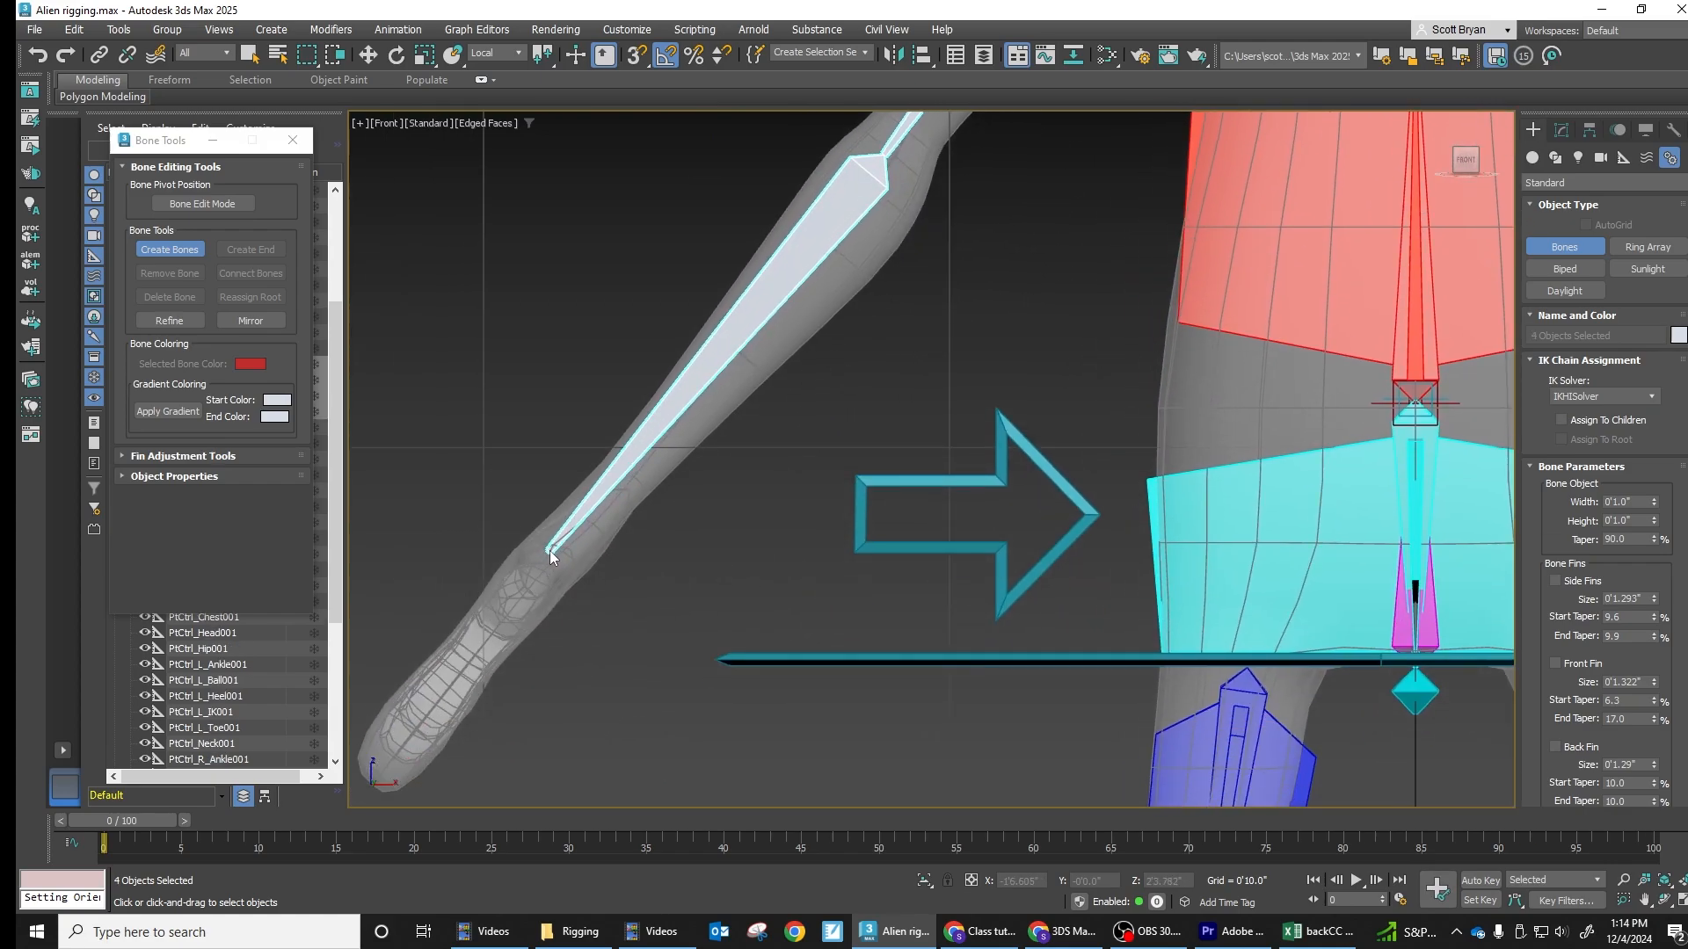
pyautogui.click(552, 544)
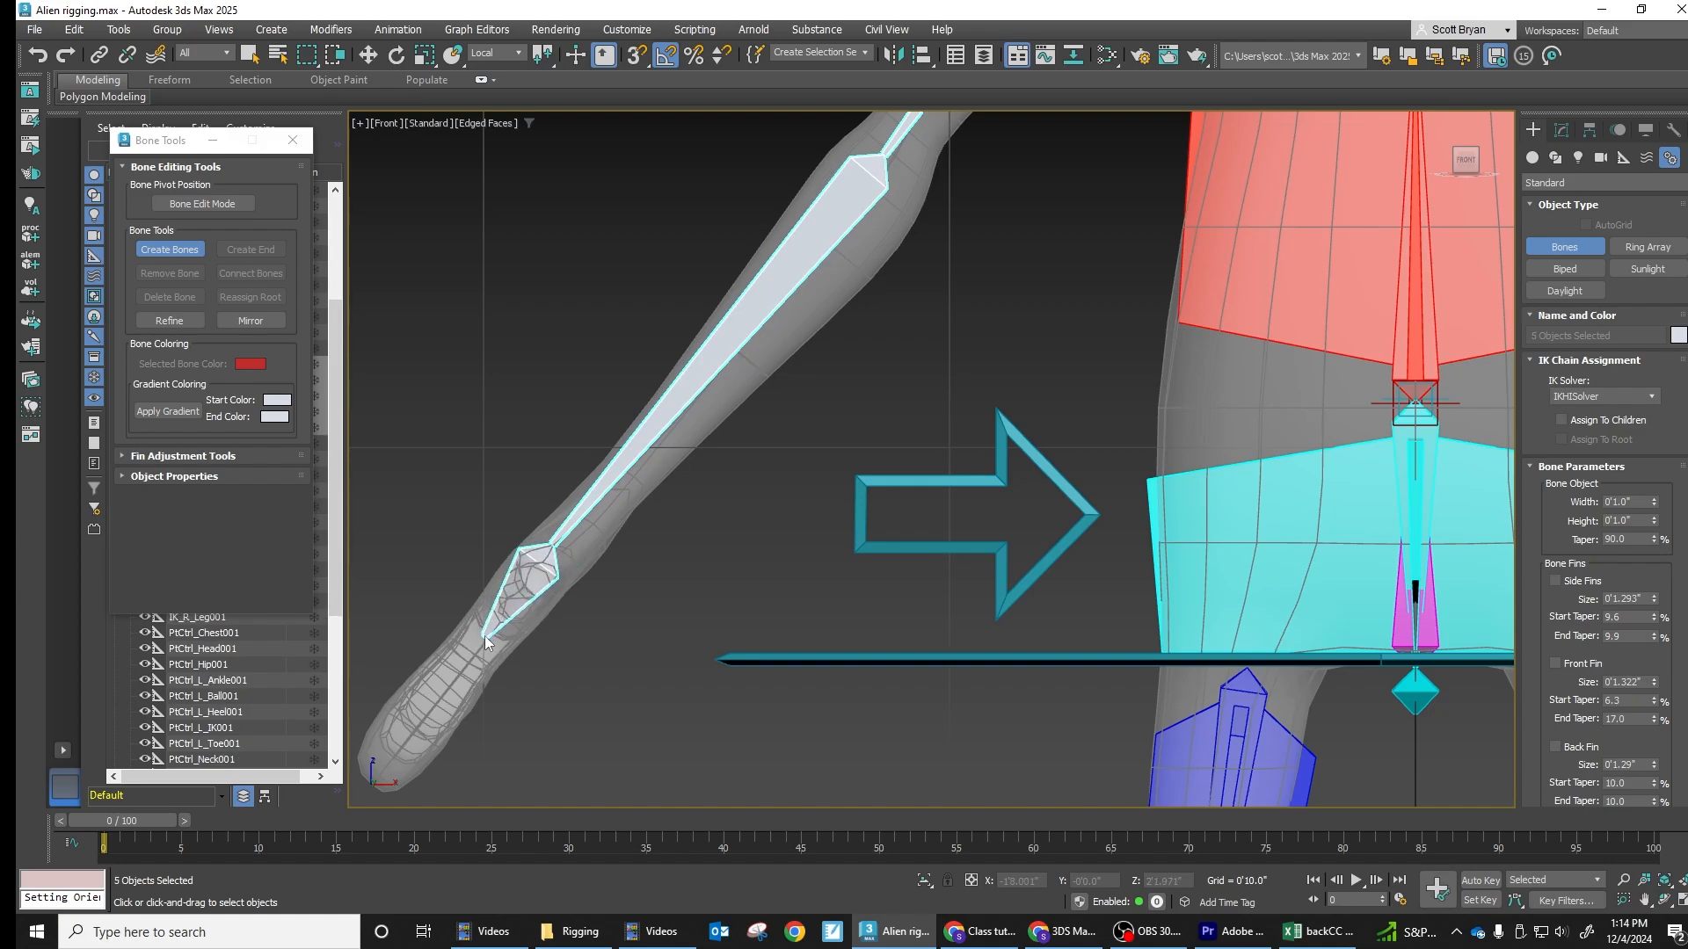
pyautogui.click(488, 631)
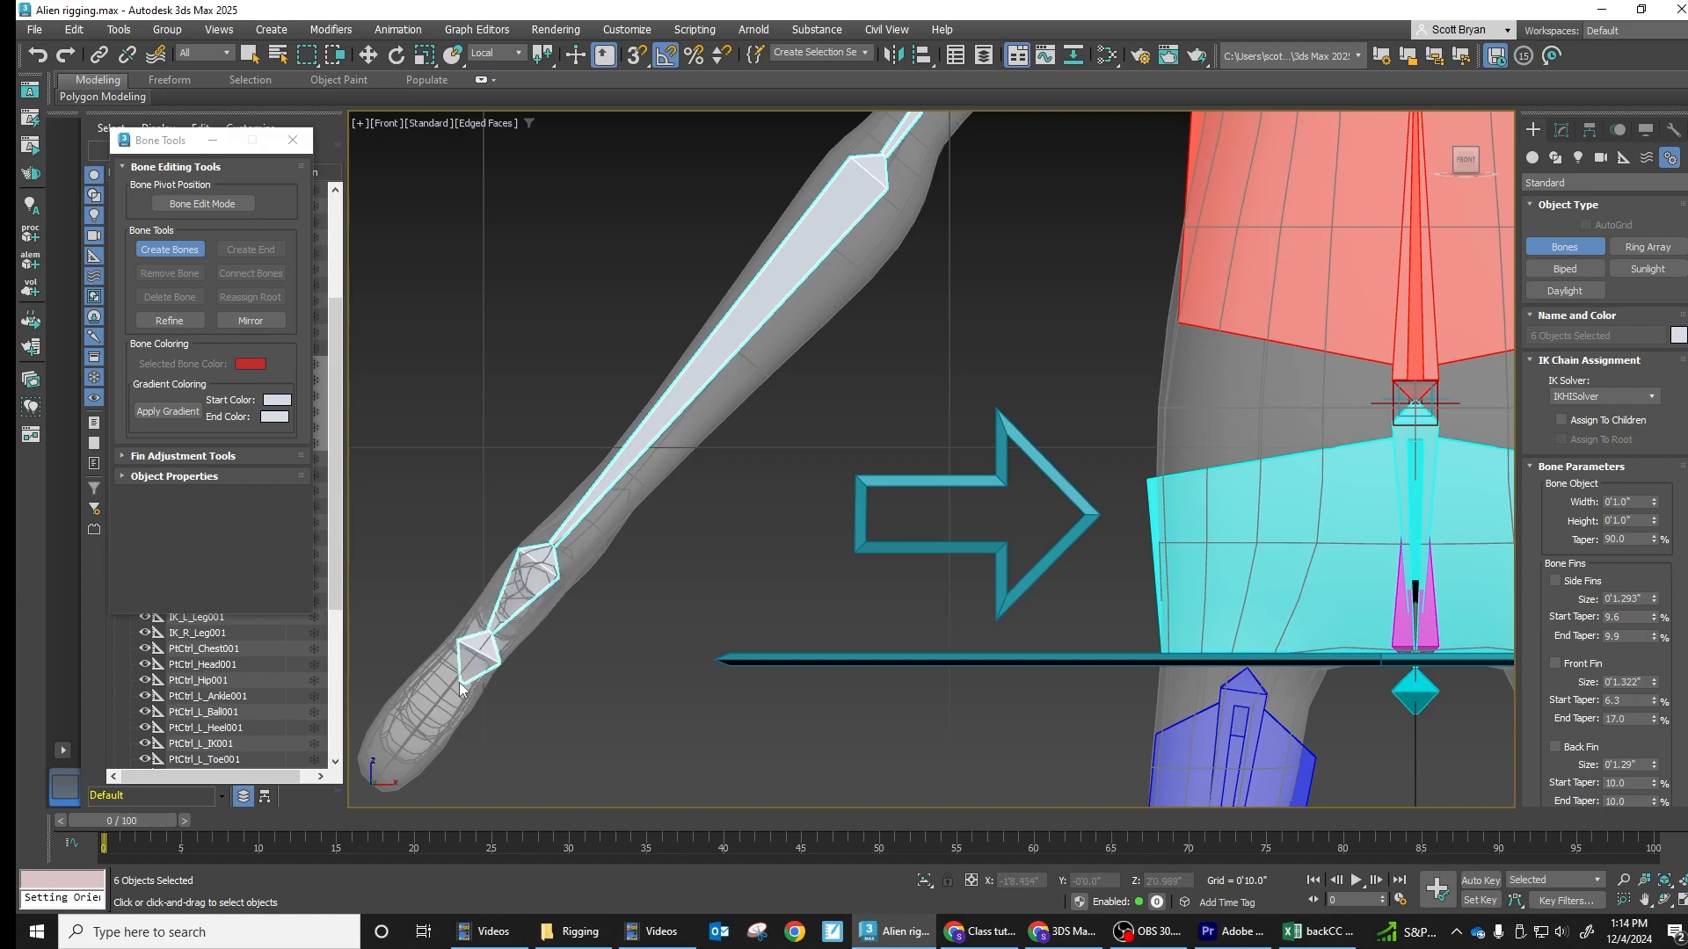
pyautogui.rightClick(450, 688)
# Examine how the new arm bones sit inside the arm mesh from the front, the top and an angled view of the shoulder
pyautogui.moveTo(784, 520); pyautogui.dragTo(896, 629, button='middle')
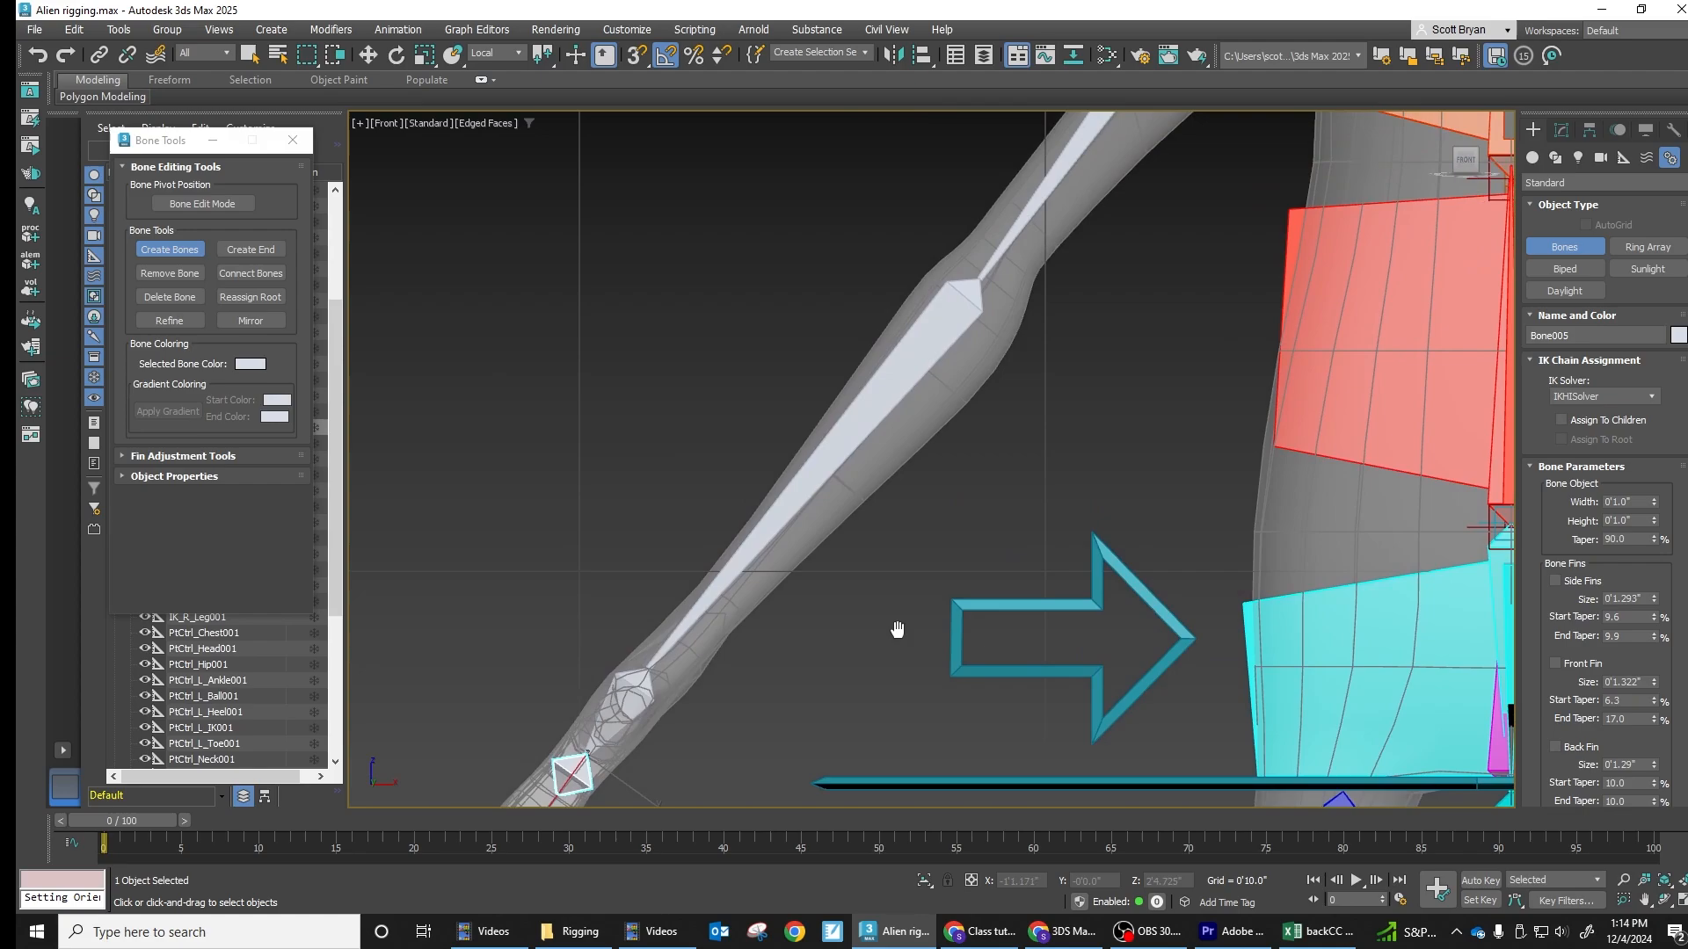
pyautogui.scroll(-2, 974, 454)
pyautogui.moveTo(1047, 372); pyautogui.dragTo(1084, 366, button='middle')
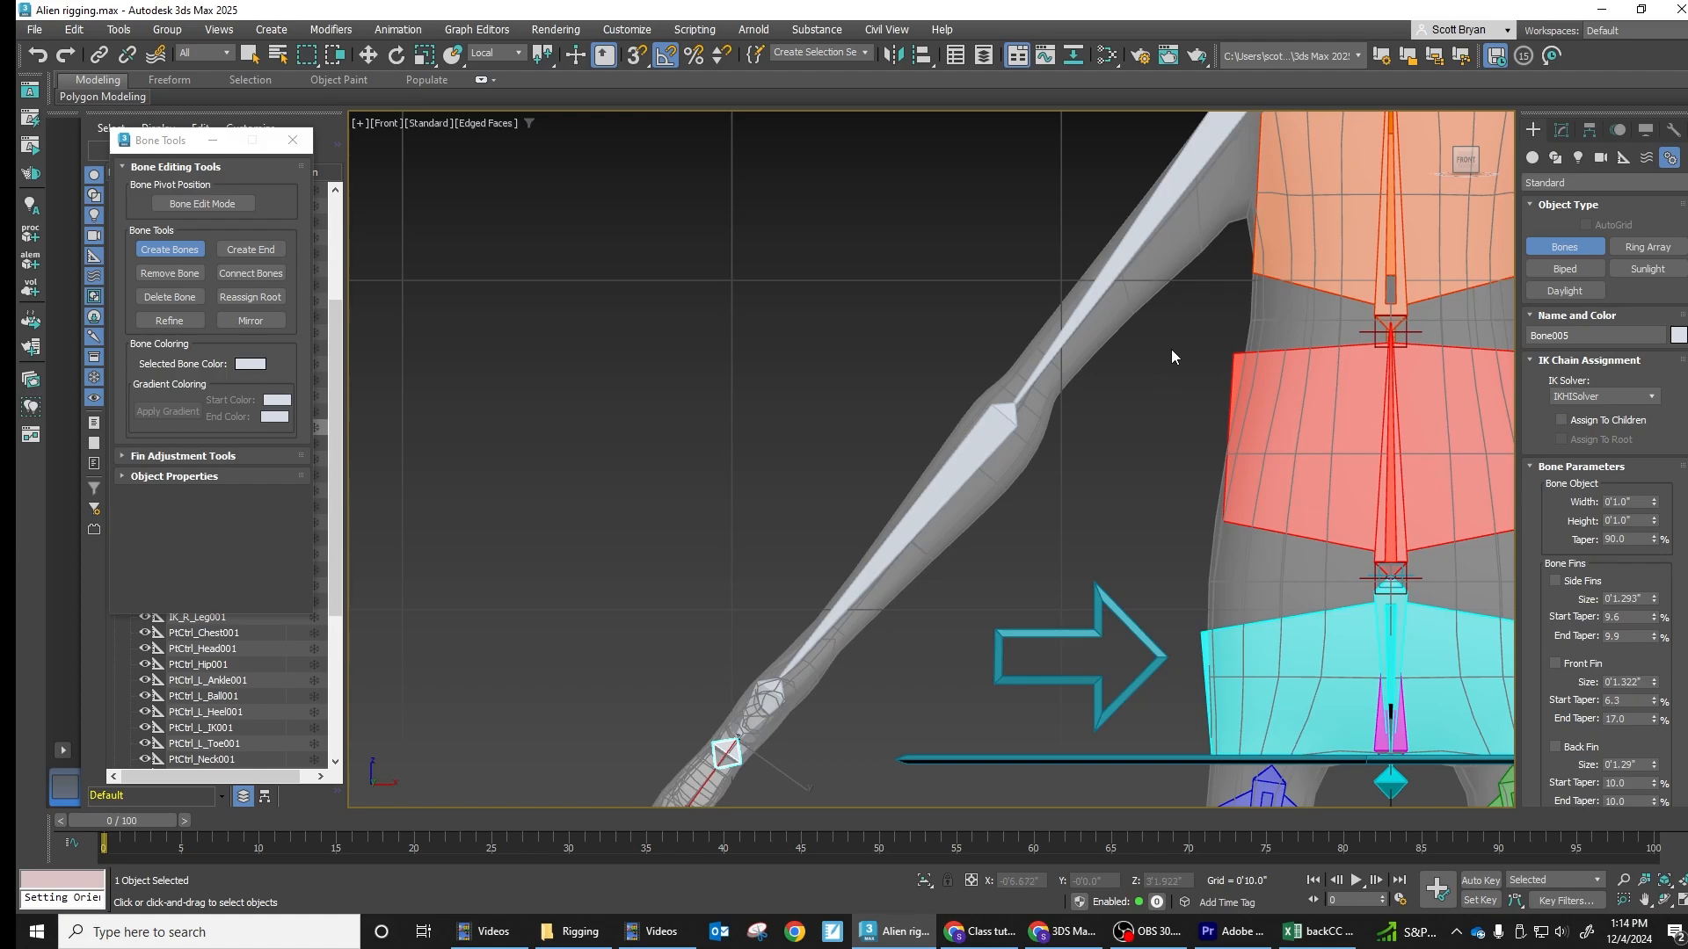
pyautogui.moveTo(1171, 350); pyautogui.dragTo(1174, 378, button='middle')
pyautogui.press('t')
pyautogui.scroll(10, 1053, 361)
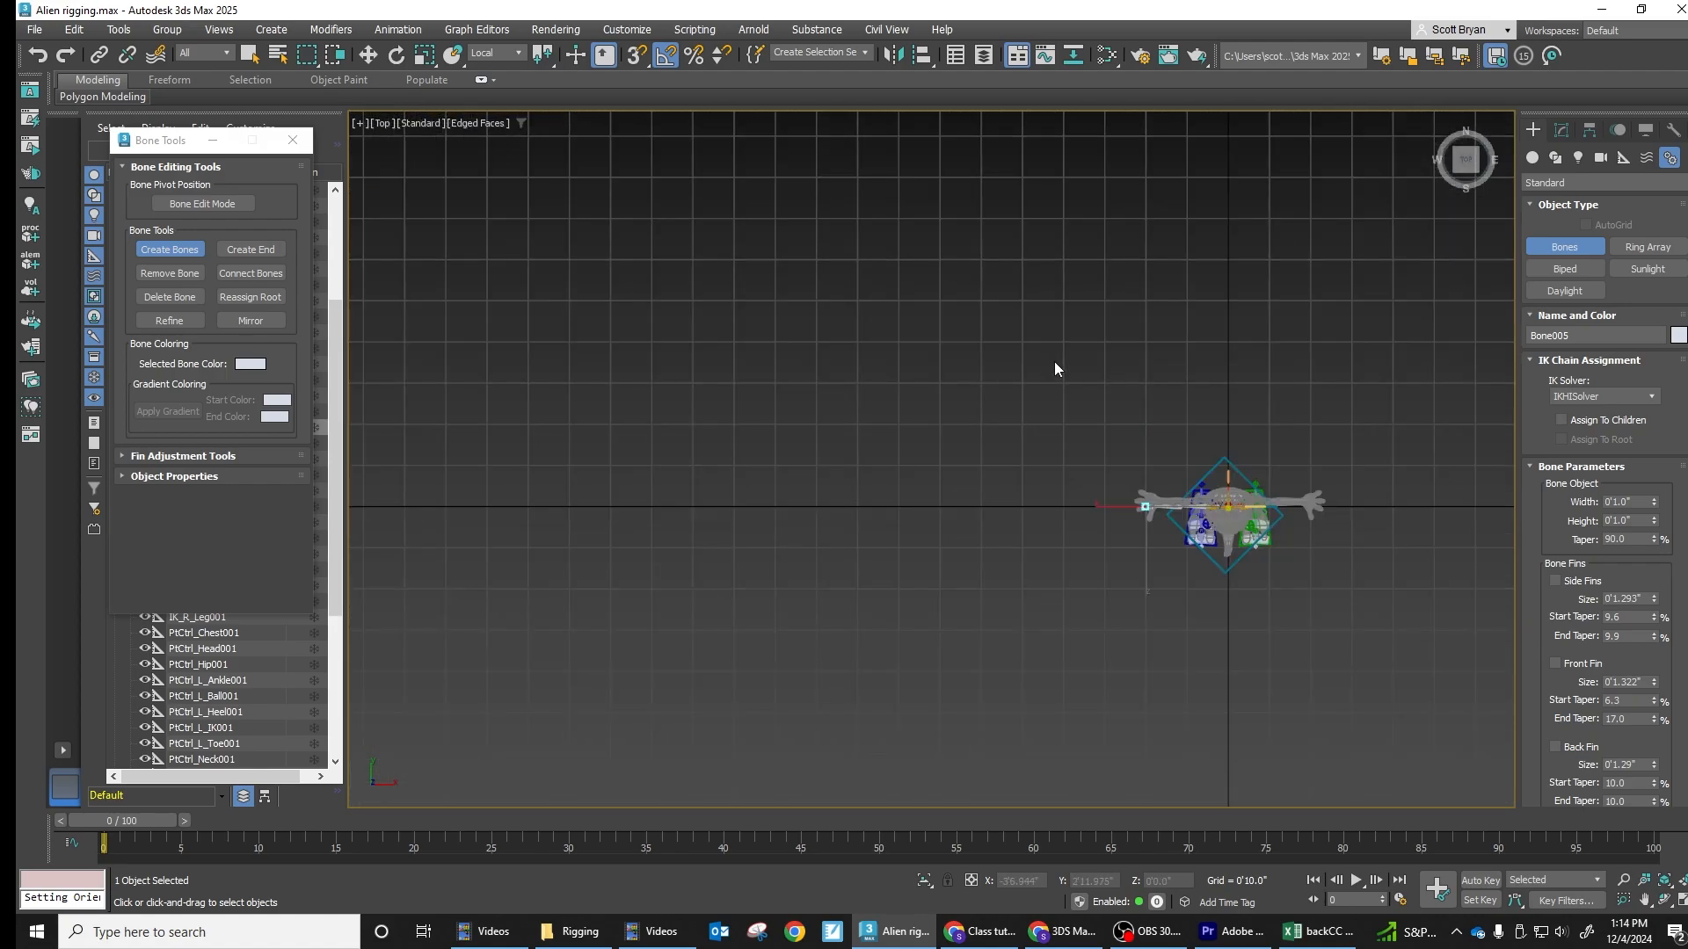
pyautogui.moveTo(1389, 659); pyautogui.dragTo(1169, 128, button='middle')
pyautogui.scroll(3, 1235, 298)
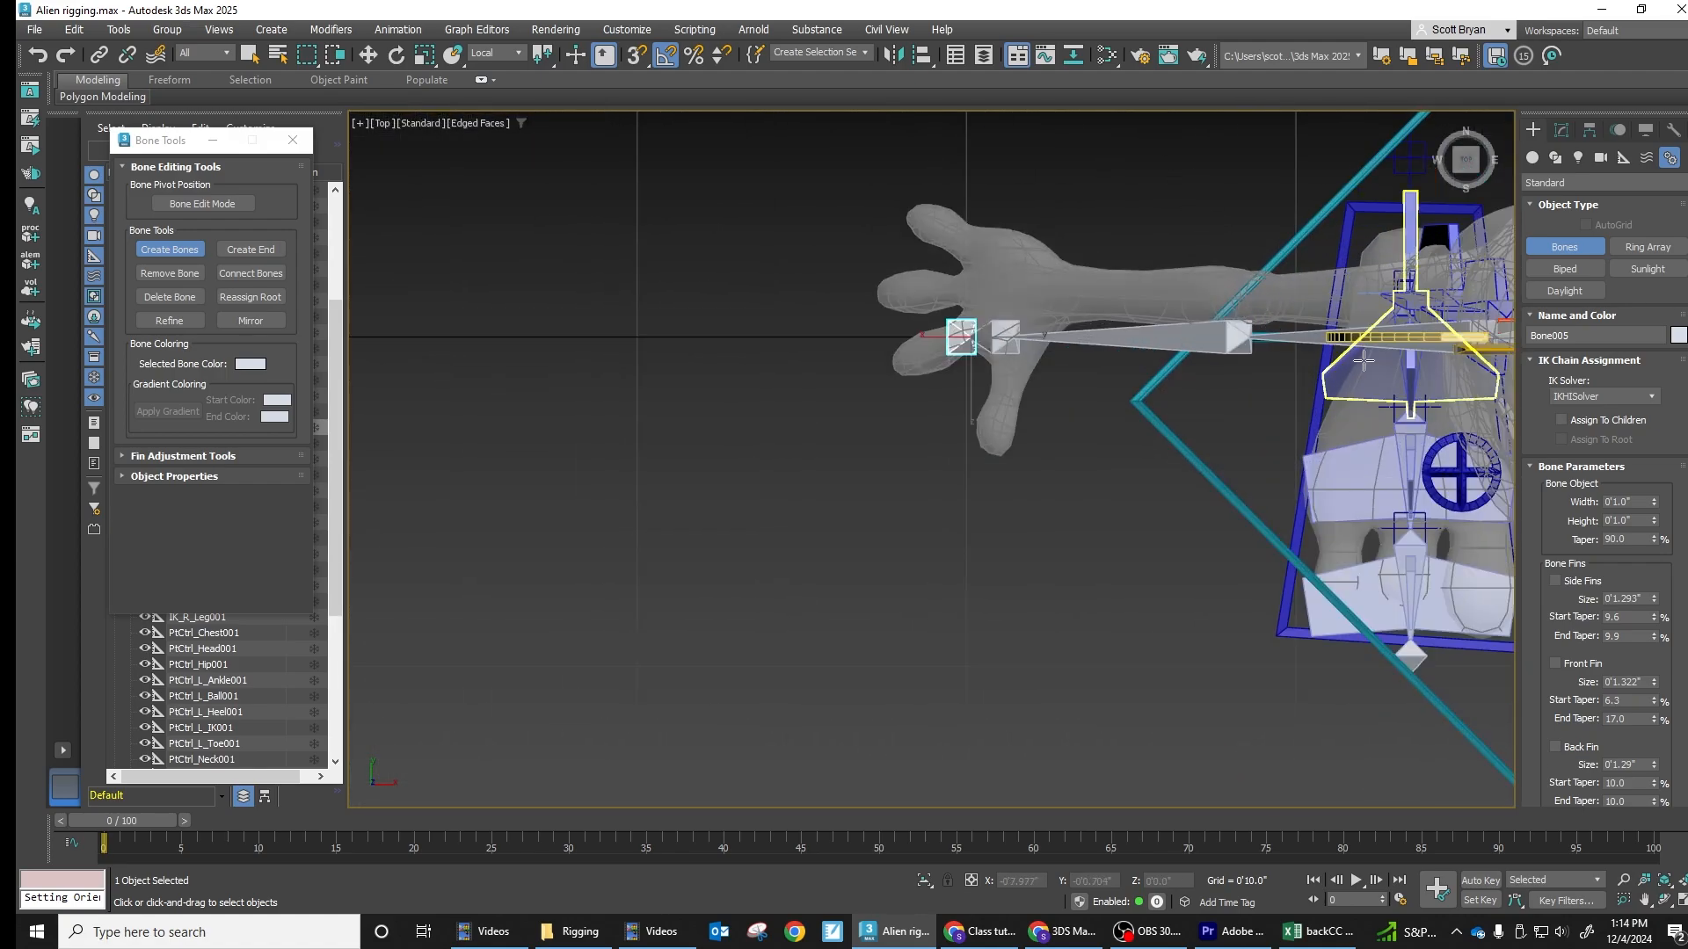
pyautogui.keyDown('alt'); pyautogui.moveTo(1237, 297); pyautogui.dragTo(805, 682, button='middle'); pyautogui.keyUp('alt')
pyautogui.keyDown('alt'); pyautogui.moveTo(923, 308); pyautogui.dragTo(915, 283, button='middle'); pyautogui.keyUp('alt')
pyautogui.scroll(3, 915, 281)
pyautogui.scroll(3, 1002, 308)
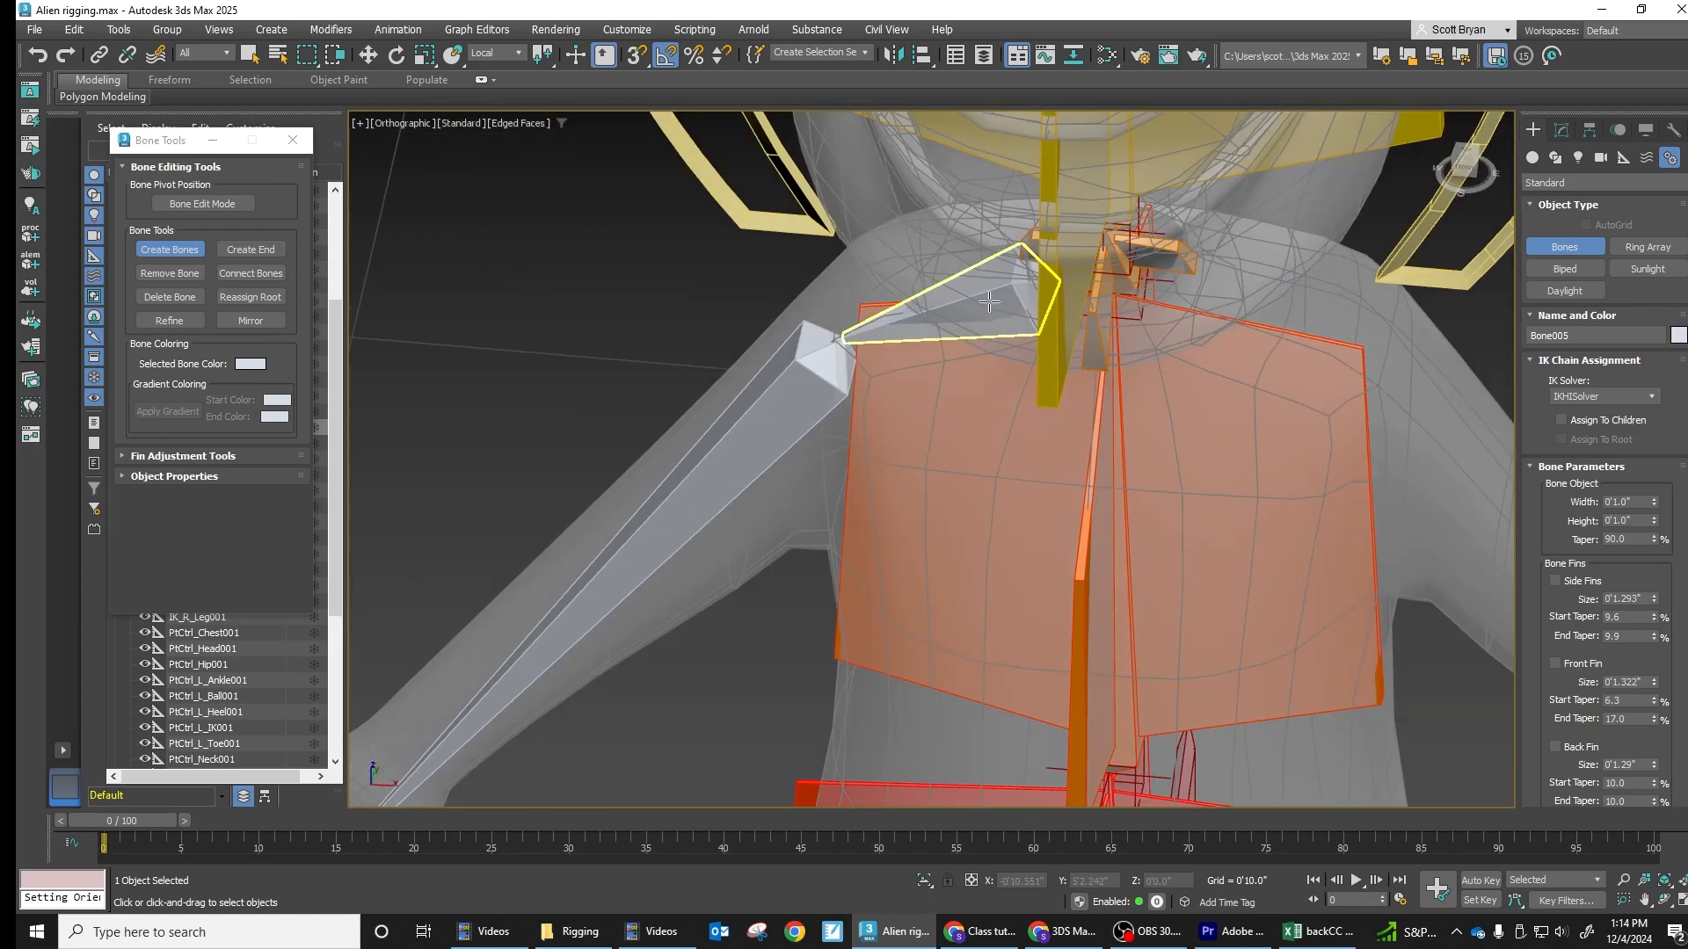
# In Bone Edit Mode, align the inner end of the clavicle bone with the base of the neck at the body's centreline
pyautogui.click(989, 302)
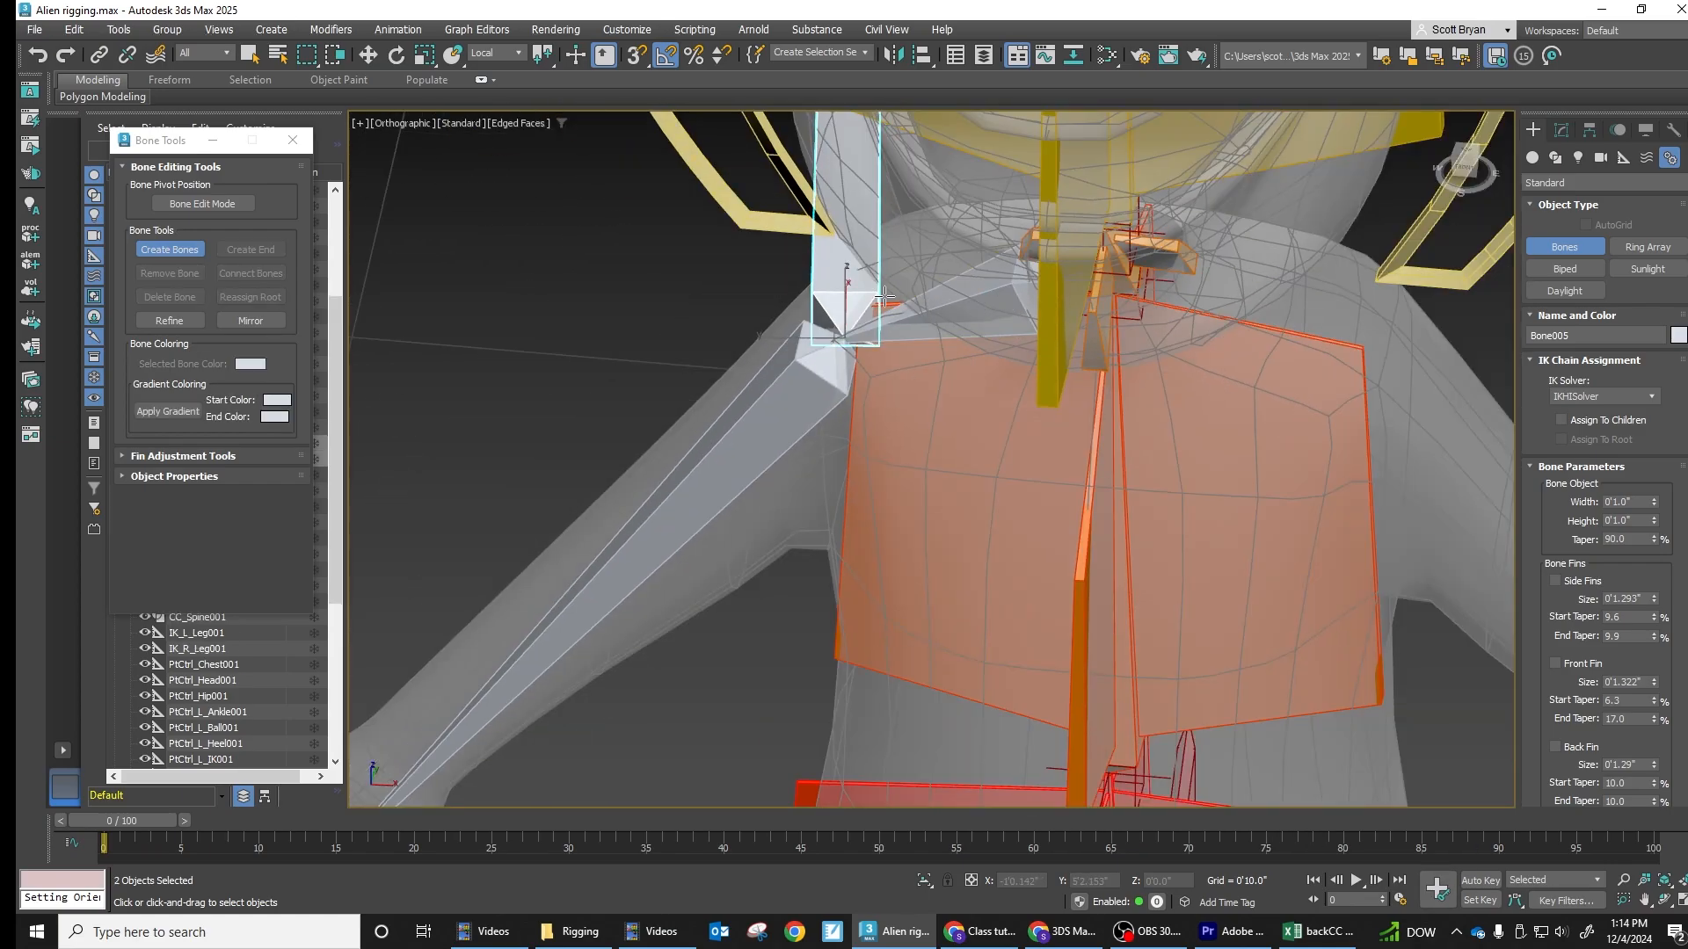
pyautogui.rightClick(1019, 352)
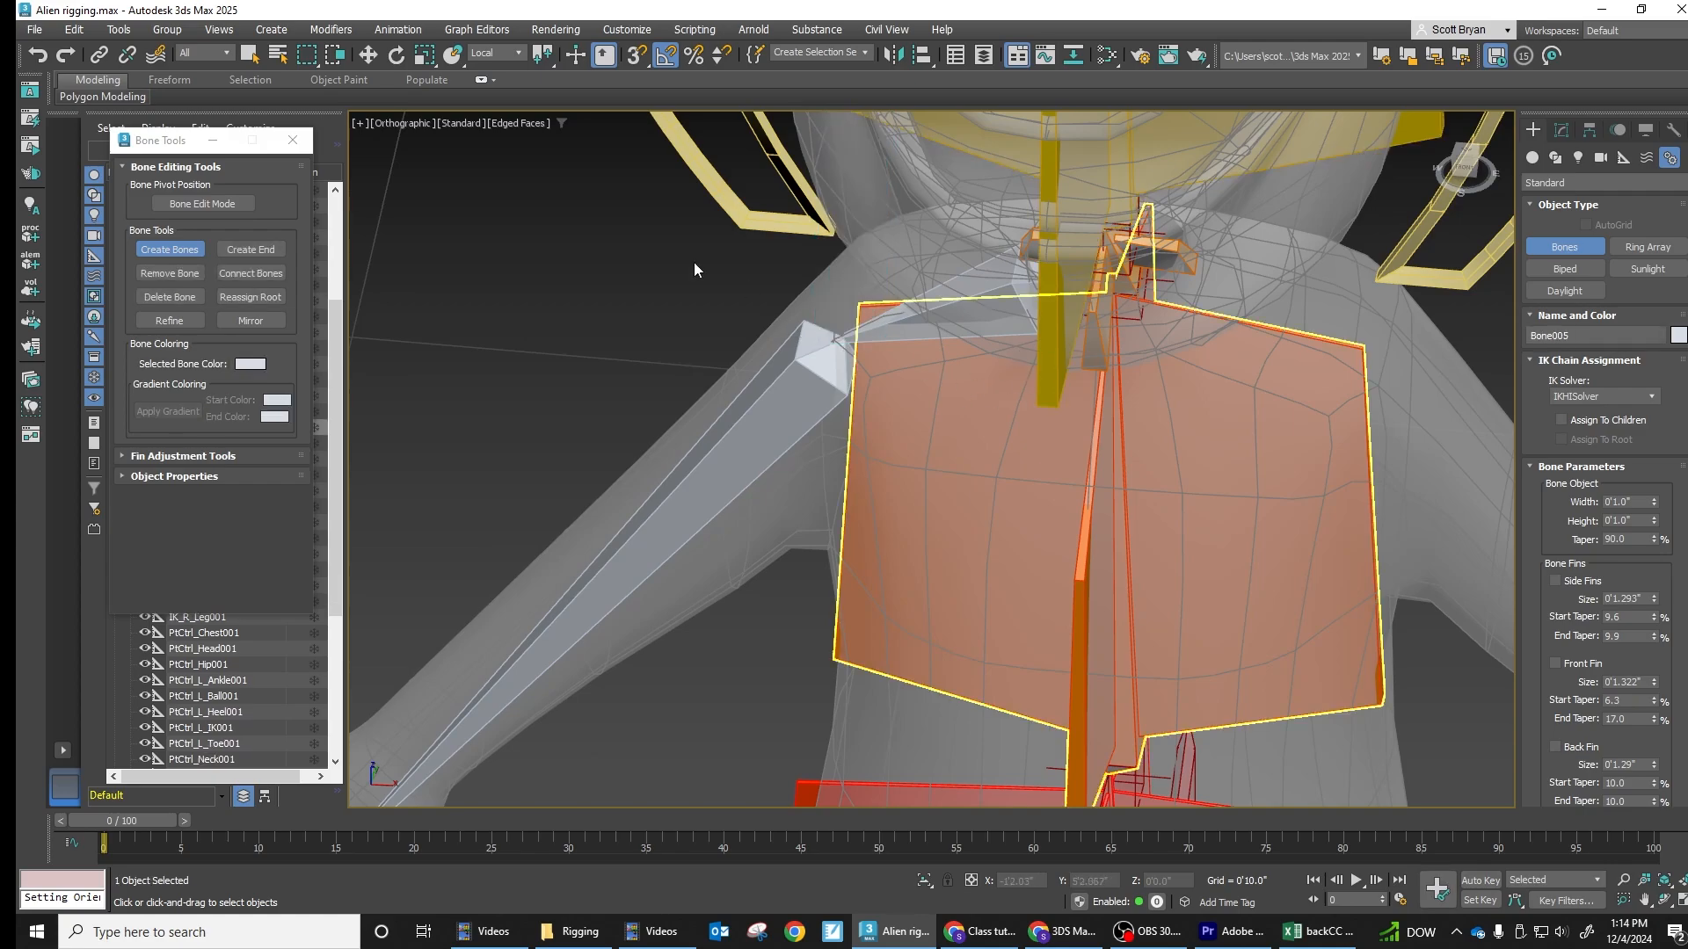
pyautogui.click(195, 204)
pyautogui.click(1019, 317)
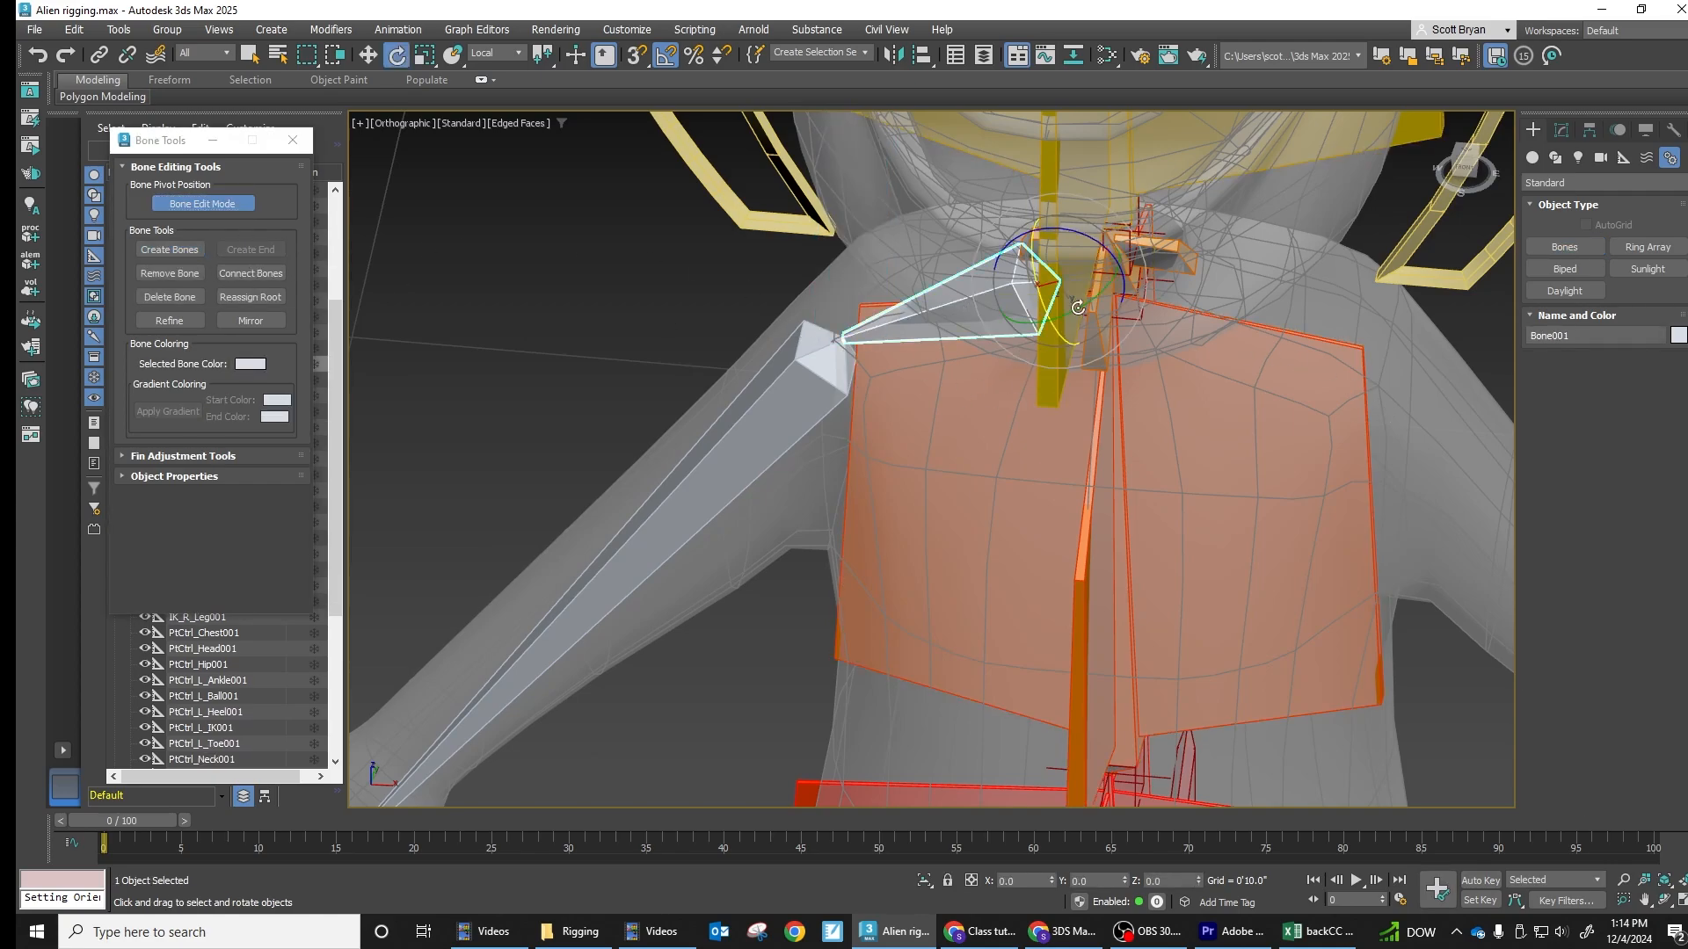
pyautogui.click(367, 56)
pyautogui.keyDown('alt'); pyautogui.moveTo(1257, 338); pyautogui.dragTo(1222, 316, button='middle'); pyautogui.keyUp('alt')
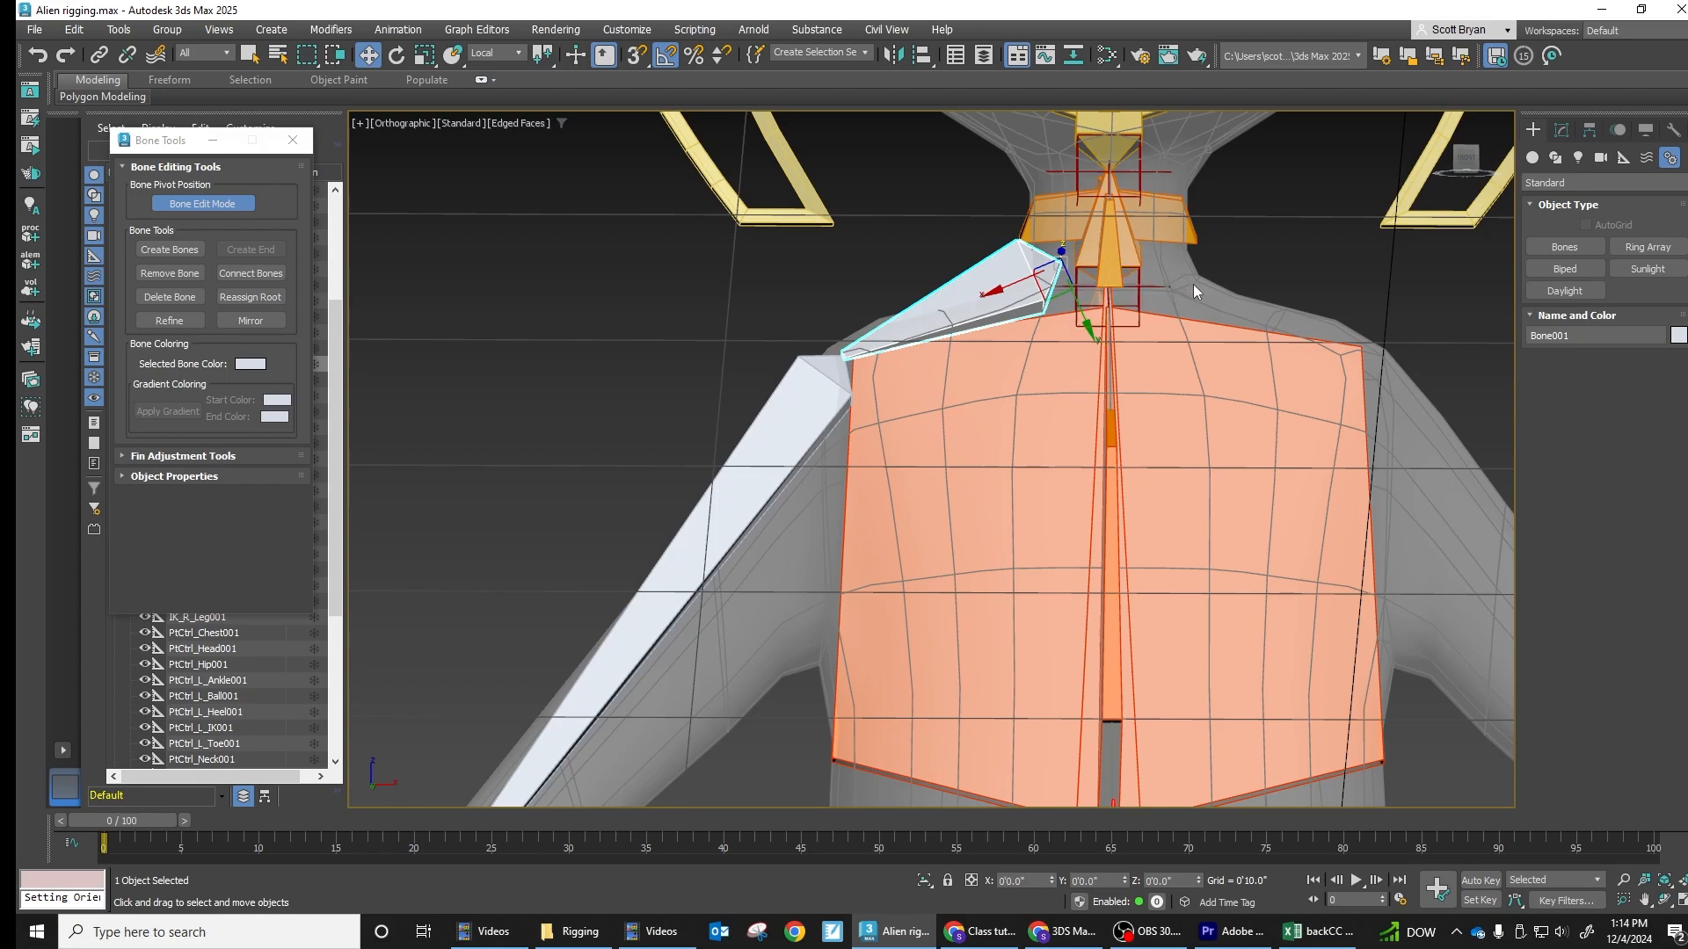
pyautogui.hotkey('alt', 'a')
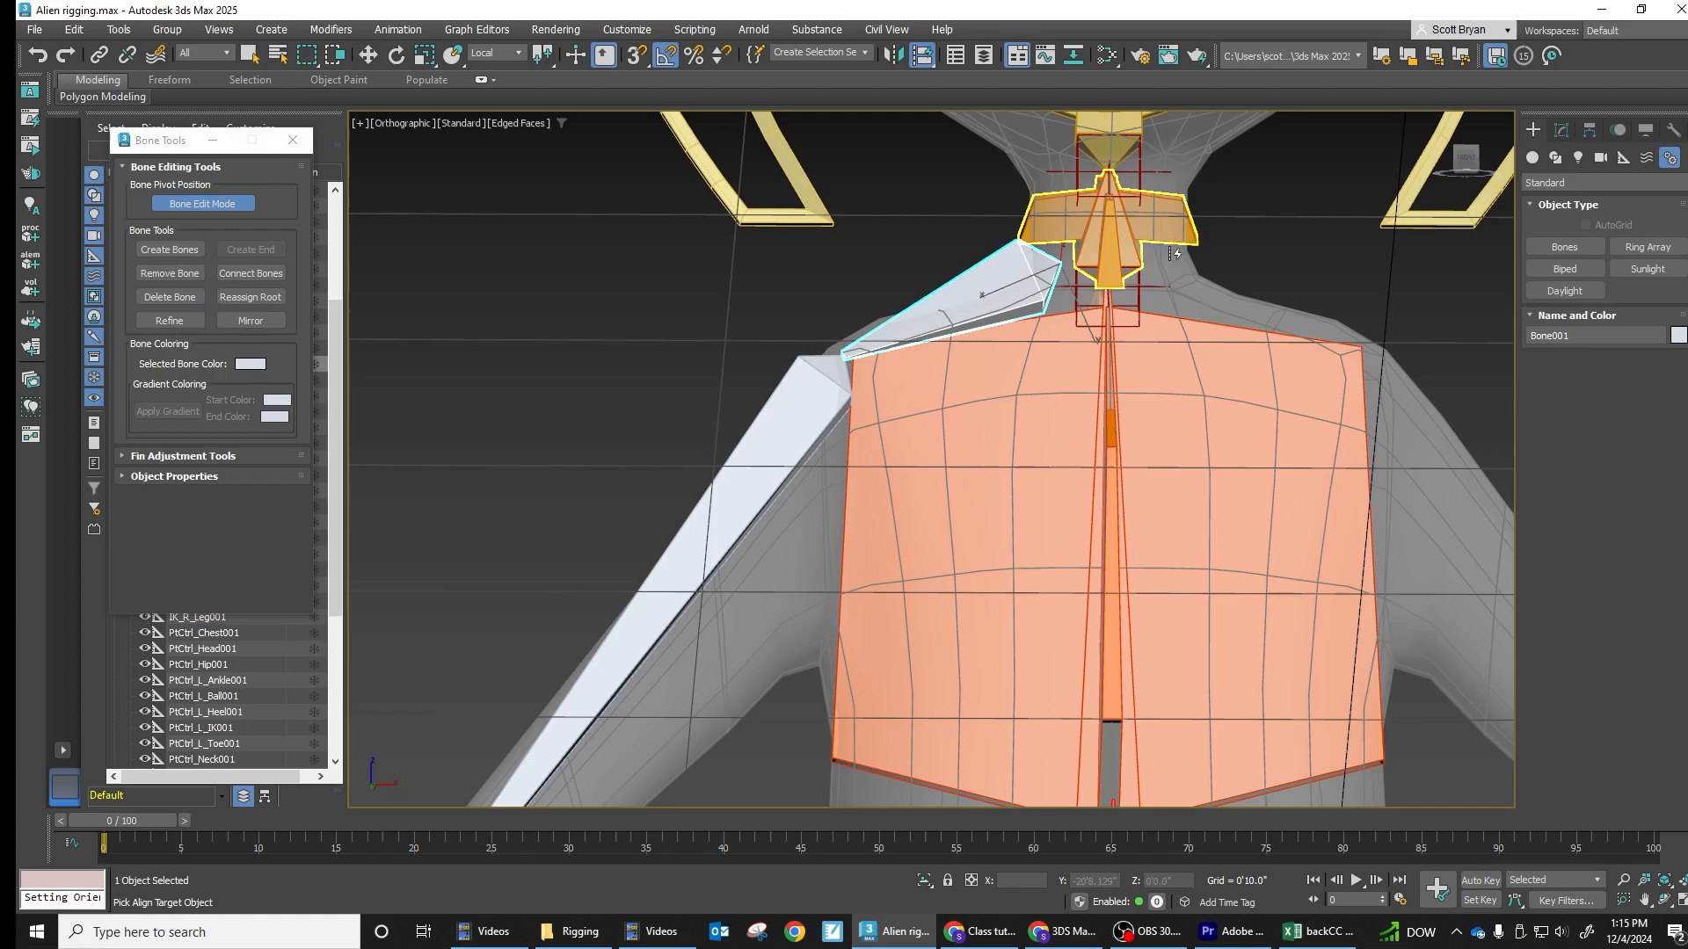
pyautogui.click(1101, 290)
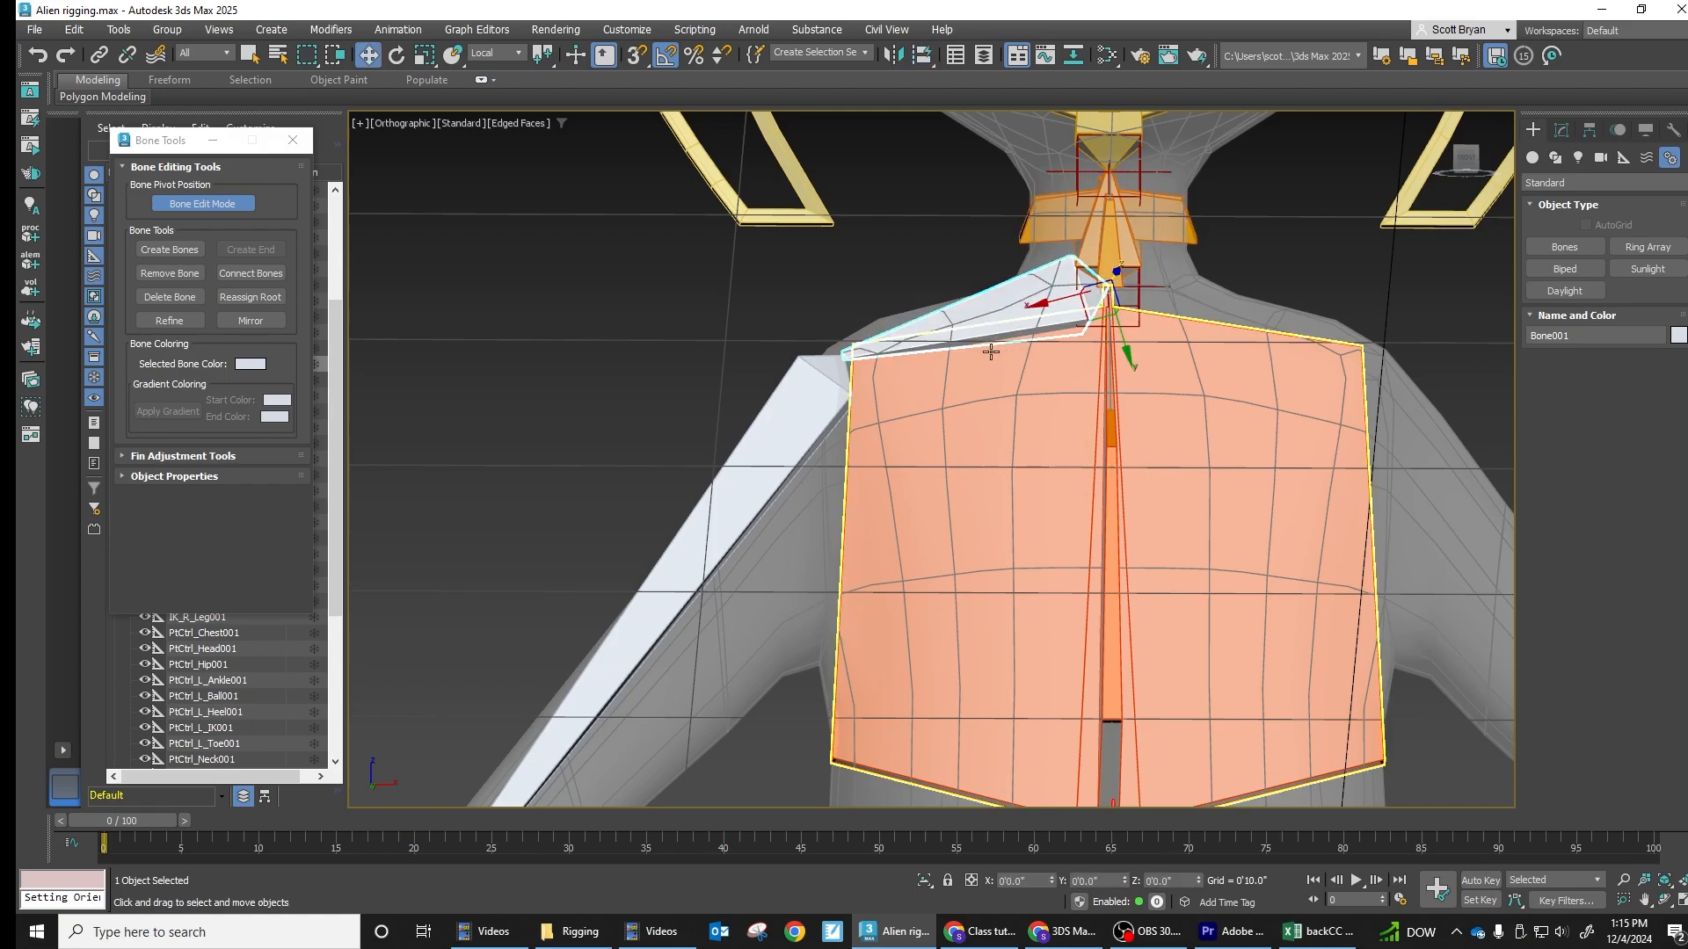
# Move the upper arm bone's shoulder joint backward and slightly down toward the chest so it sits inside the shoulder mesh
pyautogui.keyDown('alt'); pyautogui.moveTo(991, 352); pyautogui.dragTo(984, 450, button='middle'); pyautogui.keyUp('alt')
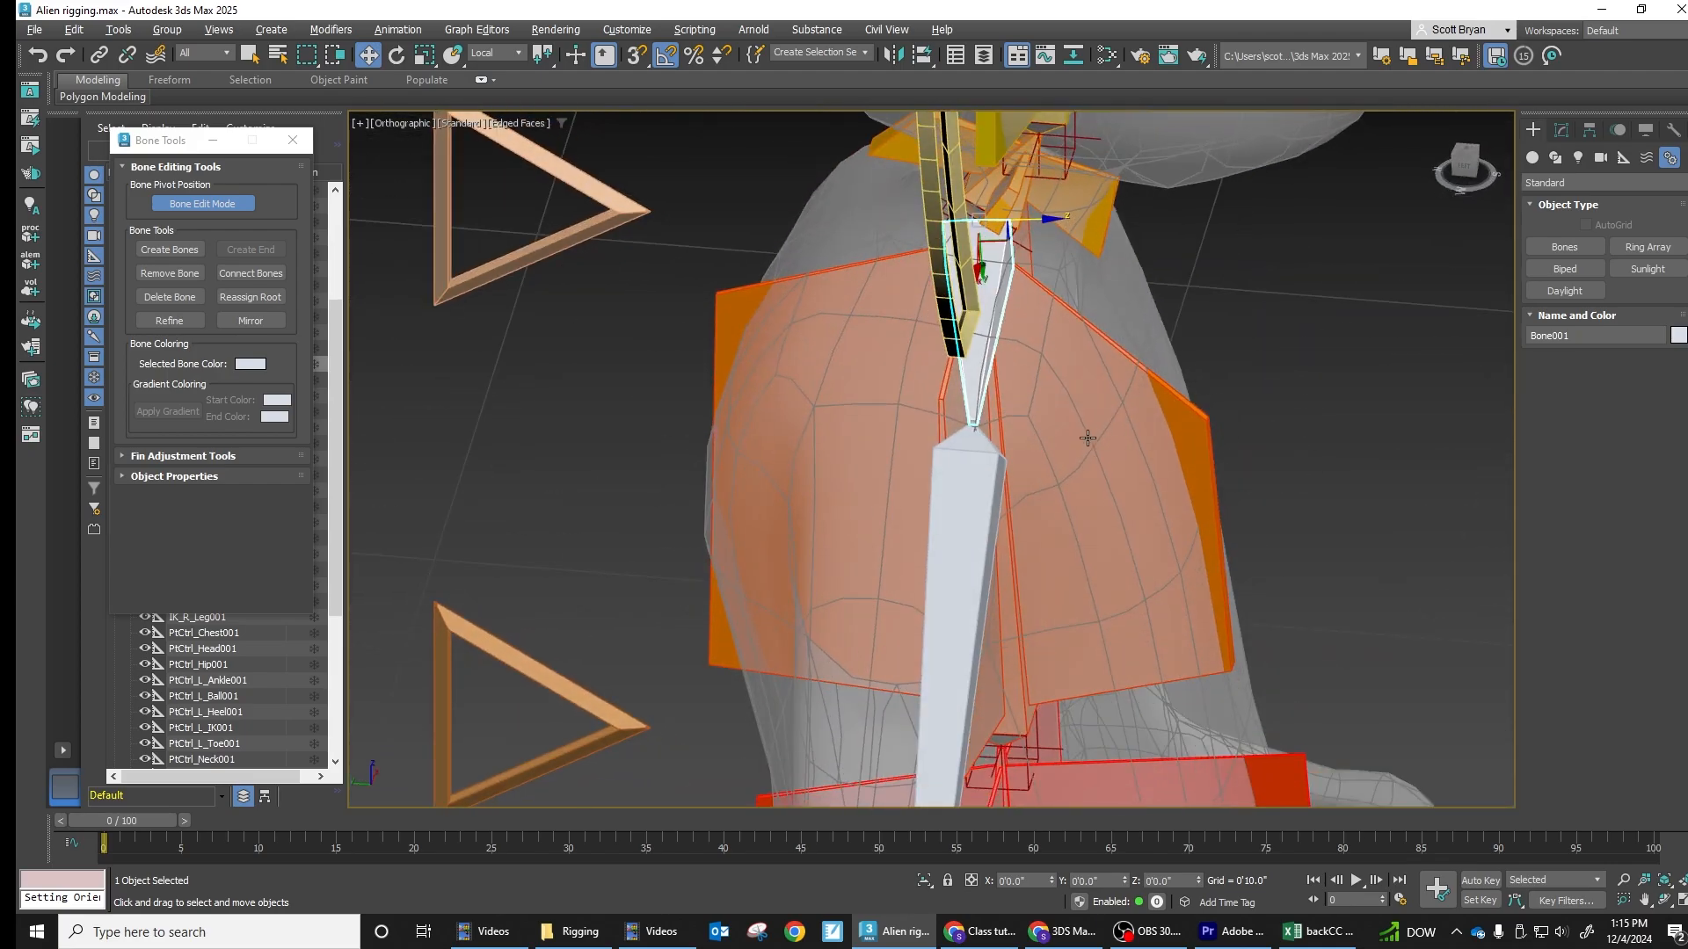
pyautogui.click(984, 450)
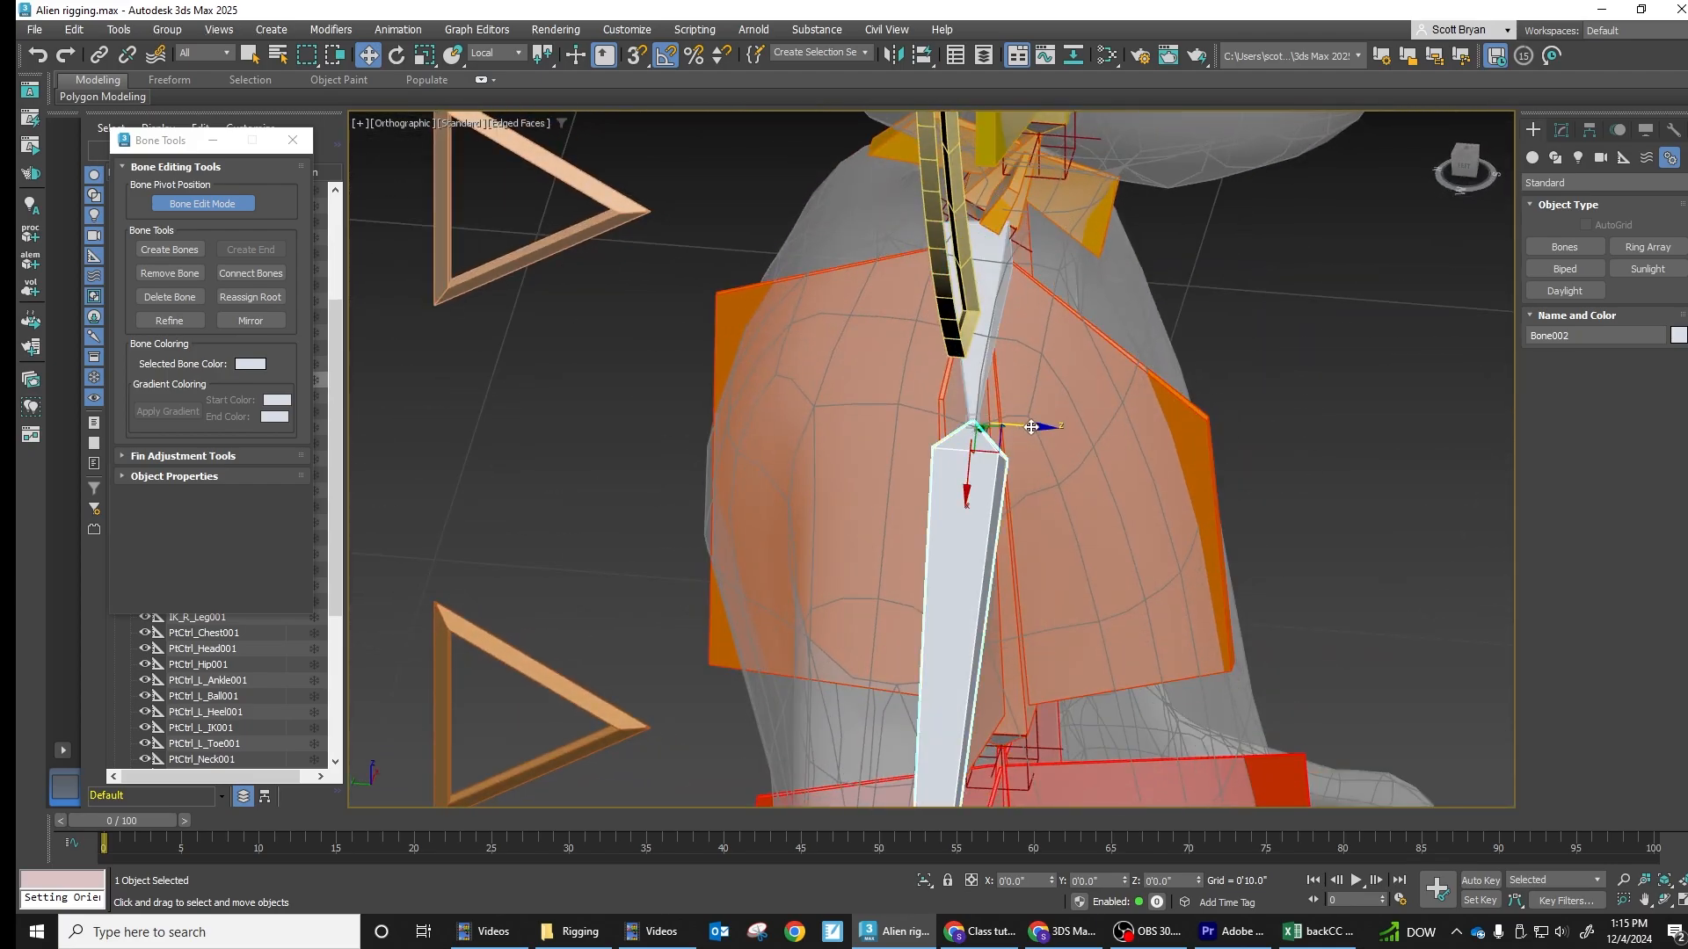
pyautogui.moveTo(1031, 426); pyautogui.dragTo(908, 419)
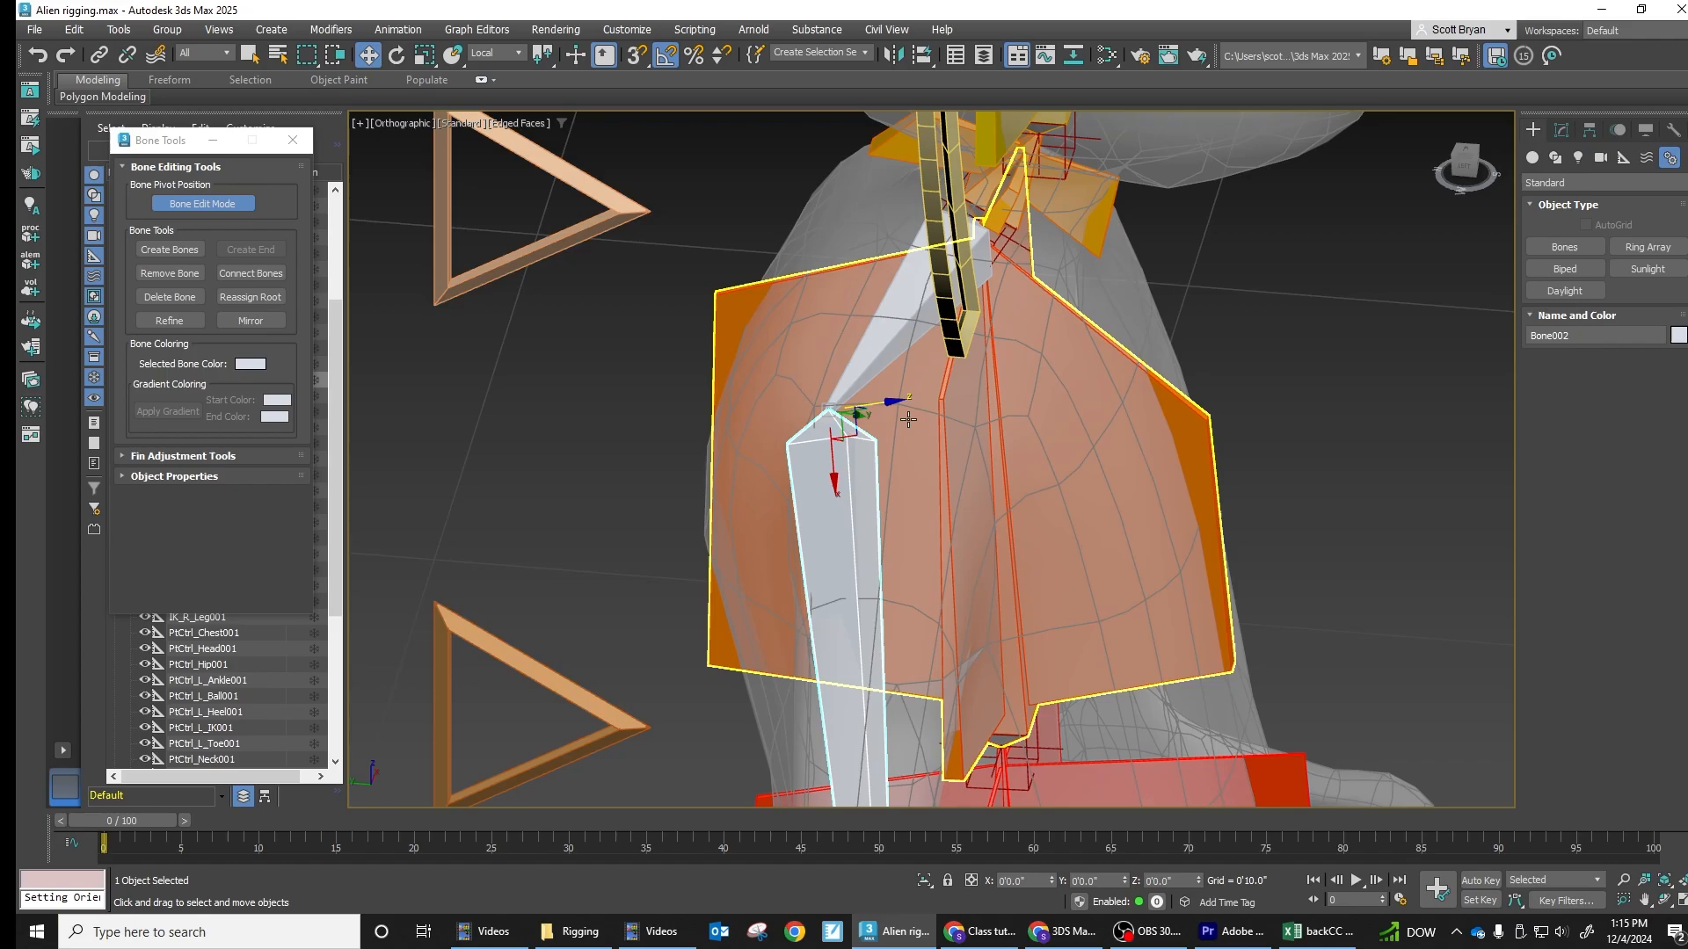
pyautogui.keyDown('alt'); pyautogui.moveTo(1012, 436); pyautogui.dragTo(881, 404, button='middle'); pyautogui.keyUp('alt')
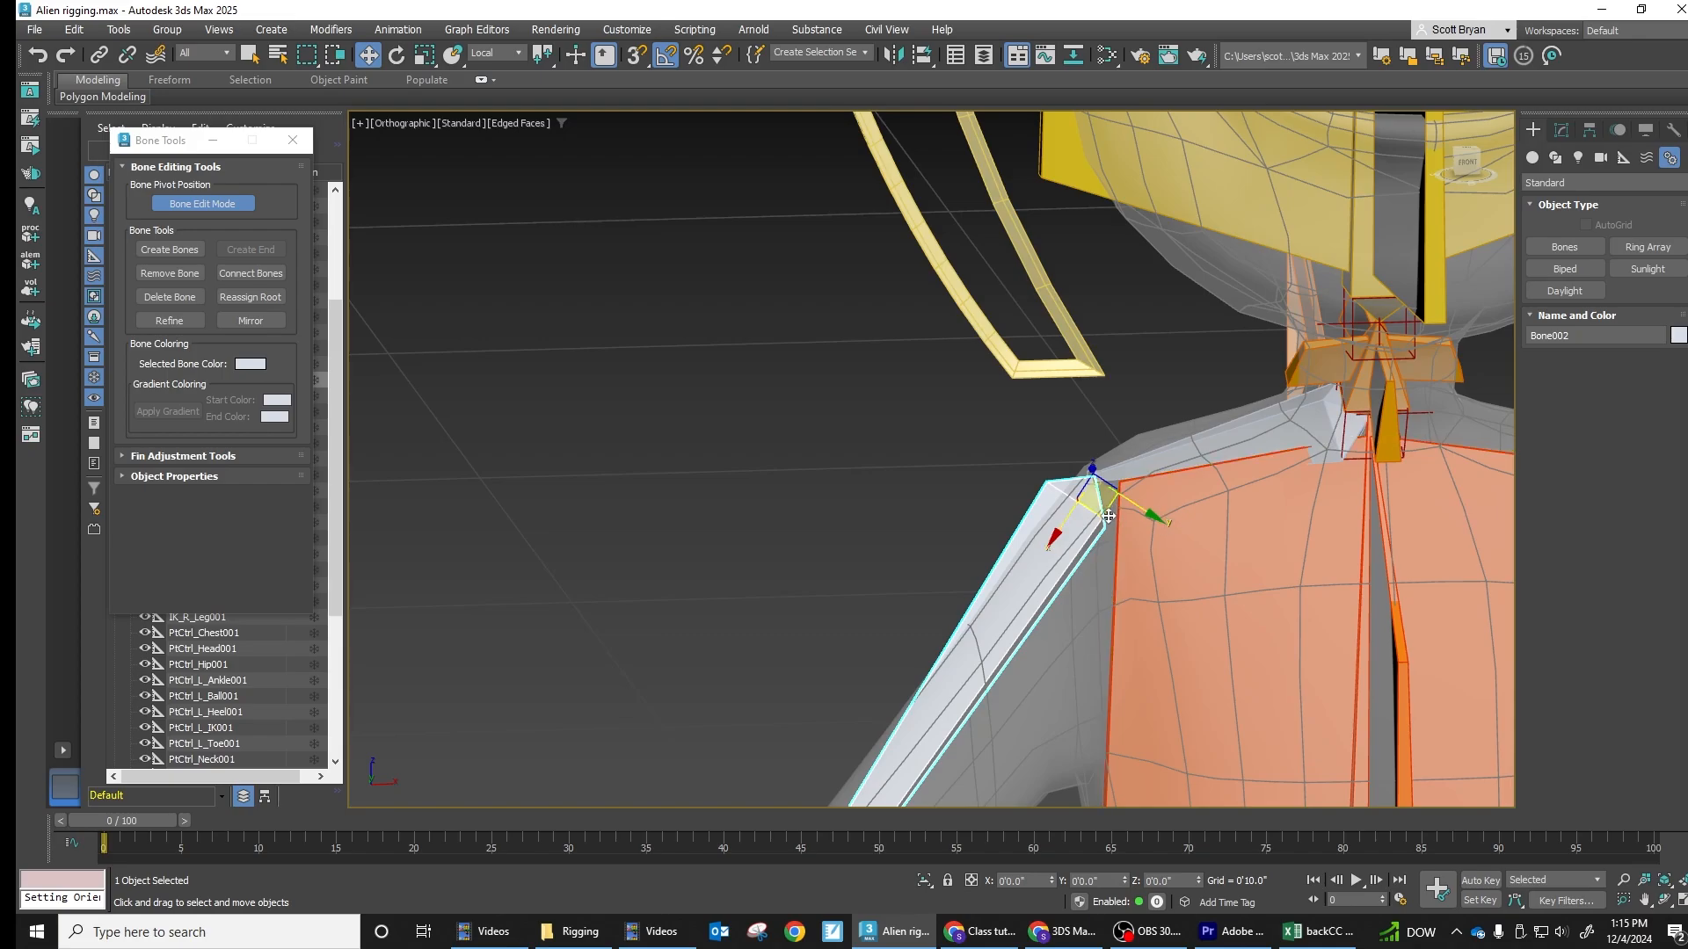
pyautogui.moveTo(1144, 510); pyautogui.dragTo(1183, 547)
pyautogui.keyDown('alt'); pyautogui.moveTo(1183, 547); pyautogui.dragTo(1165, 515, button='middle'); pyautogui.keyUp('alt')
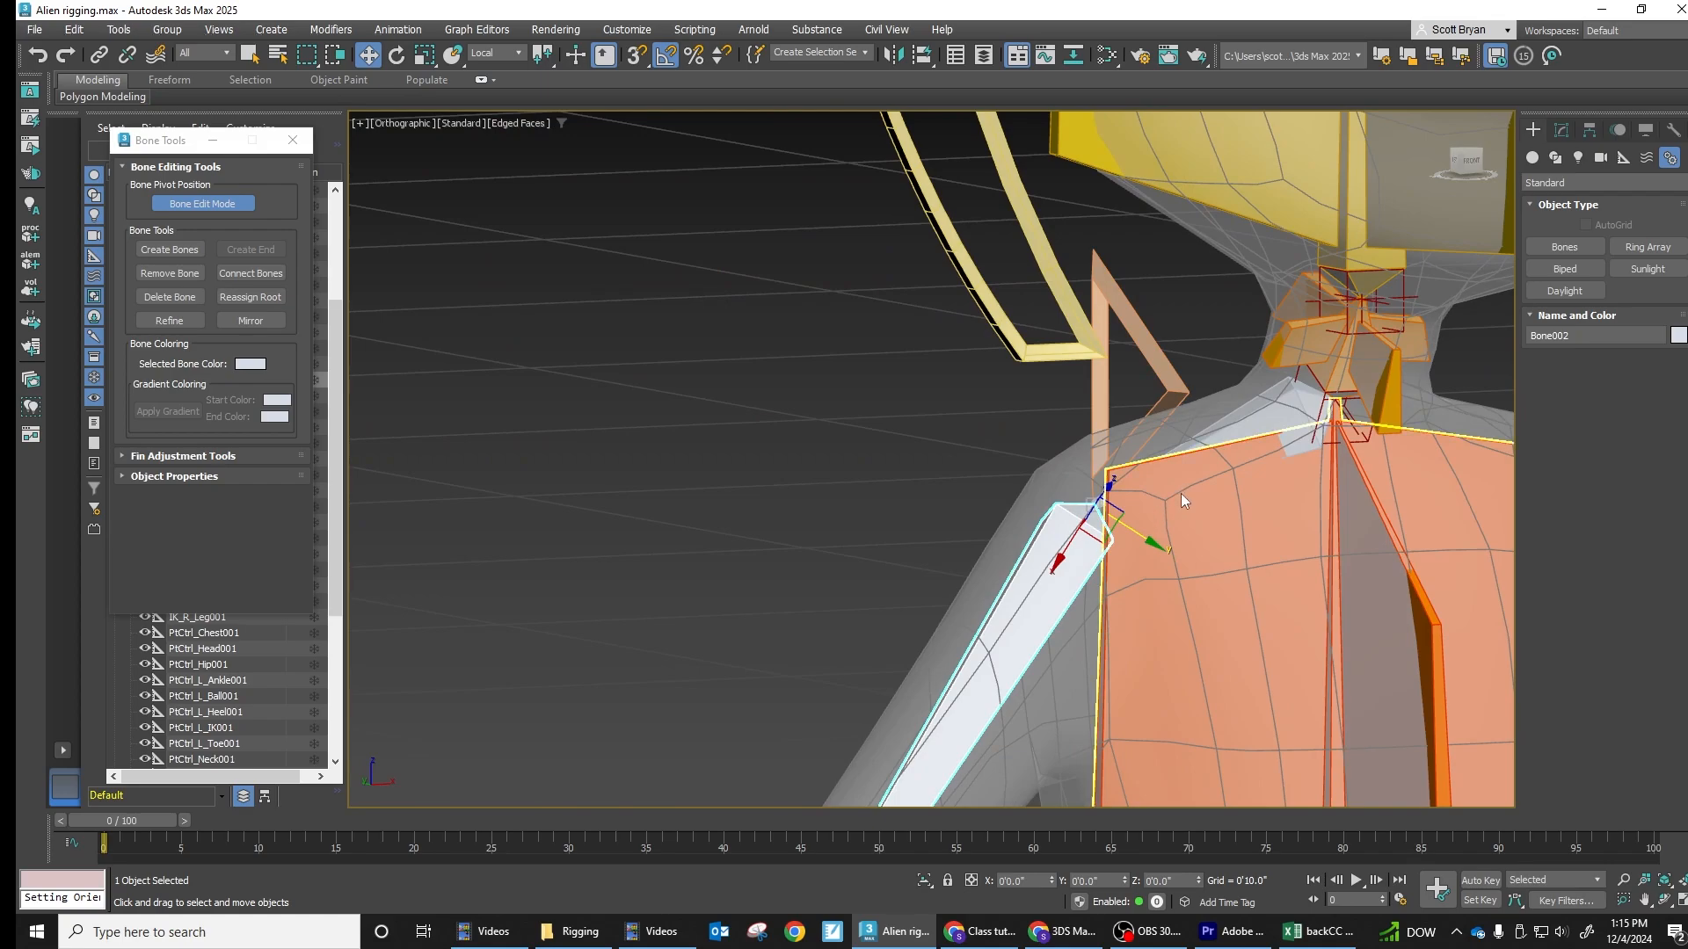
# From the Front view, rotate the upper arm bone slightly and fine-tune the position of its shoulder joint
pyautogui.press('f')
pyautogui.moveTo(1174, 279); pyautogui.dragTo(1007, 477, button='middle')
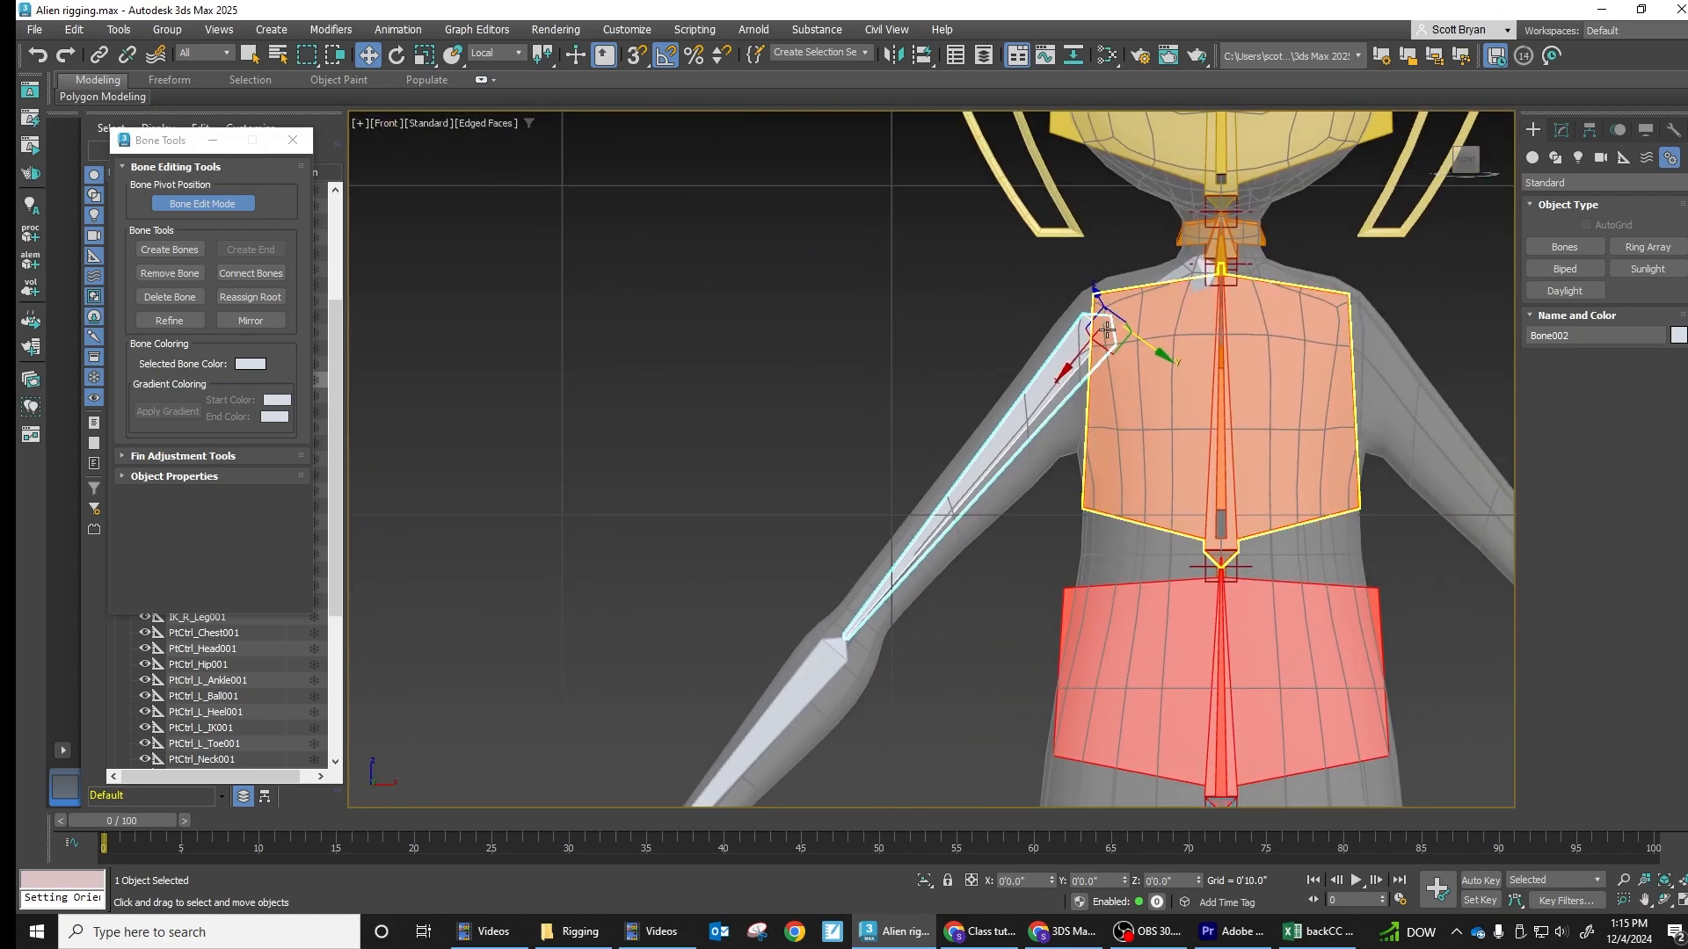
pyautogui.click(397, 56)
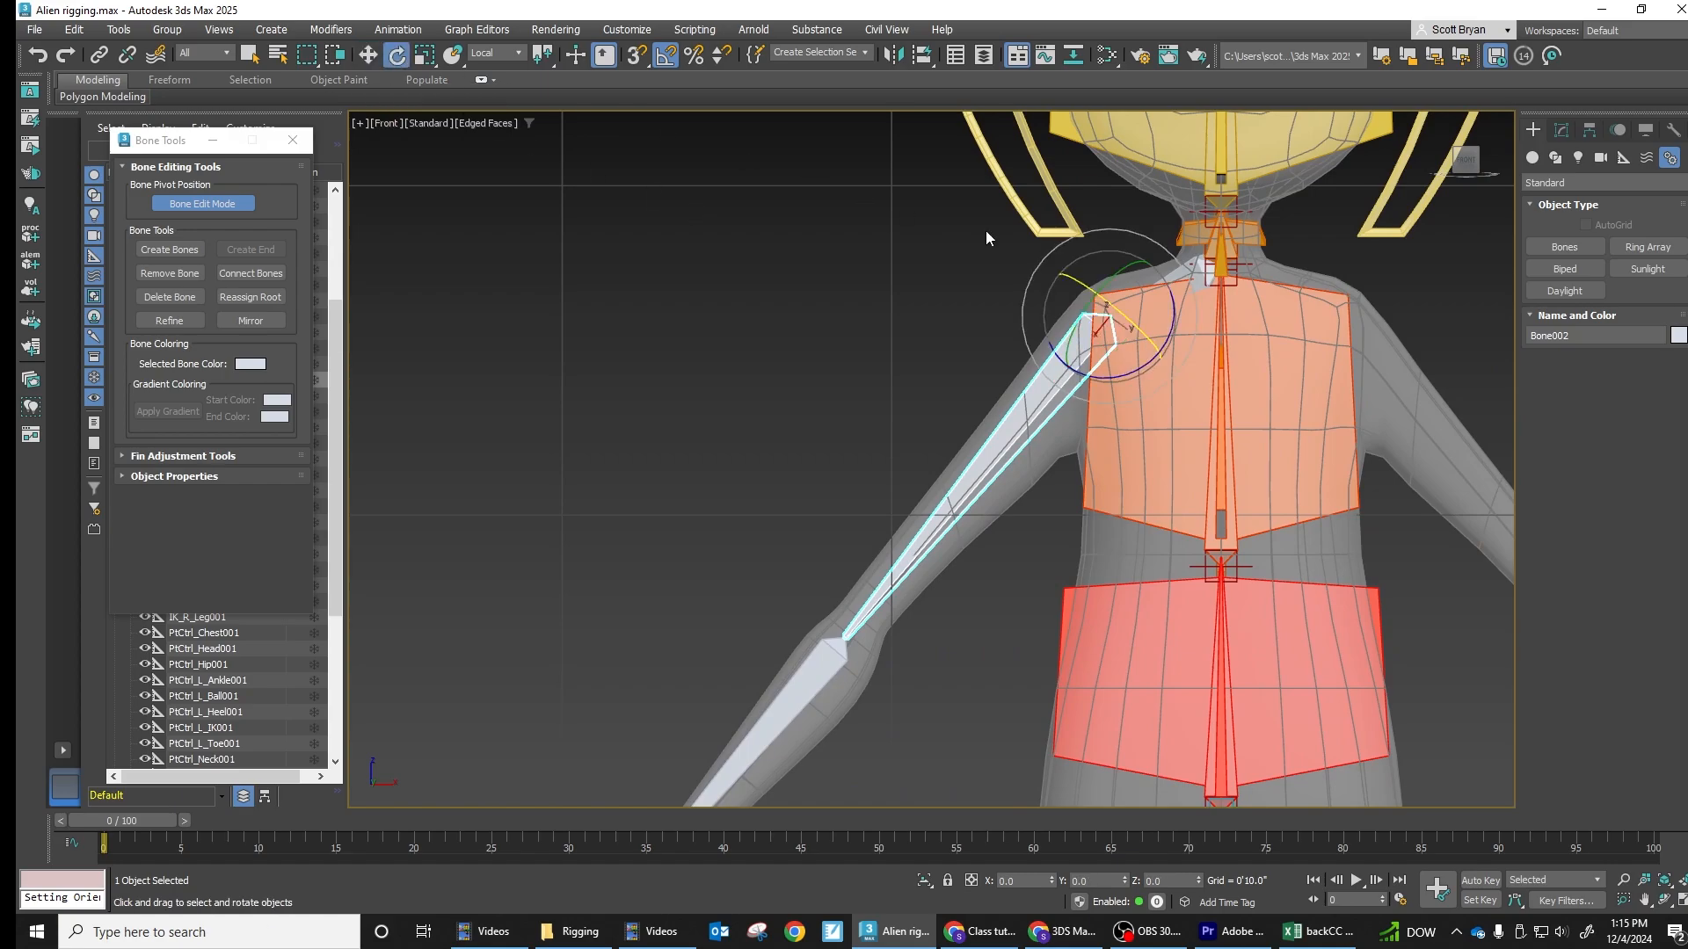
pyautogui.moveTo(1099, 298); pyautogui.dragTo(1120, 309)
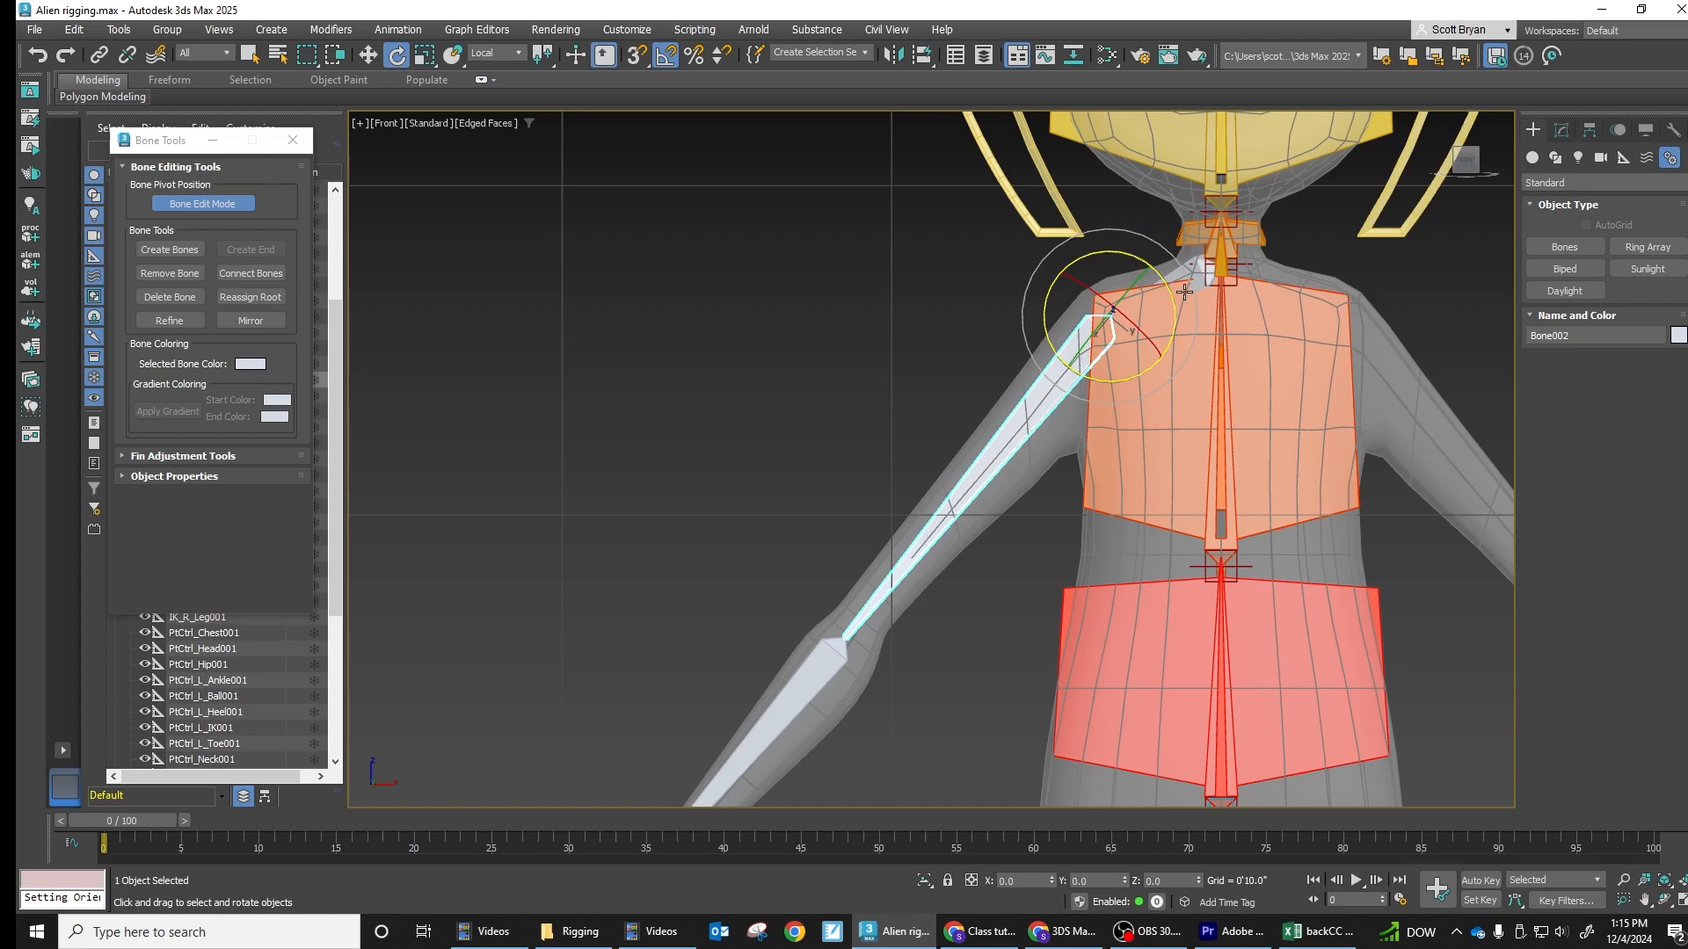
pyautogui.moveTo(1172, 327); pyautogui.dragTo(1144, 406, button='middle')
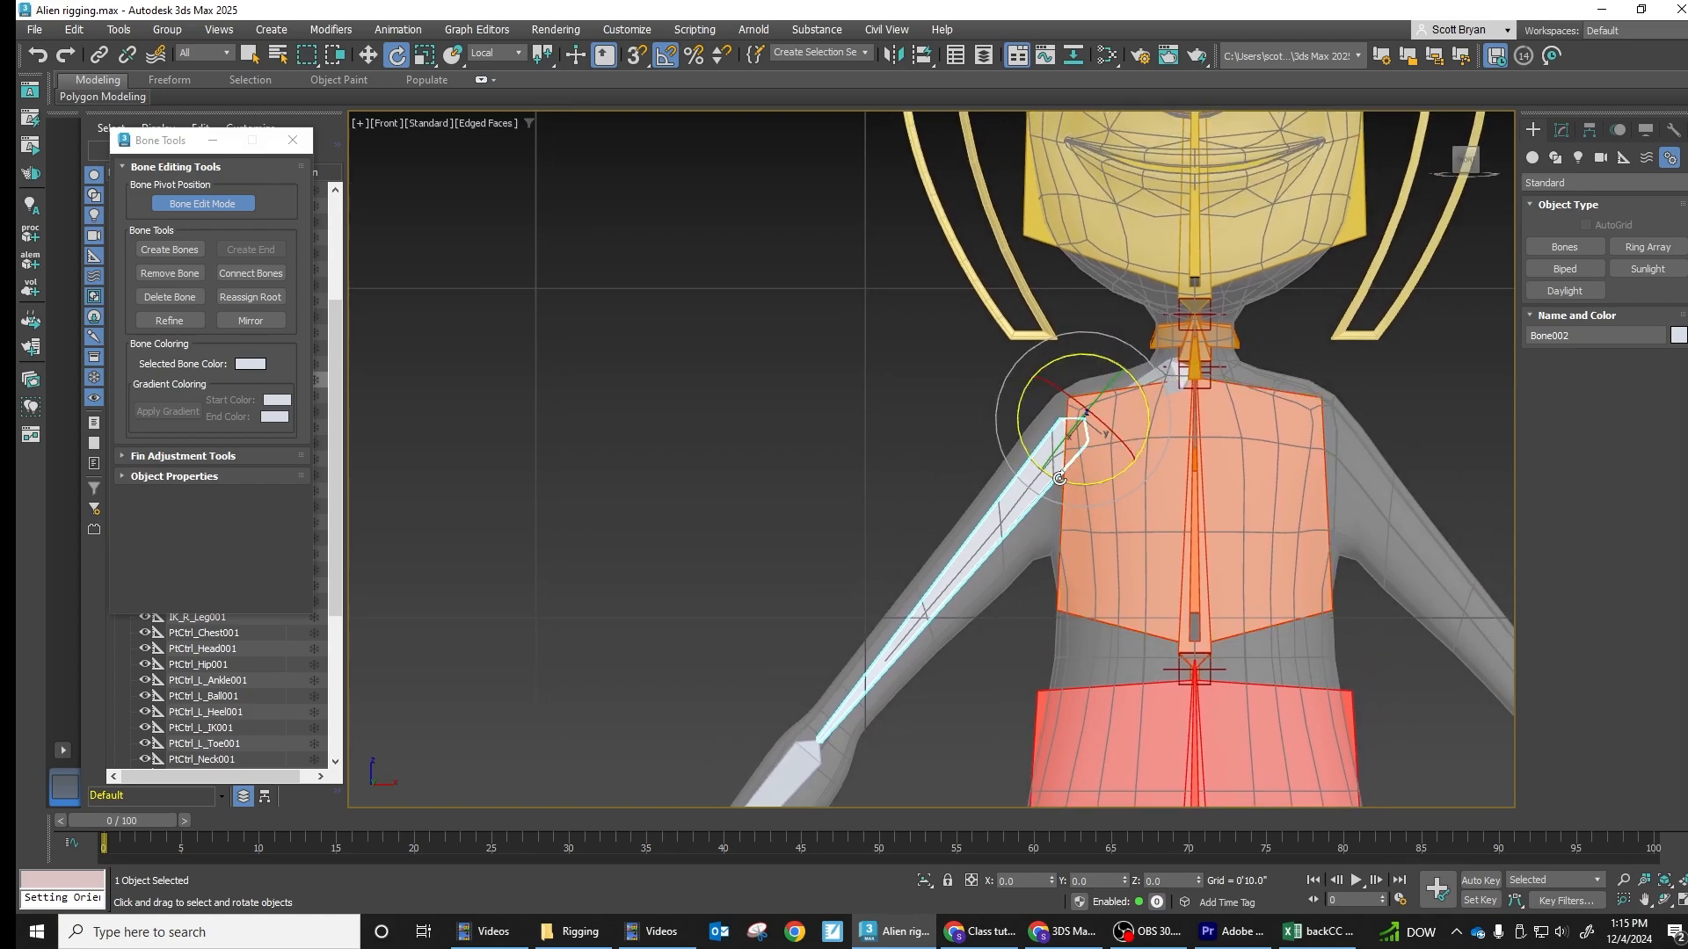
pyautogui.moveTo(1062, 442); pyautogui.dragTo(1060, 368, button='middle')
pyautogui.click(367, 55)
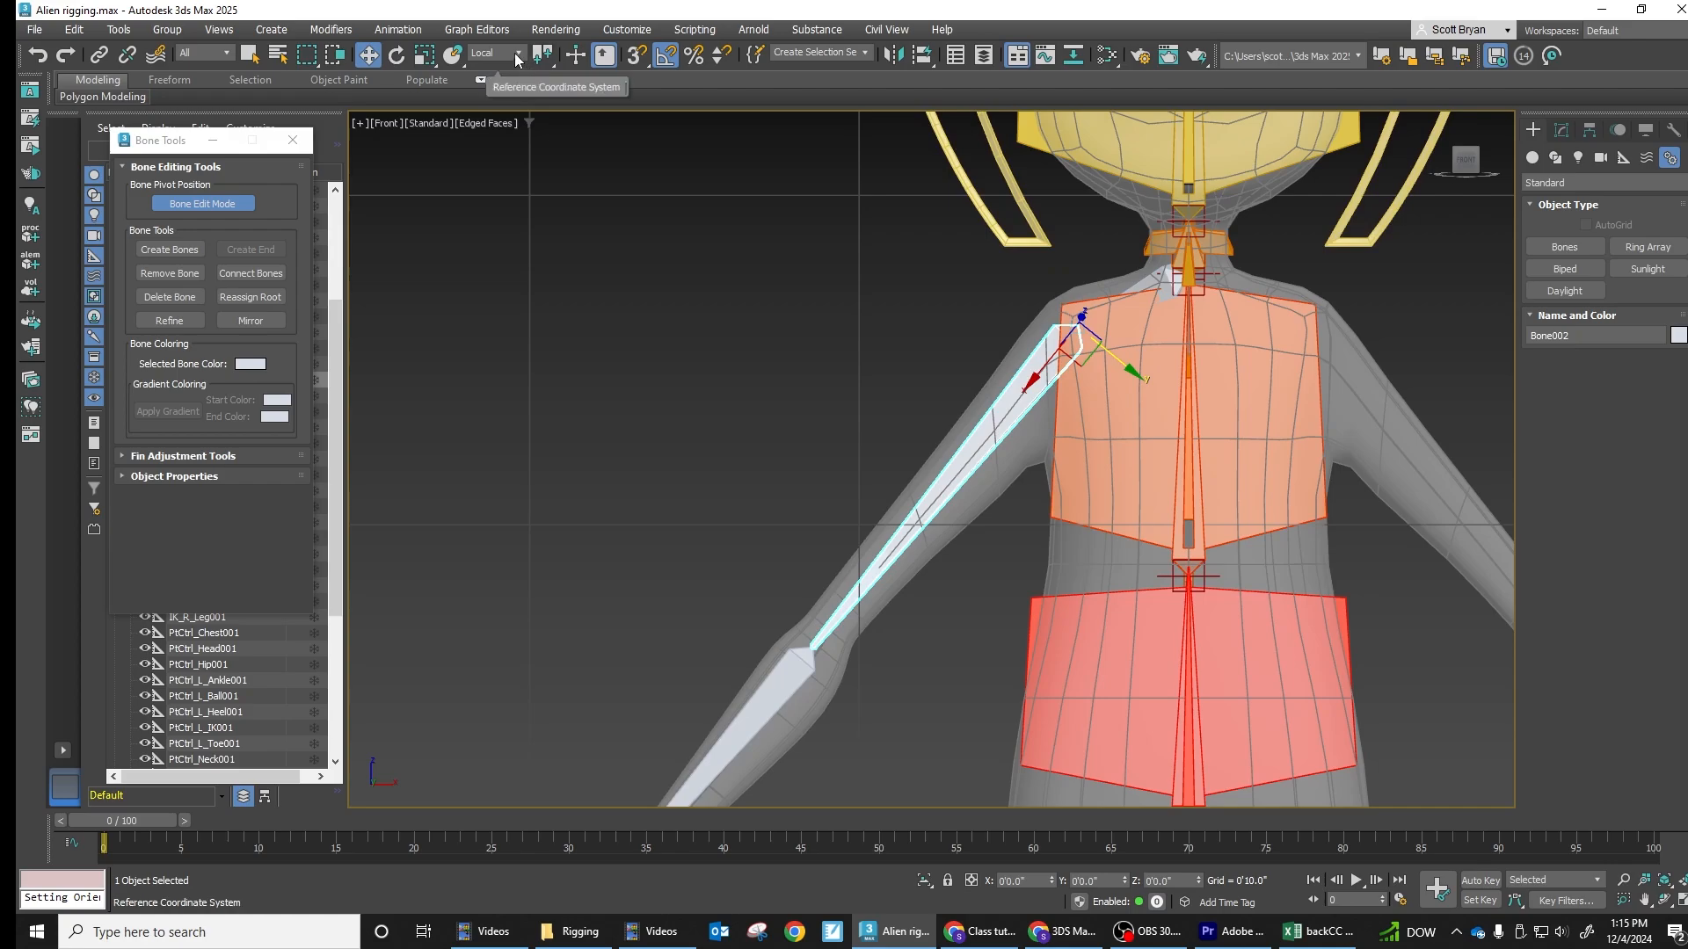
pyautogui.moveTo(1122, 363); pyautogui.dragTo(1040, 380)
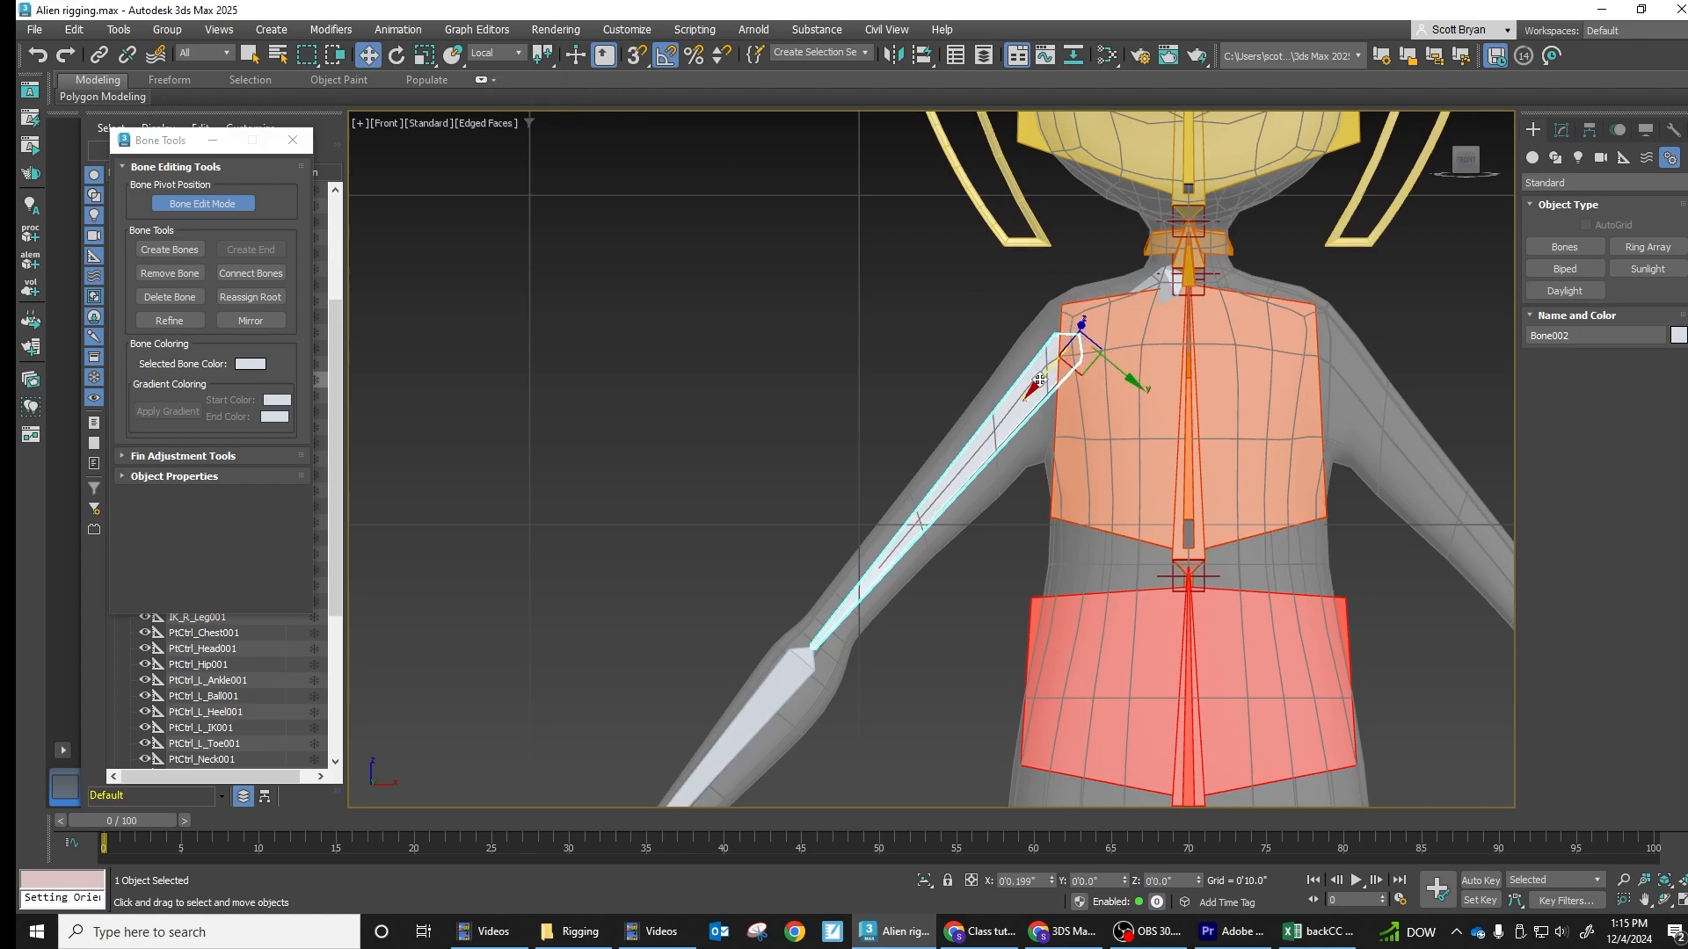
# Move the forearm bone's elbow joint backward so it sits centred inside the elbow of the arm mesh
pyautogui.keyDown('alt'); pyautogui.moveTo(948, 341); pyautogui.dragTo(1009, 561, button='middle'); pyautogui.keyUp('alt')
pyautogui.click(1007, 572)
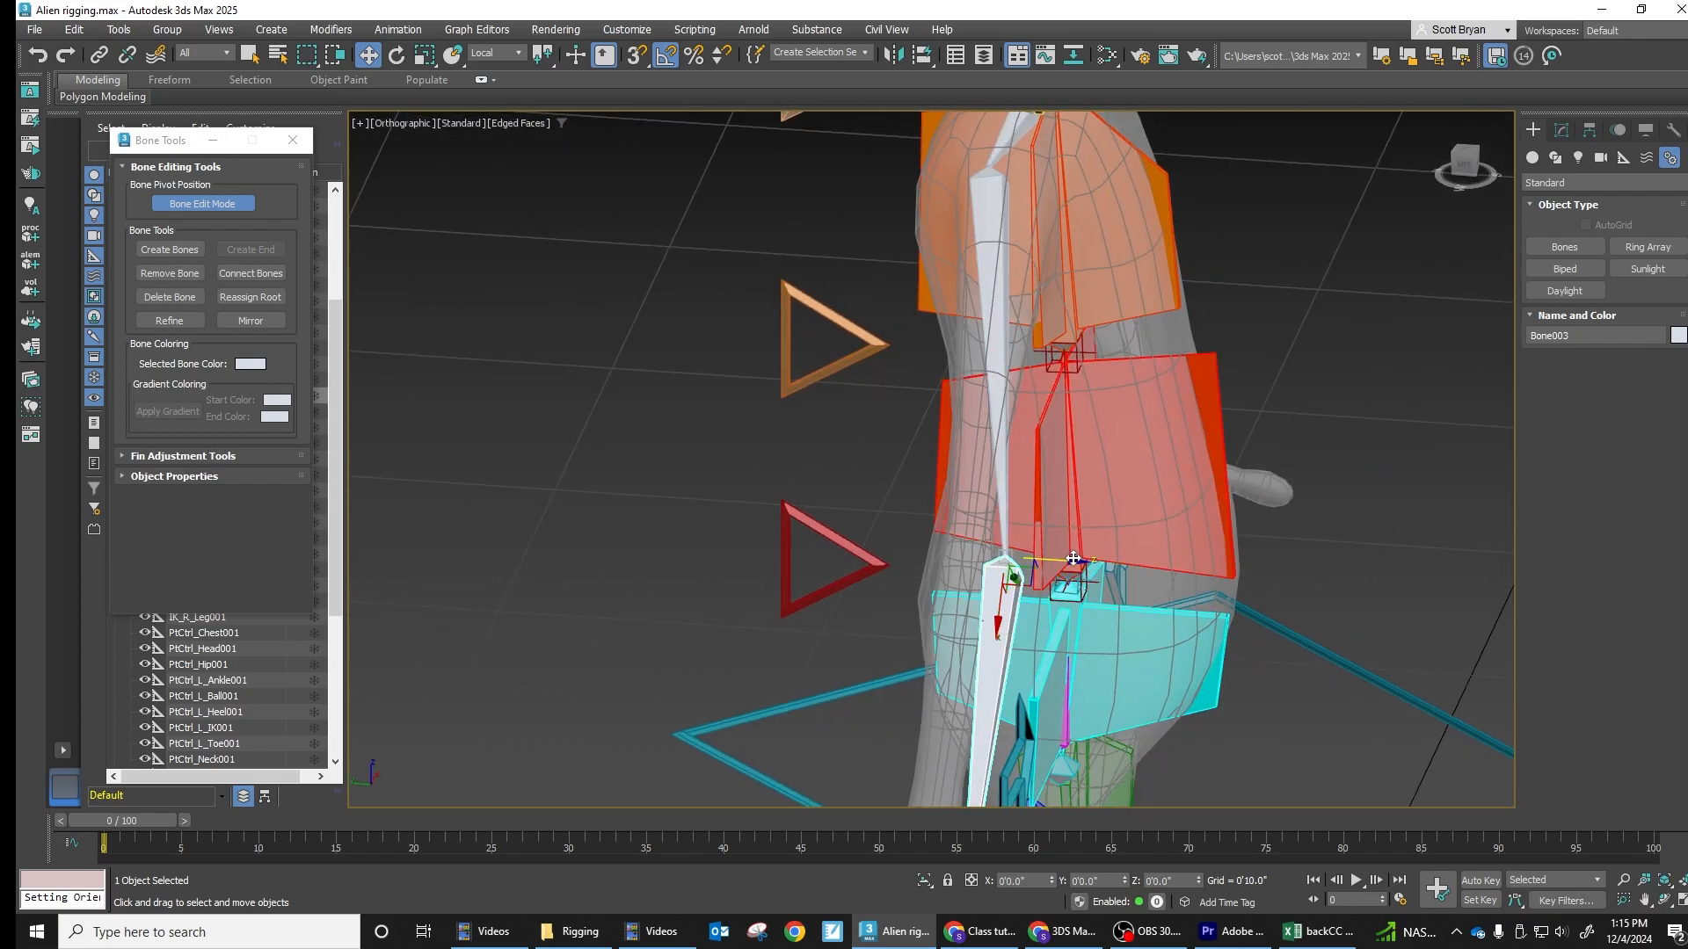
pyautogui.moveTo(1072, 561); pyautogui.dragTo(1026, 559)
pyautogui.keyDown('alt'); pyautogui.moveTo(1026, 559); pyautogui.dragTo(1023, 511, button='middle'); pyautogui.keyUp('alt')
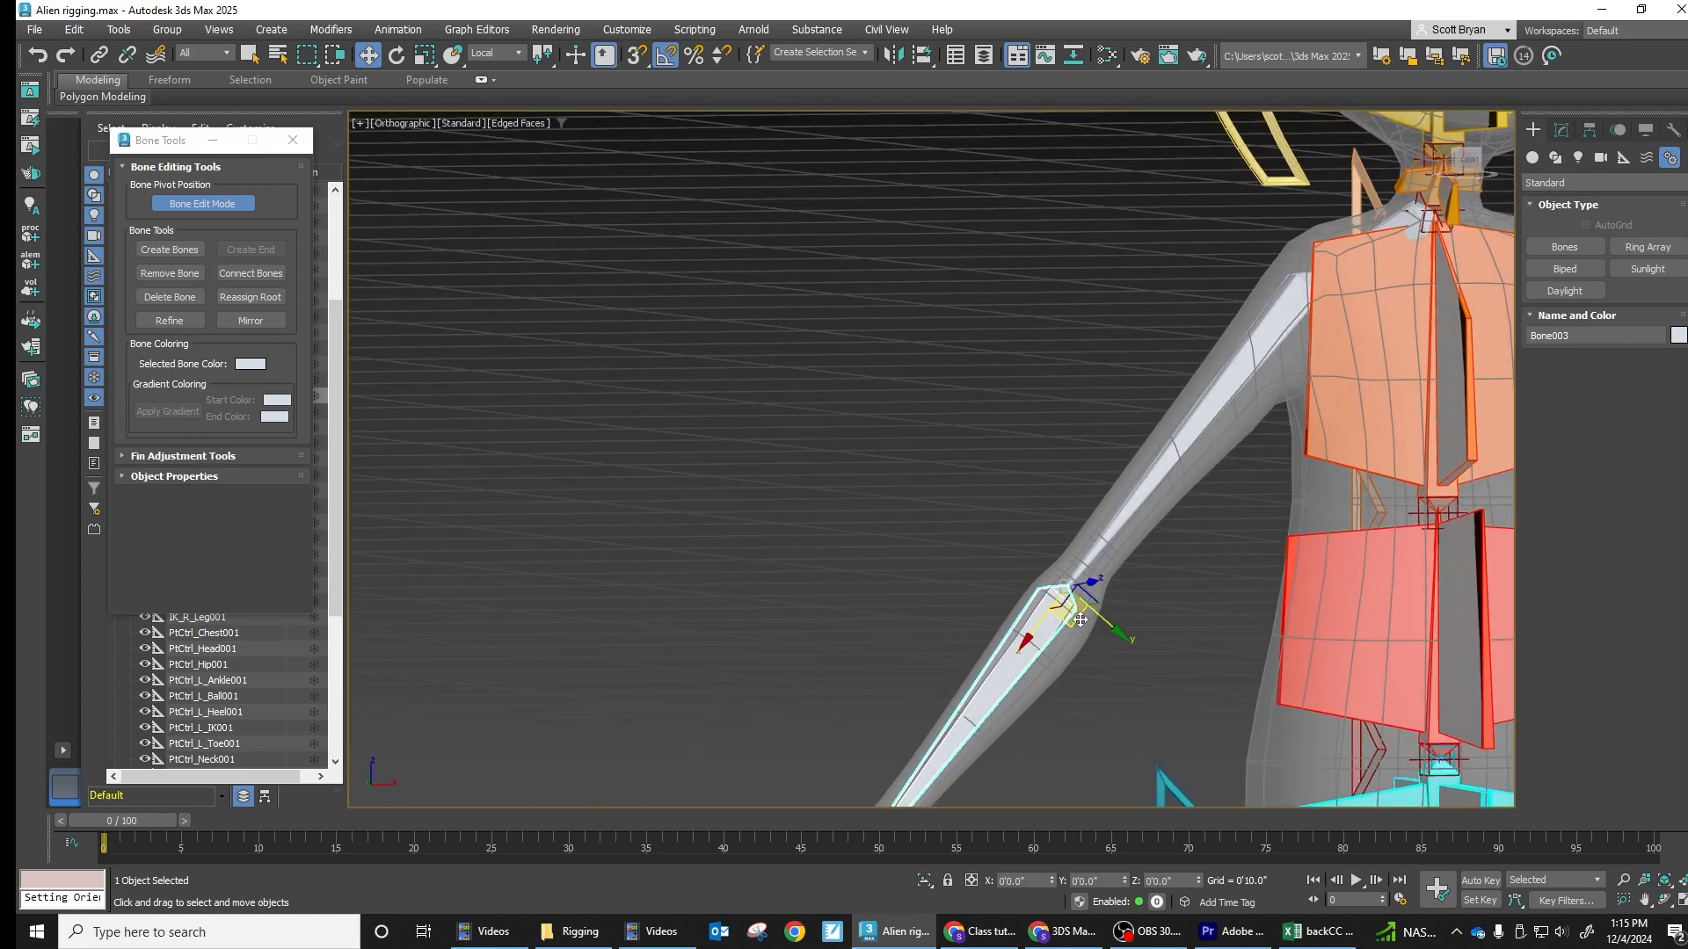
pyautogui.keyDown('alt'); pyautogui.moveTo(1090, 629); pyautogui.dragTo(1222, 665, button='middle'); pyautogui.keyUp('alt')
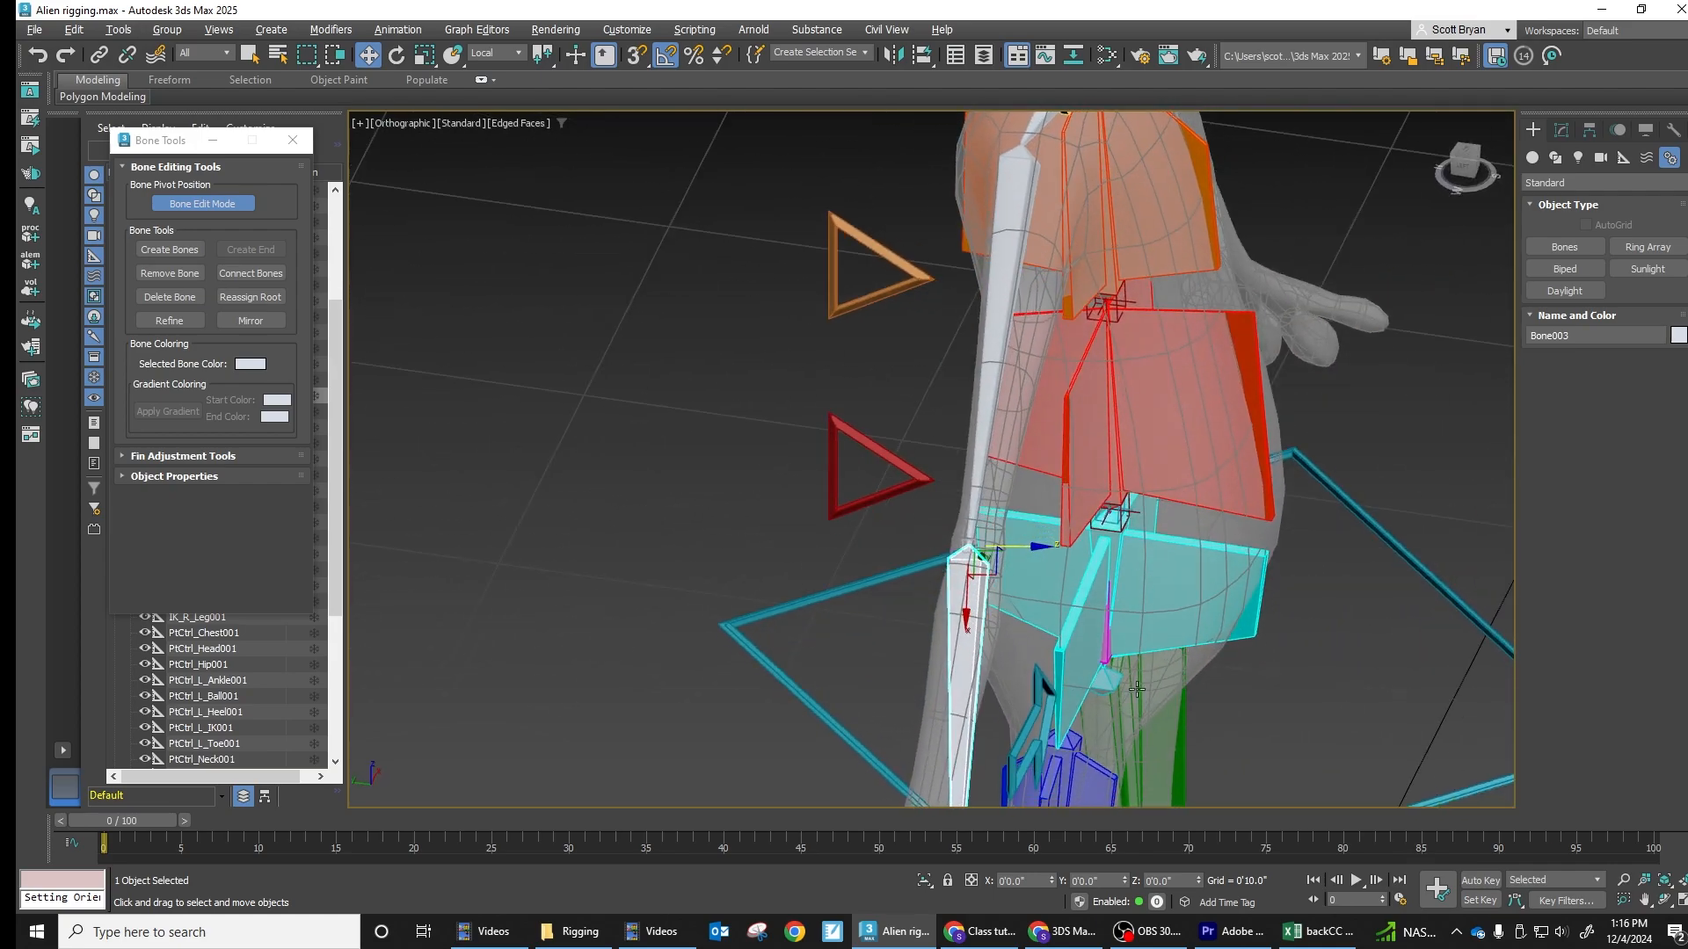
# Reposition the hand bone's base backward and up the arm, centring it inside the wrist from the side and front
pyautogui.moveTo(993, 664); pyautogui.dragTo(1172, 210, button='middle')
pyautogui.click(1134, 462)
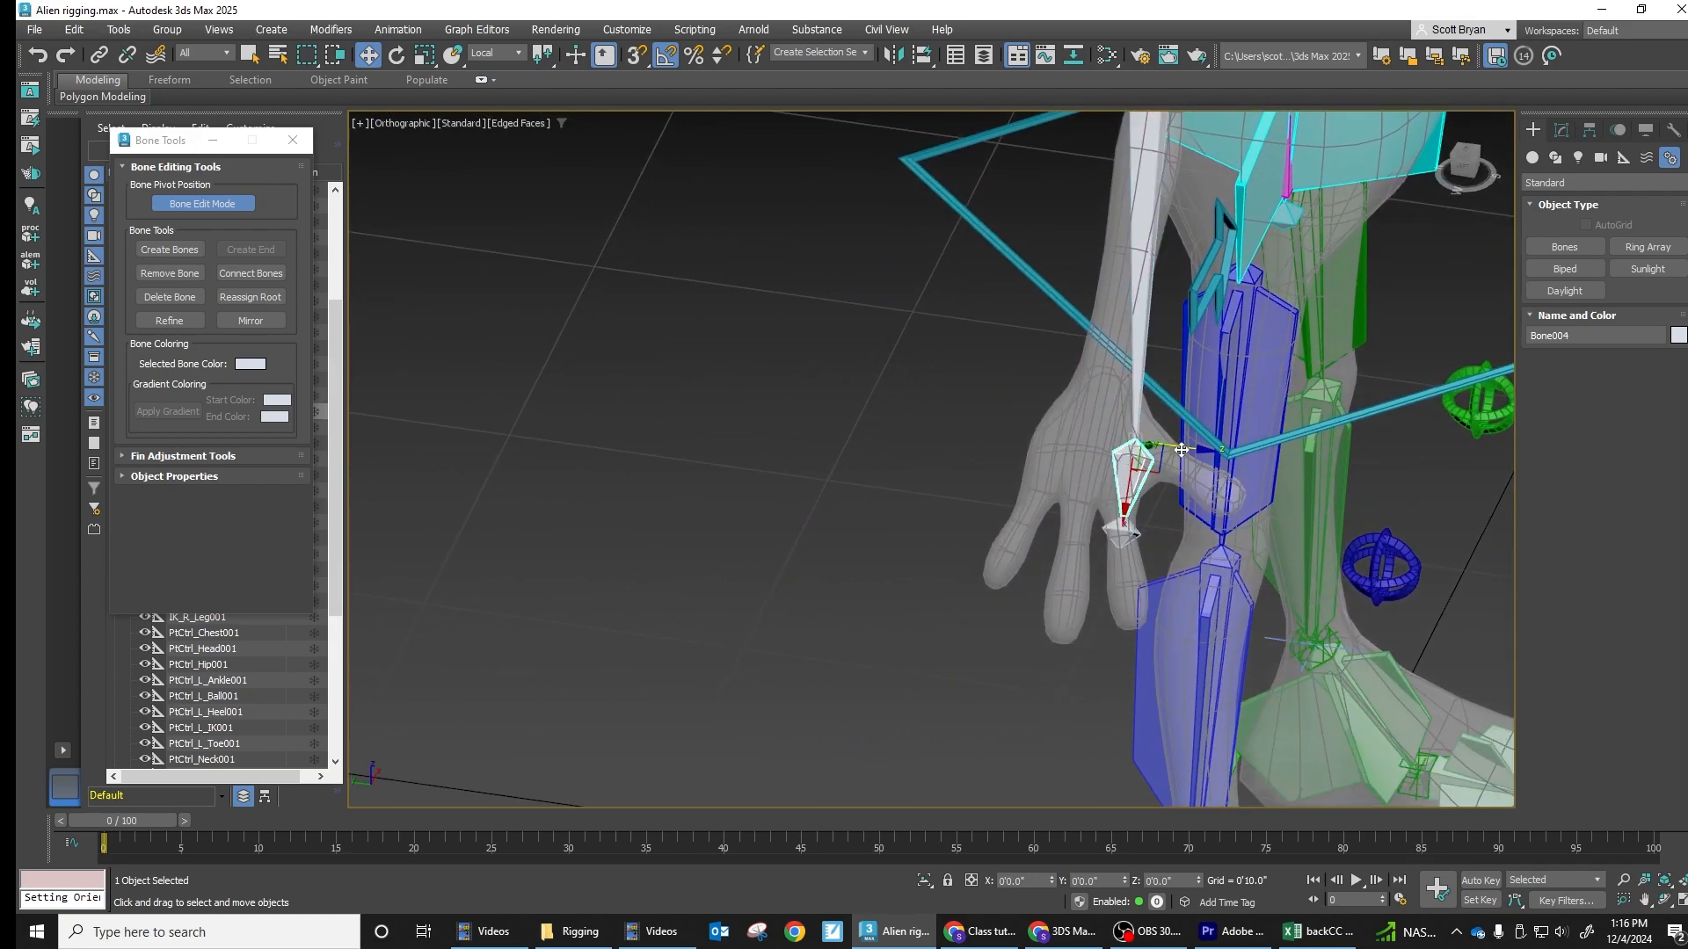
pyautogui.moveTo(1194, 446); pyautogui.dragTo(1151, 436)
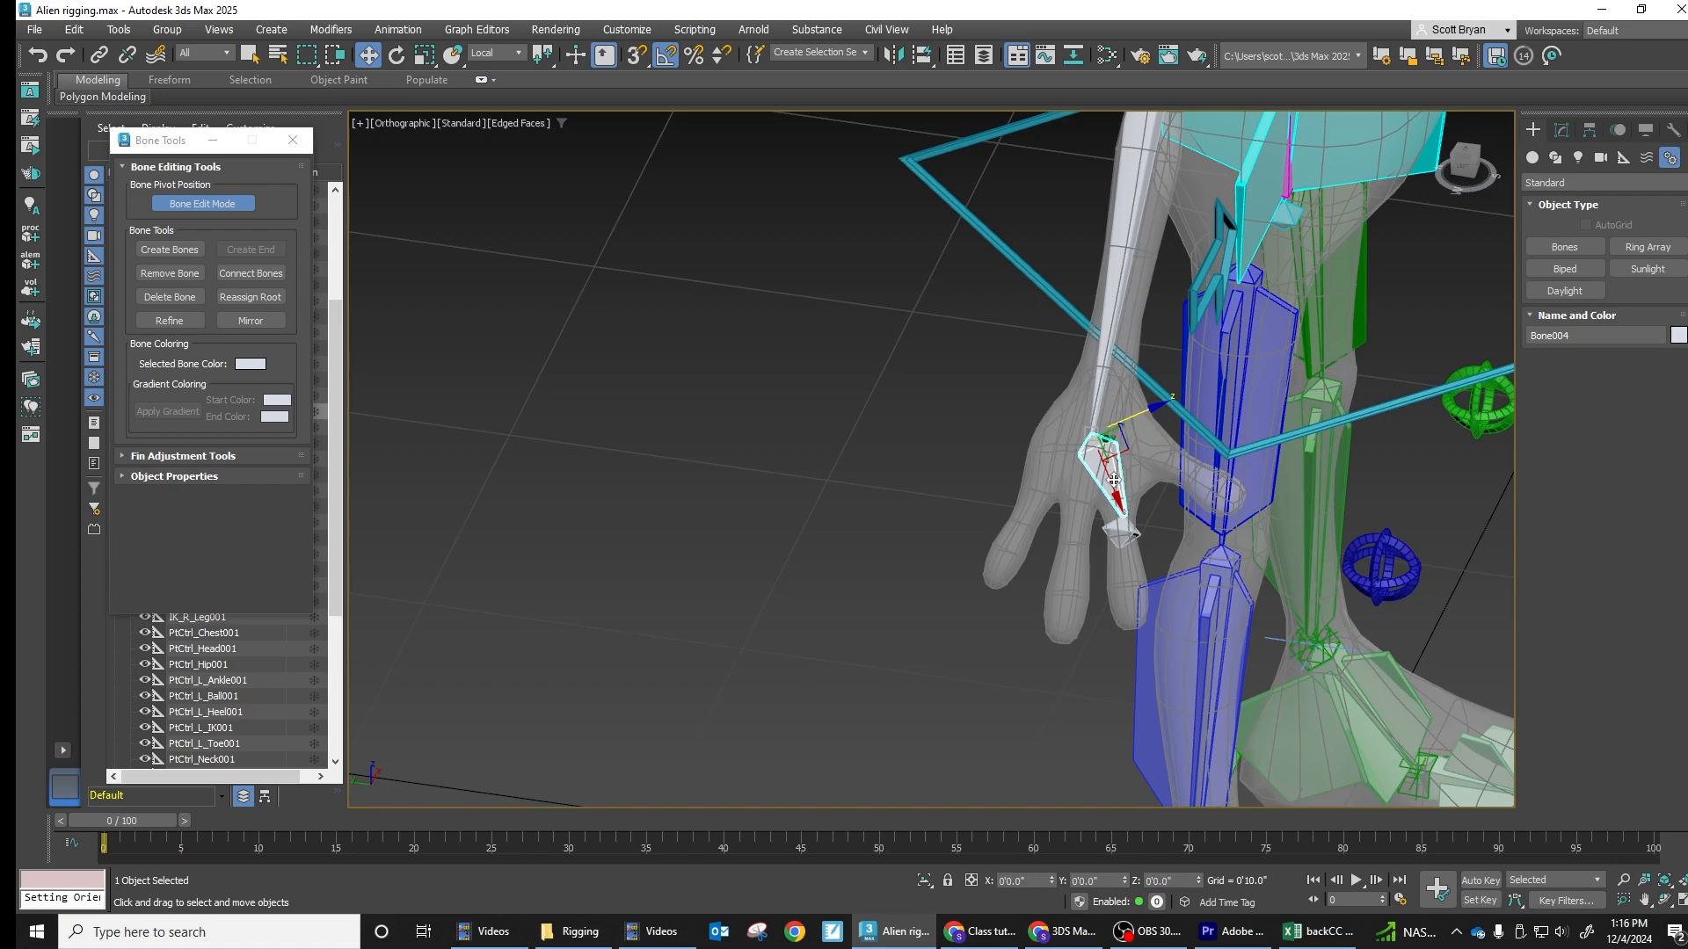
pyautogui.moveTo(1108, 488); pyautogui.dragTo(1098, 447)
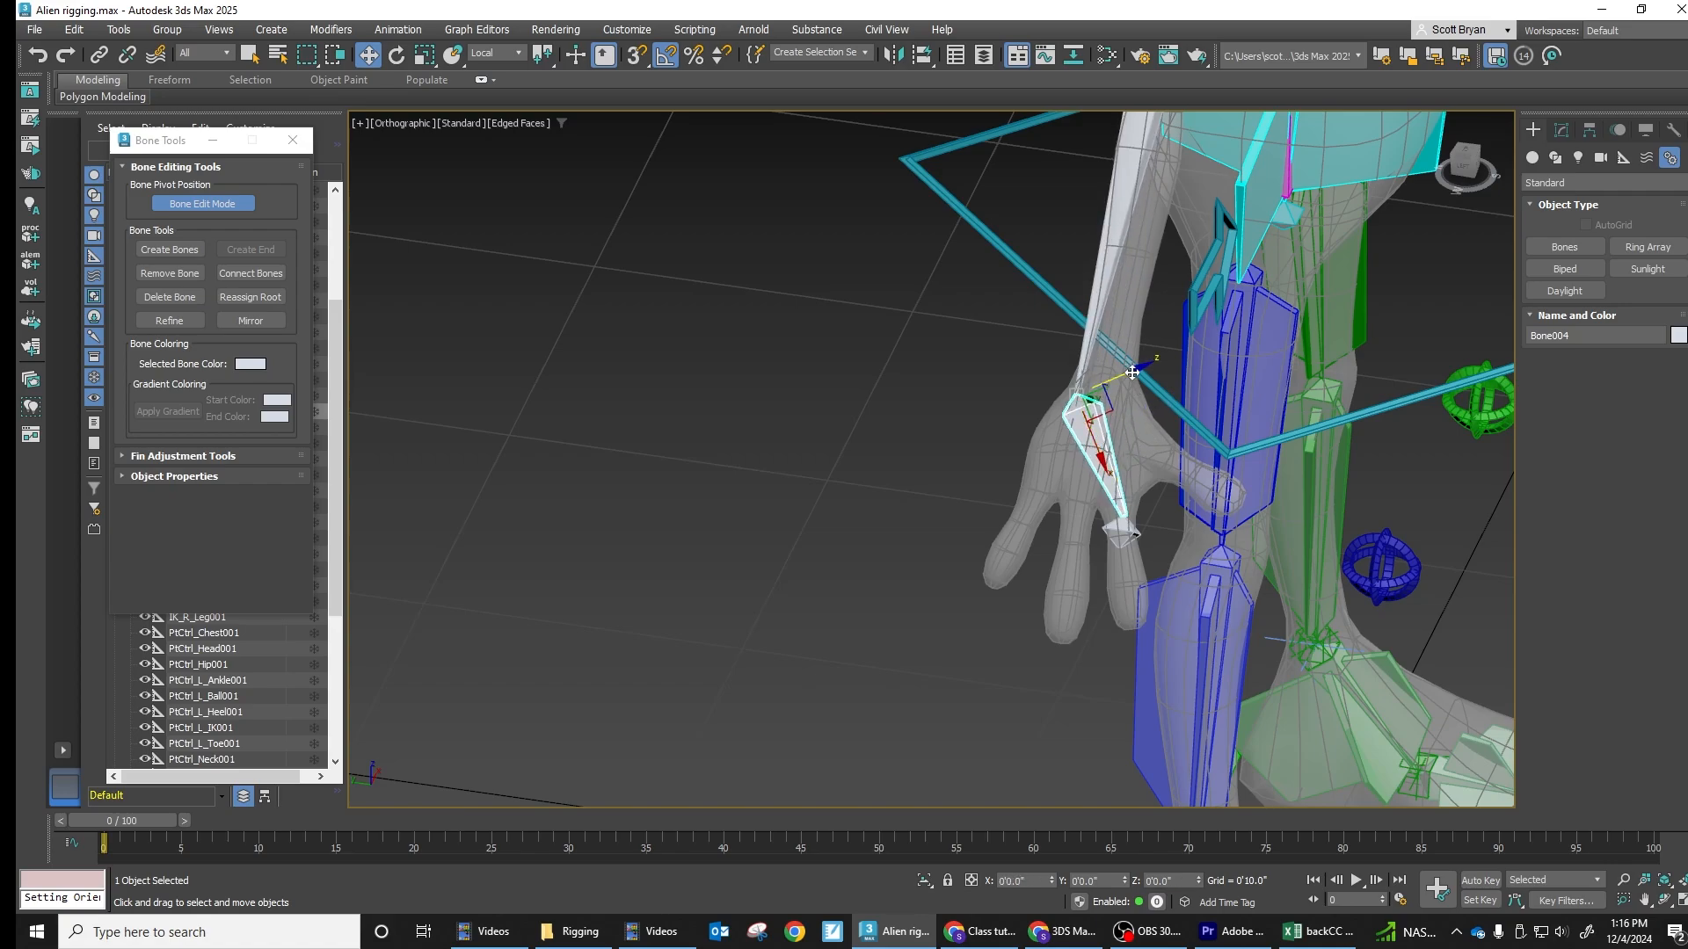
pyautogui.moveTo(1132, 373); pyautogui.dragTo(1160, 358)
pyautogui.keyDown('alt'); pyautogui.moveTo(1146, 397); pyautogui.dragTo(1114, 387, button='middle'); pyautogui.keyUp('alt')
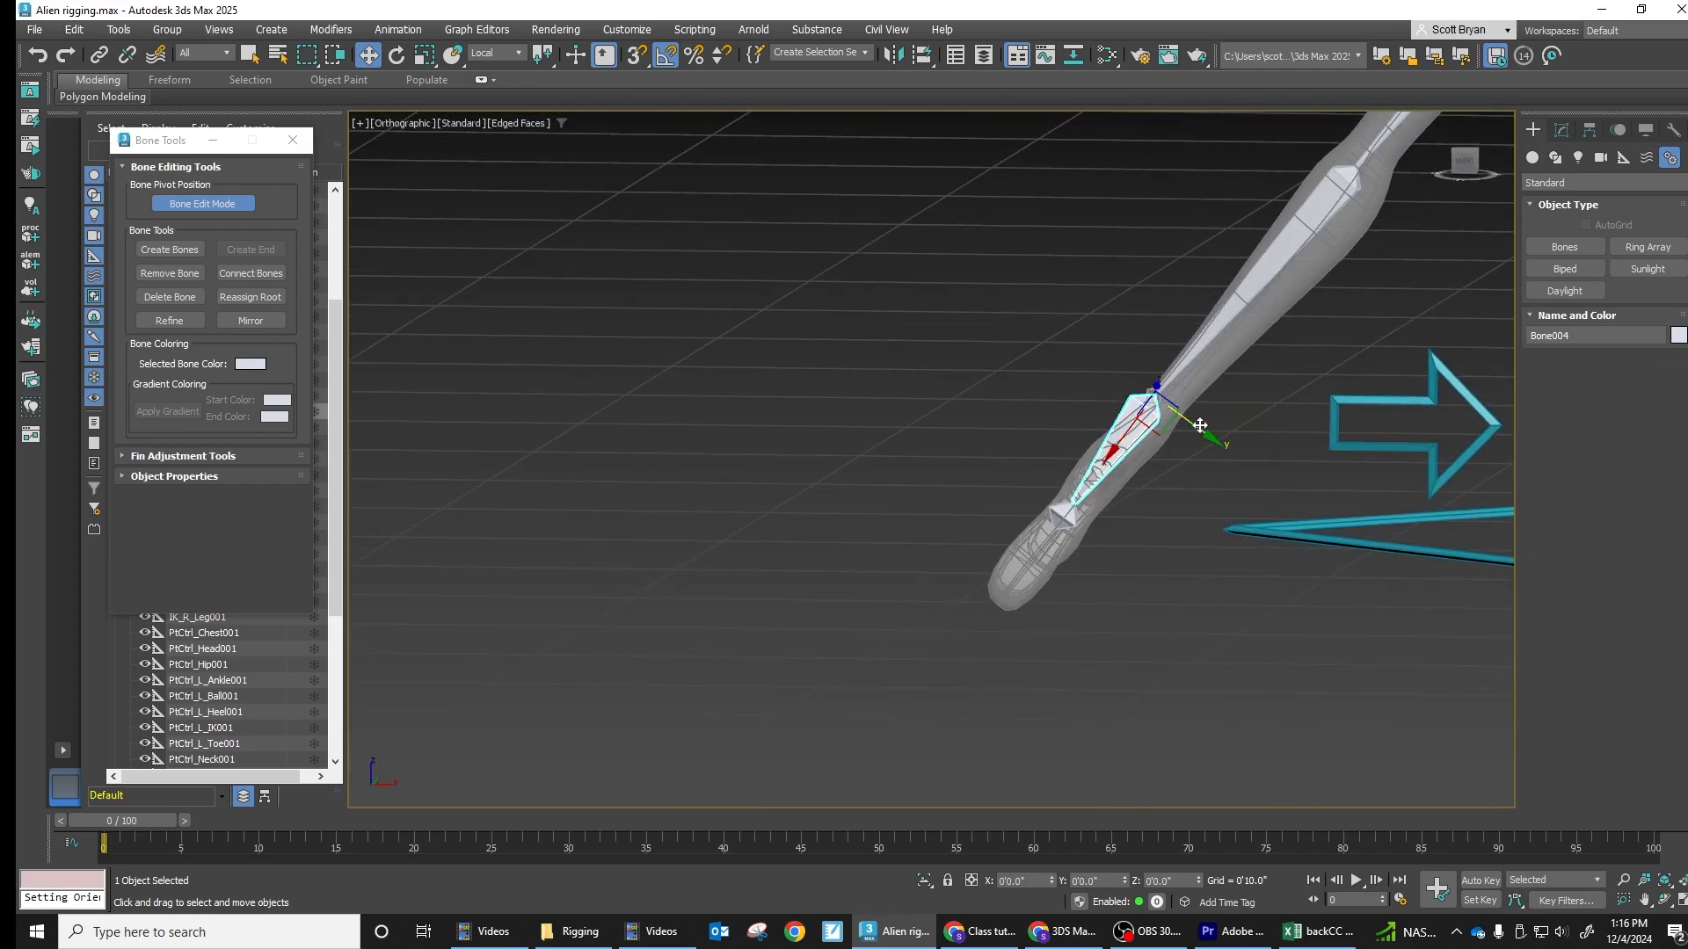
pyautogui.moveTo(1198, 426); pyautogui.dragTo(1208, 433)
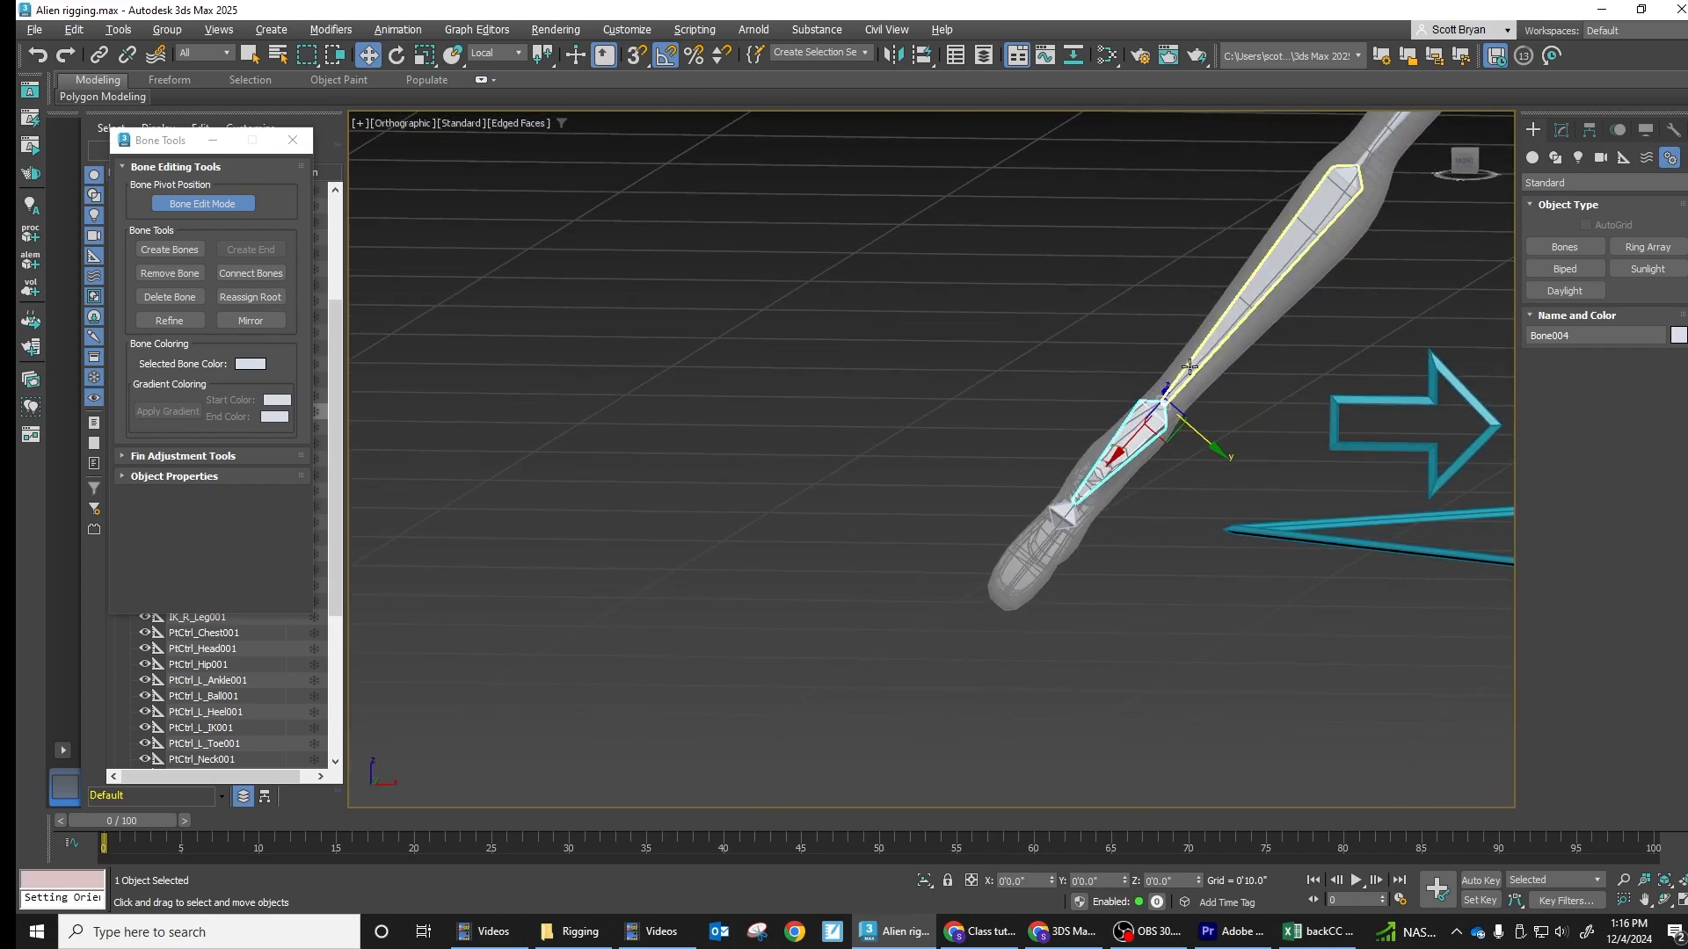
pyautogui.keyDown('alt'); pyautogui.moveTo(1207, 433); pyautogui.dragTo(1296, 413, button='middle'); pyautogui.keyUp('alt')
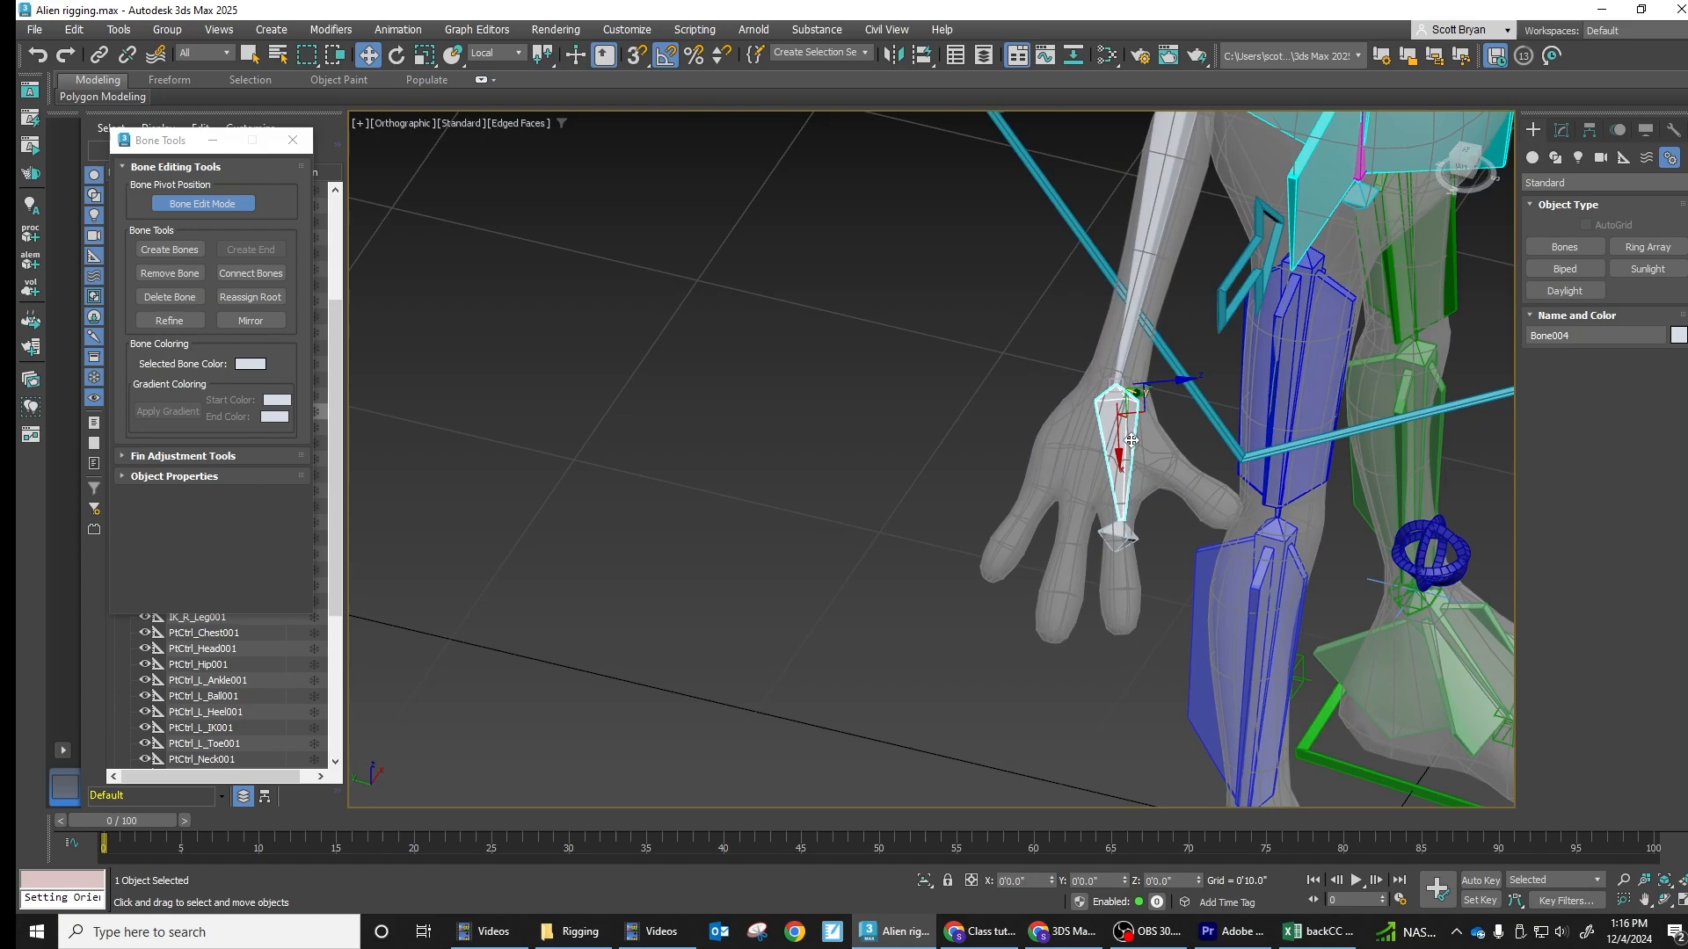
pyautogui.moveTo(1114, 449); pyautogui.dragTo(1115, 441)
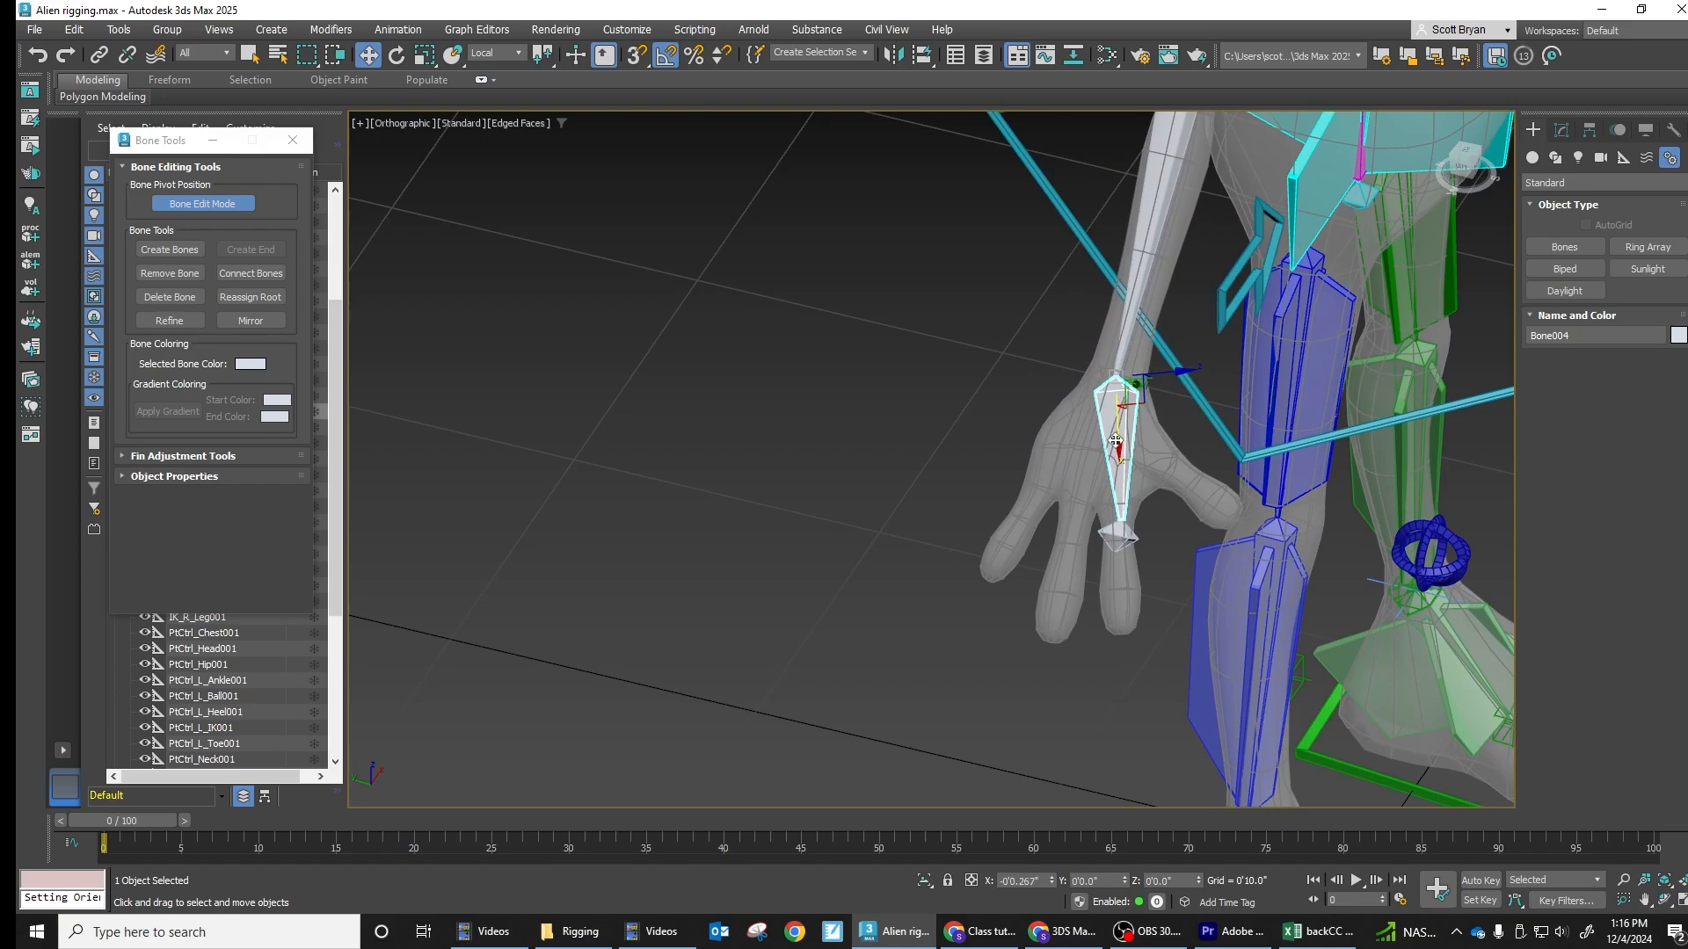
# Move the end bone backward to the middle finger's knuckle so the hand bone runs through the middle of the palm
pyautogui.click(1115, 534)
pyautogui.moveTo(1172, 529); pyautogui.dragTo(1046, 556)
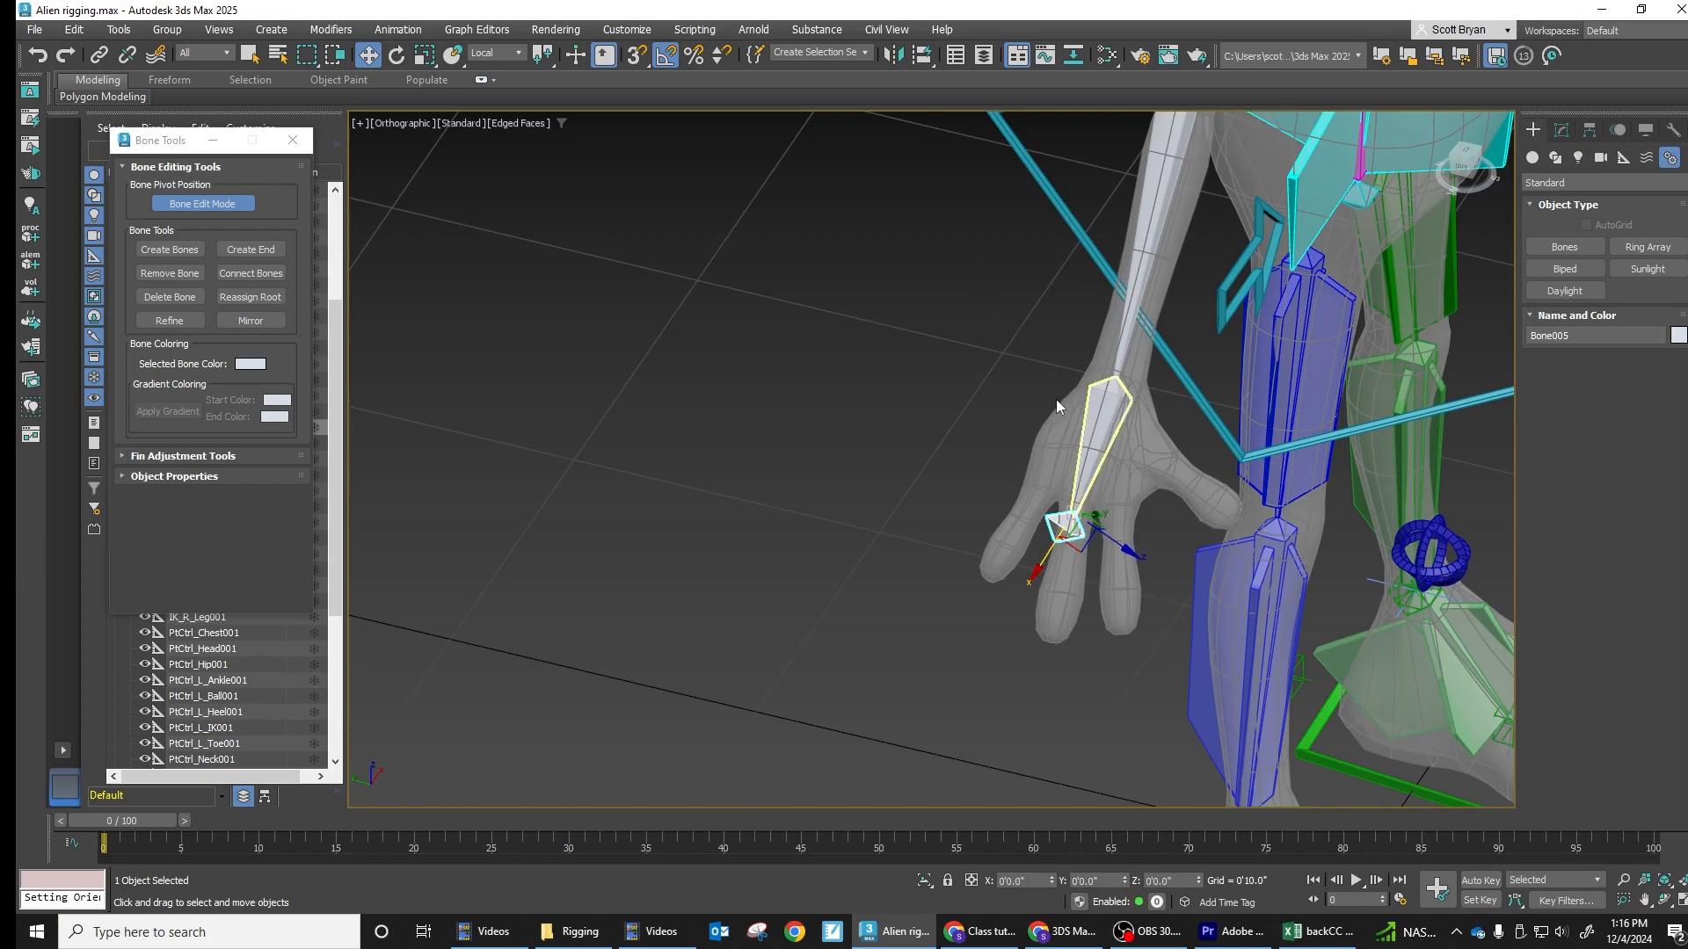
pyautogui.keyDown('alt'); pyautogui.moveTo(1156, 448); pyautogui.dragTo(1198, 471, button='middle'); pyautogui.keyUp('alt')
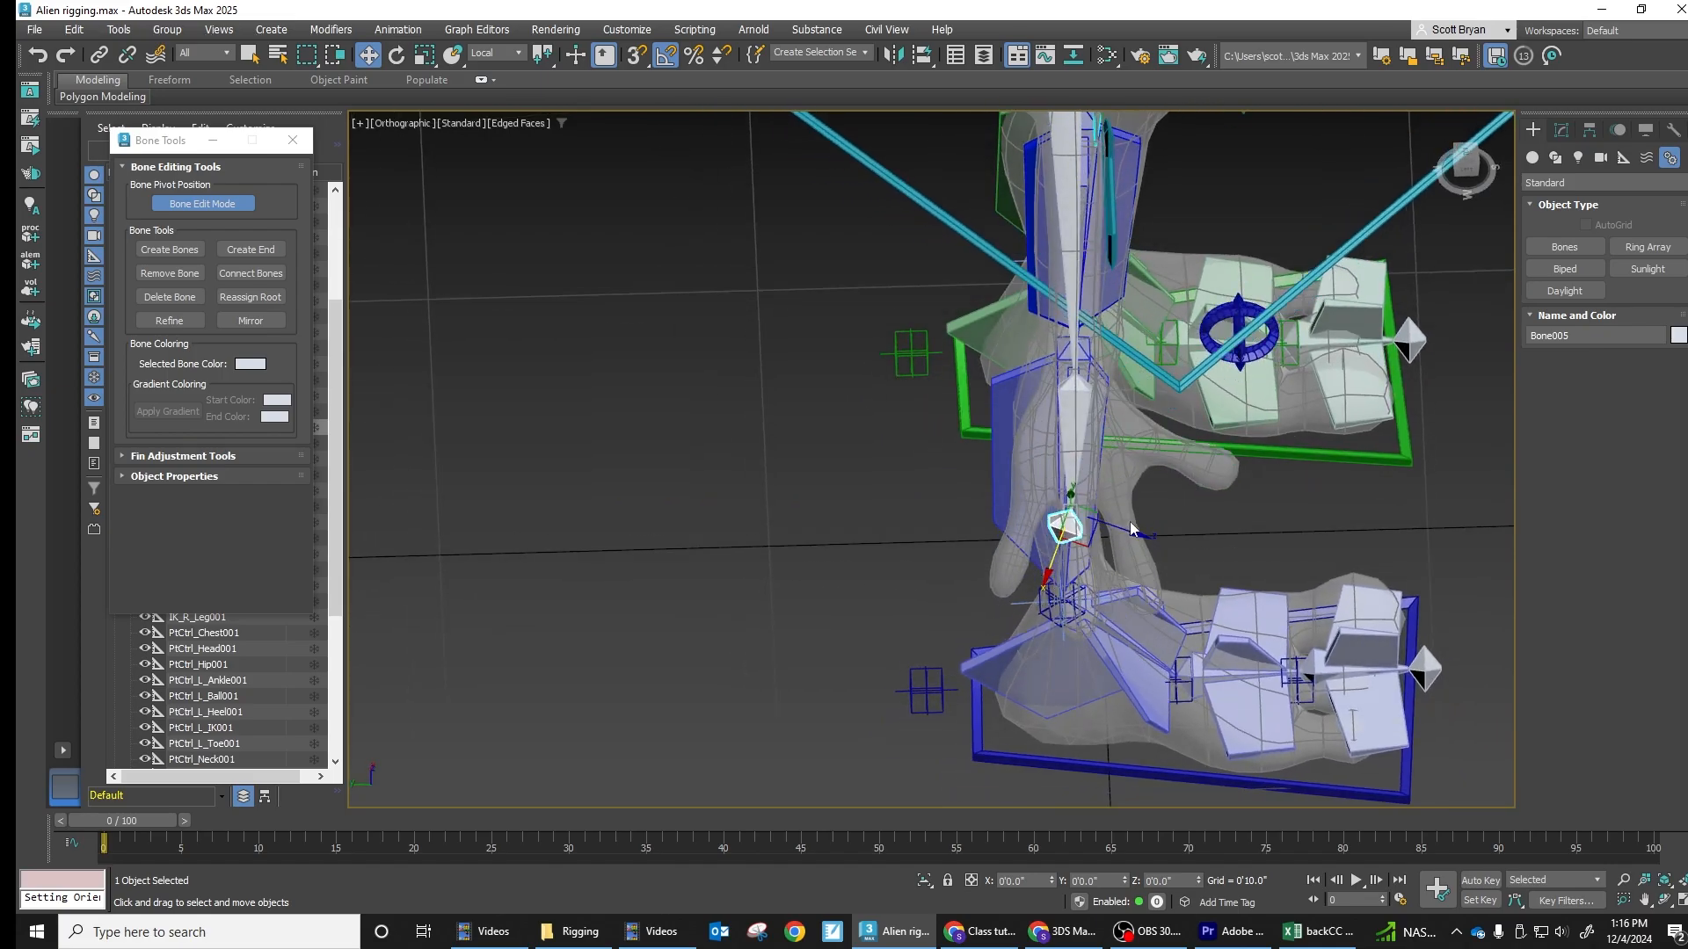
pyautogui.moveTo(1124, 526); pyautogui.dragTo(1128, 527)
# Examine how the adjusted arm bones sit inside the arm mesh from the front and the side
pyautogui.keyDown('alt'); pyautogui.moveTo(1187, 413); pyautogui.dragTo(1056, 313, button='middle'); pyautogui.keyUp('alt')
pyautogui.moveTo(1327, 209); pyautogui.dragTo(1186, 451, button='middle')
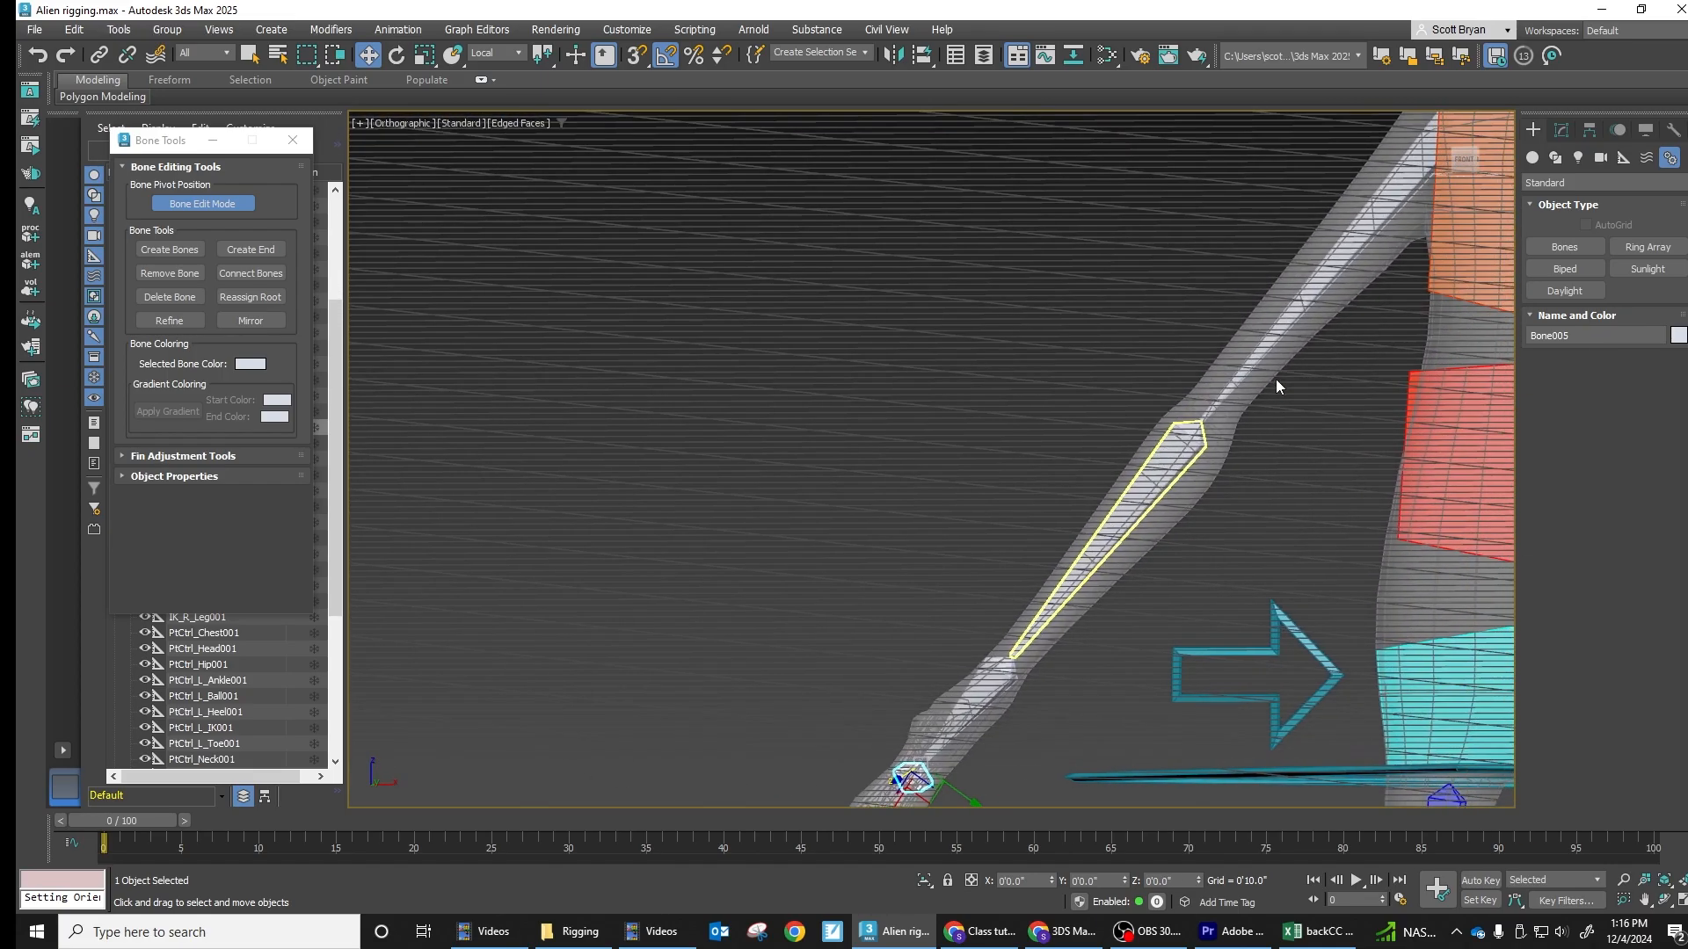
pyautogui.moveTo(1359, 255); pyautogui.dragTo(1116, 493, button='middle')
pyautogui.keyDown('alt'); pyautogui.moveTo(1239, 353); pyautogui.dragTo(1345, 367, button='middle'); pyautogui.keyUp('alt')
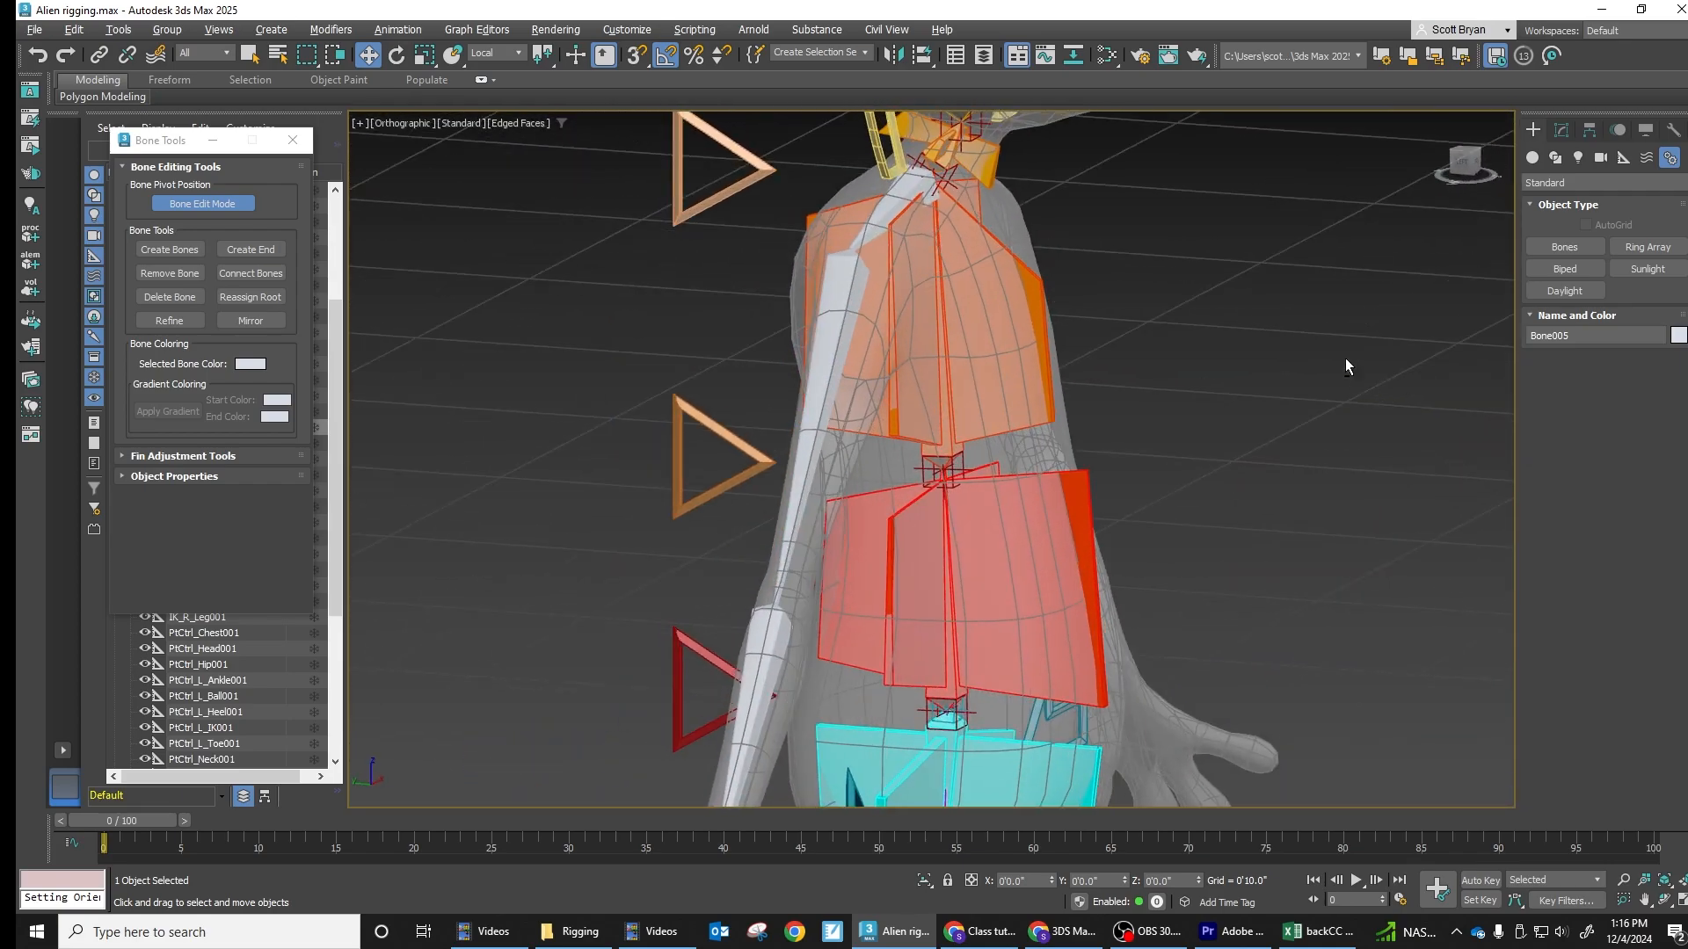
pyautogui.keyDown('alt'); pyautogui.moveTo(1084, 314); pyautogui.dragTo(976, 306, button='middle'); pyautogui.keyUp('alt')
pyautogui.scroll(-2, 1014, 341)
pyautogui.scroll(3, 977, 341)
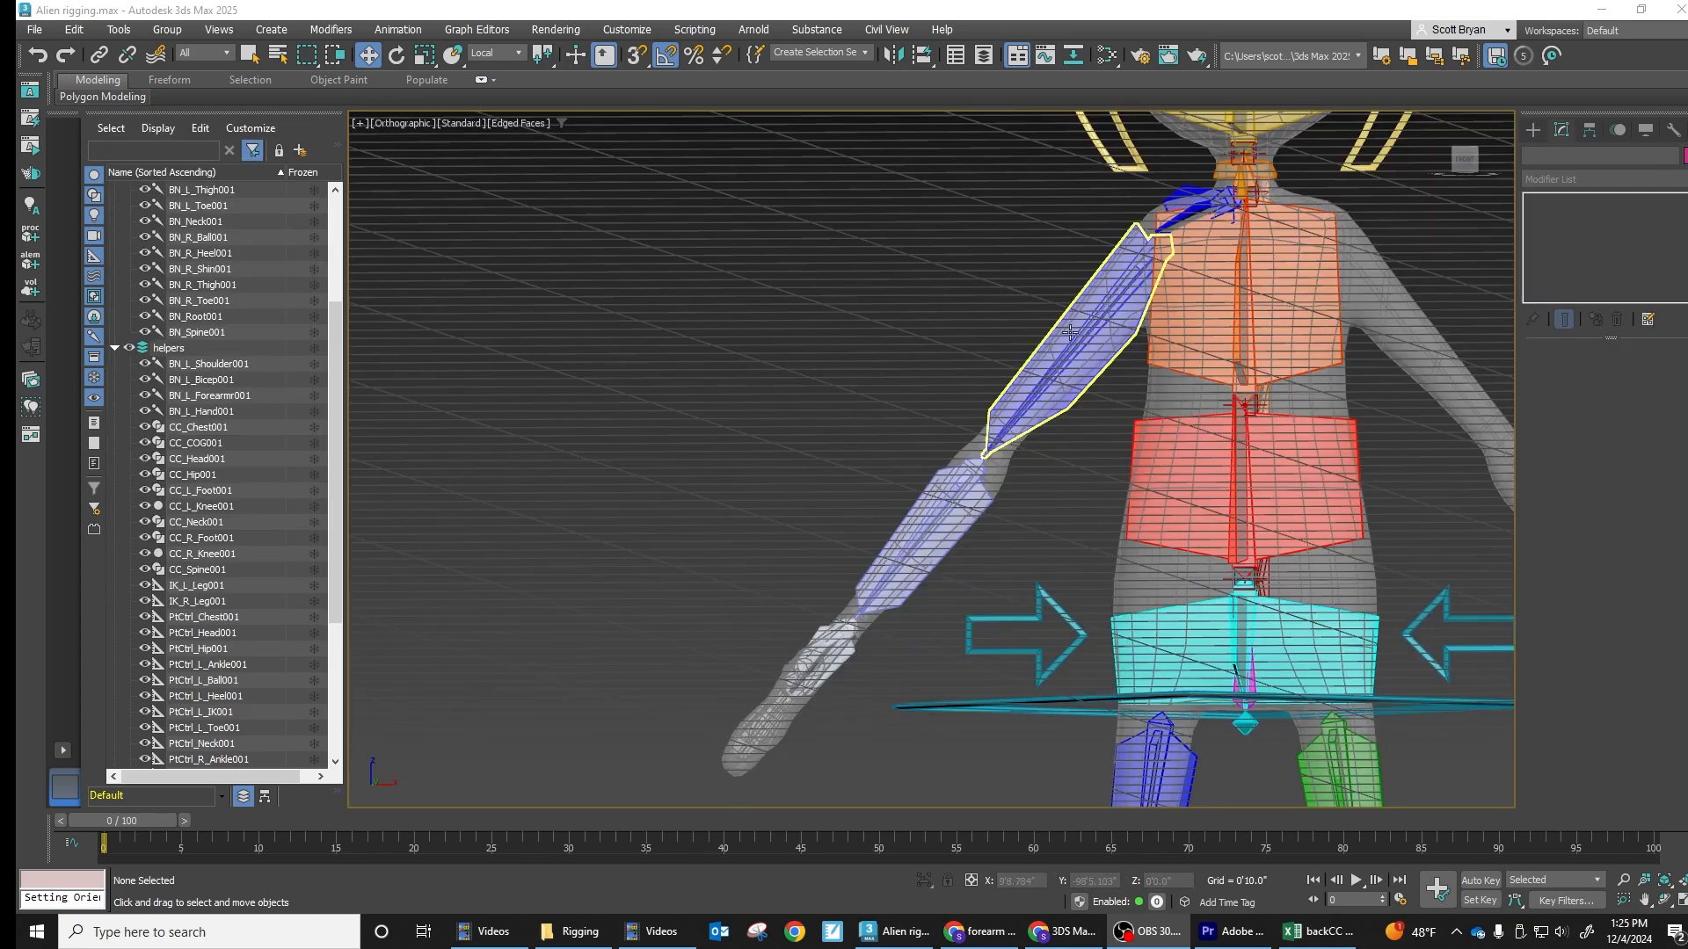
# Select the upper arm bone BN_L_Bicep001 and examine the finned arm bones against the mesh from the side and front
pyautogui.moveTo(1098, 327); pyautogui.dragTo(961, 266, button='middle')
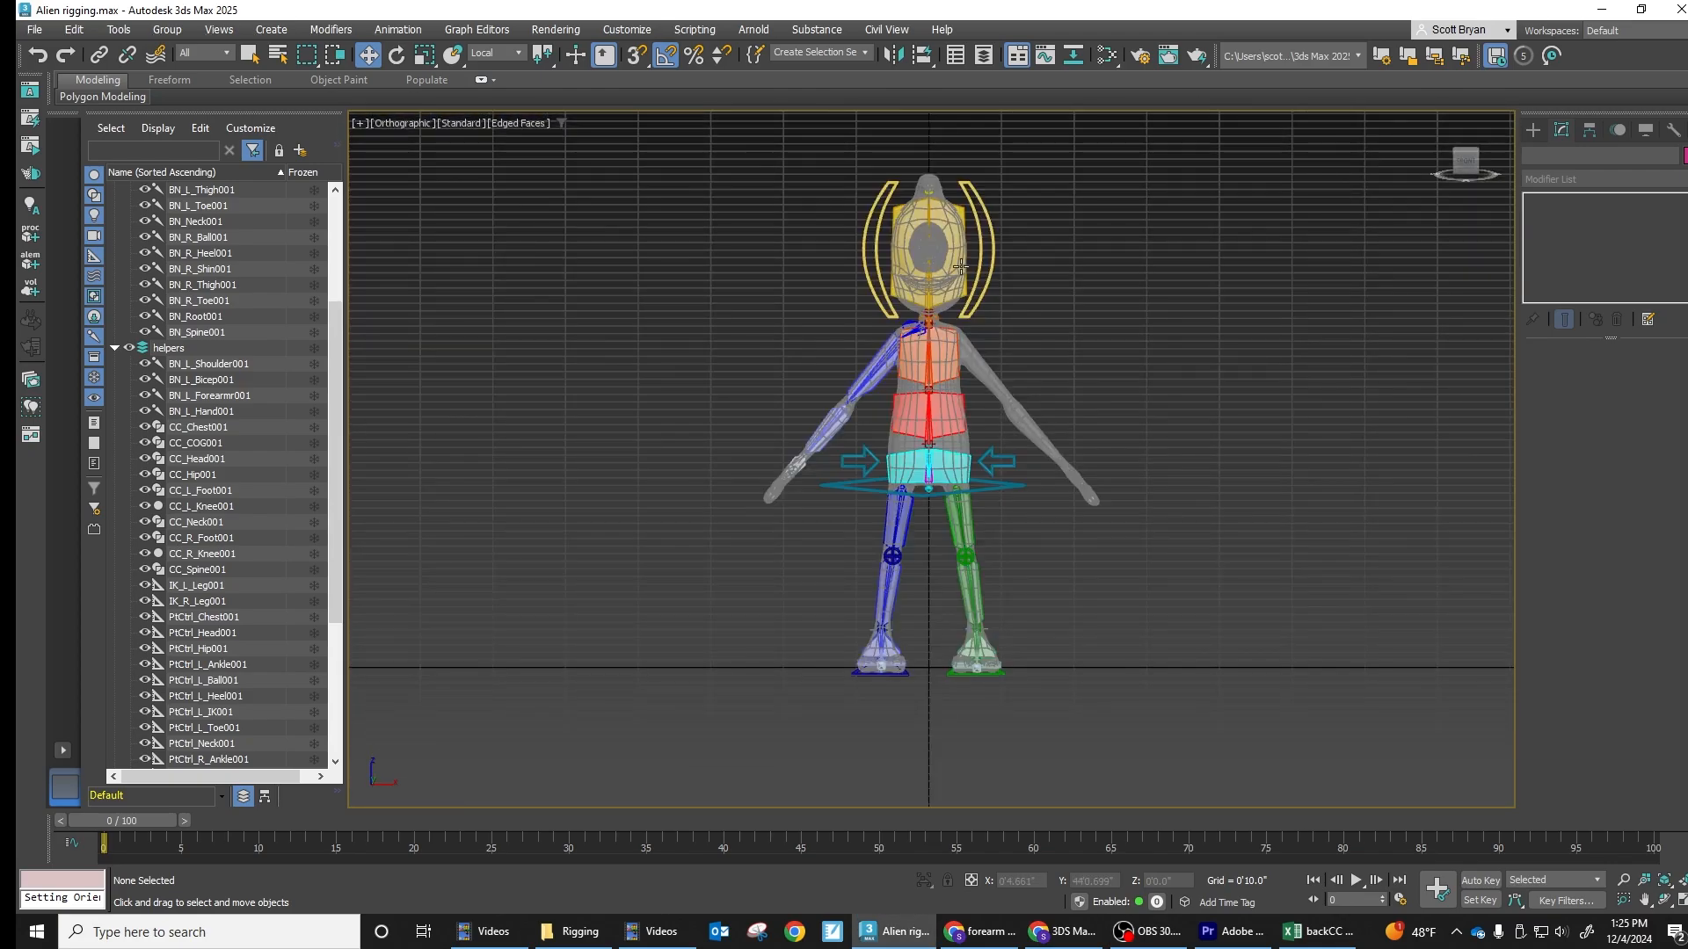
pyautogui.click(882, 371)
pyautogui.keyDown('alt'); pyautogui.moveTo(851, 329); pyautogui.dragTo(1065, 396, button='middle'); pyautogui.keyUp('alt')
pyautogui.scroll(8, 870, 449)
pyautogui.moveTo(936, 435); pyautogui.dragTo(844, 567, button='middle')
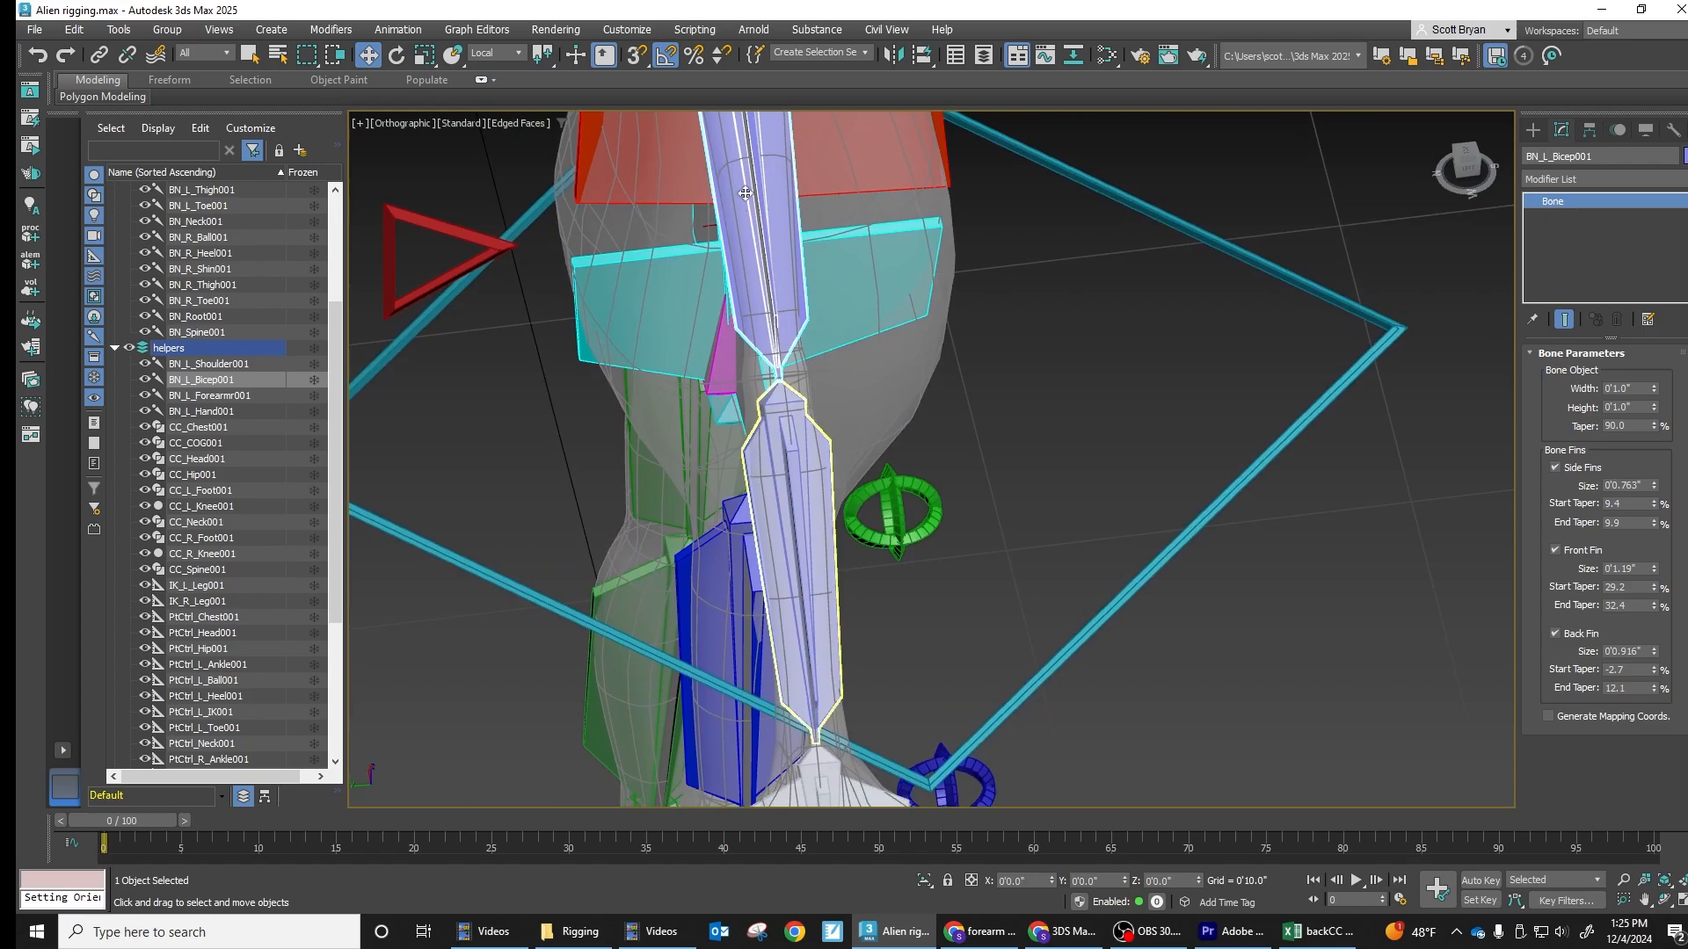
pyautogui.moveTo(898, 364); pyautogui.dragTo(876, 574, button='middle')
pyautogui.keyDown('alt'); pyautogui.moveTo(897, 505); pyautogui.dragTo(716, 370, button='middle'); pyautogui.keyUp('alt')
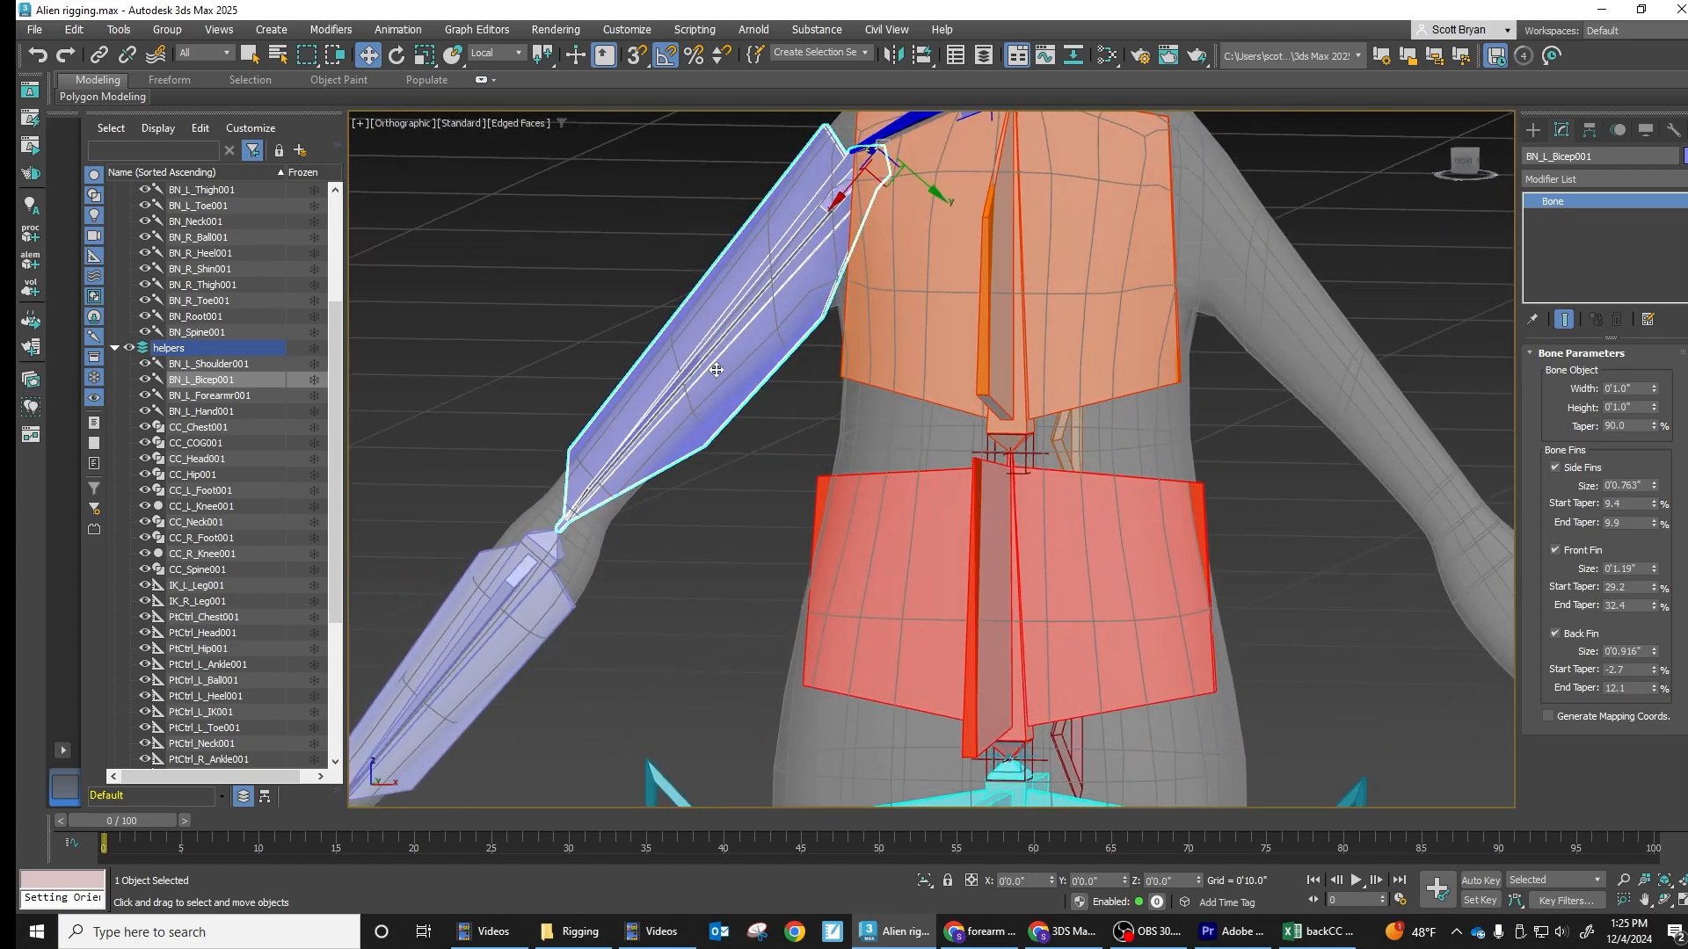
# Move the four left arm bones, BN_L_Shoulder001 through BN_L_Hand001, from the helpers layer into the bones layer and deselect them
pyautogui.click(199, 365)
pyautogui.keyDown('shift'); pyautogui.click(217, 413); pyautogui.keyUp('shift')
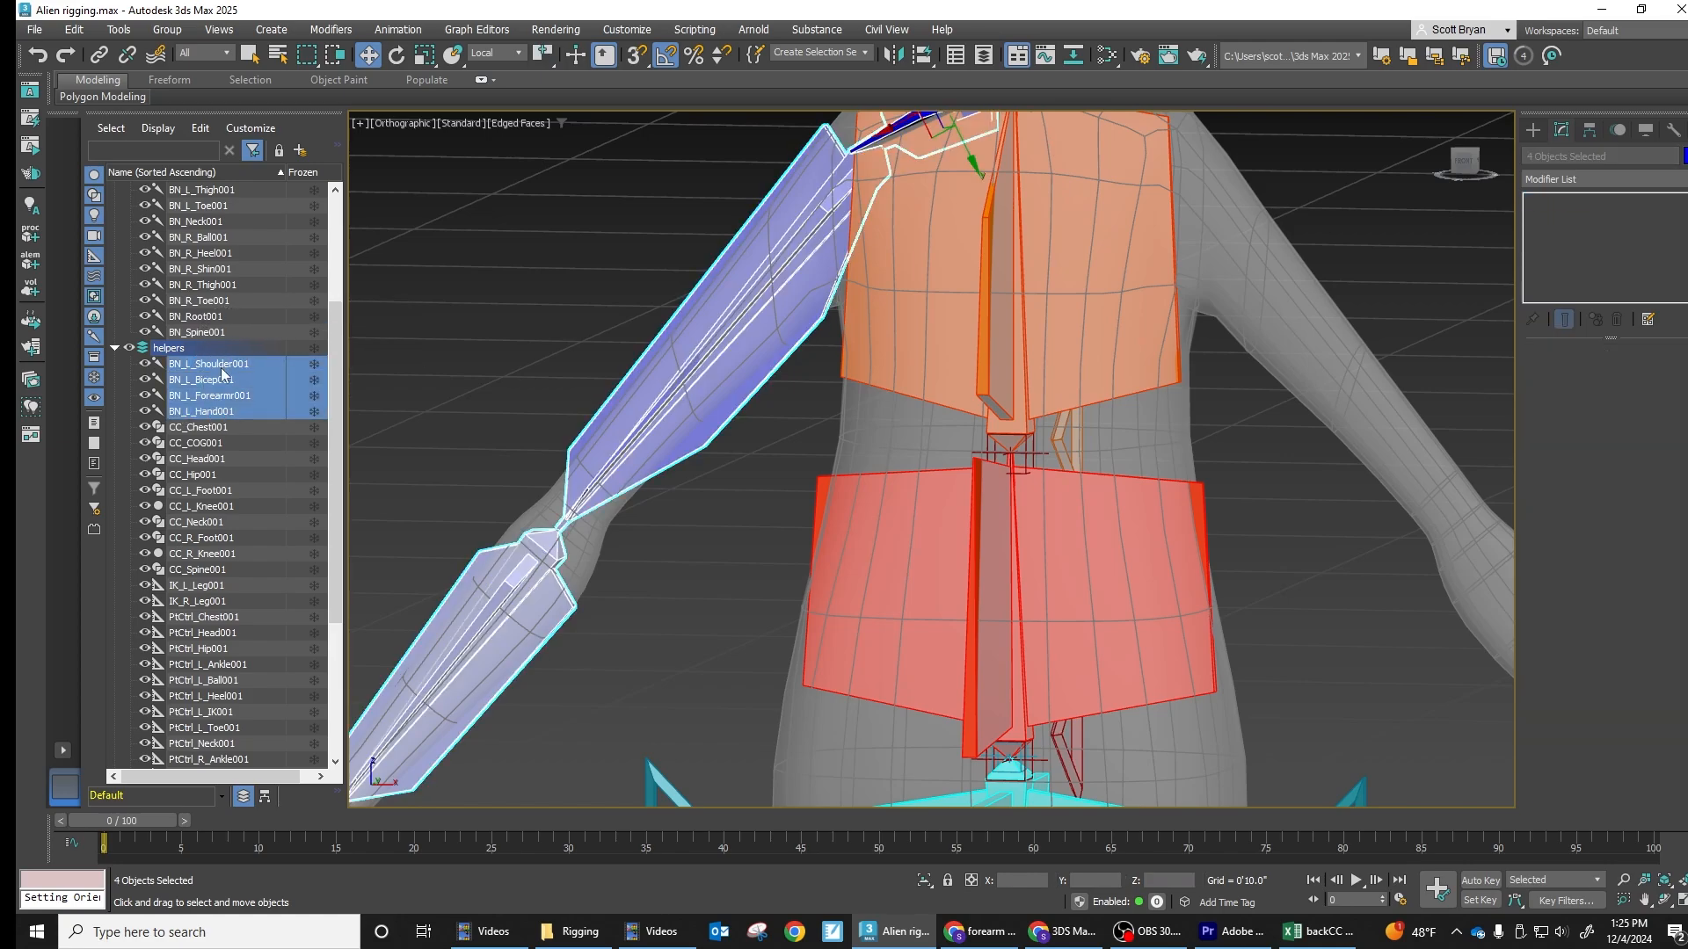
pyautogui.scroll(4, 221, 374)
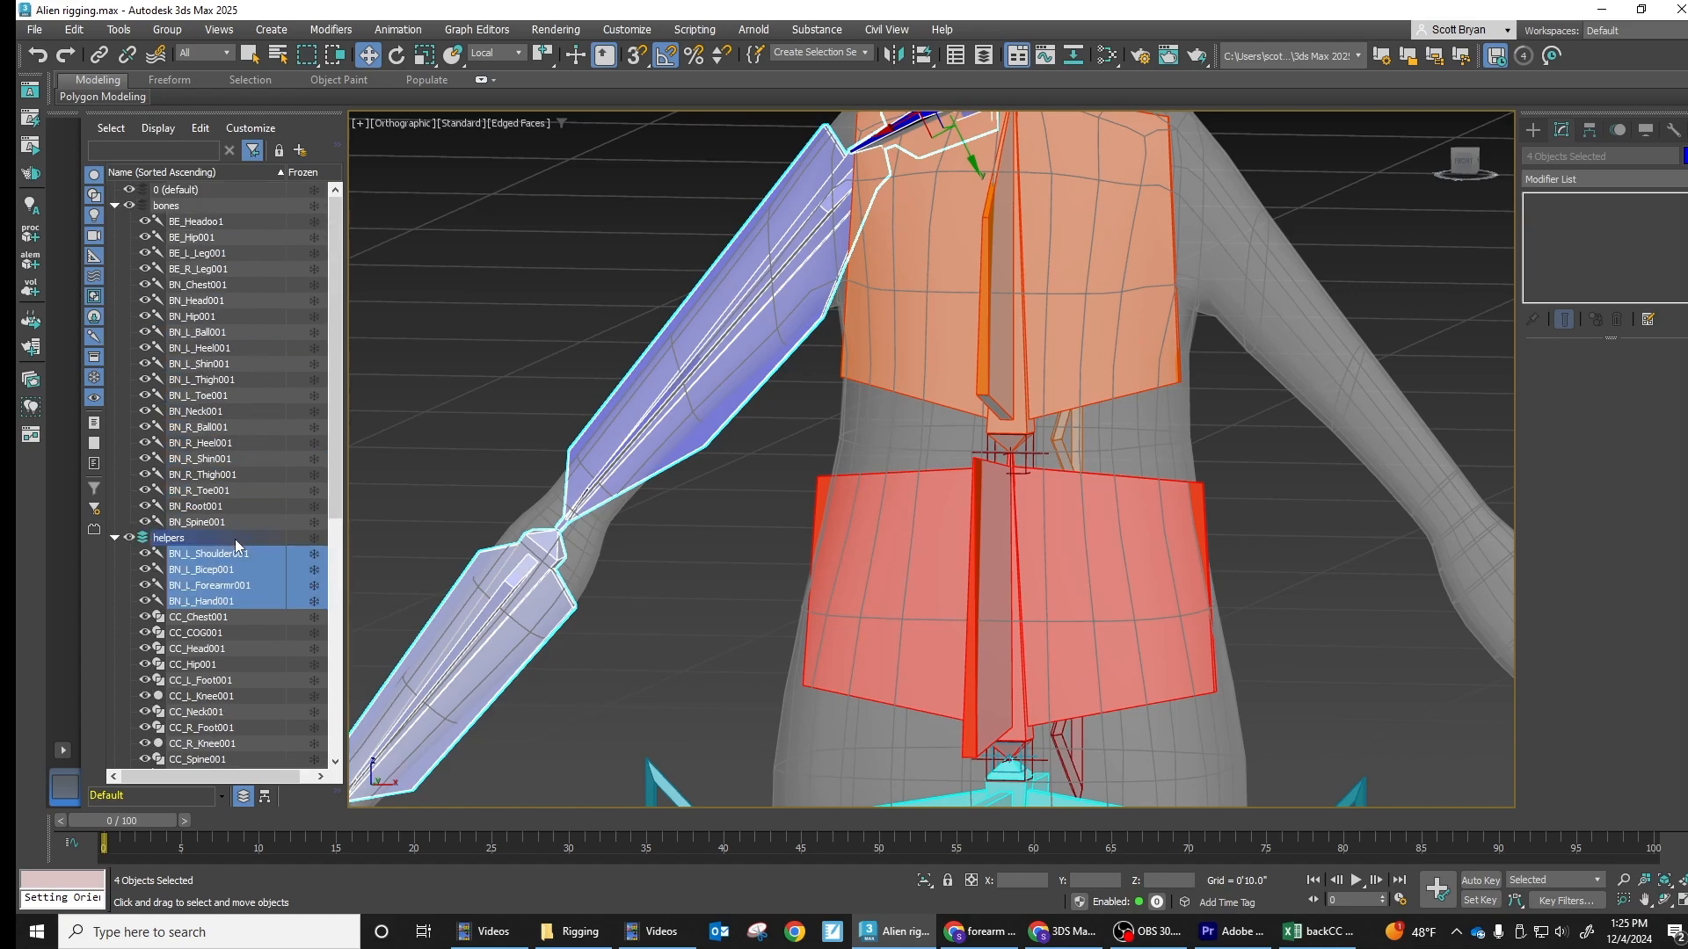
pyautogui.moveTo(225, 586); pyautogui.dragTo(165, 213)
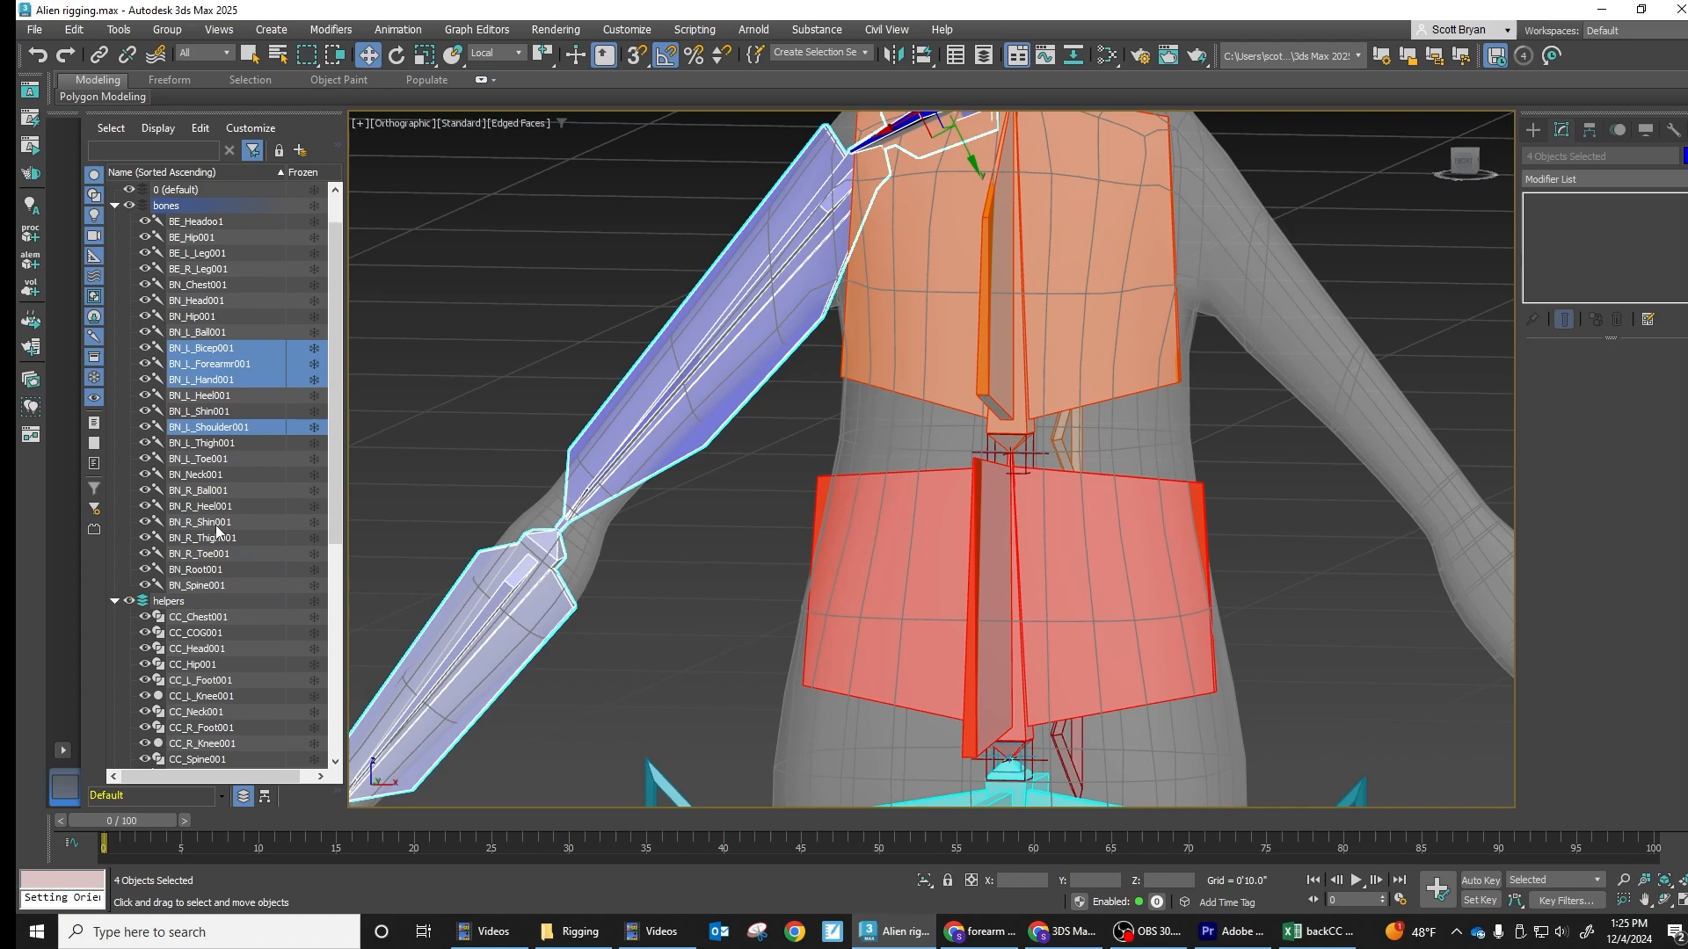
pyautogui.scroll(-8, 231, 510)
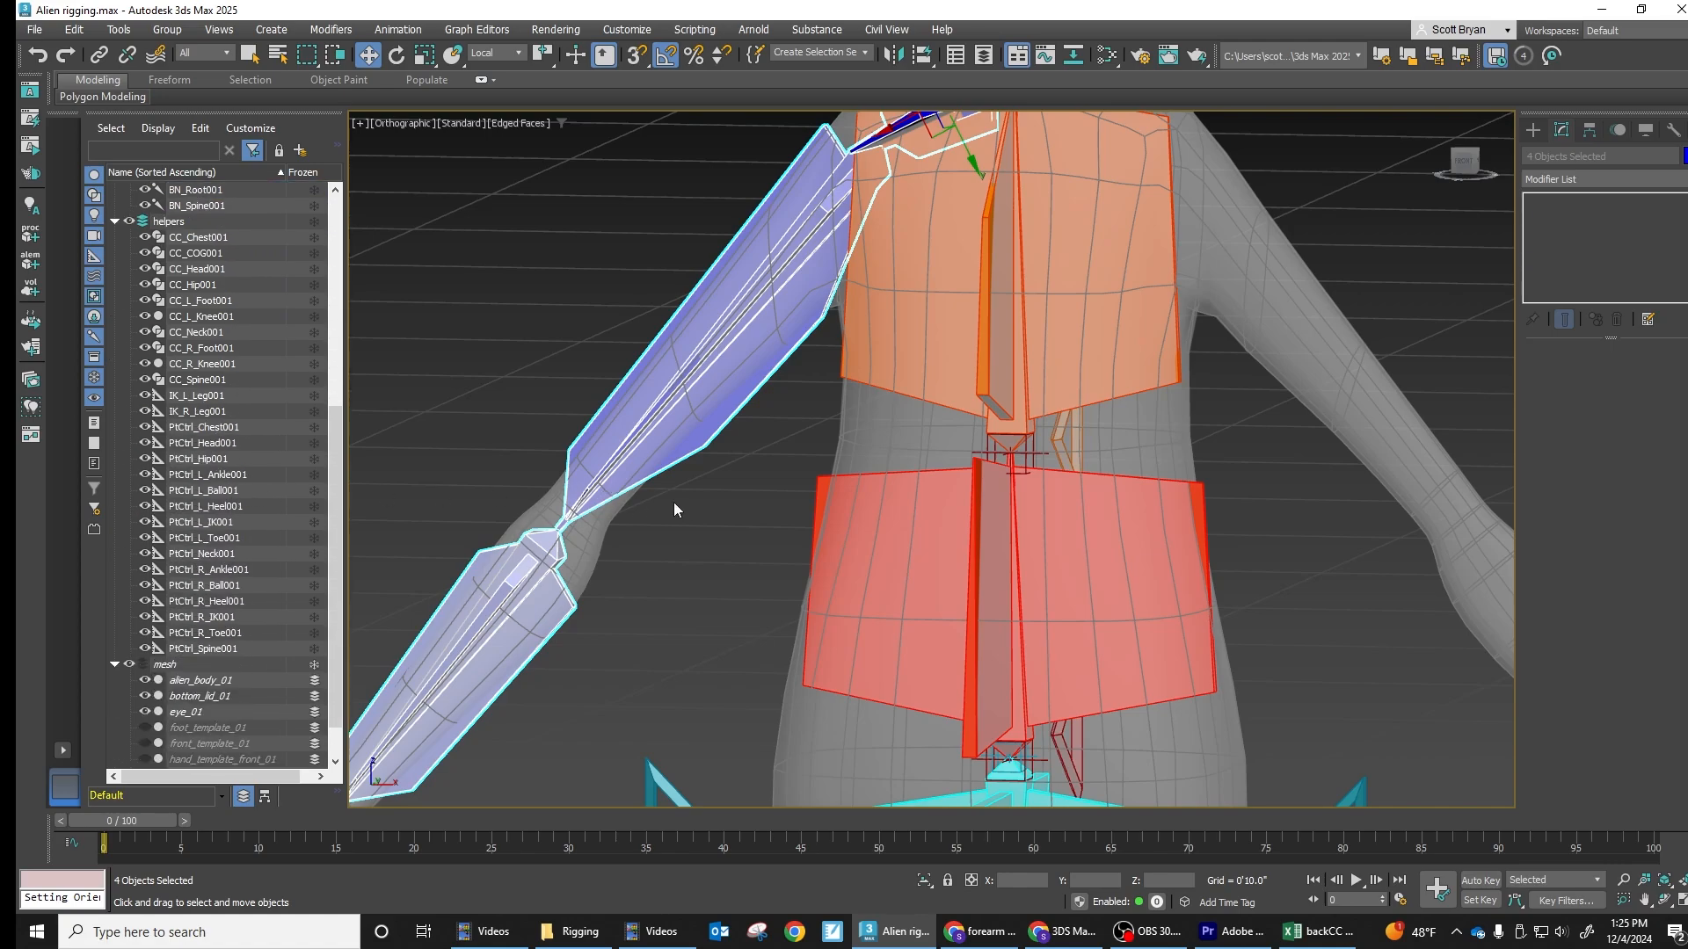
pyautogui.scroll(-5, 777, 483)
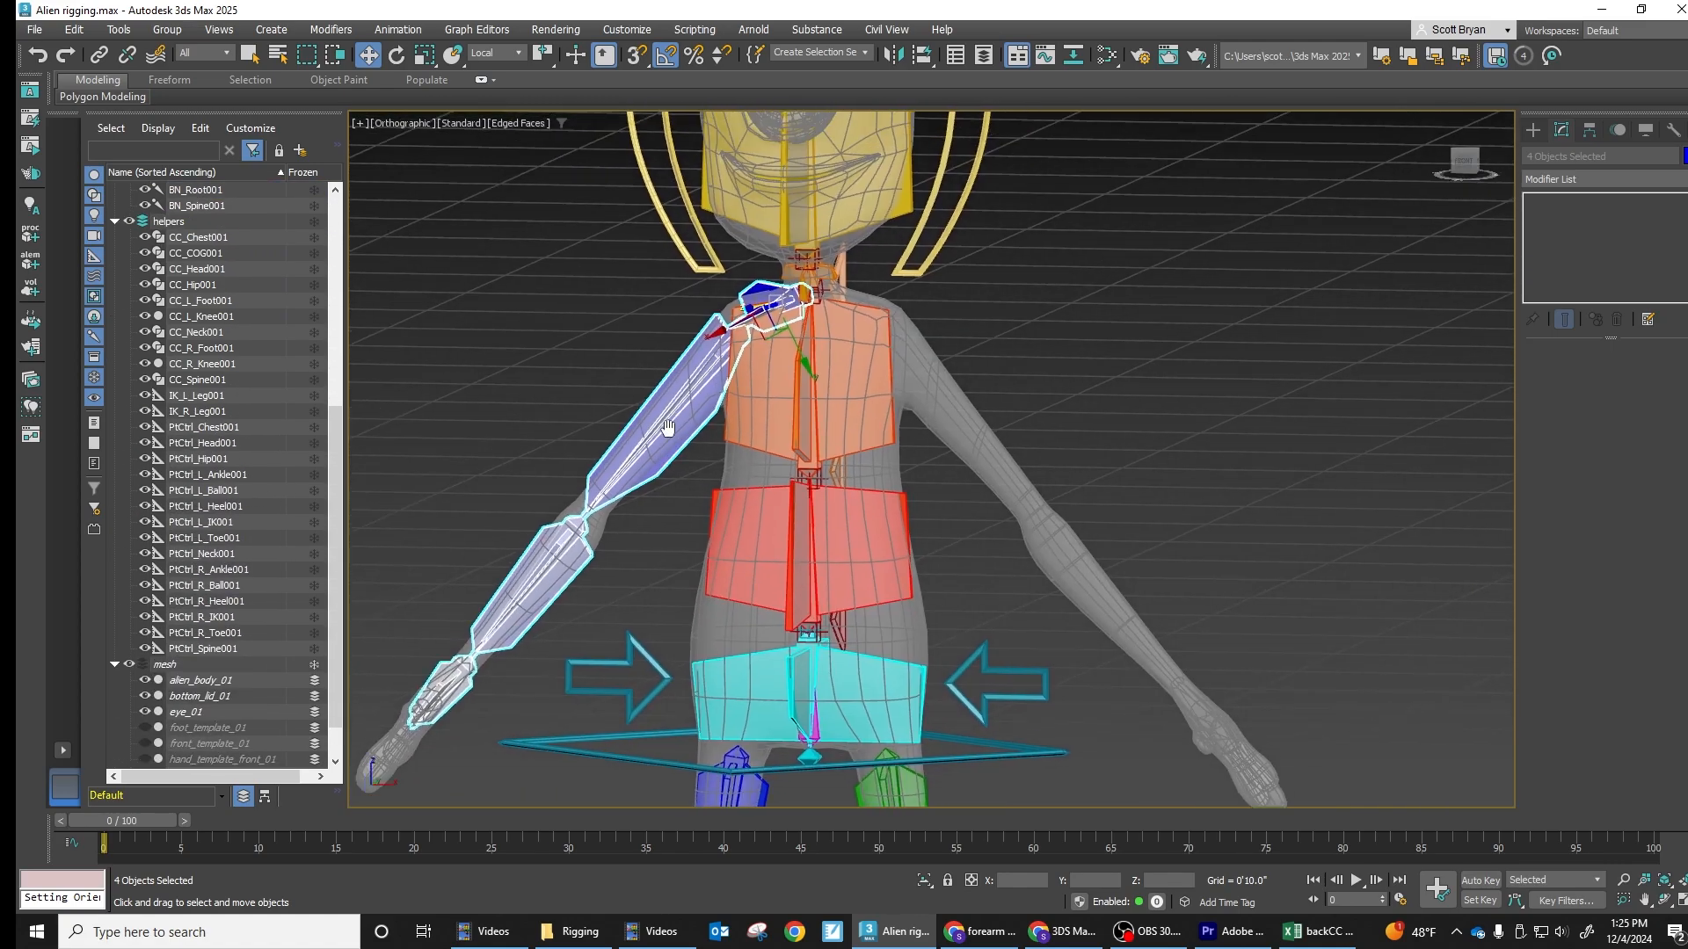
pyautogui.scroll(2, 556, 327)
pyautogui.click(555, 328)
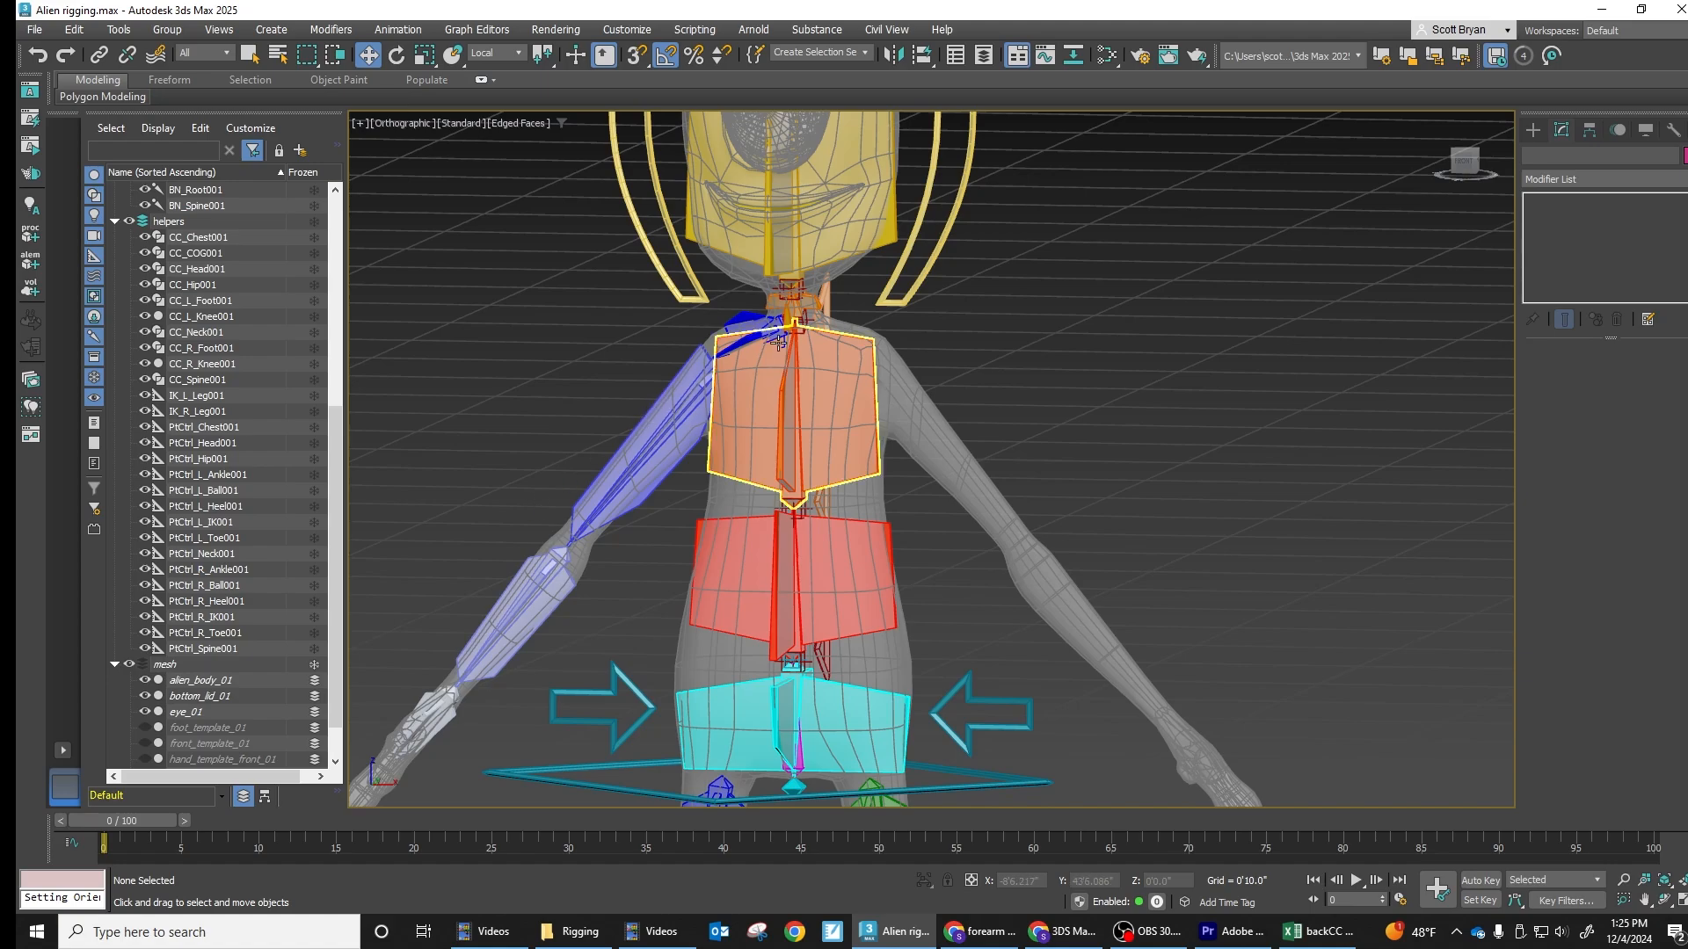
# Select the whole left arm bone chain from the shoulder to the hand and set the reference coordinate system to View
pyautogui.moveTo(462, 676); pyautogui.dragTo(654, 456, button='middle')
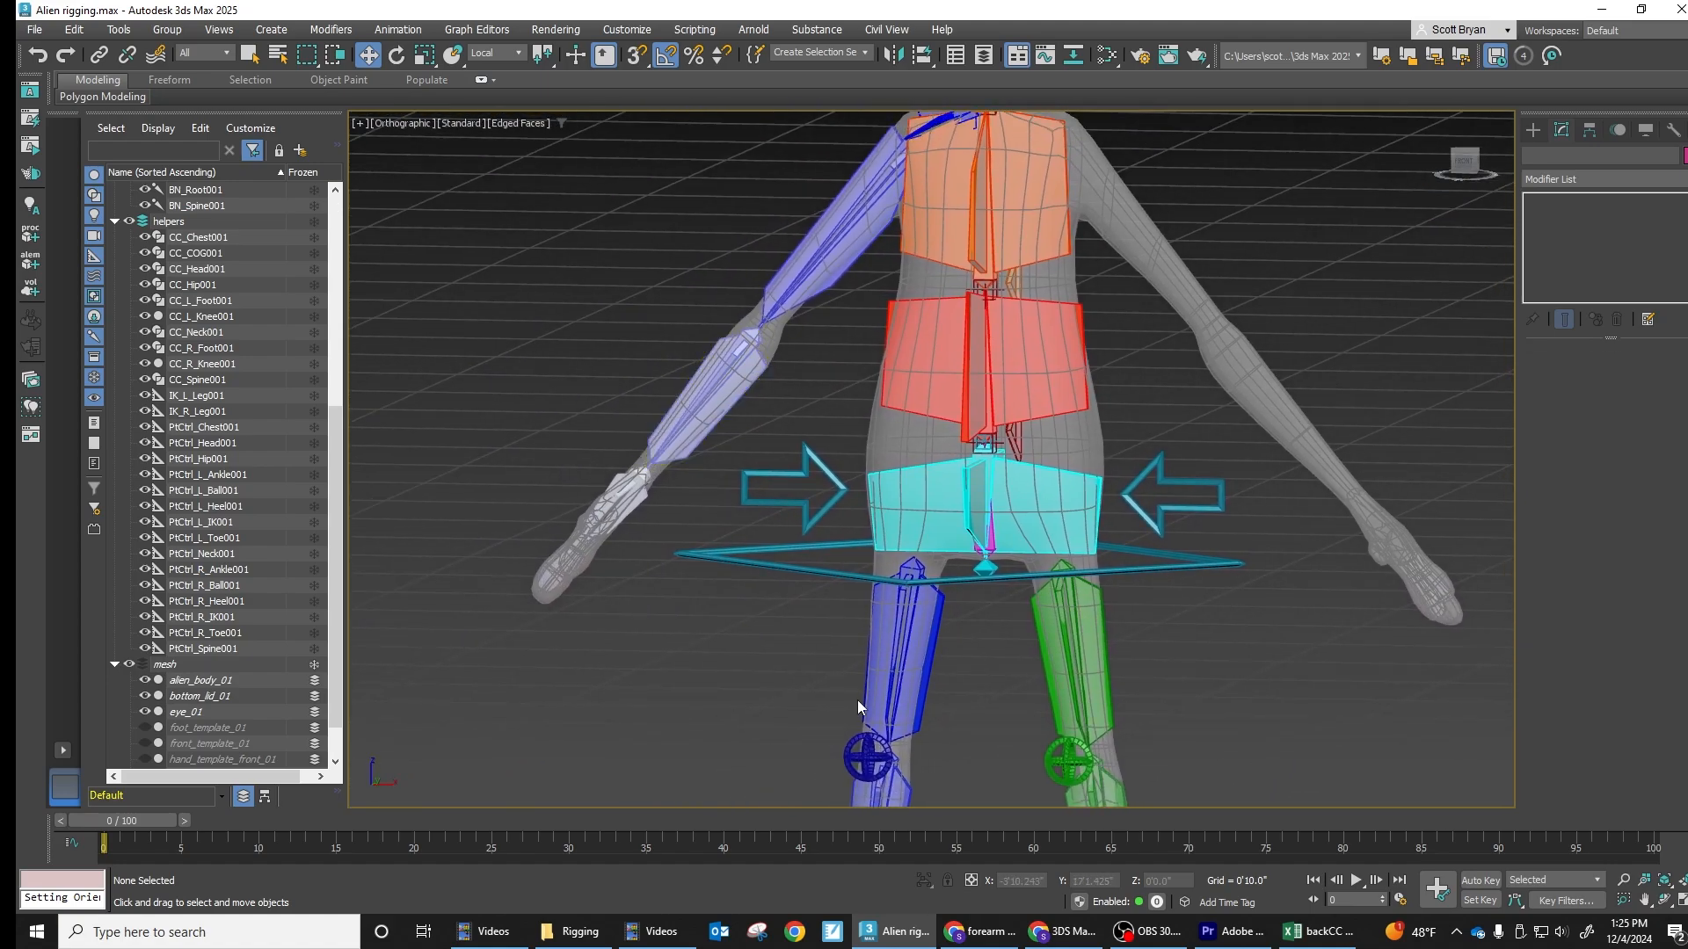
pyautogui.moveTo(830, 367); pyautogui.dragTo(755, 453, button='middle')
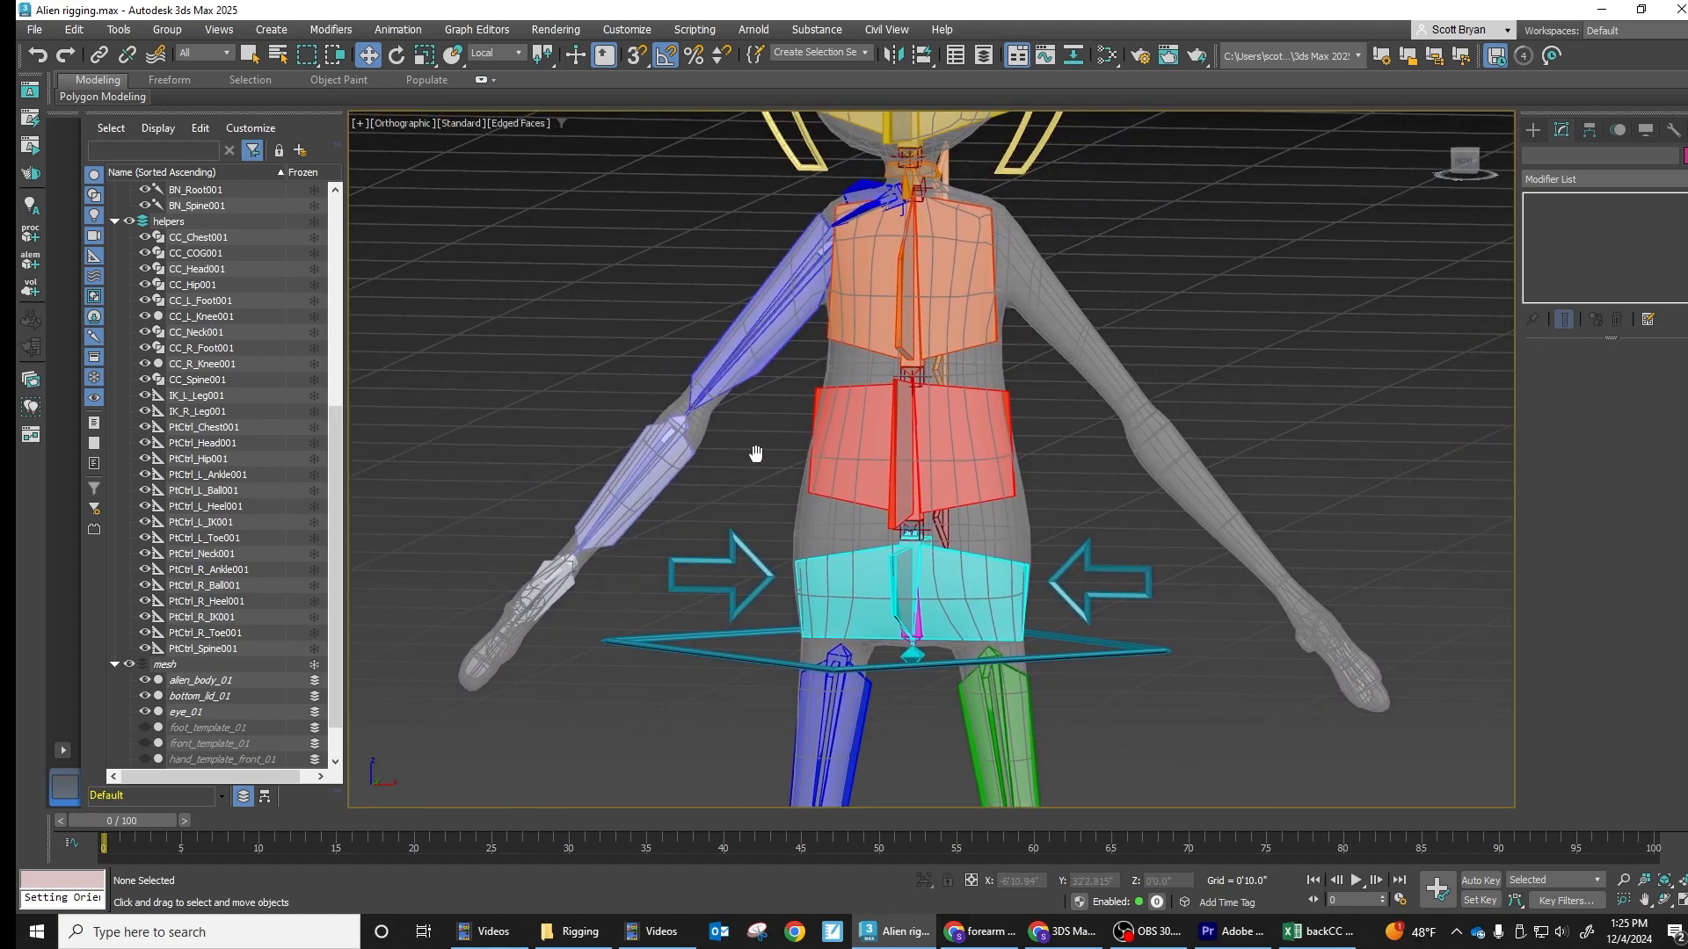
pyautogui.doubleClick(879, 191)
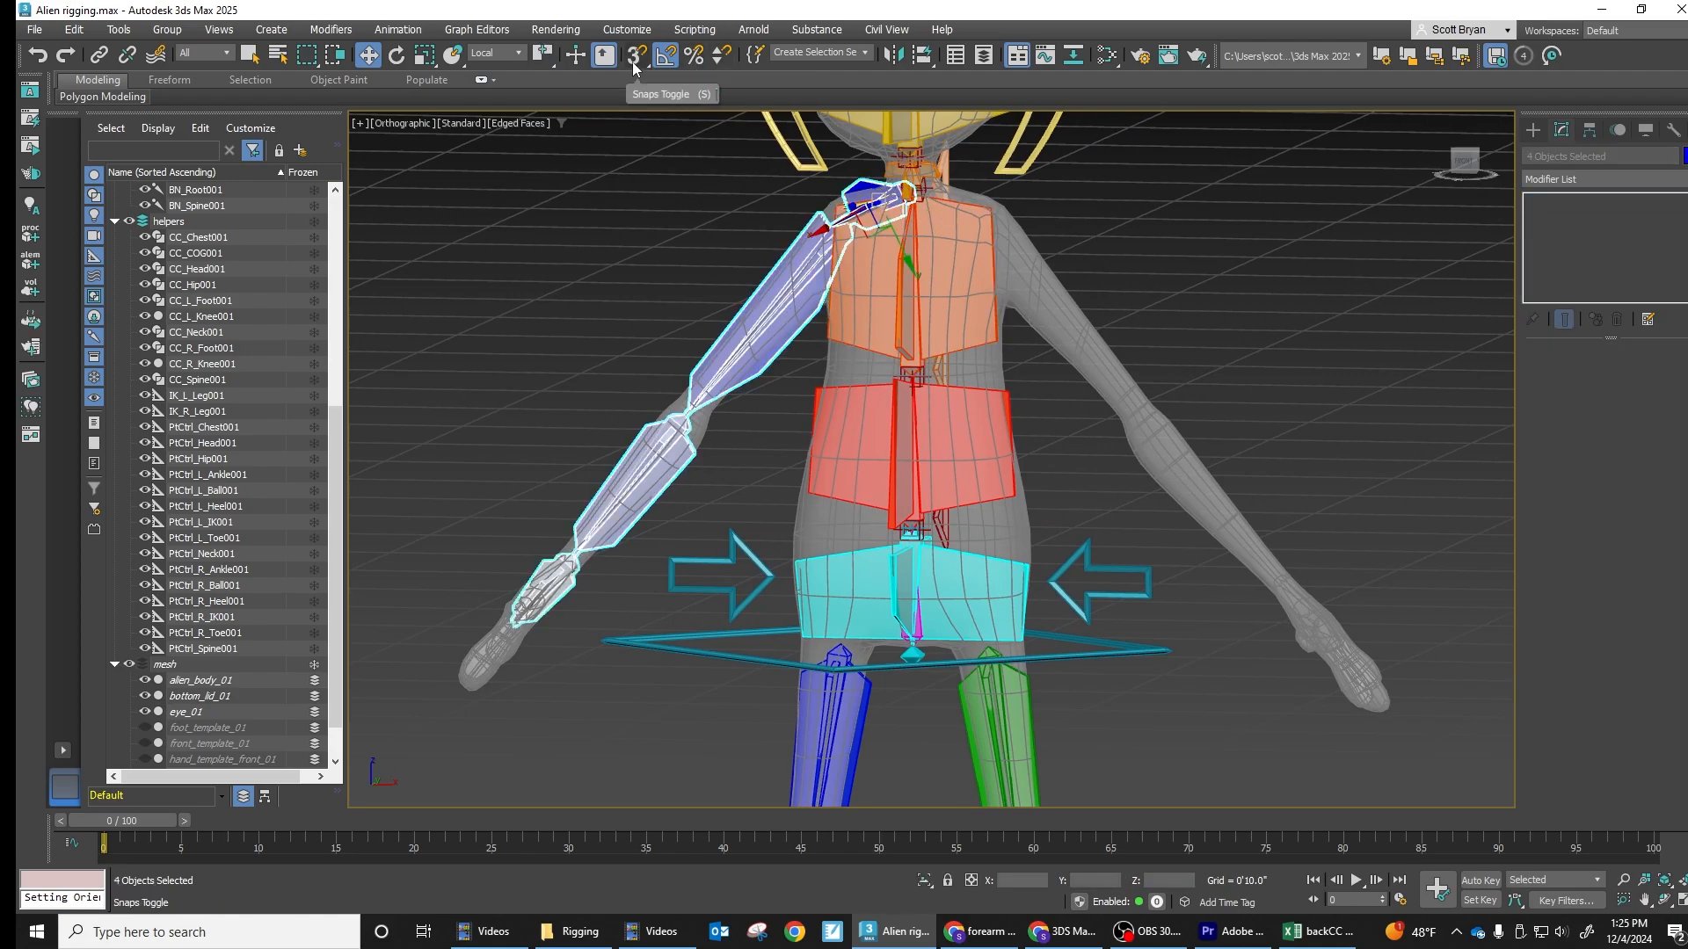
pyautogui.click(894, 55)
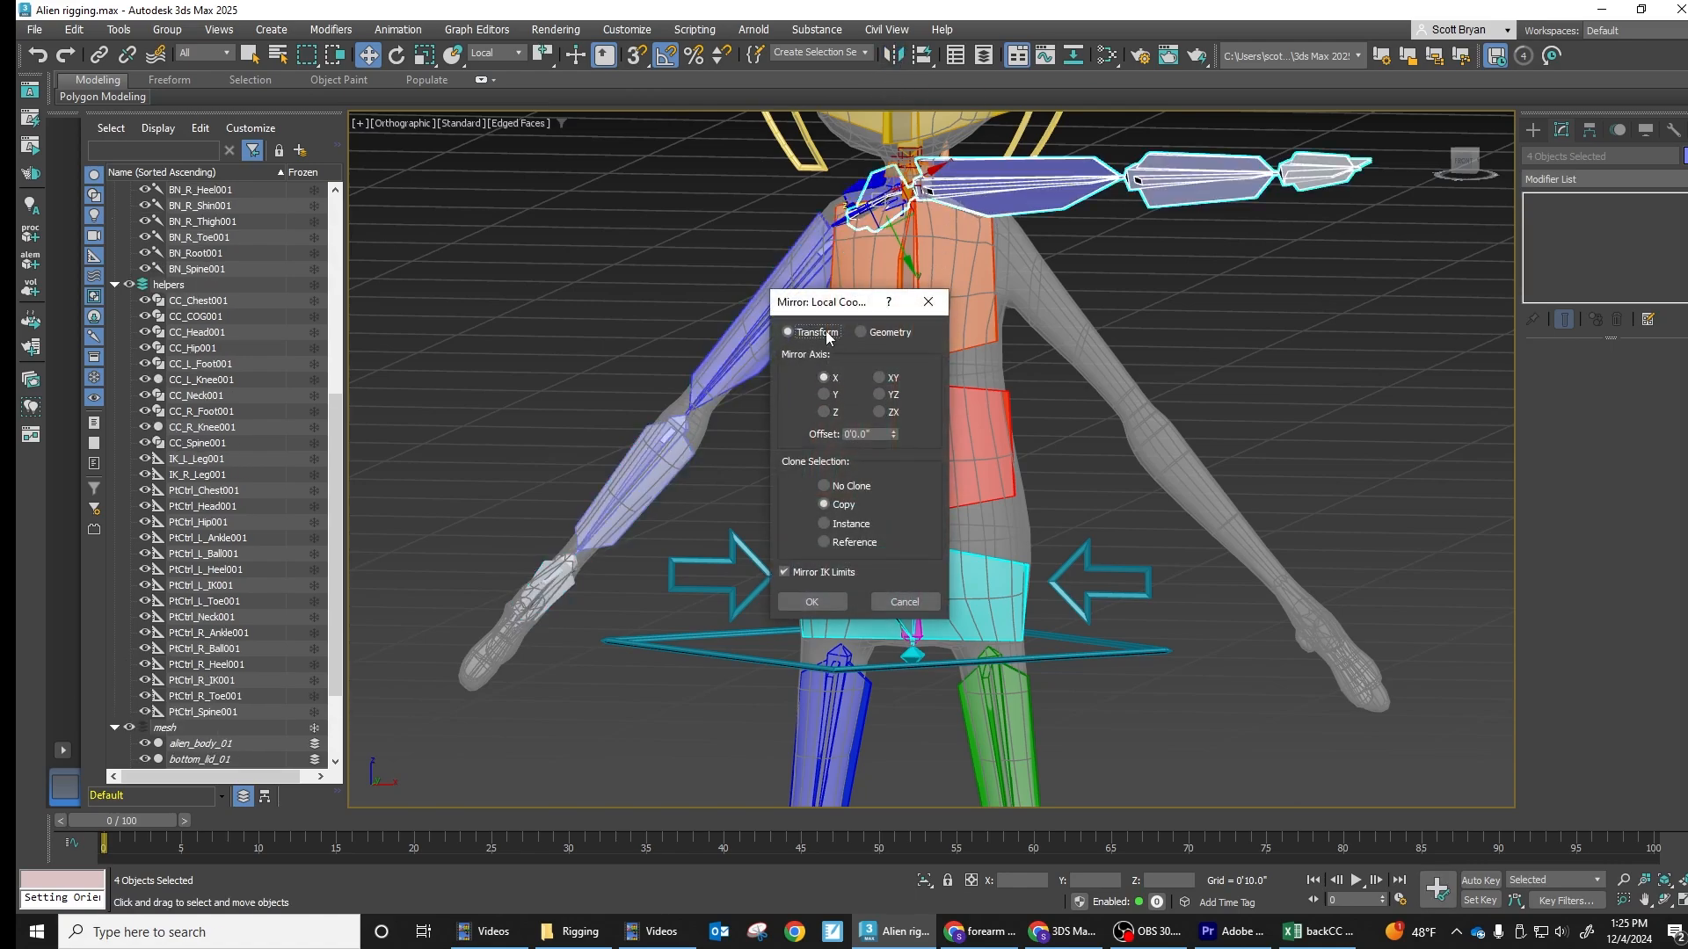
pyautogui.click(904, 602)
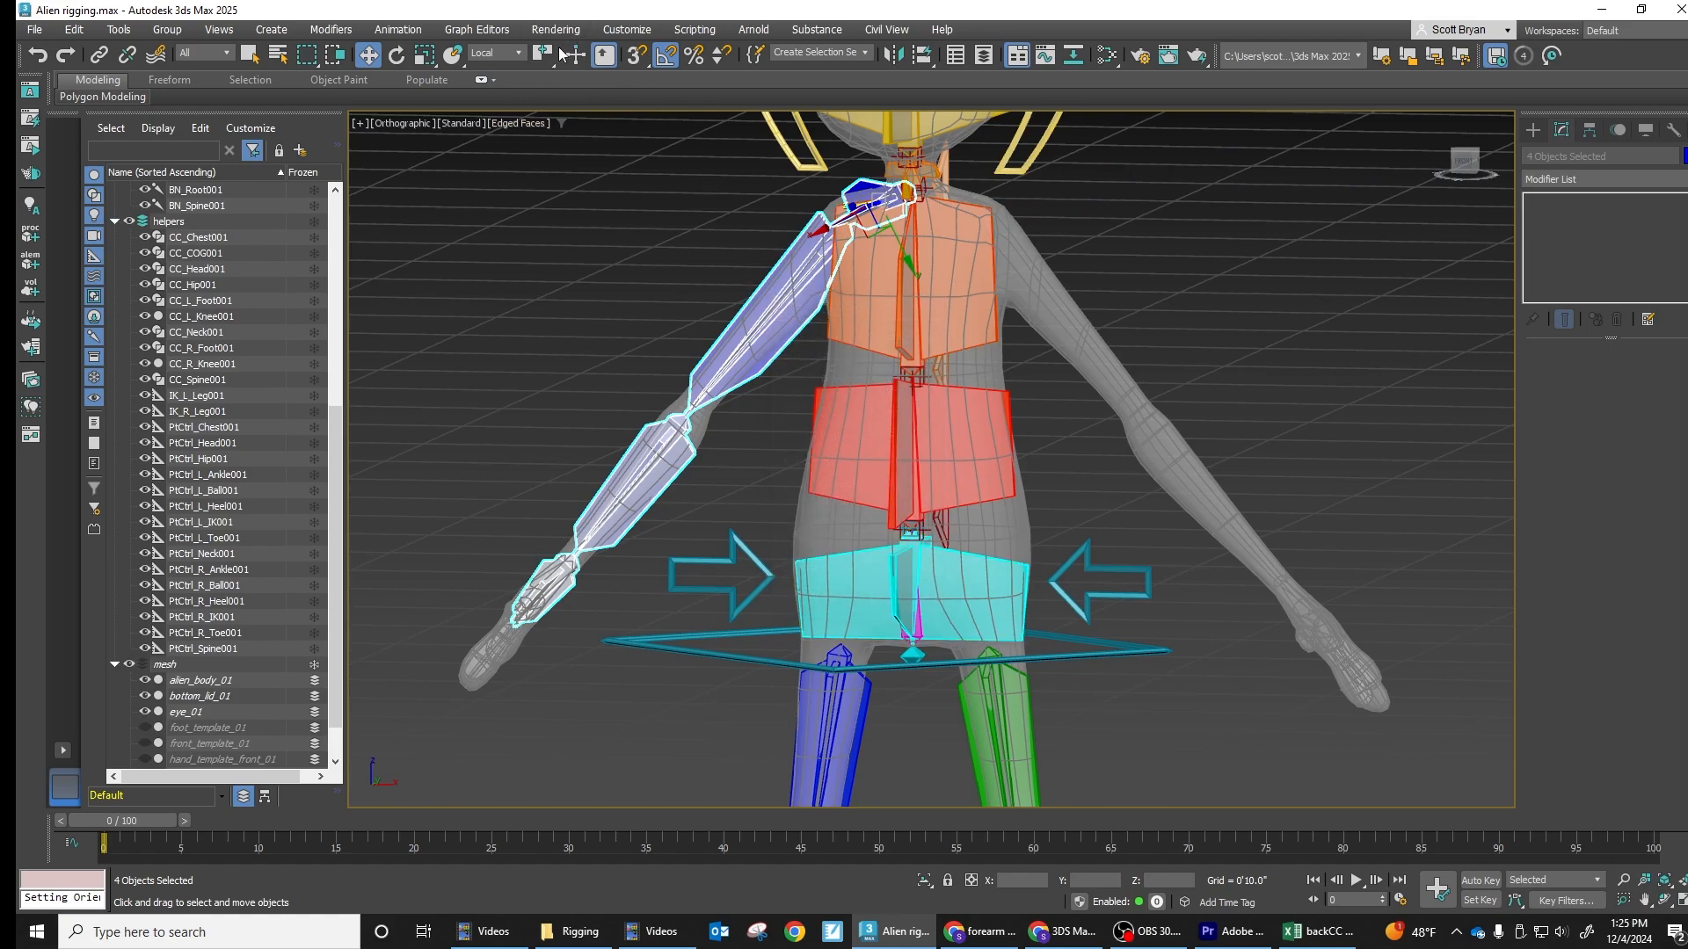
pyautogui.click(518, 53)
pyautogui.click(508, 65)
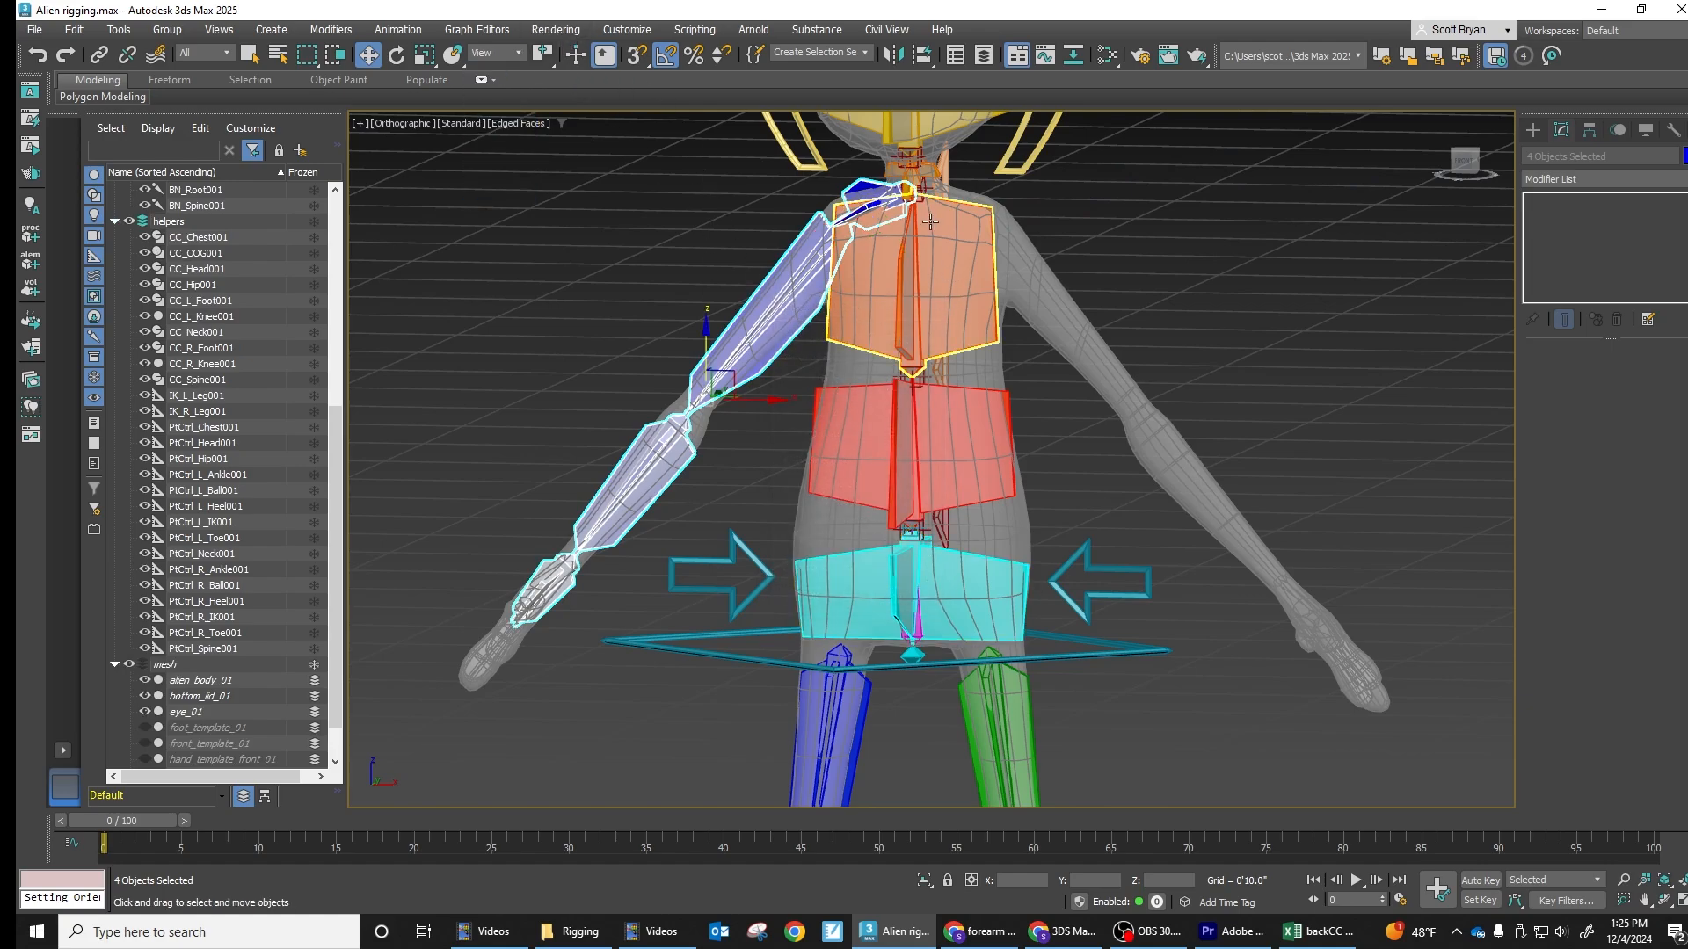
# In the front view, mirror the left arm chain across X as a copy with an offset of 1'9.11"
pyautogui.moveTo(954, 228); pyautogui.dragTo(908, 255, button='middle')
pyautogui.press('f')
pyautogui.moveTo(1252, 241); pyautogui.dragTo(776, 451, button='middle')
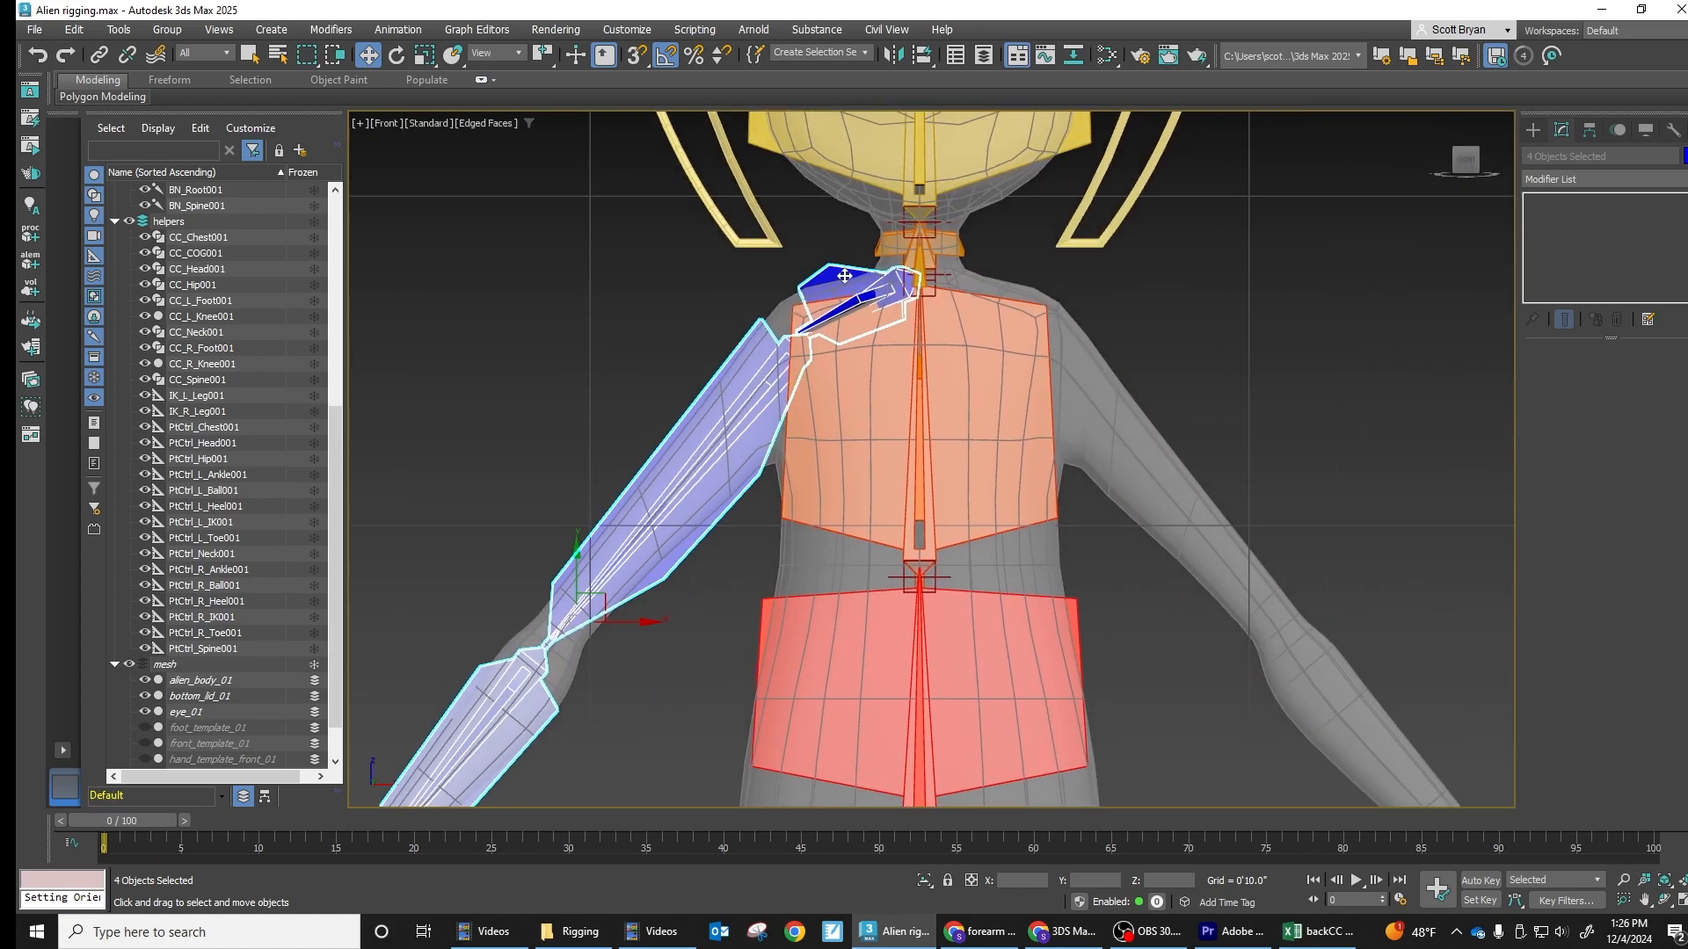
pyautogui.click(893, 55)
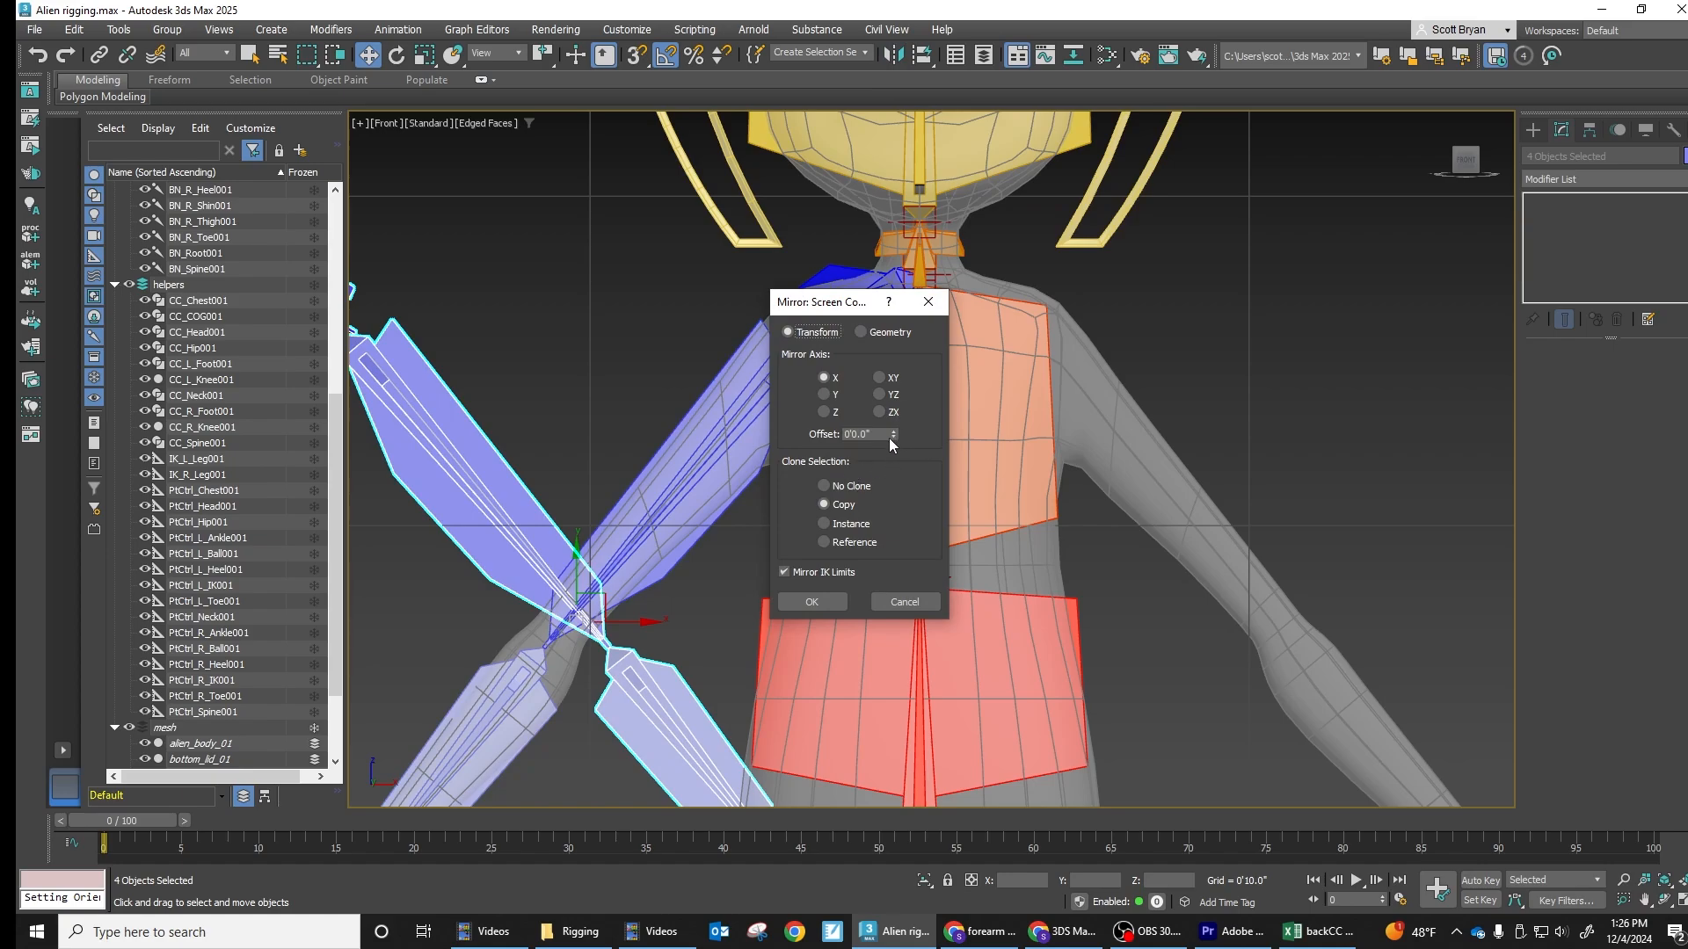
pyautogui.moveTo(890, 436); pyautogui.dragTo(1001, 400)
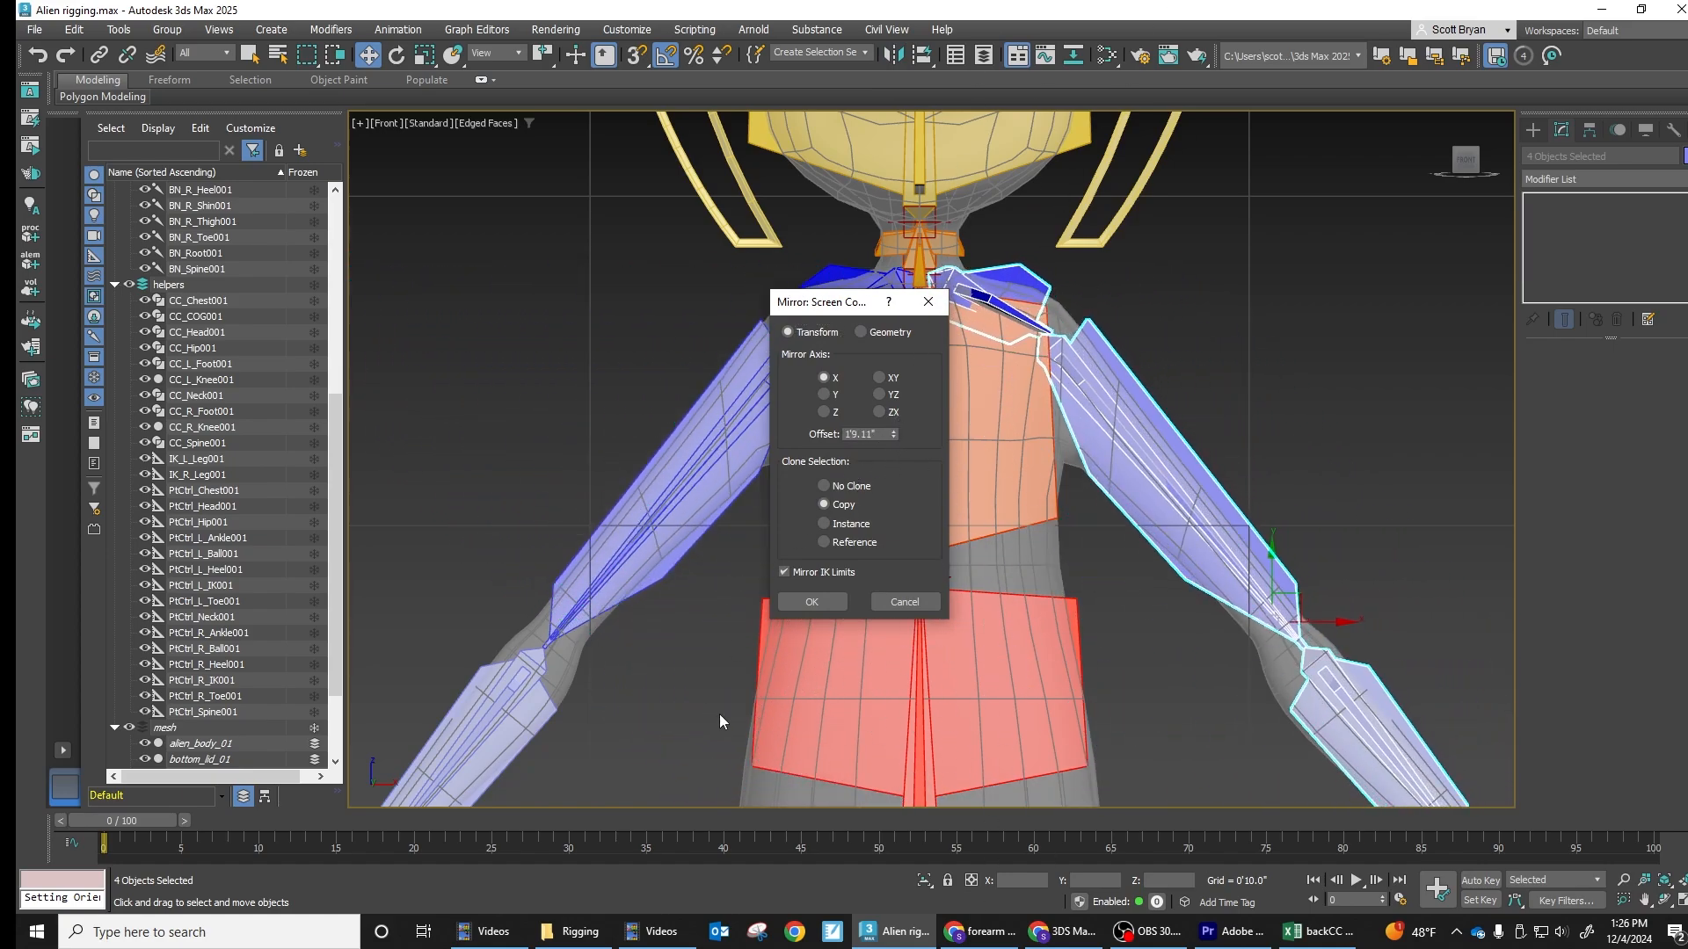
pyautogui.click(812, 602)
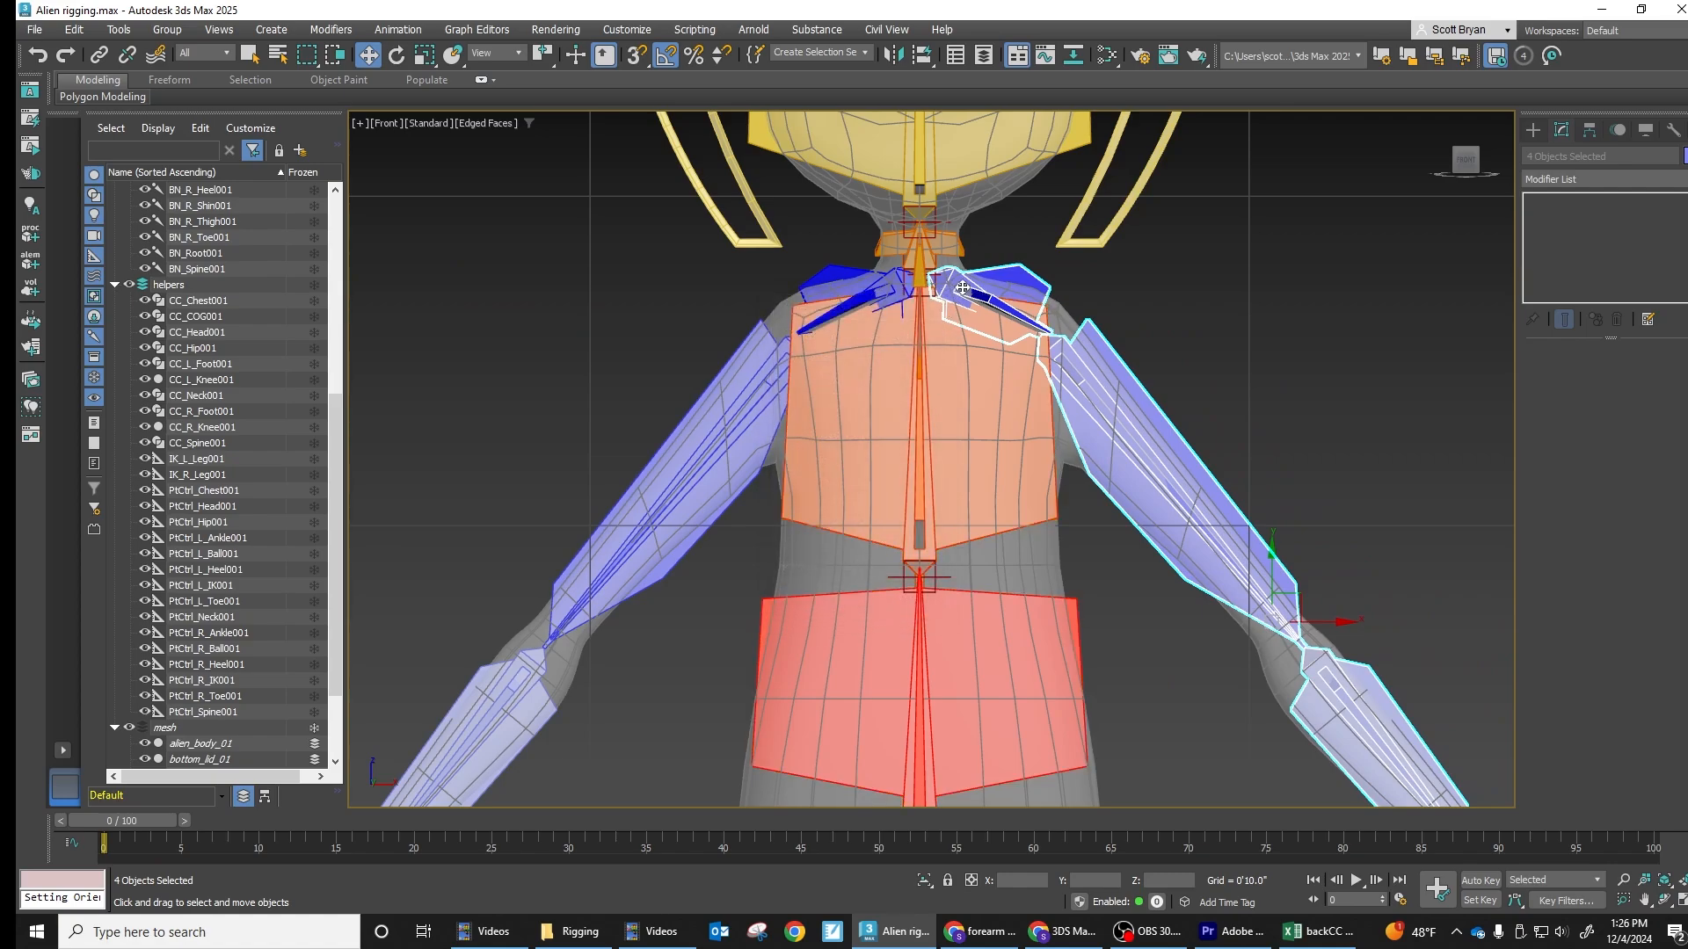
pyautogui.click(1213, 293)
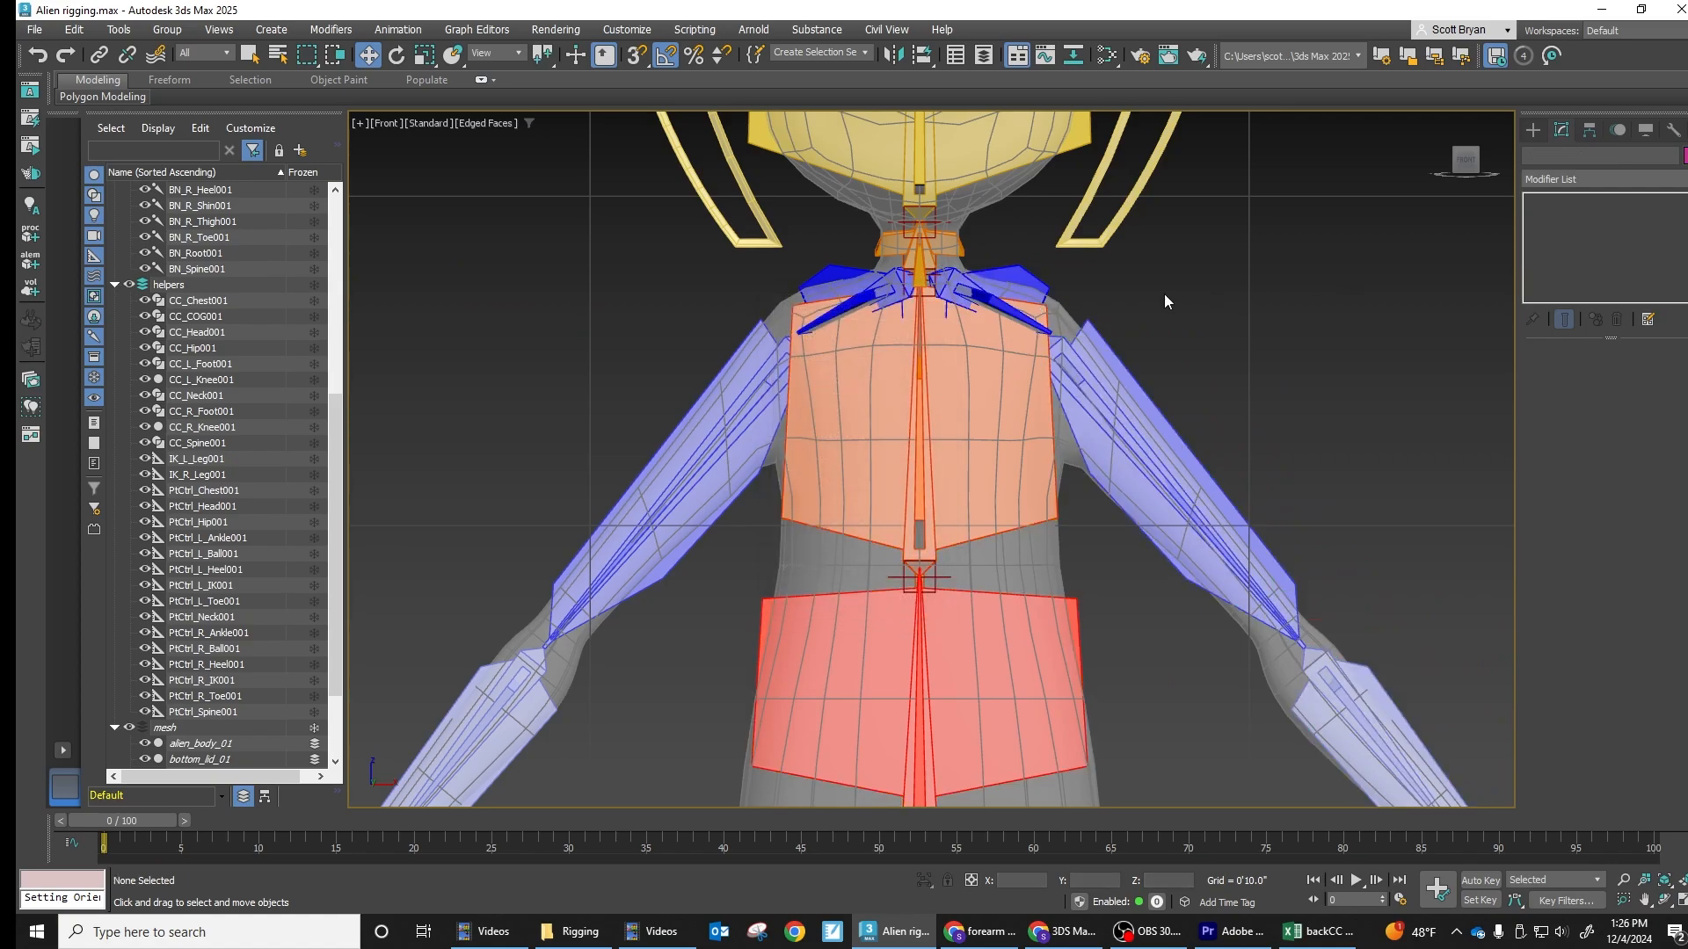
# Align the mirrored shoulder bone BN_L_Shoulder002 to the position of the original left shoulder bone
pyautogui.click(950, 278)
pyautogui.scroll(5, 941, 176)
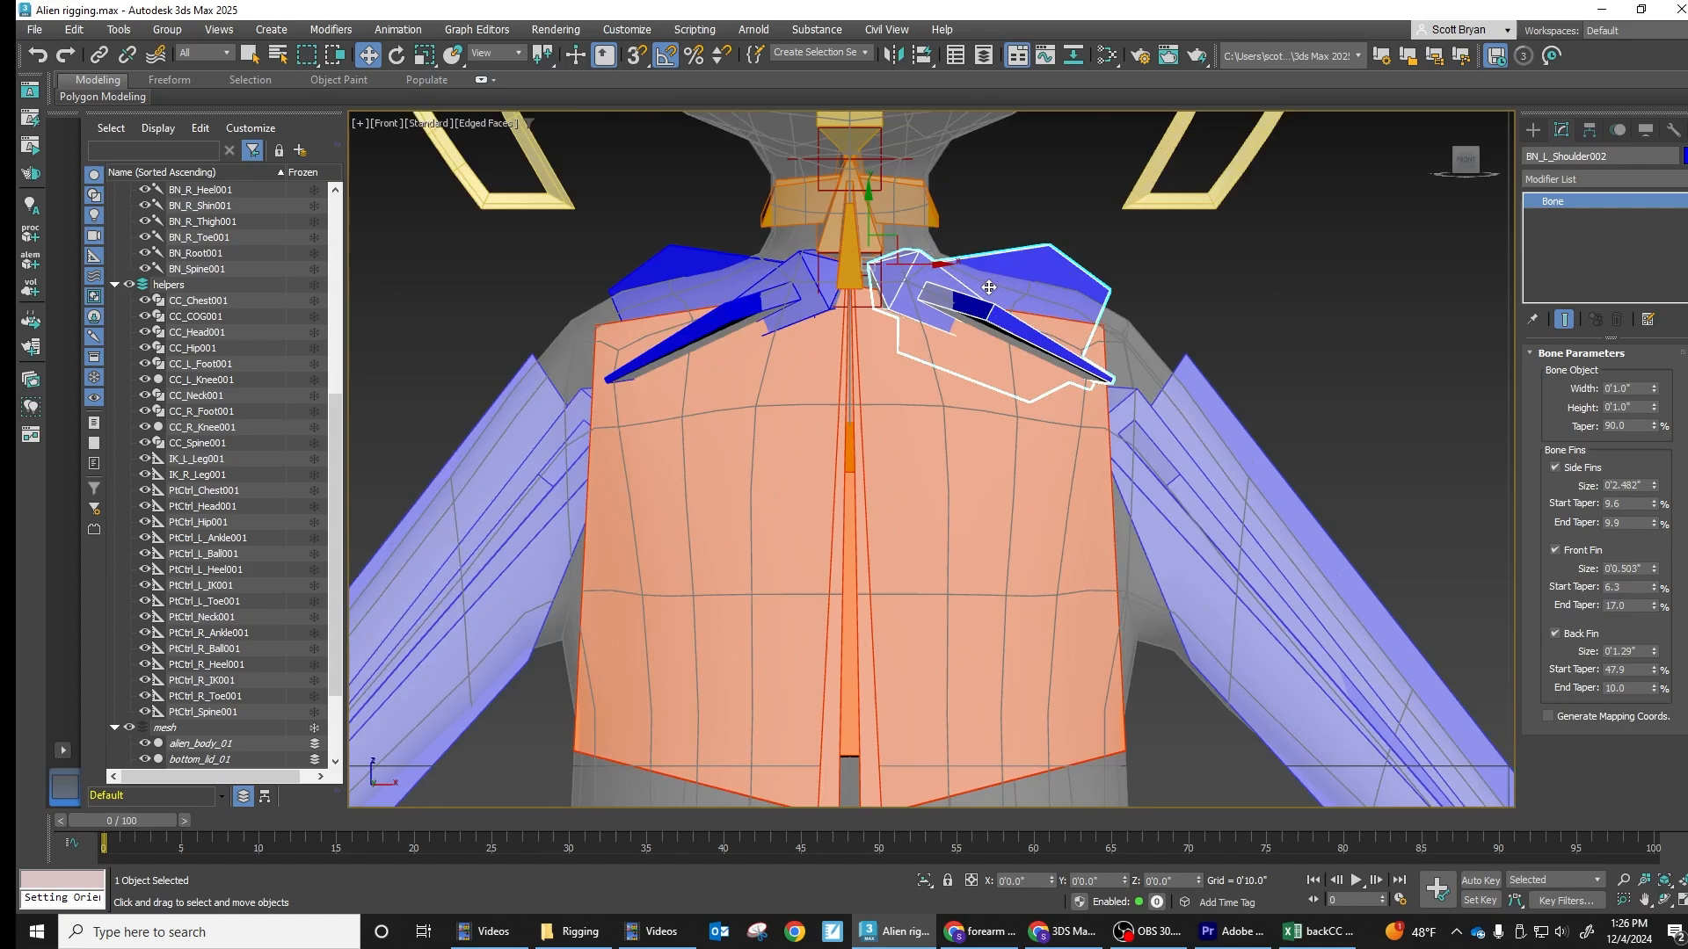
pyautogui.hotkey('alt', 'a')
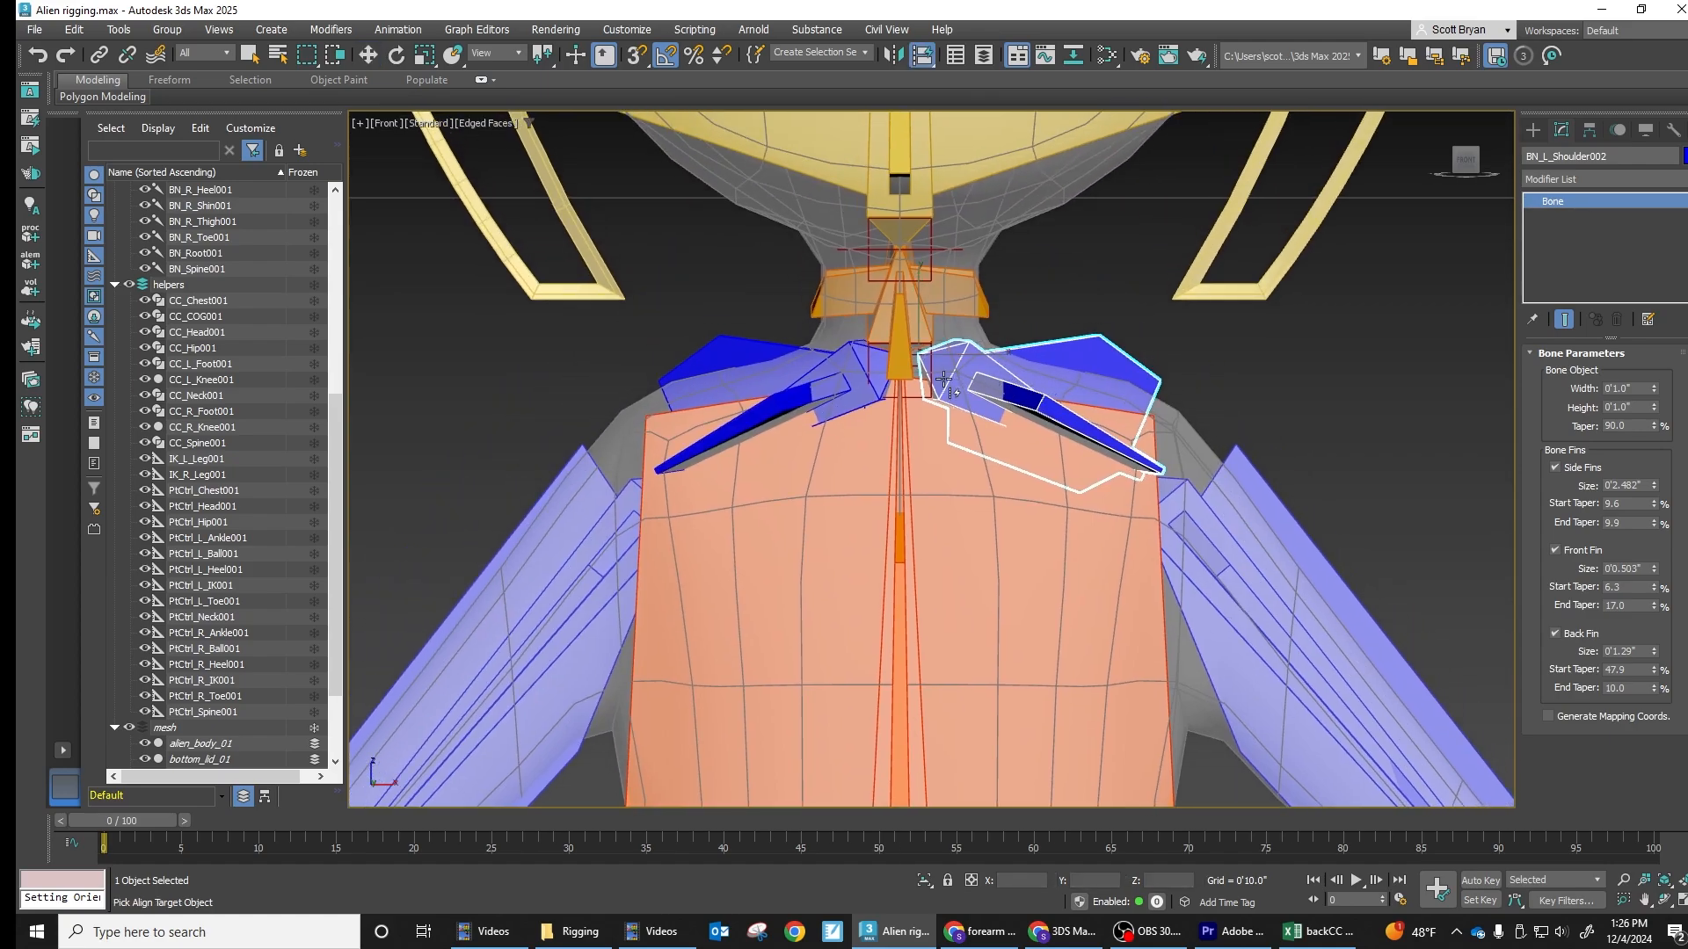
pyautogui.scroll(3, 891, 347)
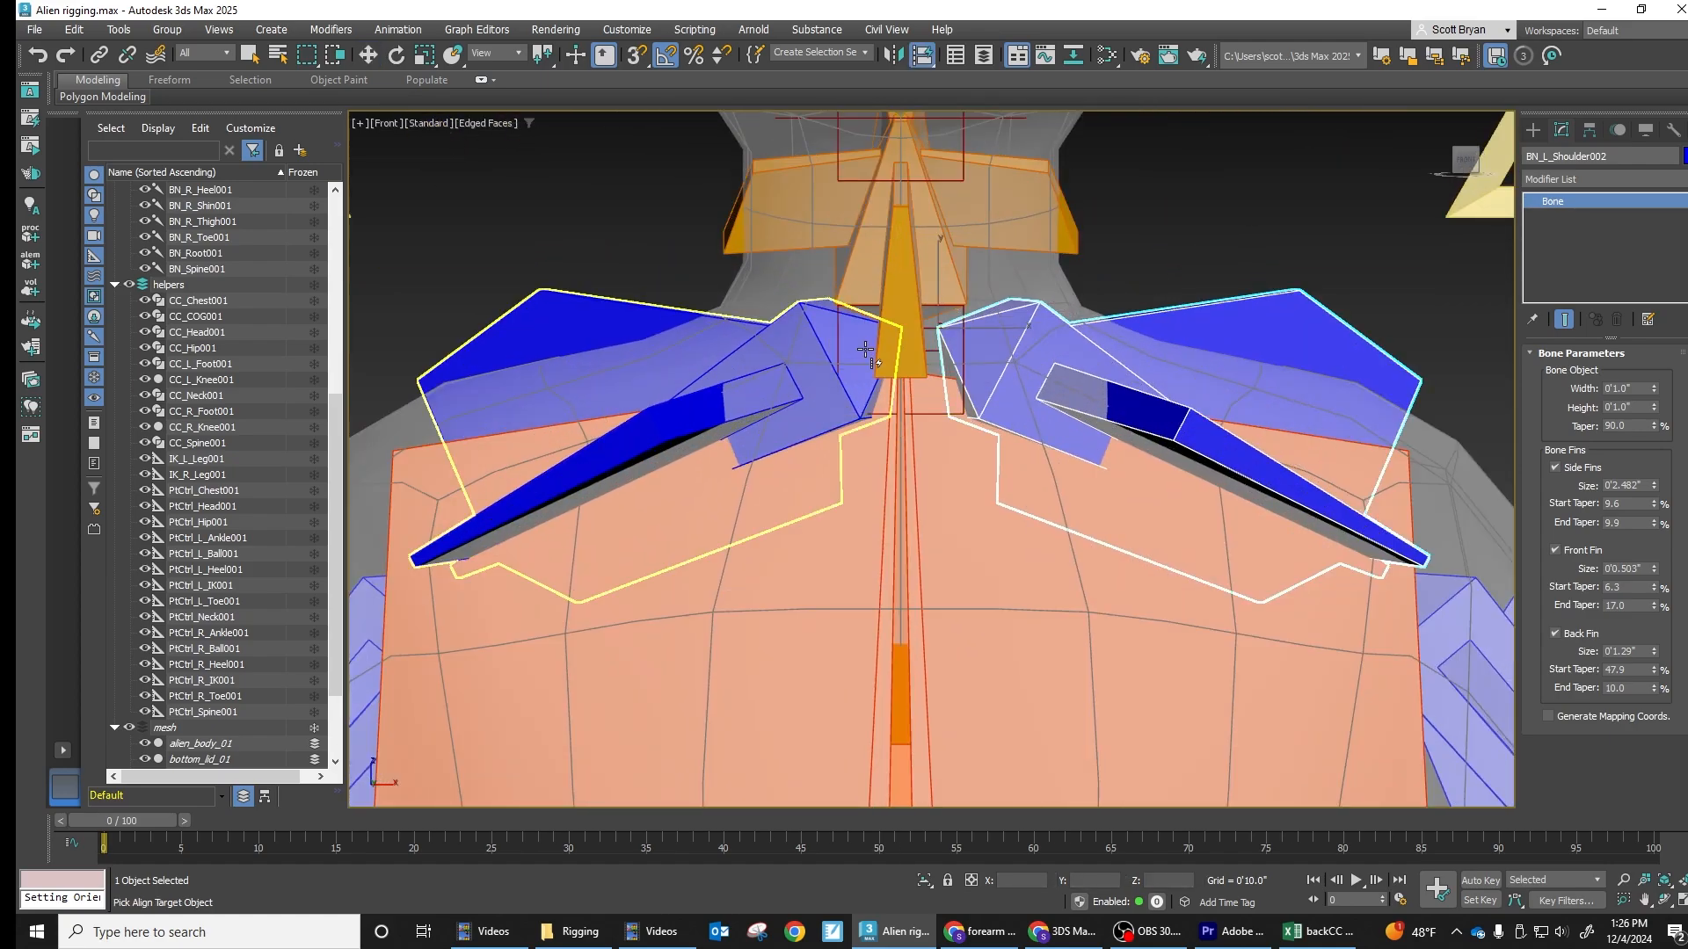
pyautogui.click(890, 347)
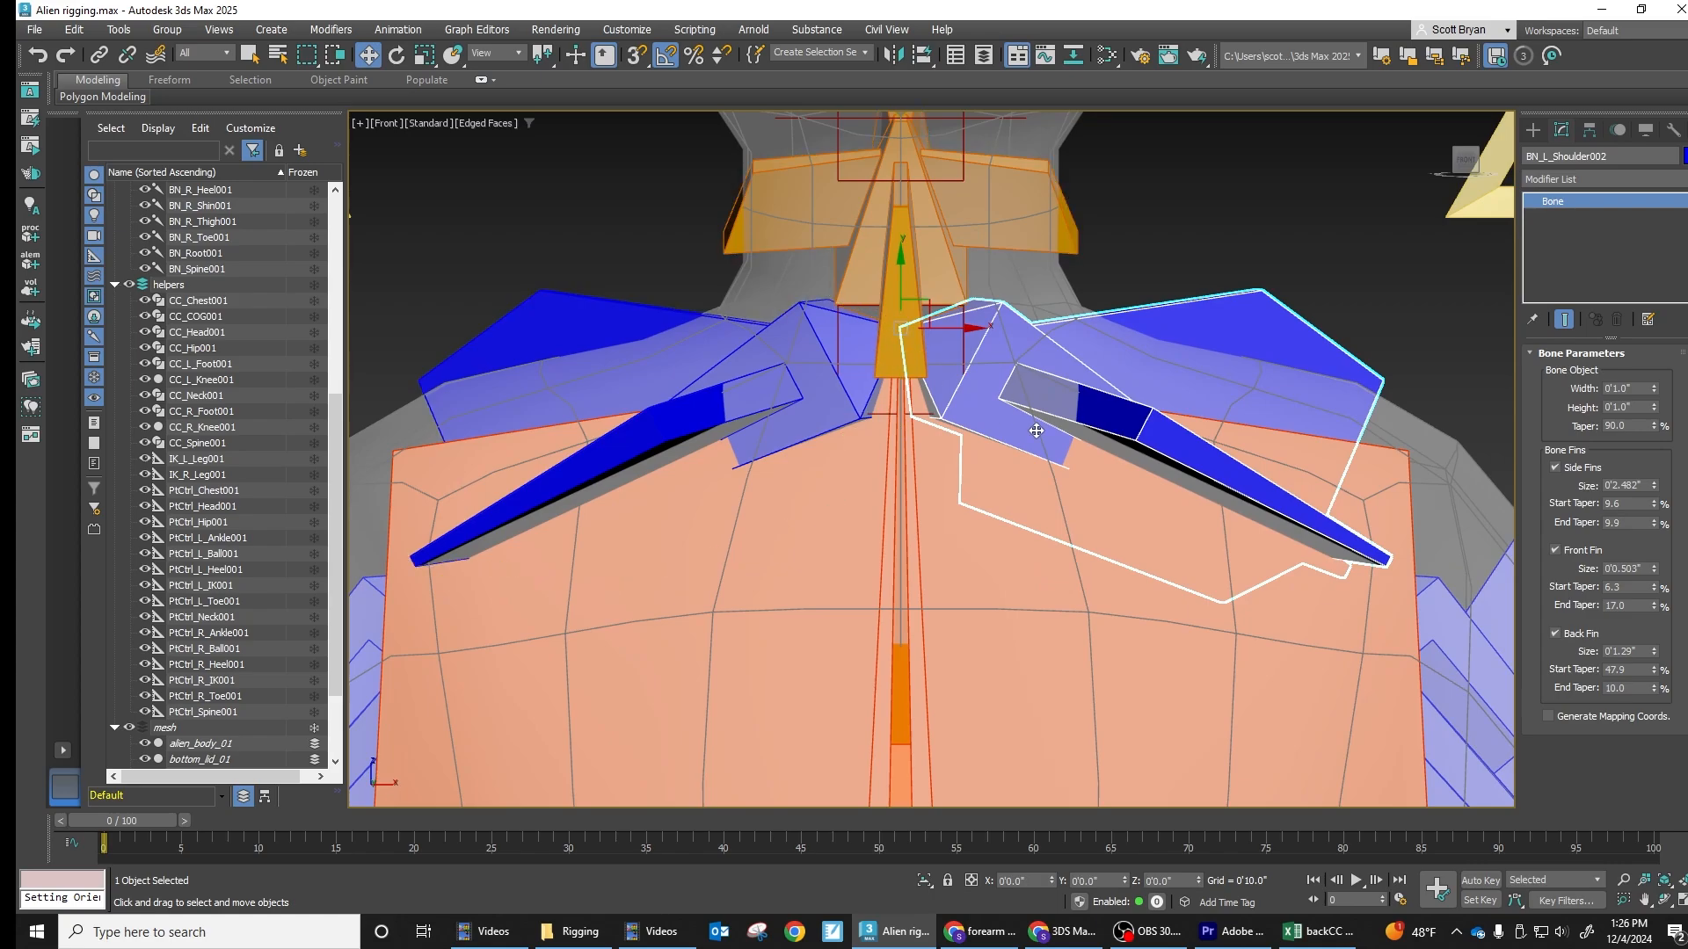
# Apply a color gradient to the whole mirrored arm chain, with its start color set to green 1DF600
pyautogui.scroll(-5, 1011, 334)
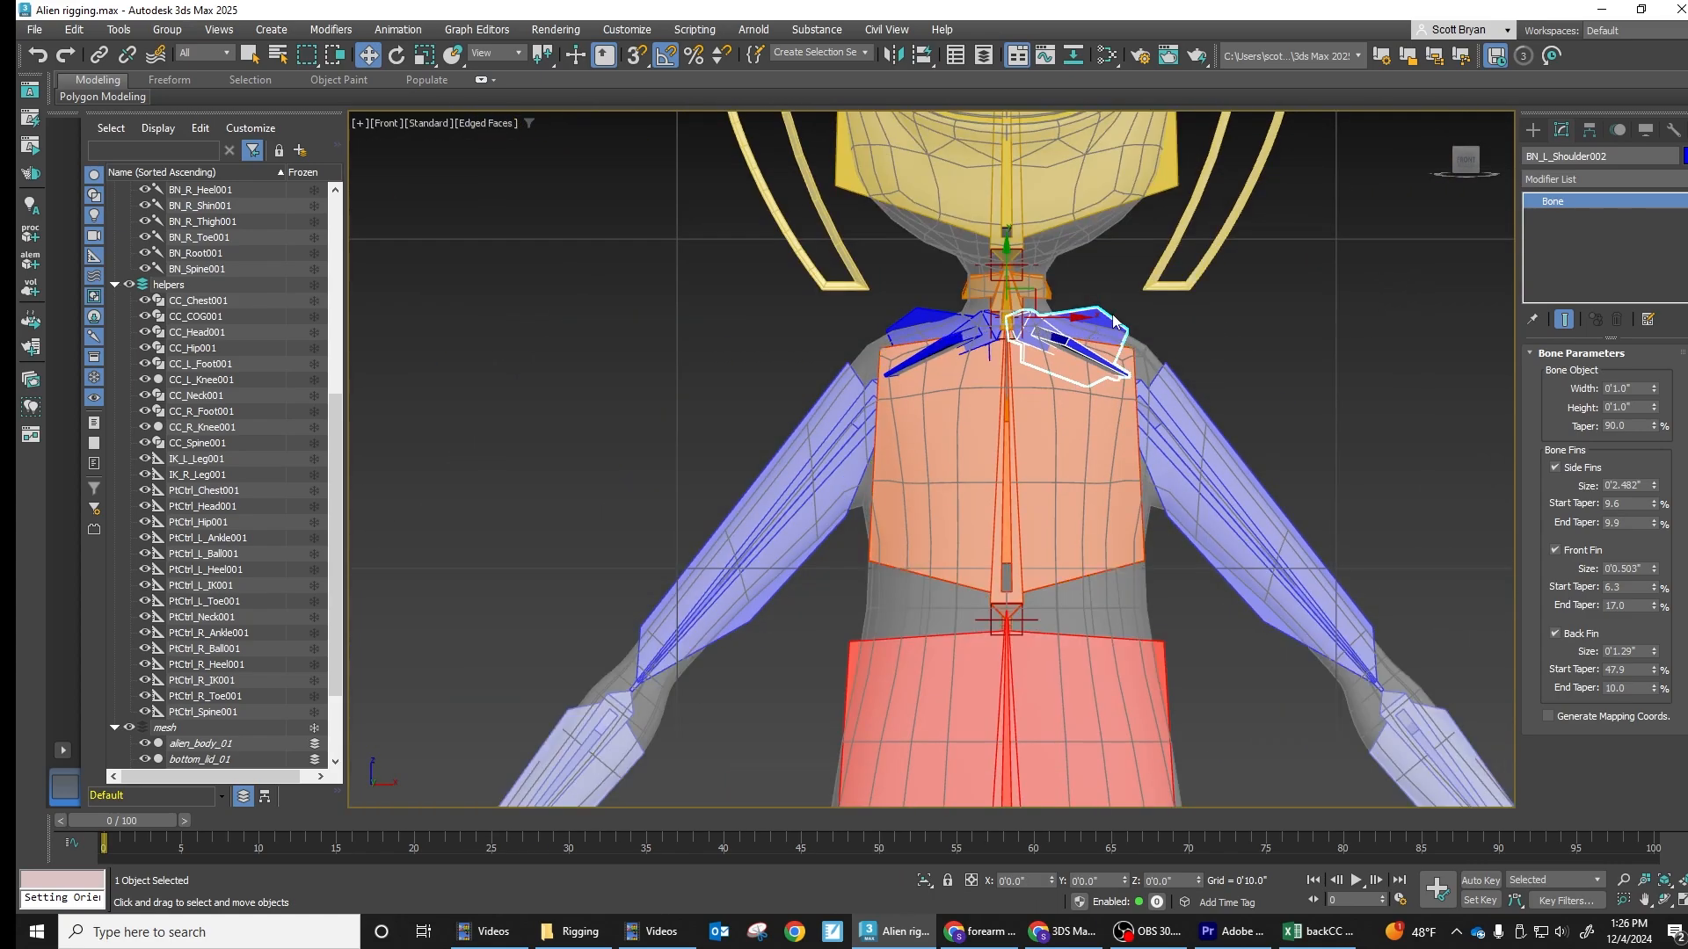
pyautogui.doubleClick(1108, 320)
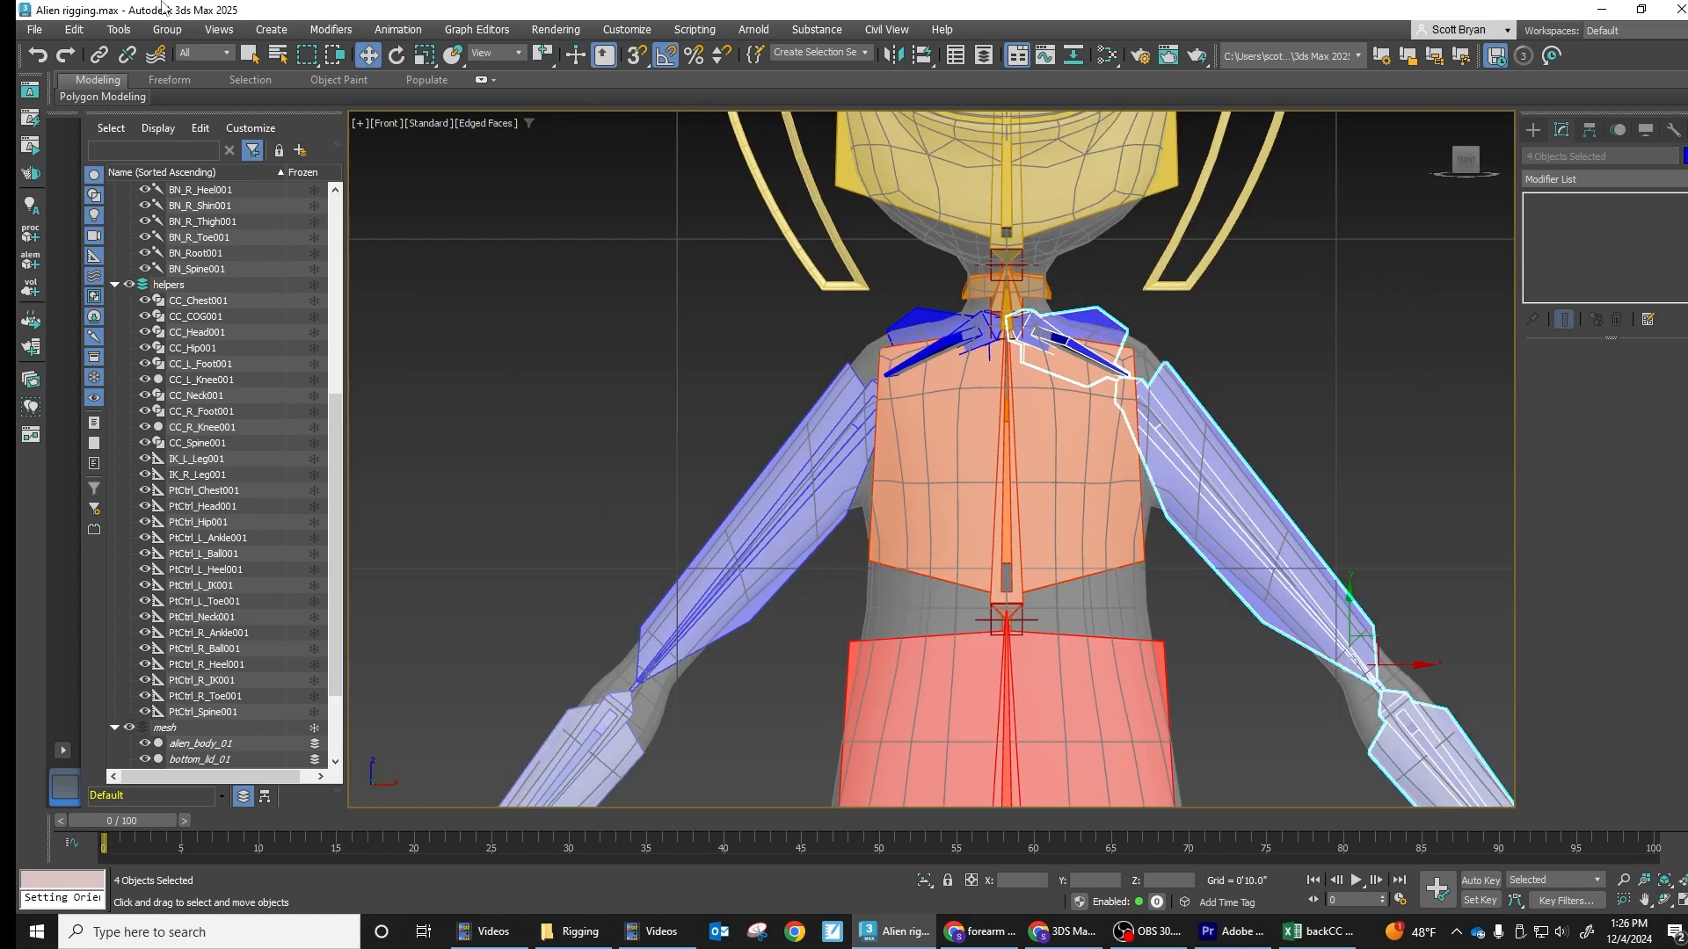
pyautogui.click(403, 35)
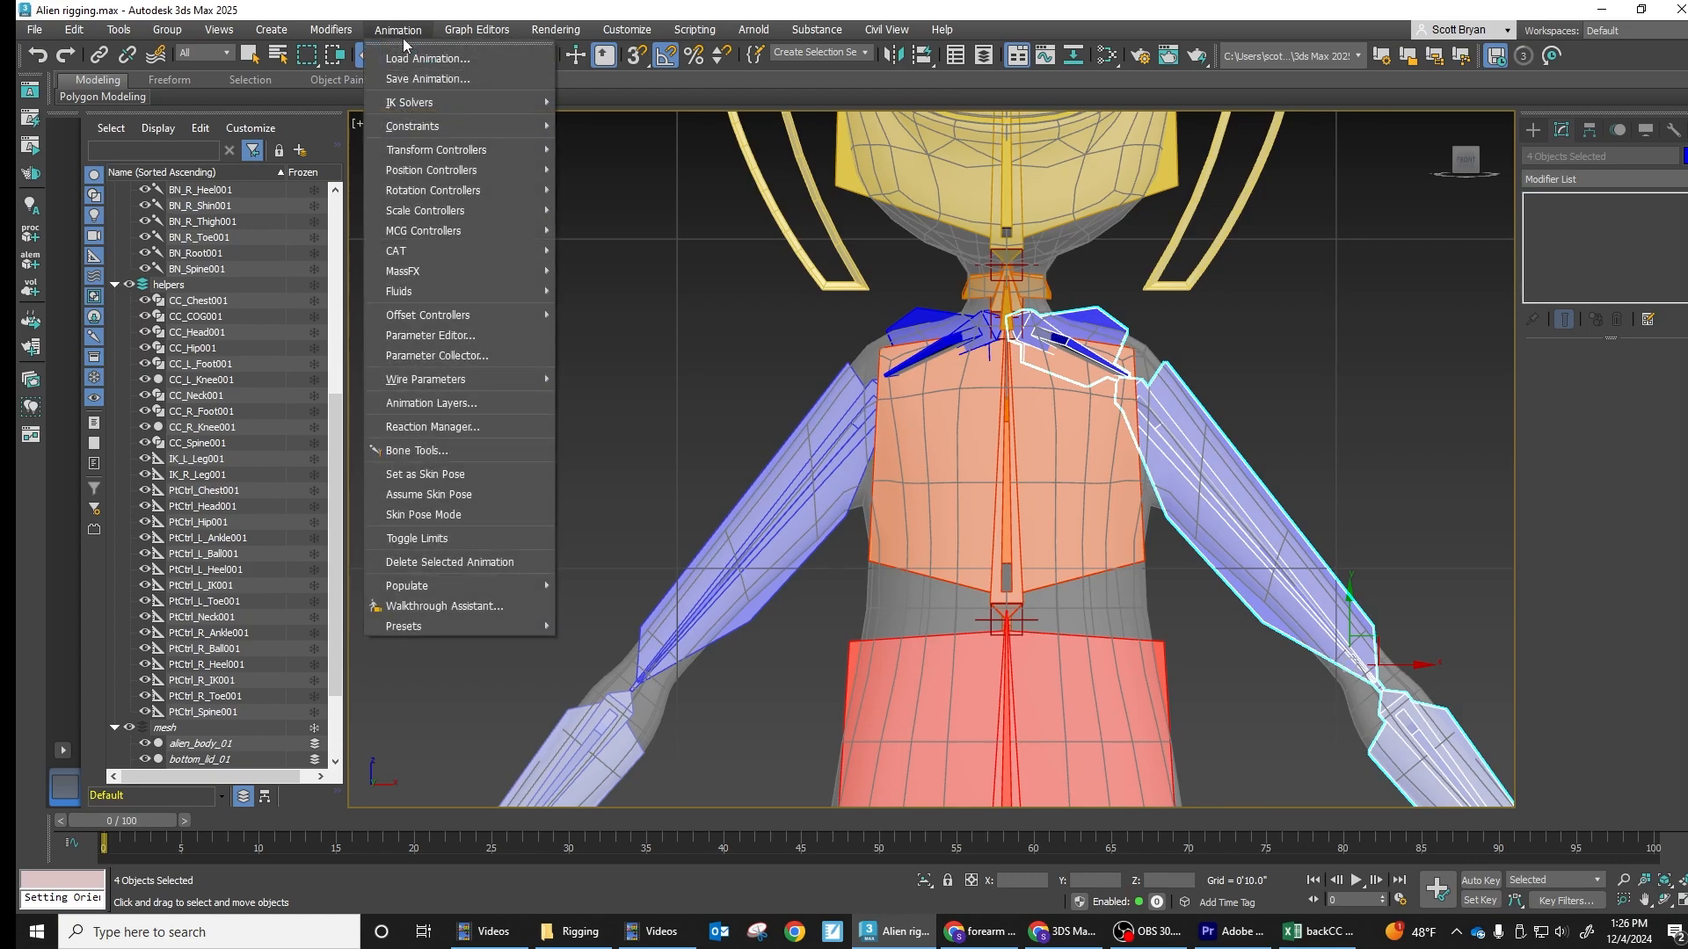
pyautogui.click(426, 450)
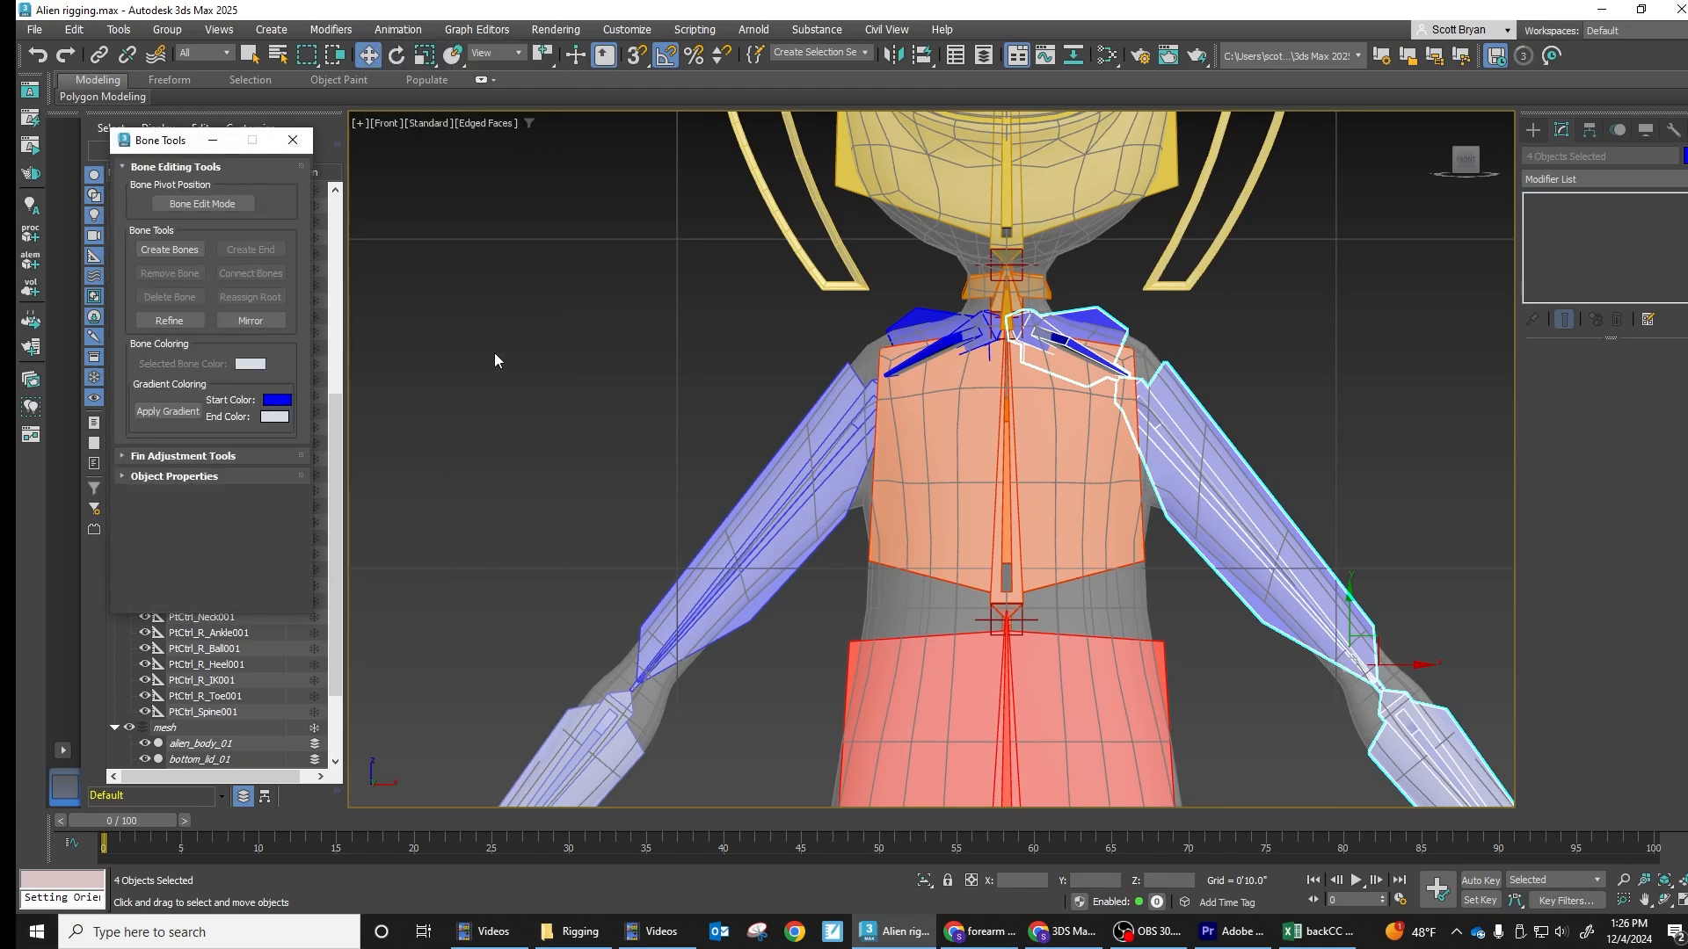
pyautogui.click(278, 402)
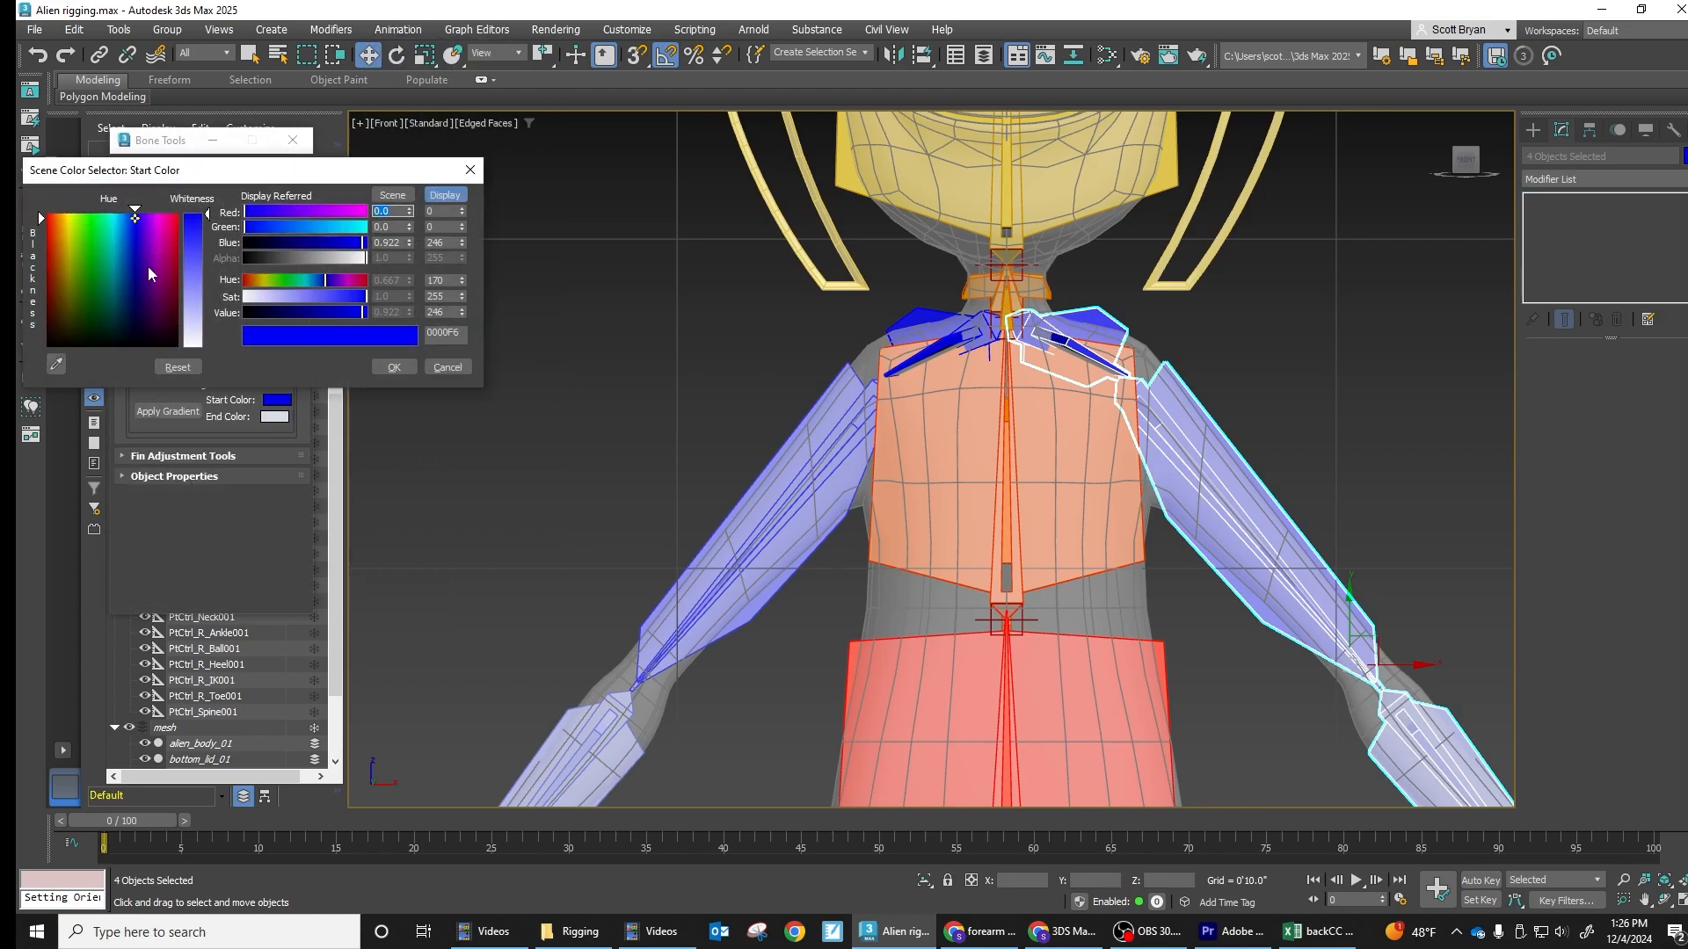
pyautogui.moveTo(302, 283); pyautogui.dragTo(281, 282)
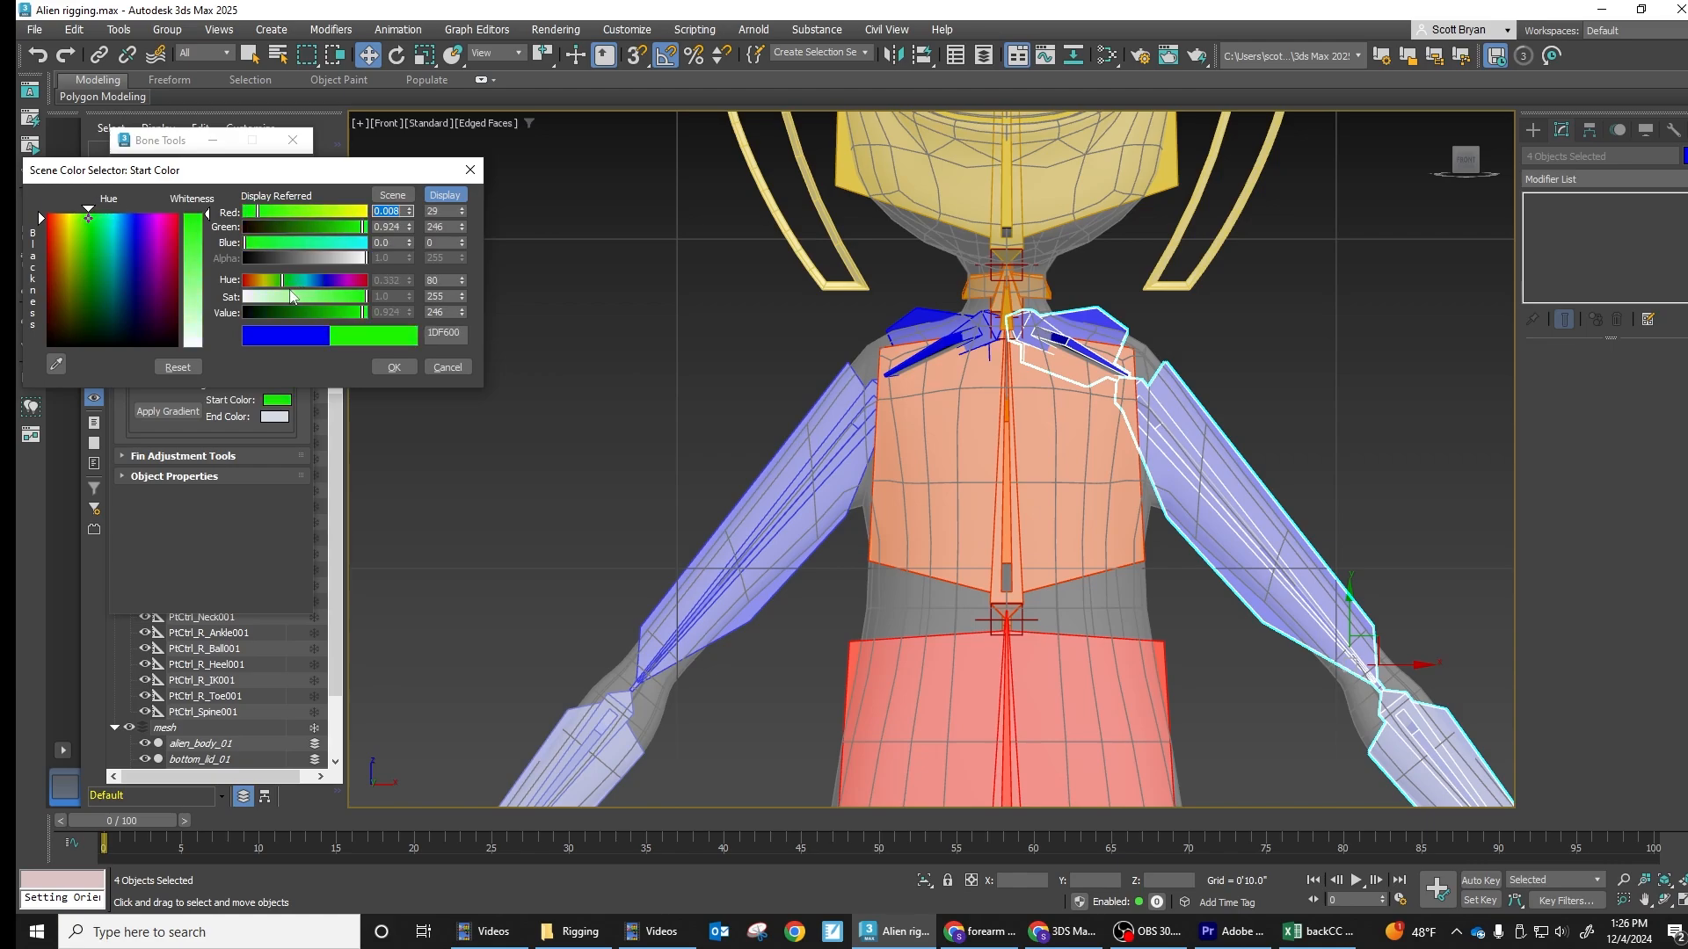
pyautogui.click(394, 368)
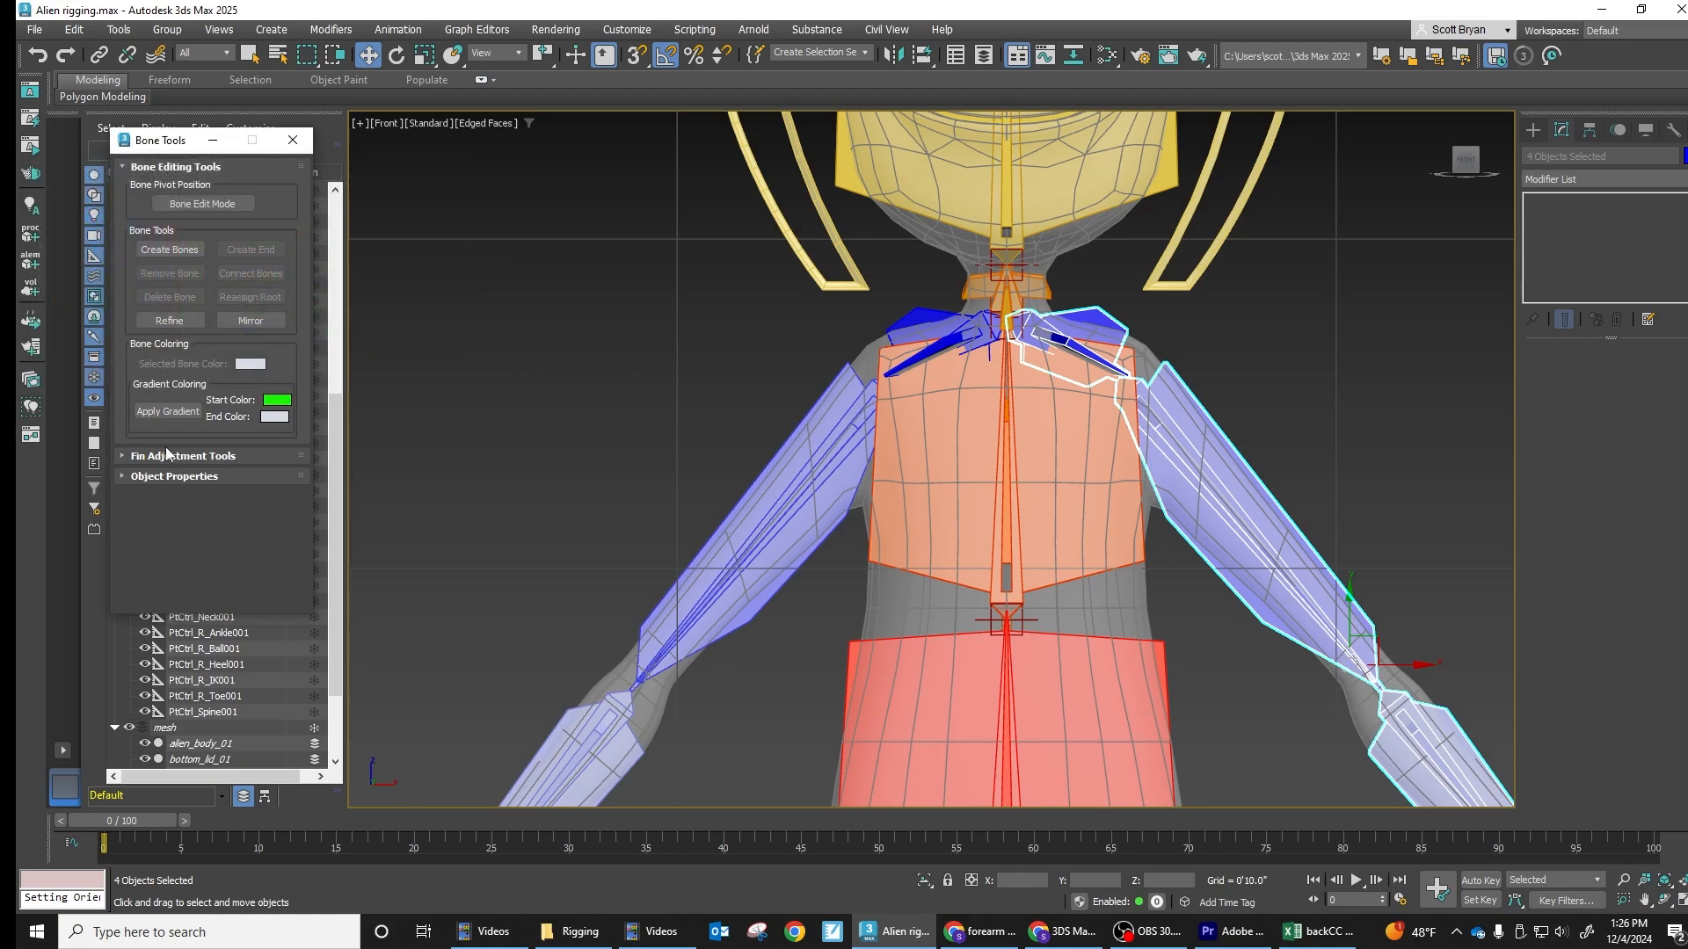
pyautogui.click(165, 412)
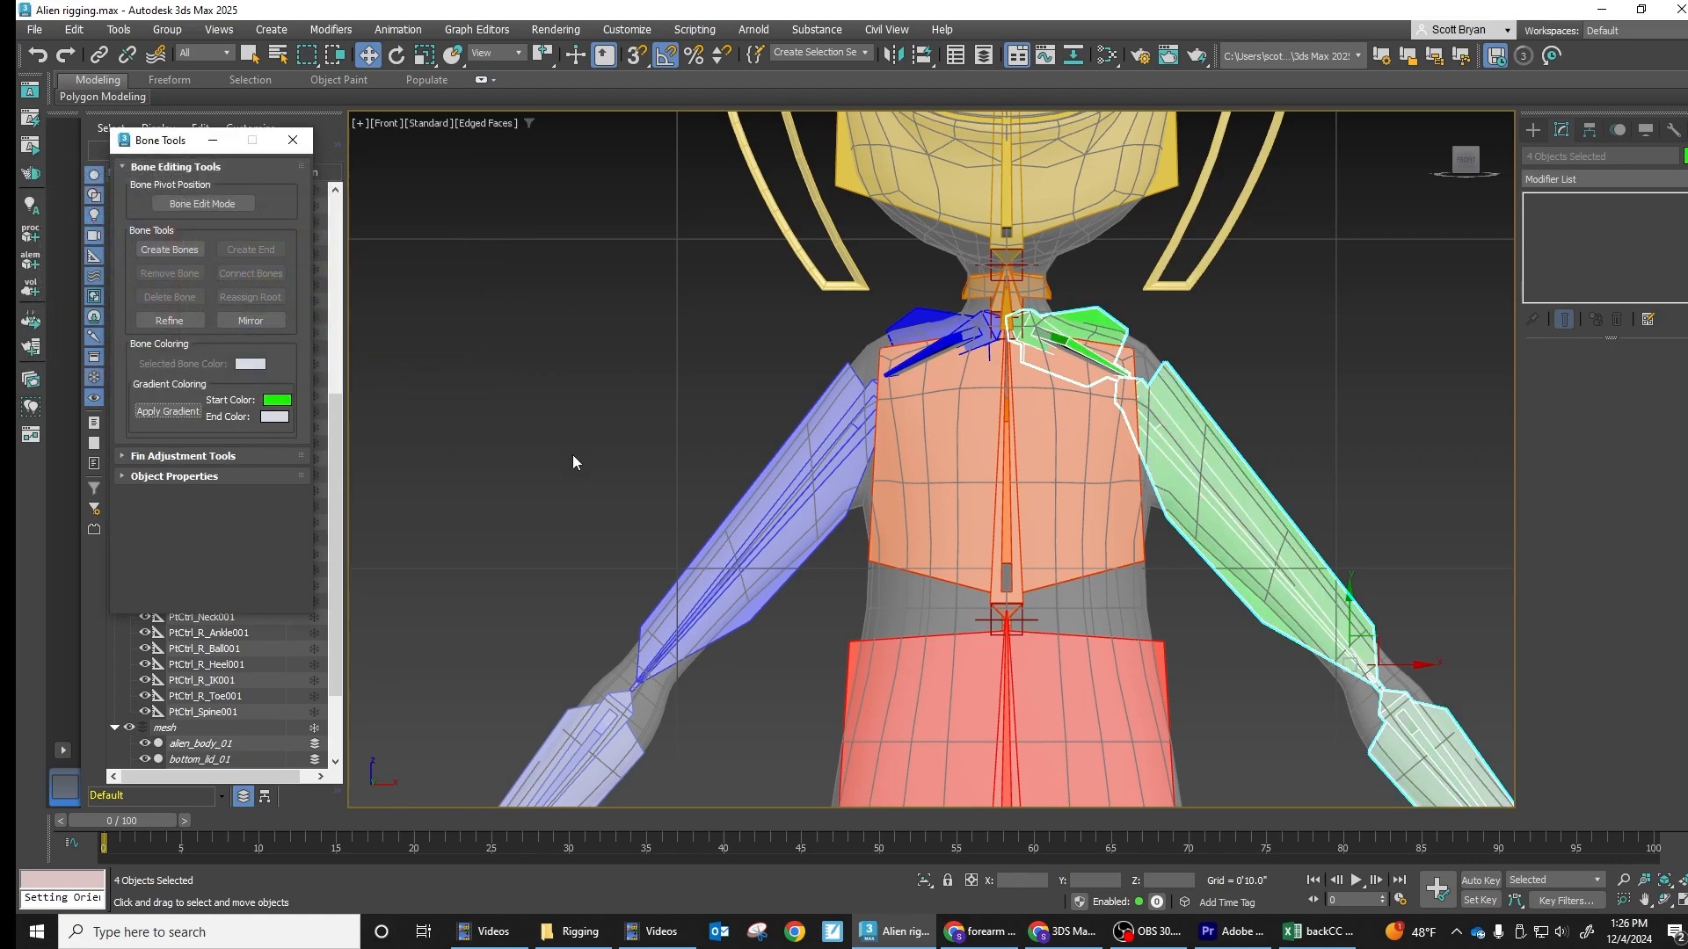
# Rename the mirrored shoulder bone BN_R_Shoulder002 and close Bone Tools
pyautogui.click(1088, 326)
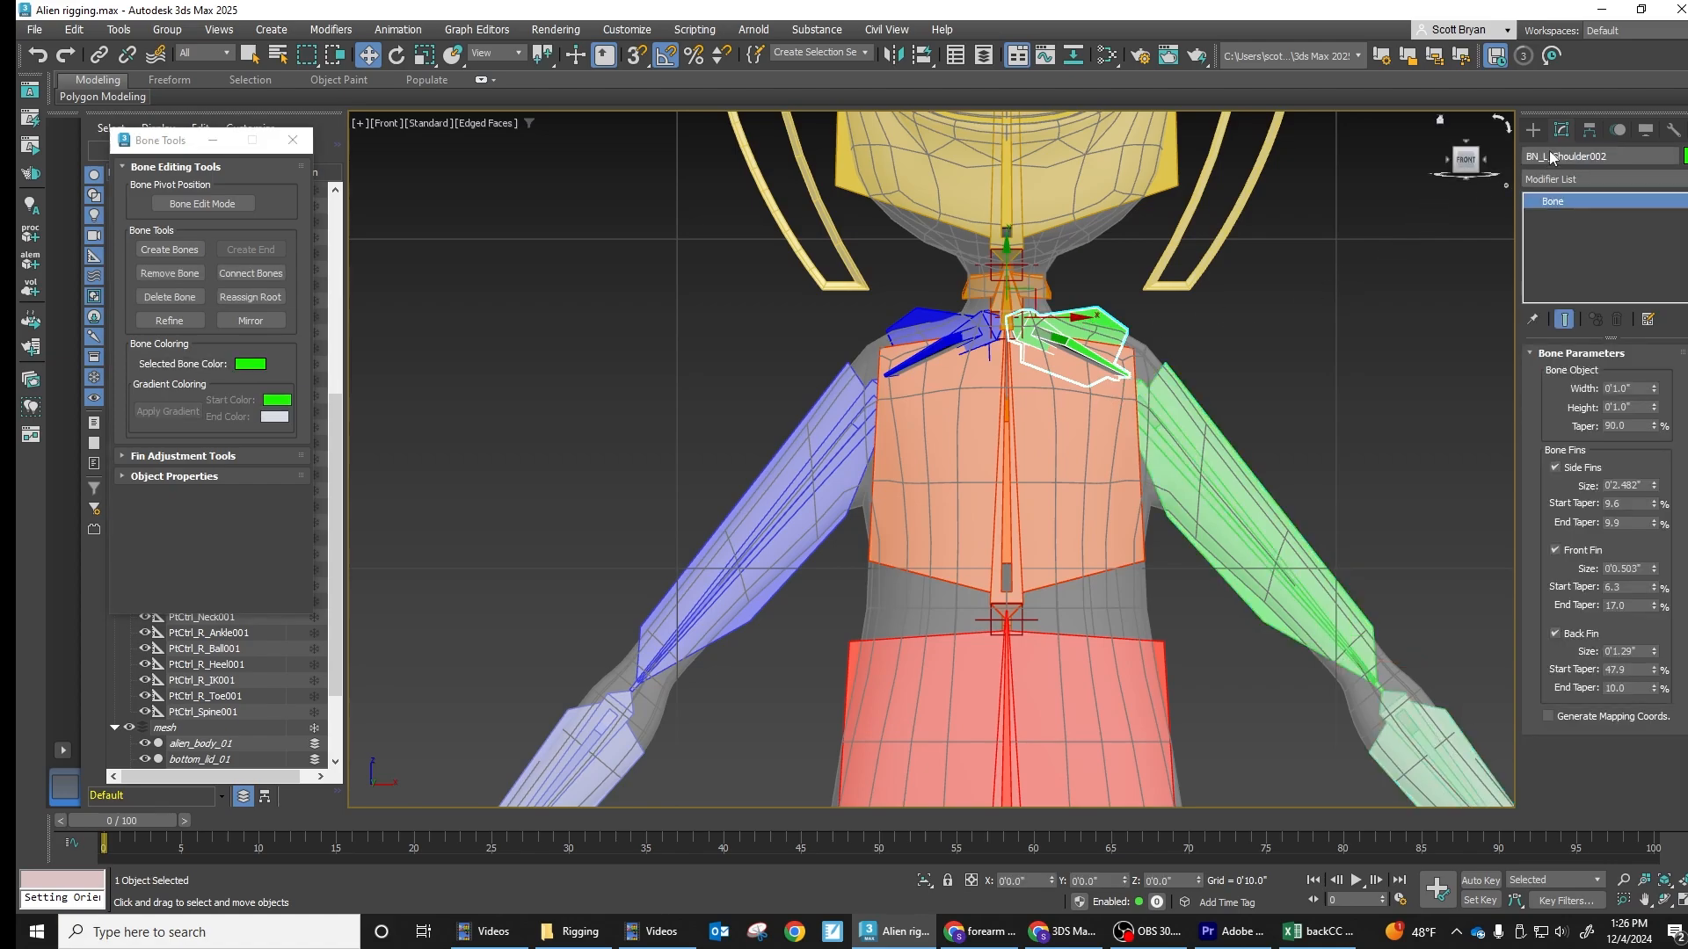
pyautogui.doubleClick(1543, 155)
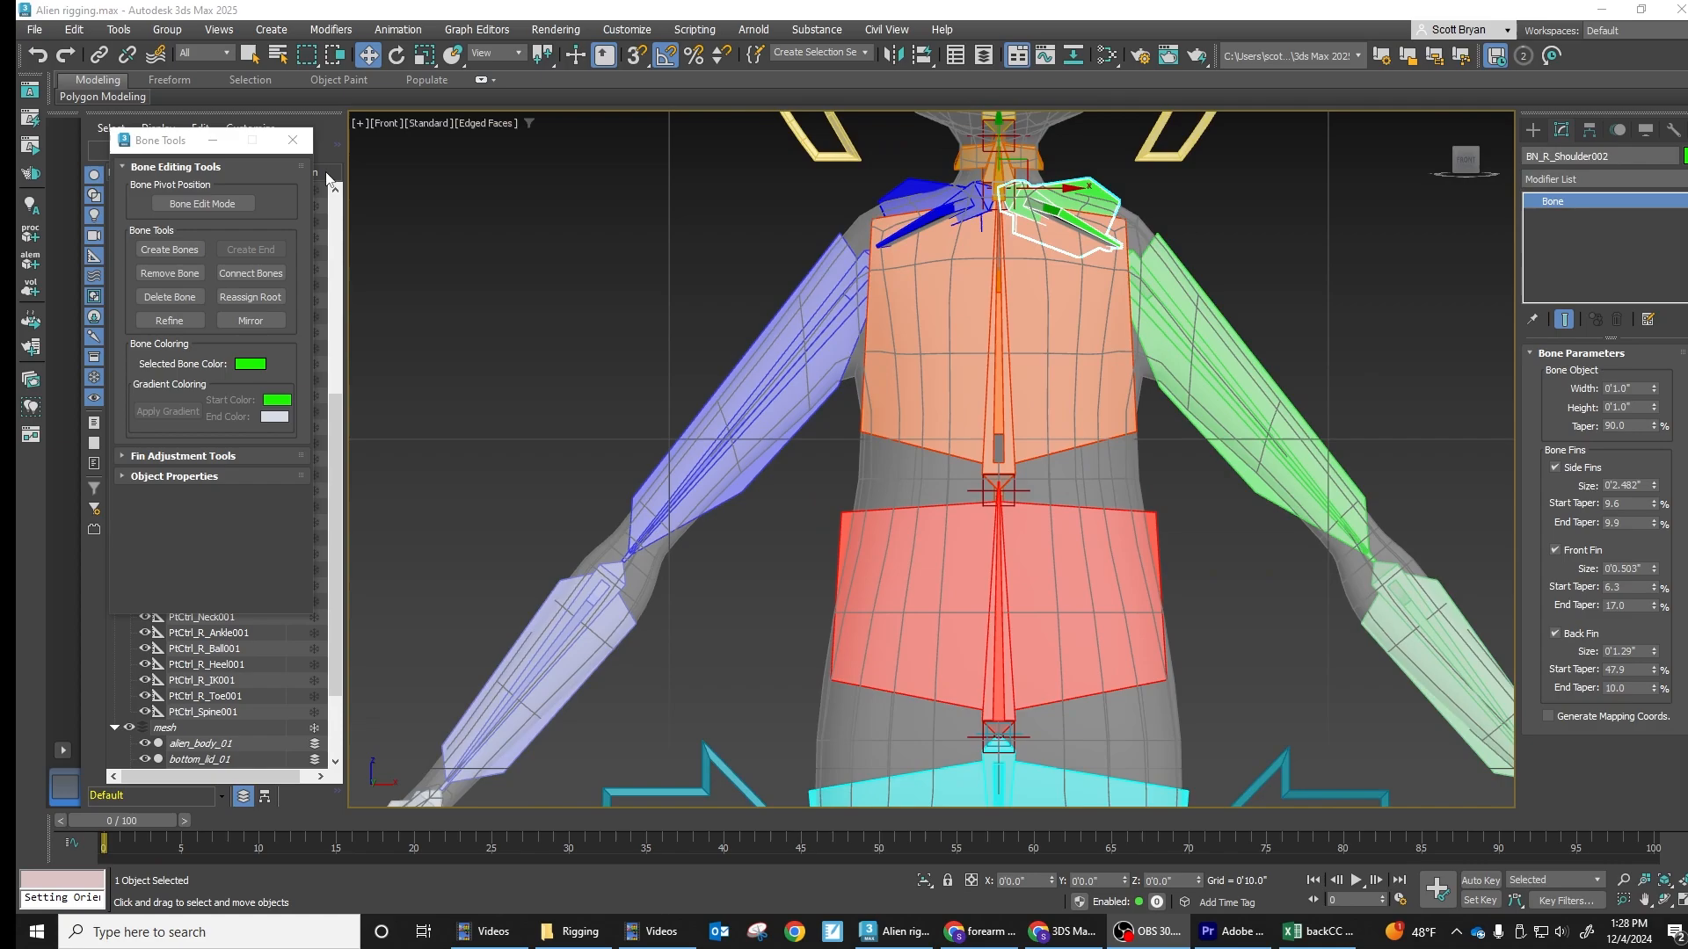
pyautogui.click(293, 140)
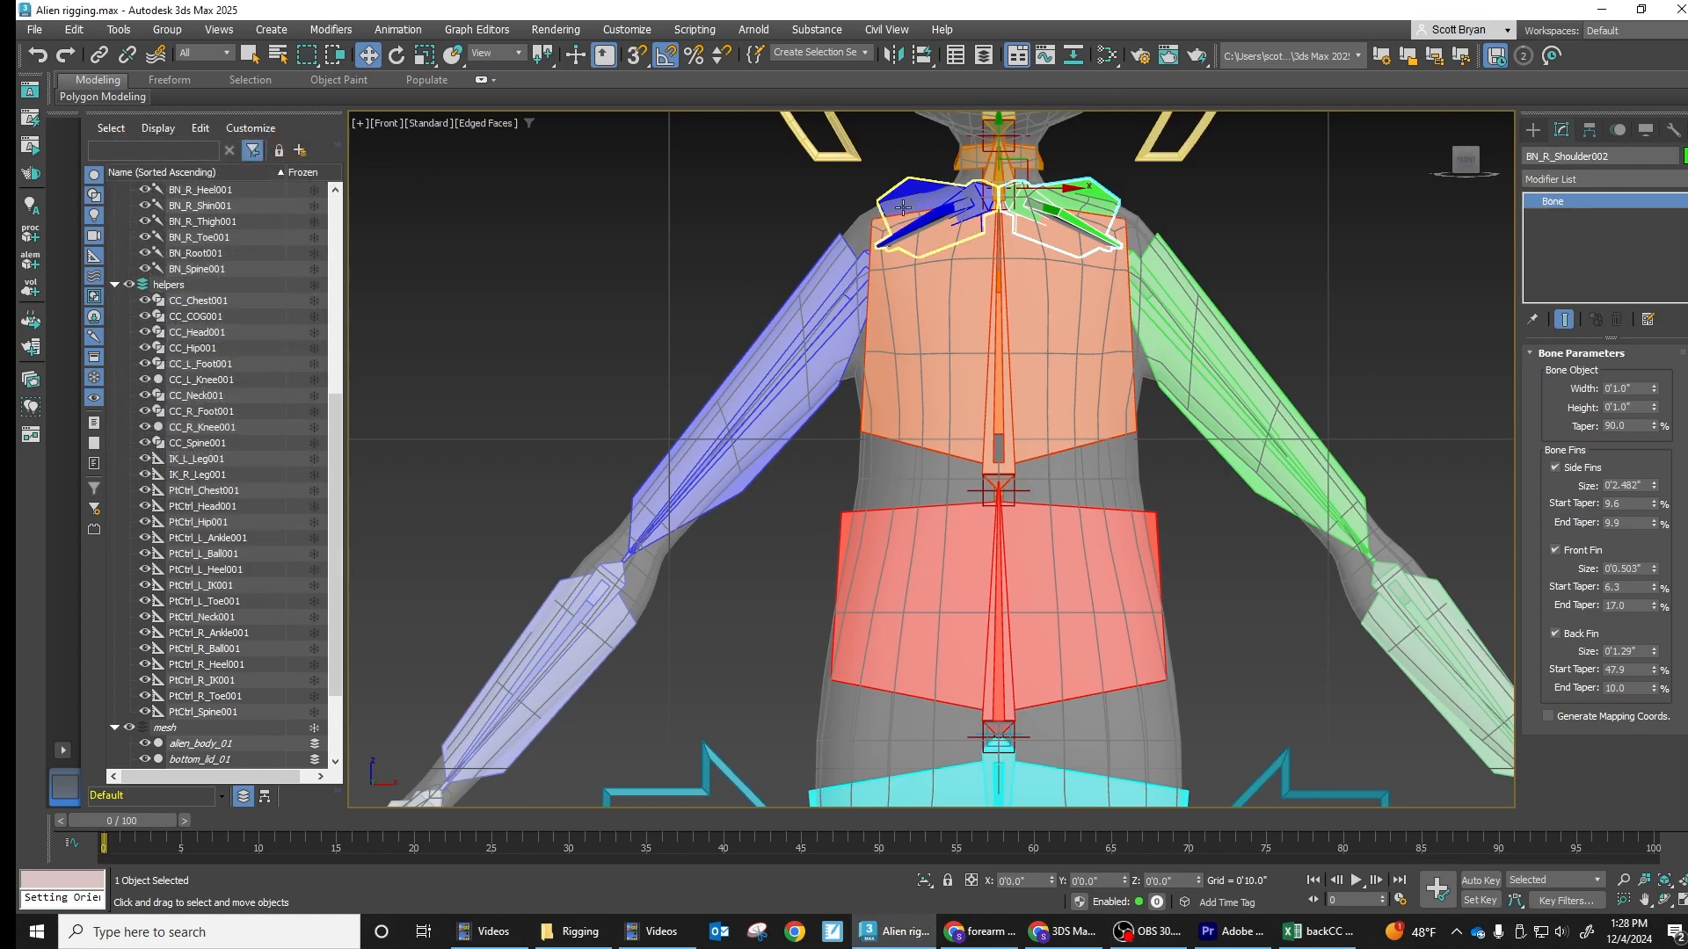
# Set the reference coordinate system to Local and compare the axis directions of the right and left shoulder bones
pyautogui.click(501, 54)
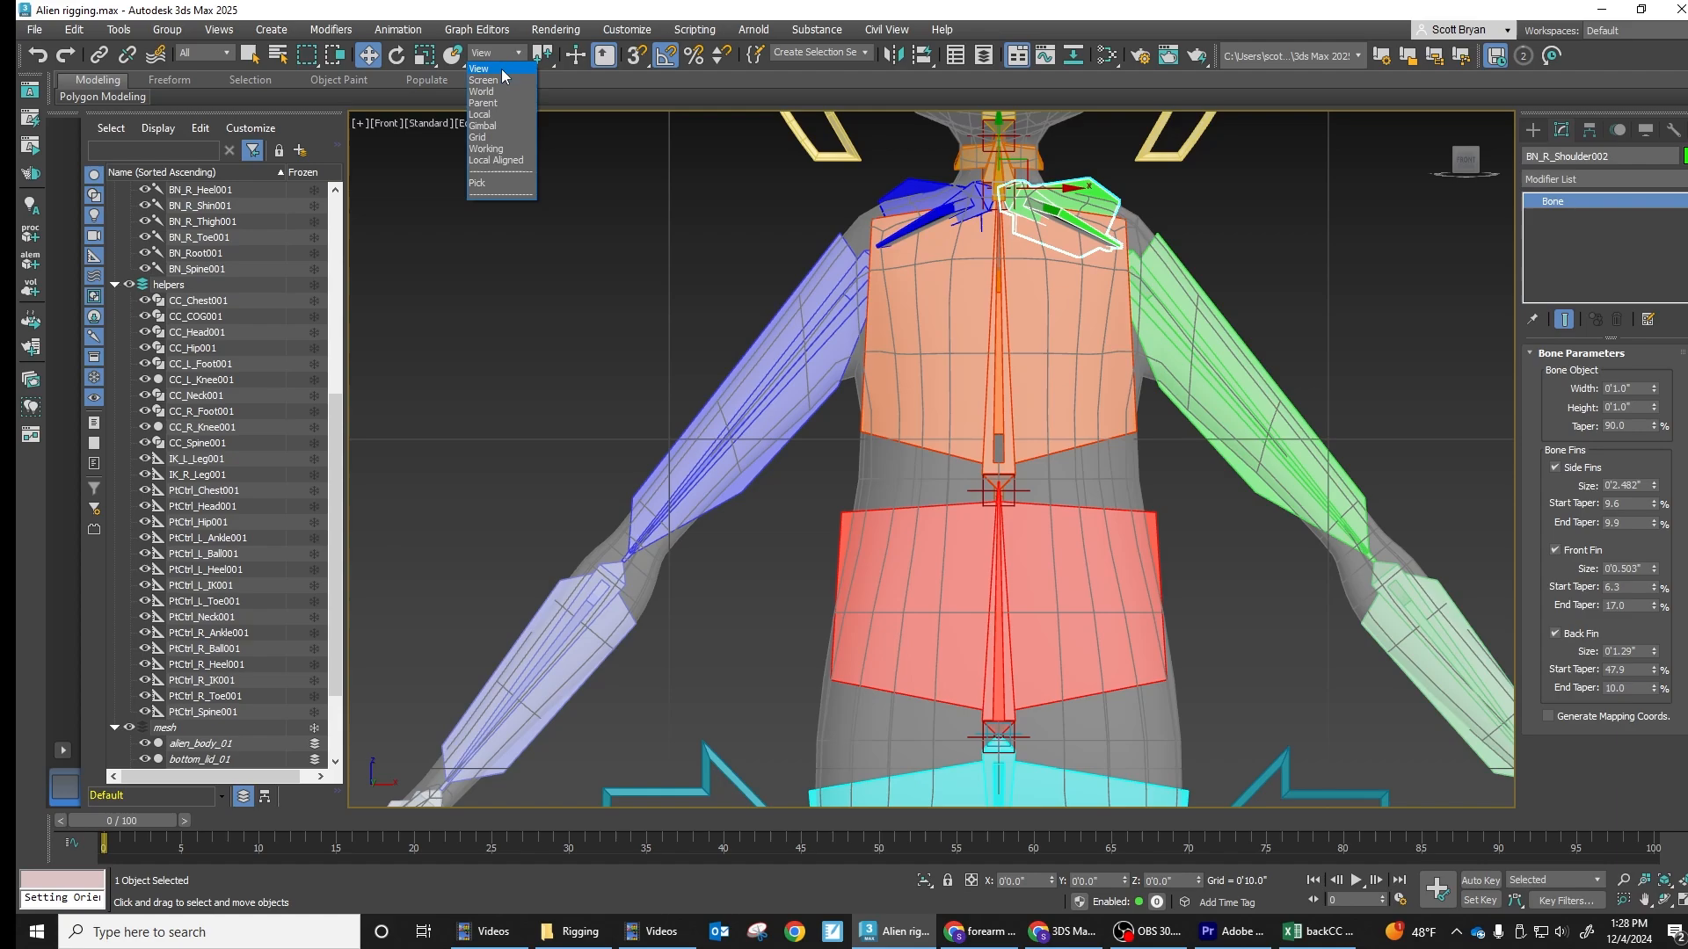
pyautogui.click(493, 115)
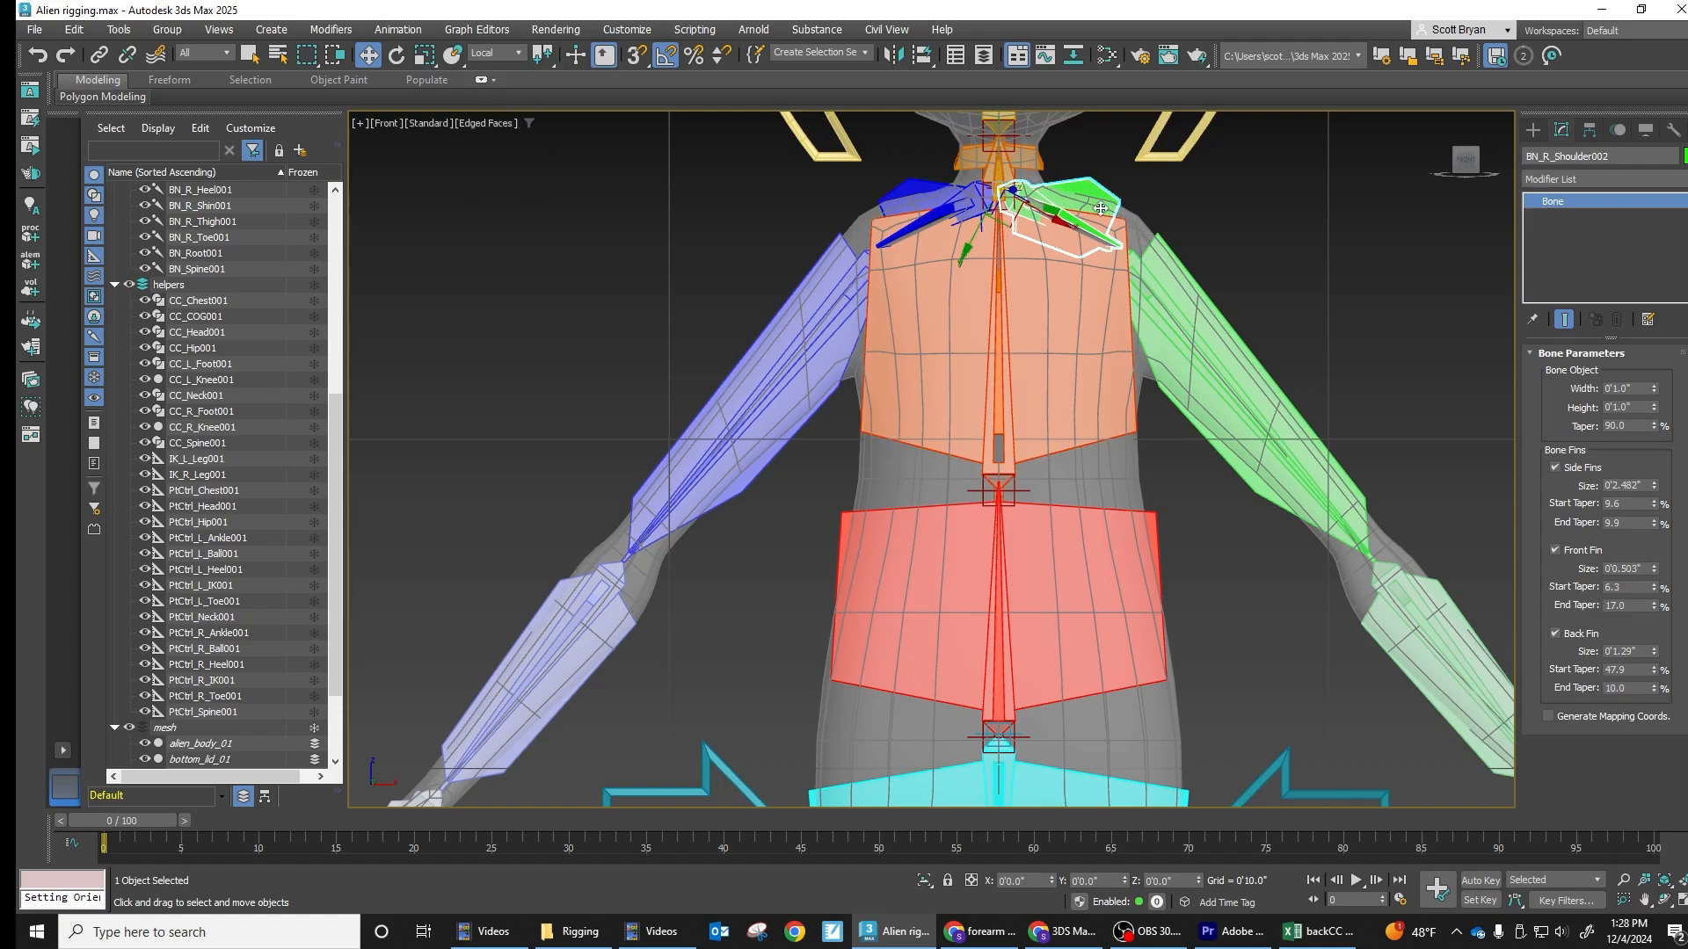
pyautogui.scroll(4, 1053, 219)
pyautogui.click(855, 179)
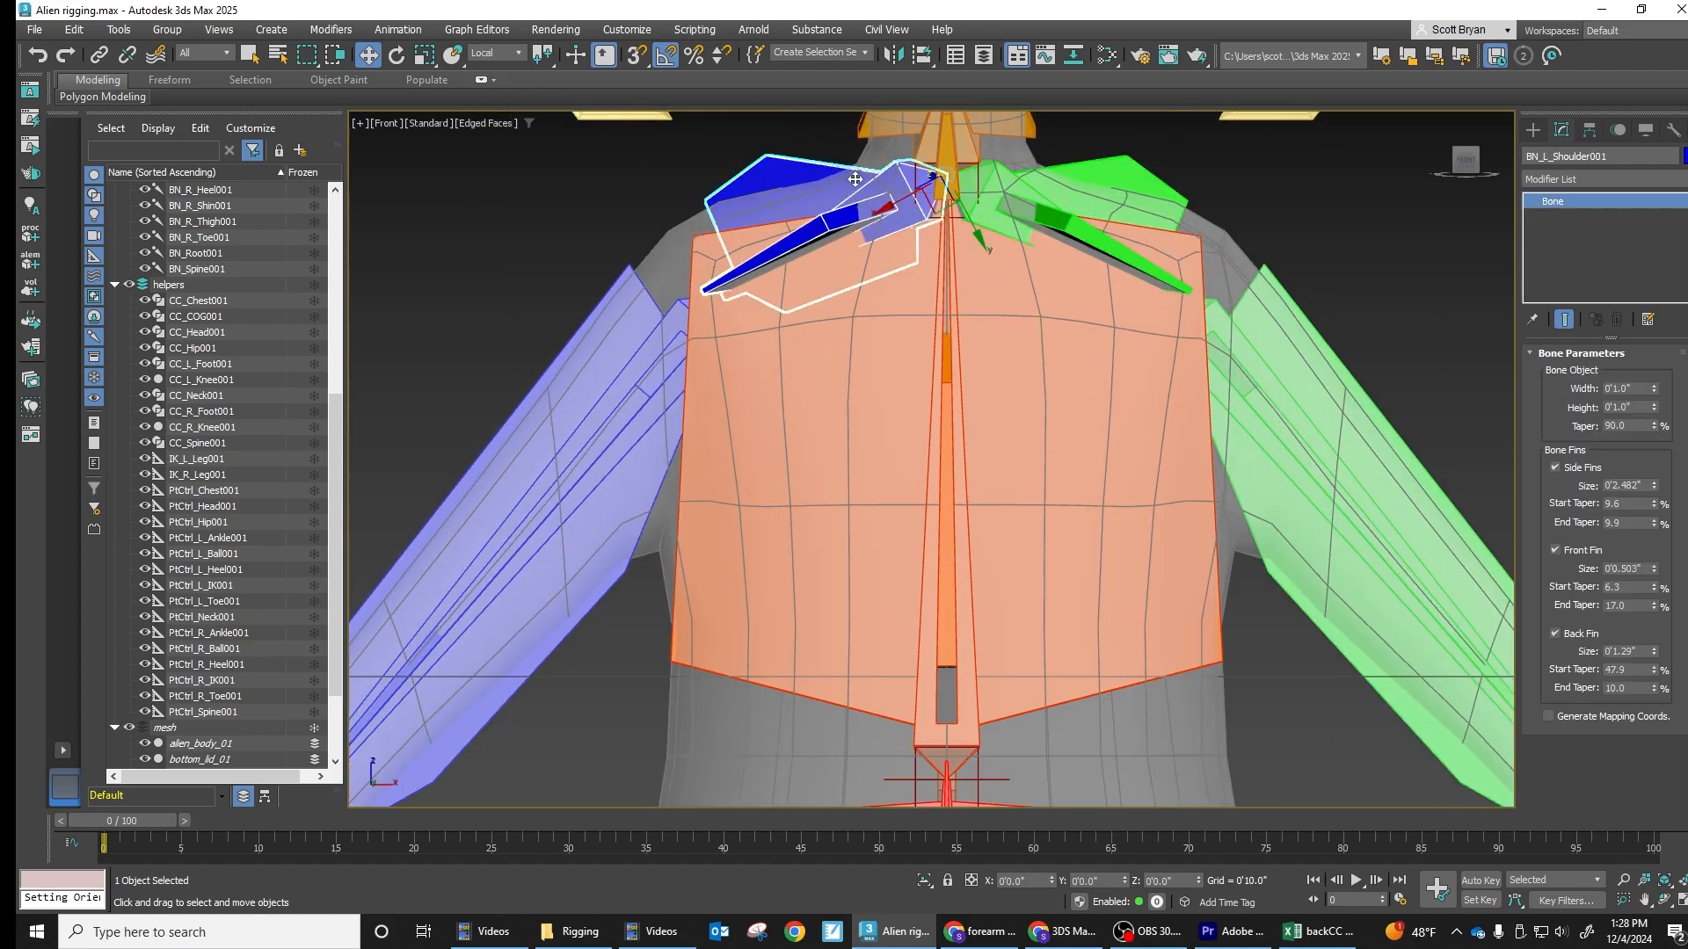
# Compare the local axis directions of both shoulder bones again and check those of the right bicep bone
pyautogui.click(1022, 183)
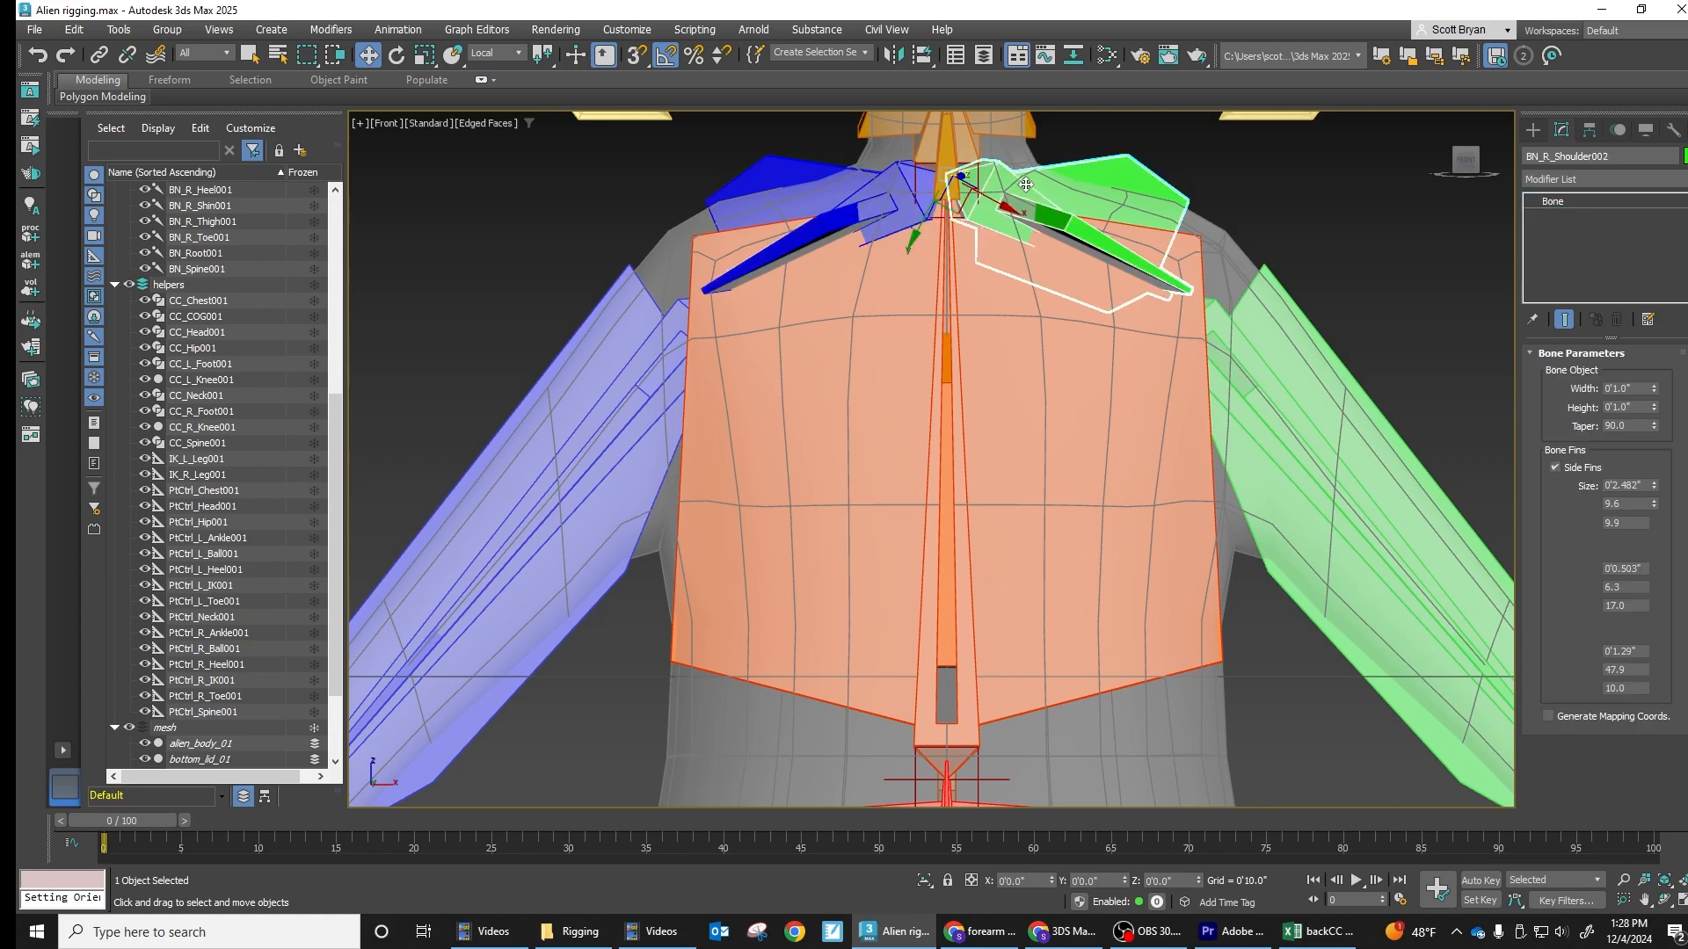
pyautogui.click(831, 182)
pyautogui.click(1062, 182)
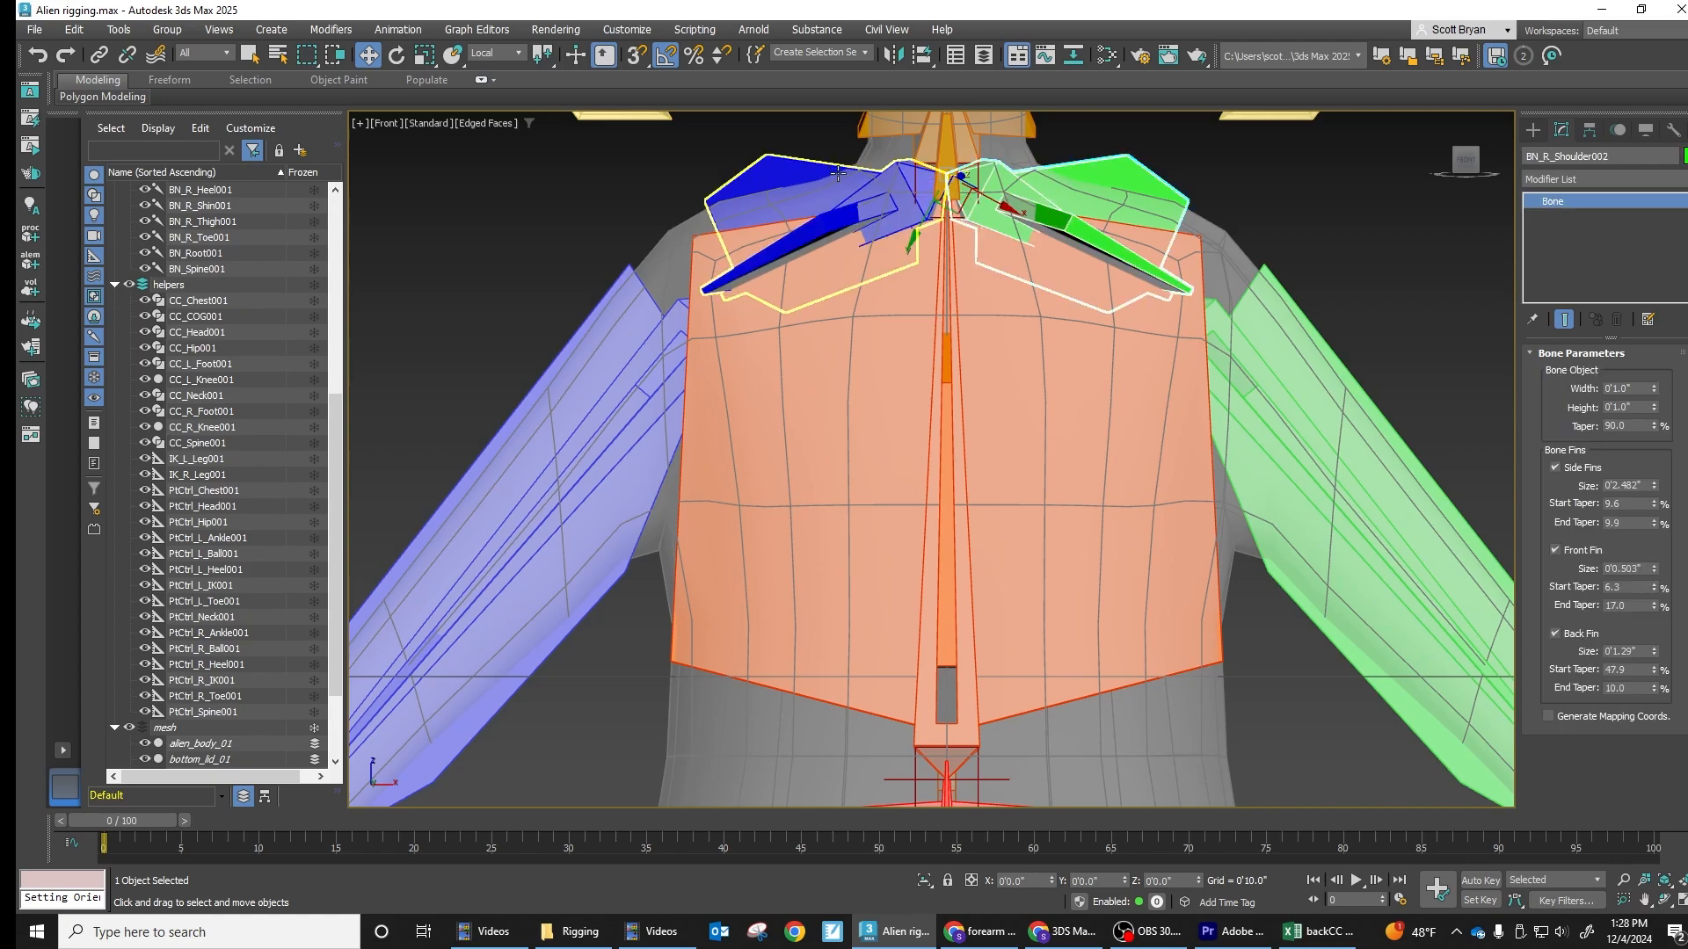
pyautogui.click(802, 179)
pyautogui.click(1292, 354)
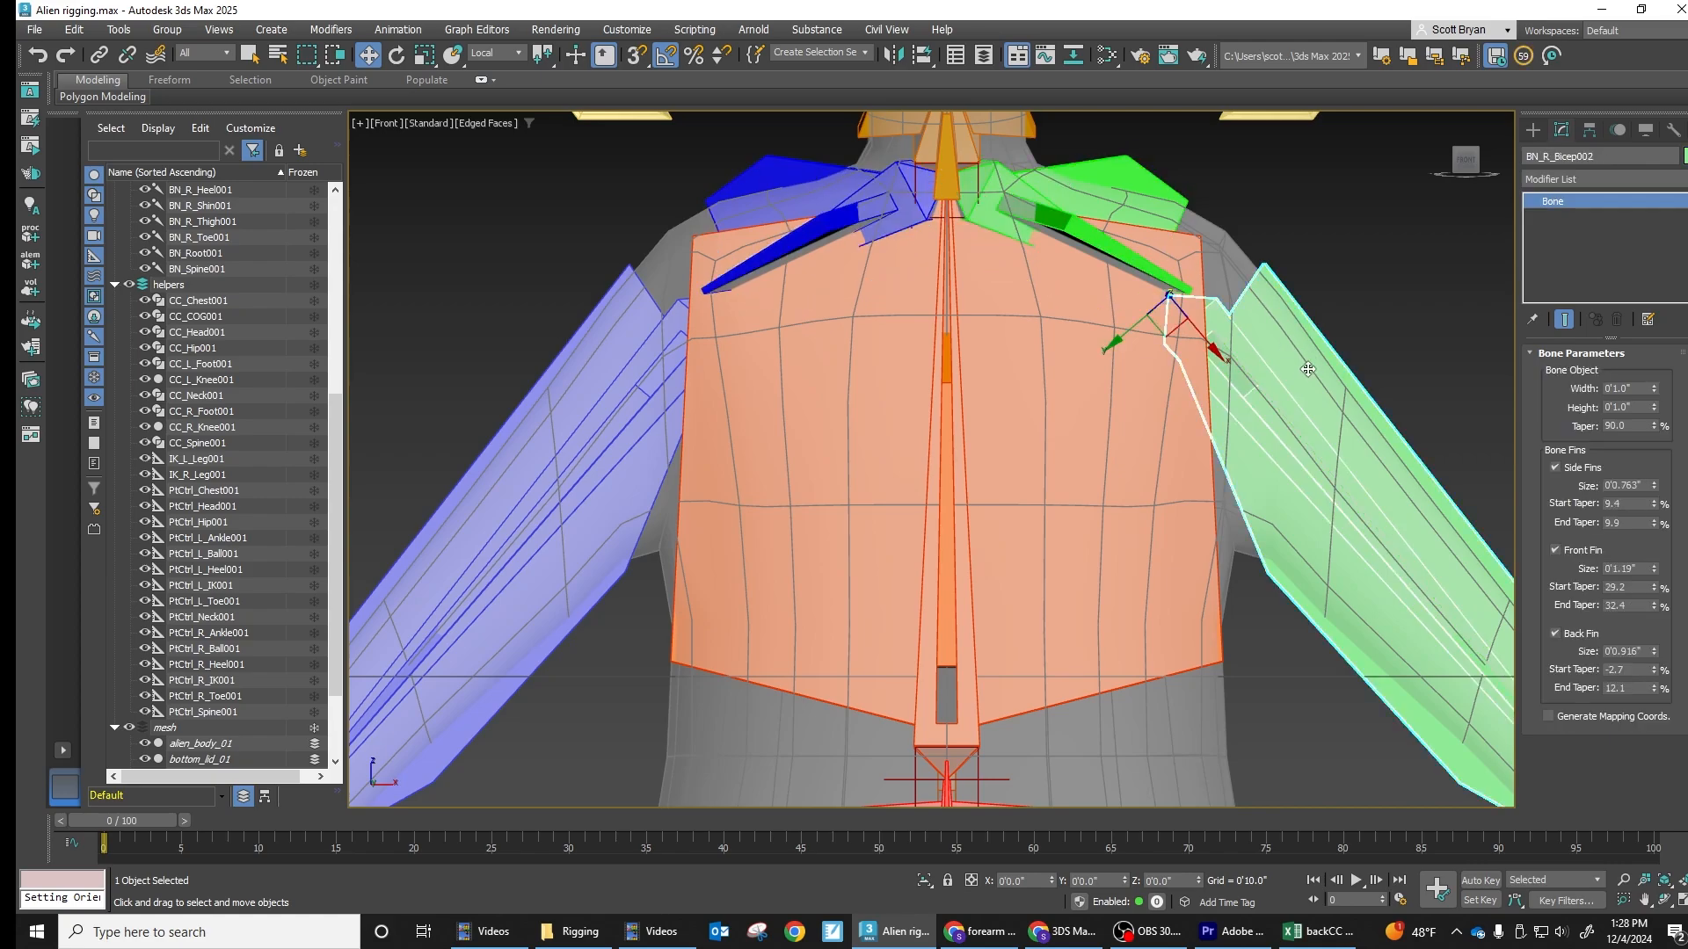
# Inspect both complete arm chains and the shoulder area from the front, comparing the left and right sides
pyautogui.scroll(-6, 1254, 475)
pyautogui.moveTo(1254, 484); pyautogui.dragTo(1102, 264, button='middle')
pyautogui.scroll(-2, 1104, 281)
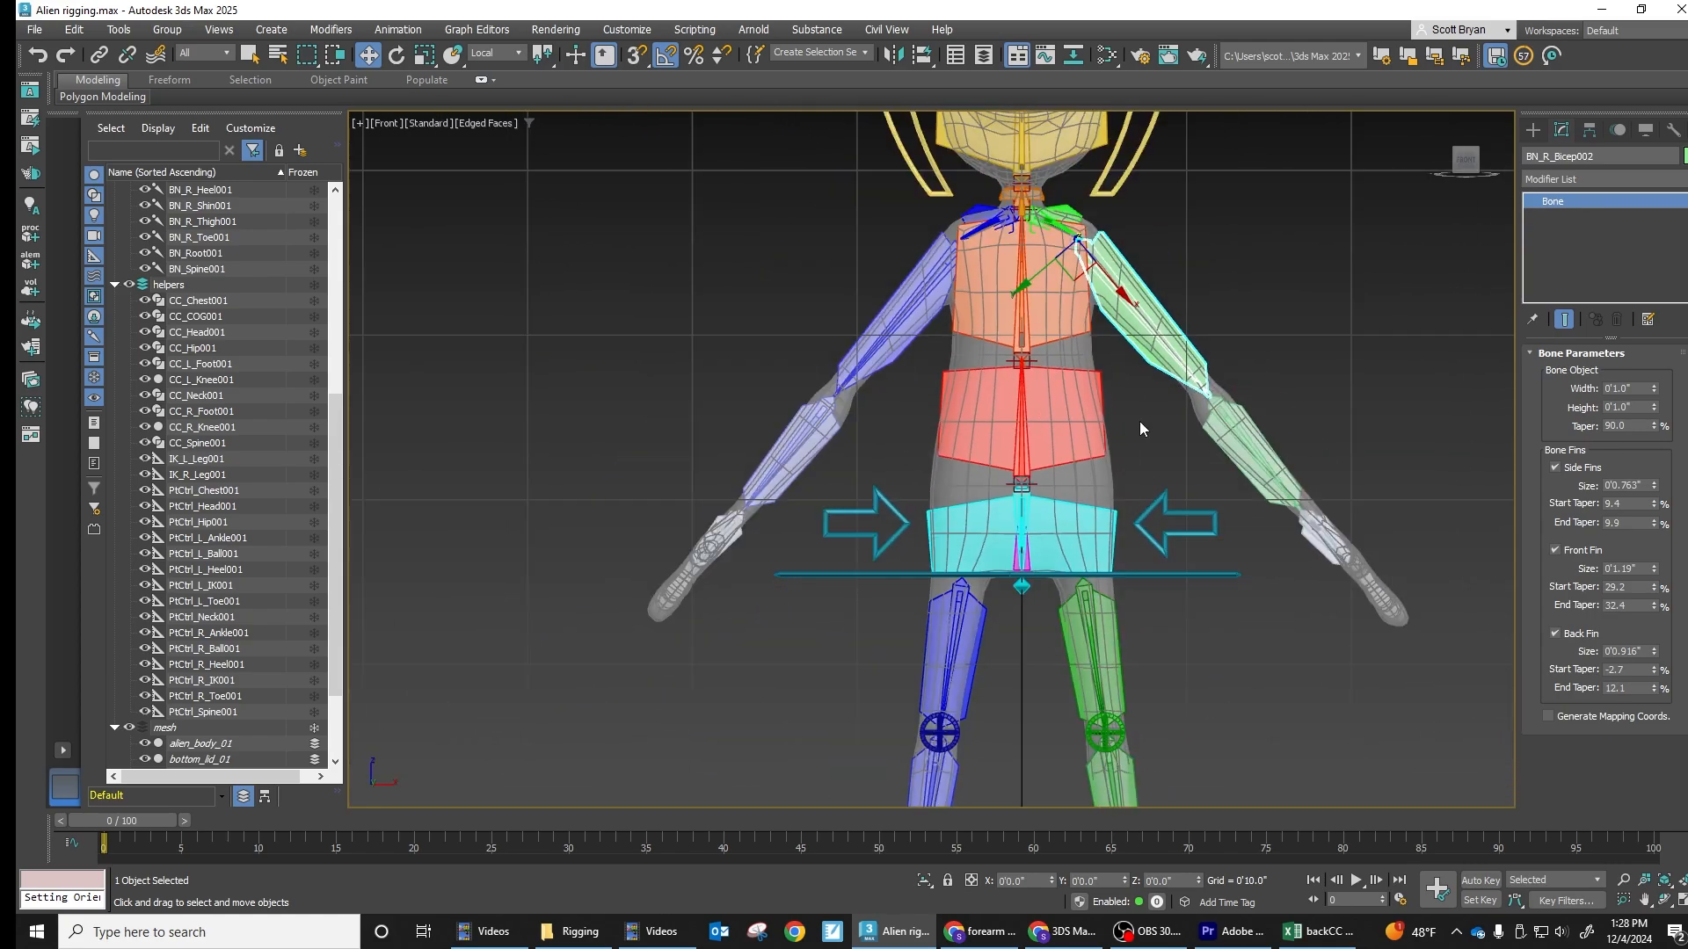
pyautogui.moveTo(1166, 425); pyautogui.dragTo(1192, 563, button='middle')
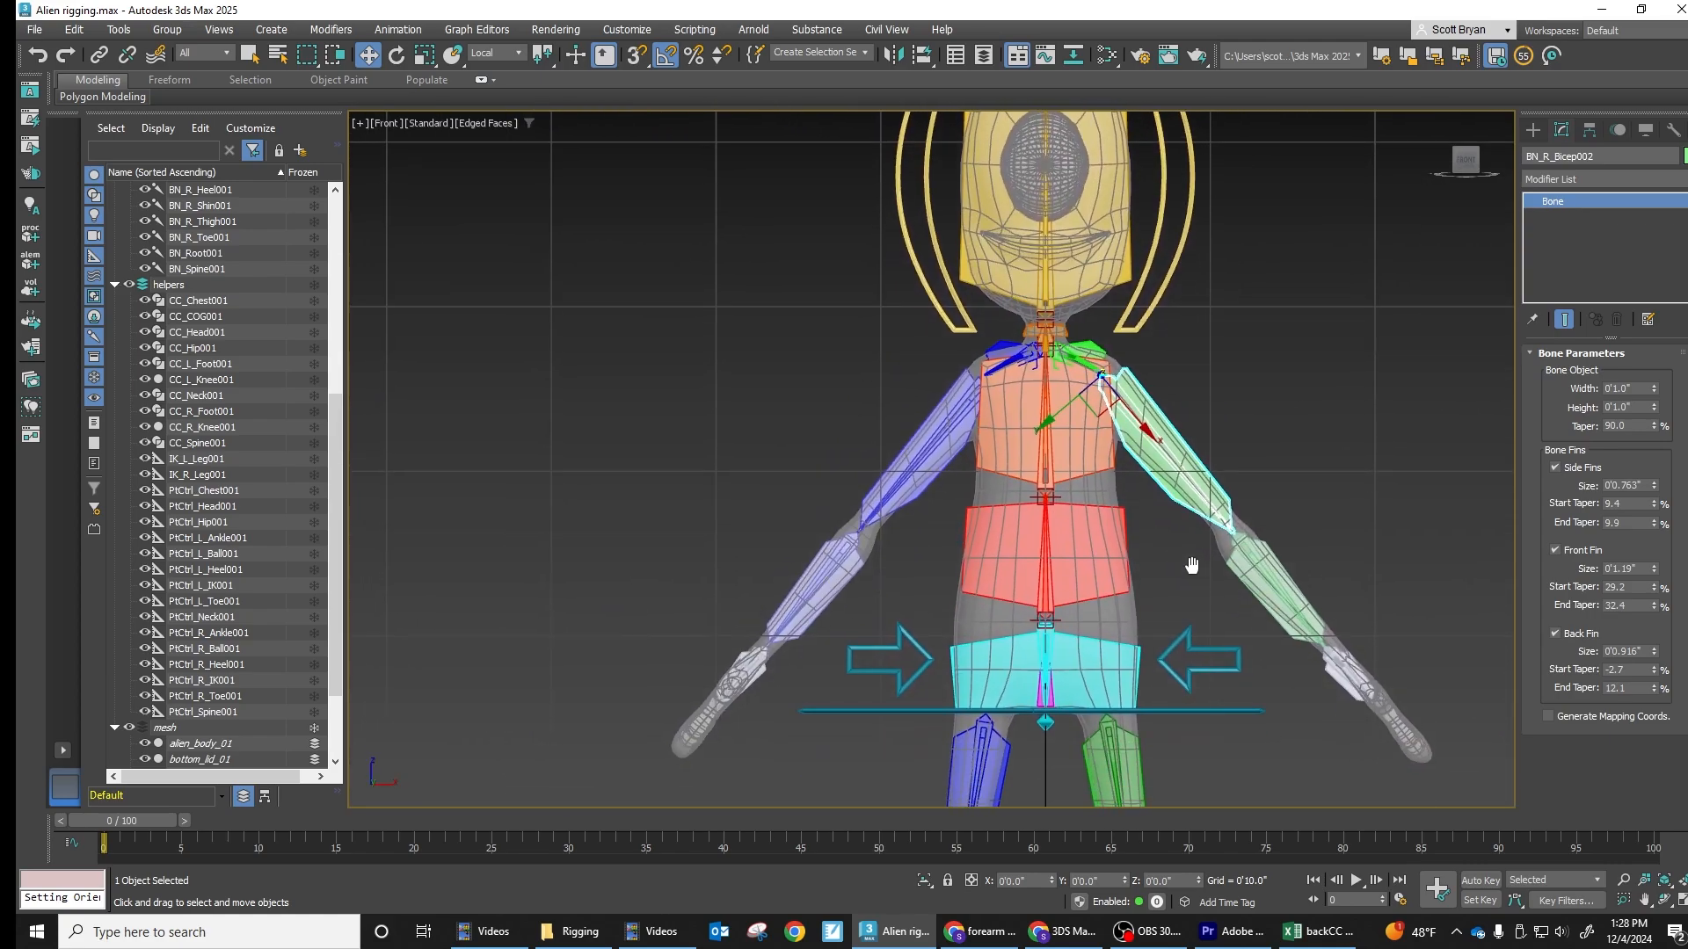
pyautogui.scroll(2, 890, 498)
pyautogui.scroll(2, 907, 381)
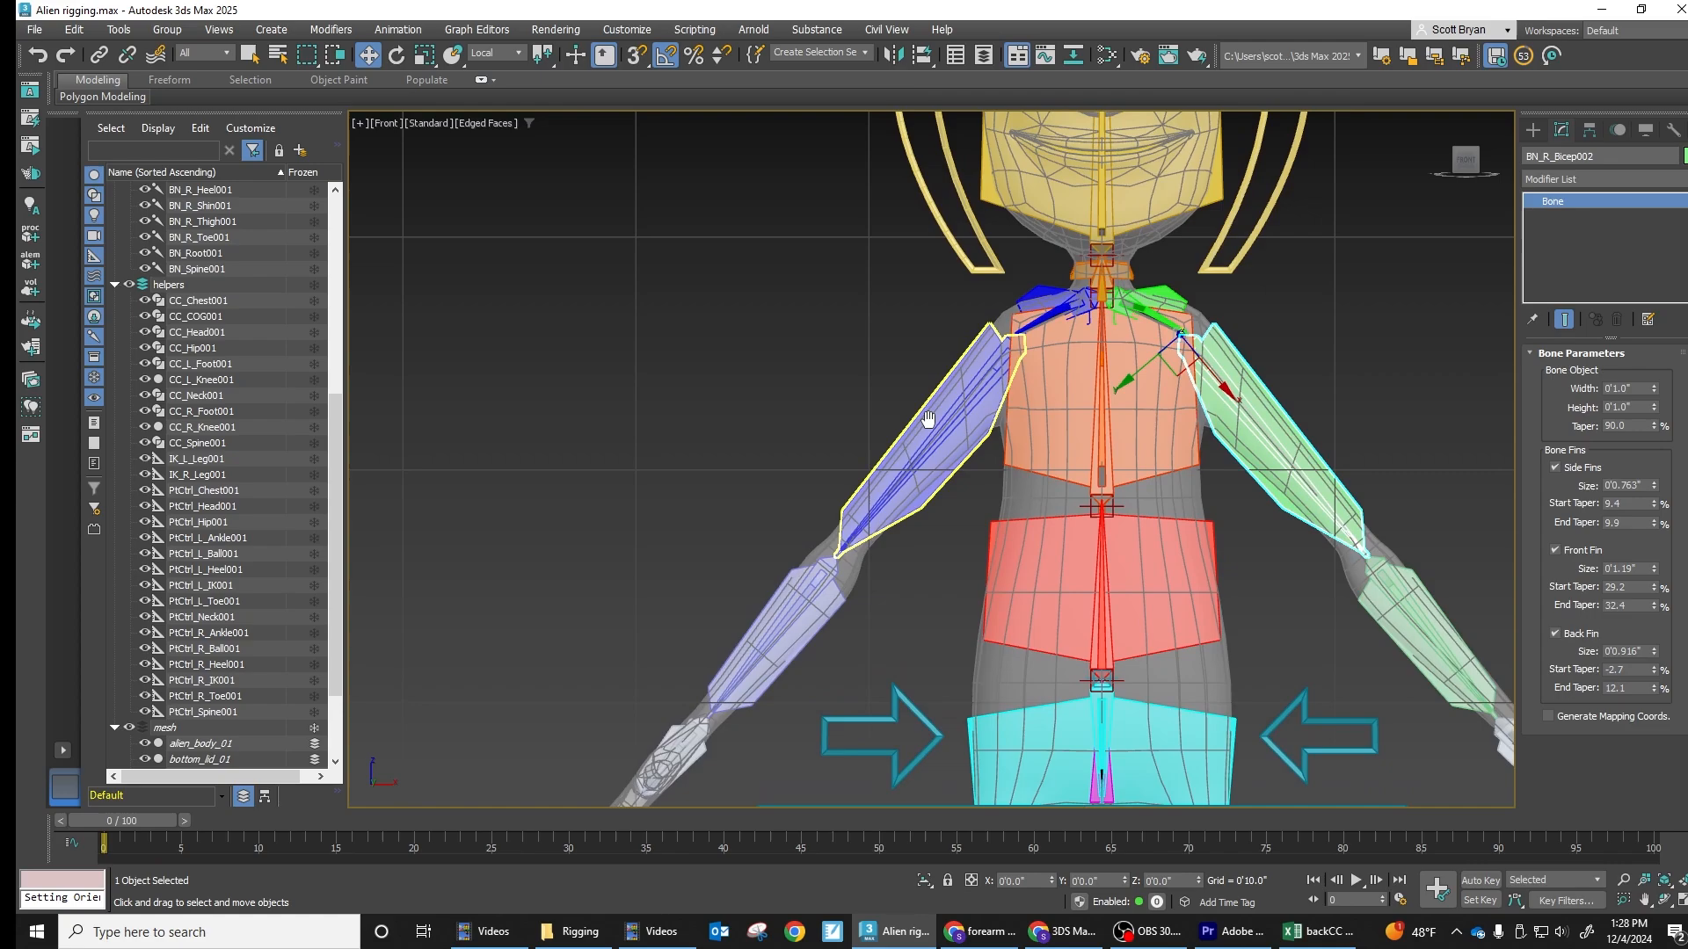
pyautogui.scroll(2, 959, 309)
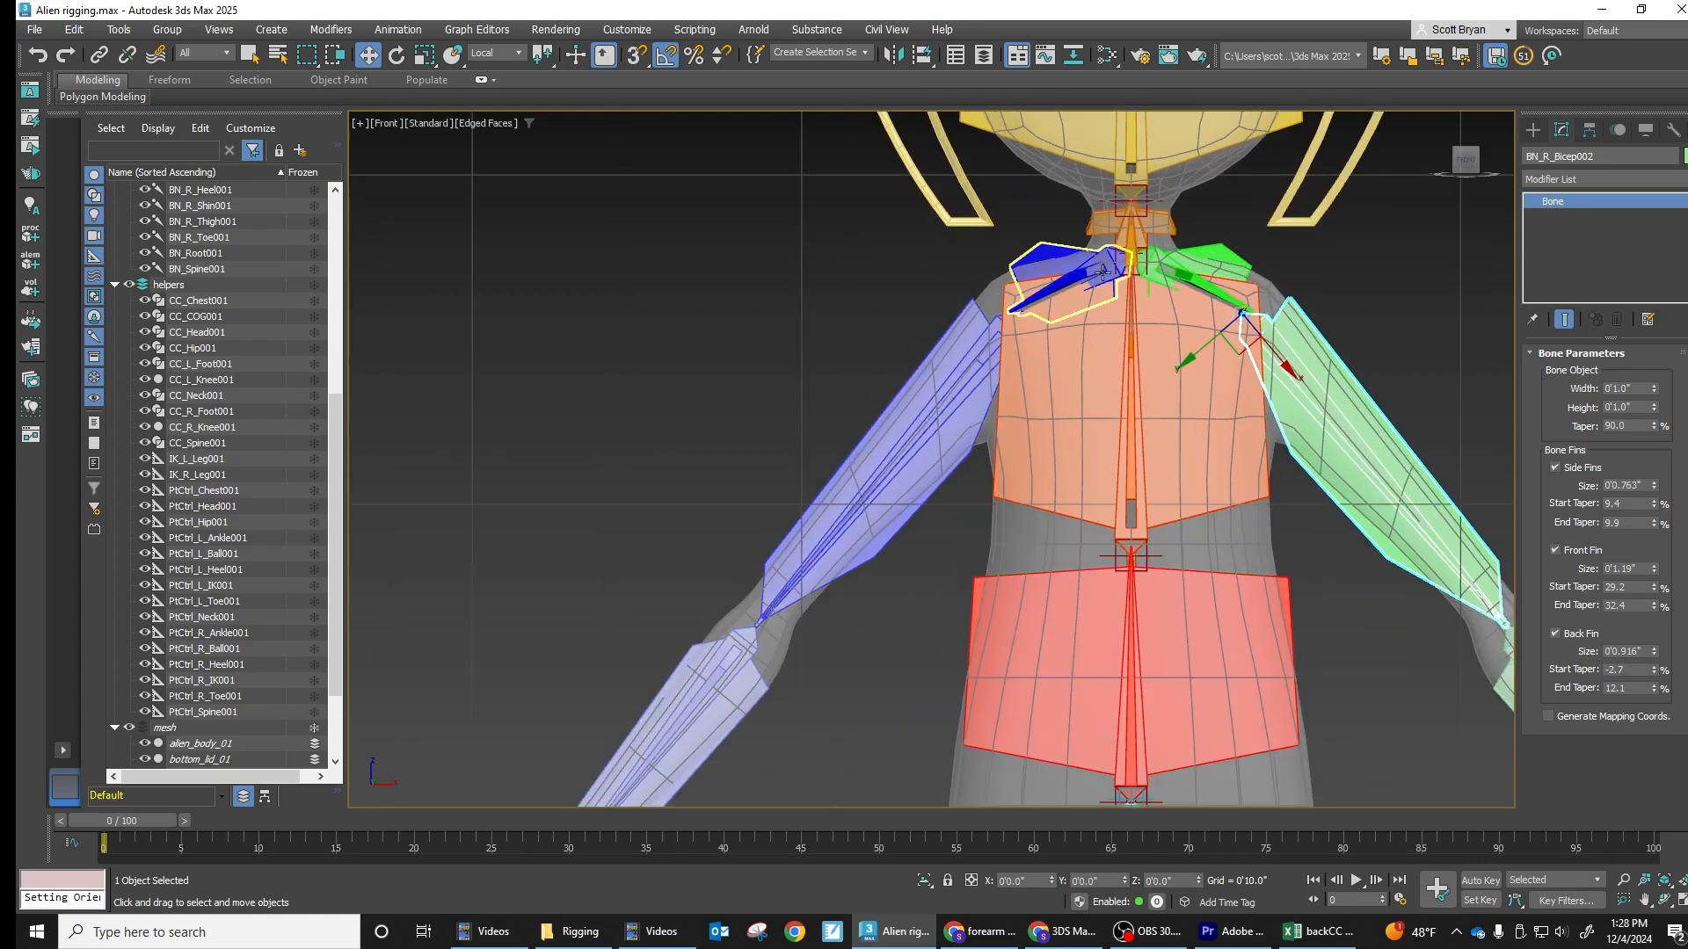
pyautogui.scroll(3, 1109, 259)
pyautogui.scroll(2, 1143, 281)
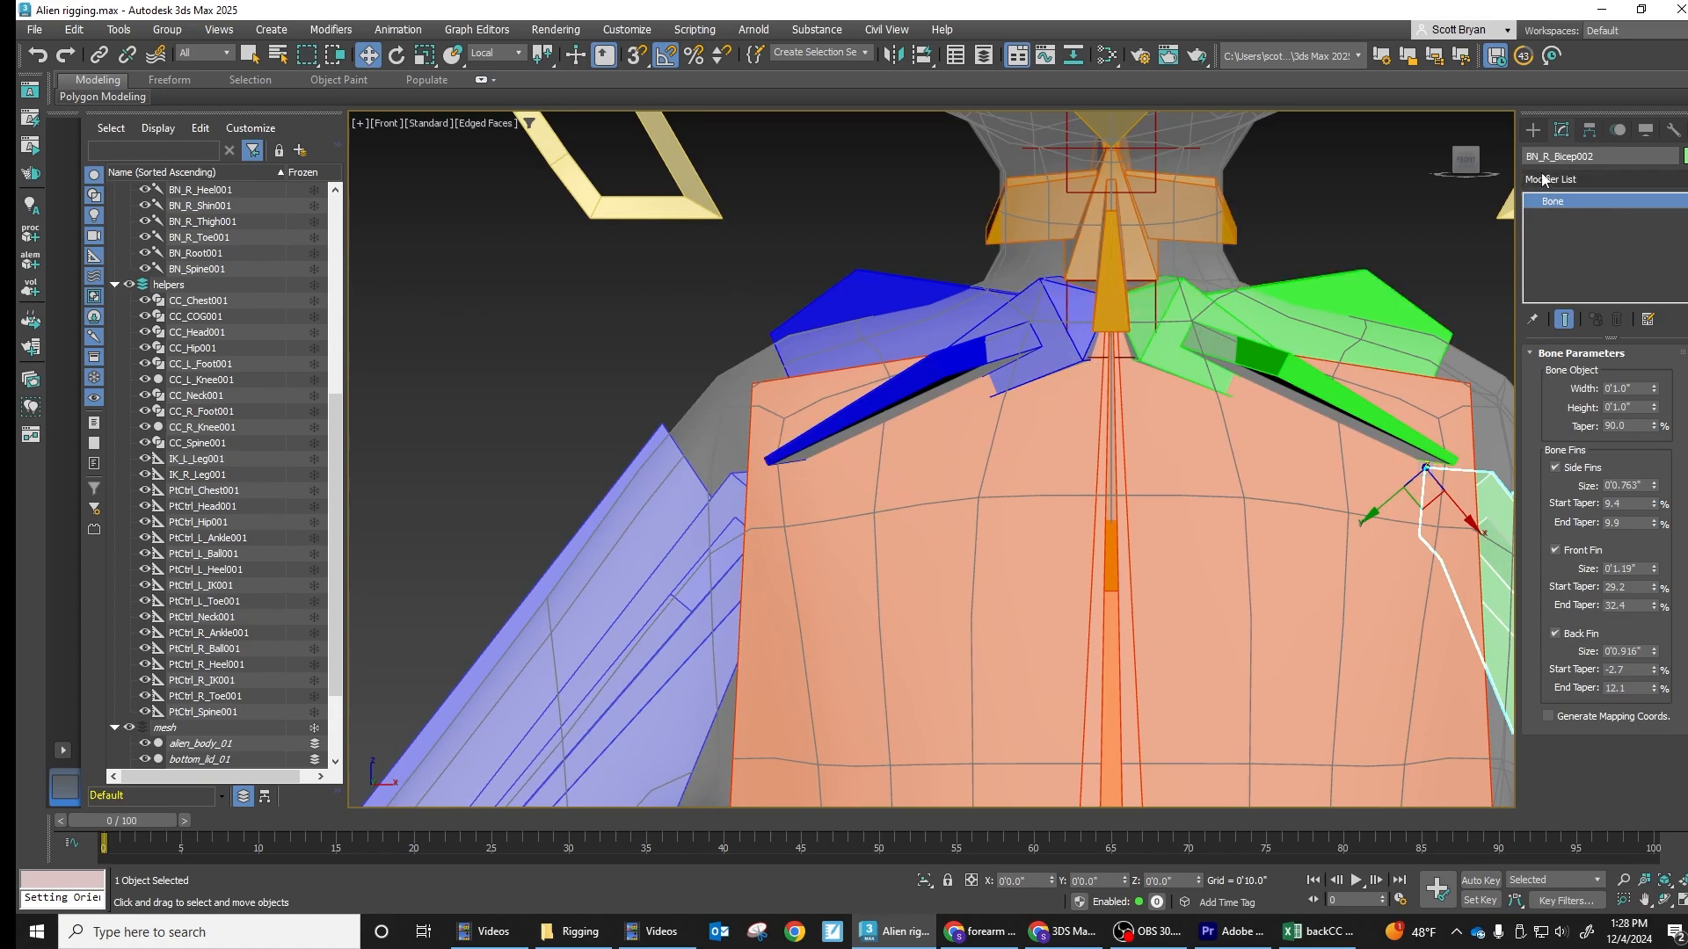
# Create a Point helper displayed as a cross and box, just above the left shoulder bone
pyautogui.click(1533, 129)
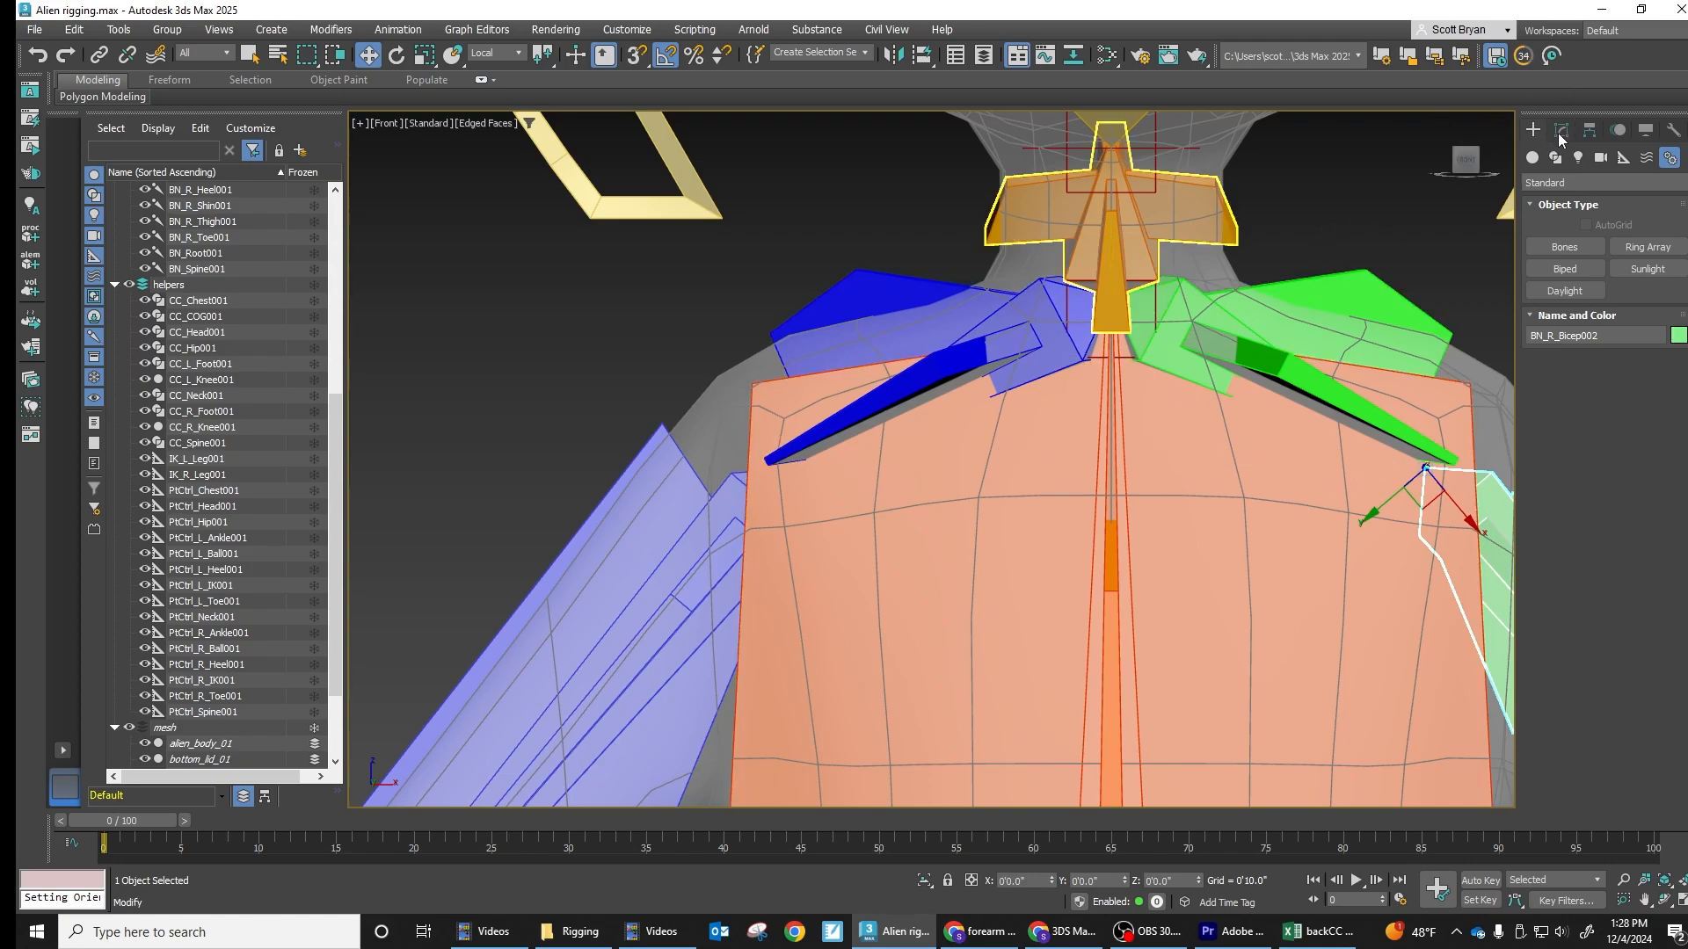
pyautogui.click(1623, 159)
pyautogui.click(1573, 312)
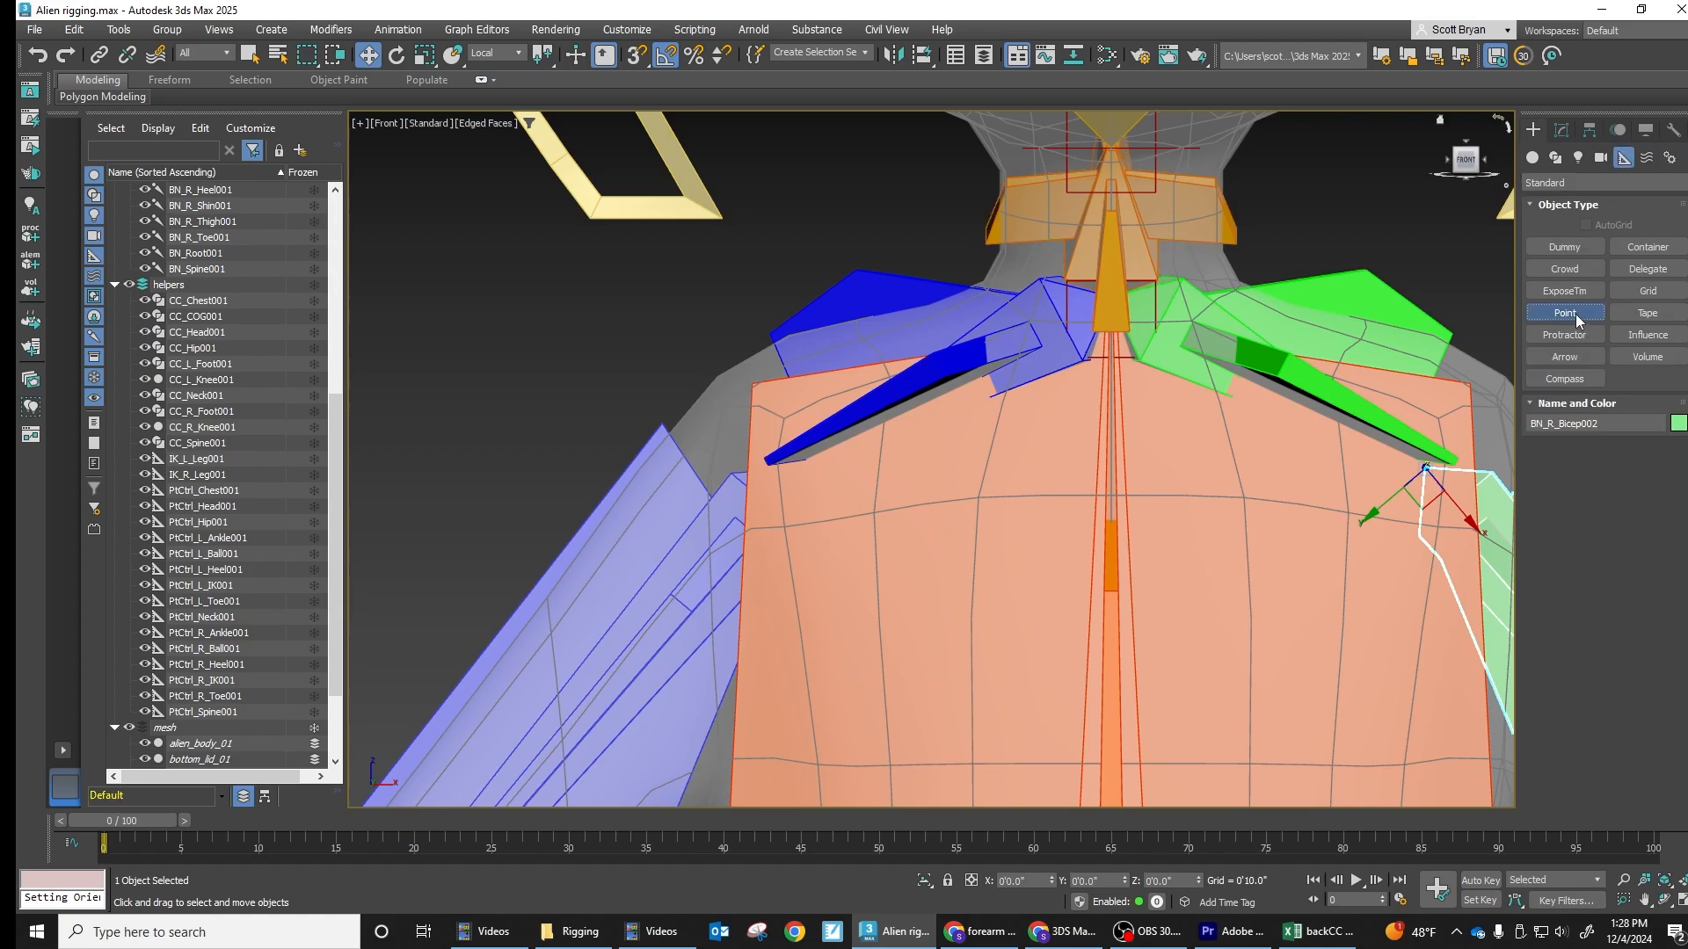
pyautogui.click(840, 207)
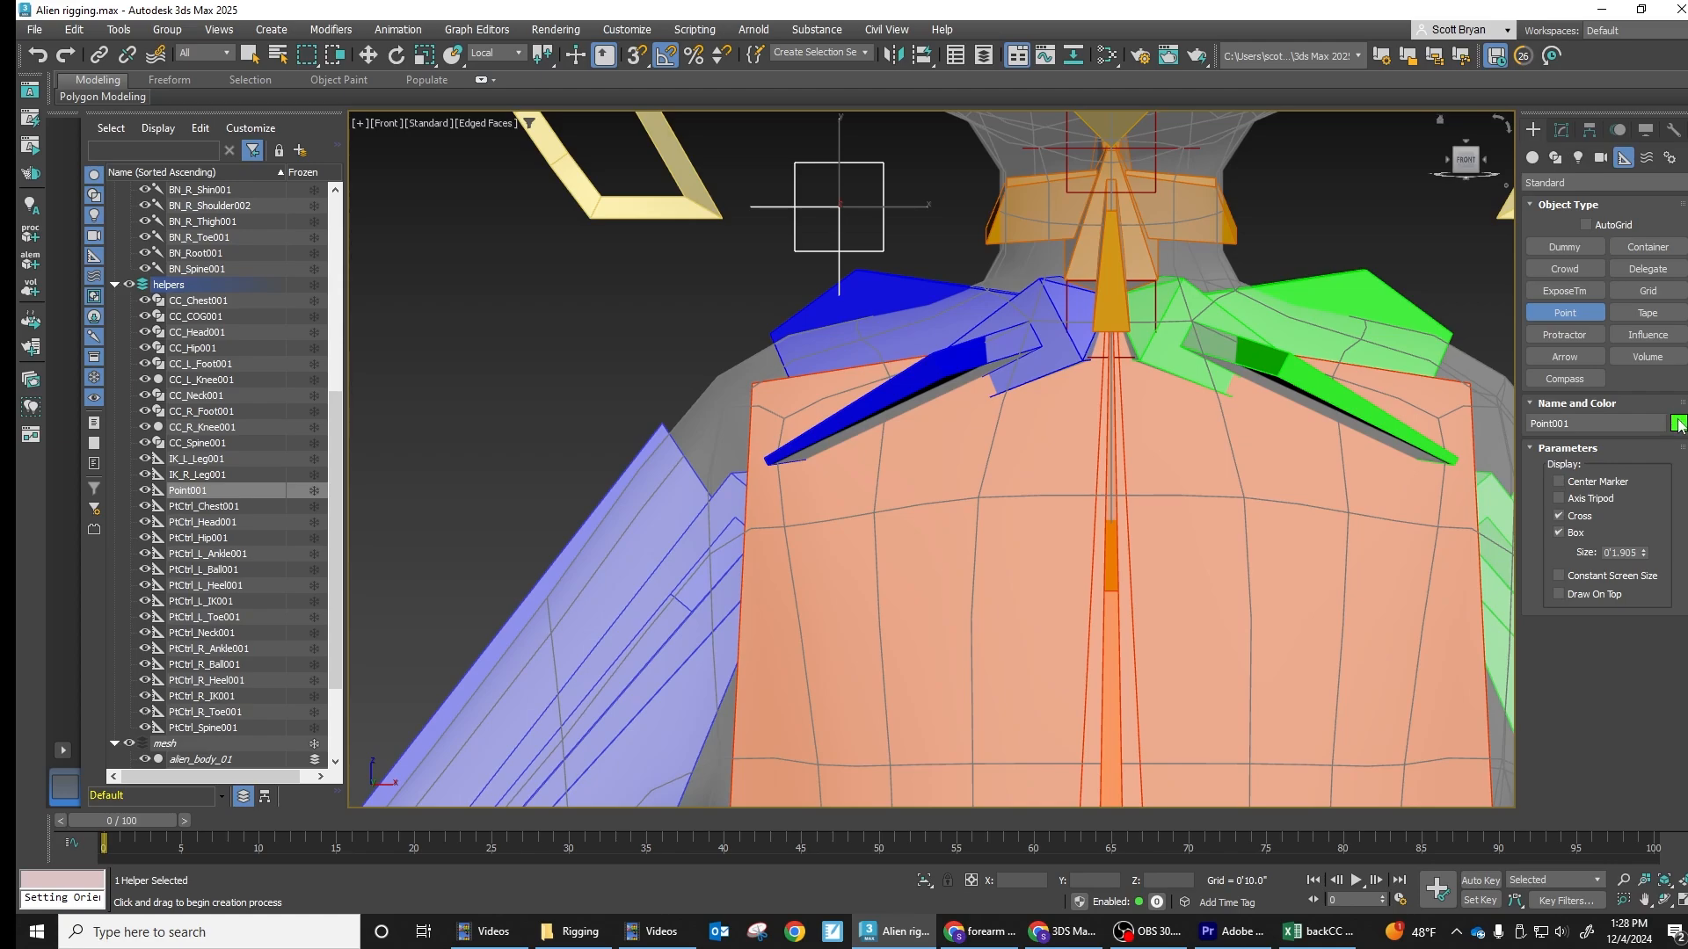
# Set the new point helper's object color to red
pyautogui.click(1677, 426)
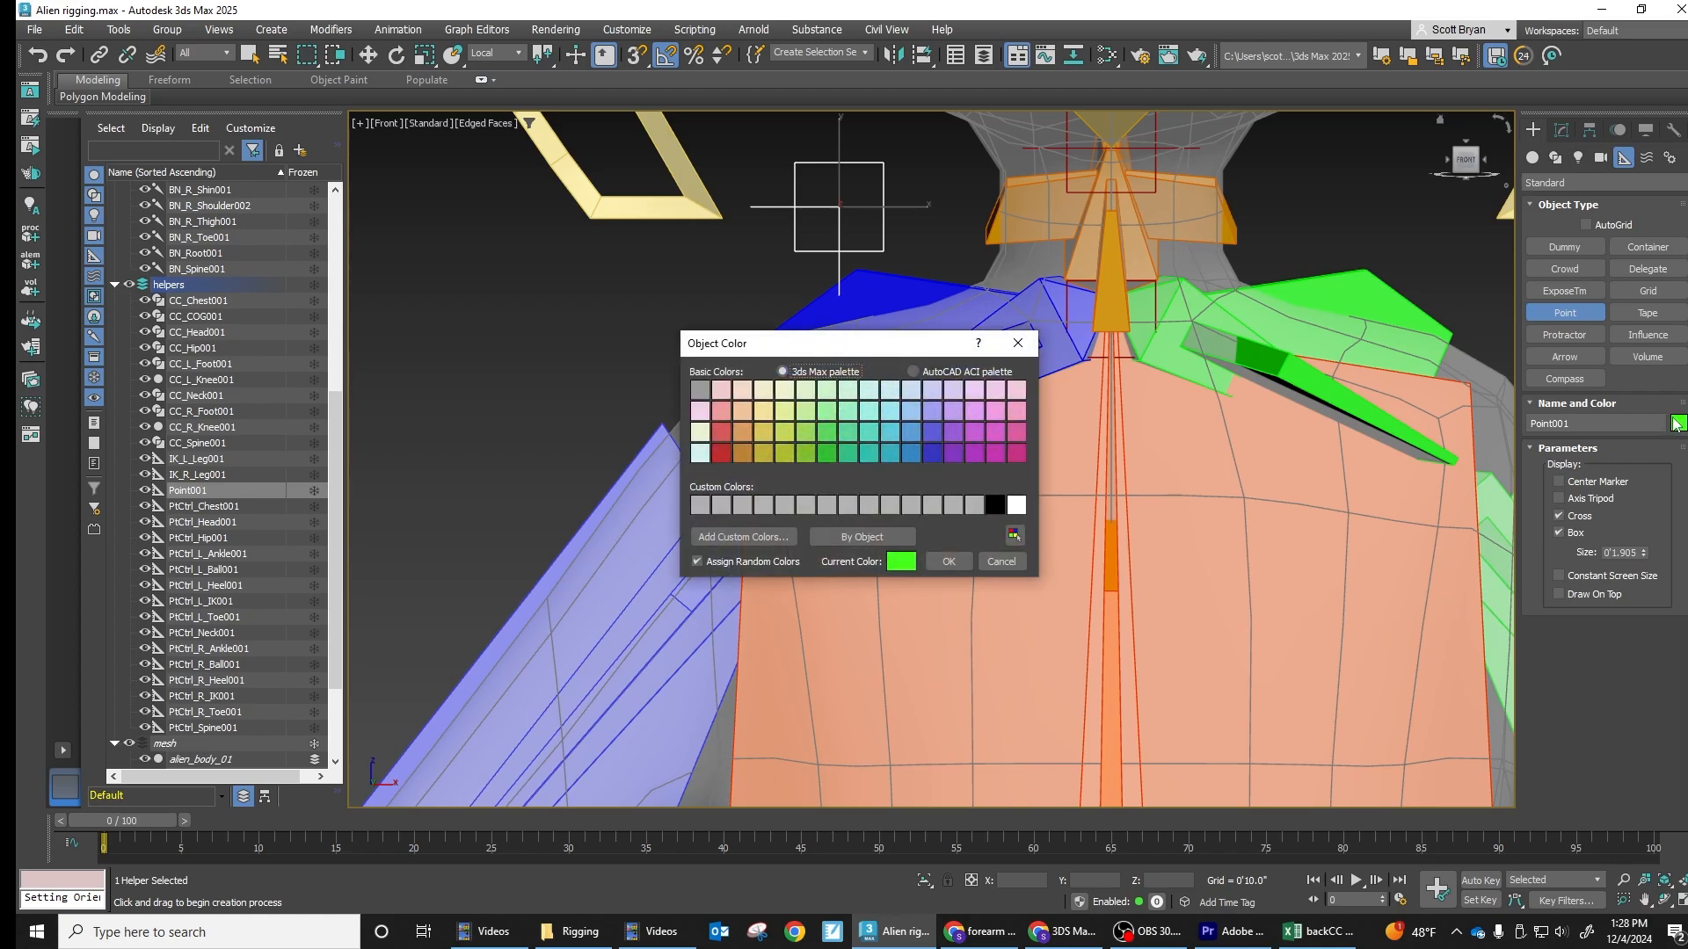
pyautogui.click(721, 453)
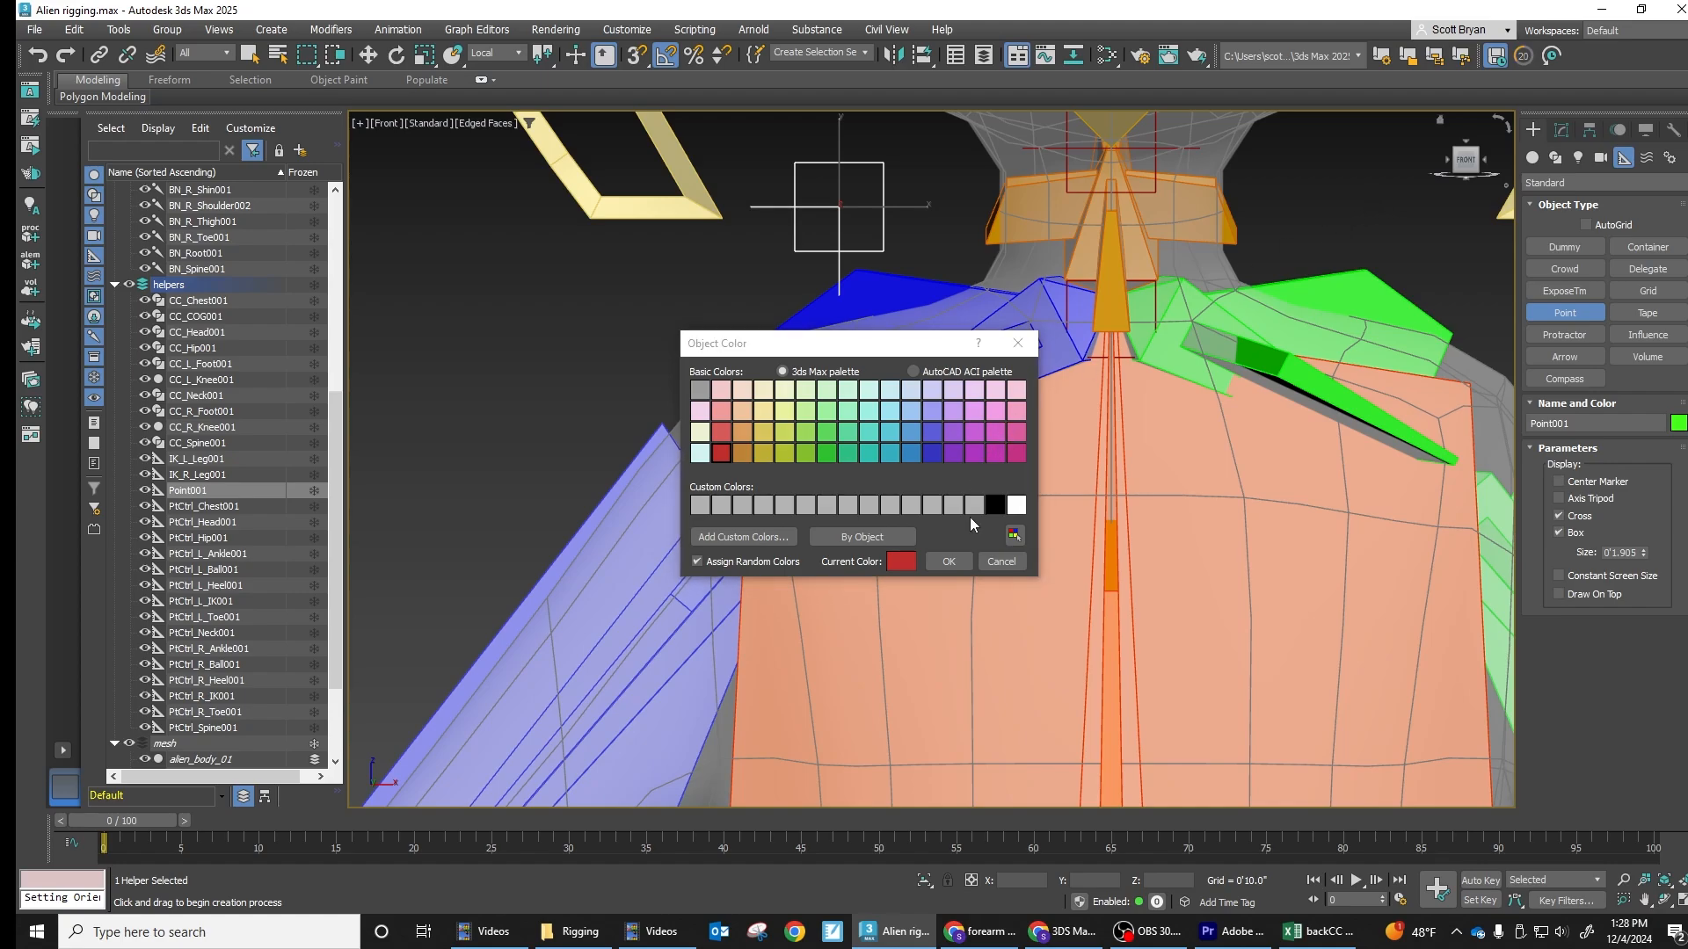
pyautogui.click(949, 560)
# Create a second Point helper just above the right shoulder bone and leave creation mode
pyautogui.click(1328, 214)
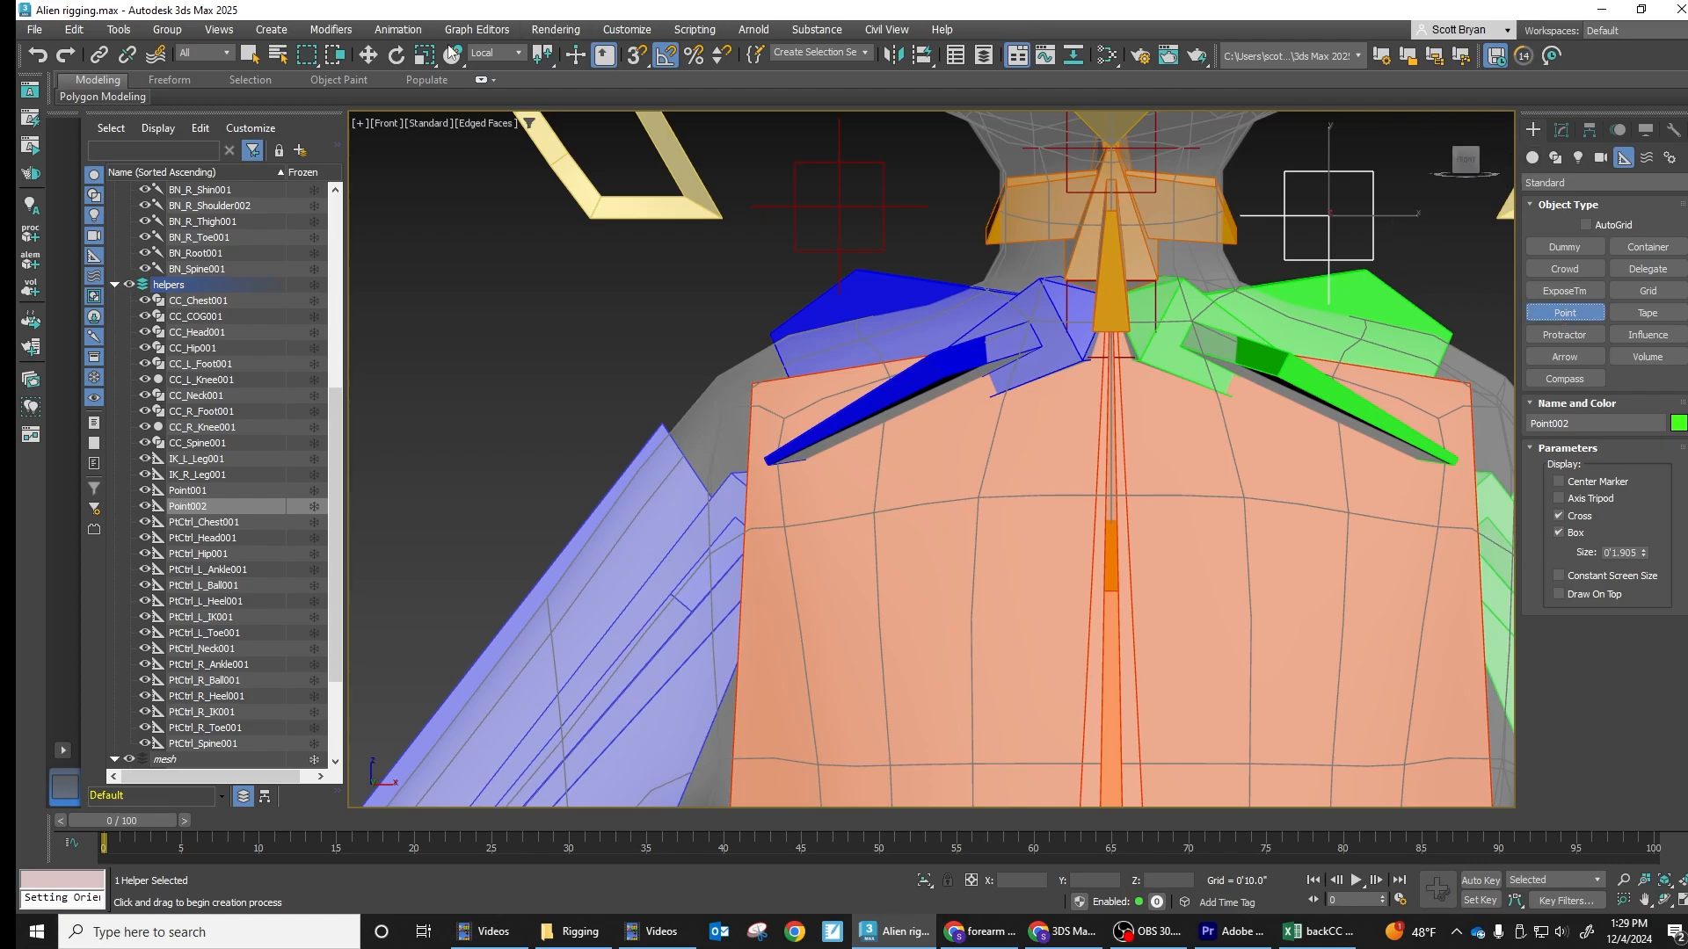
pyautogui.click(368, 54)
pyautogui.click(1384, 148)
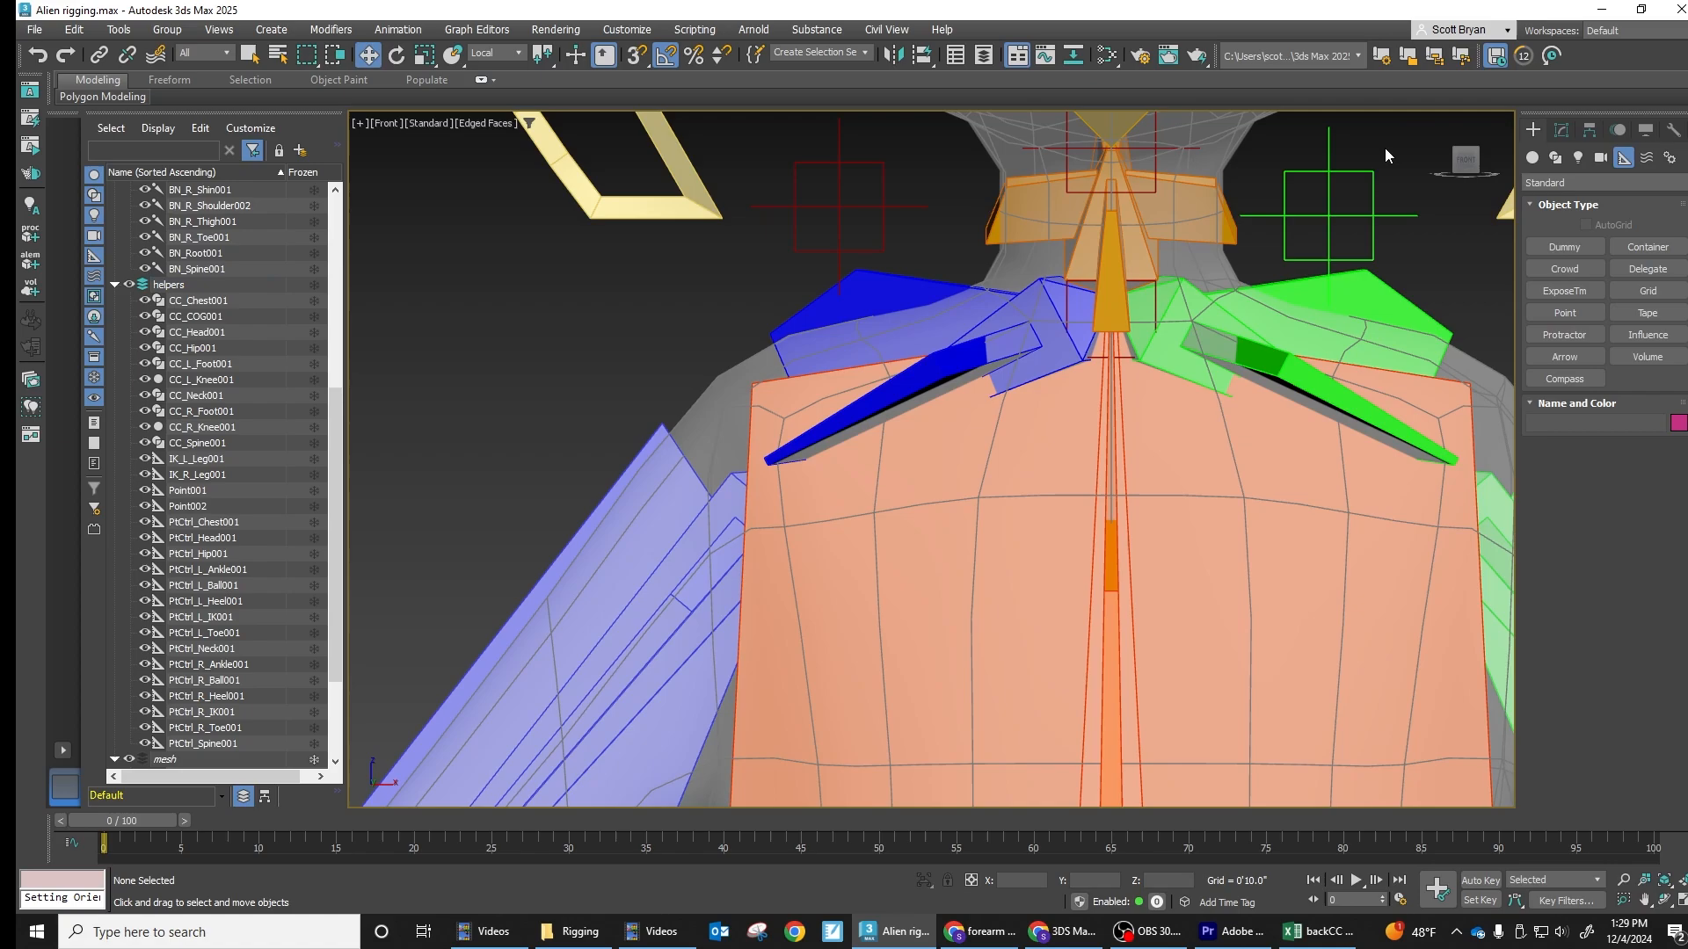
# Change the object color of the point helper above the left shoulder bone to dark blue
pyautogui.moveTo(1335, 205); pyautogui.dragTo(1328, 388, button='middle')
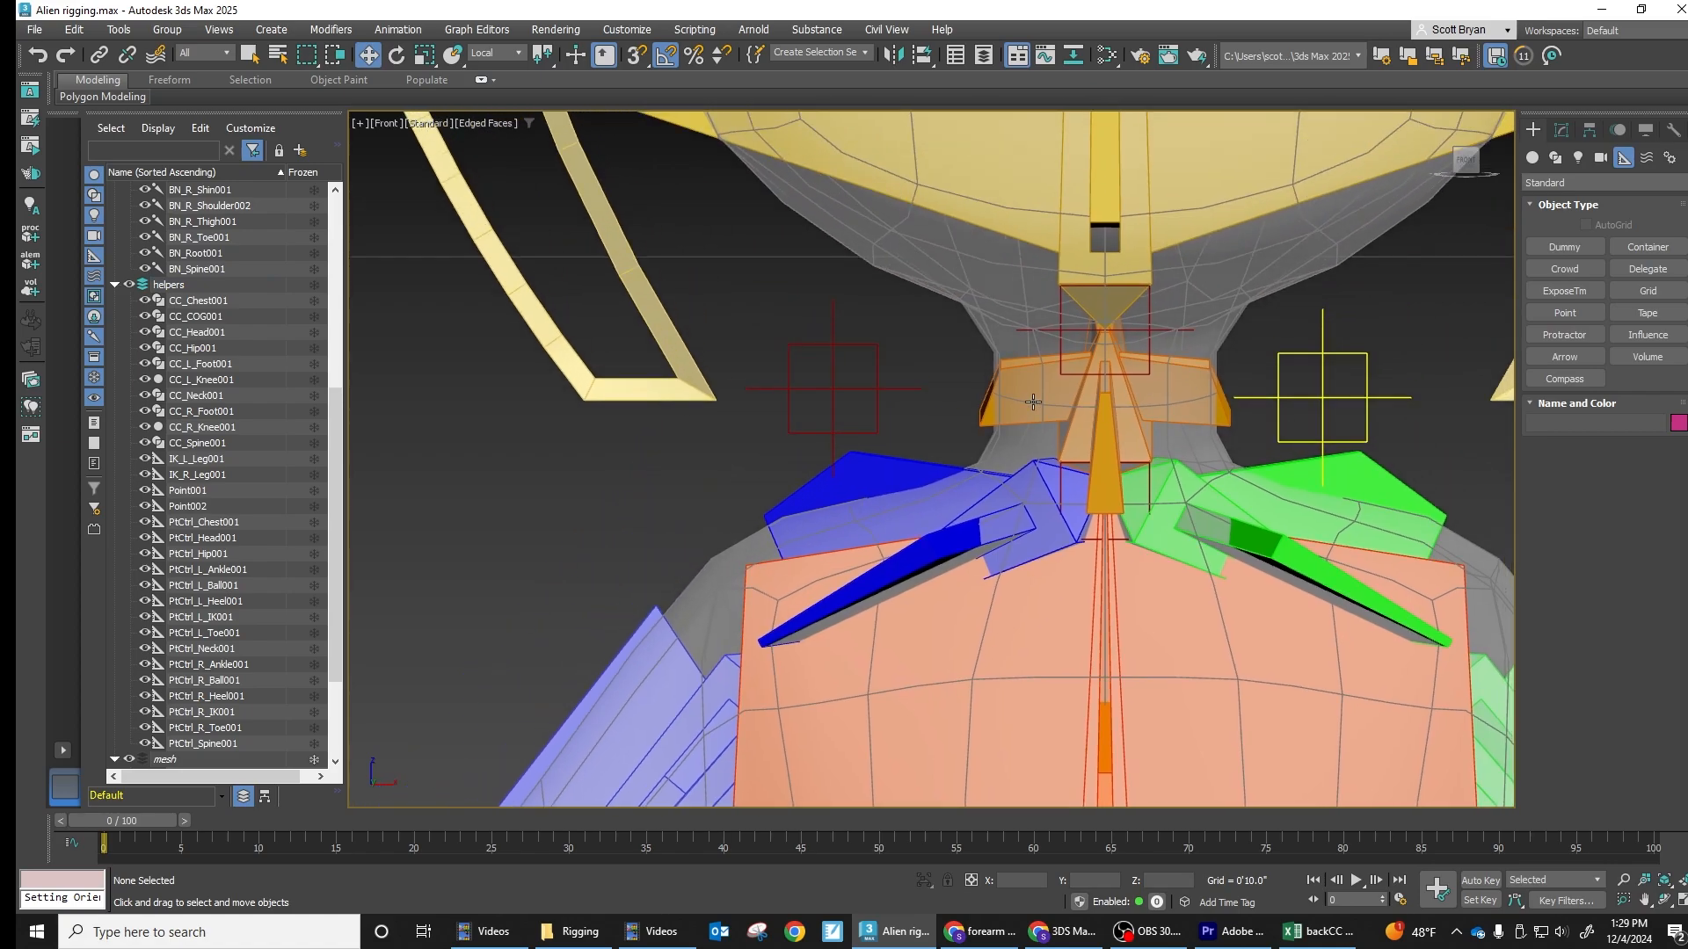
pyautogui.click(826, 397)
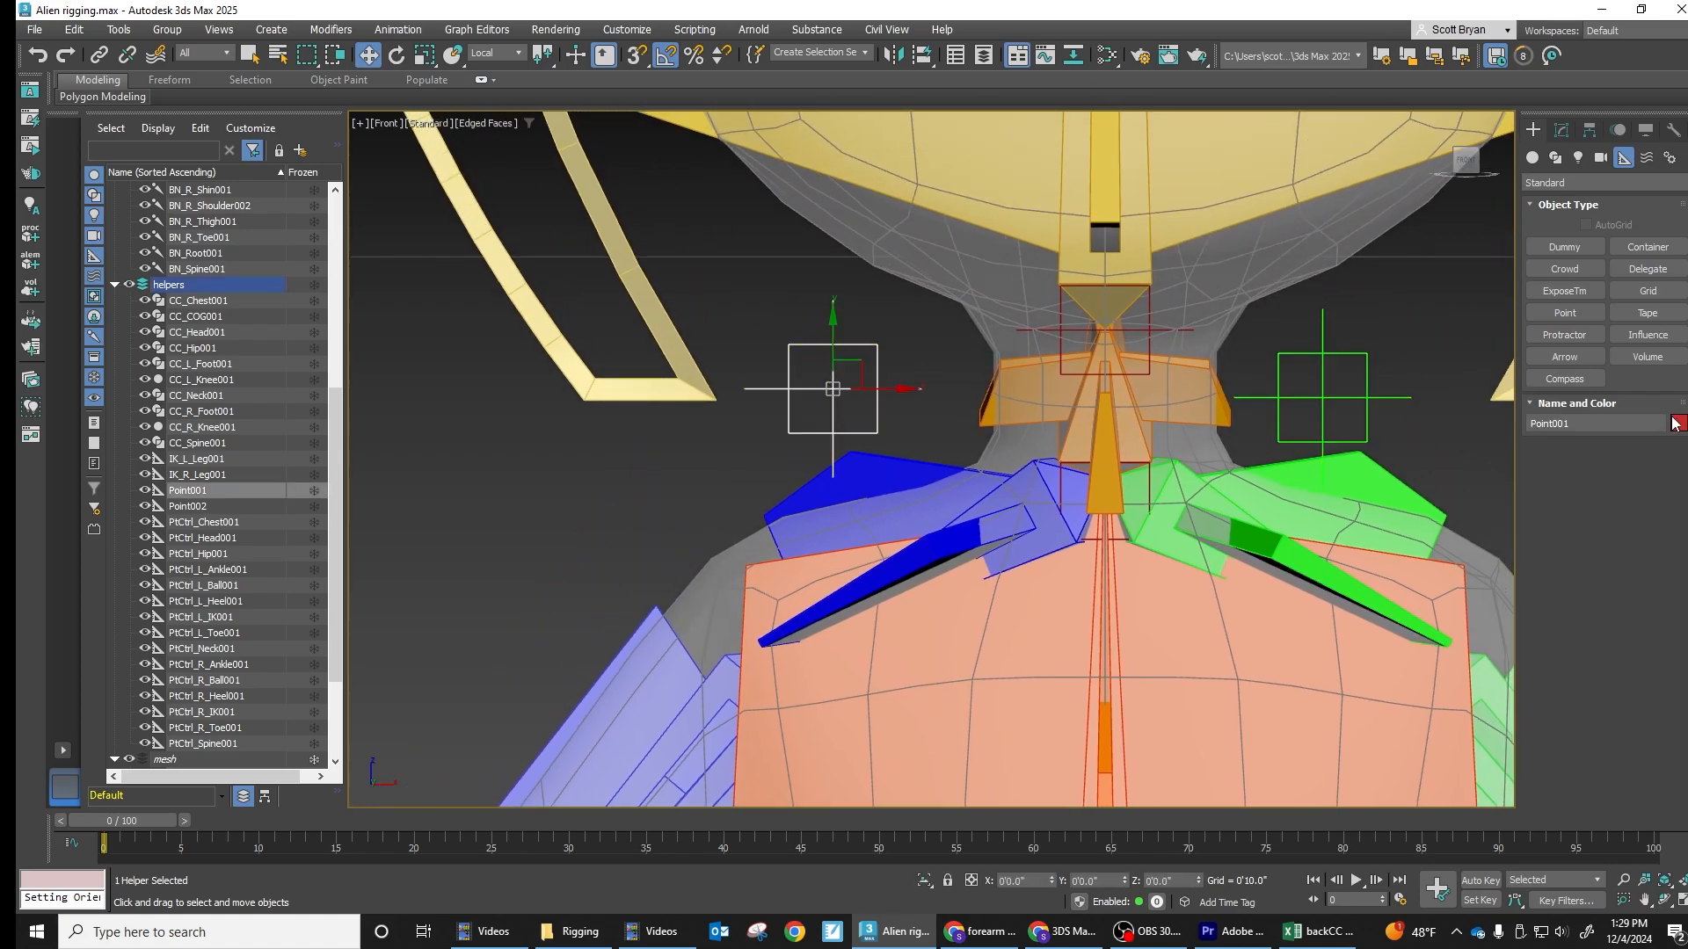
pyautogui.click(1677, 425)
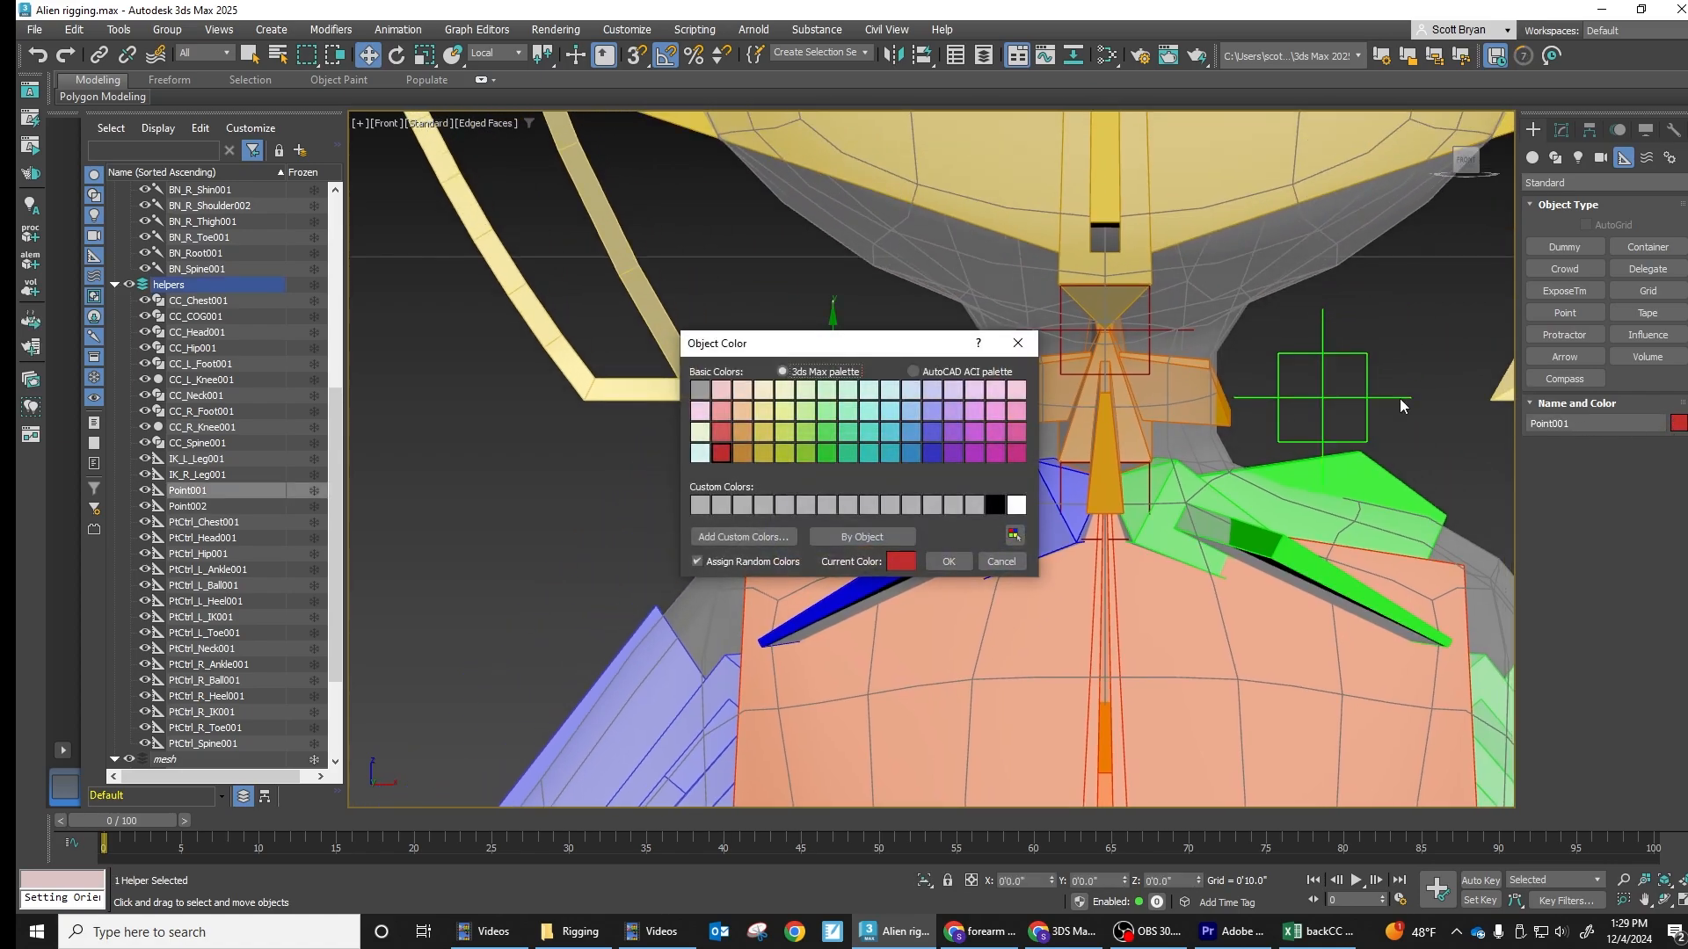
pyautogui.click(930, 452)
pyautogui.click(950, 560)
pyautogui.click(912, 375)
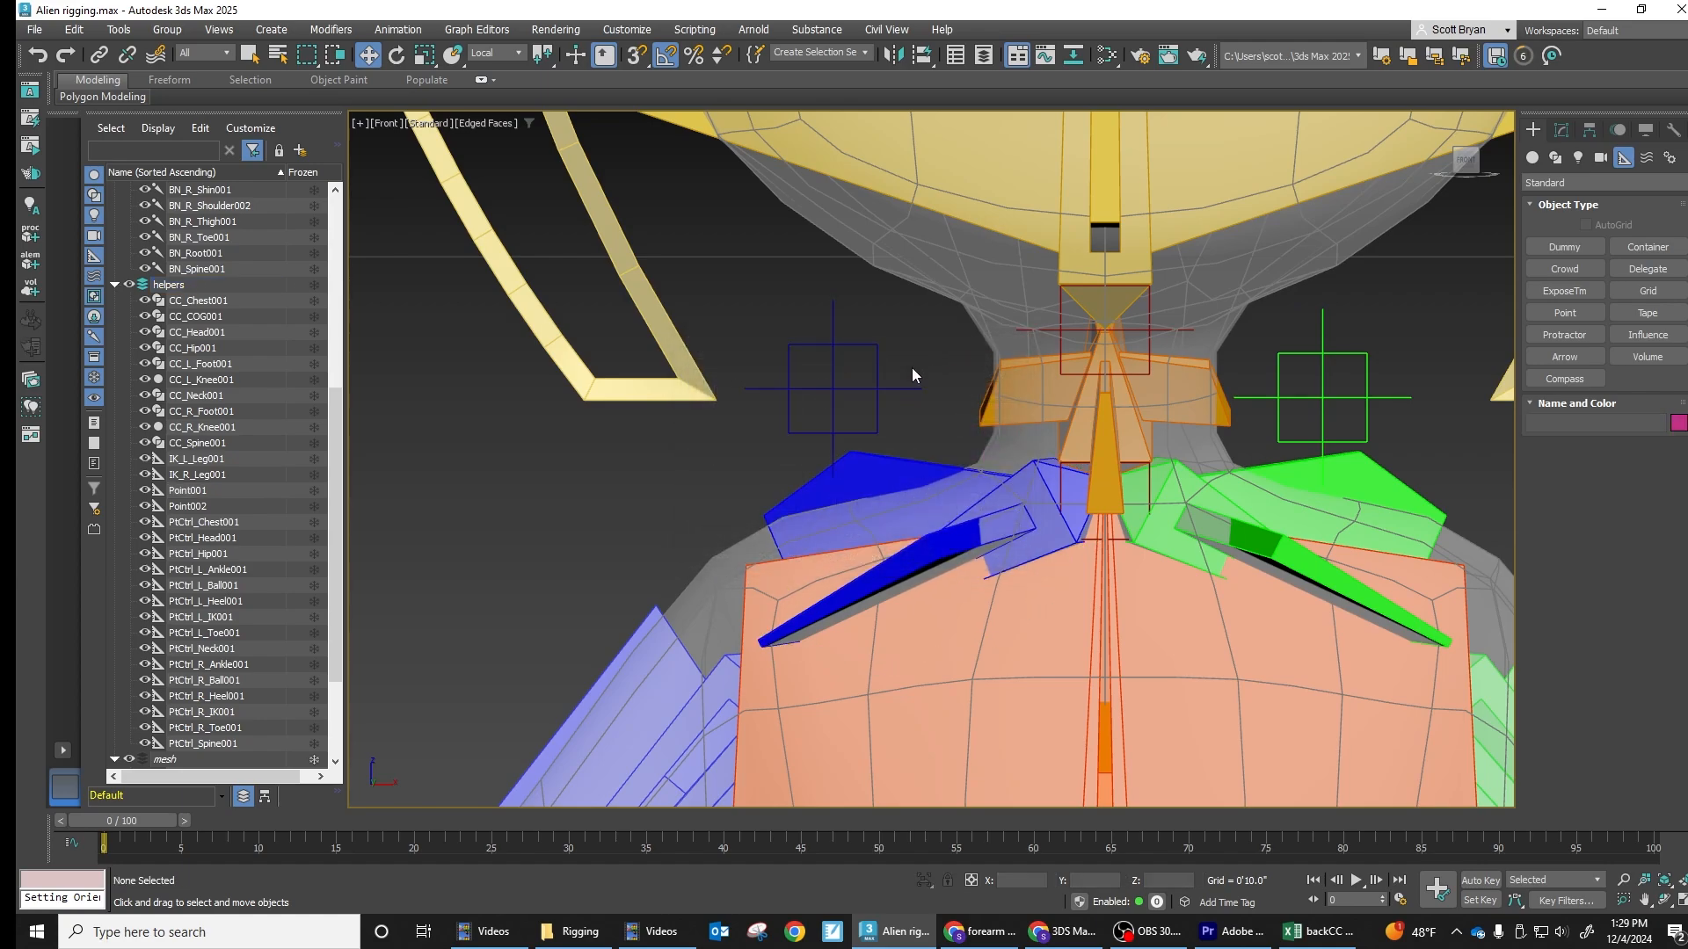
# Align the blue point helper to the left shoulder bone, pivot to pivot, in X, Y, Z position and orientation
pyautogui.moveTo(853, 378); pyautogui.dragTo(862, 336, button='middle')
pyautogui.click(862, 336)
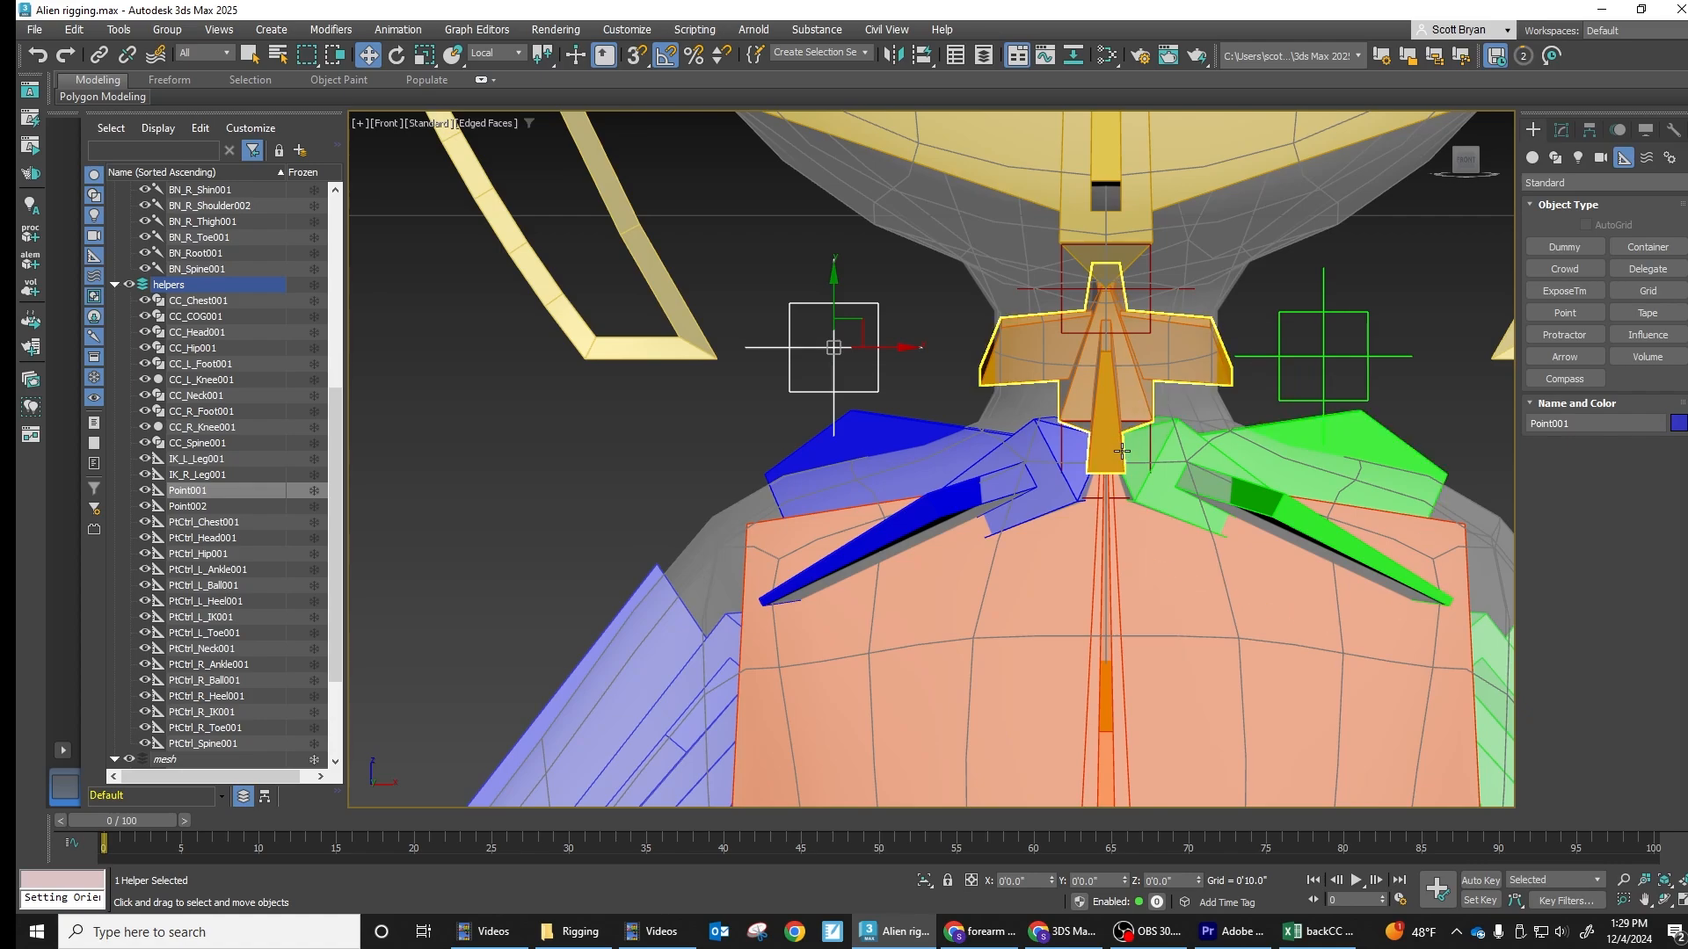
pyautogui.hotkey('alt', 'a')
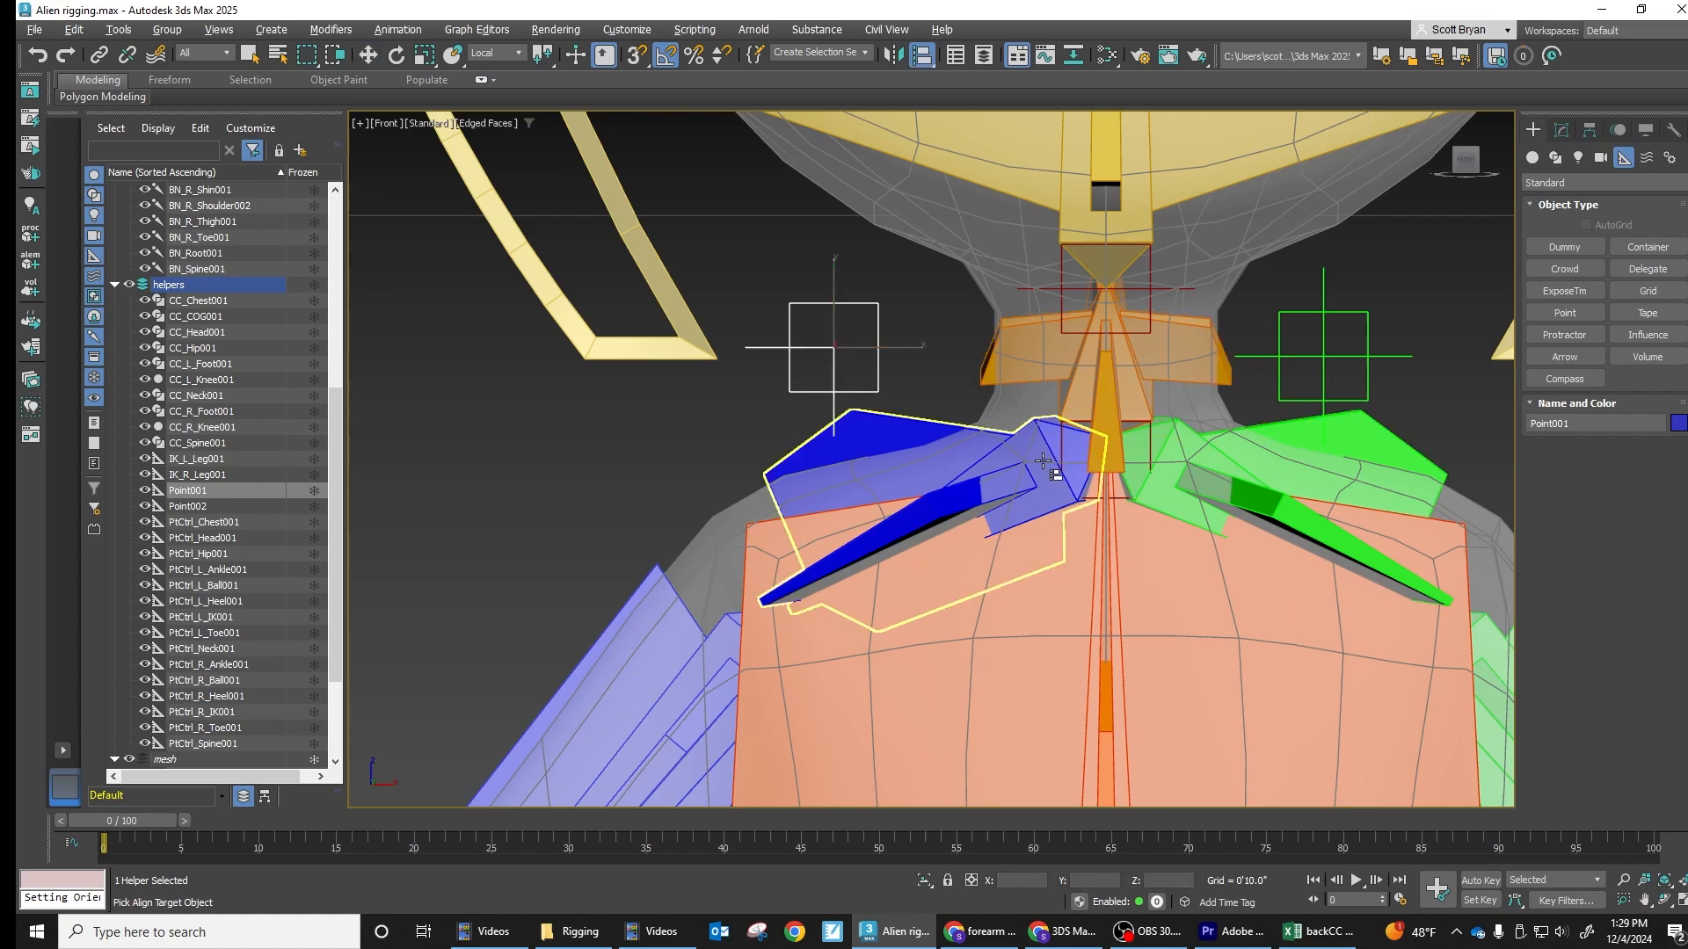
pyautogui.click(1022, 453)
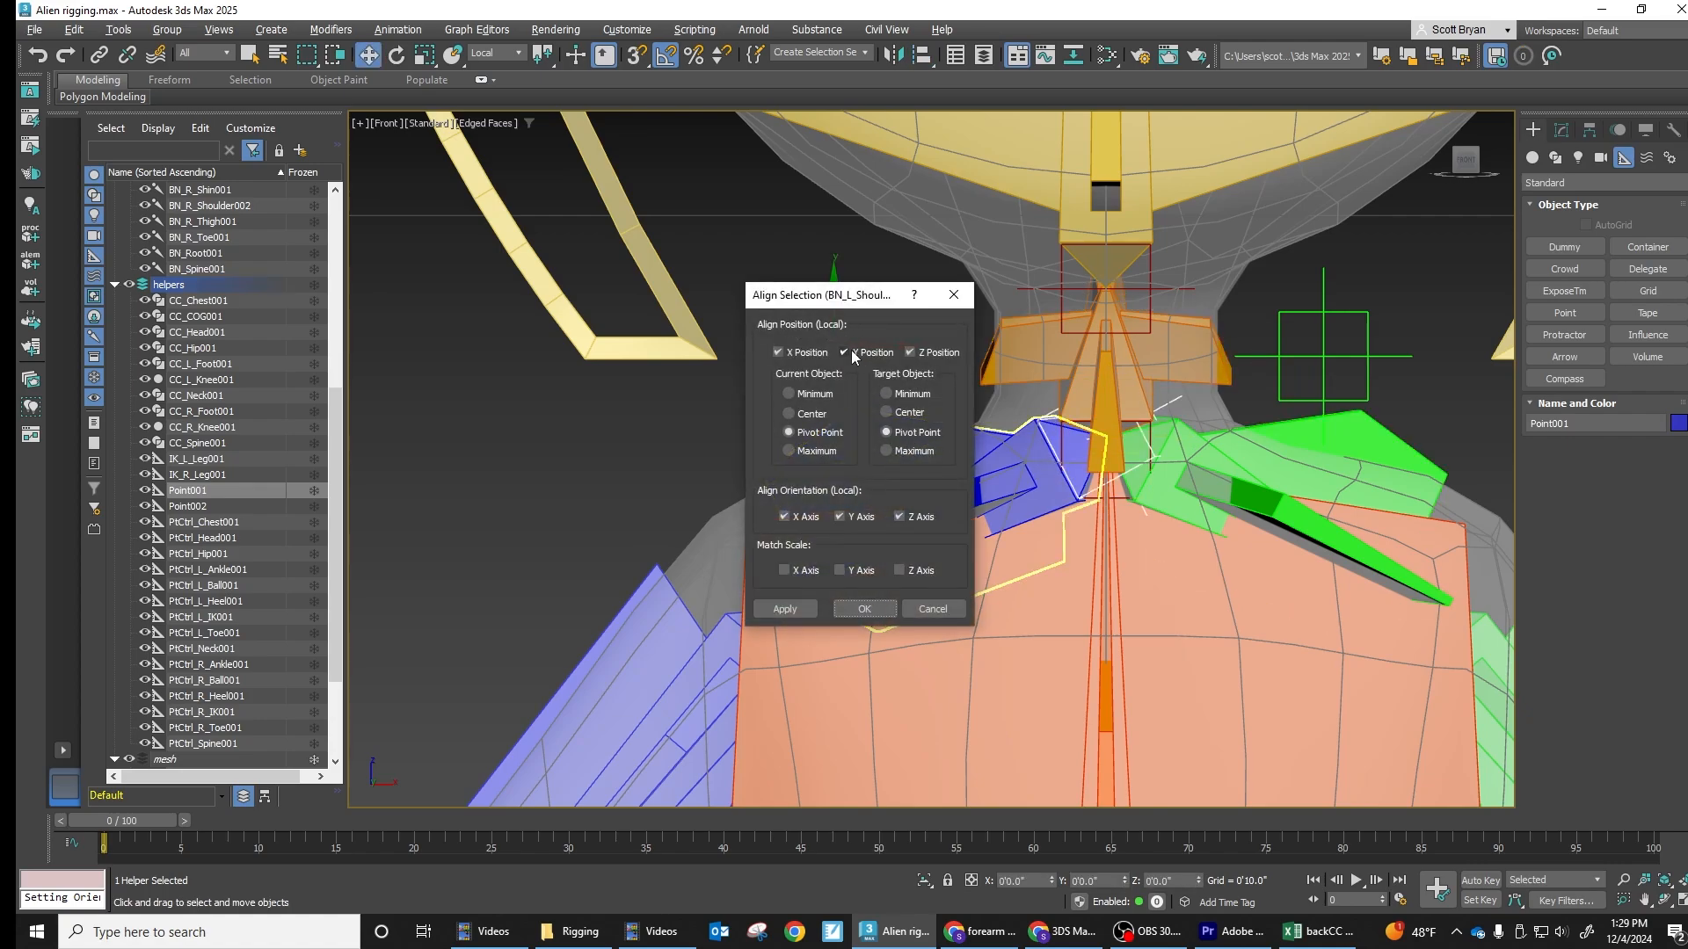
pyautogui.click(864, 609)
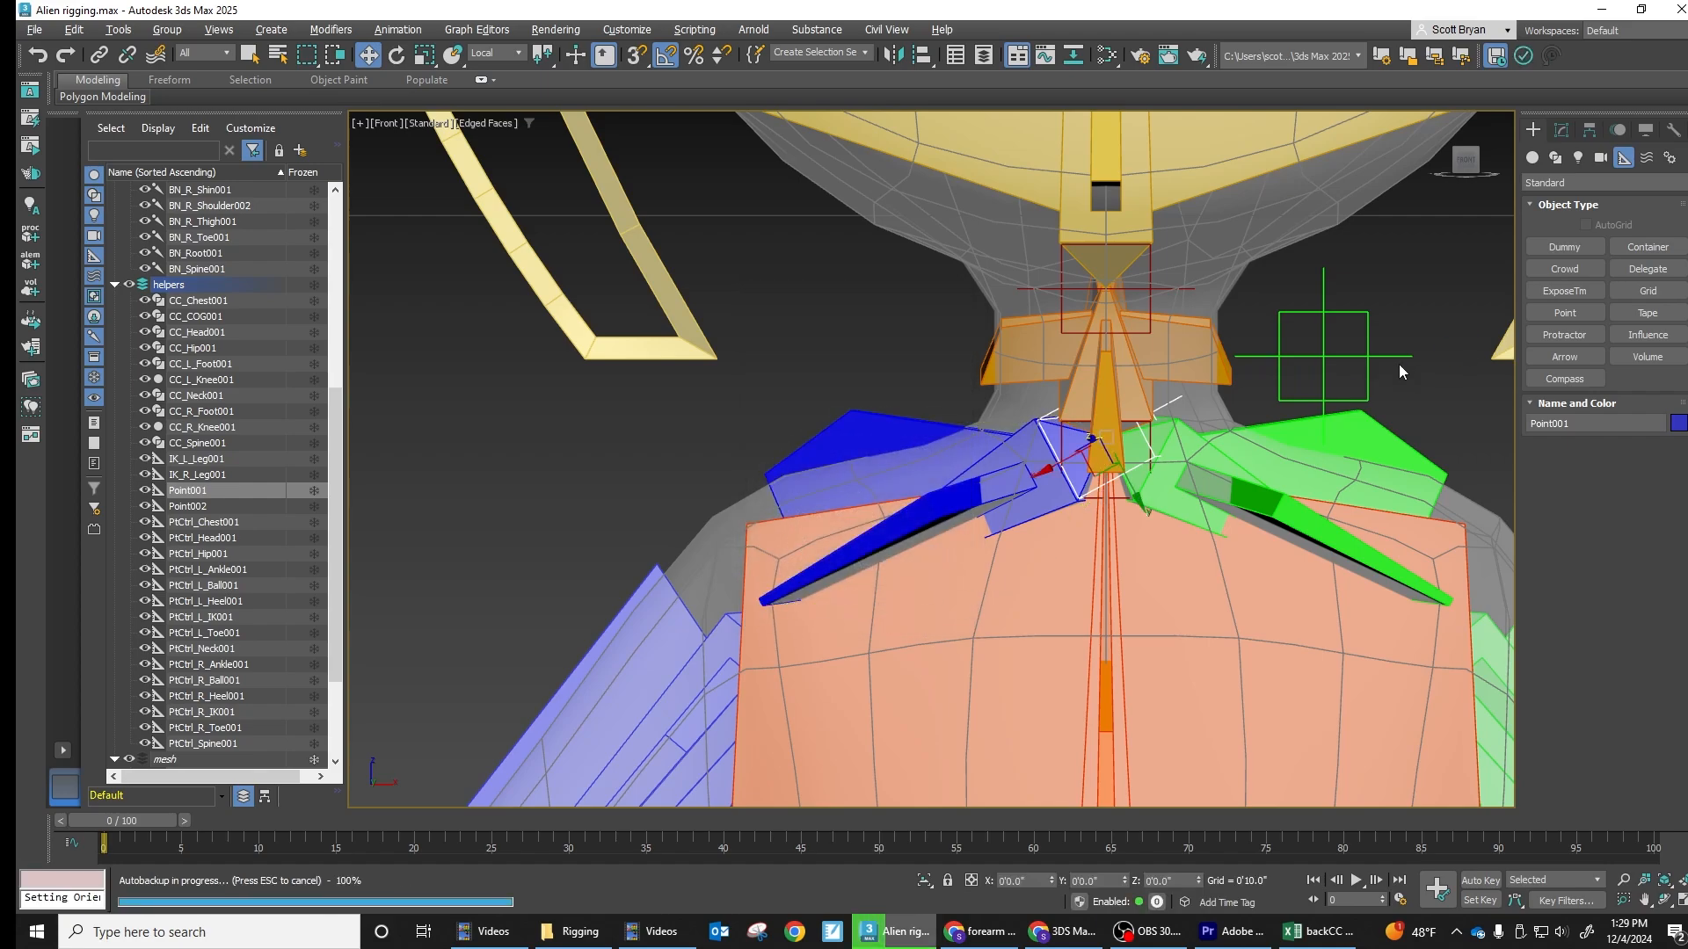
# Align the green point helper to the right shoulder bone, pivot to pivot, in X, Y, Z position and orientation
pyautogui.click(1325, 363)
pyautogui.hotkey('alt', 'a')
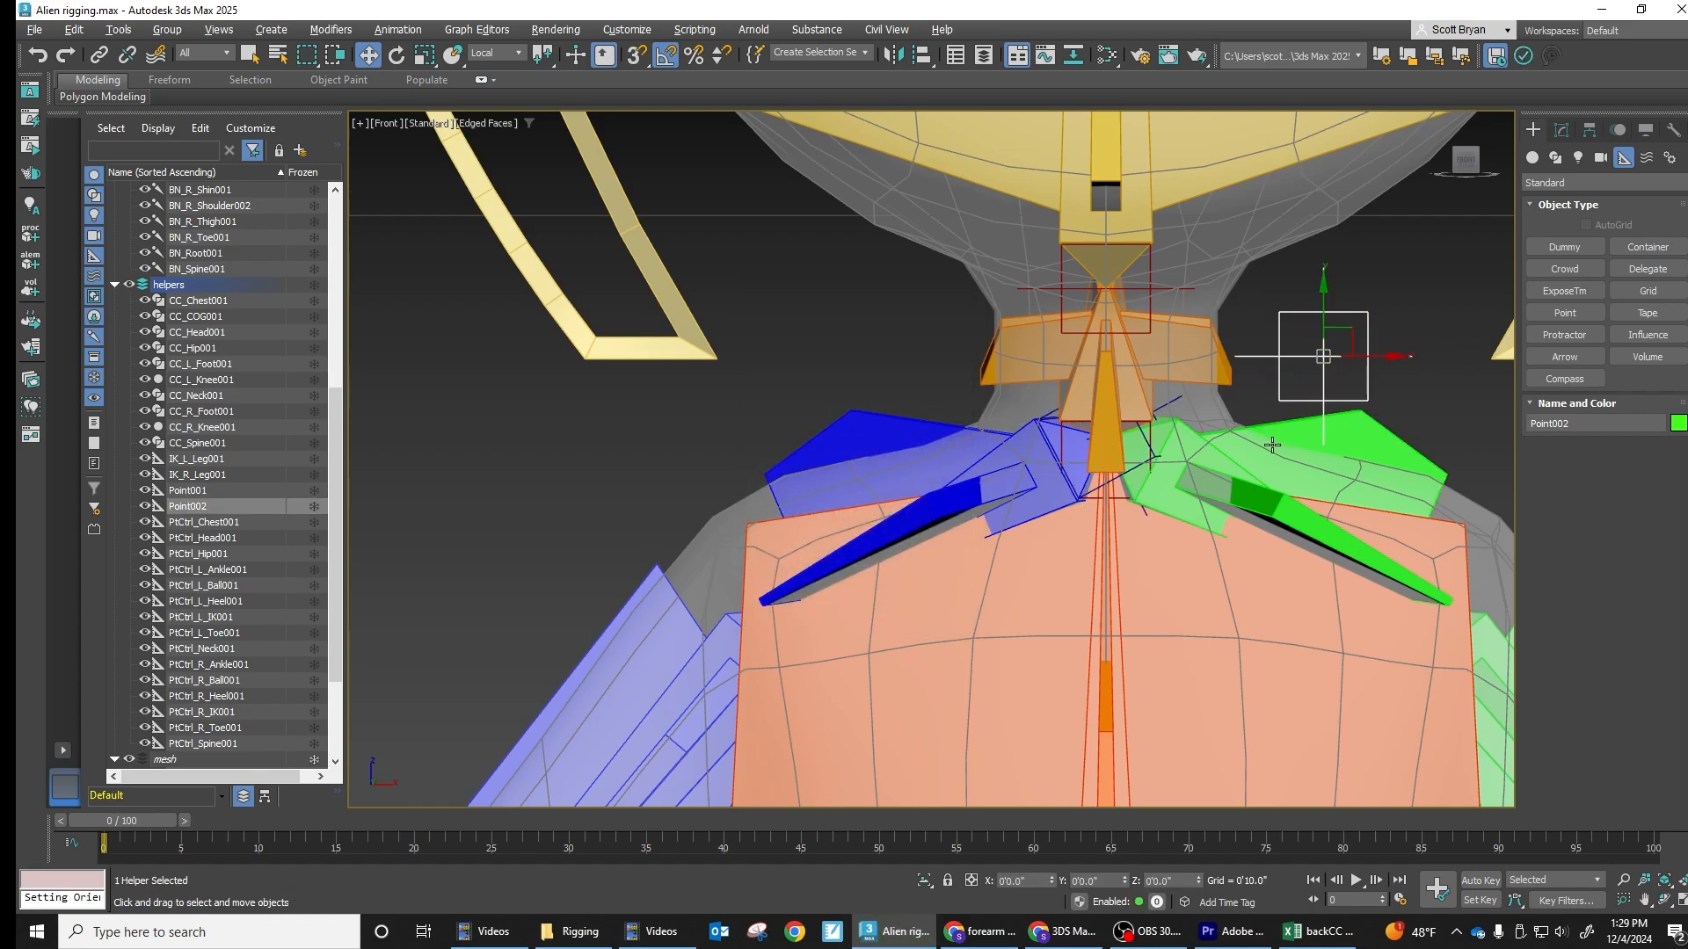
pyautogui.click(1254, 446)
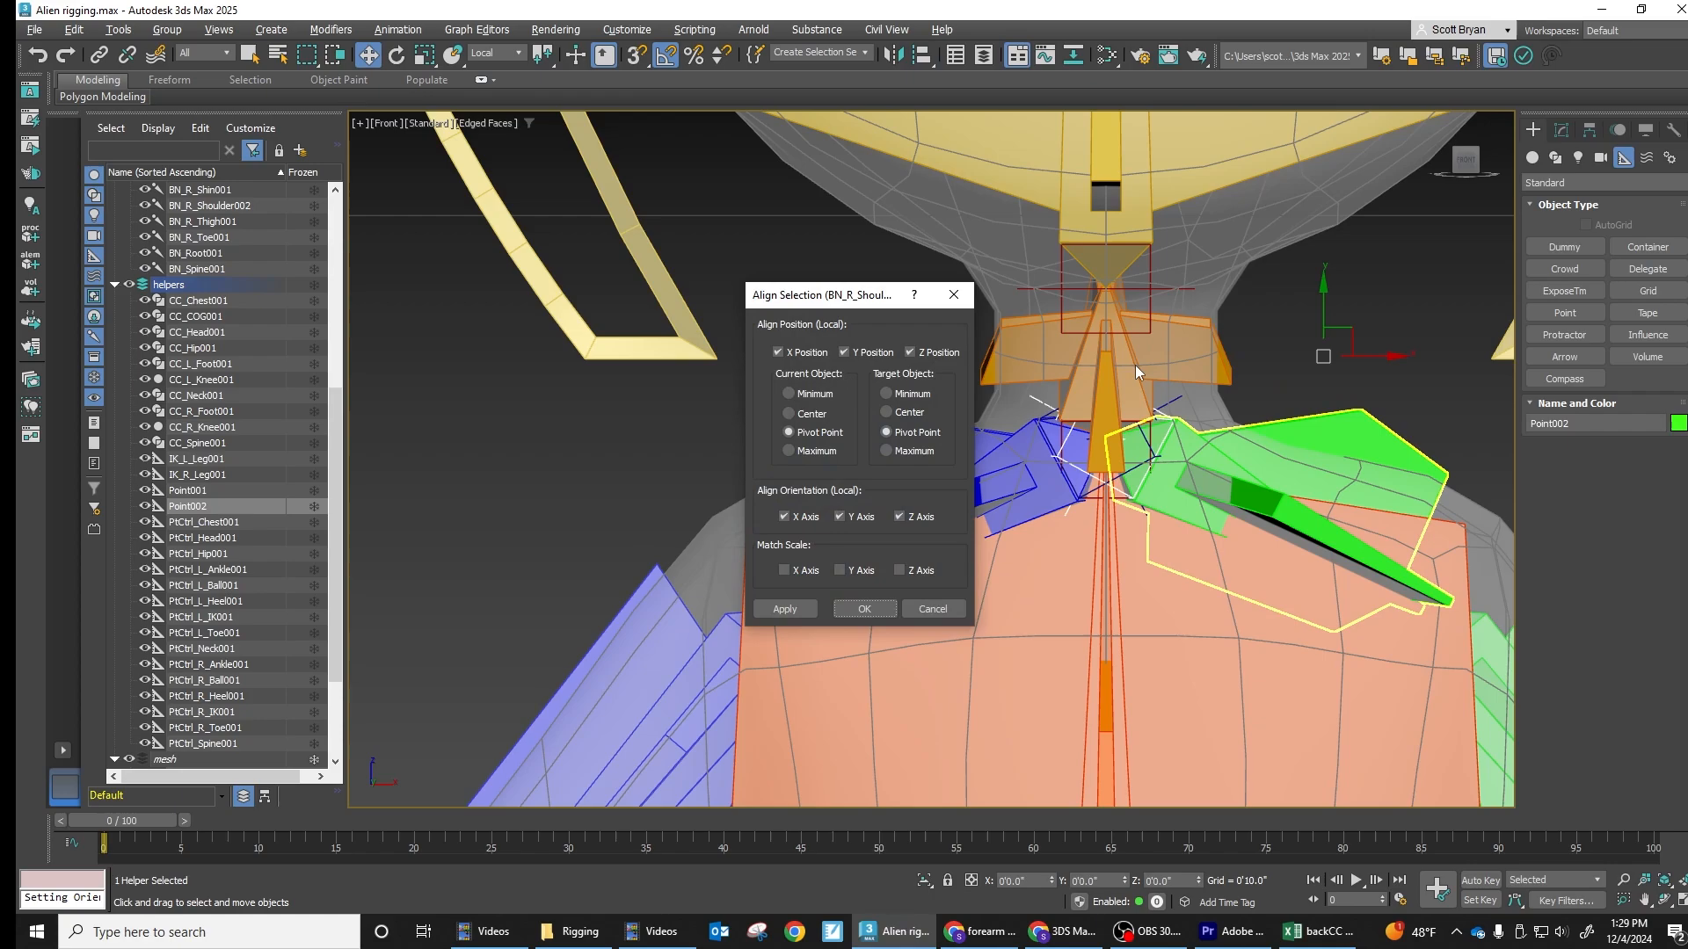
pyautogui.click(874, 607)
pyautogui.scroll(2, 1231, 419)
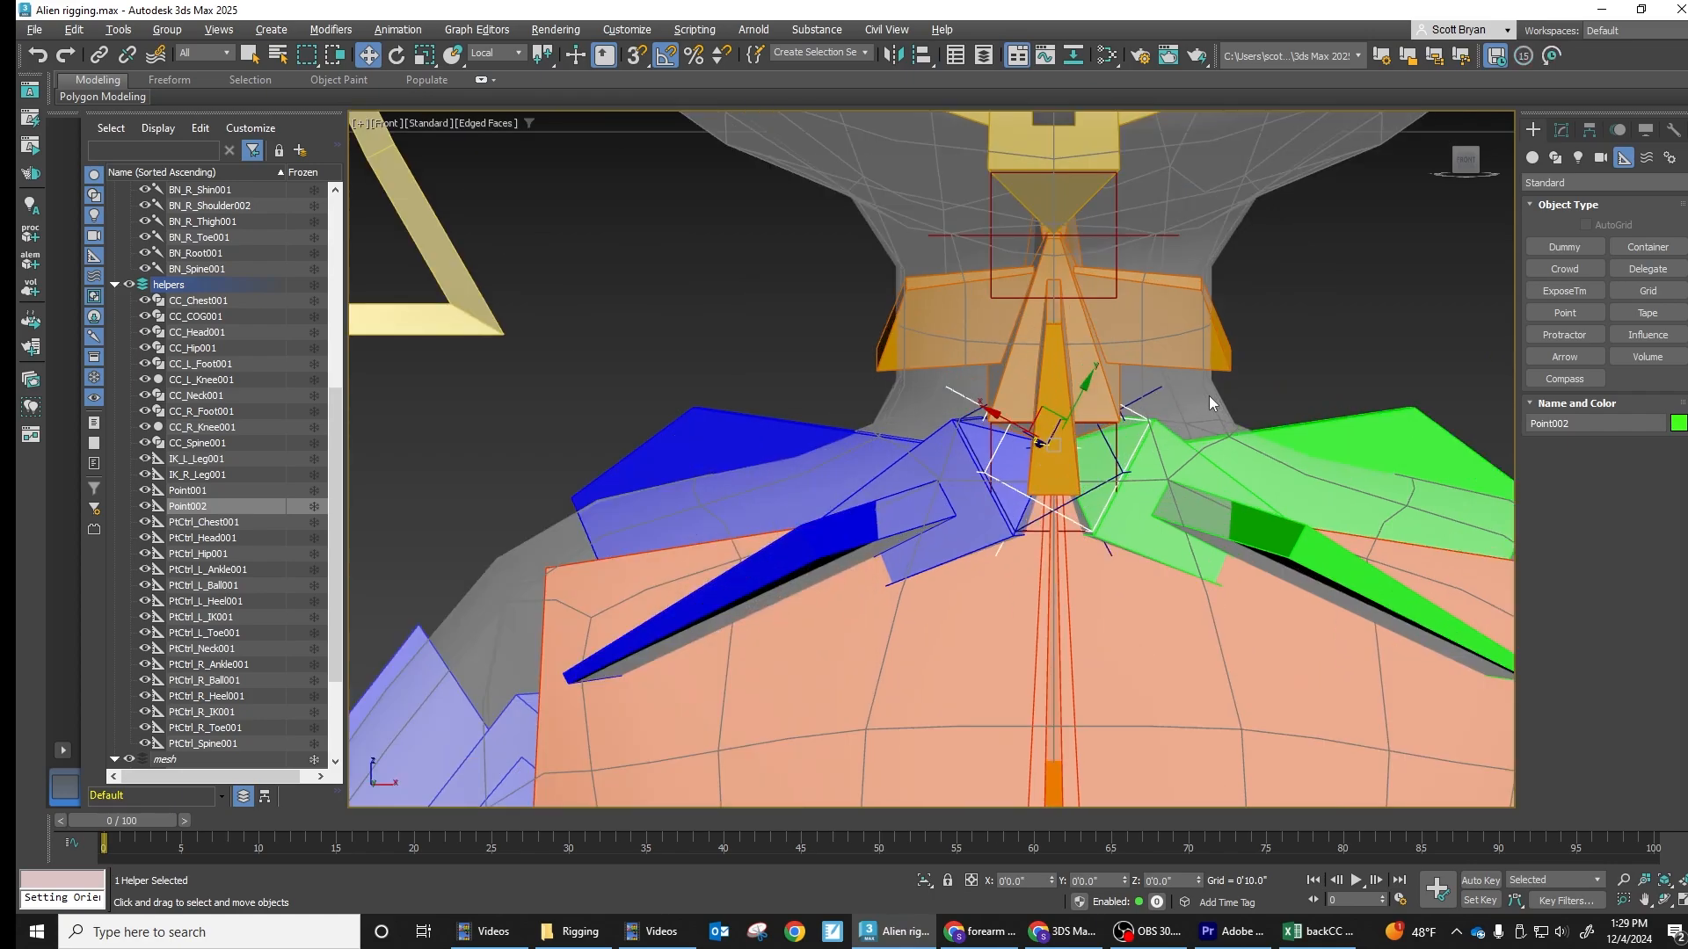
pyautogui.moveTo(1210, 396); pyautogui.dragTo(1298, 360, button='middle')
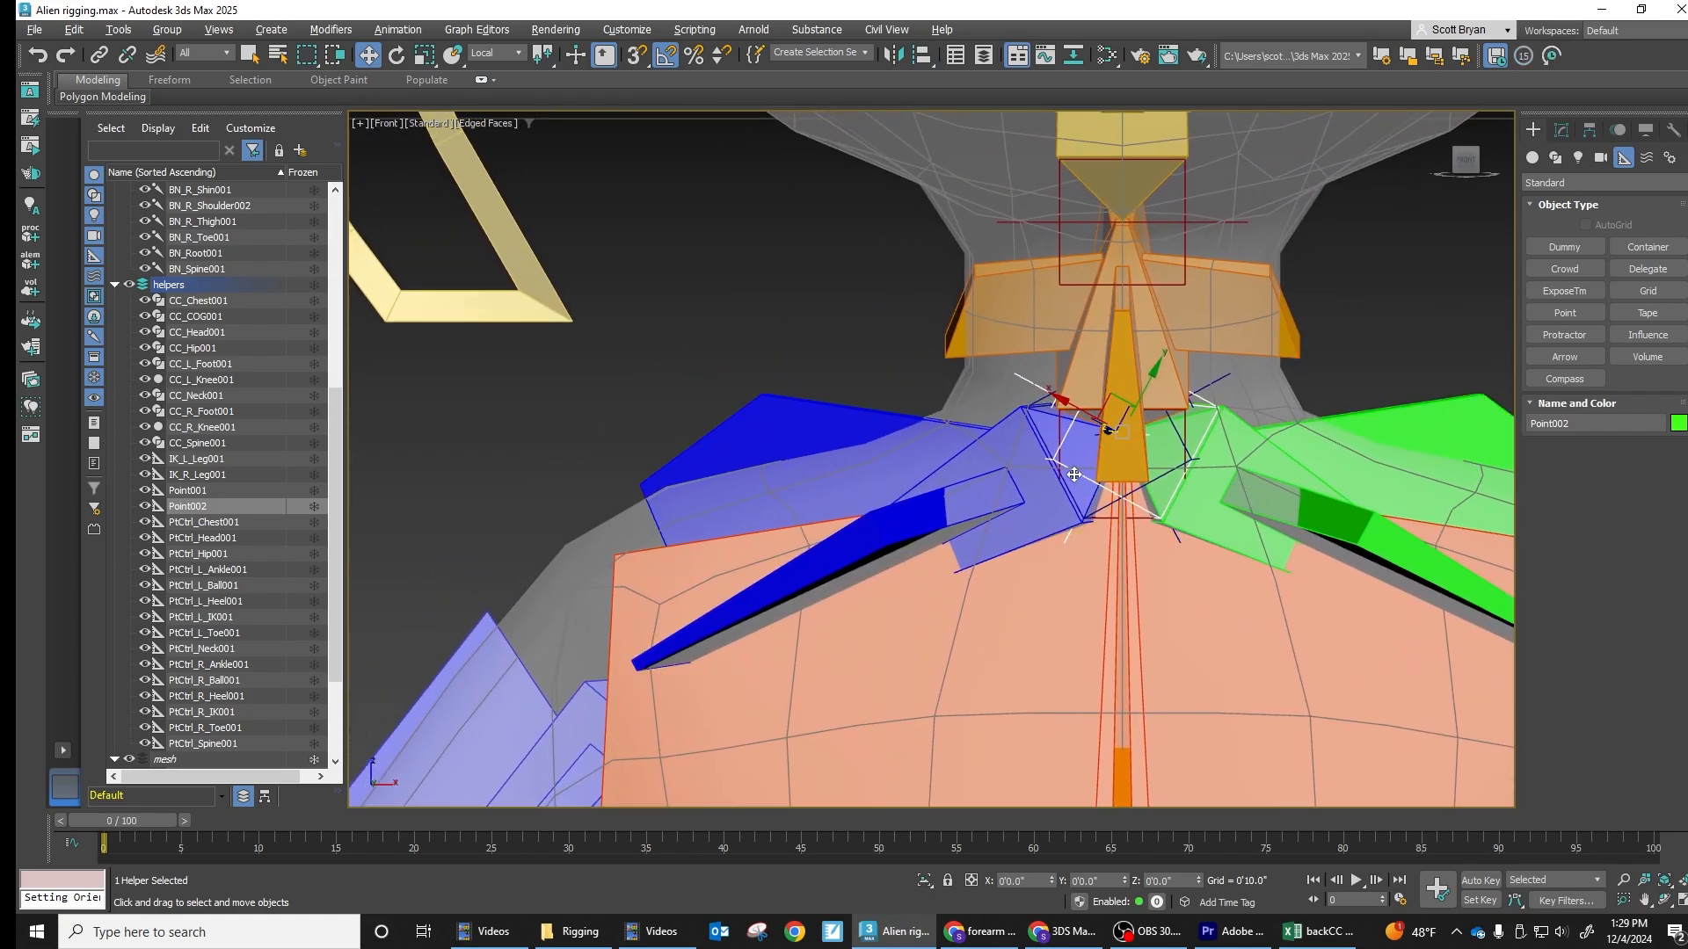
pyautogui.click(1317, 366)
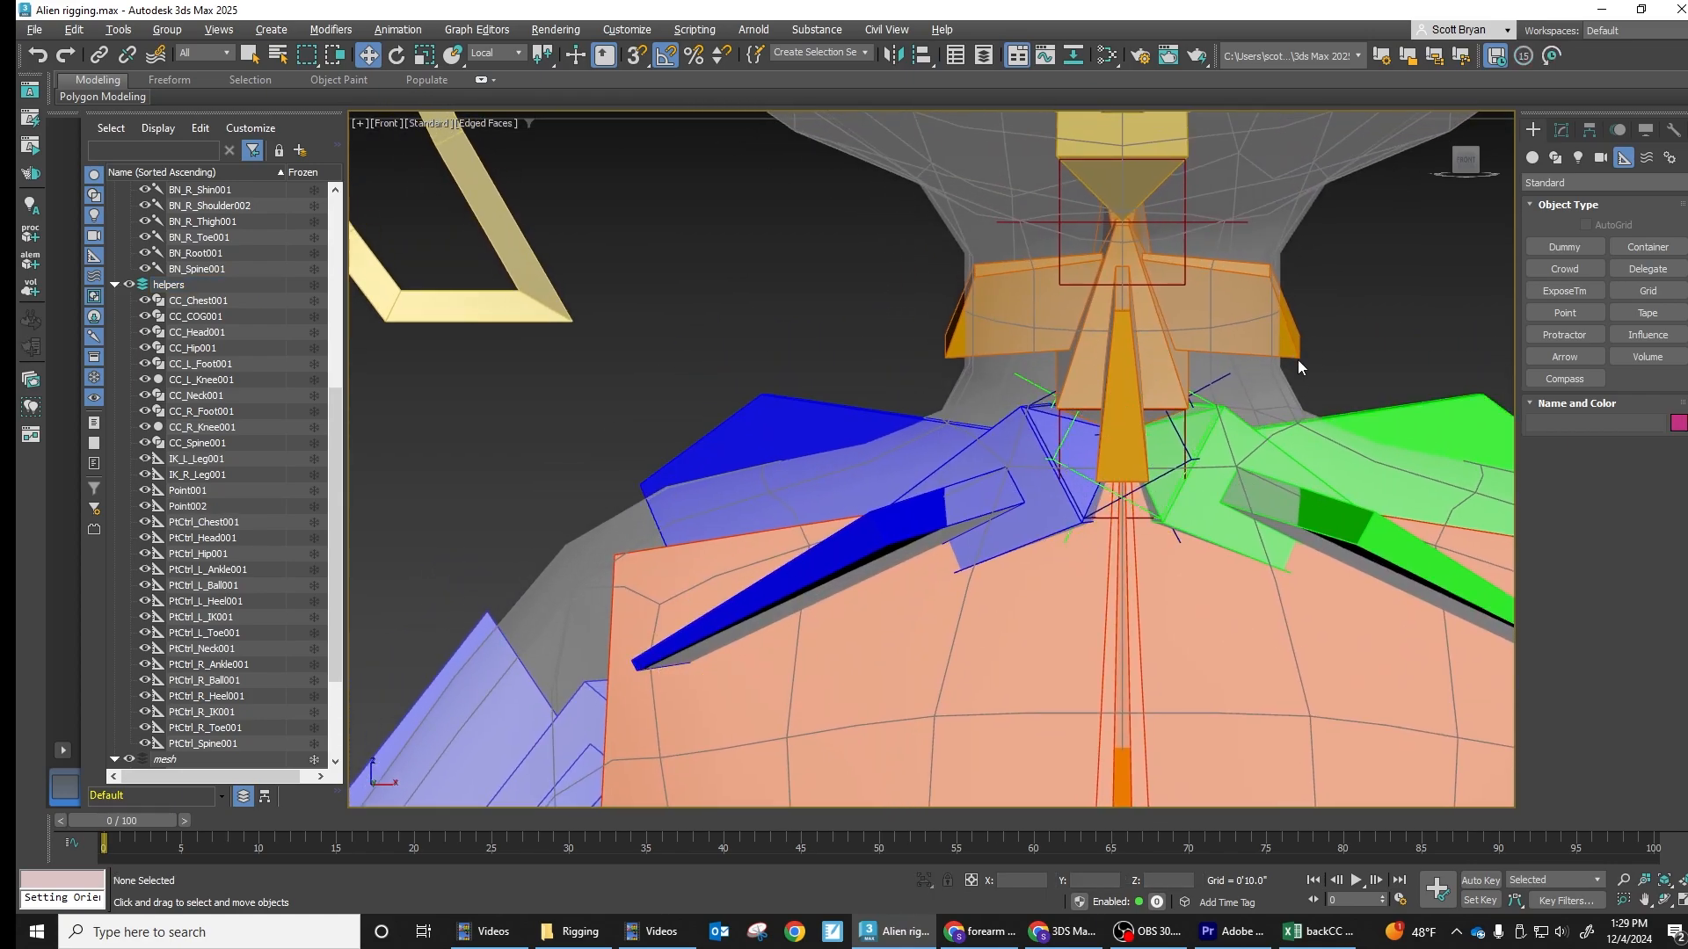
# Select both shoulder point helpers and activate Select and Link to parent them
pyautogui.click(1201, 398)
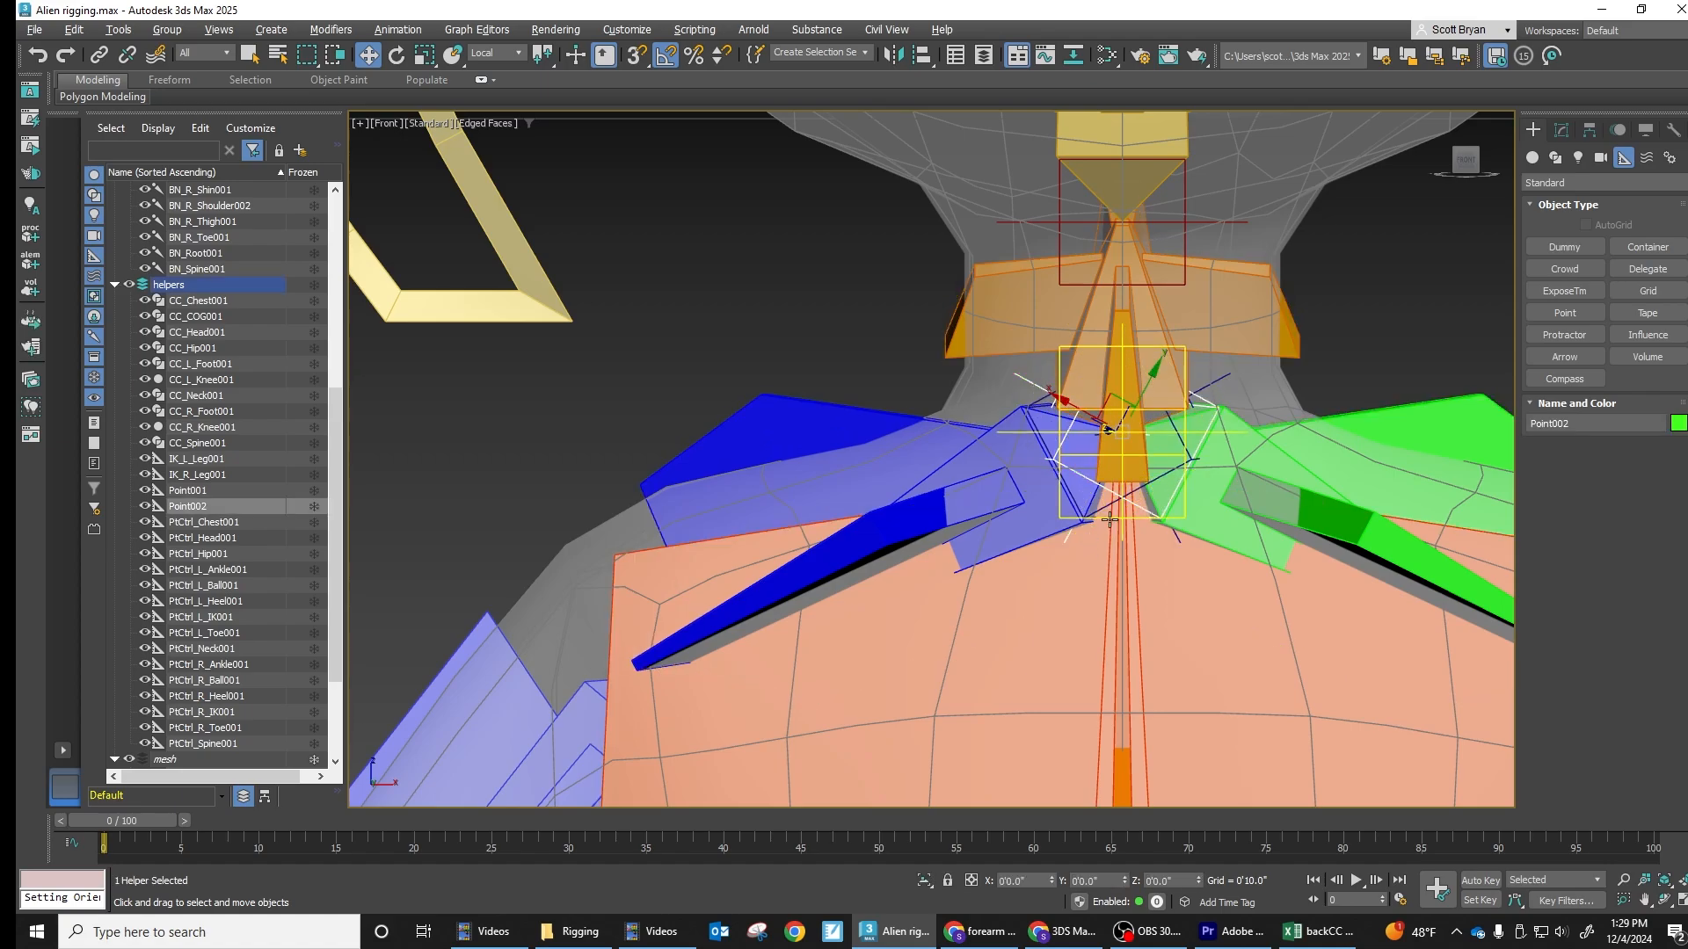
pyautogui.keyDown('ctrl'); pyautogui.click(1112, 484); pyautogui.keyUp('ctrl')
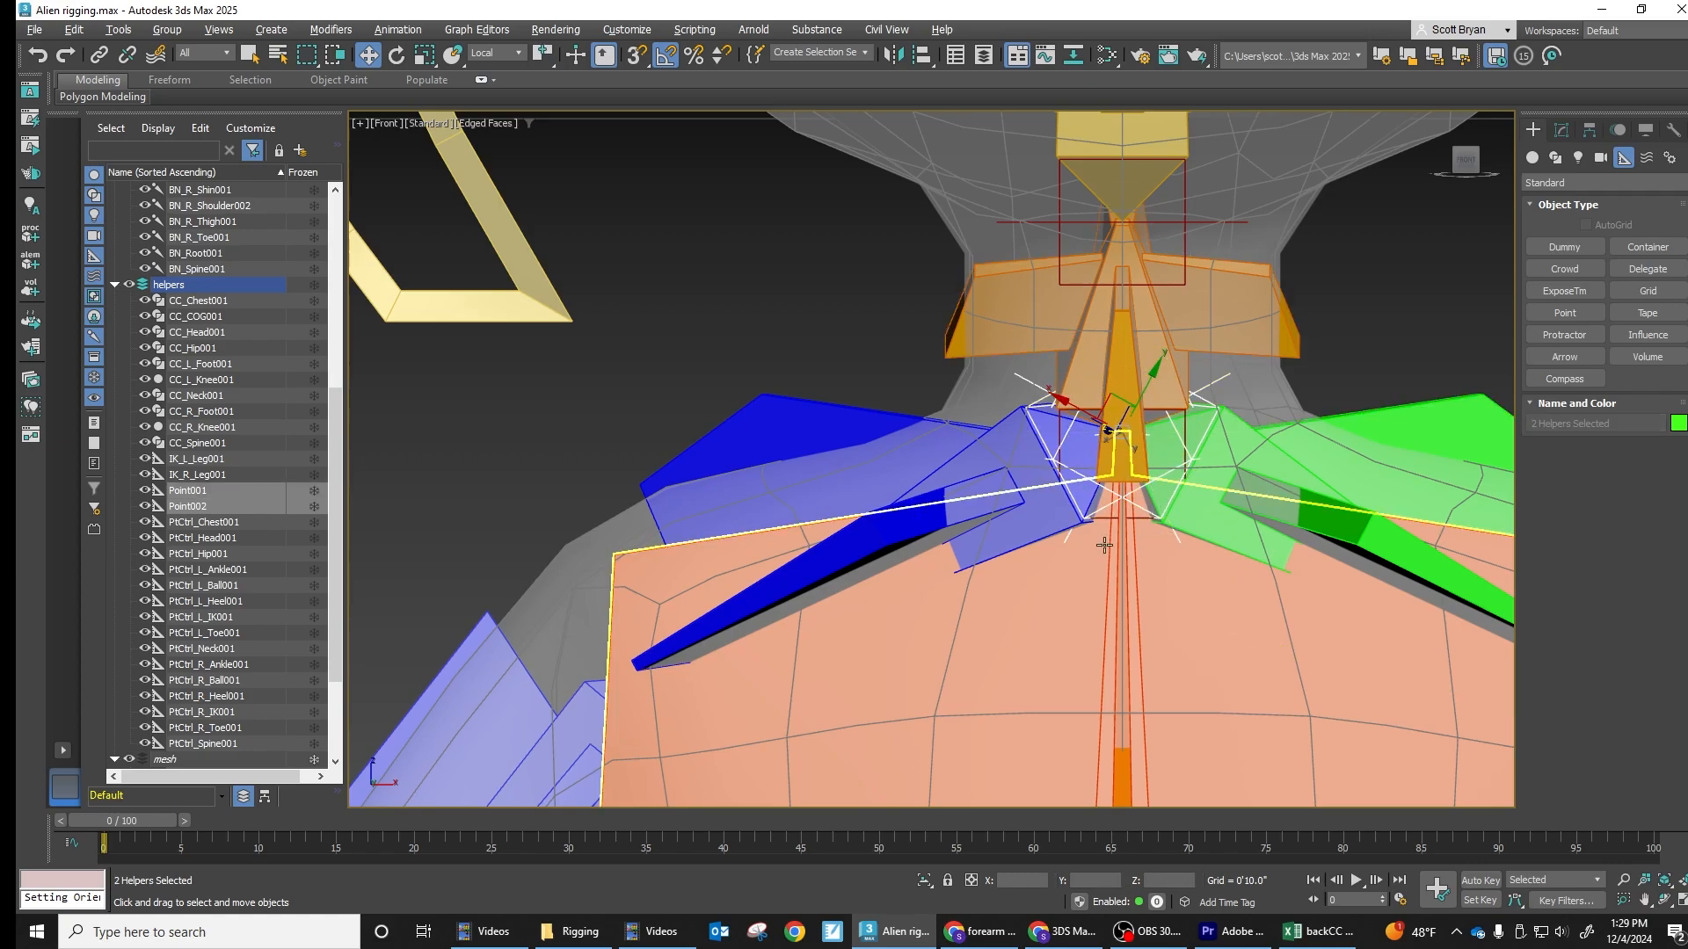
pyautogui.click(98, 54)
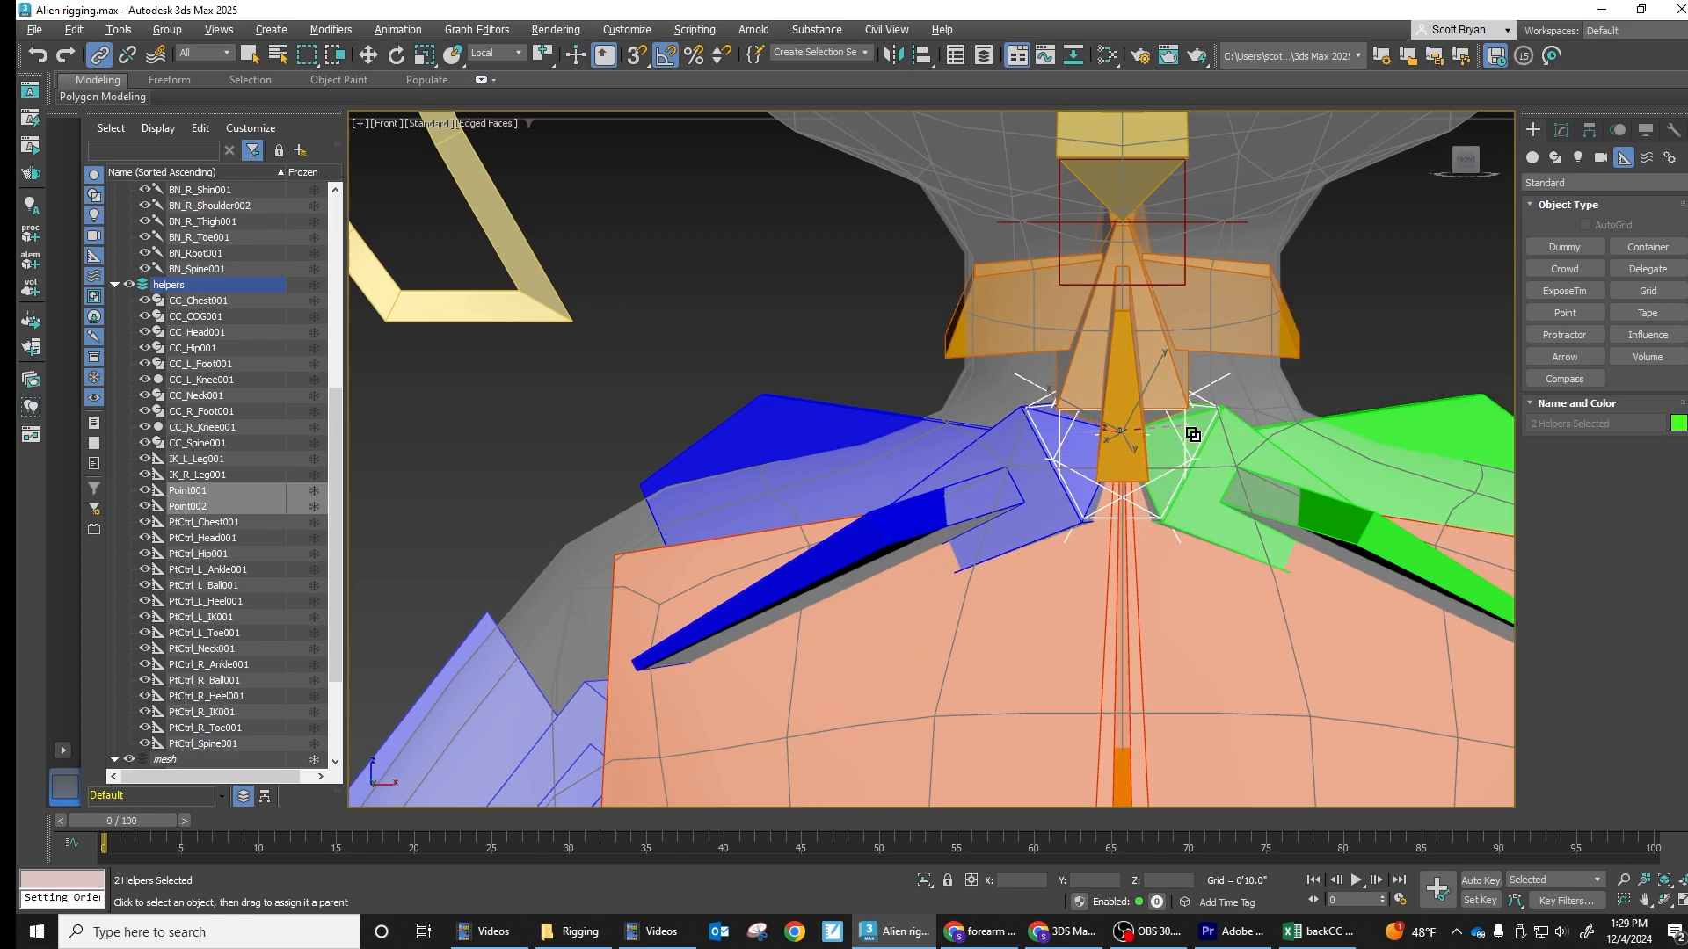
pyautogui.scroll(-2, 1186, 485)
pyautogui.moveTo(1186, 485); pyautogui.dragTo(1189, 361, button='middle')
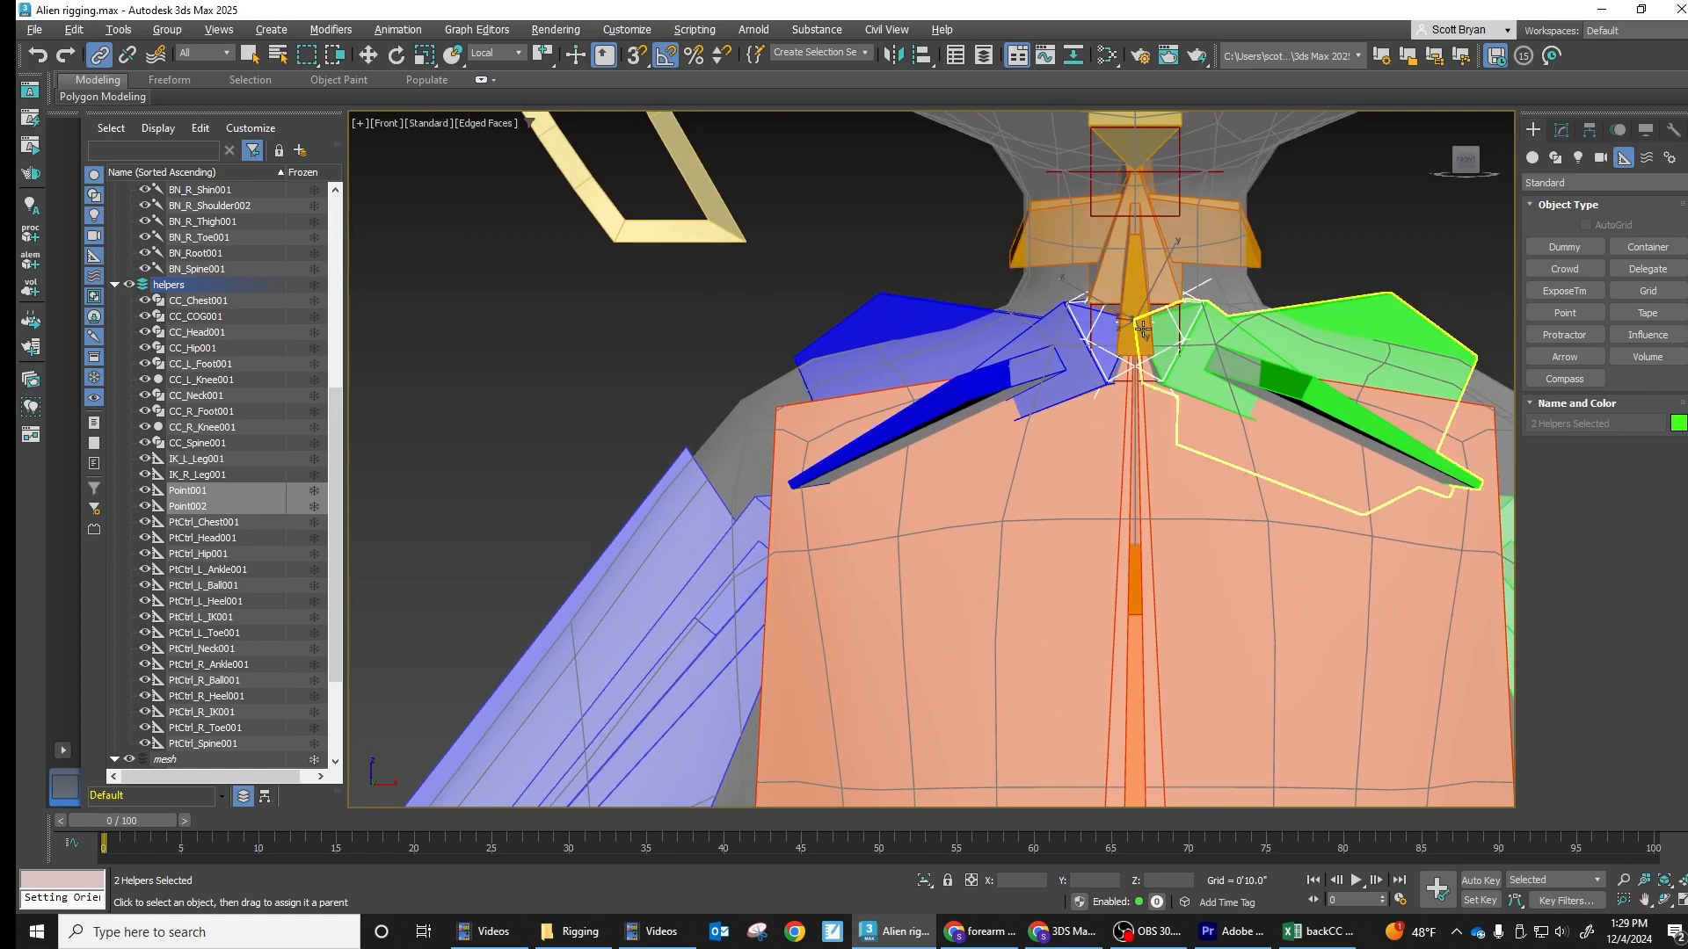
pyautogui.moveTo(1171, 374); pyautogui.dragTo(1077, 432, button='middle')
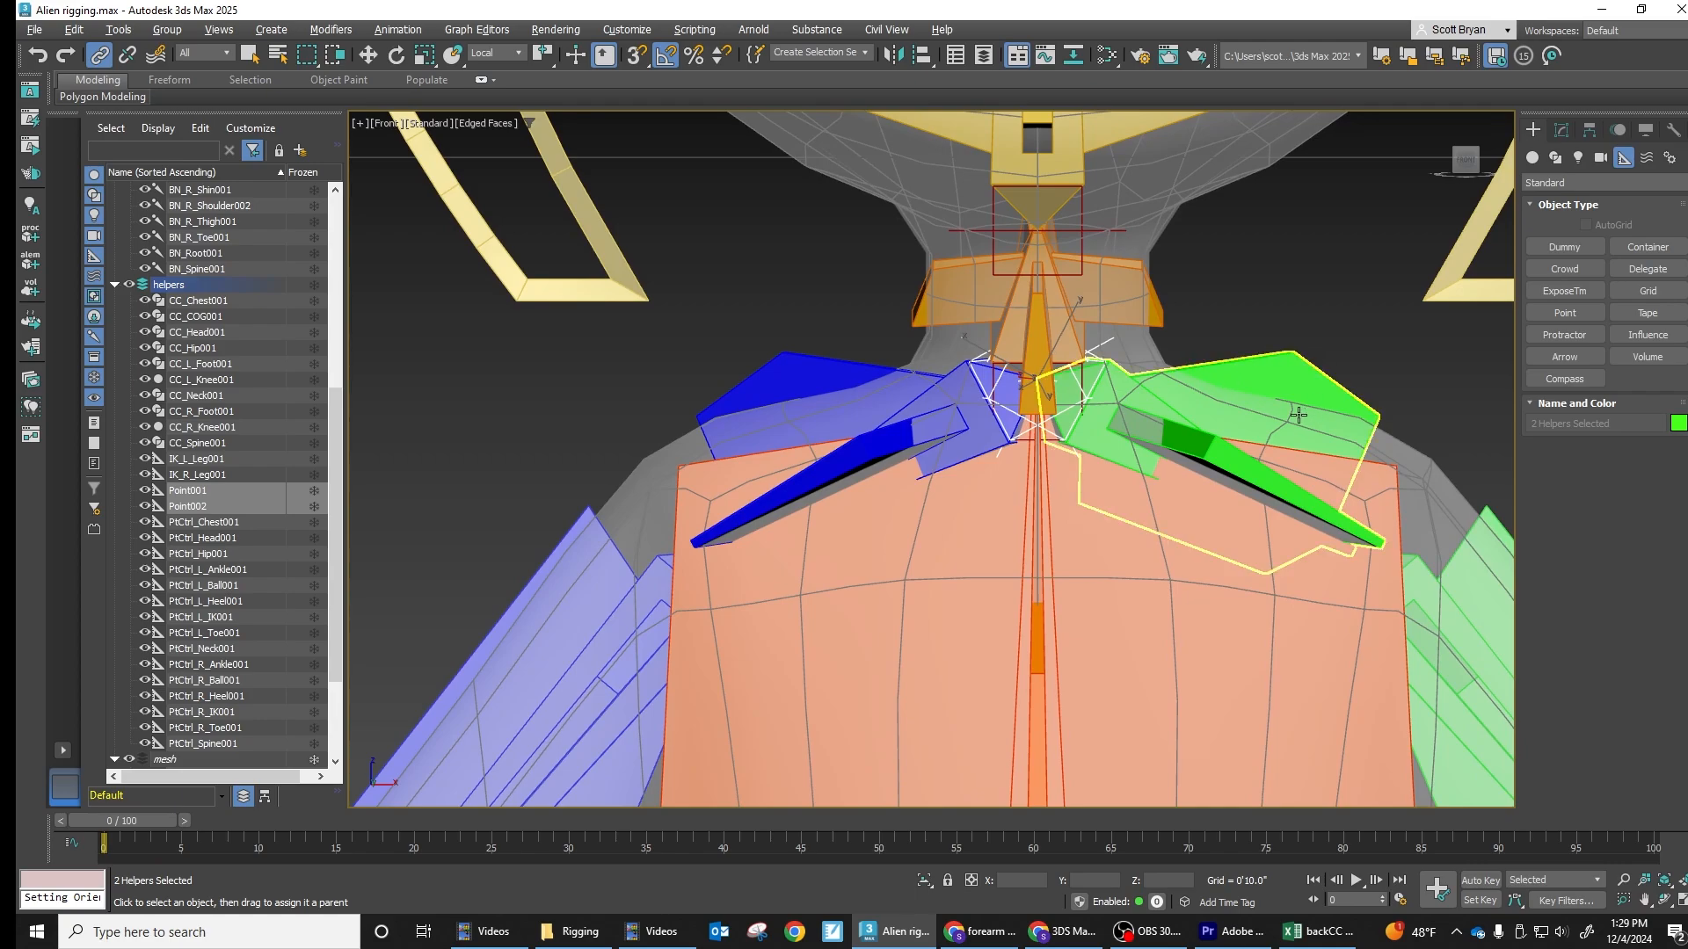
pyautogui.scroll(-2, 1235, 392)
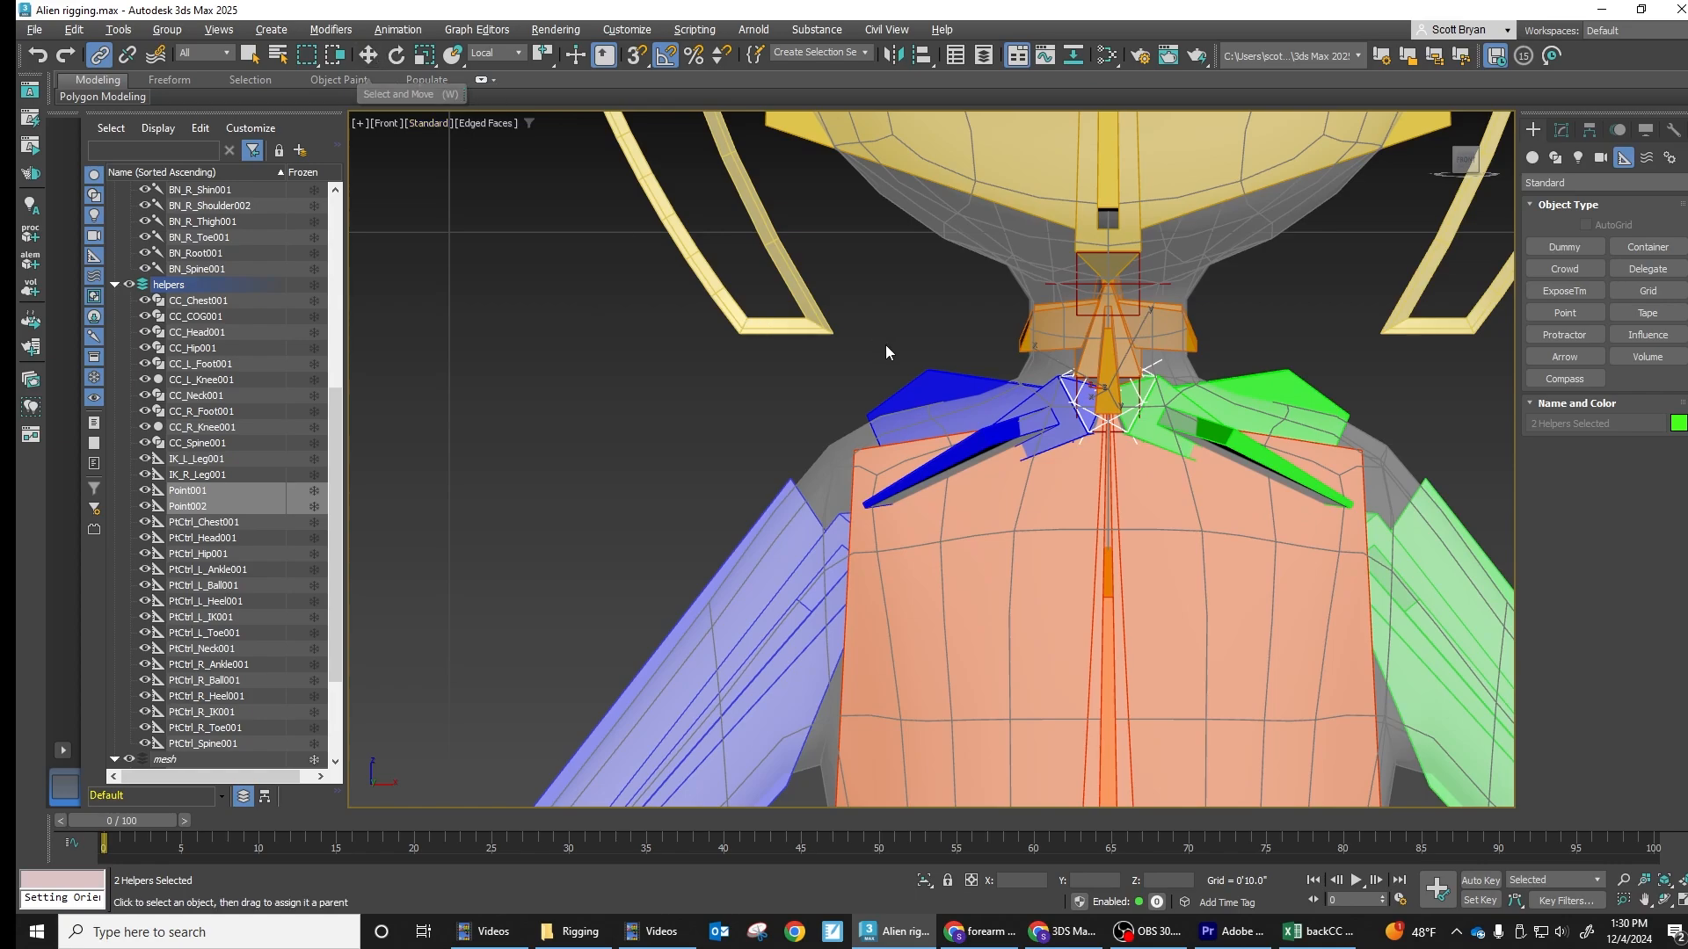
# Add an Orientation Constraint to the left shoulder bone, targeting the blue point helper Point001
pyautogui.click(929, 384)
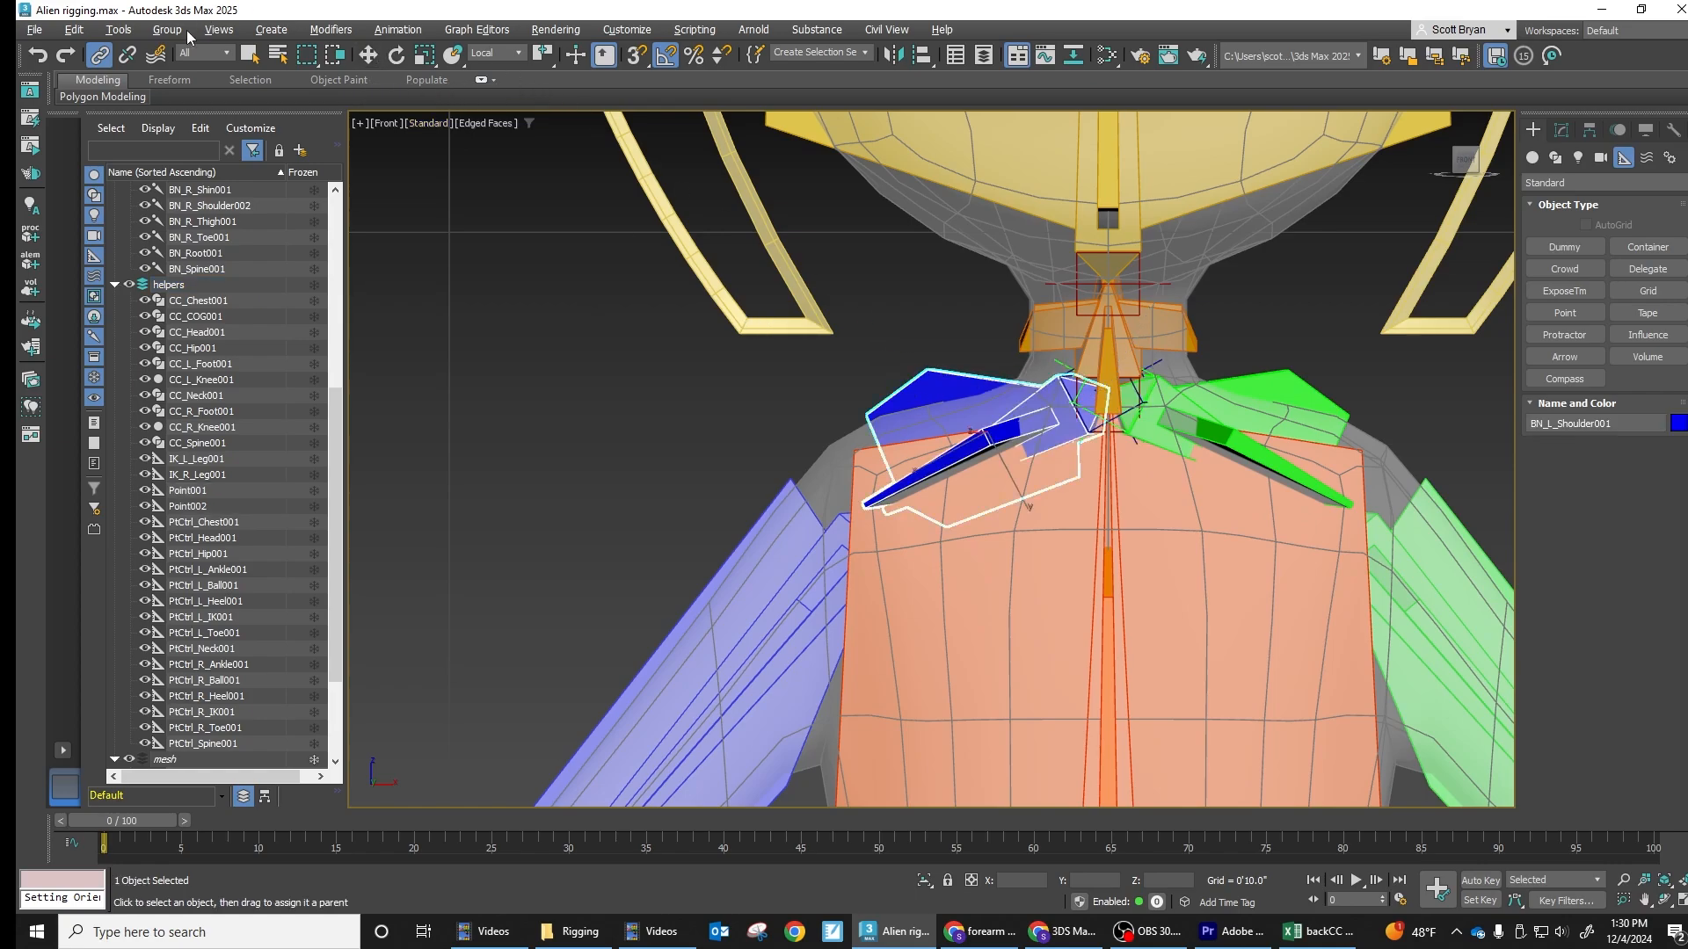
pyautogui.click(251, 55)
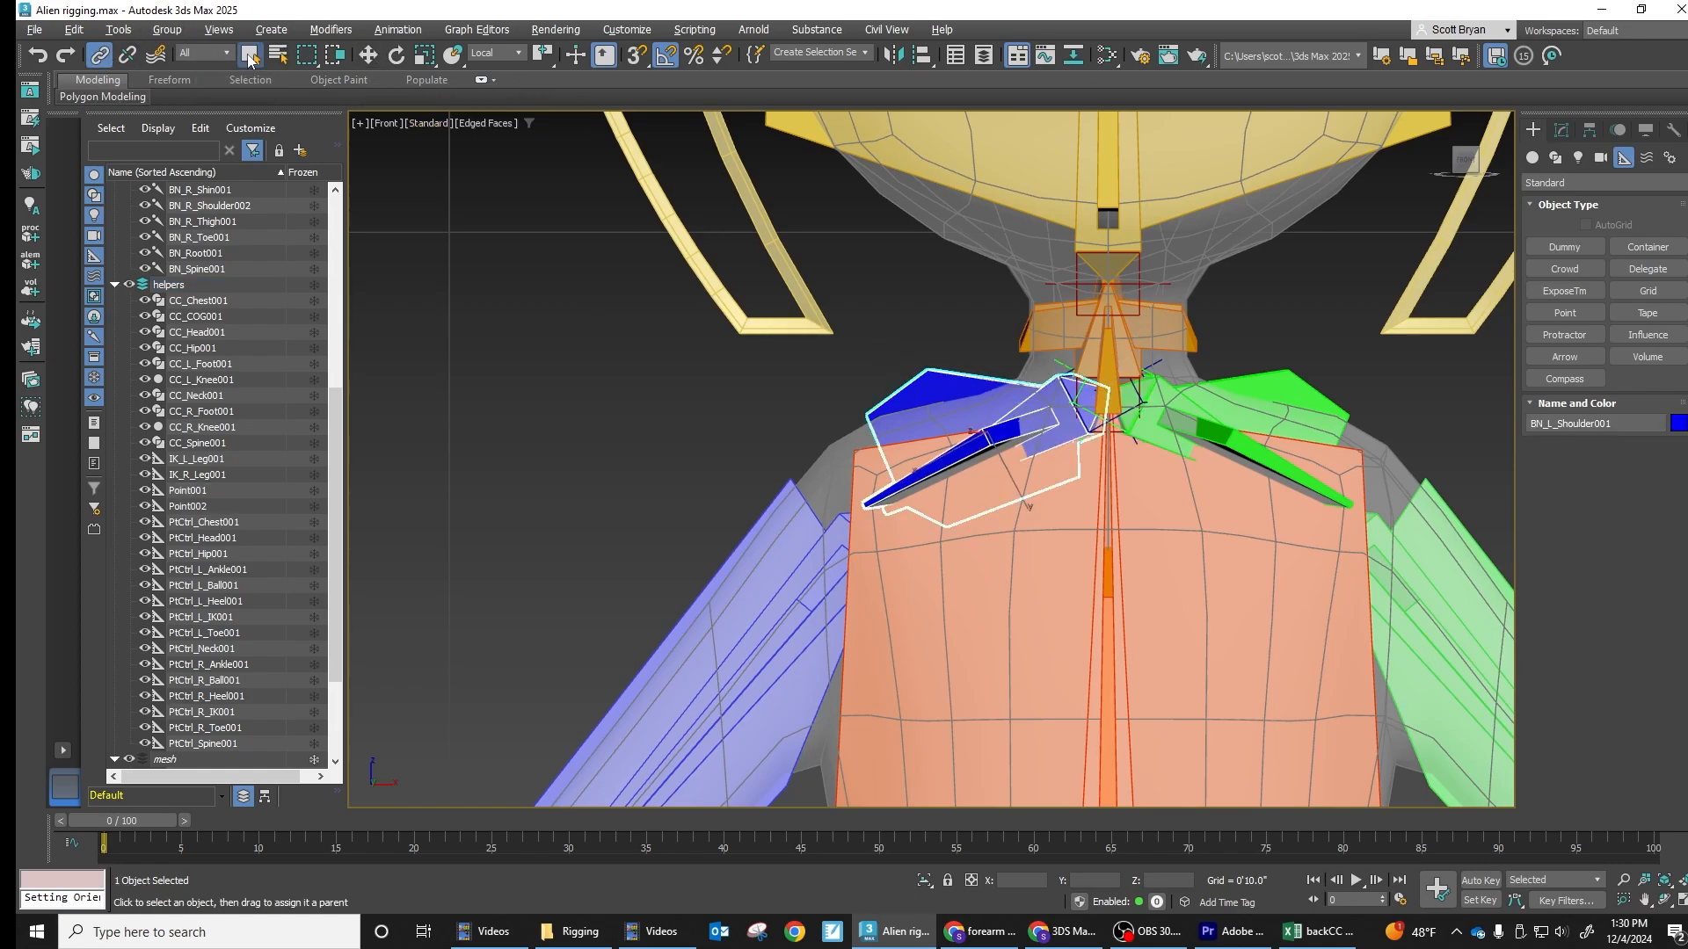
pyautogui.click(388, 32)
pyautogui.moveTo(429, 127)
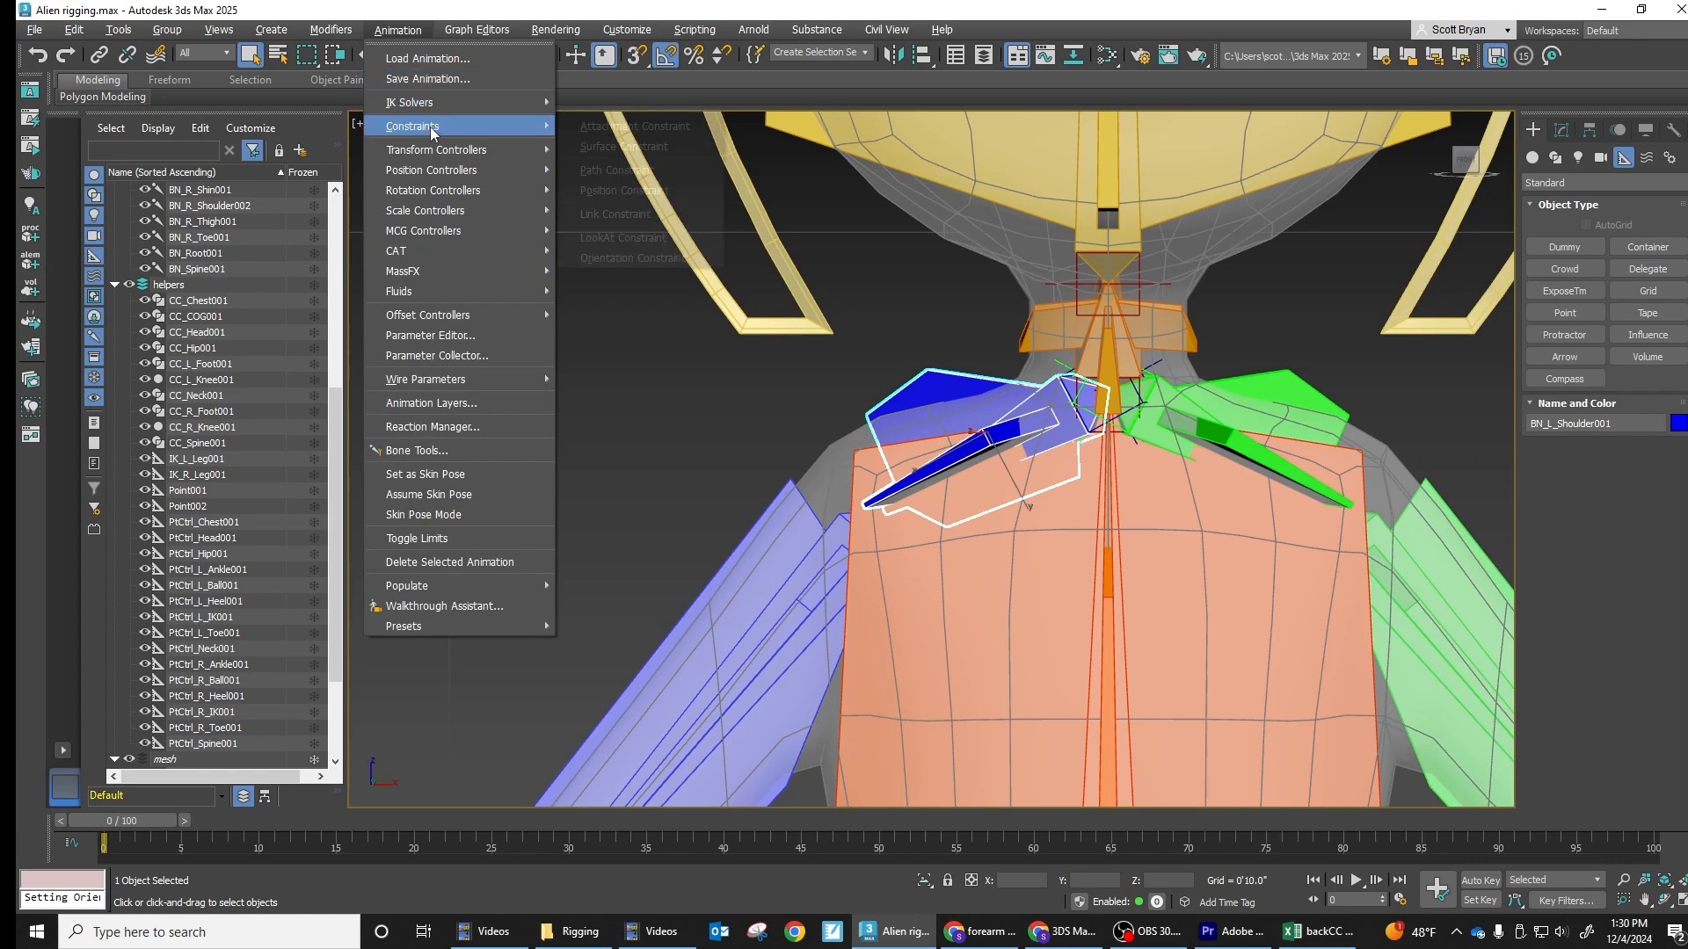
pyautogui.click(630, 256)
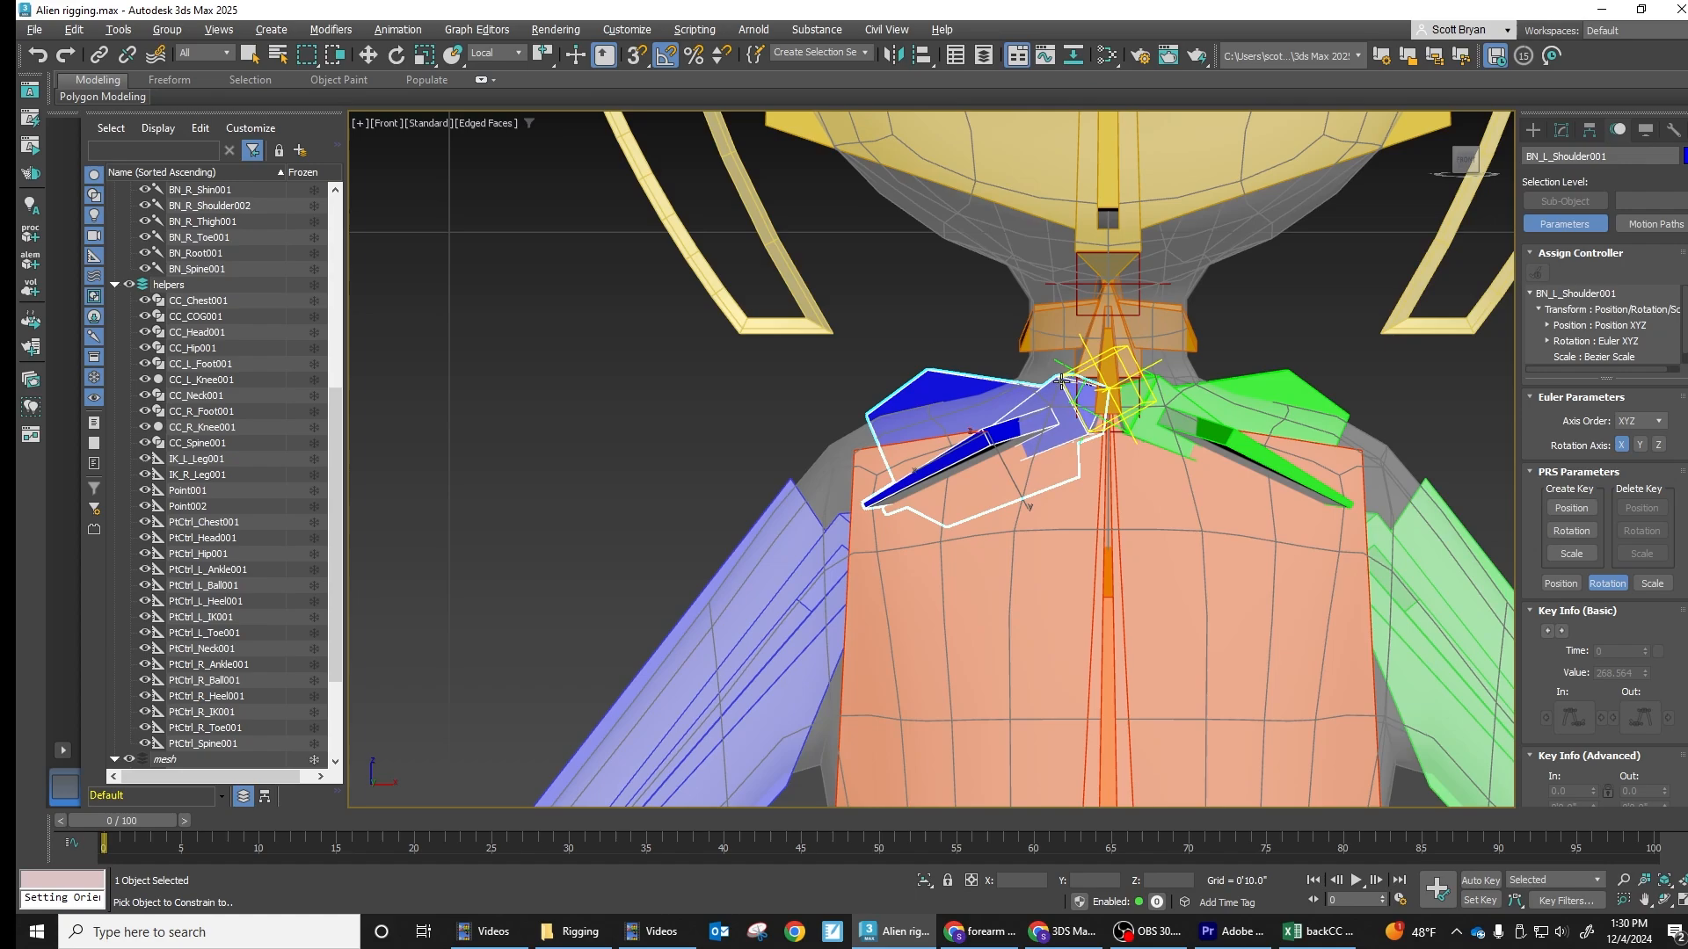
pyautogui.click(1061, 380)
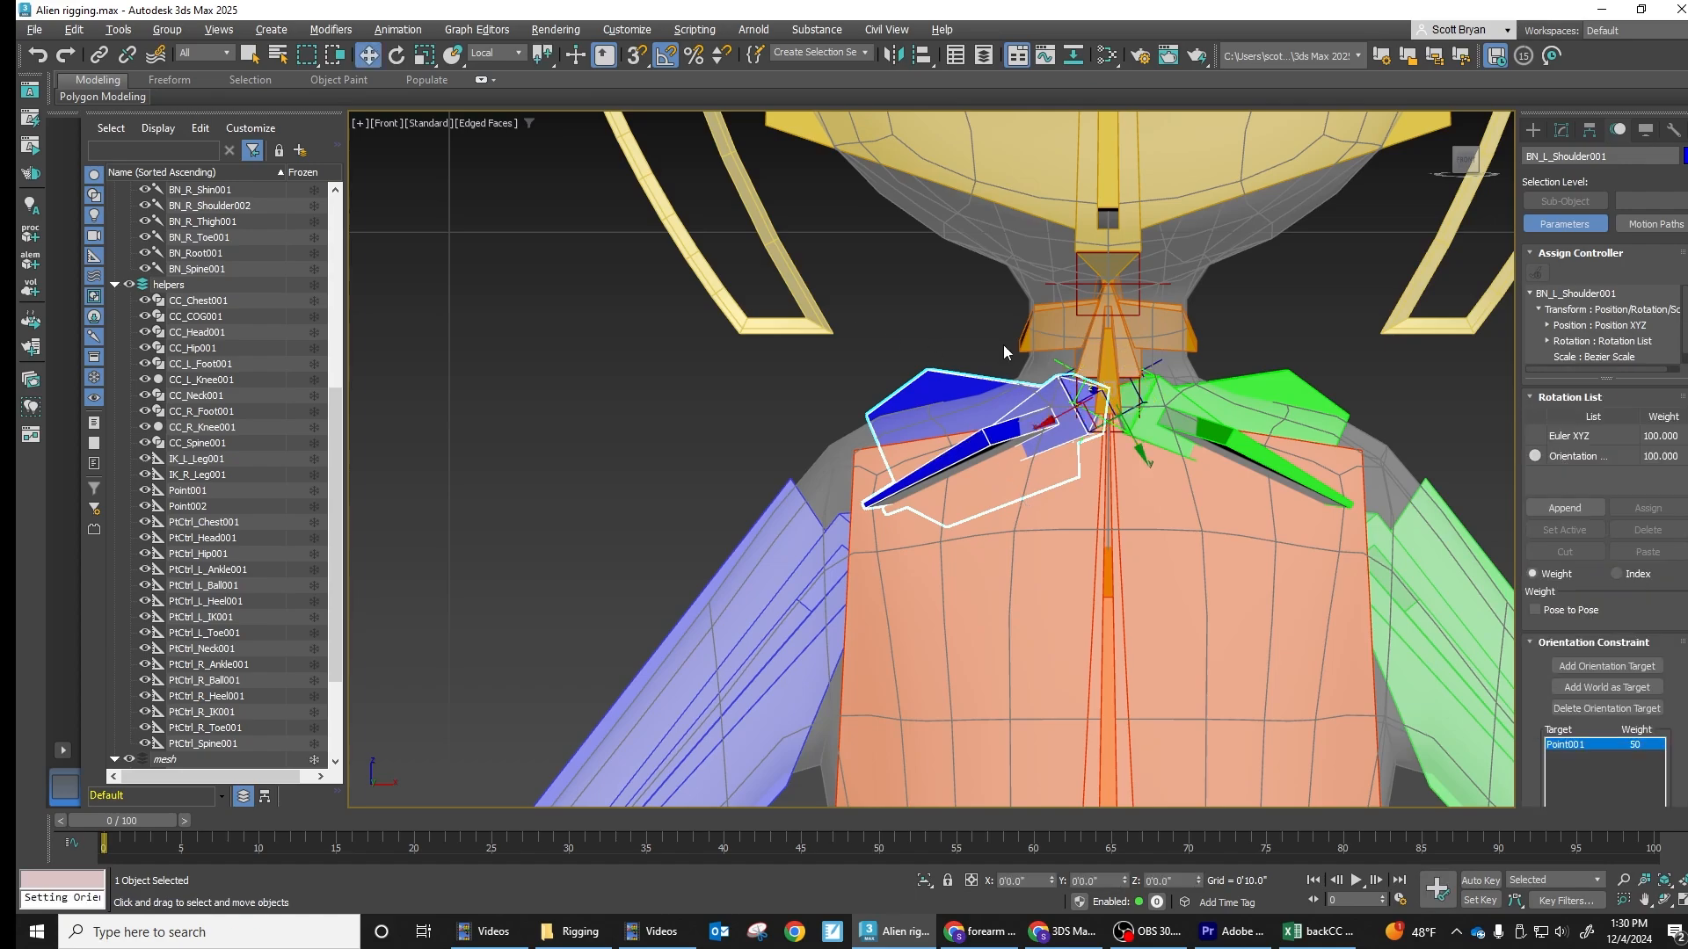
# Add an Orientation Constraint to the right shoulder bone, targeting the green point helper Point002, with Keep Initial Offset enabled
pyautogui.click(1291, 391)
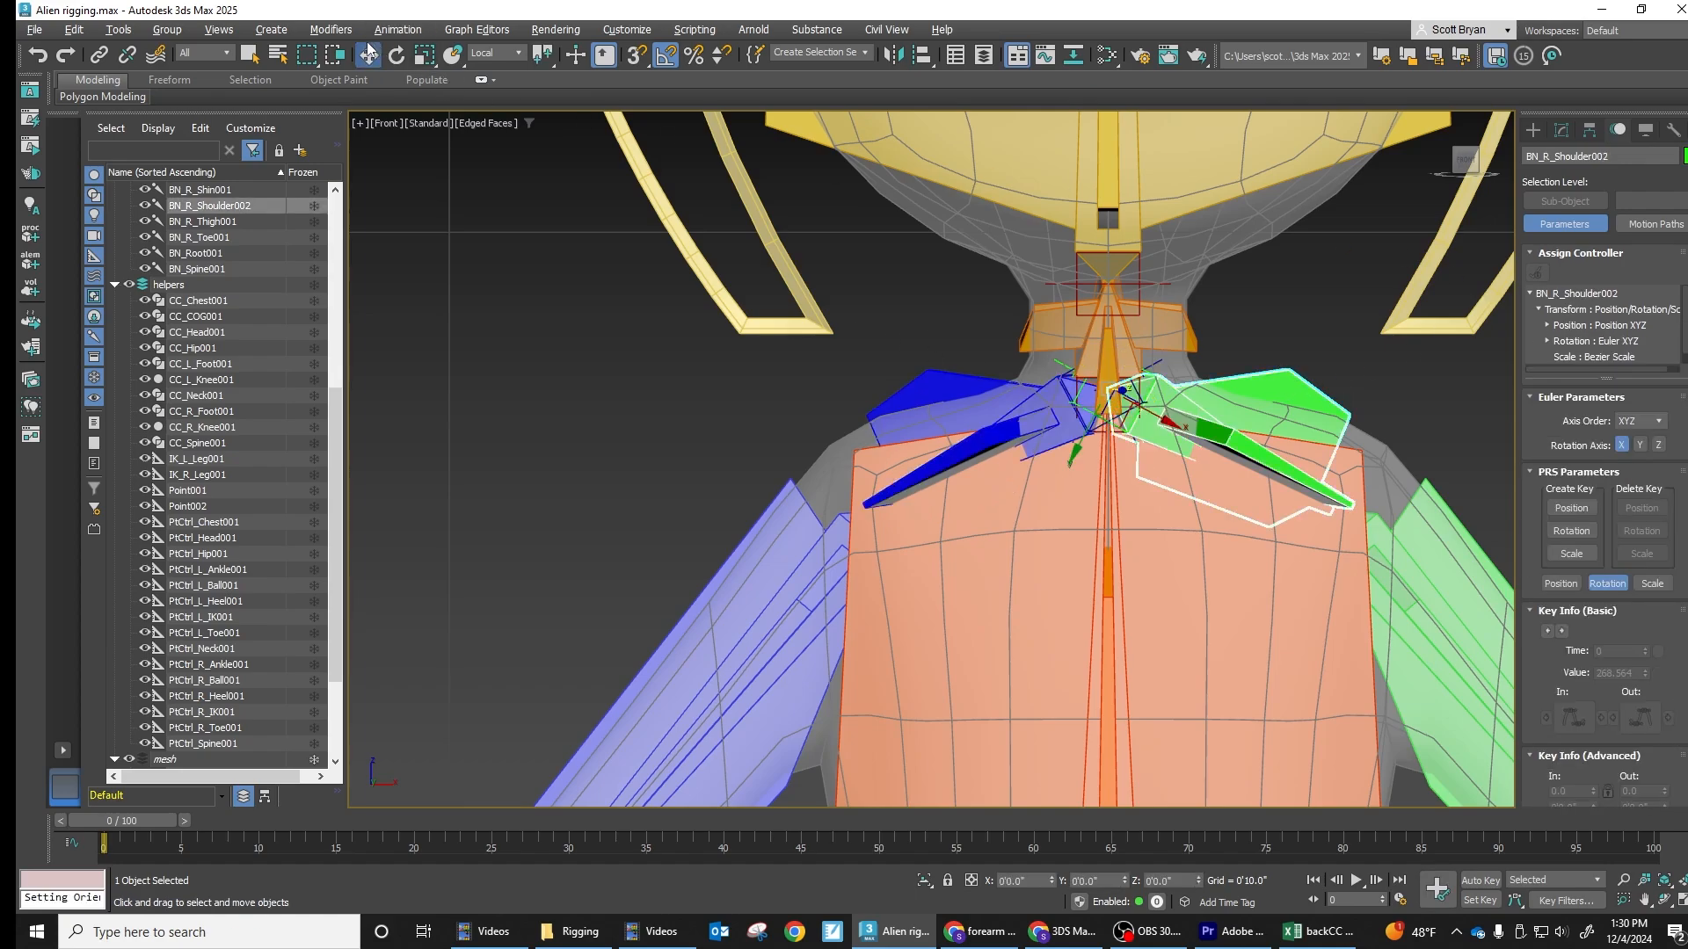
pyautogui.click(410, 31)
pyautogui.moveTo(434, 128)
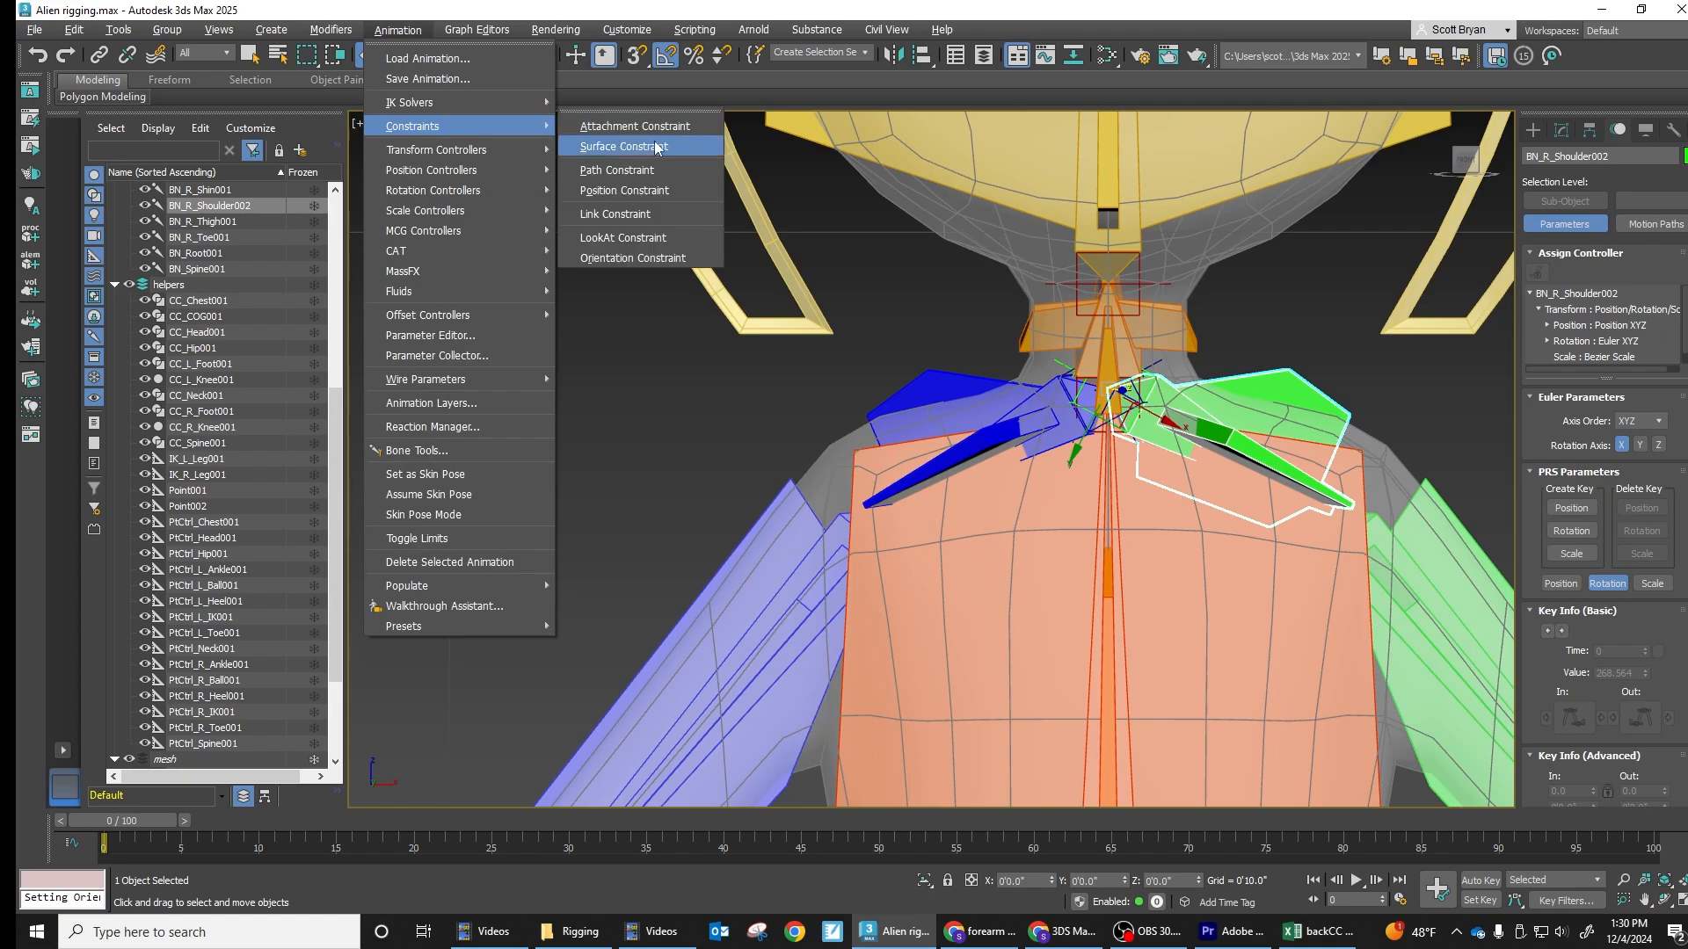
pyautogui.click(651, 256)
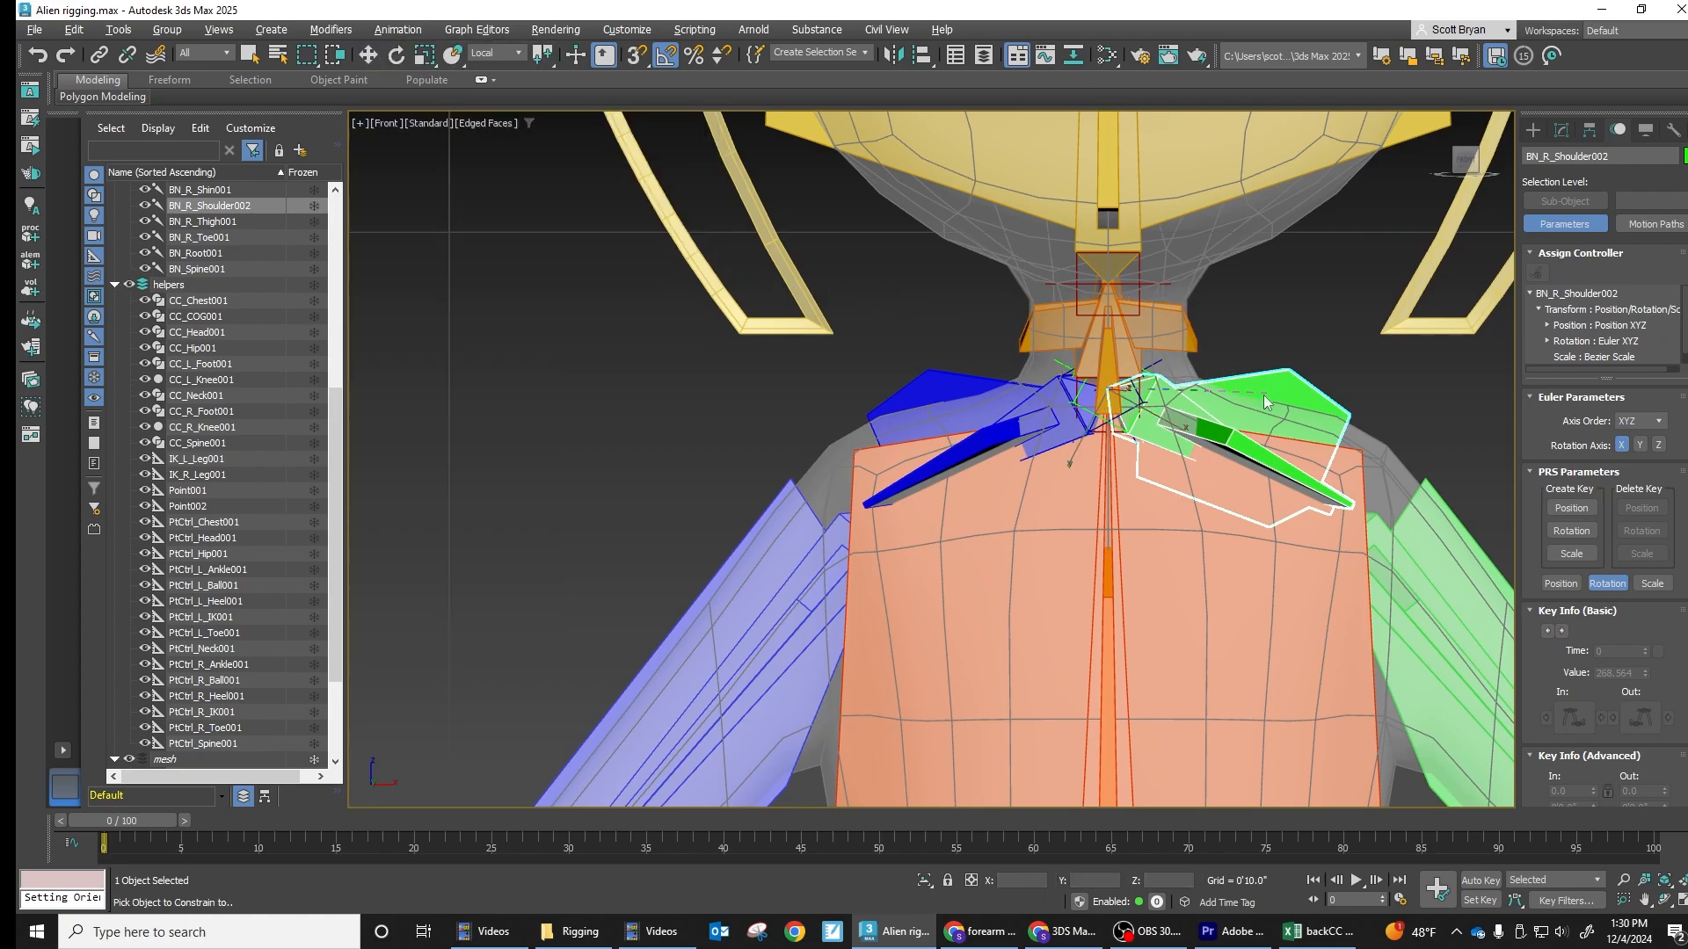
pyautogui.click(1078, 403)
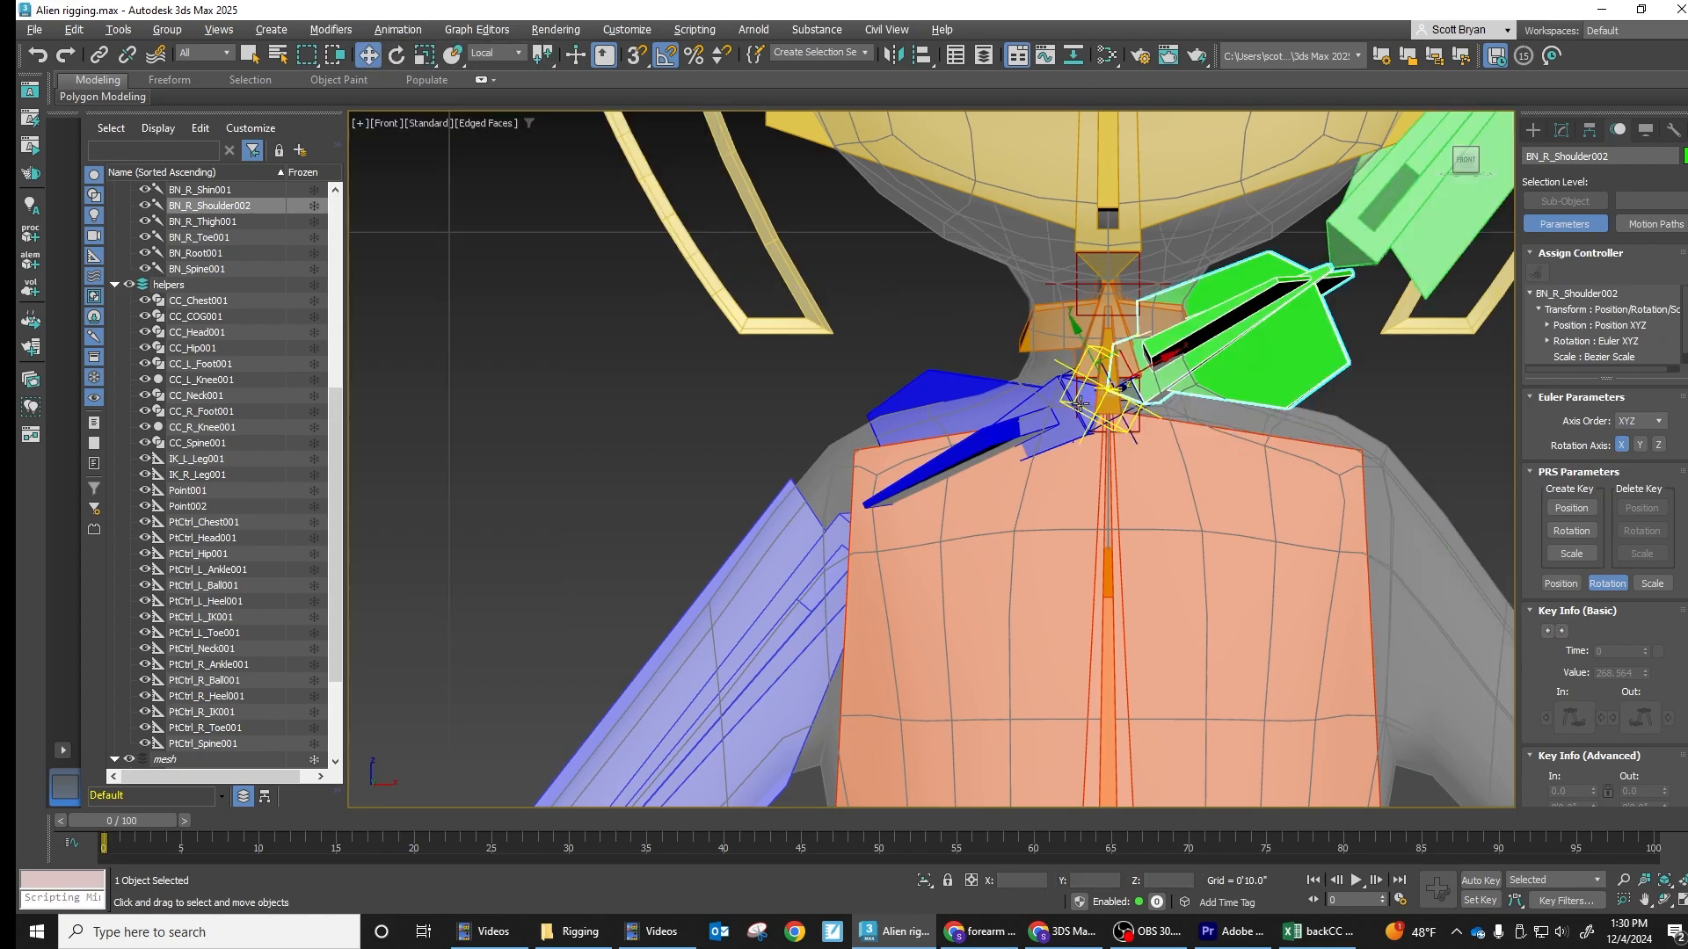
pyautogui.moveTo(1230, 347); pyautogui.dragTo(1135, 315, button='middle')
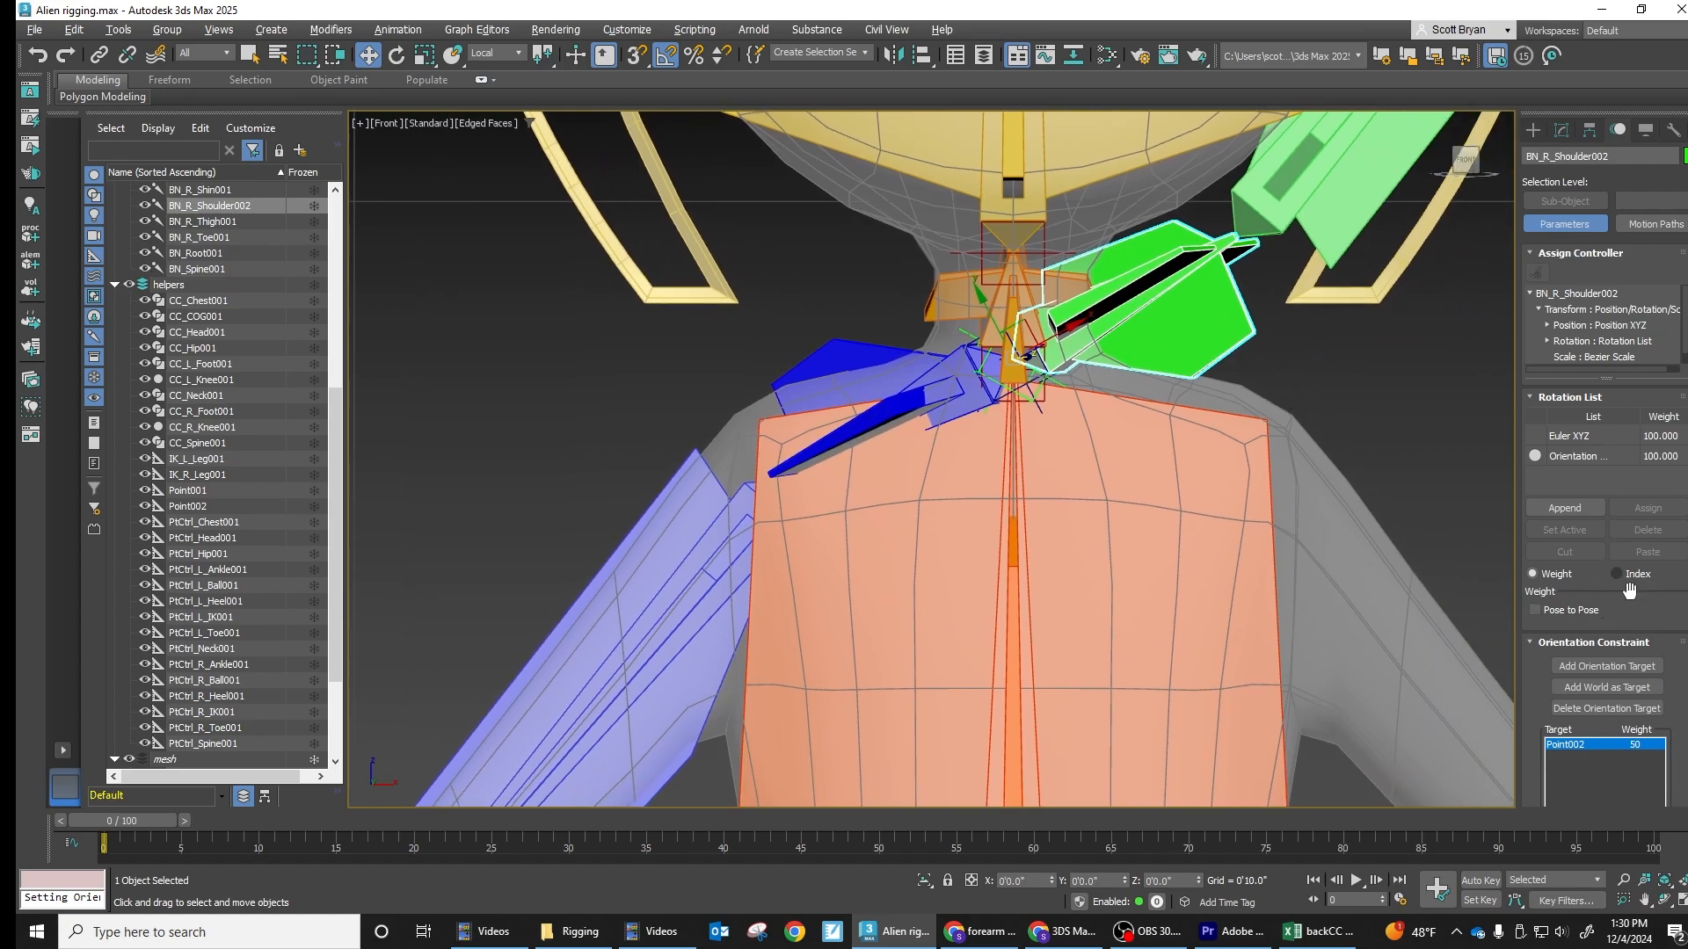
pyautogui.scroll(-5, 1629, 590)
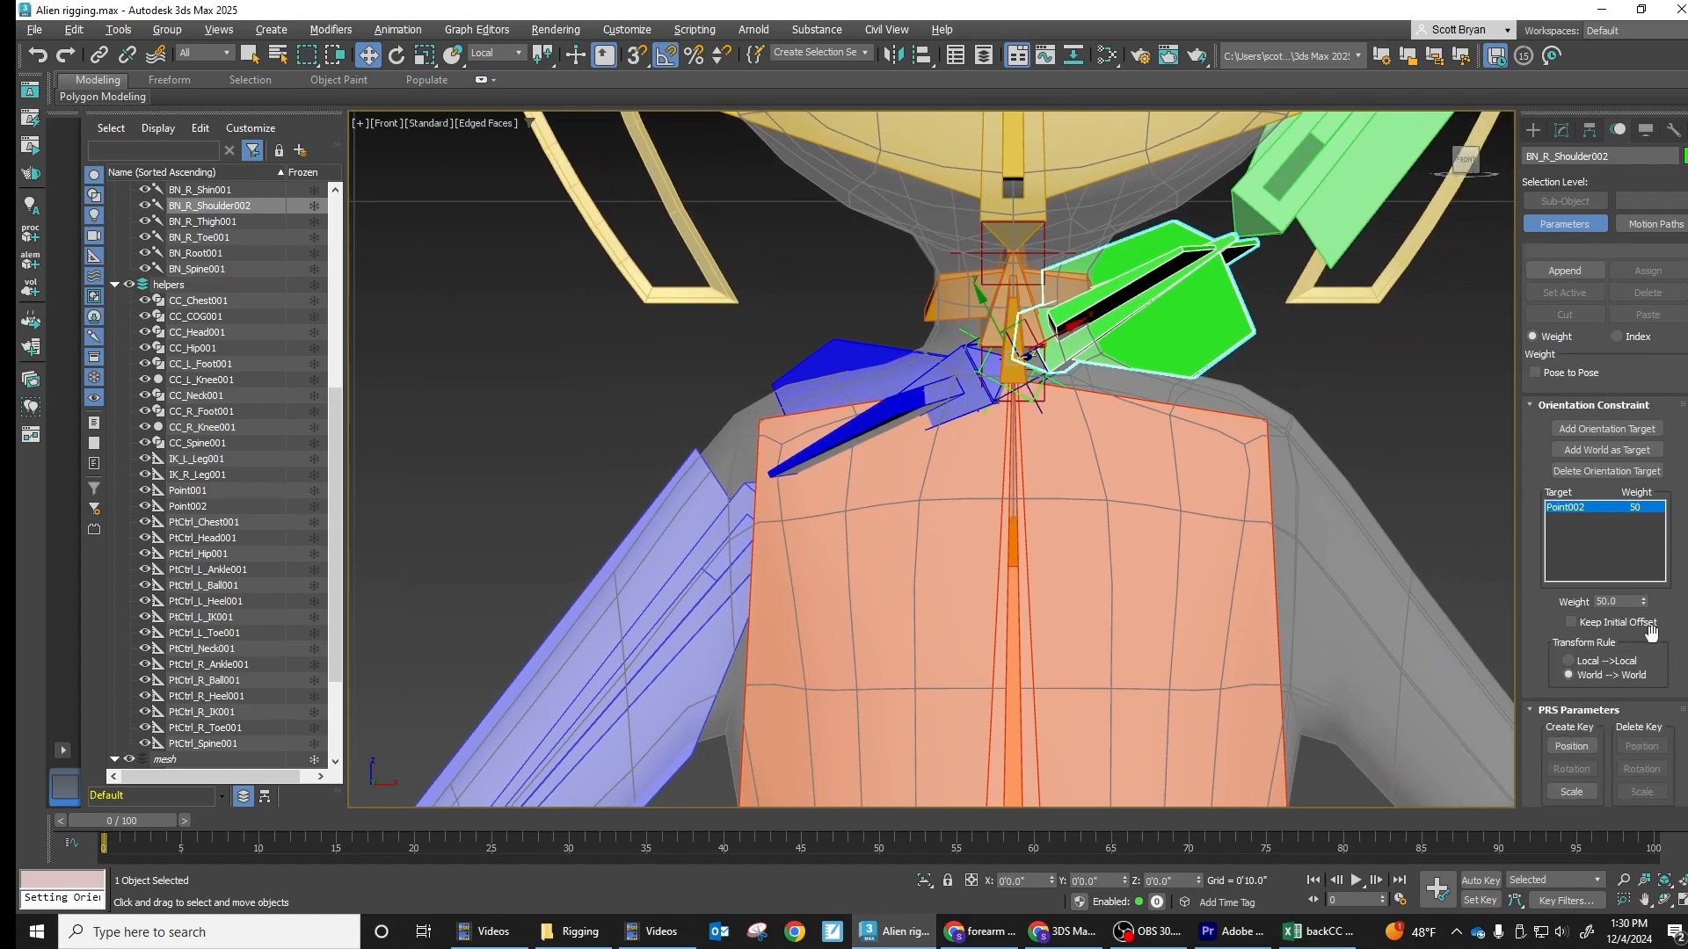
pyautogui.click(1637, 626)
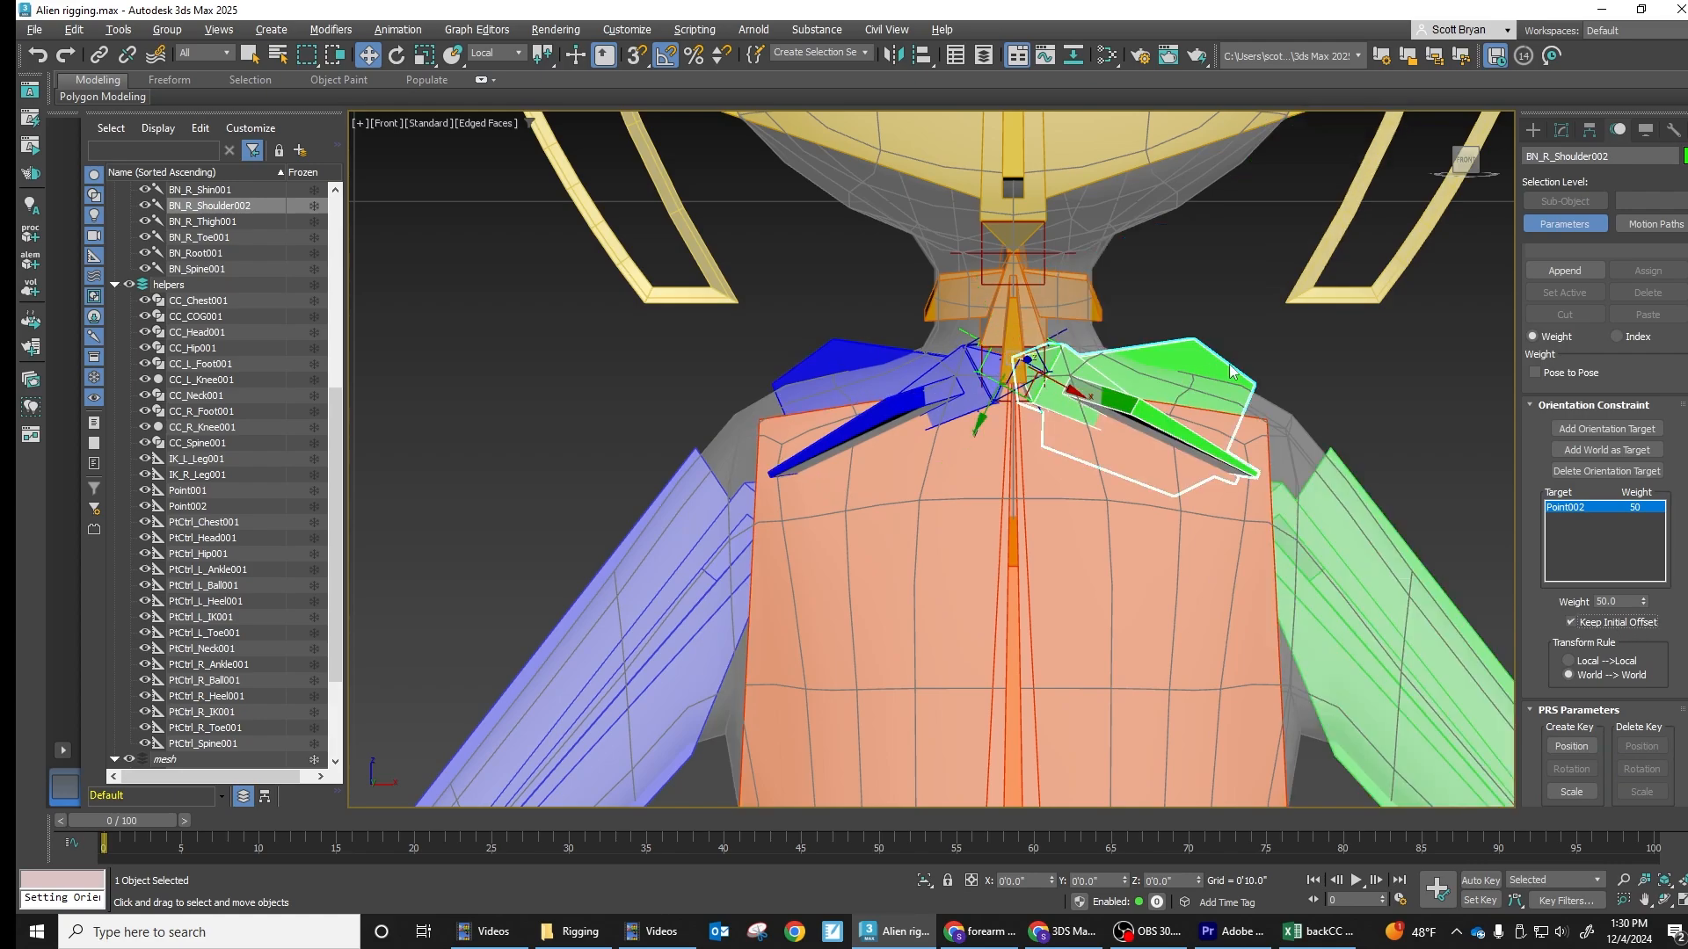
# Draw a four-point star spline beside the neck above the right arm, with radii of about 2.7" and 1.1"
pyautogui.scroll(-5, 1231, 369)
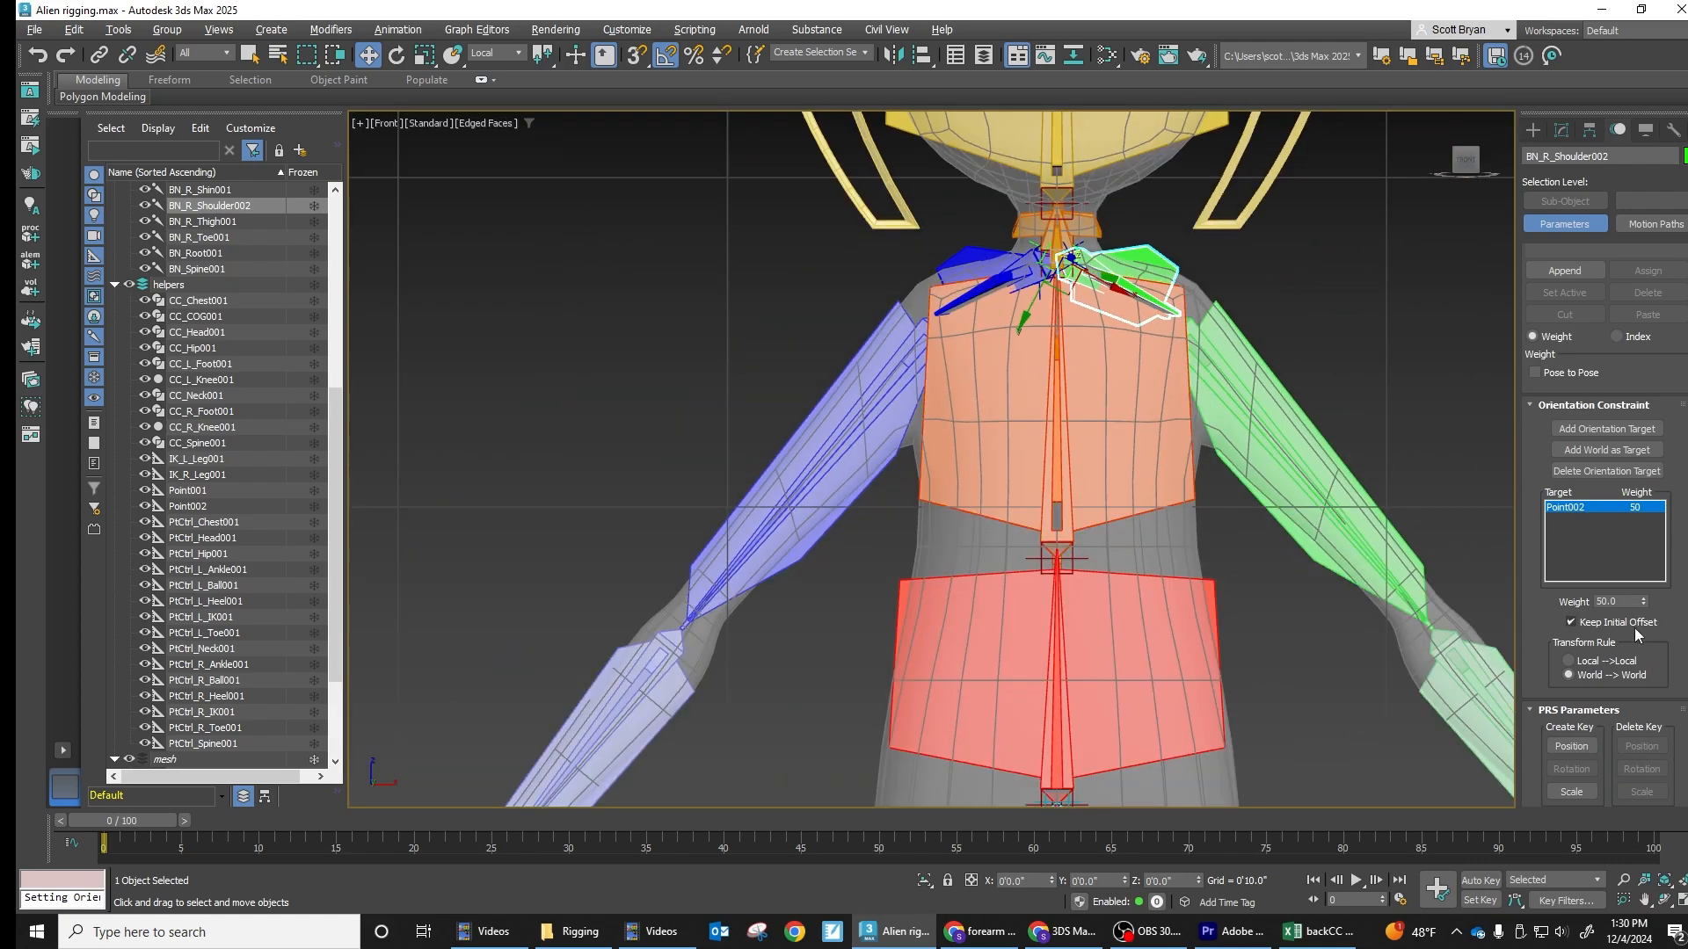
pyautogui.moveTo(1239, 415); pyautogui.dragTo(1200, 447, button='middle')
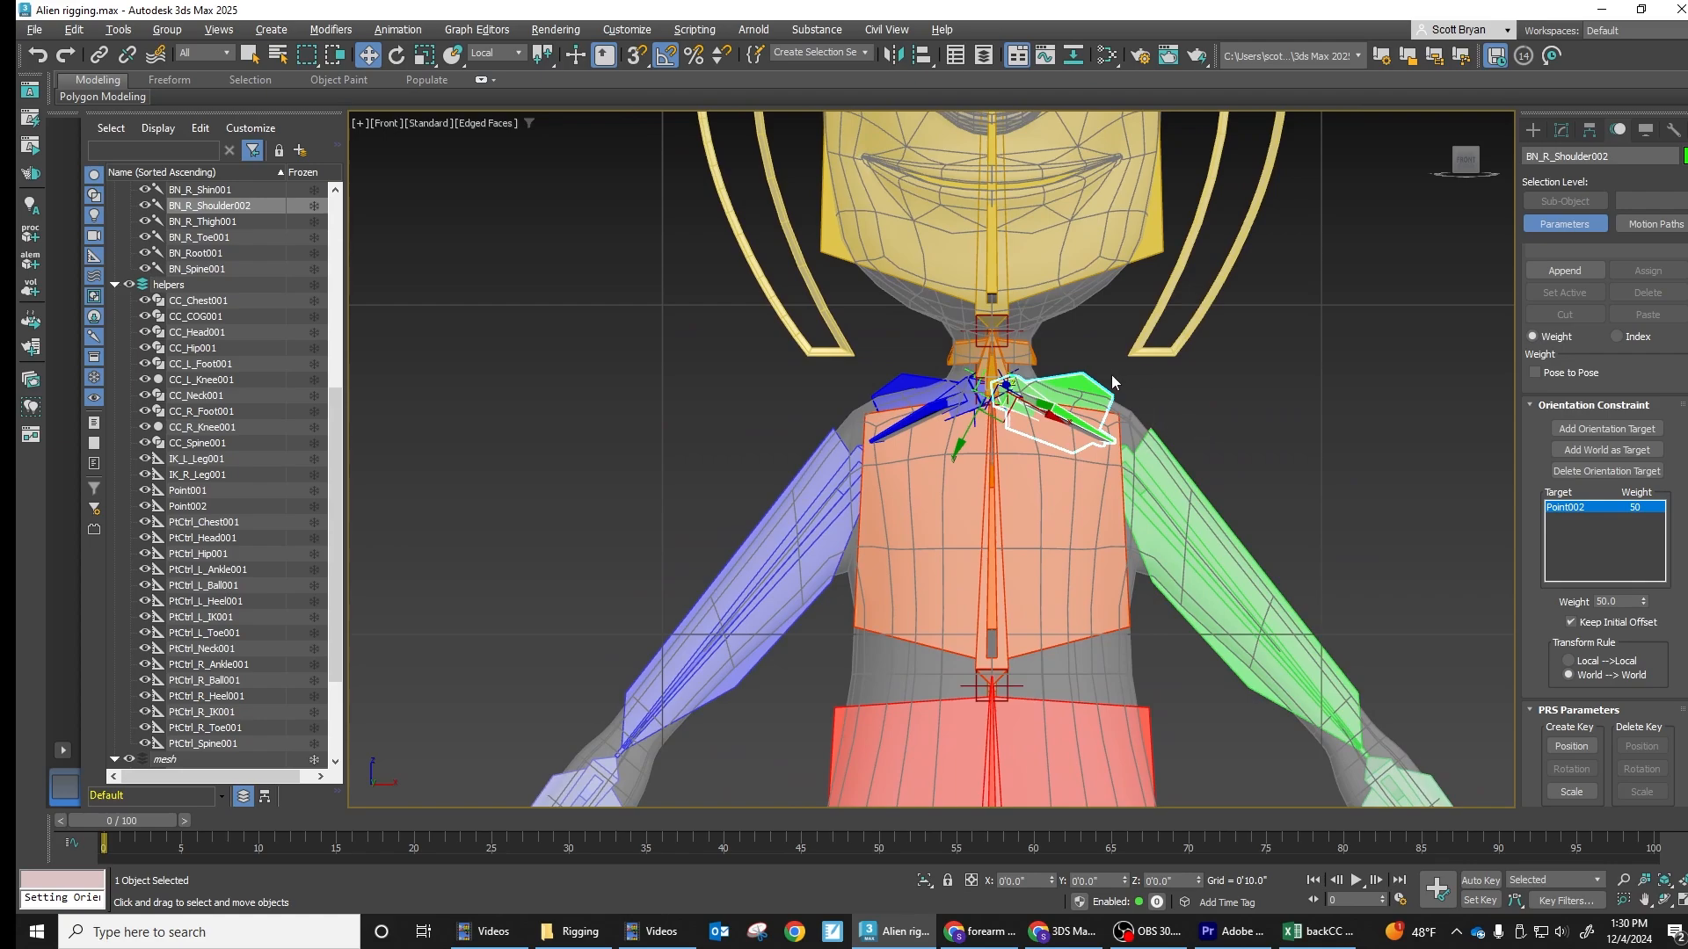
pyautogui.scroll(-3, 1143, 404)
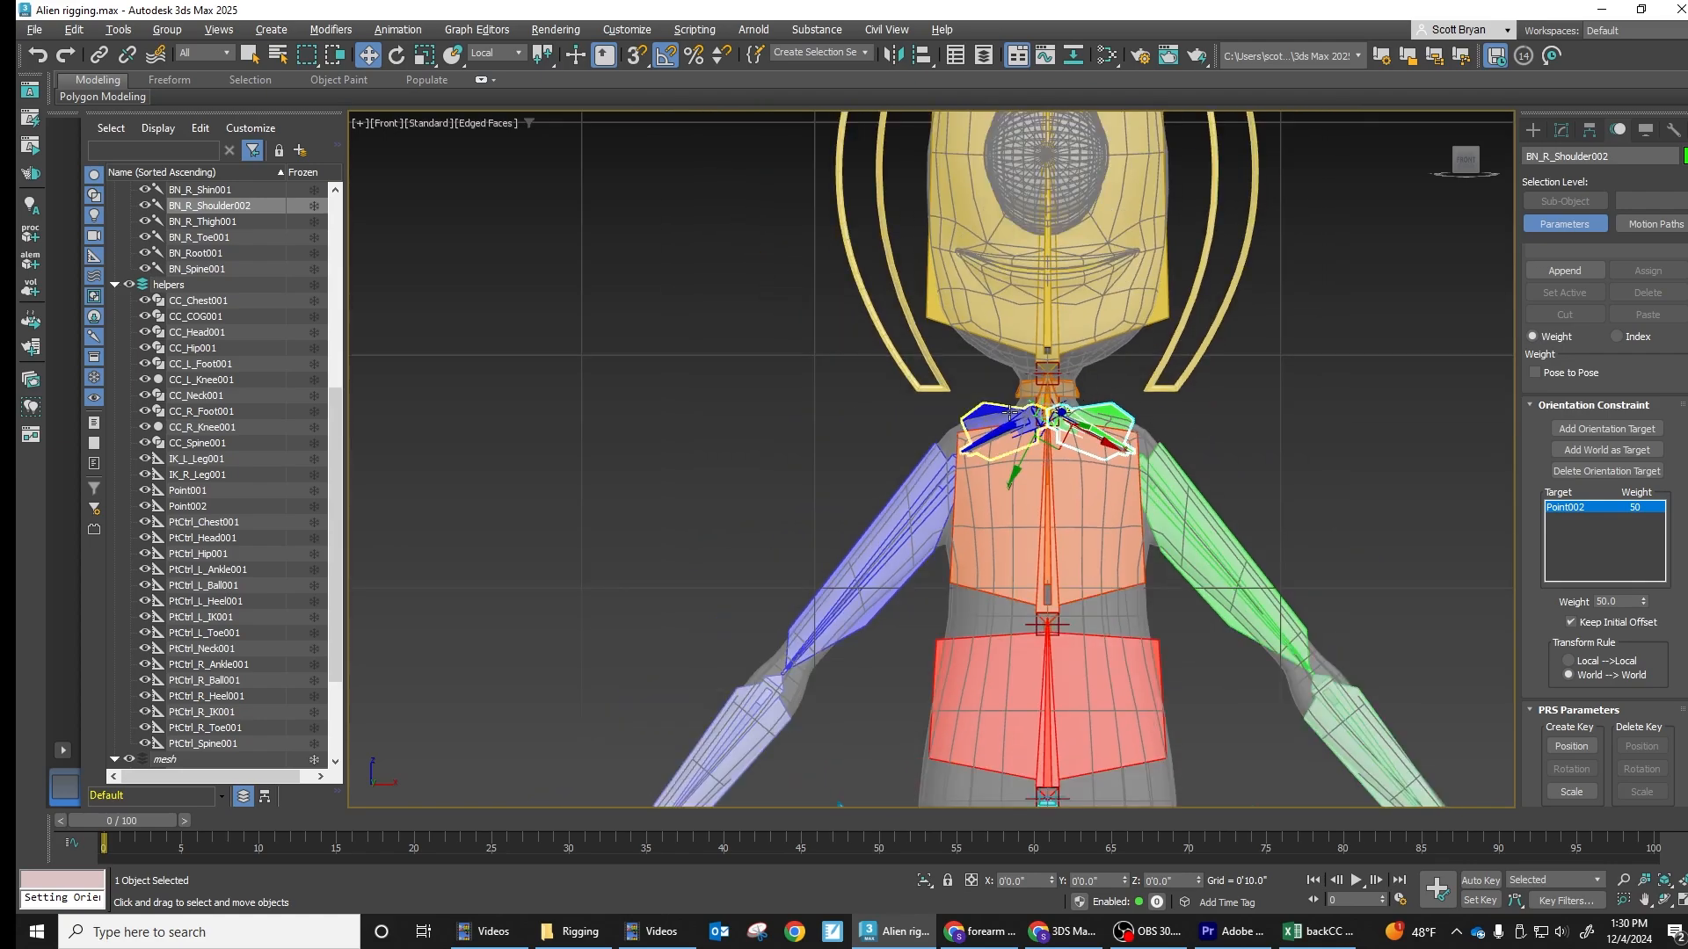
pyautogui.moveTo(1008, 410); pyautogui.dragTo(1007, 327, button='middle')
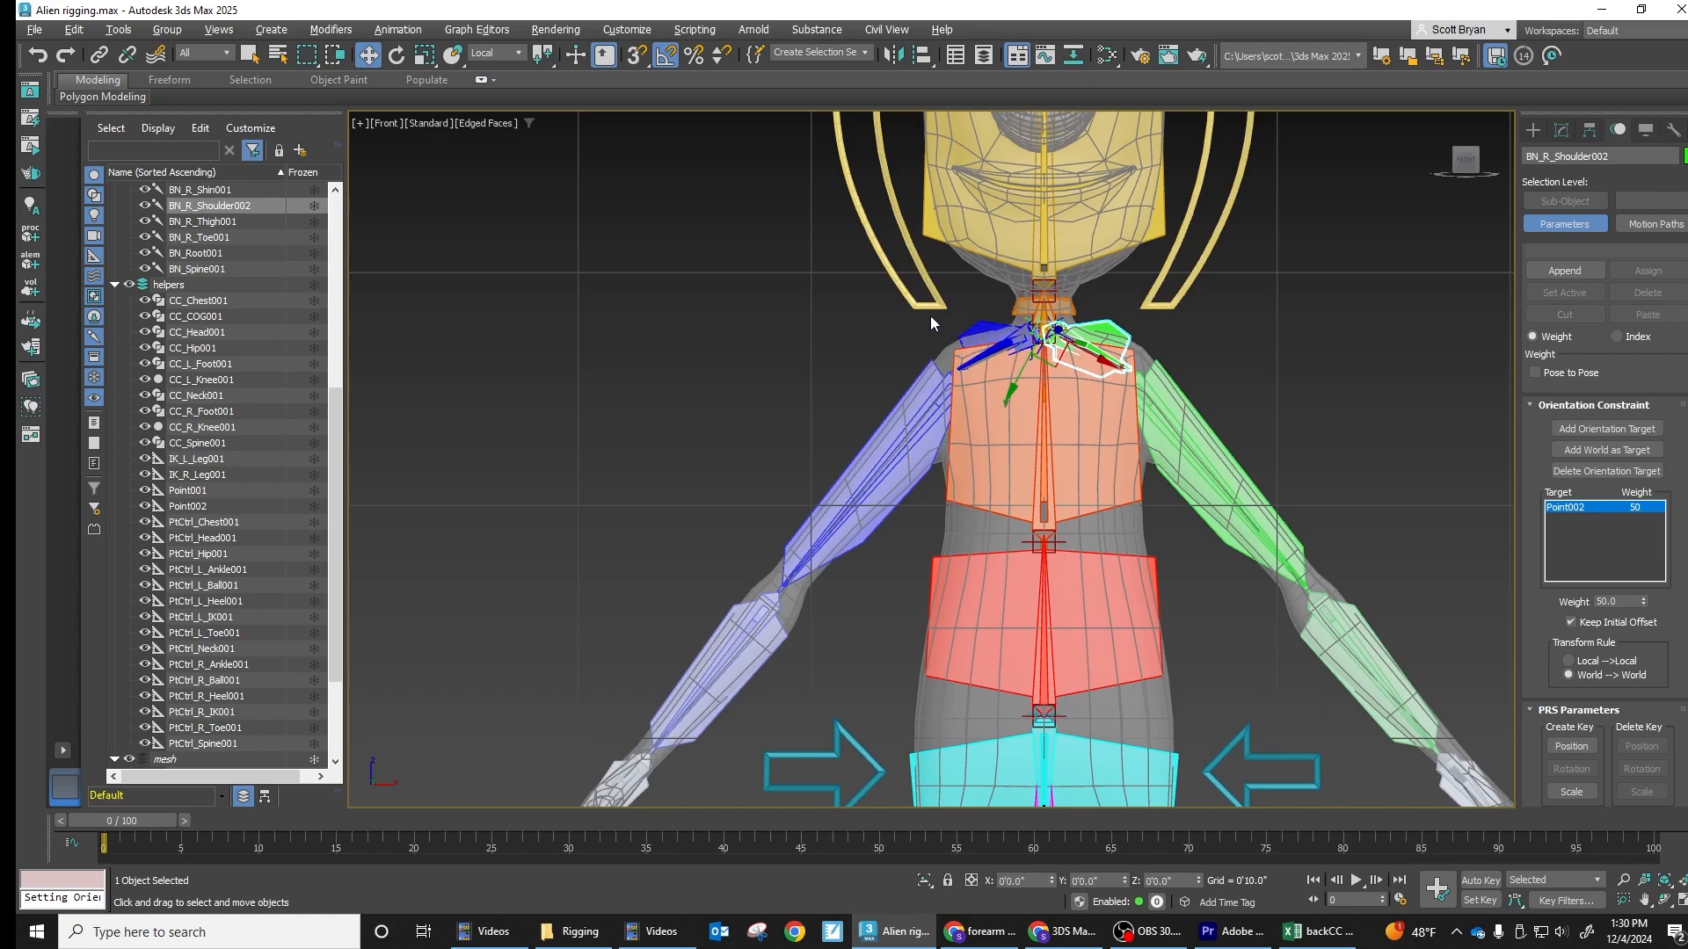
pyautogui.moveTo(1229, 328); pyautogui.dragTo(1187, 414, button='middle')
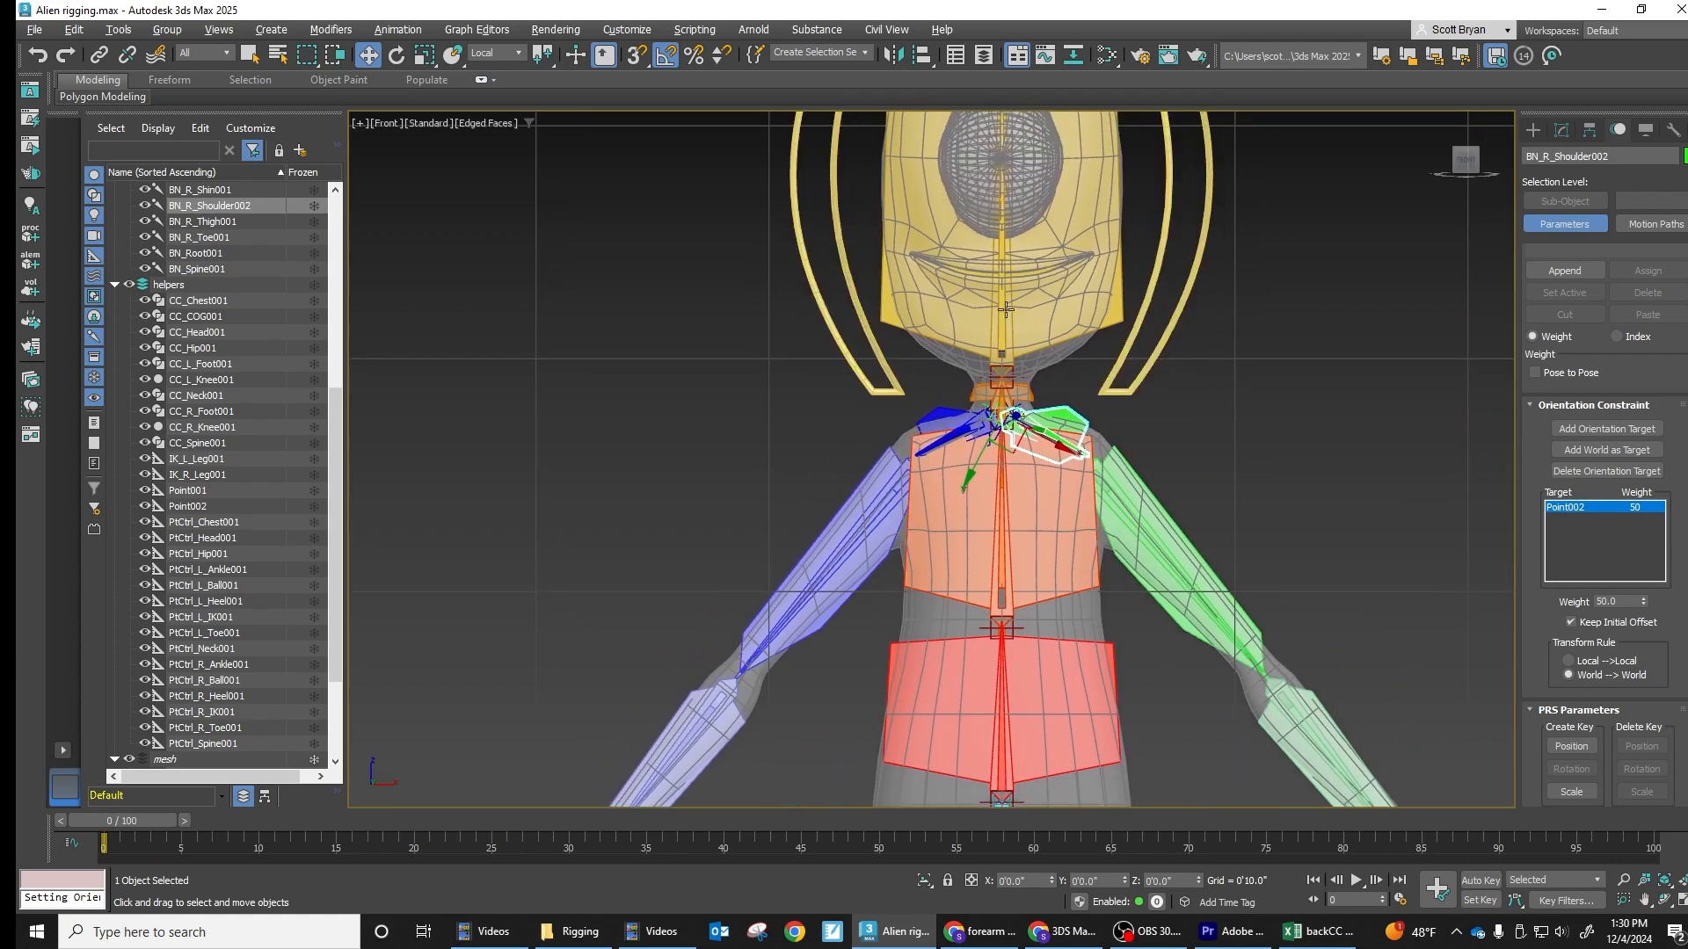
pyautogui.moveTo(1418, 371); pyautogui.dragTo(1363, 406, button='middle')
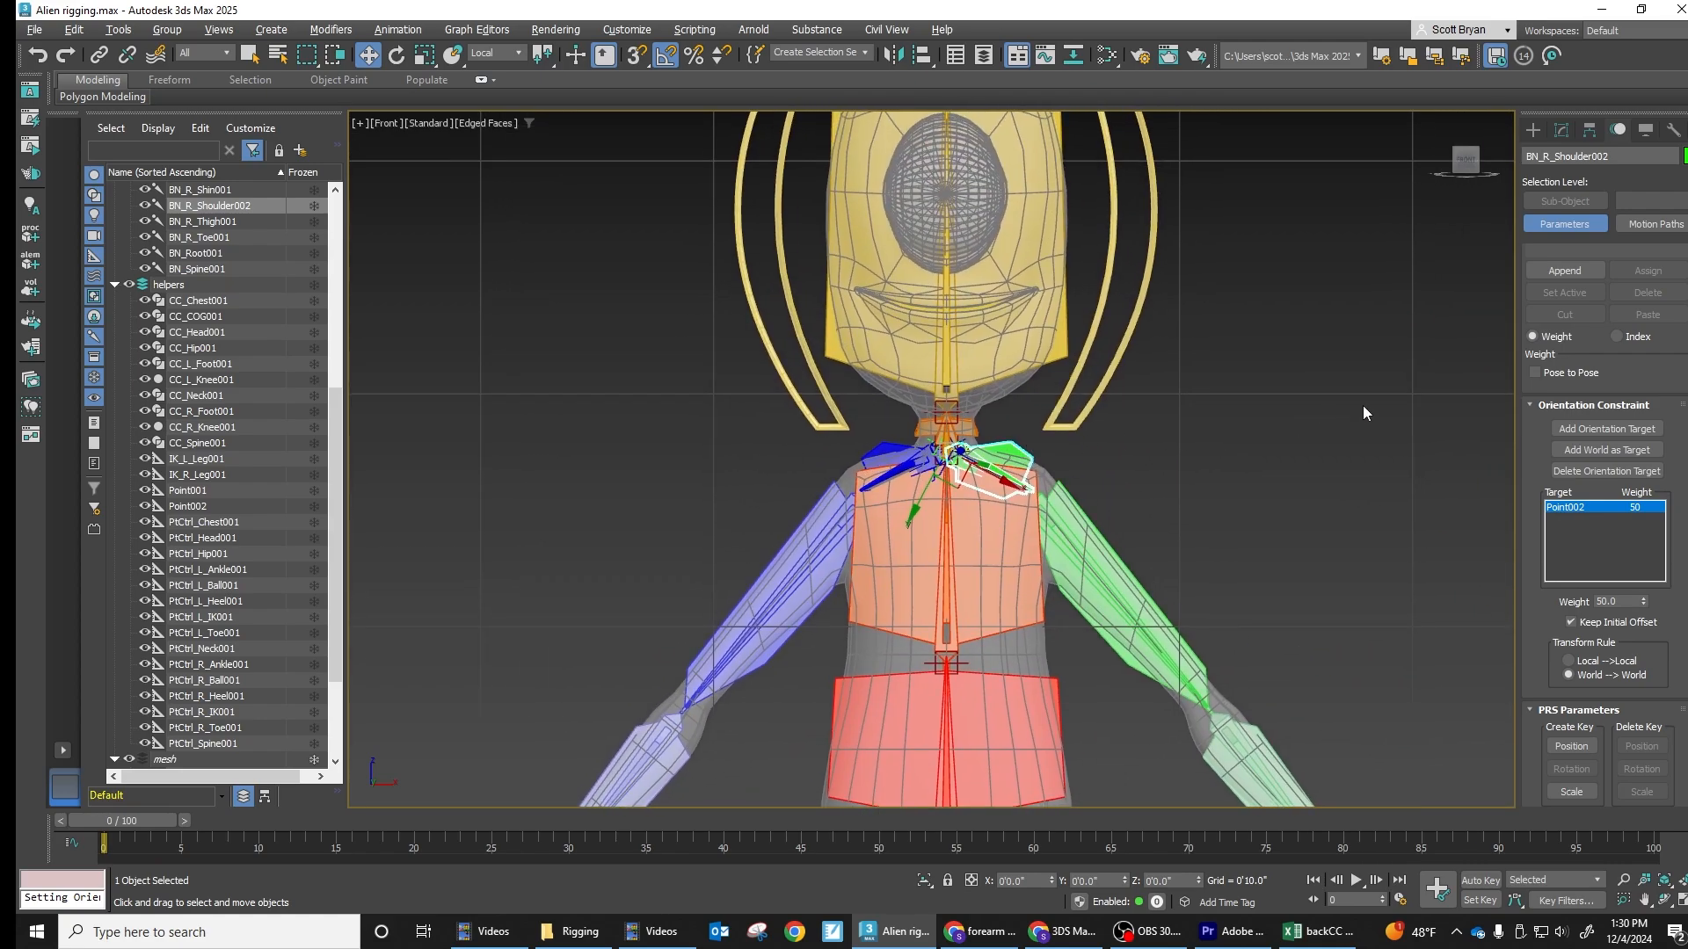
pyautogui.click(1533, 130)
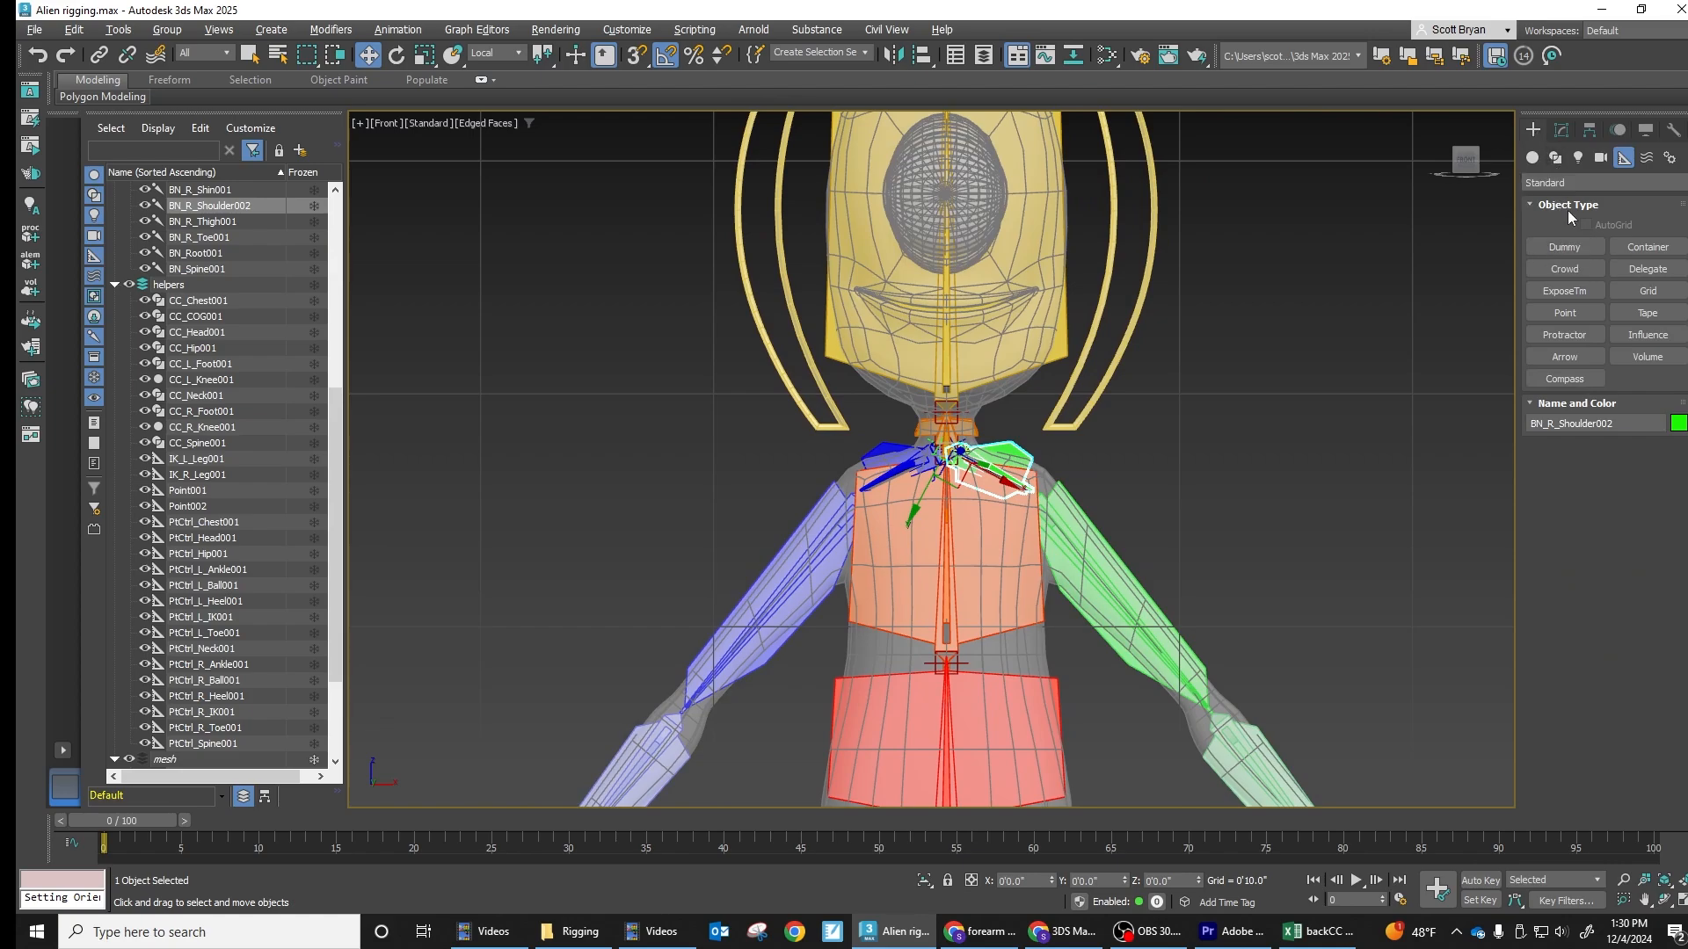
pyautogui.click(1553, 159)
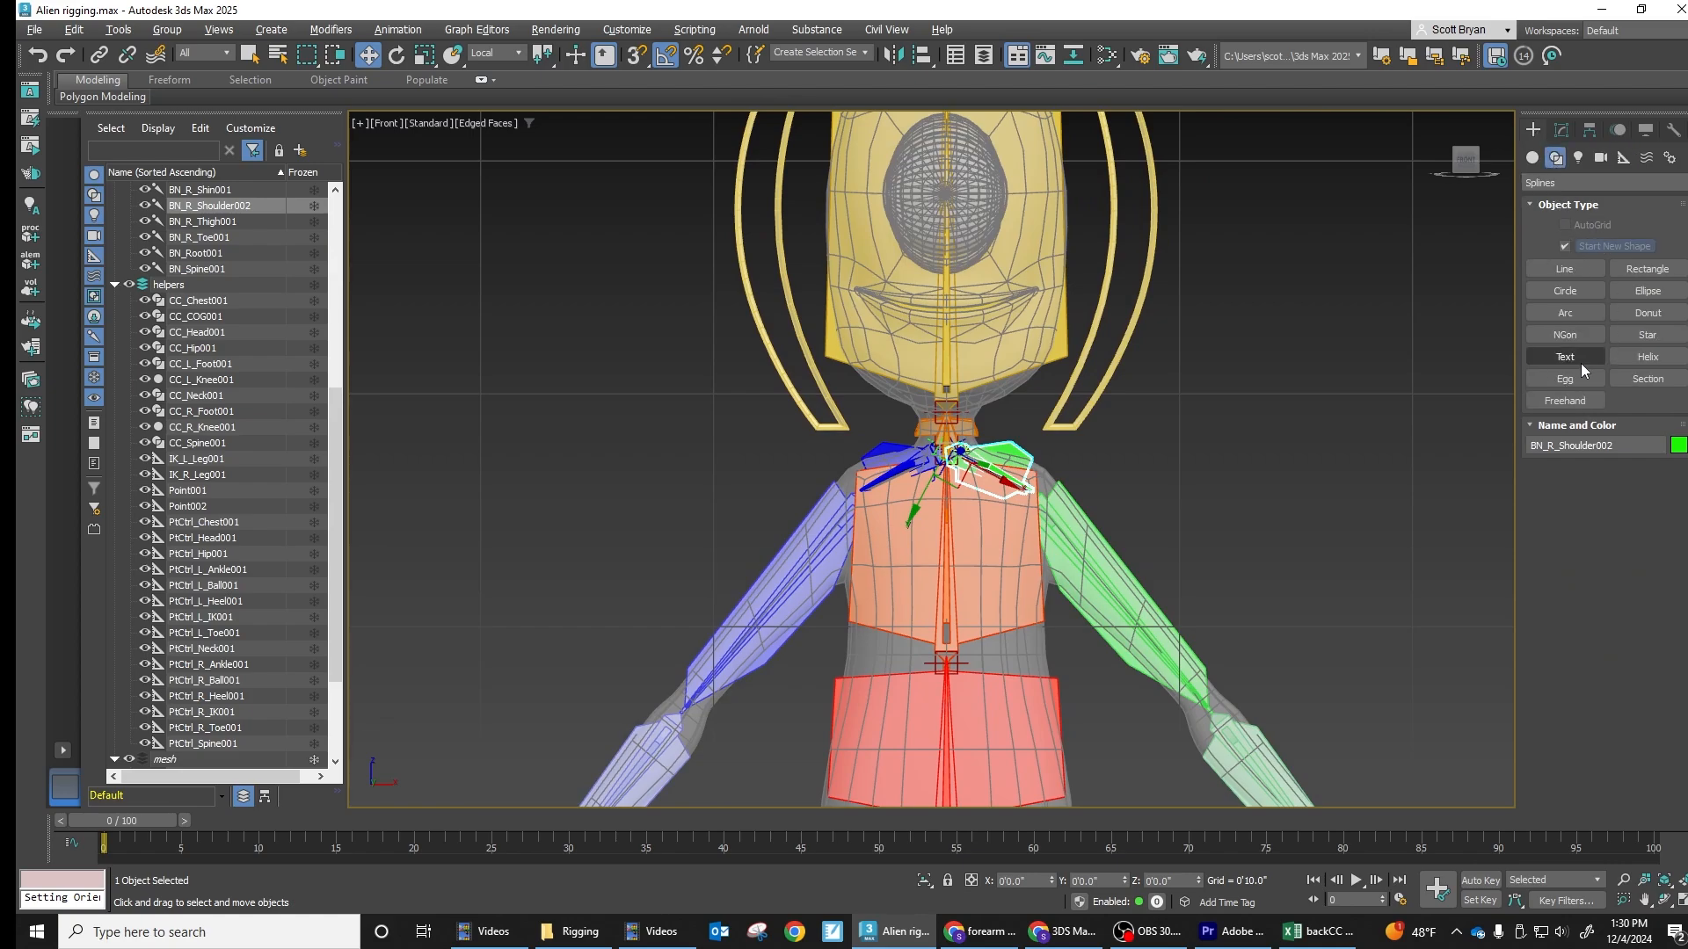
pyautogui.click(1573, 339)
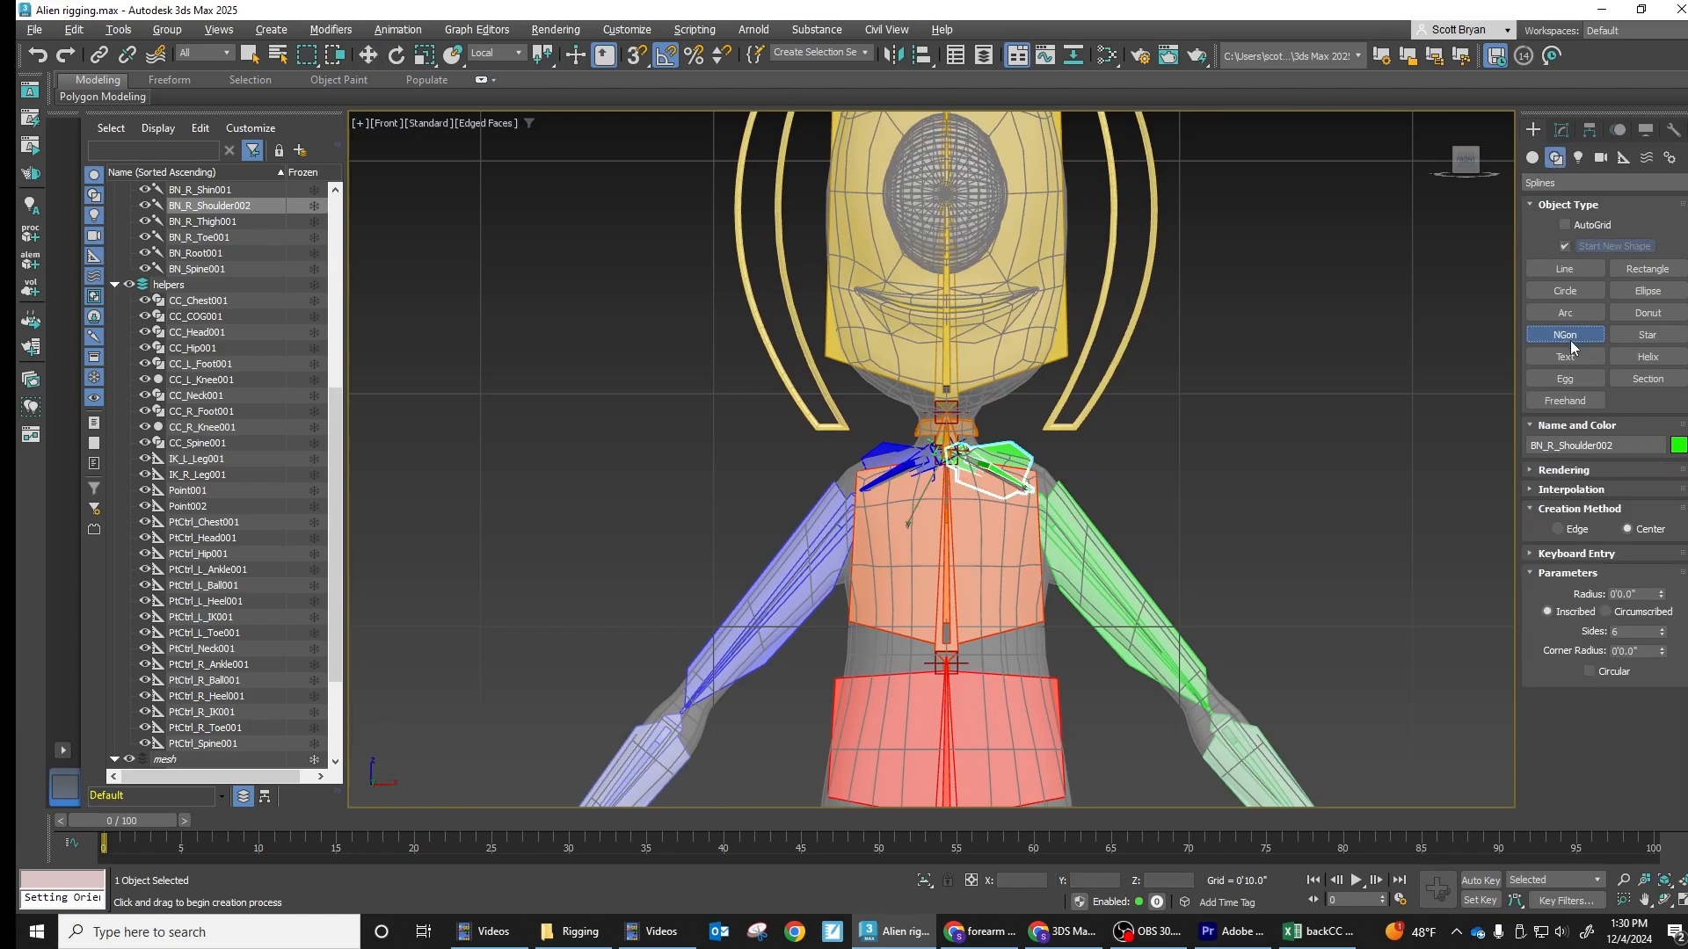
pyautogui.click(1646, 335)
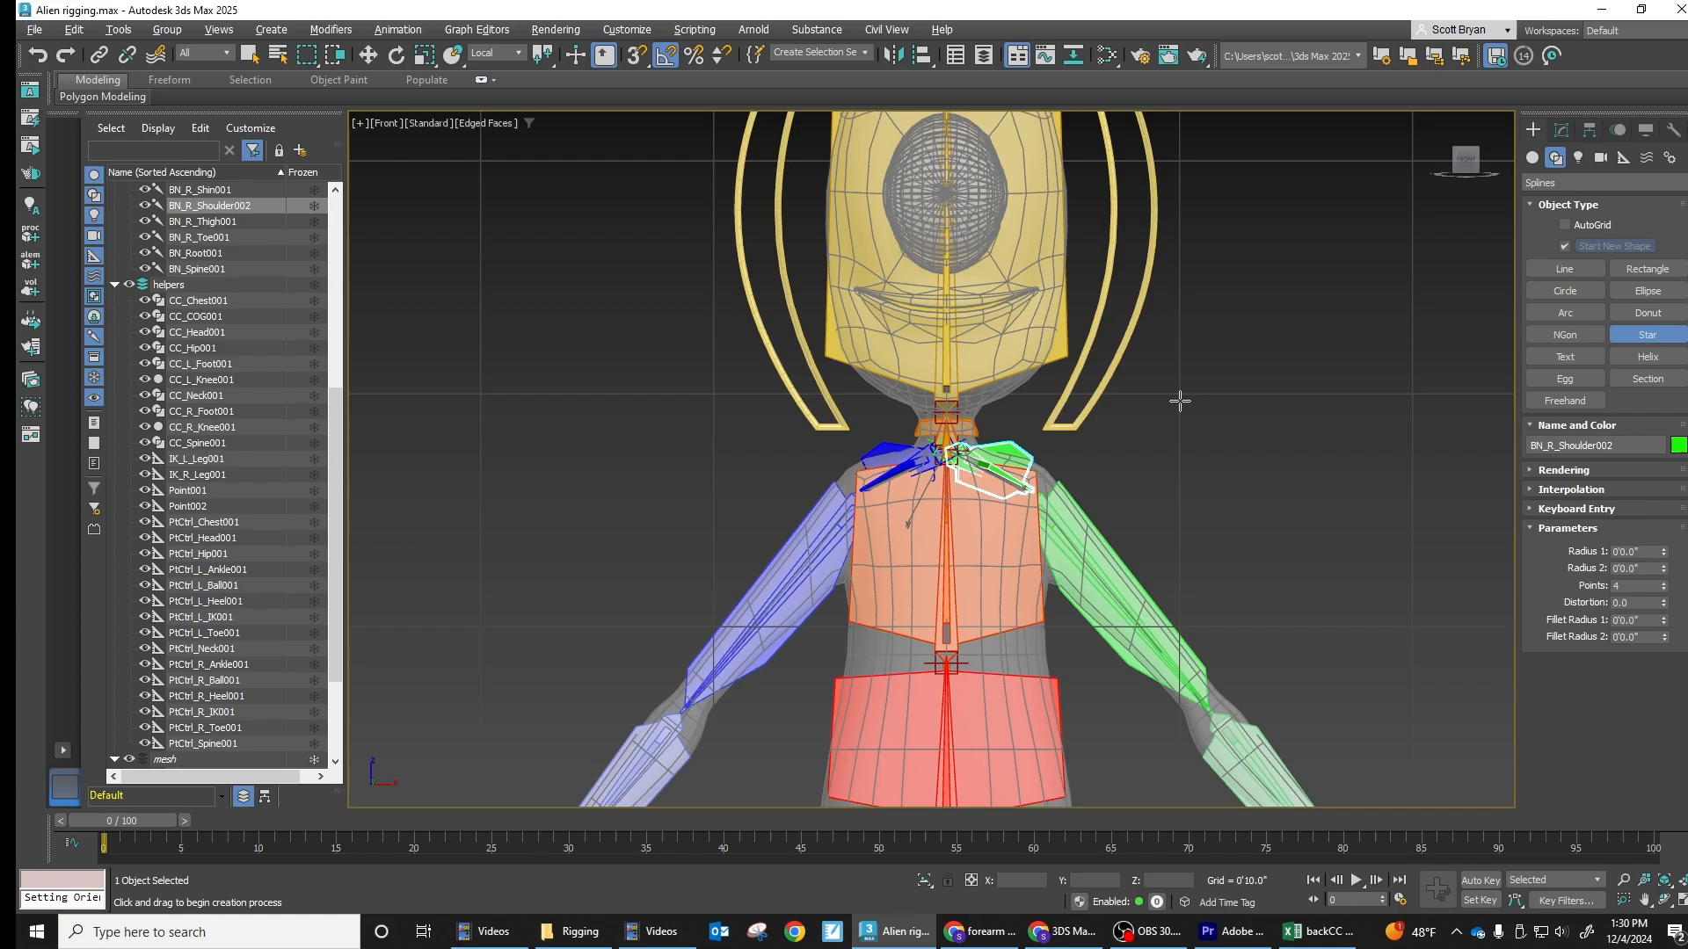
pyautogui.moveTo(1158, 403); pyautogui.dragTo(1211, 441)
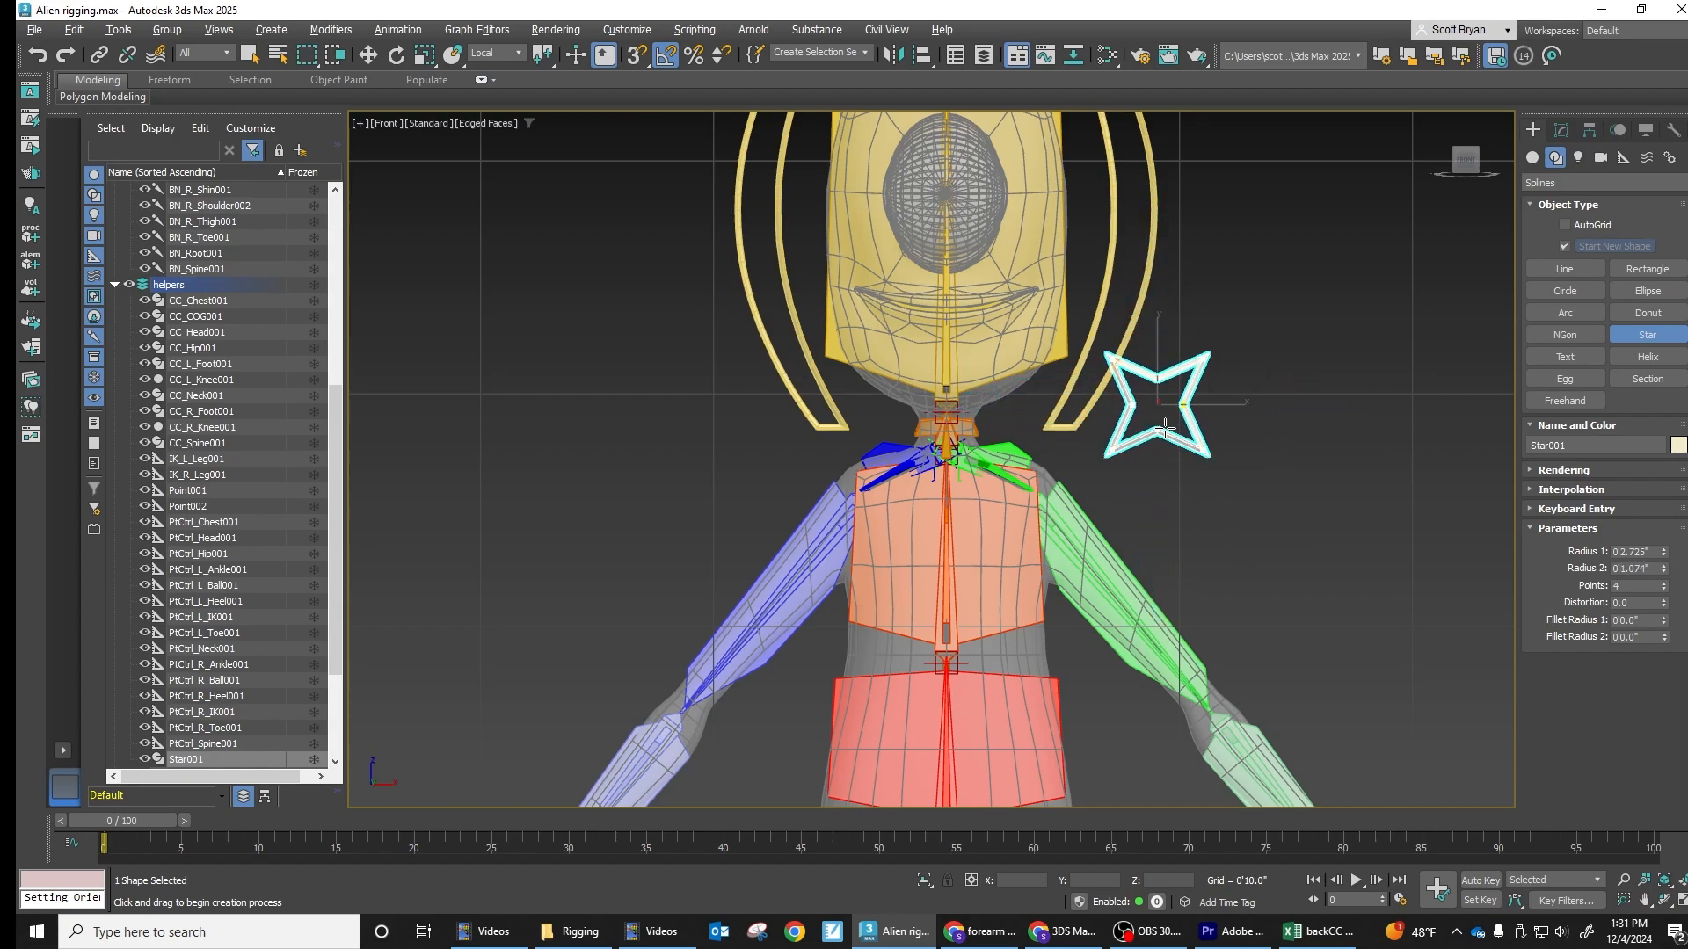
pyautogui.click(1168, 428)
# Rotate the star control CC_R_Shoulder001 in its own plane so its points face straight up, down and sideways
pyautogui.moveTo(1156, 381); pyautogui.dragTo(1222, 368, button='middle')
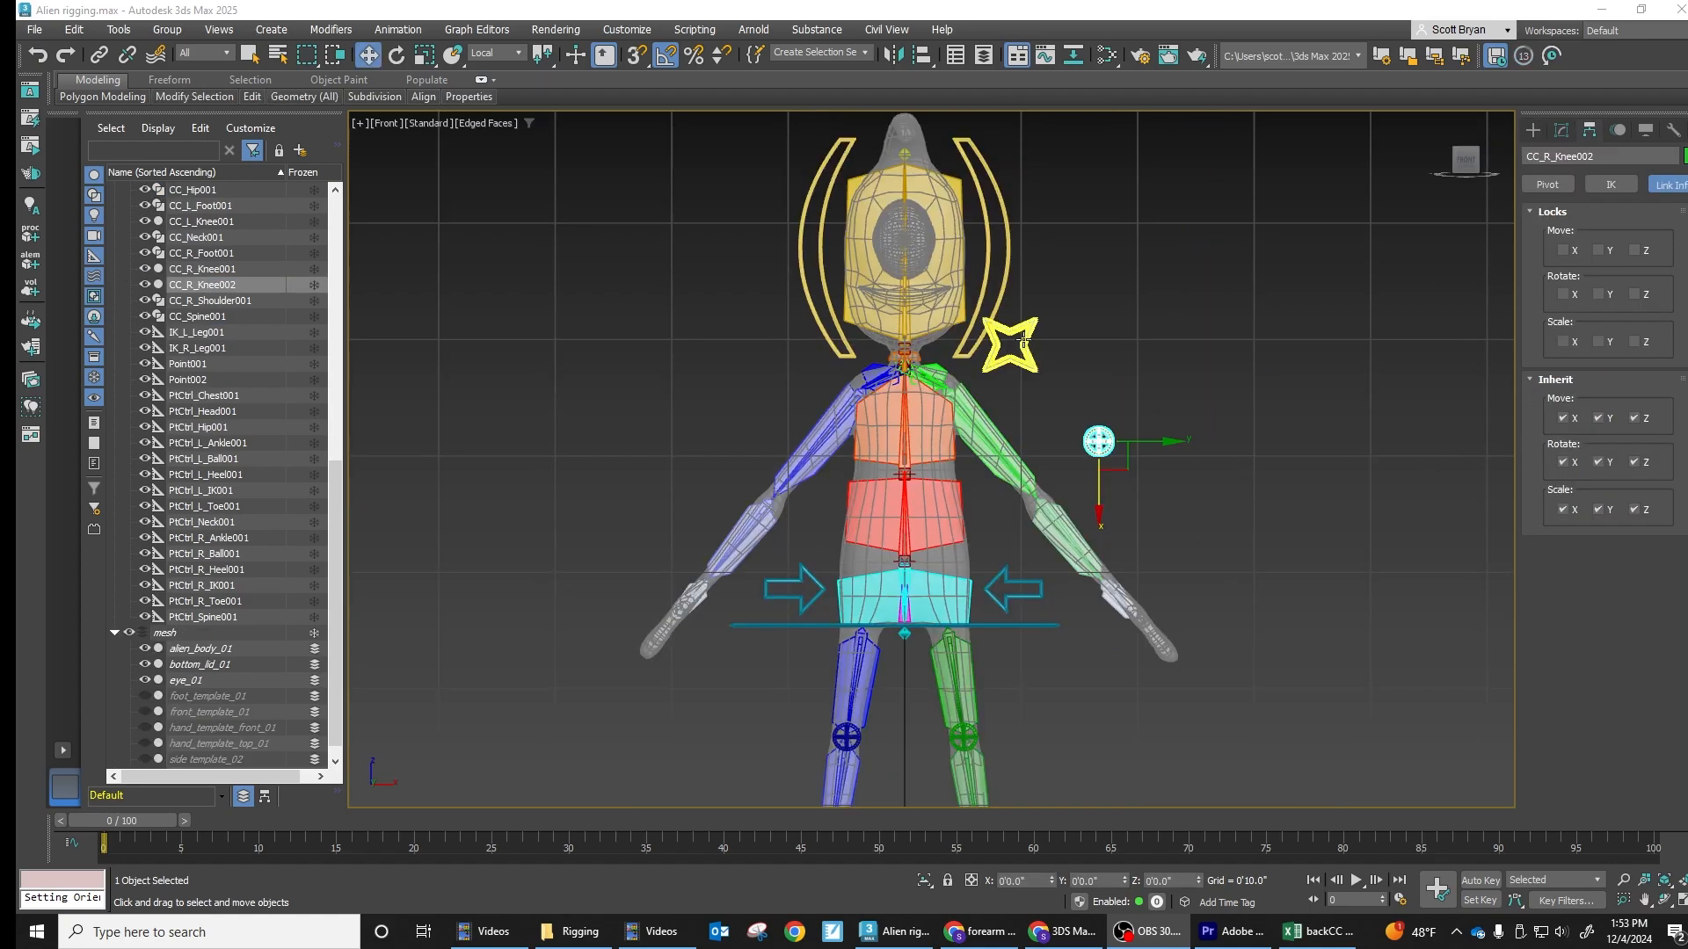
pyautogui.click(1022, 343)
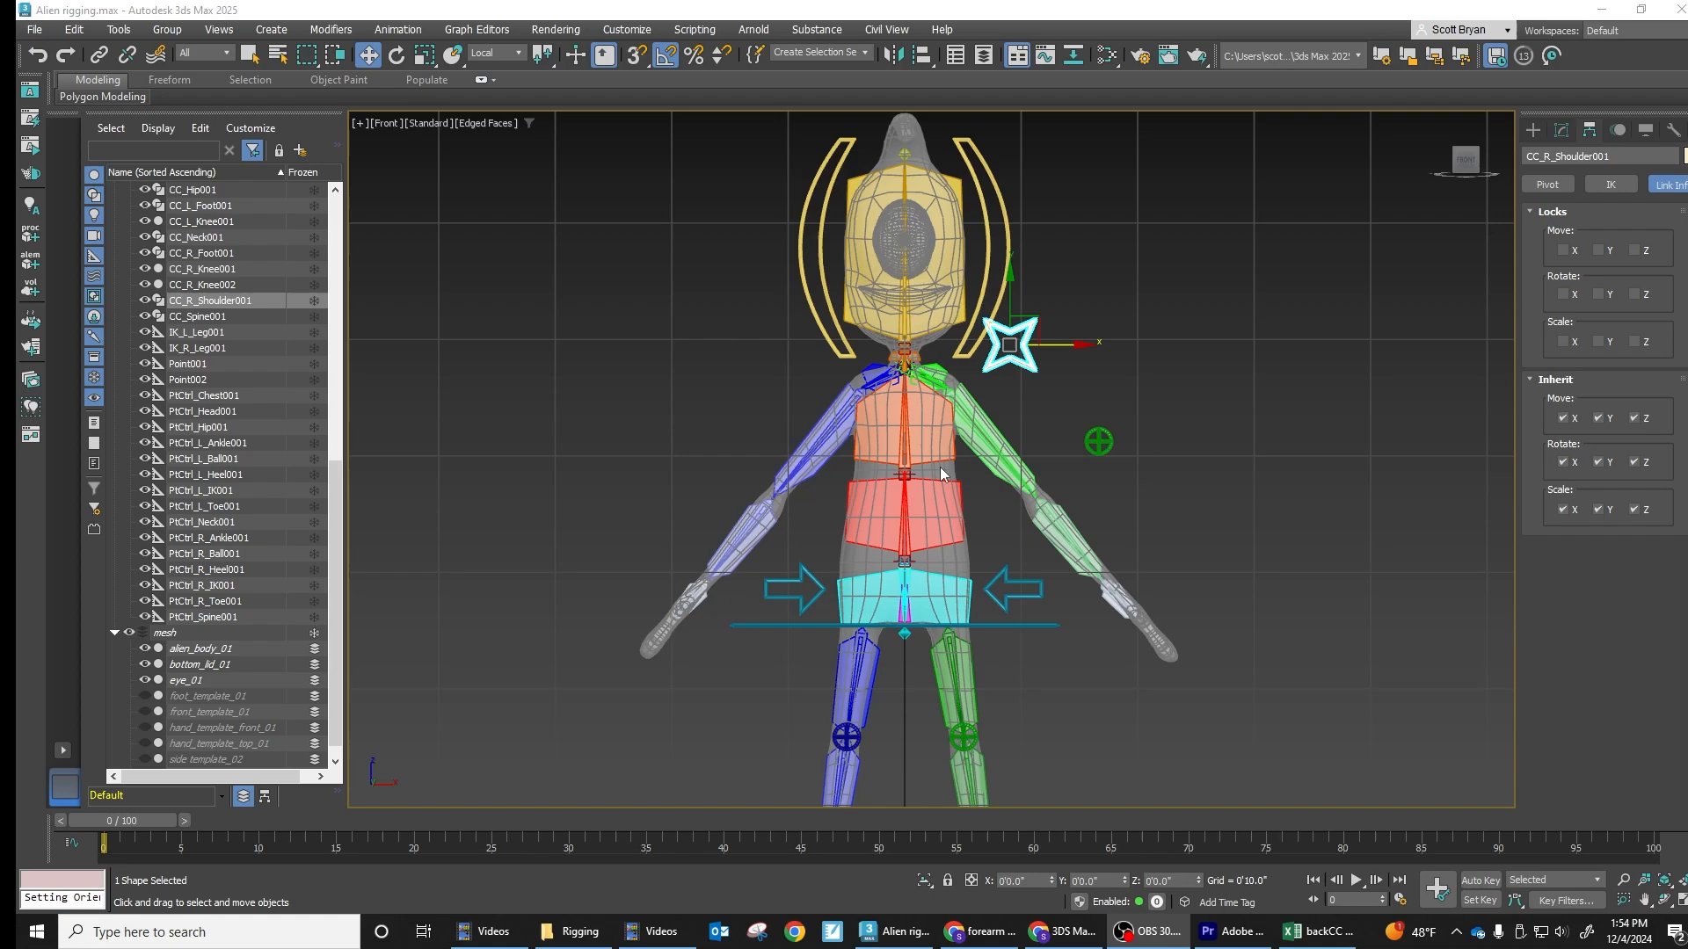
pyautogui.click(396, 55)
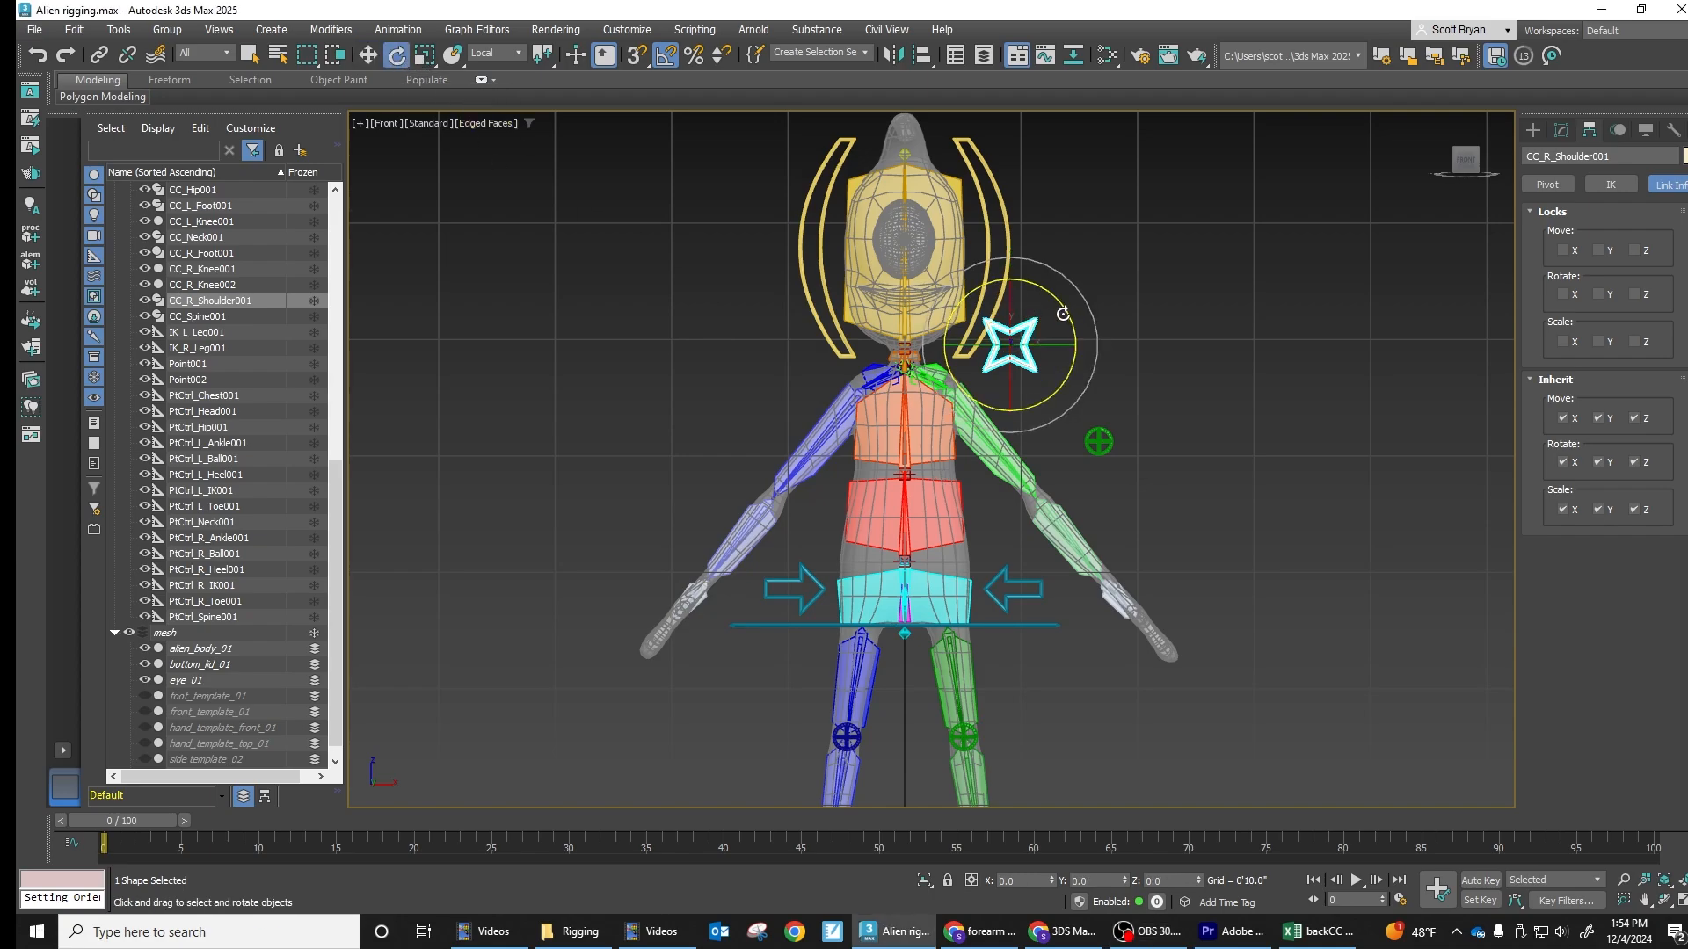
pyautogui.moveTo(1065, 311); pyautogui.dragTo(1034, 286)
pyautogui.keyDown('alt'); pyautogui.moveTo(1321, 314); pyautogui.dragTo(1176, 362, button='middle'); pyautogui.keyUp('alt')
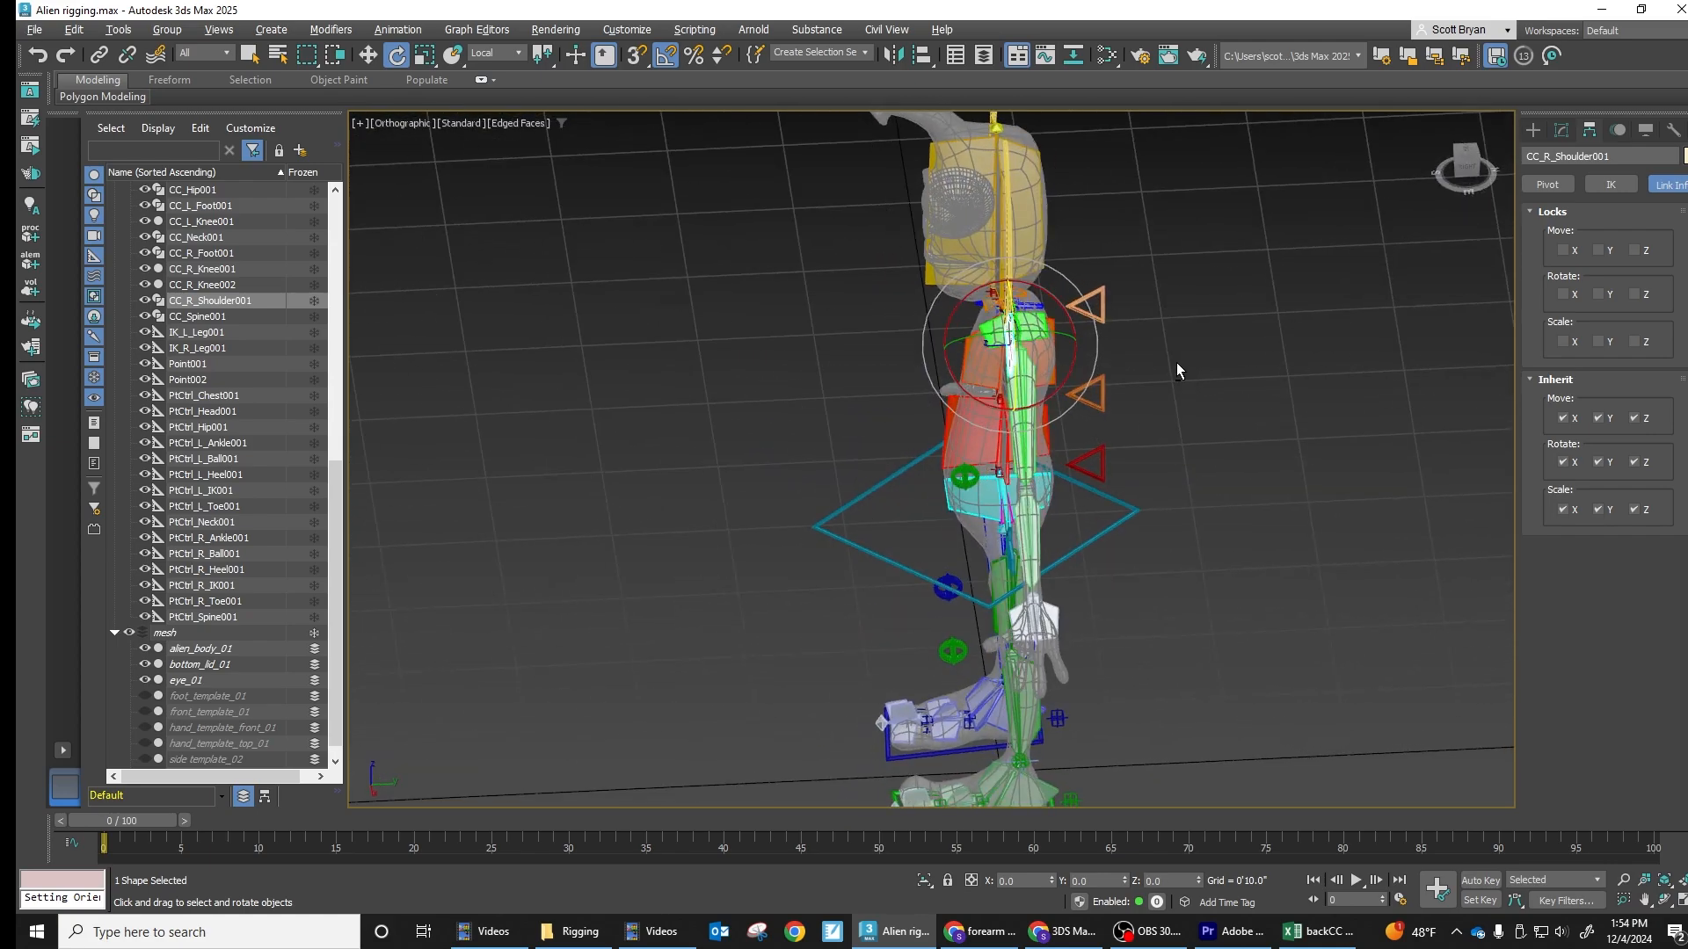
# Move the star control CC_R_Shoulder001 backward along its depth axis, behind the right shoulder
pyautogui.click(367, 55)
pyautogui.moveTo(946, 351); pyautogui.dragTo(1014, 347)
pyautogui.keyDown('alt'); pyautogui.moveTo(1127, 406); pyautogui.dragTo(1093, 391, button='middle'); pyautogui.keyUp('alt')
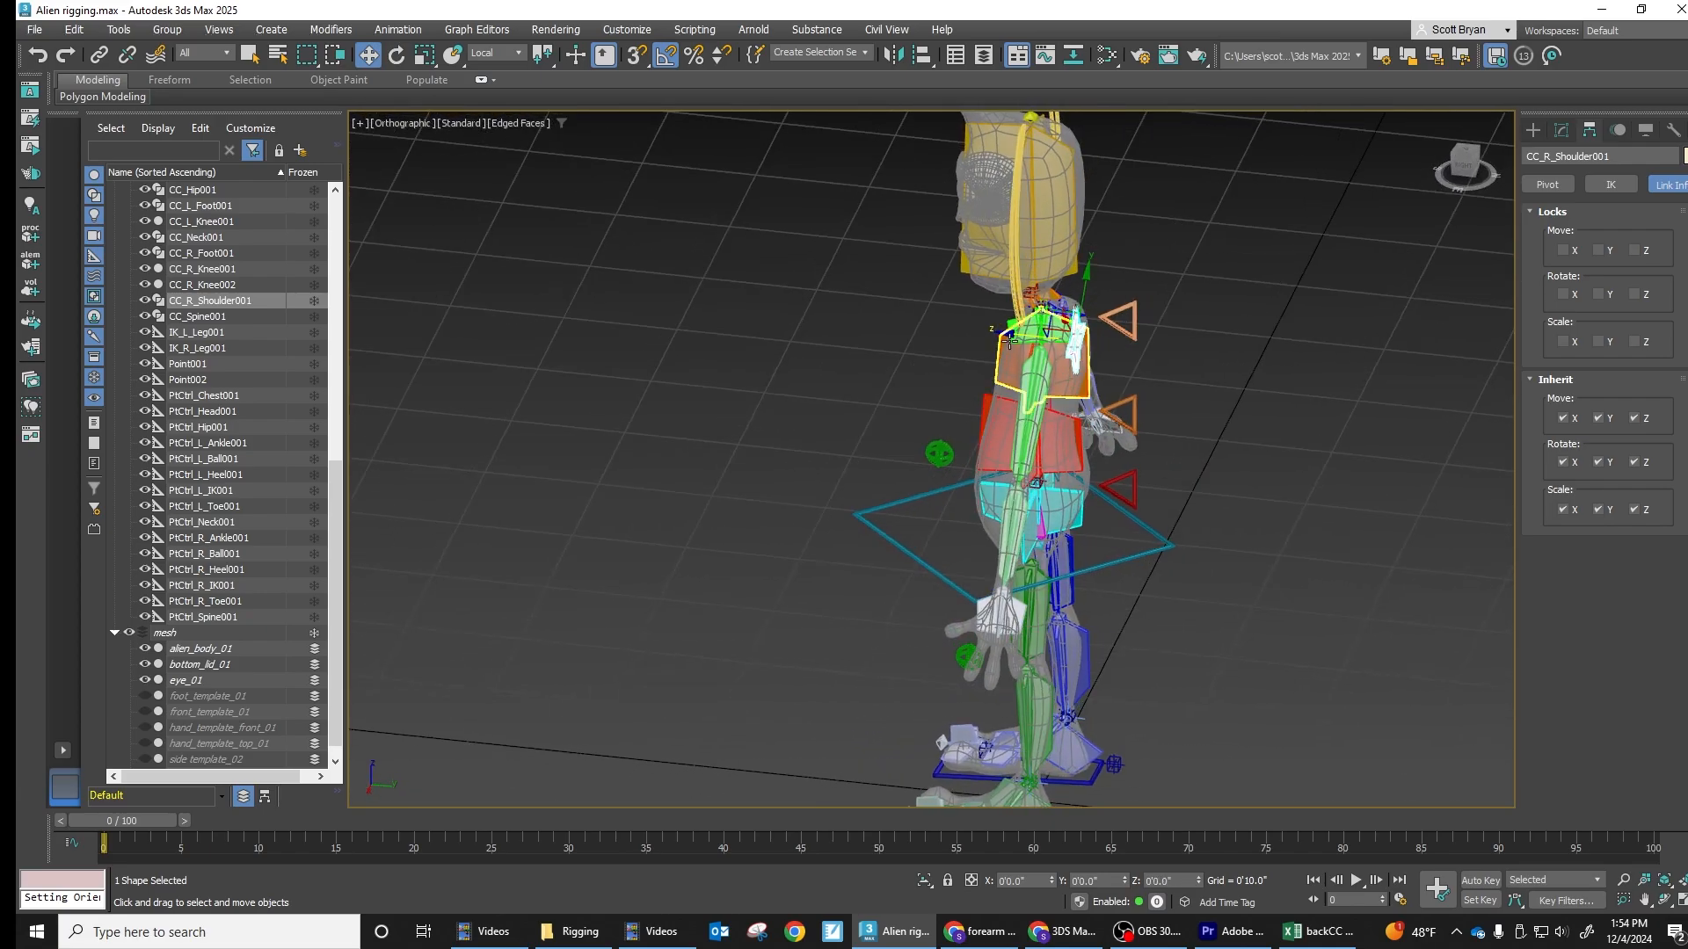
pyautogui.moveTo(1017, 335); pyautogui.dragTo(1035, 336)
pyautogui.keyDown('alt'); pyautogui.moveTo(1072, 383); pyautogui.dragTo(1087, 338, button='middle'); pyautogui.keyUp('alt')
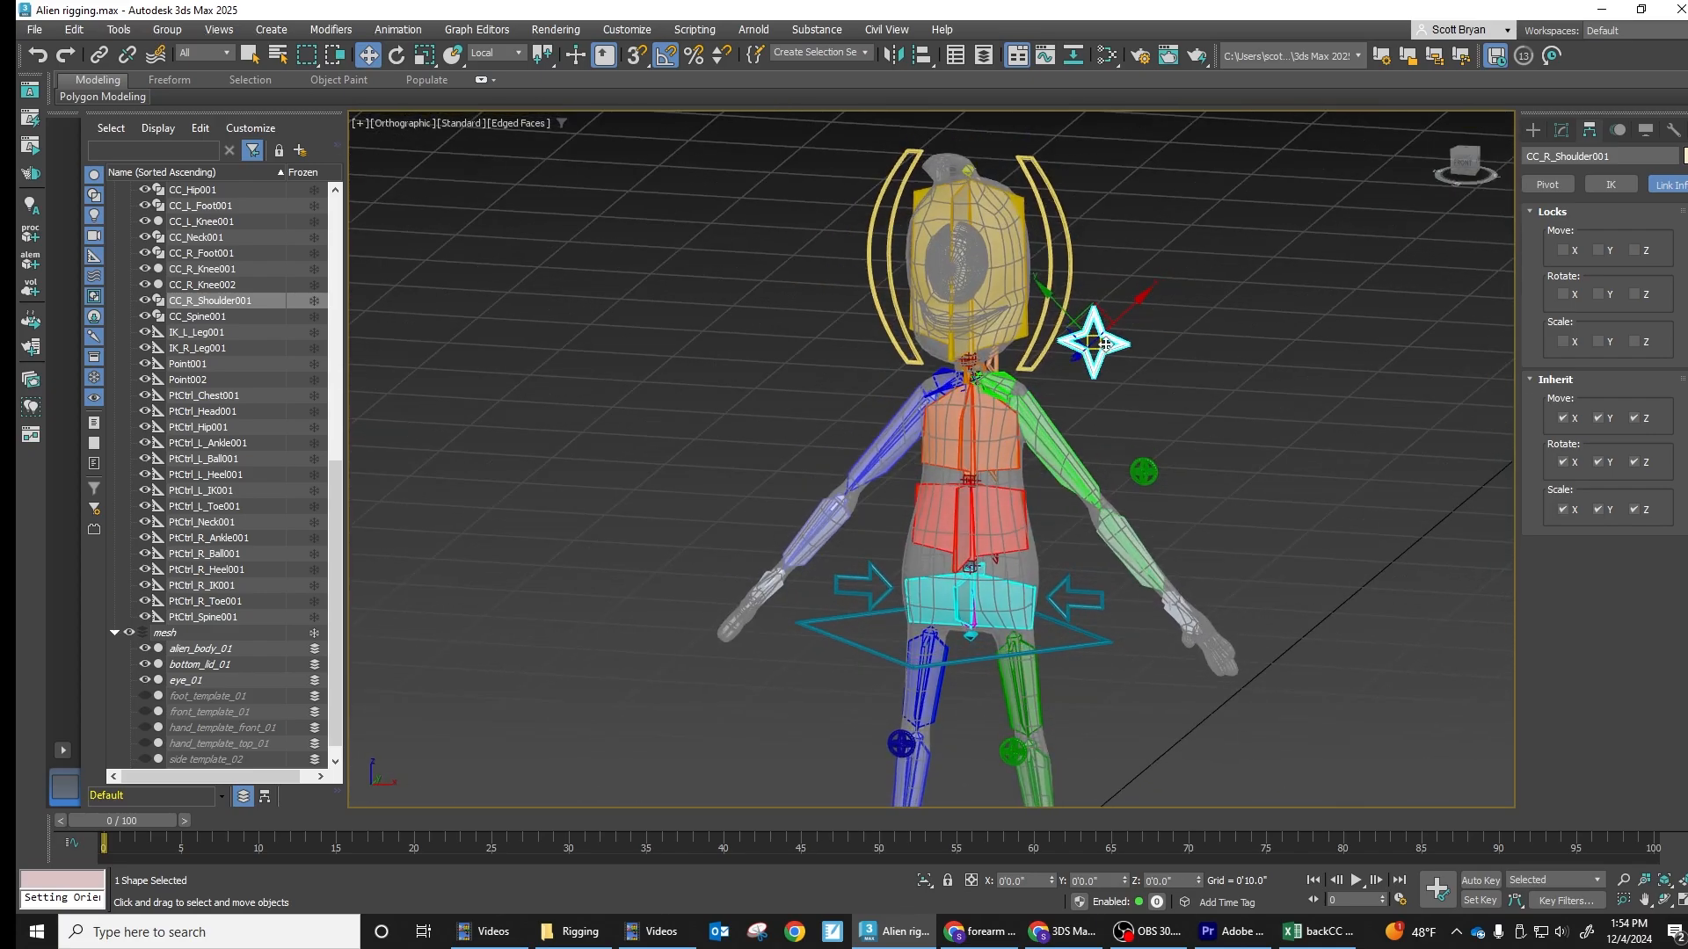
# Freeze the transform of the star control CC_R_Shoulder001 and accept the added controller layer
pyautogui.rightClick(1110, 348)
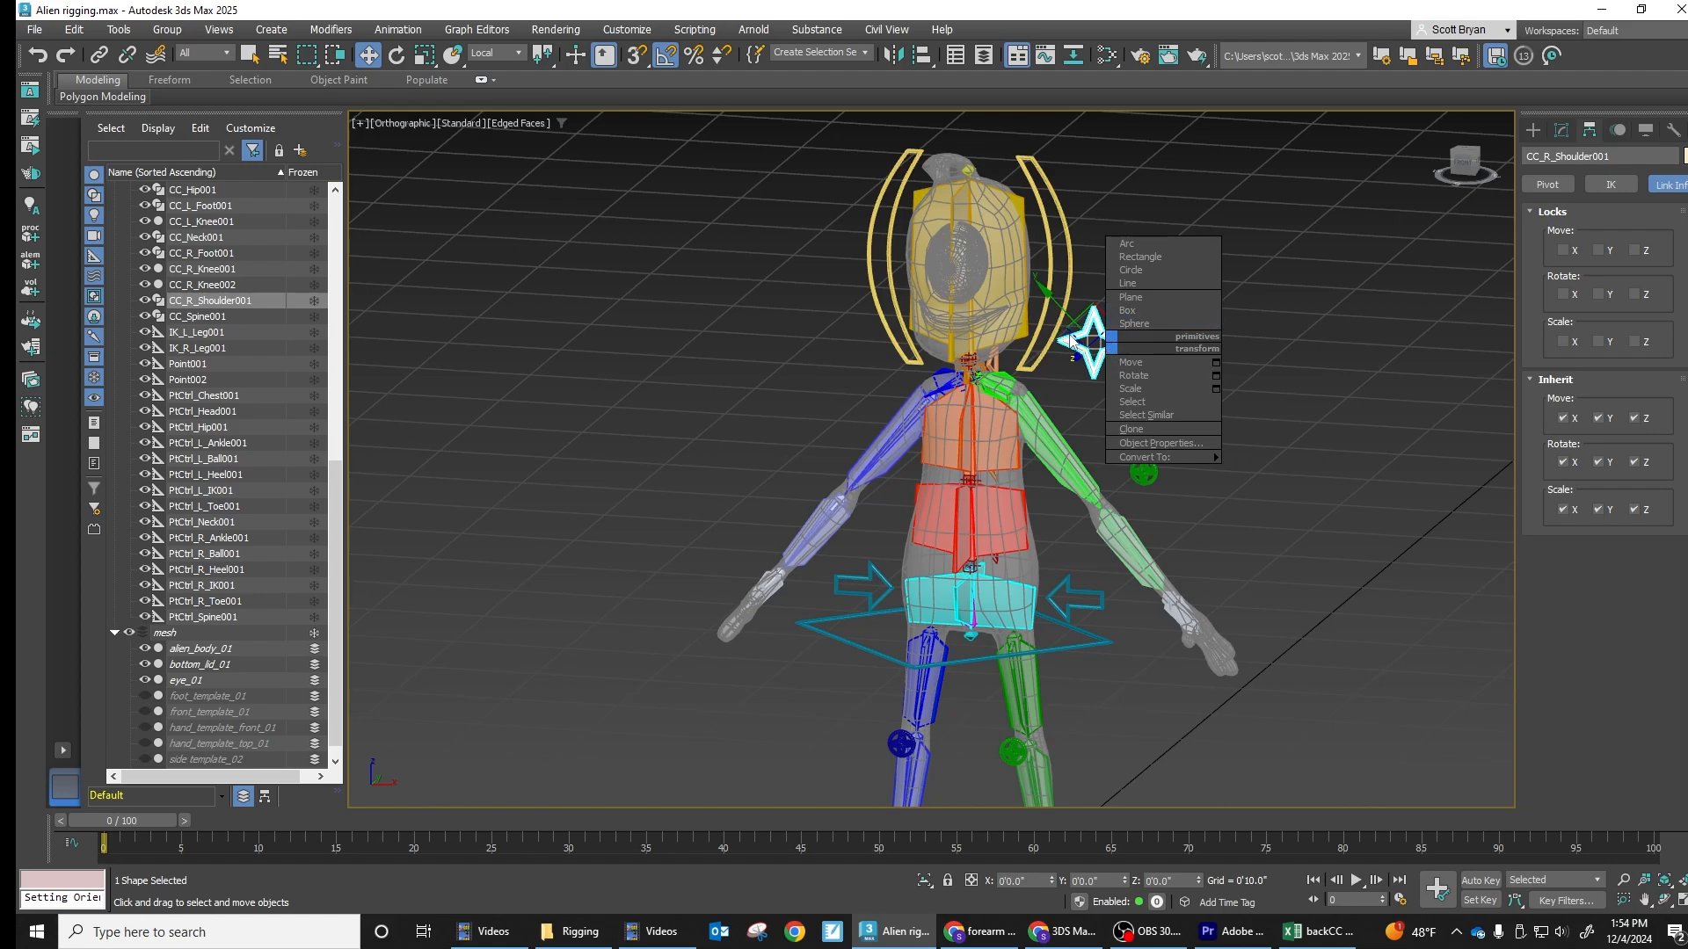
pyautogui.keyDown('alt'); pyautogui.rightClick(1076, 332); pyautogui.keyUp('alt')
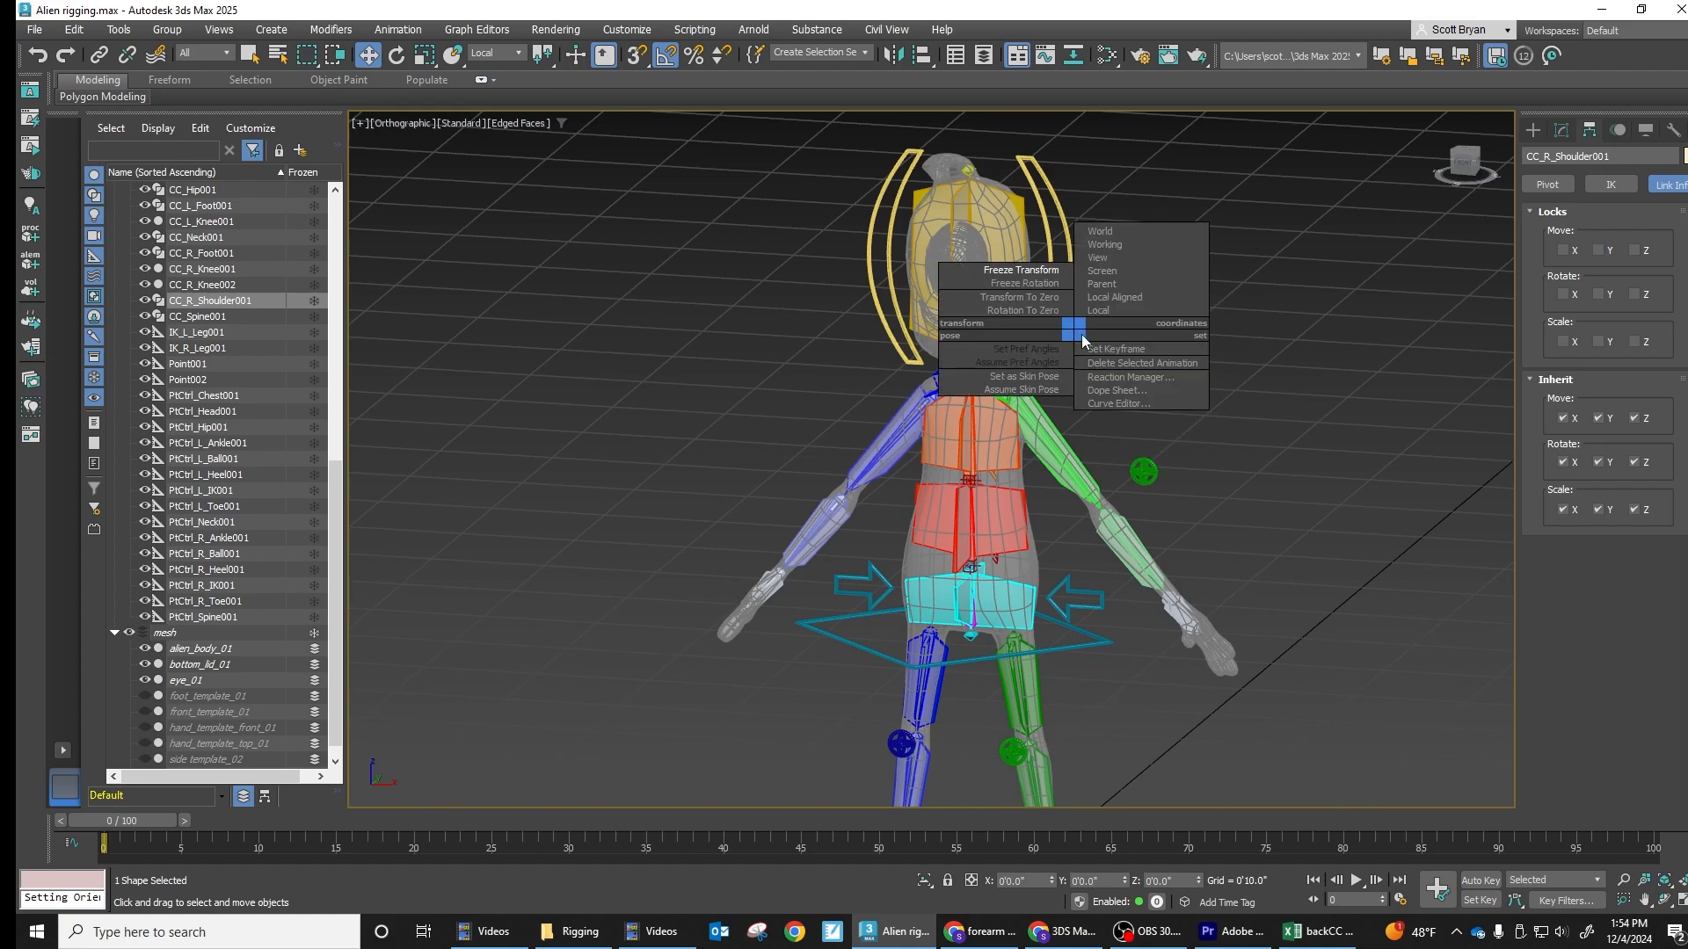
pyautogui.click(1038, 271)
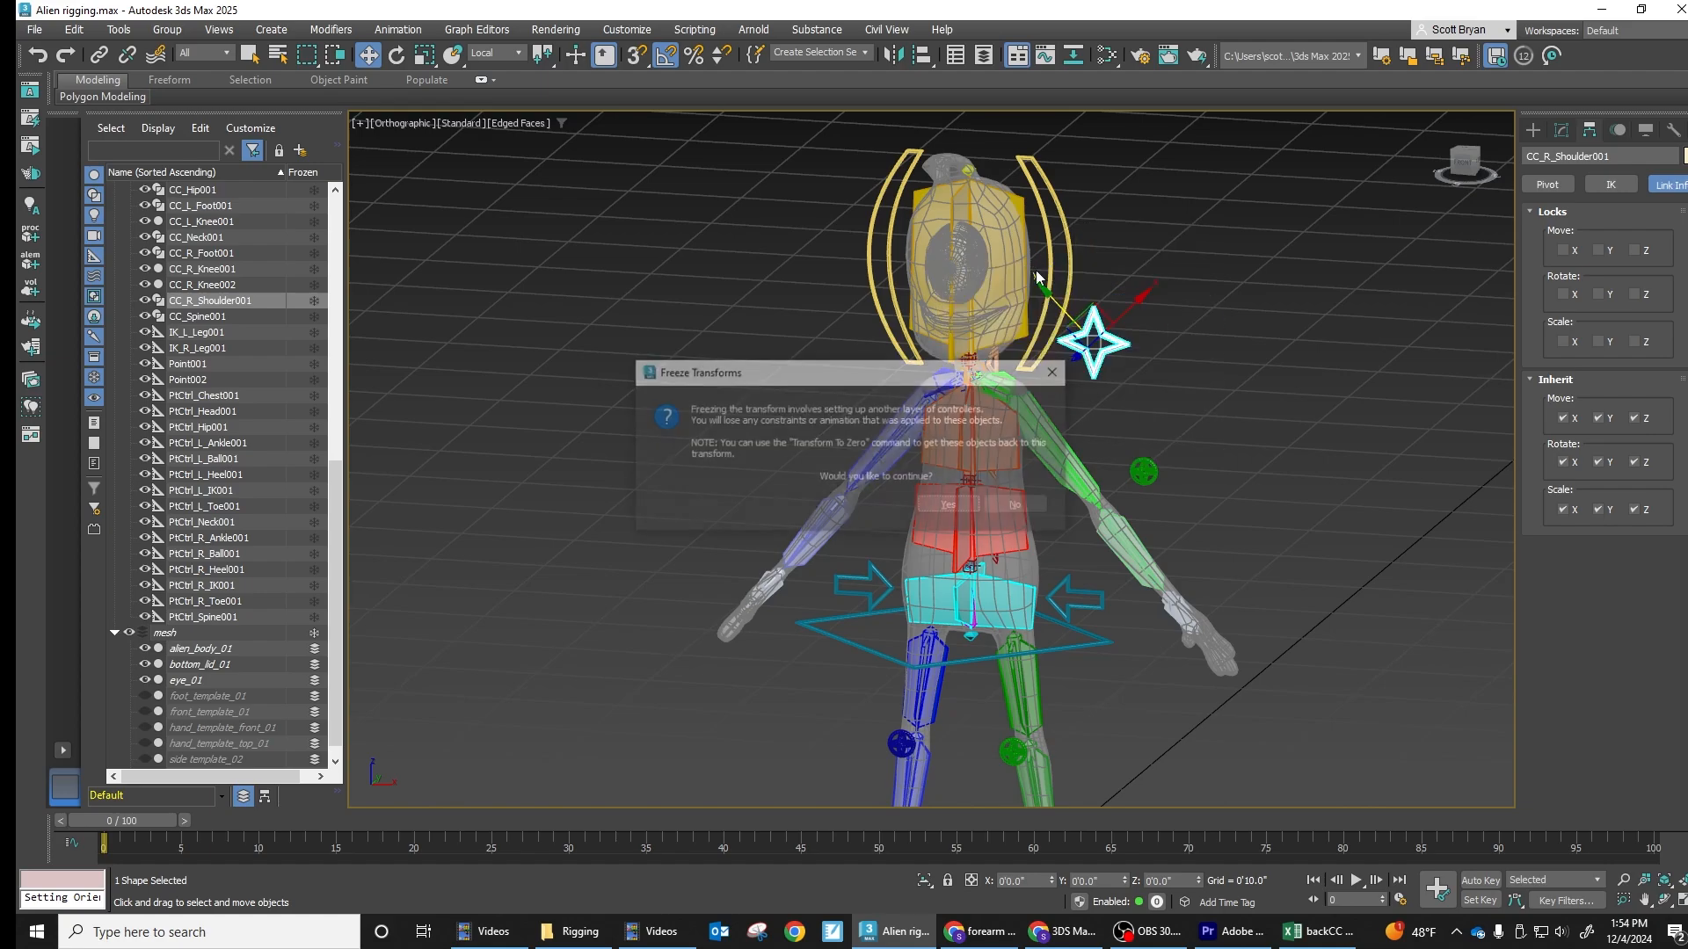
pyautogui.click(951, 506)
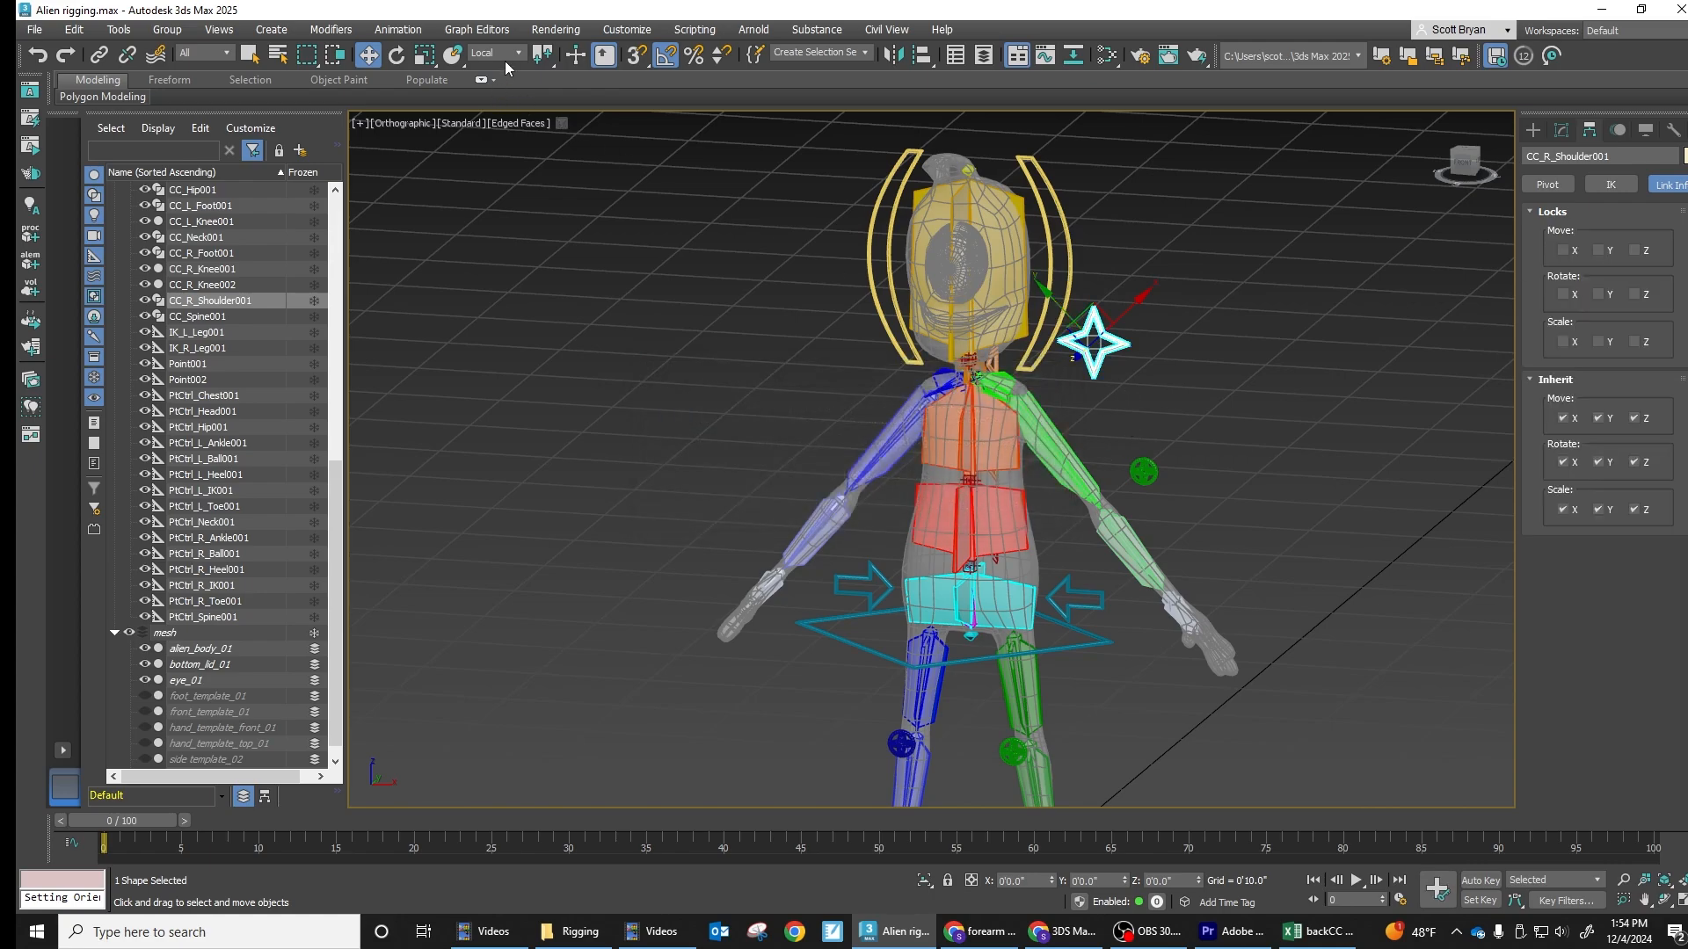
# Align only the pivot of the star control CC_R_Shoulder001 to the point helper Point002 in position and orientation
pyautogui.moveTo(1145, 404); pyautogui.dragTo(1201, 434, button='middle')
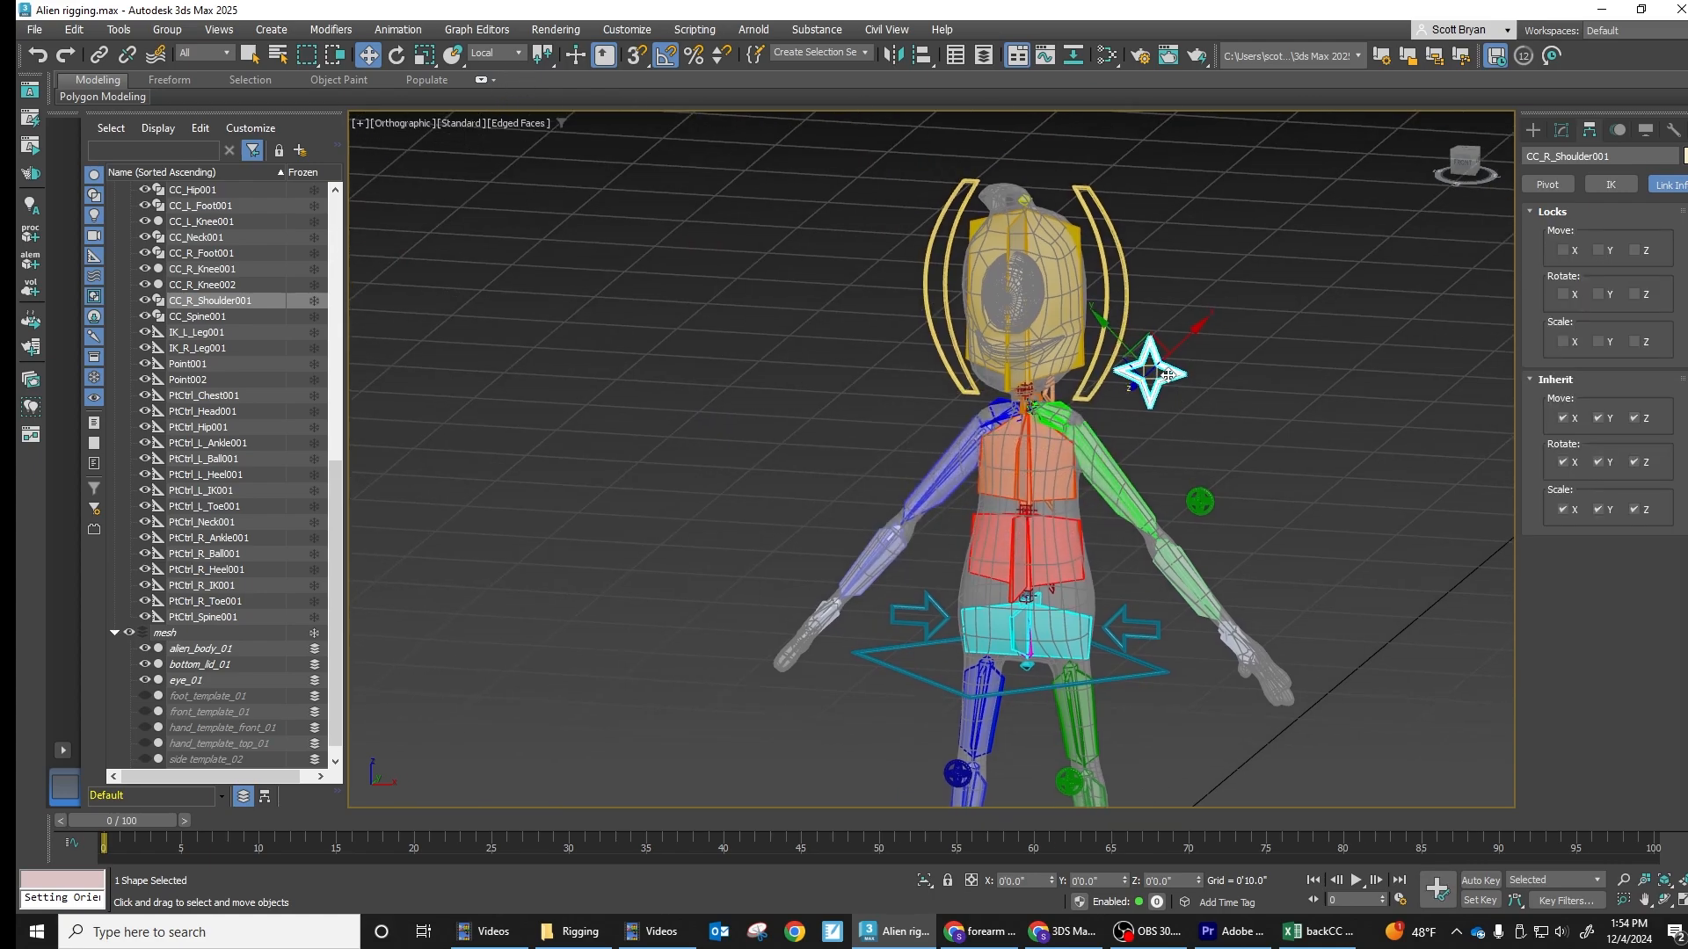
pyautogui.scroll(5, 1148, 413)
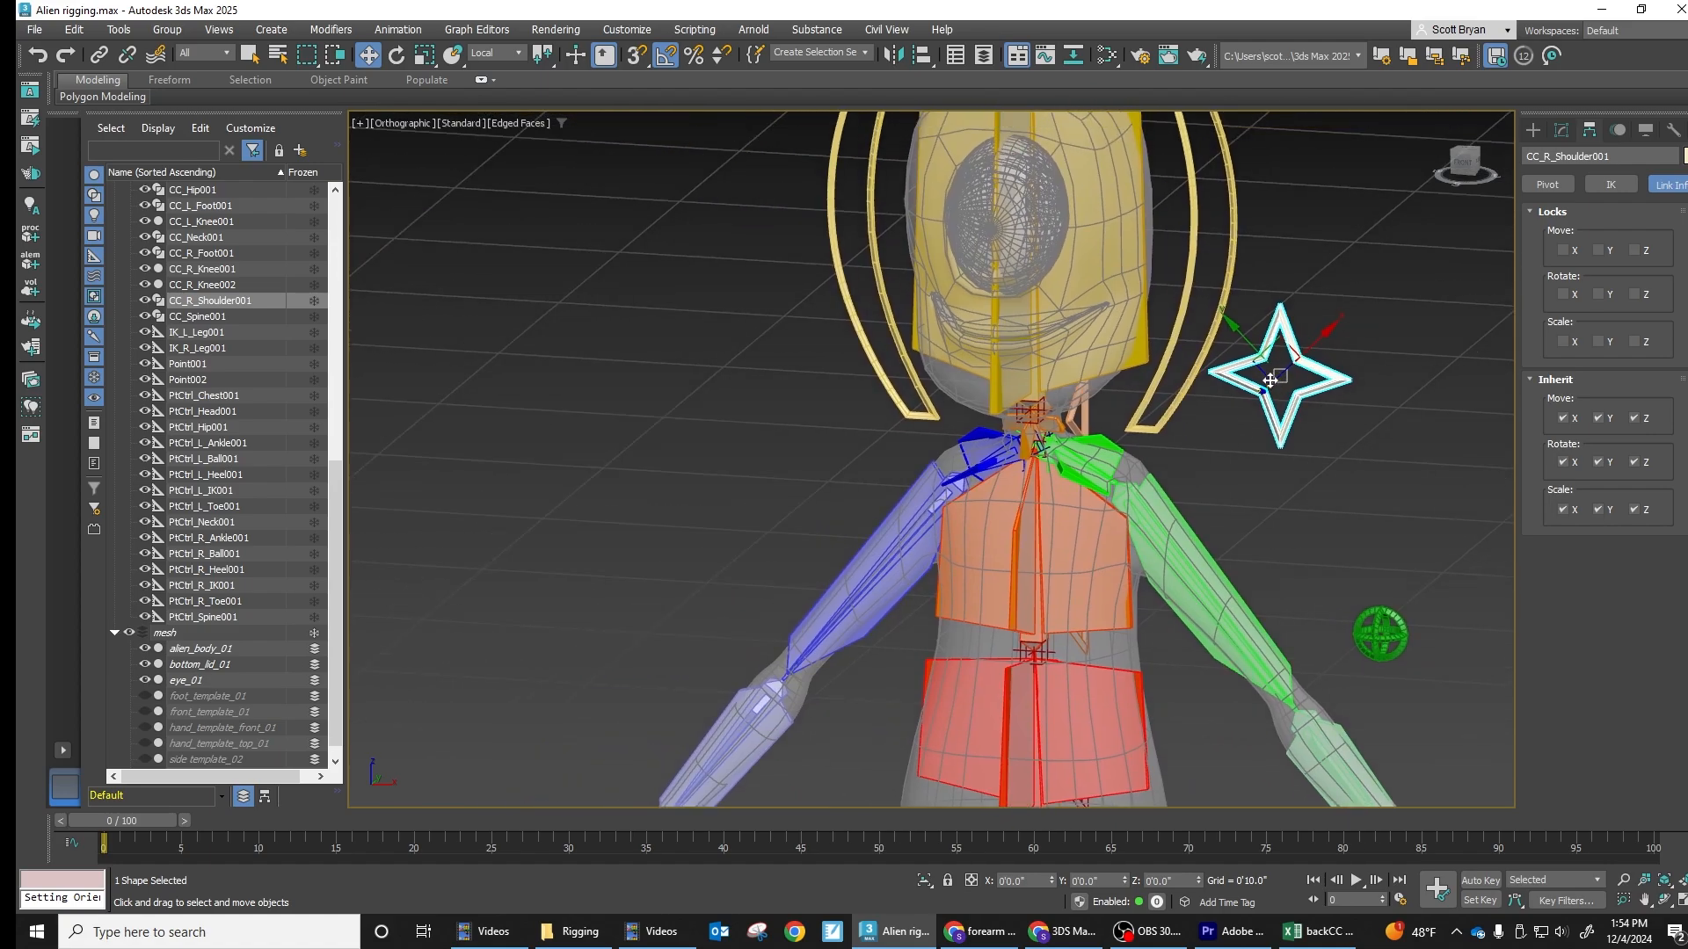
pyautogui.moveTo(1211, 447); pyautogui.dragTo(1031, 368, button='middle')
pyautogui.scroll(3, 1095, 478)
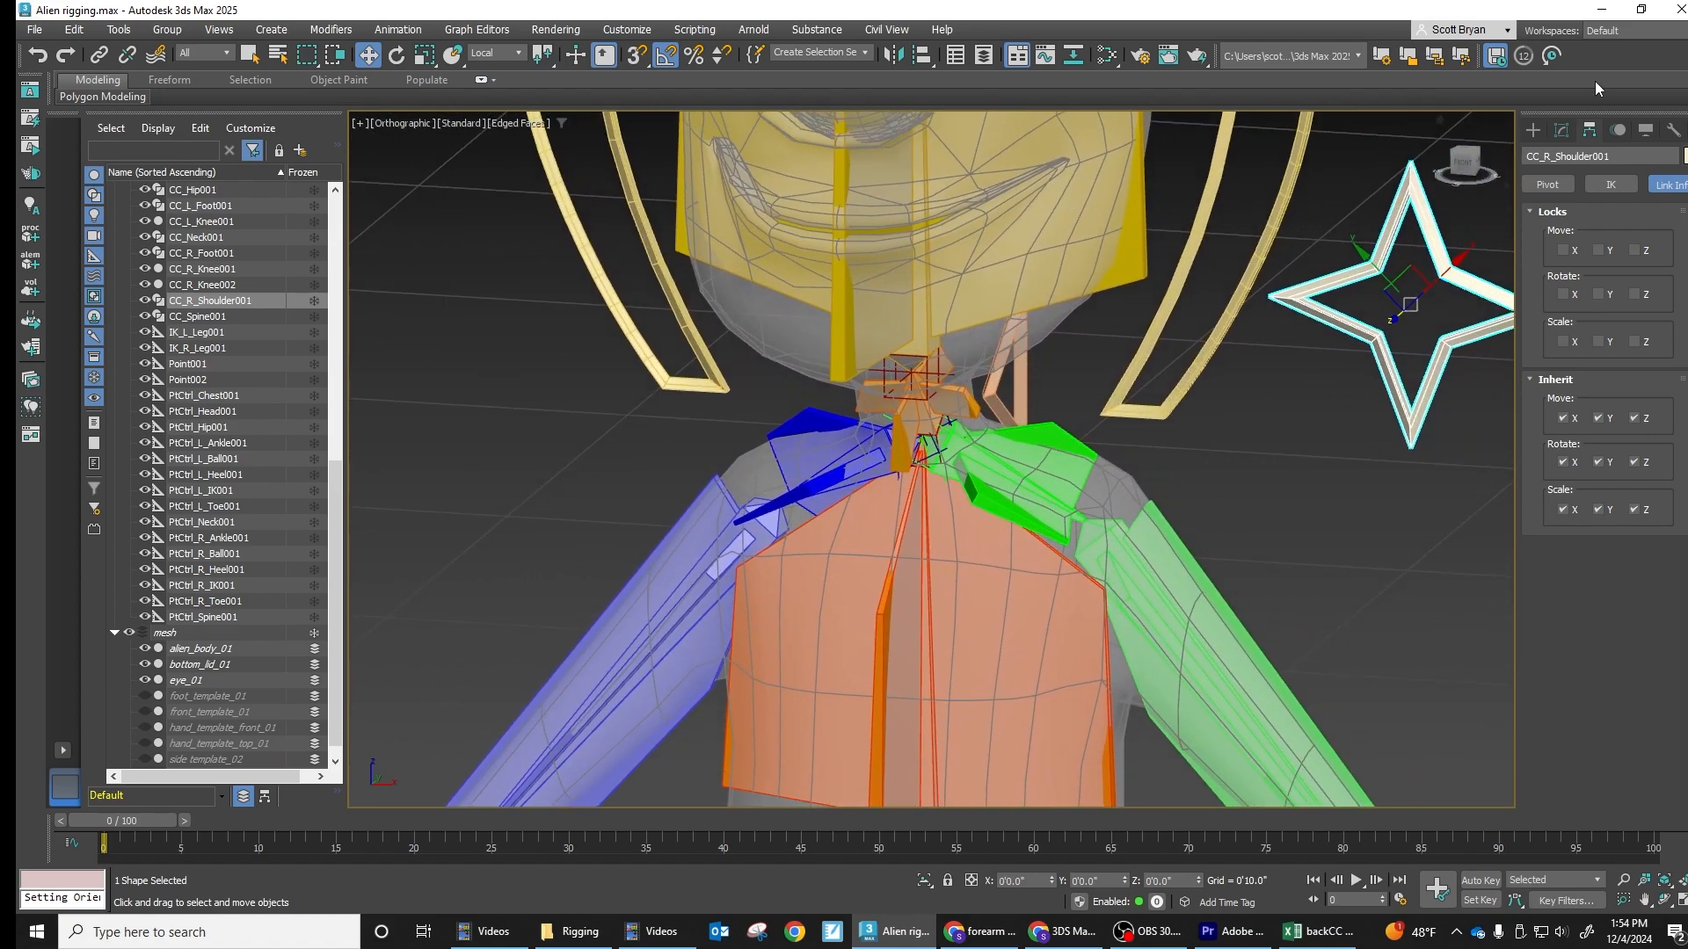
pyautogui.click(1549, 183)
pyautogui.click(1651, 253)
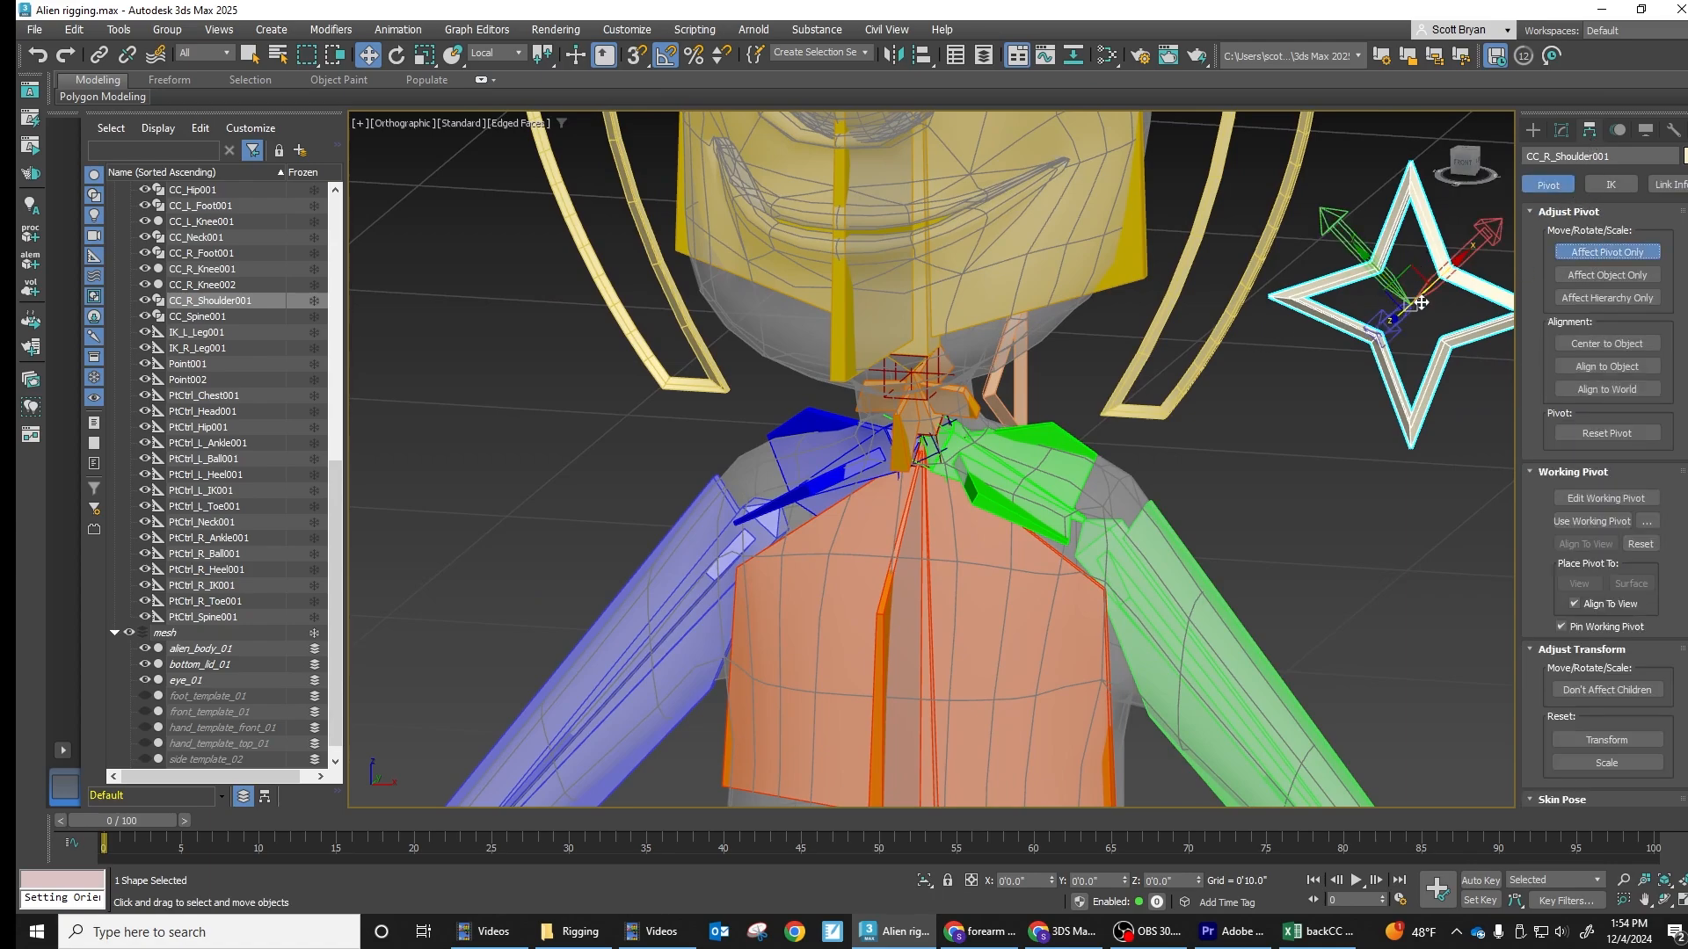
pyautogui.scroll(4, 918, 373)
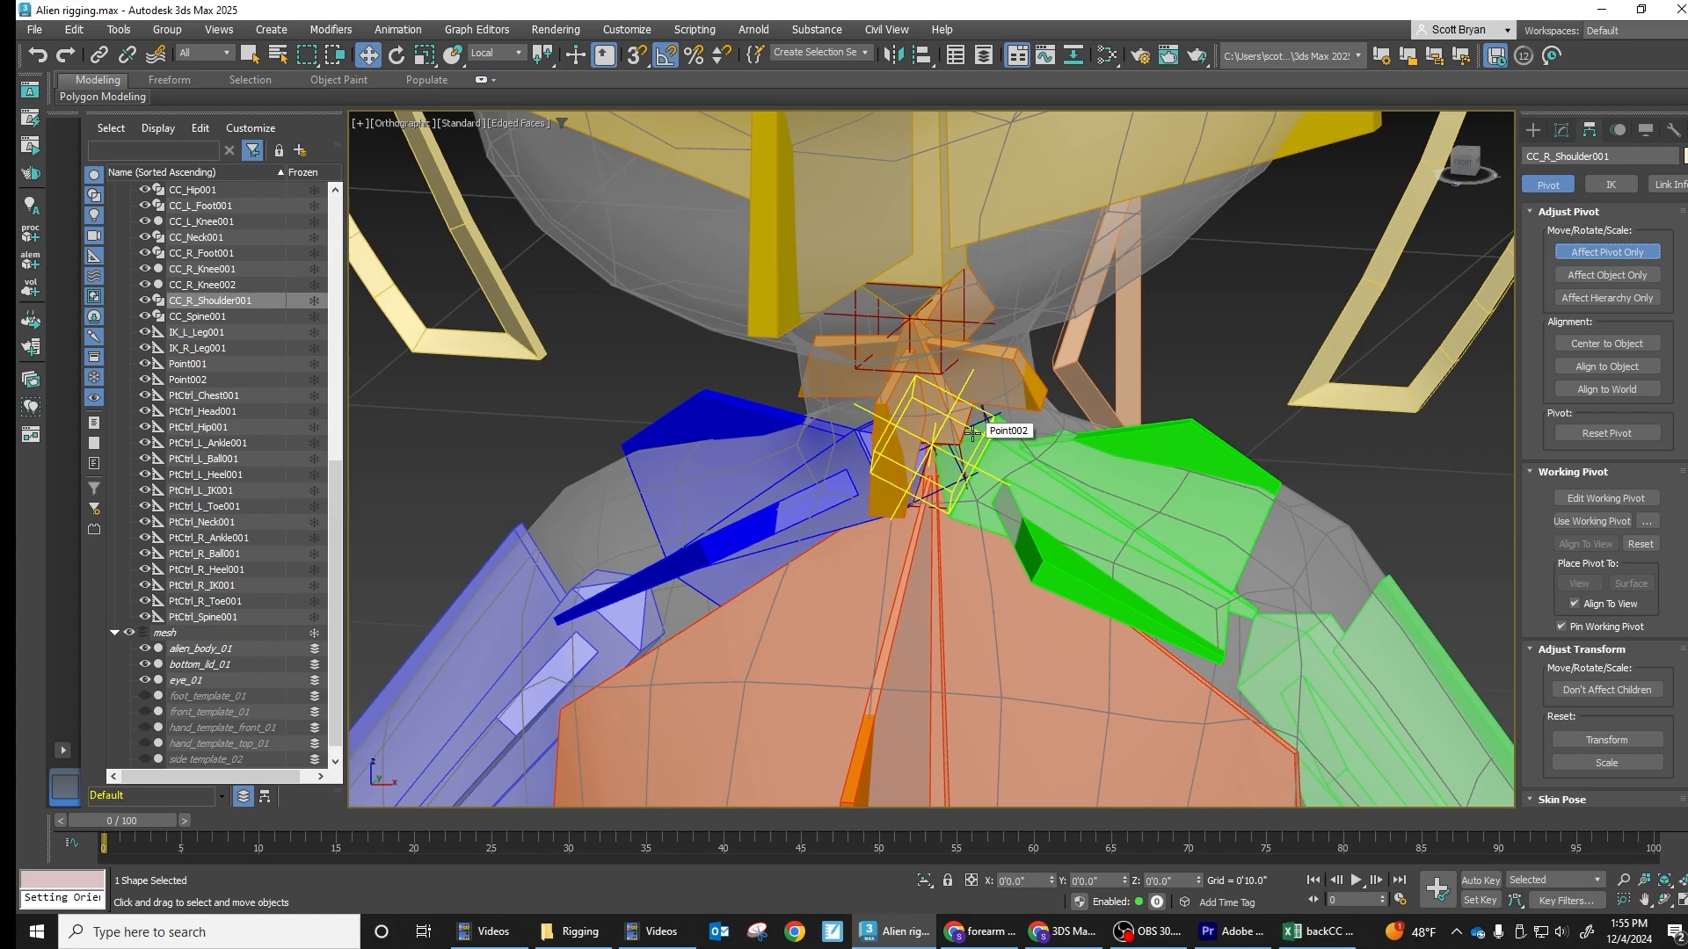
pyautogui.hotkey('alt', 'a')
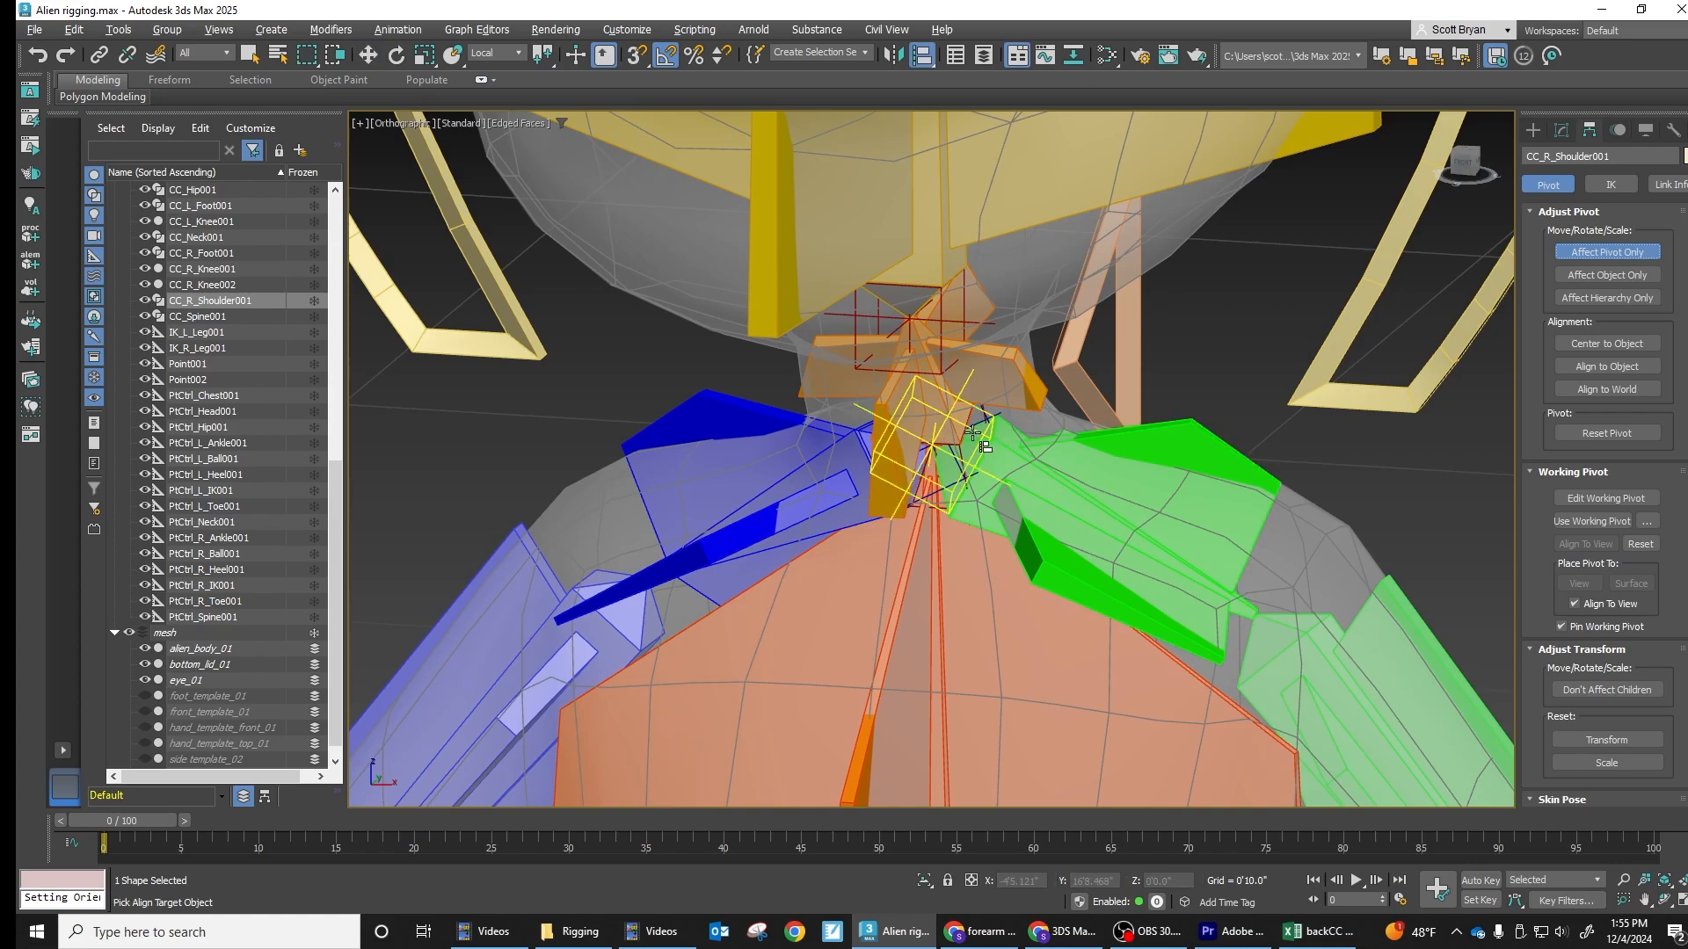
pyautogui.click(948, 427)
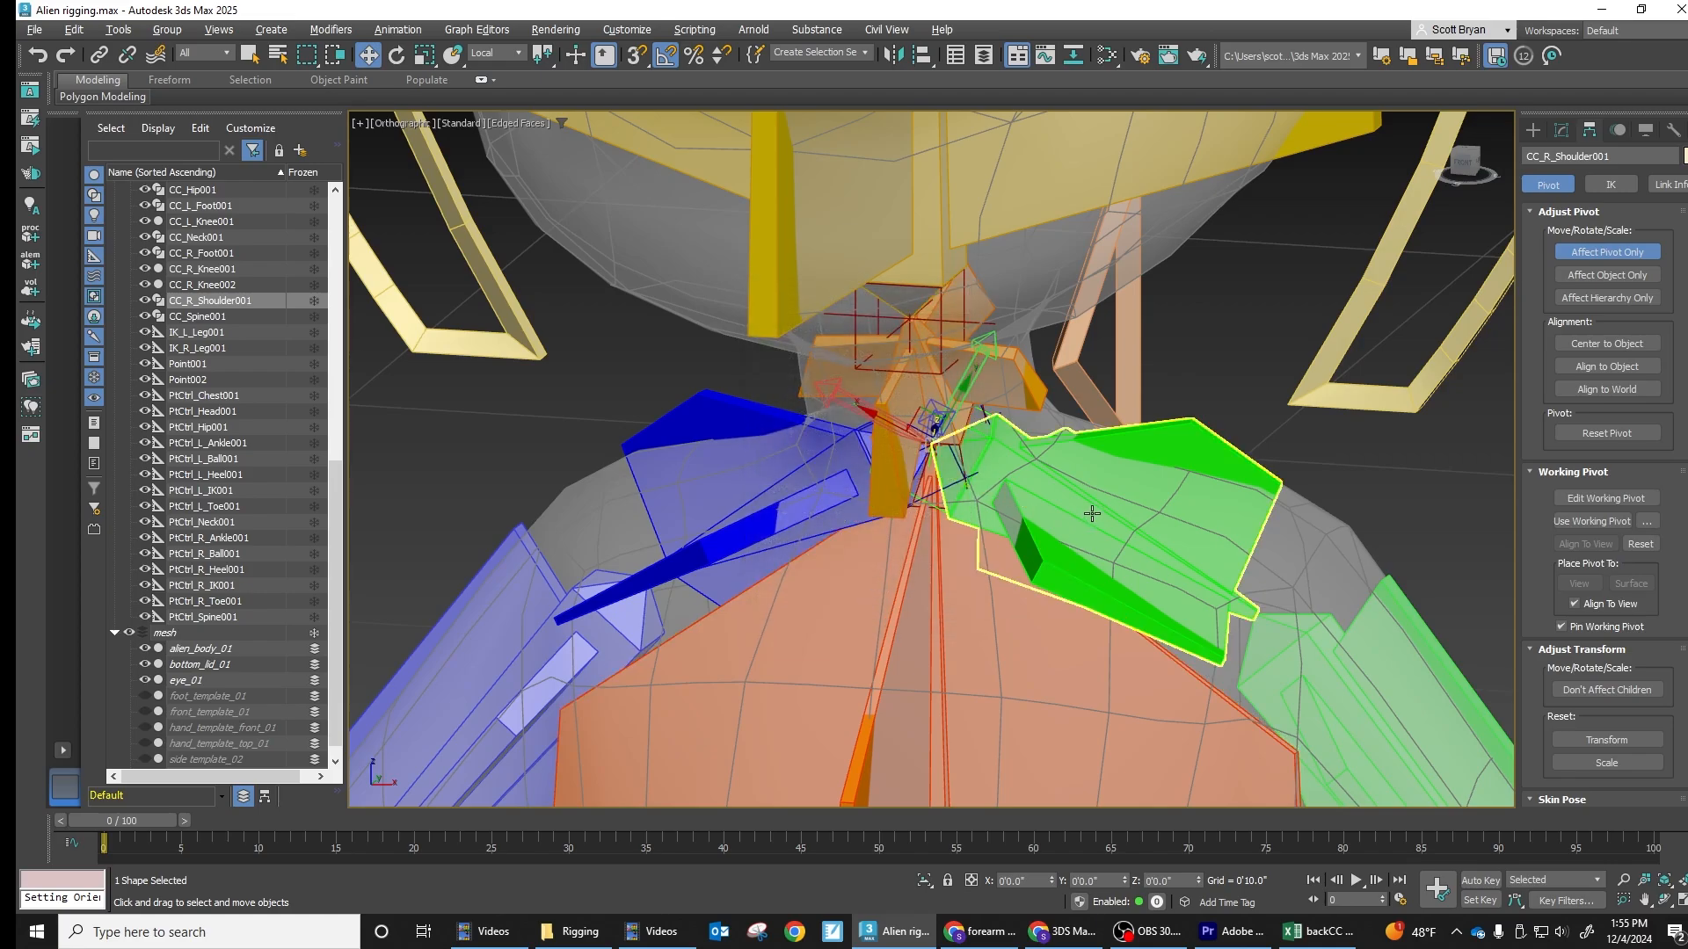
# Set the object color of the star control CC_R_Shoulder001 to saturated green and leave pivot-only editing
pyautogui.scroll(-3, 1092, 513)
pyautogui.moveTo(1136, 440); pyautogui.dragTo(946, 497, button='middle')
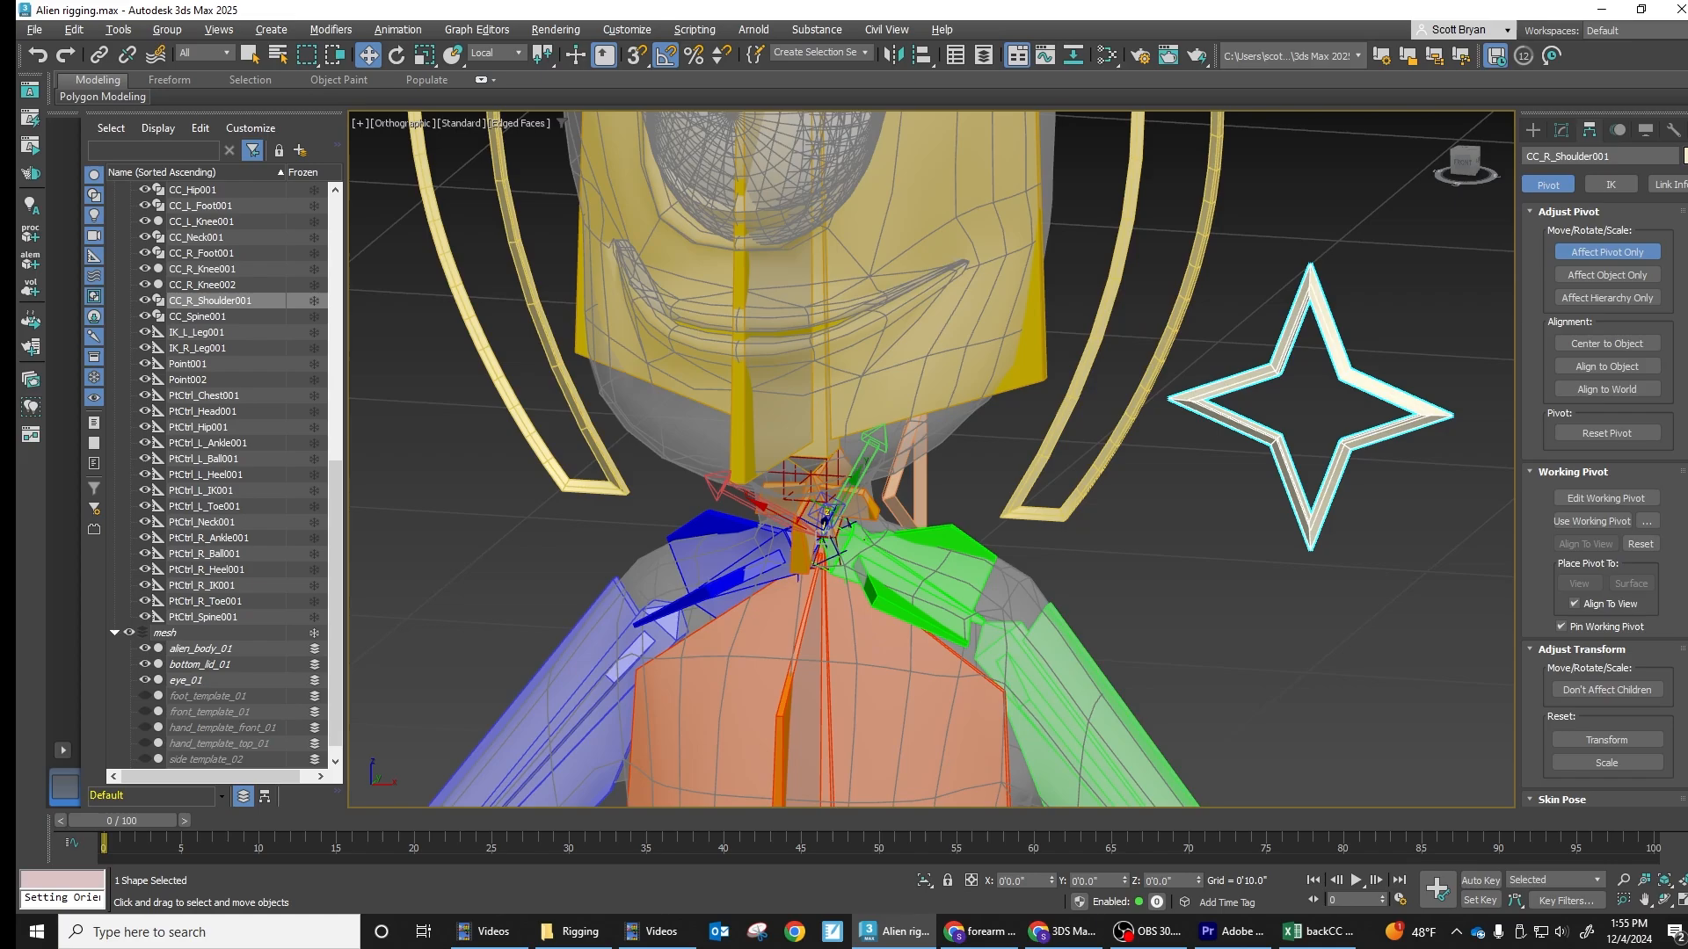
pyautogui.click(1684, 157)
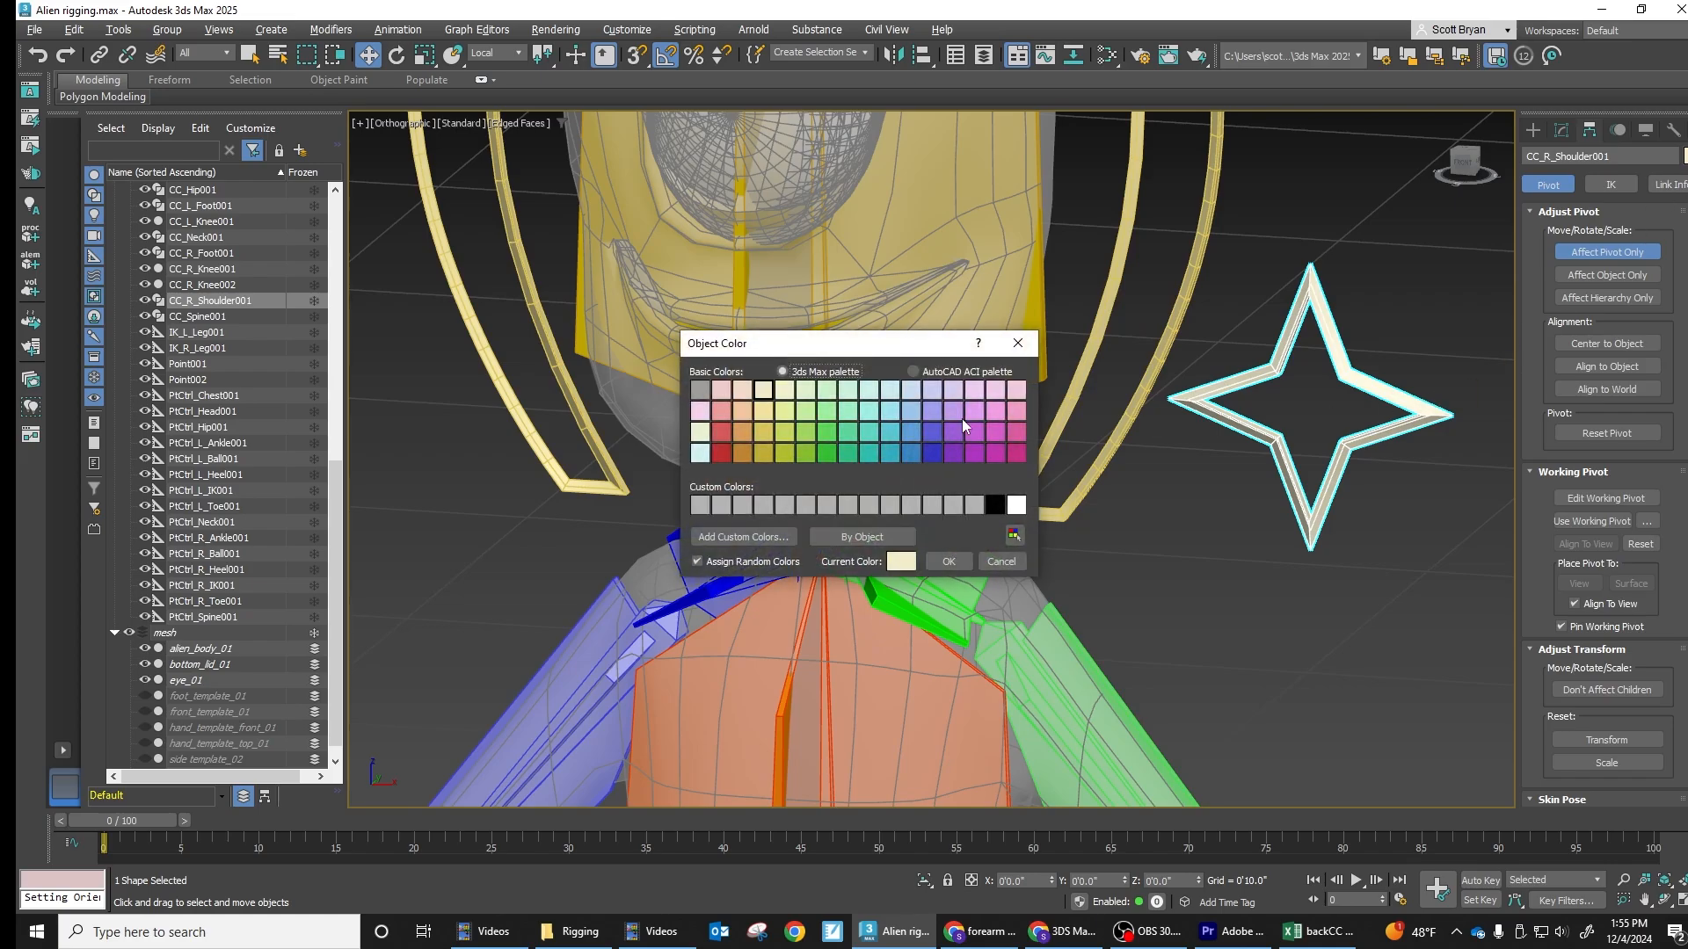
pyautogui.click(828, 452)
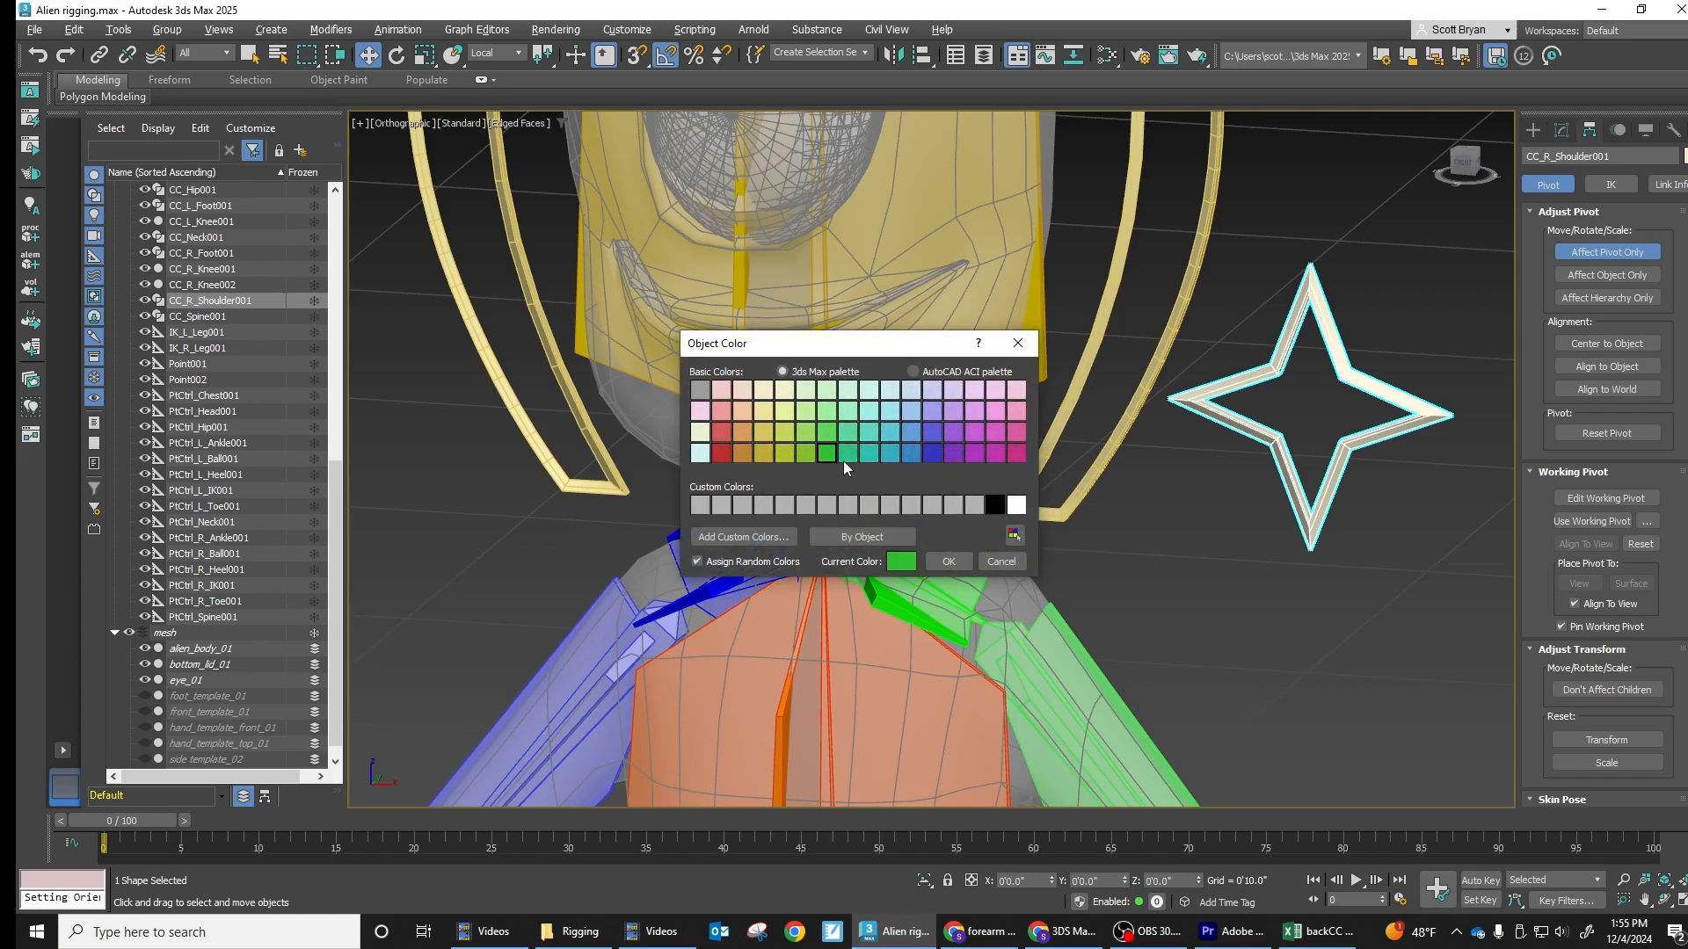
pyautogui.click(941, 559)
pyautogui.moveTo(1195, 540); pyautogui.dragTo(1205, 514, button='middle')
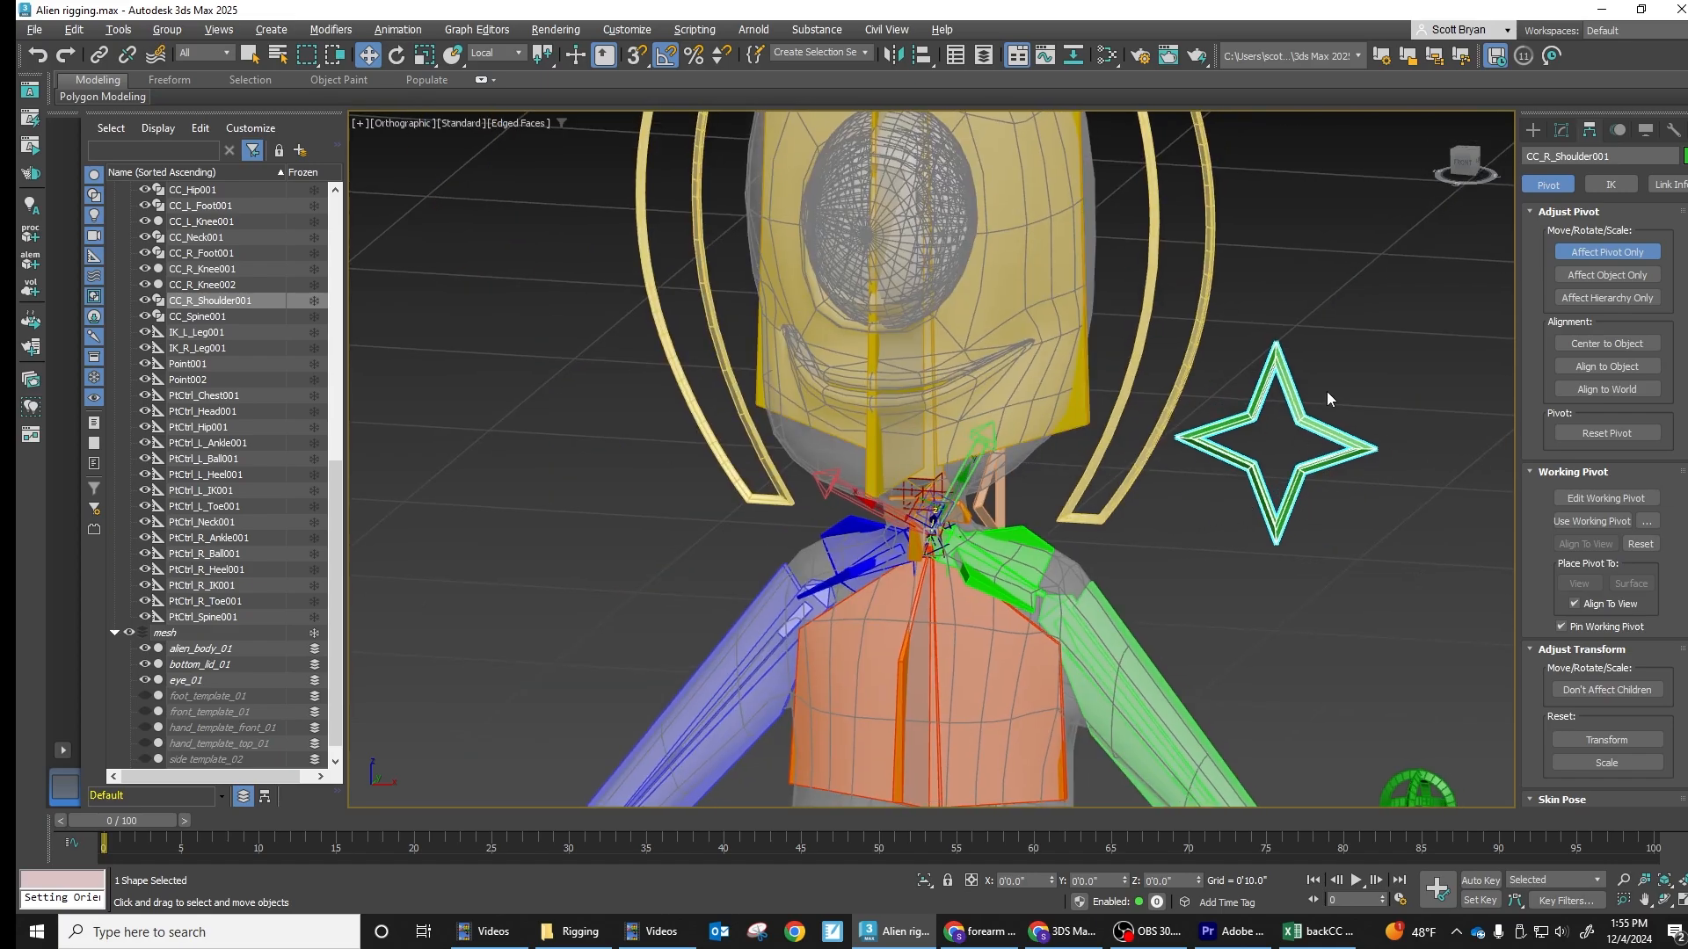
pyautogui.click(1592, 255)
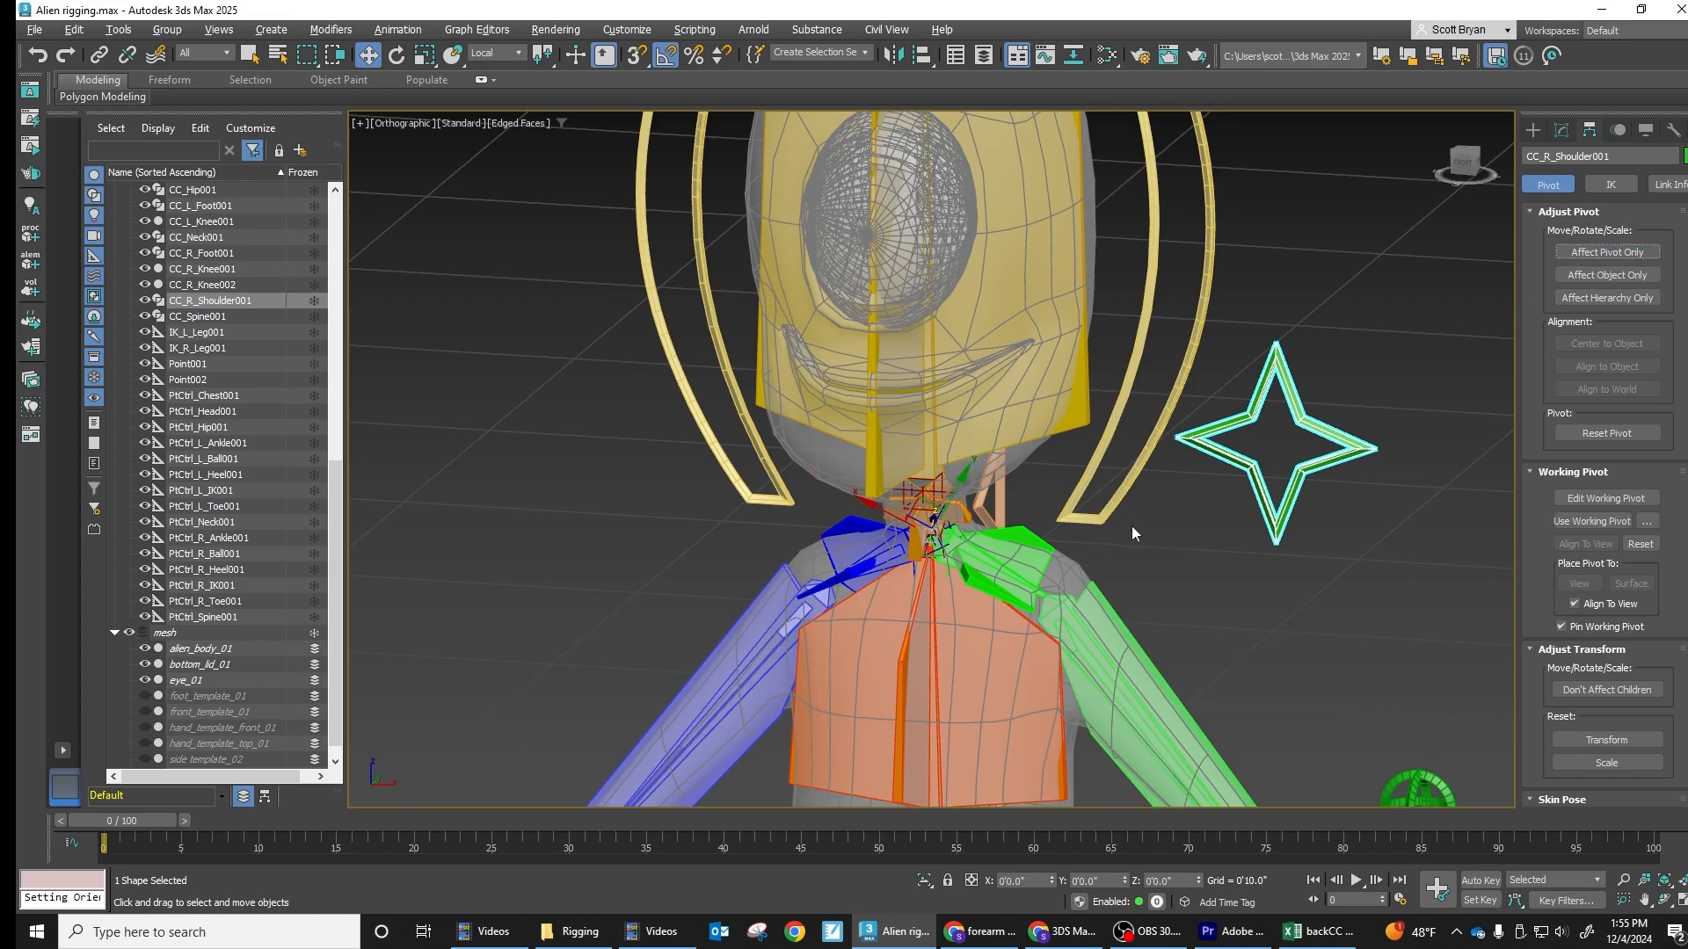
# In the front view, mirror the green star as a copy across the X axis, using the View coordinate system with zero offset
pyautogui.scroll(5, 1055, 508)
pyautogui.scroll(-5, 963, 483)
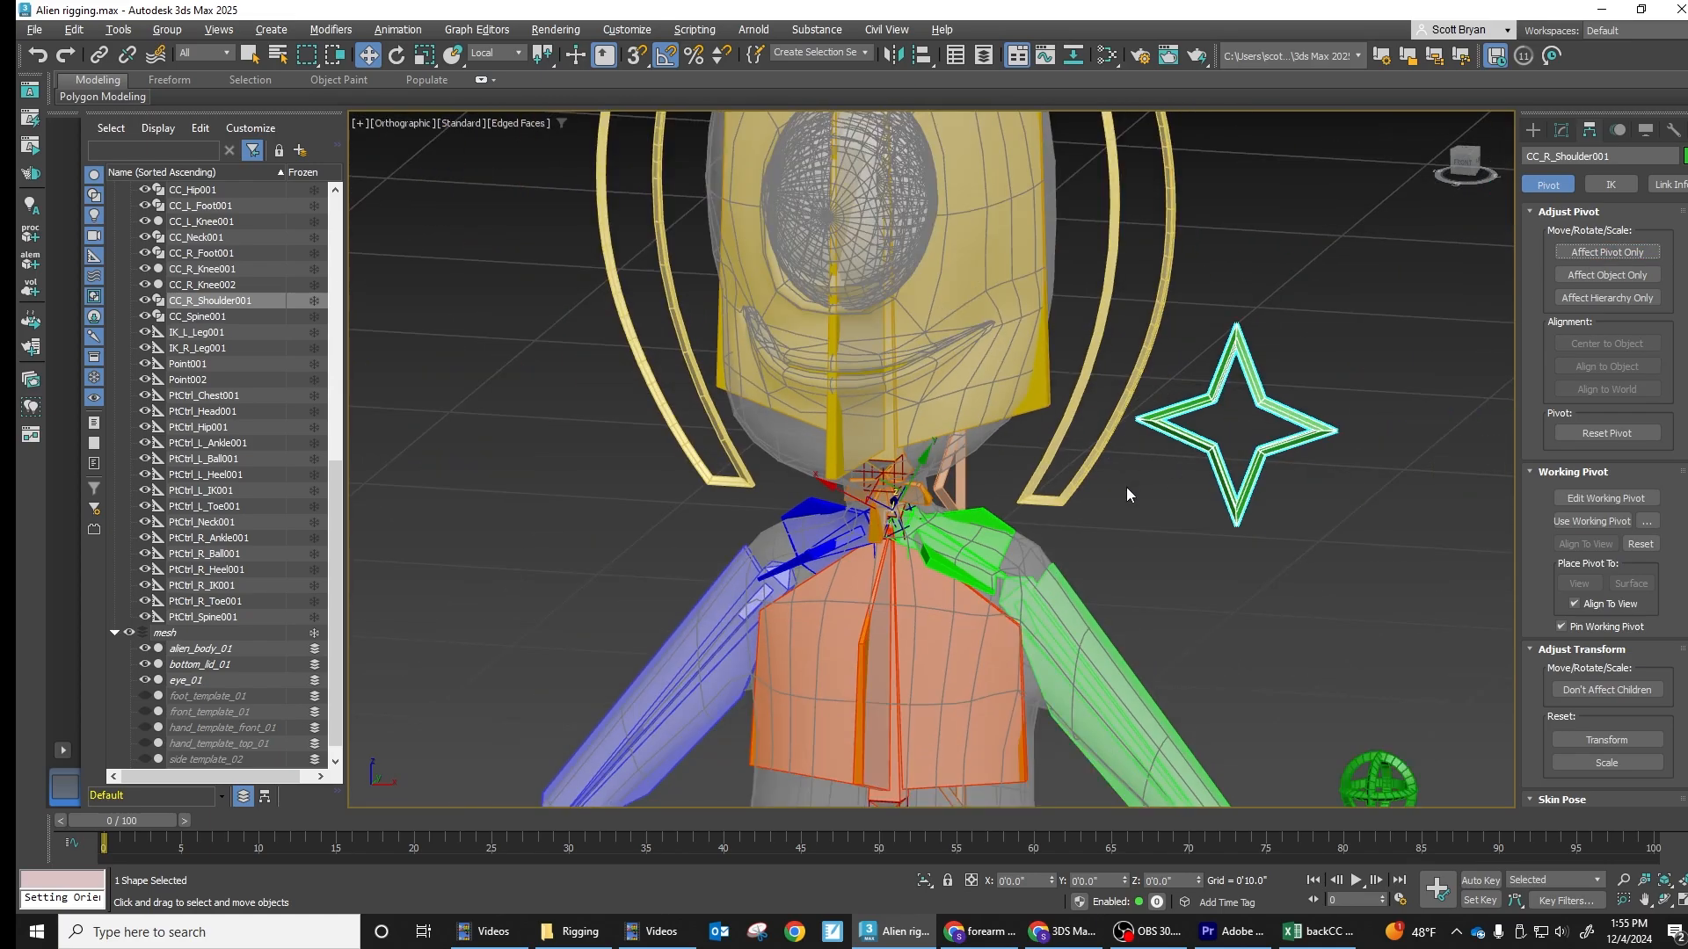
pyautogui.moveTo(1129, 465); pyautogui.dragTo(1151, 413, button='middle')
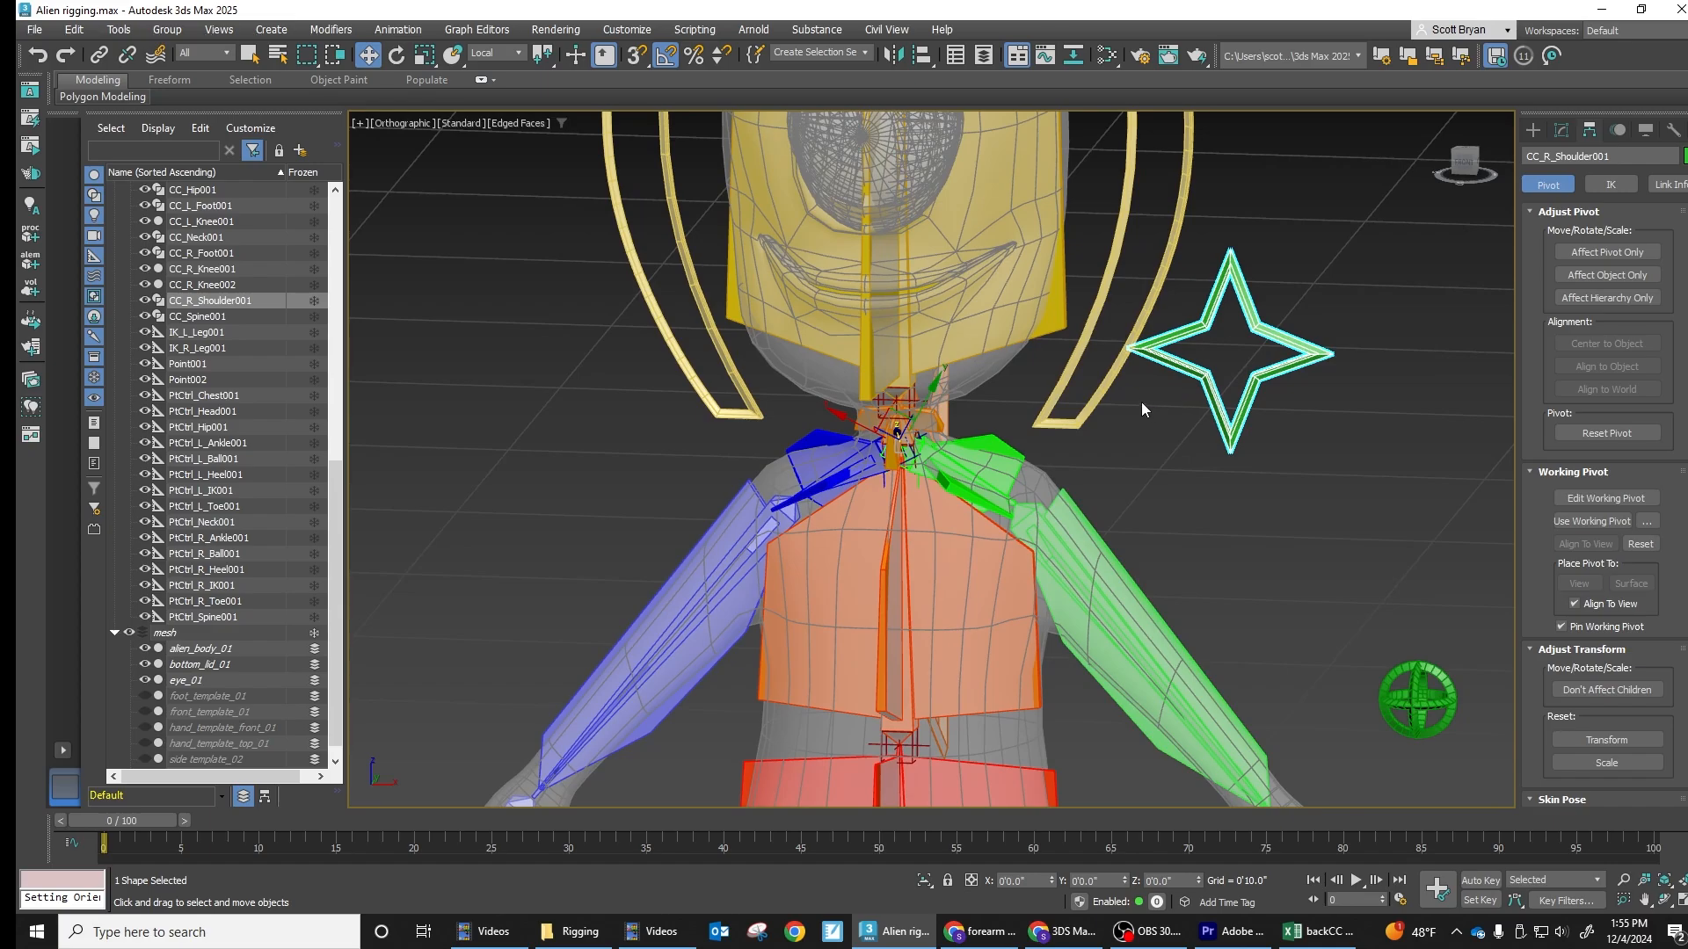
pyautogui.press('f')
pyautogui.scroll(-3, 1262, 414)
pyautogui.moveTo(1198, 399); pyautogui.dragTo(940, 607, button='middle')
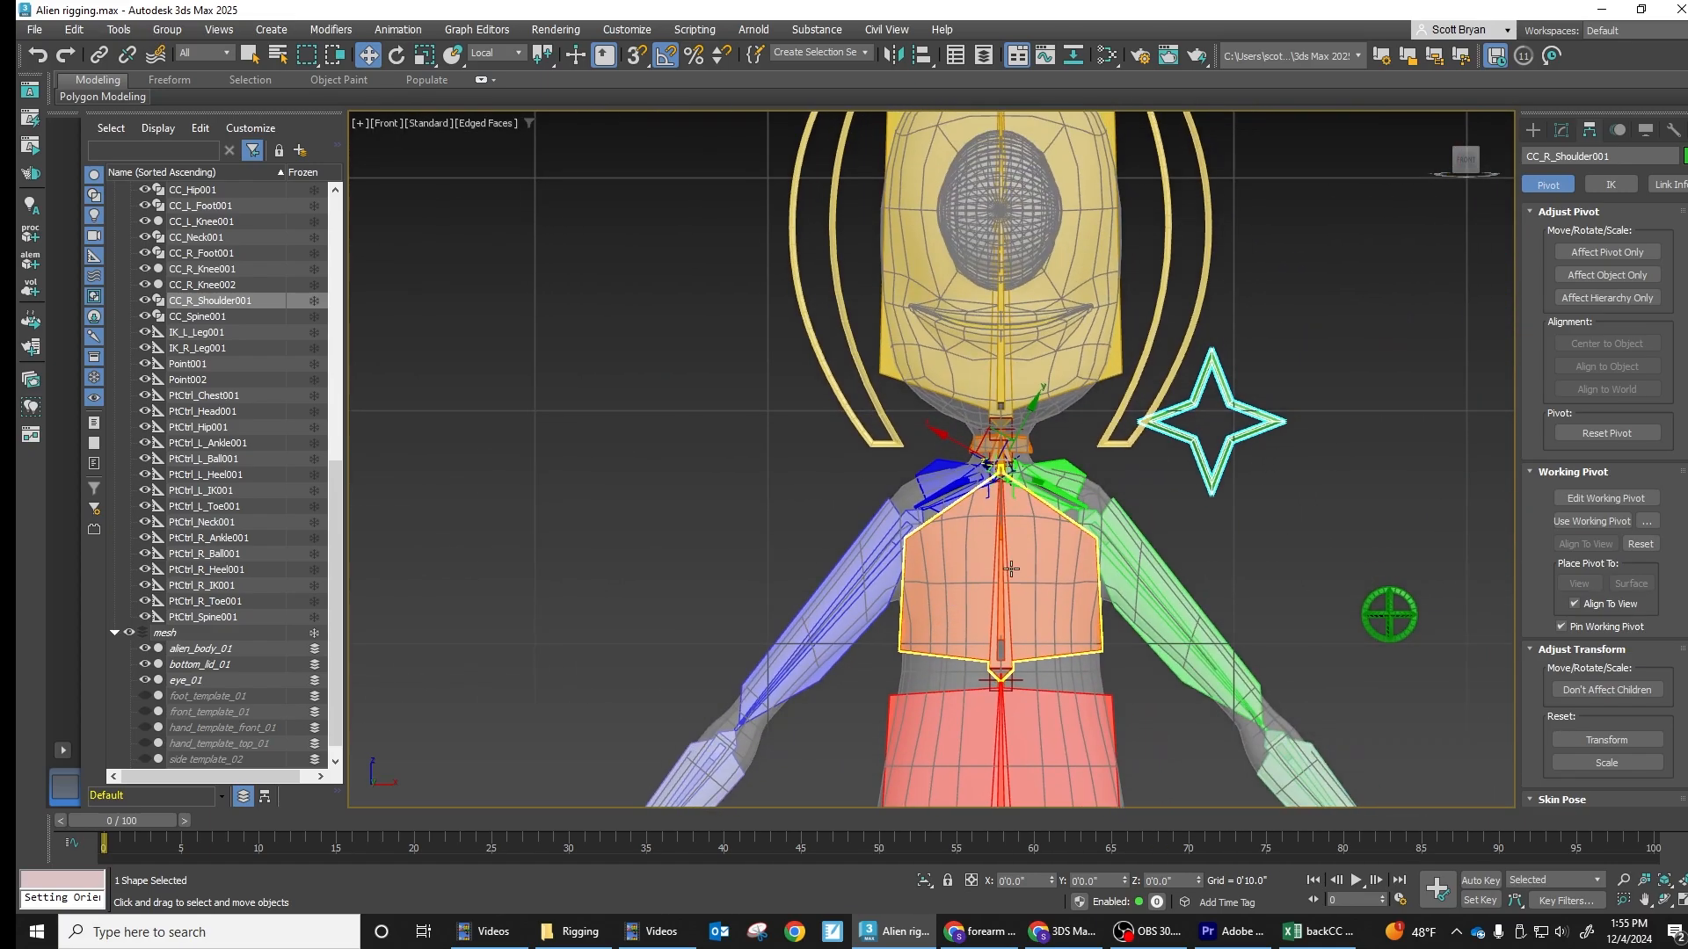
pyautogui.click(897, 56)
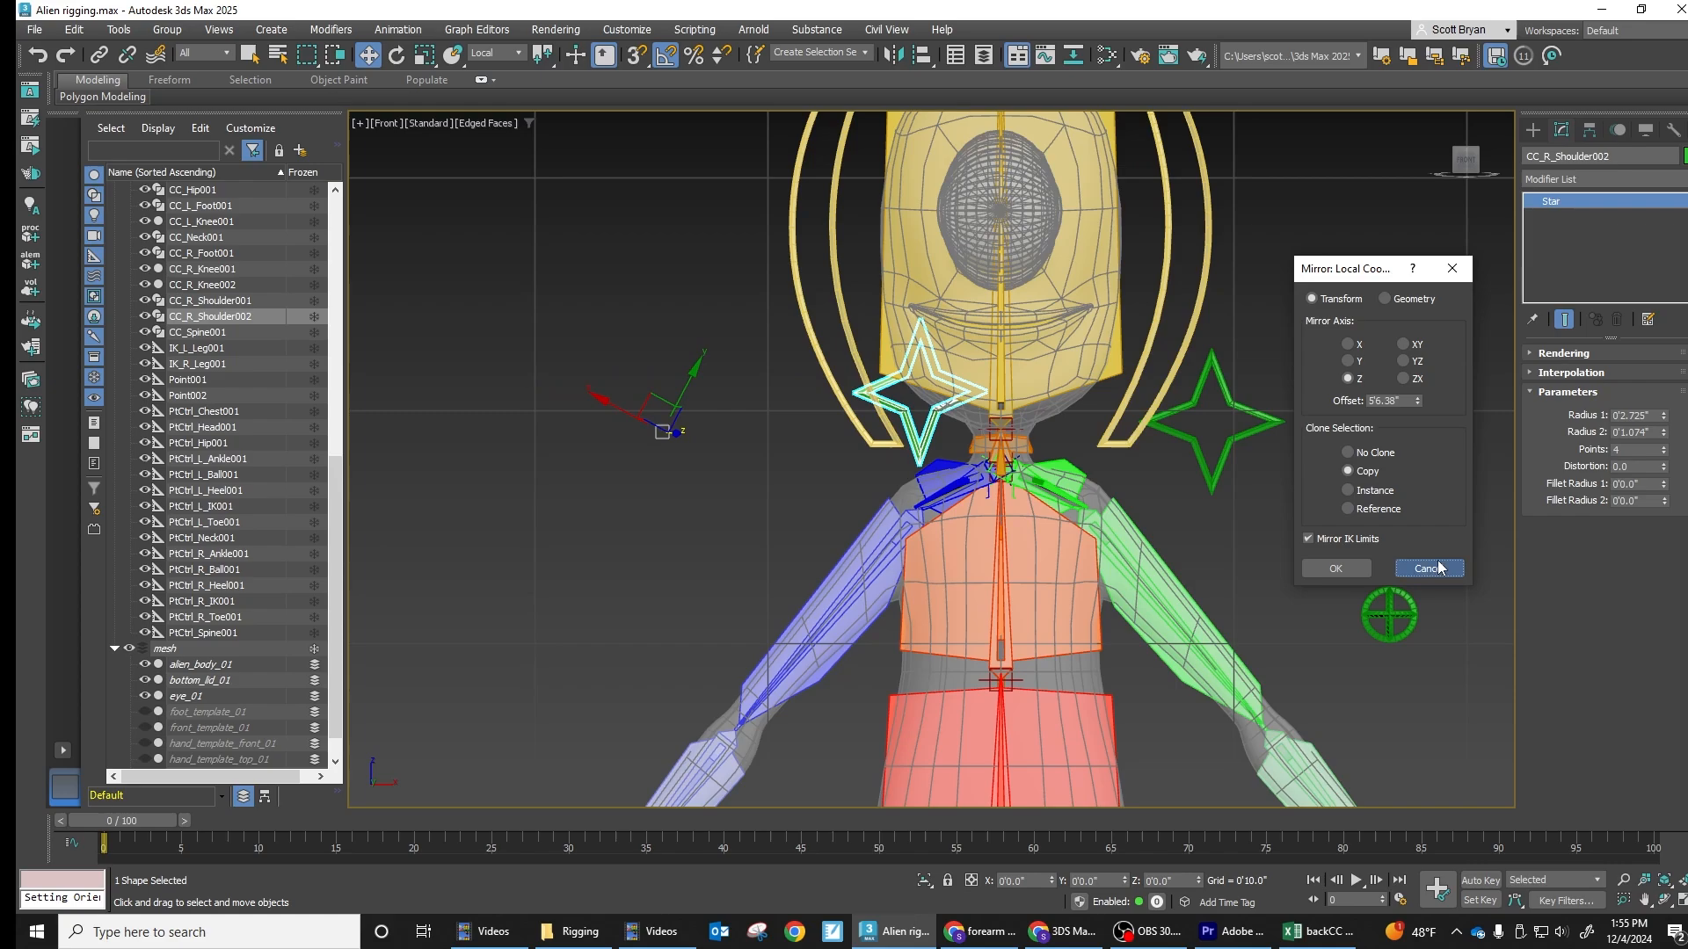
pyautogui.click(1438, 565)
pyautogui.click(492, 54)
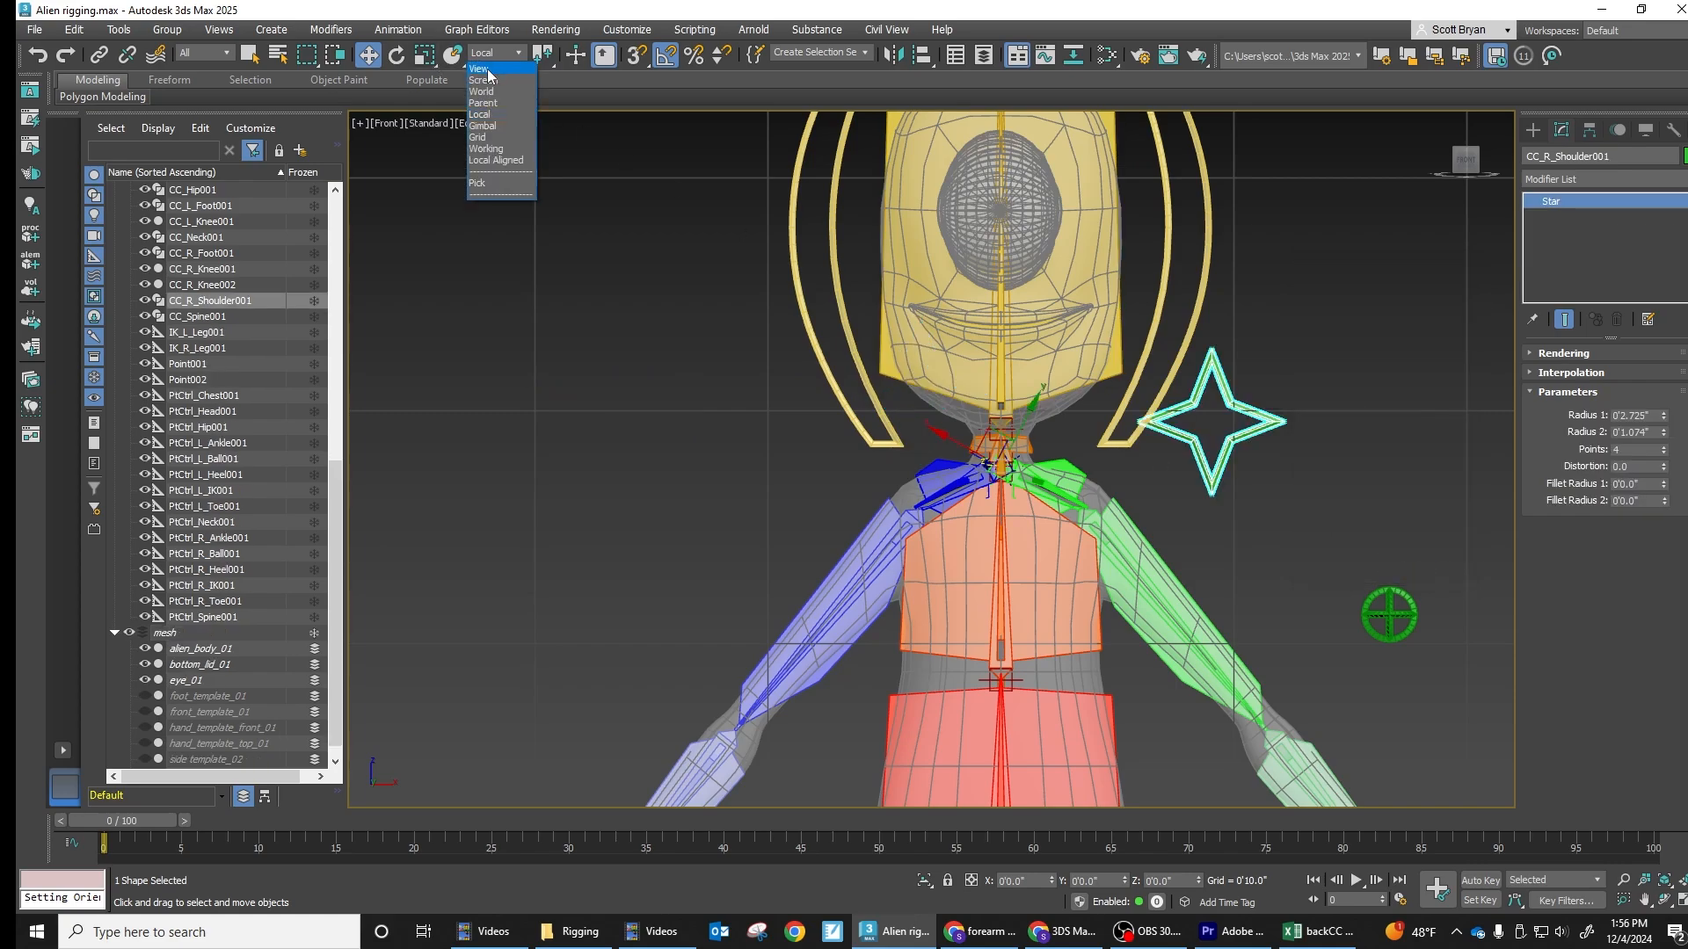
pyautogui.click(489, 65)
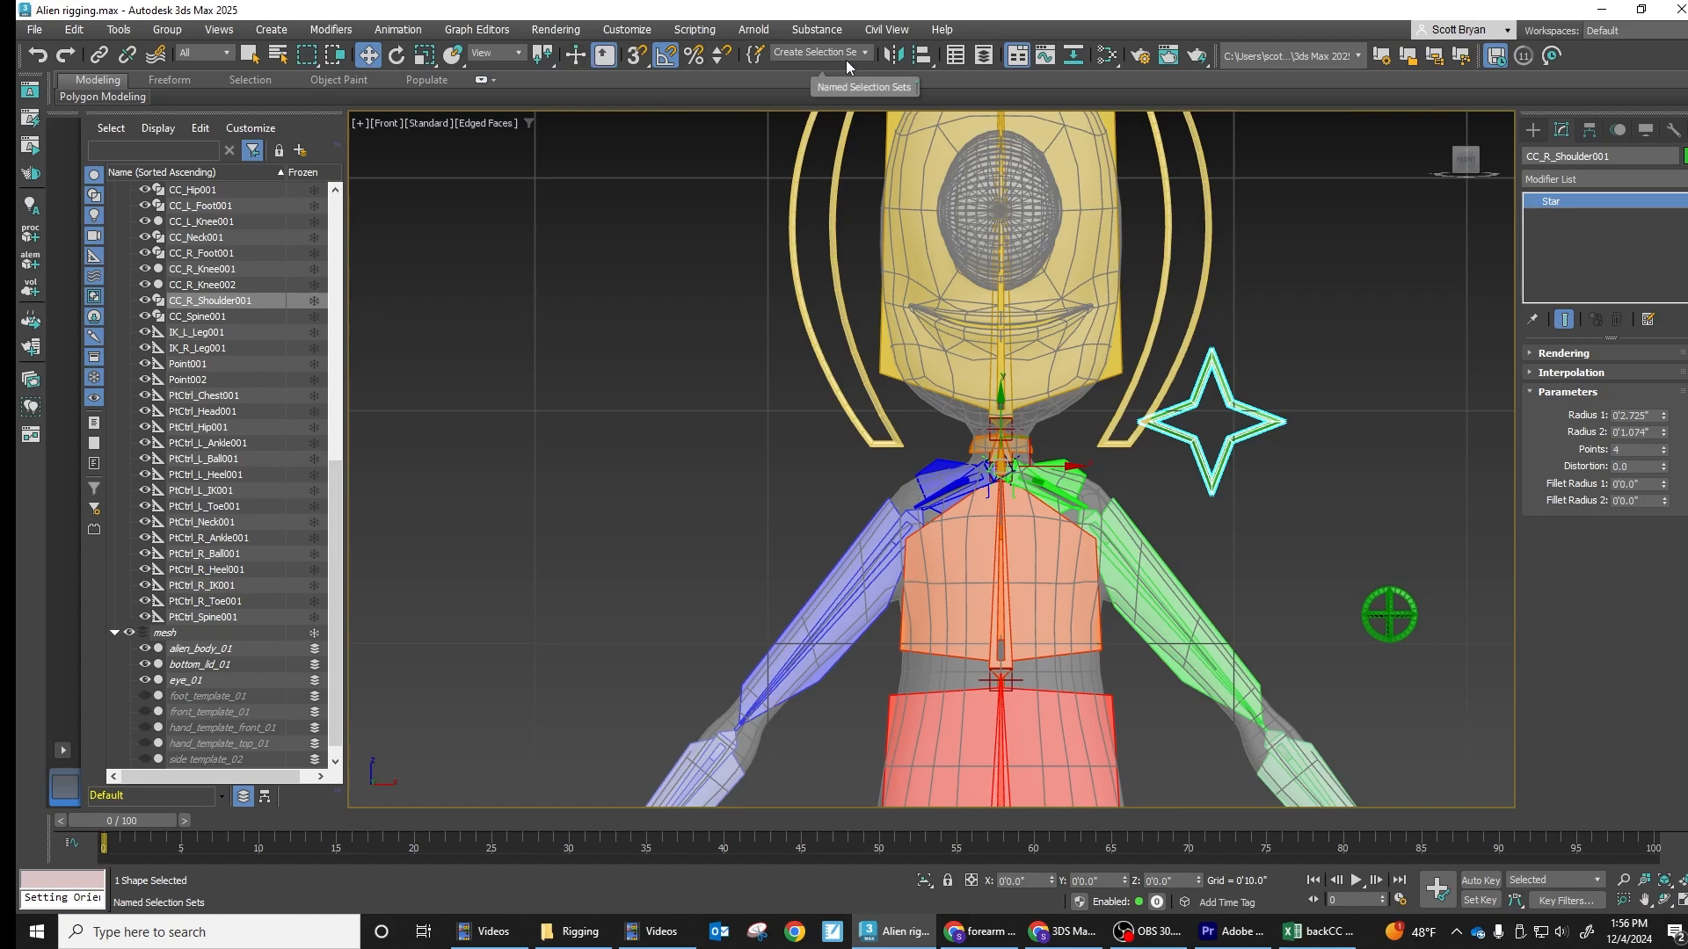
pyautogui.click(896, 58)
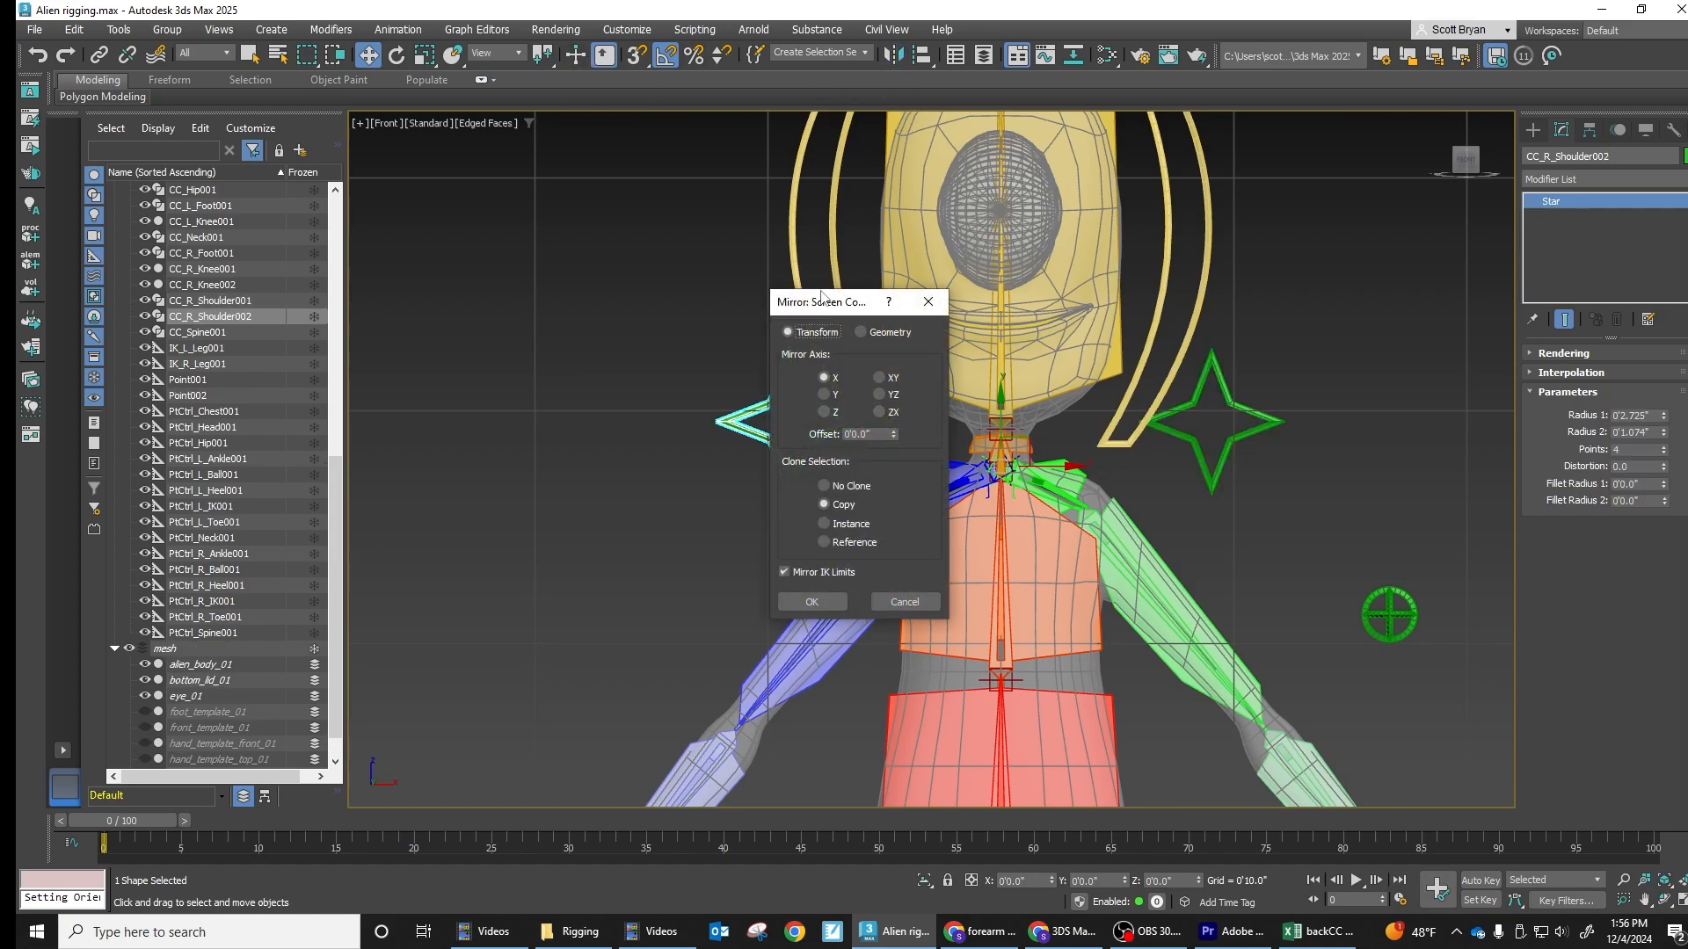
pyautogui.moveTo(825, 305); pyautogui.dragTo(1342, 262)
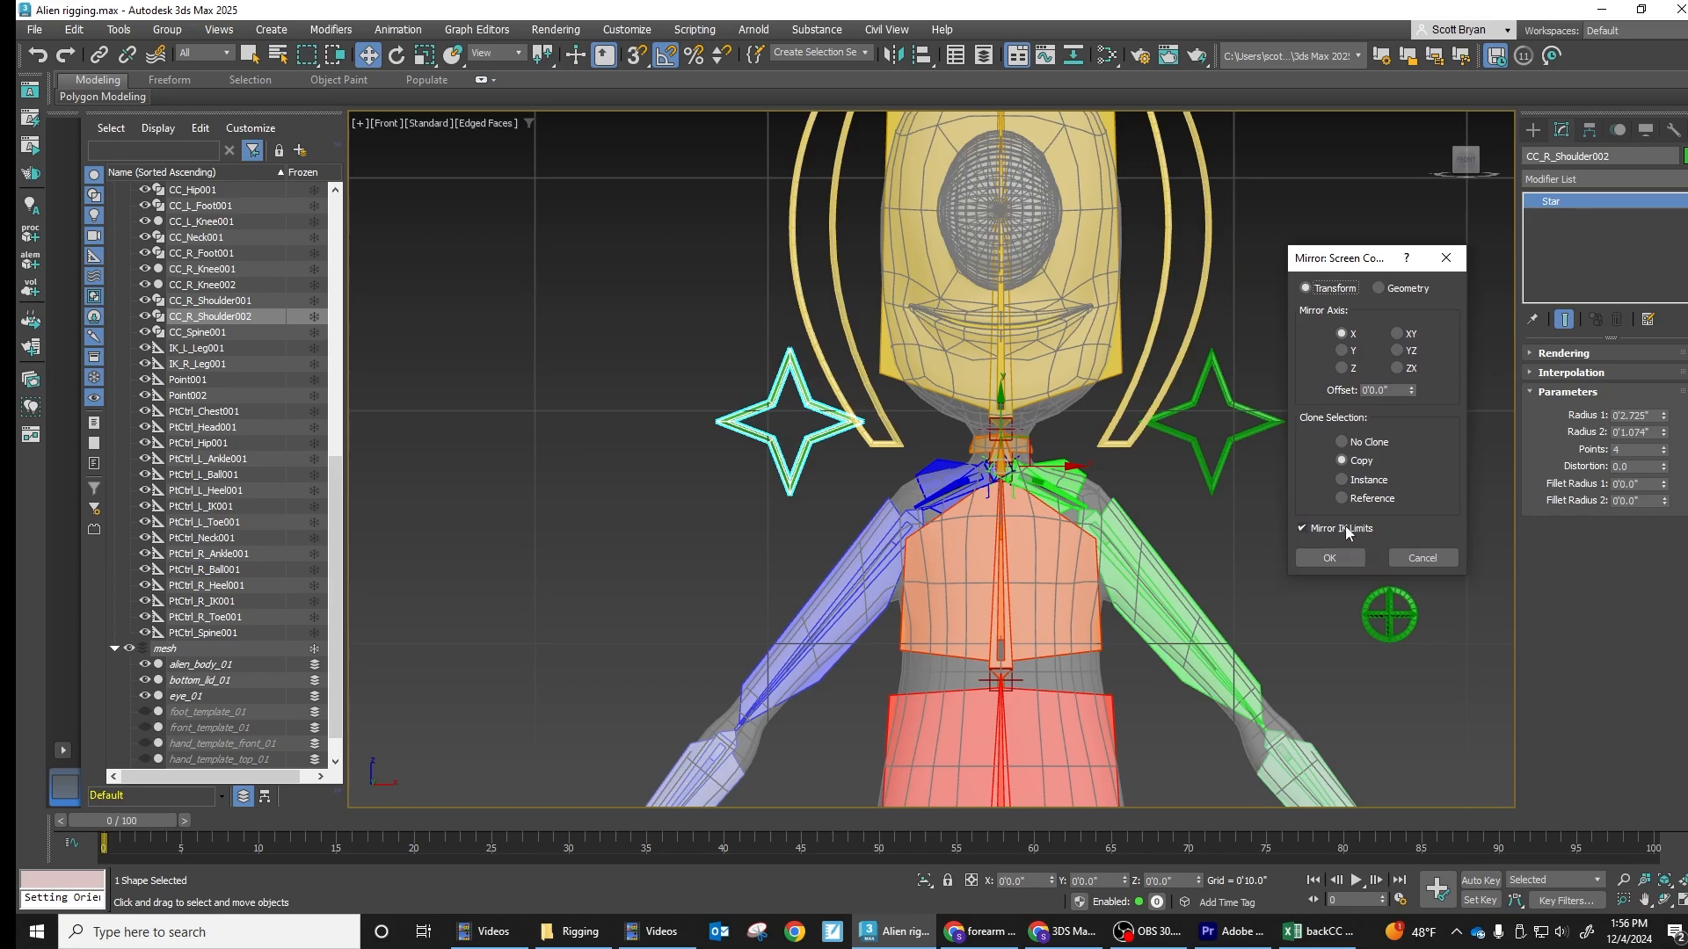
pyautogui.click(1336, 558)
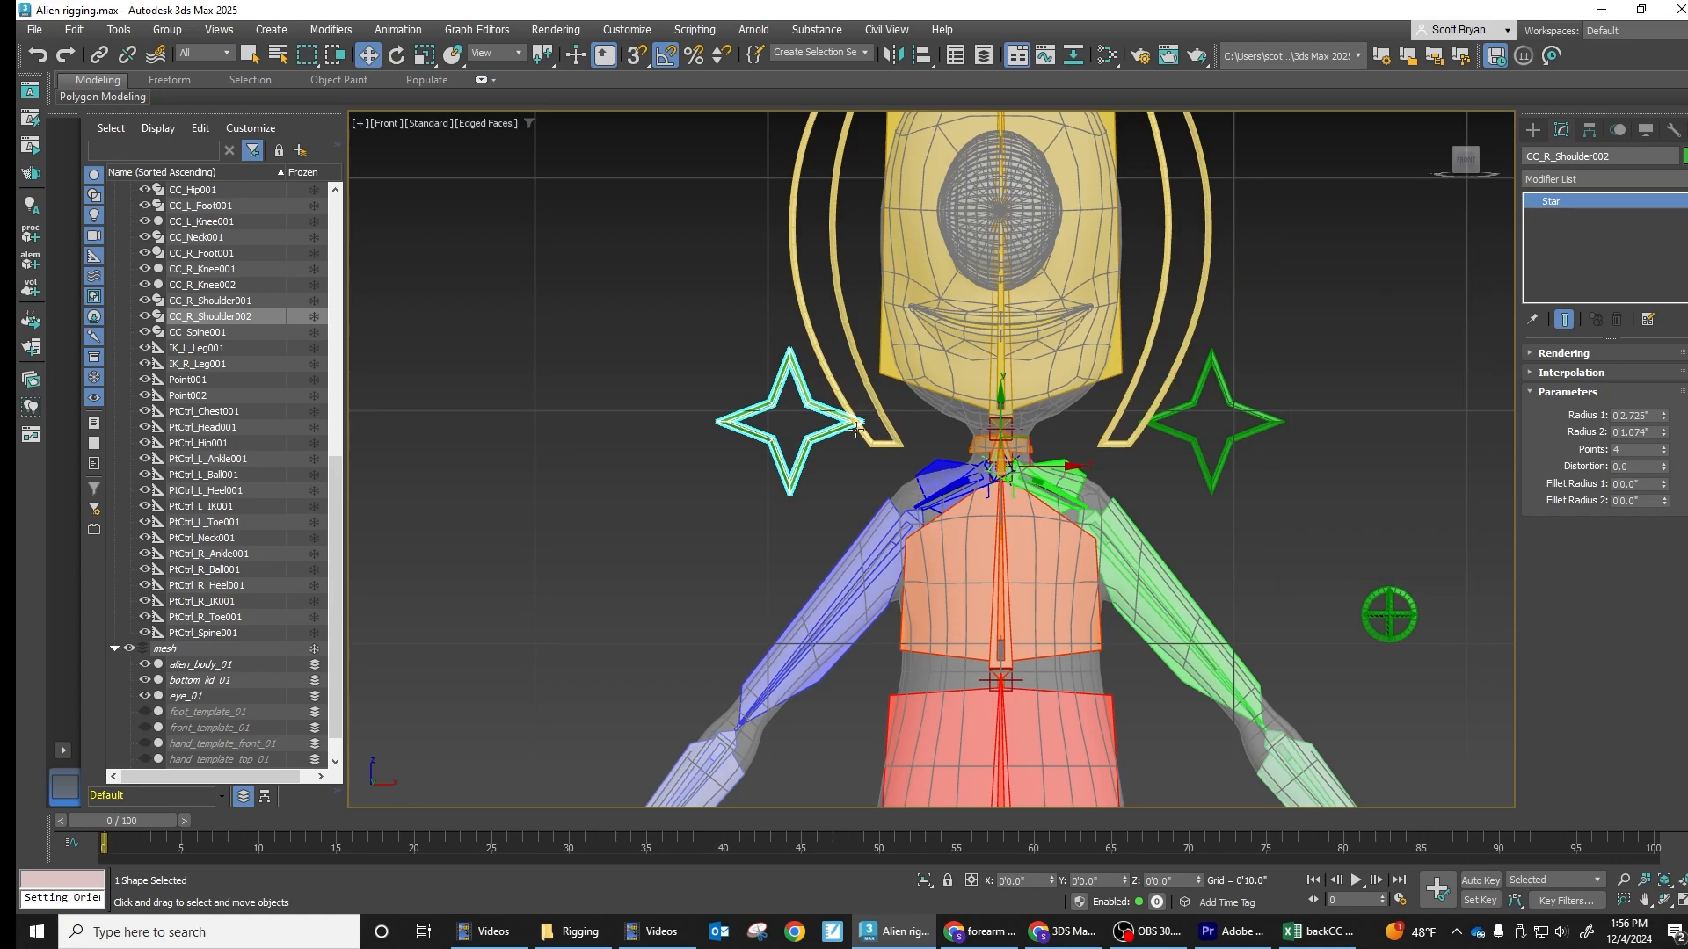
# Align the mirrored star to the point helper Point001, pivot to pivot on X, Y and Z, with orientation matched on all three axes
pyautogui.scroll(5, 811, 414)
pyautogui.click(876, 455)
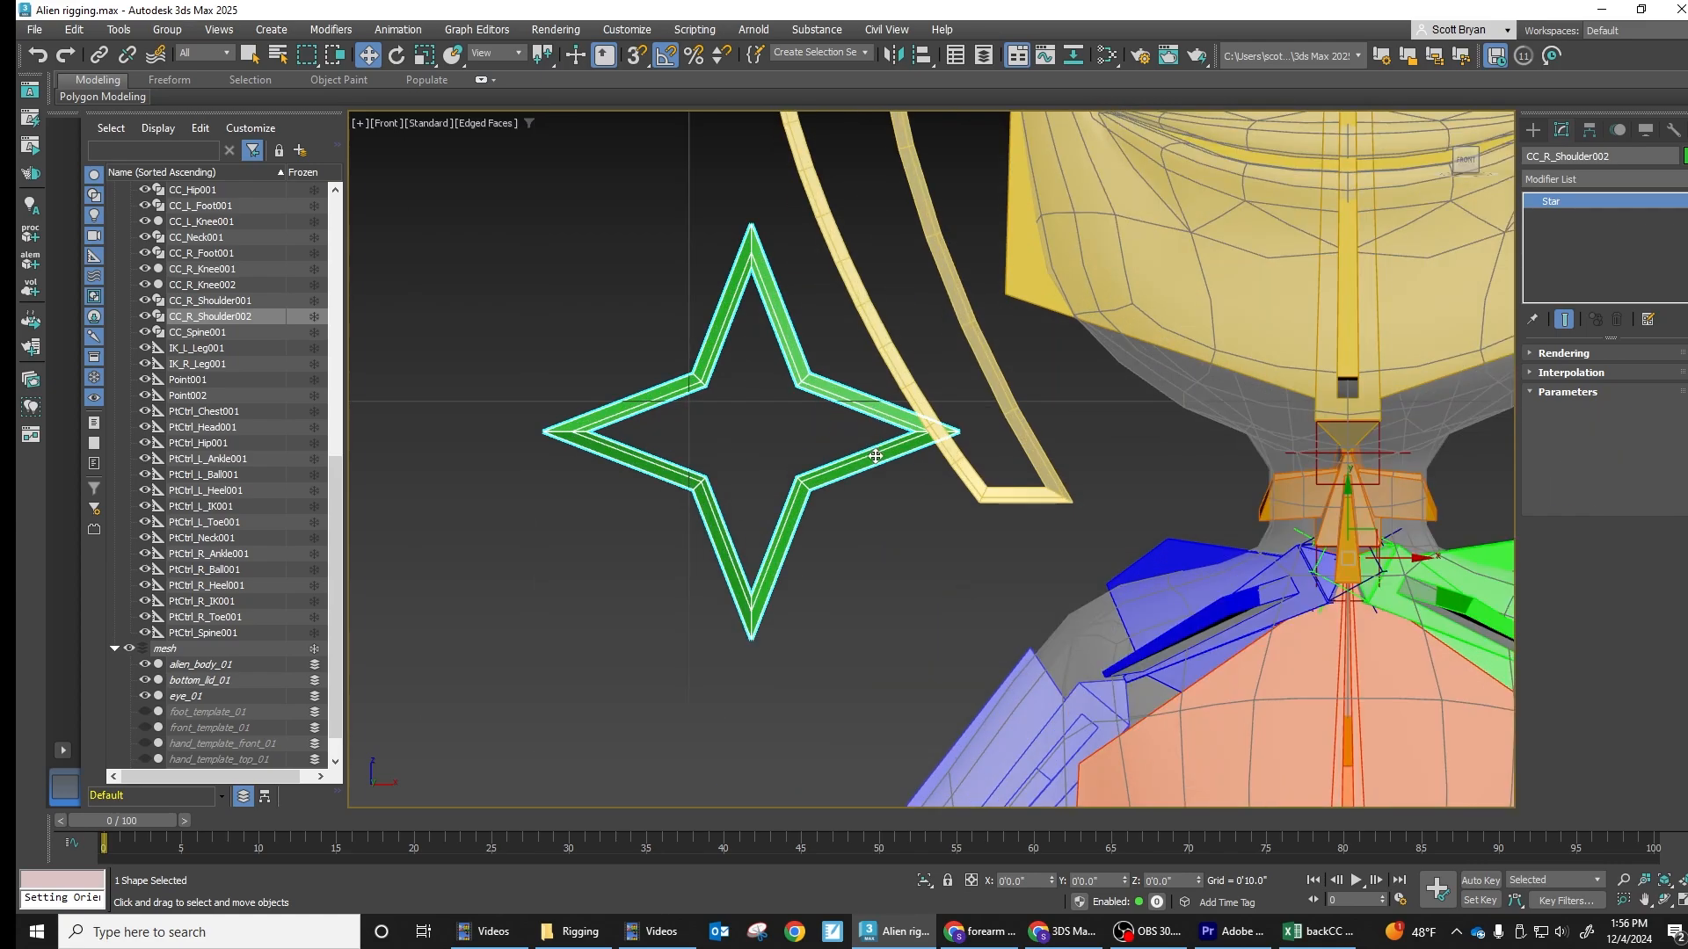
pyautogui.hotkey('alt', 'a')
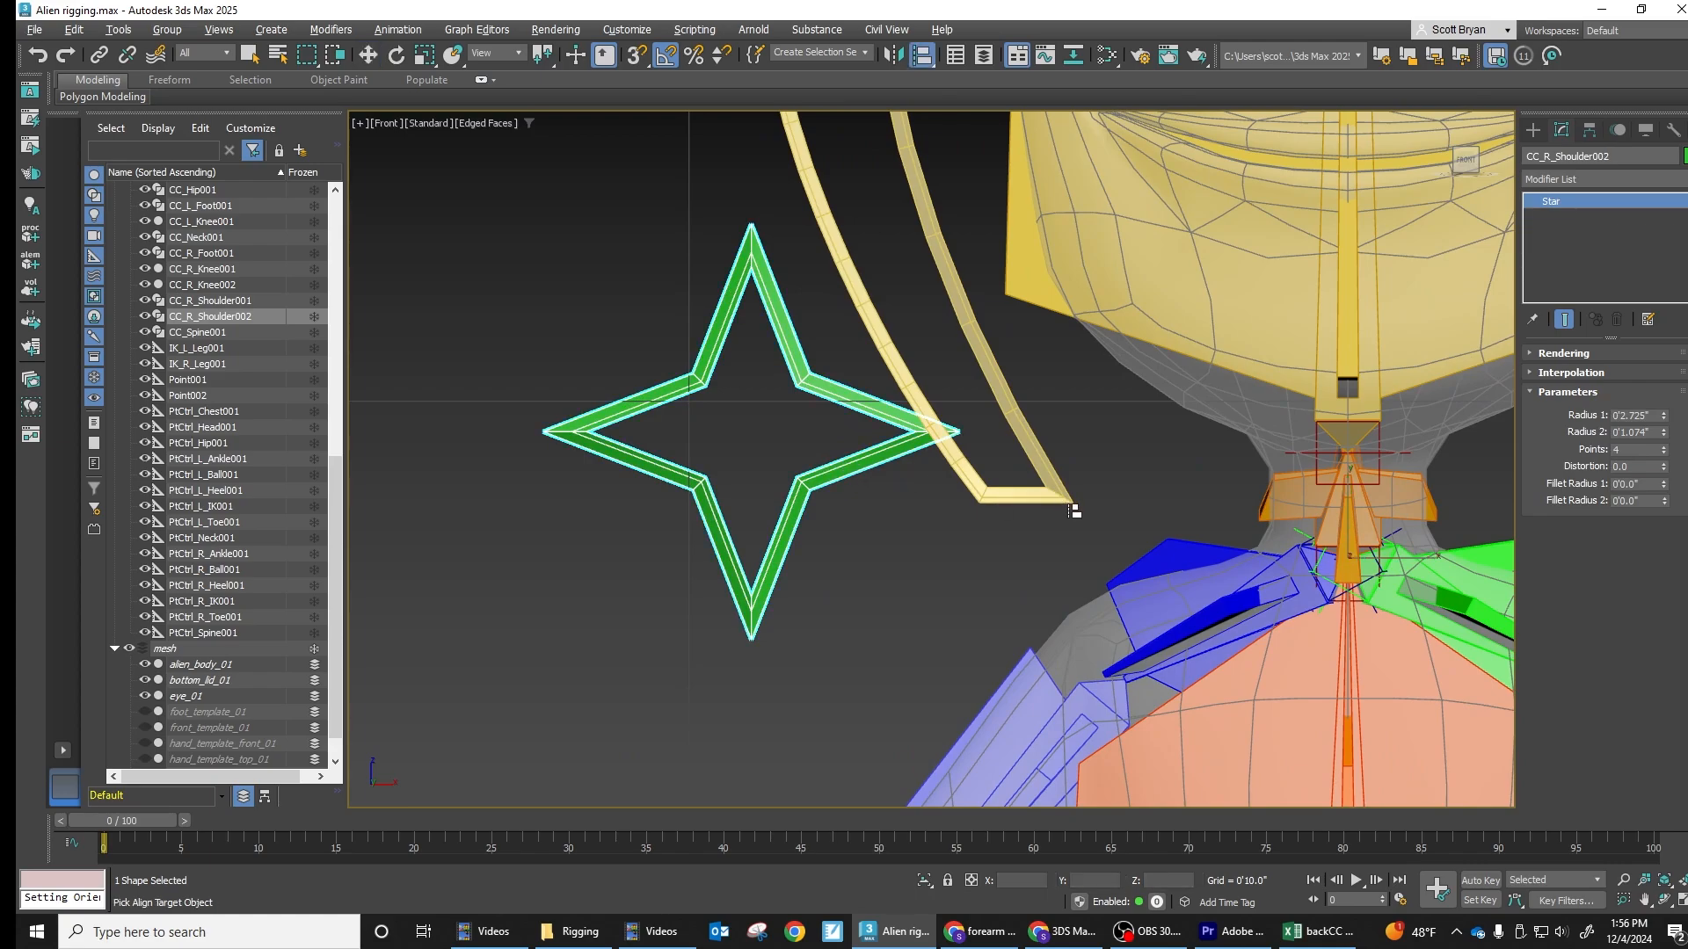
pyautogui.scroll(5, 1143, 505)
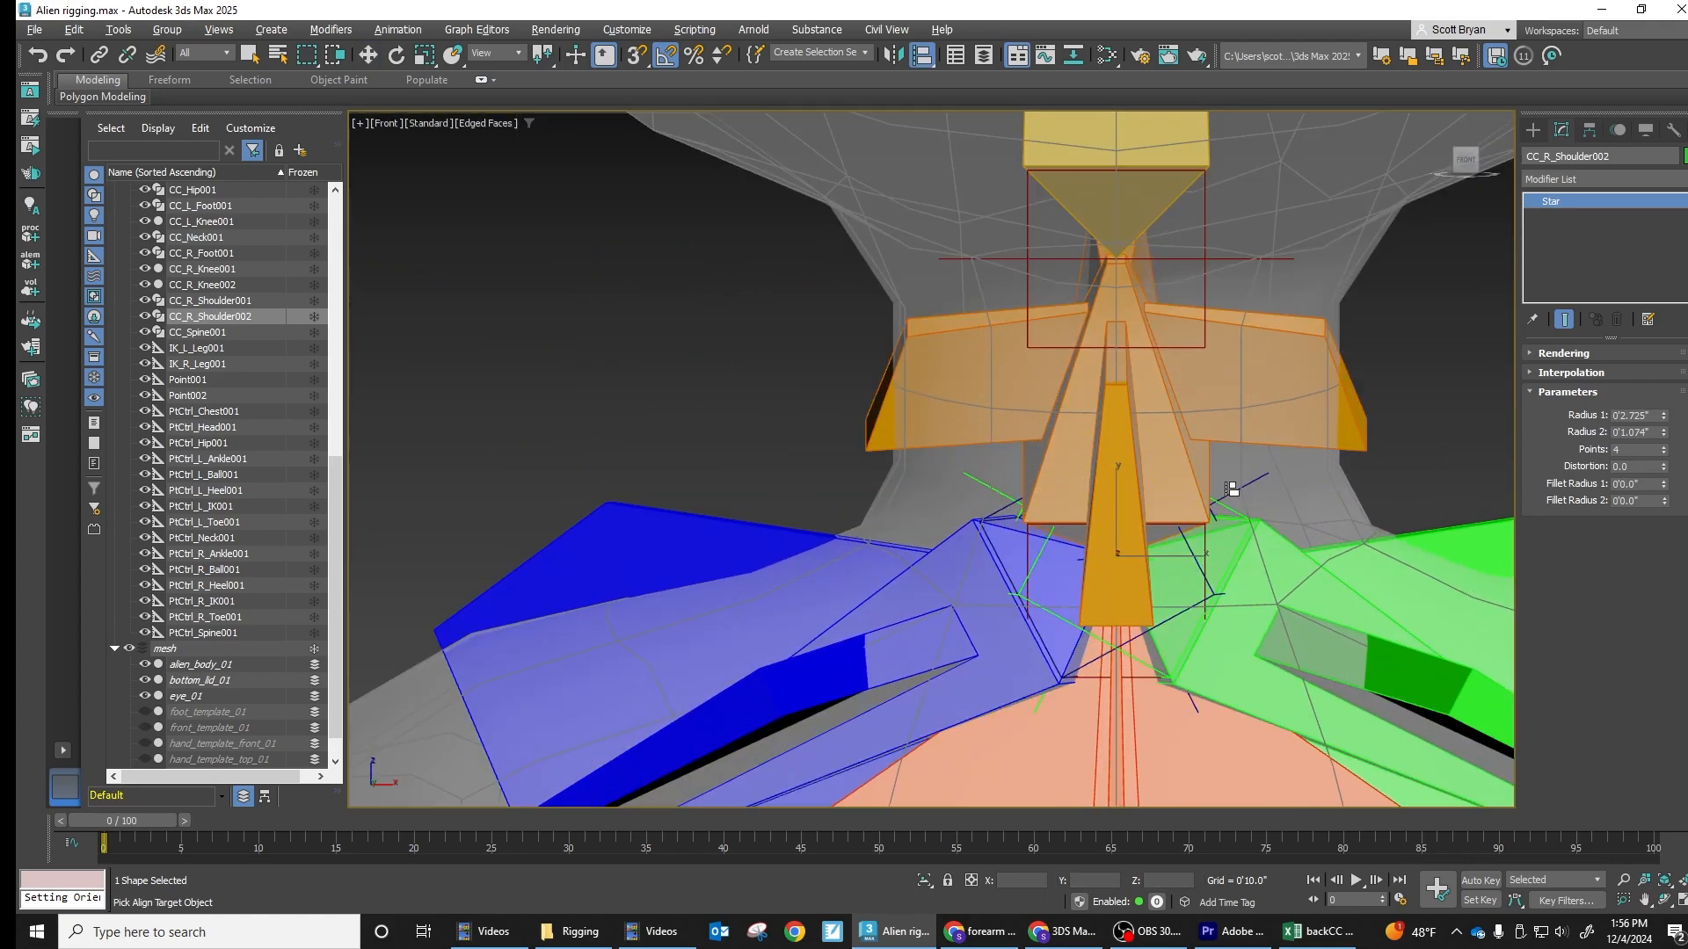
pyautogui.click(1021, 514)
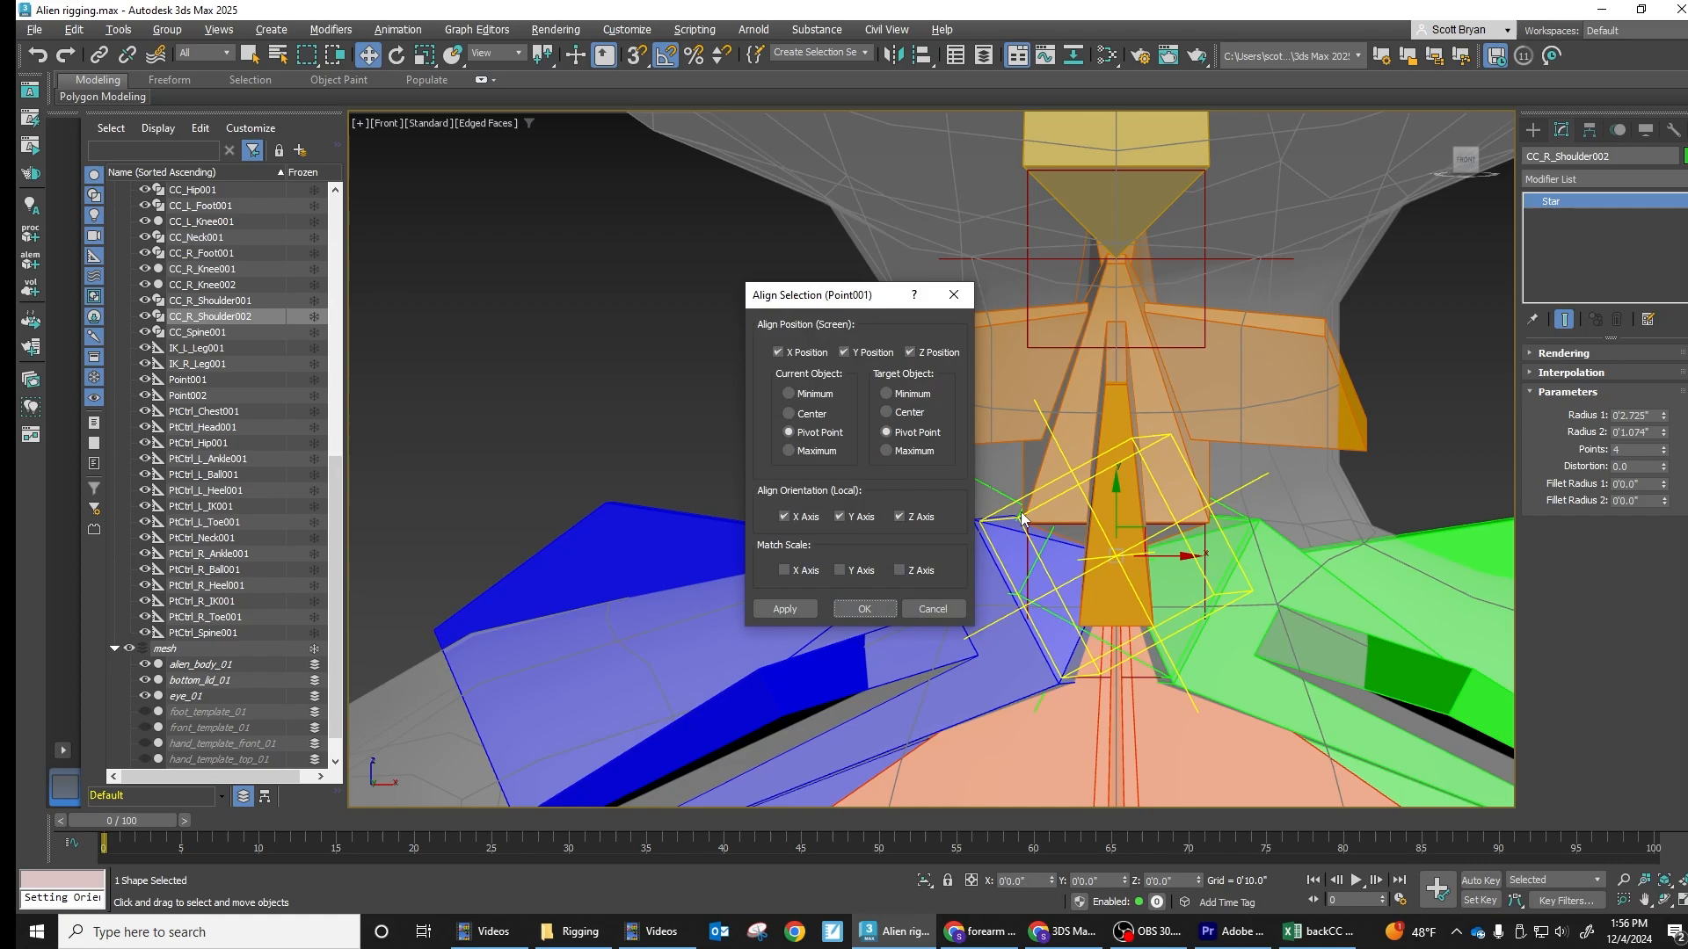
pyautogui.click(862, 609)
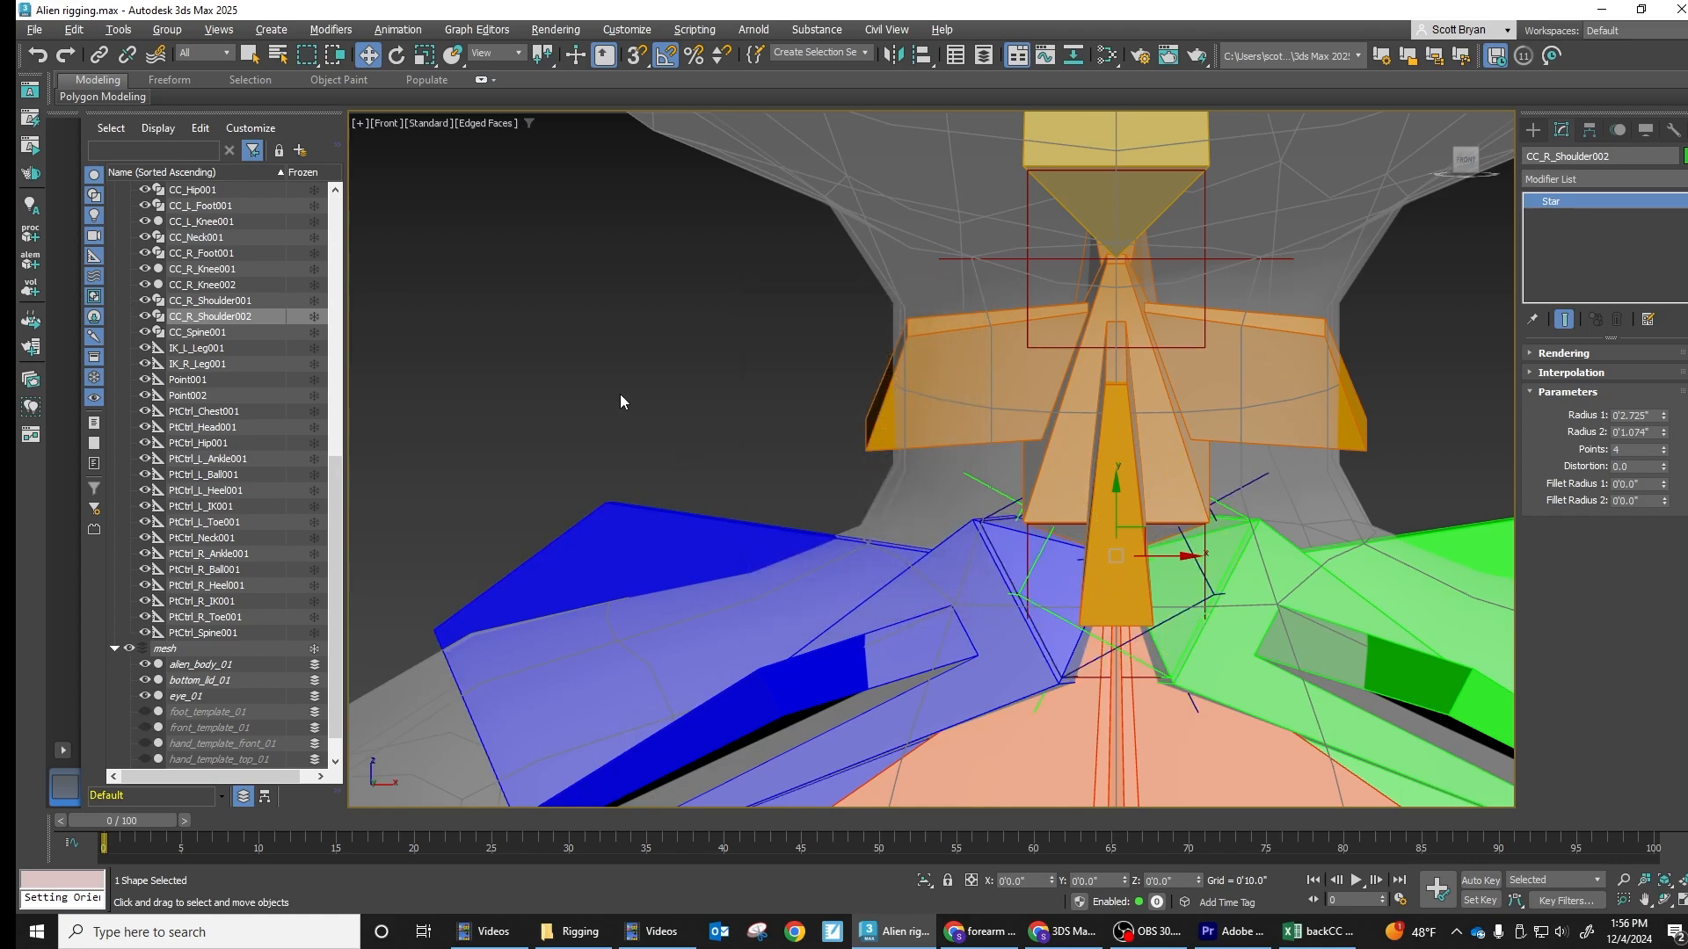
# Set the side letter in the name of the blue mirrored star control to L
pyautogui.scroll(5, 619, 394)
pyautogui.scroll(-4, 946, 497)
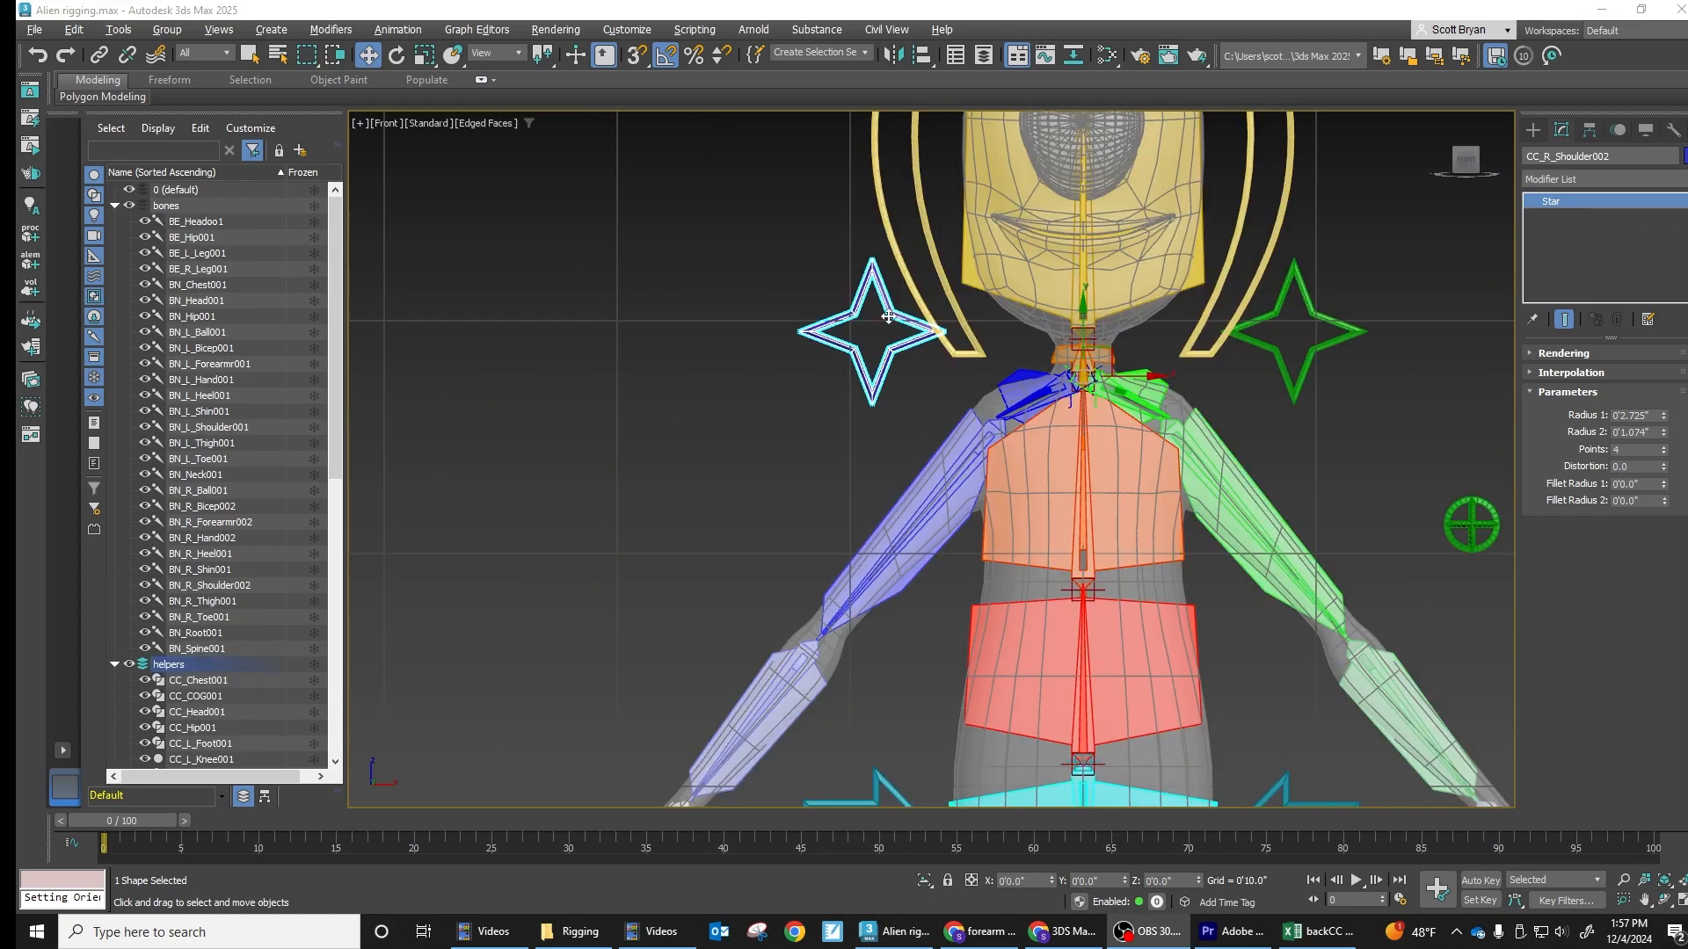
pyautogui.click(812, 403)
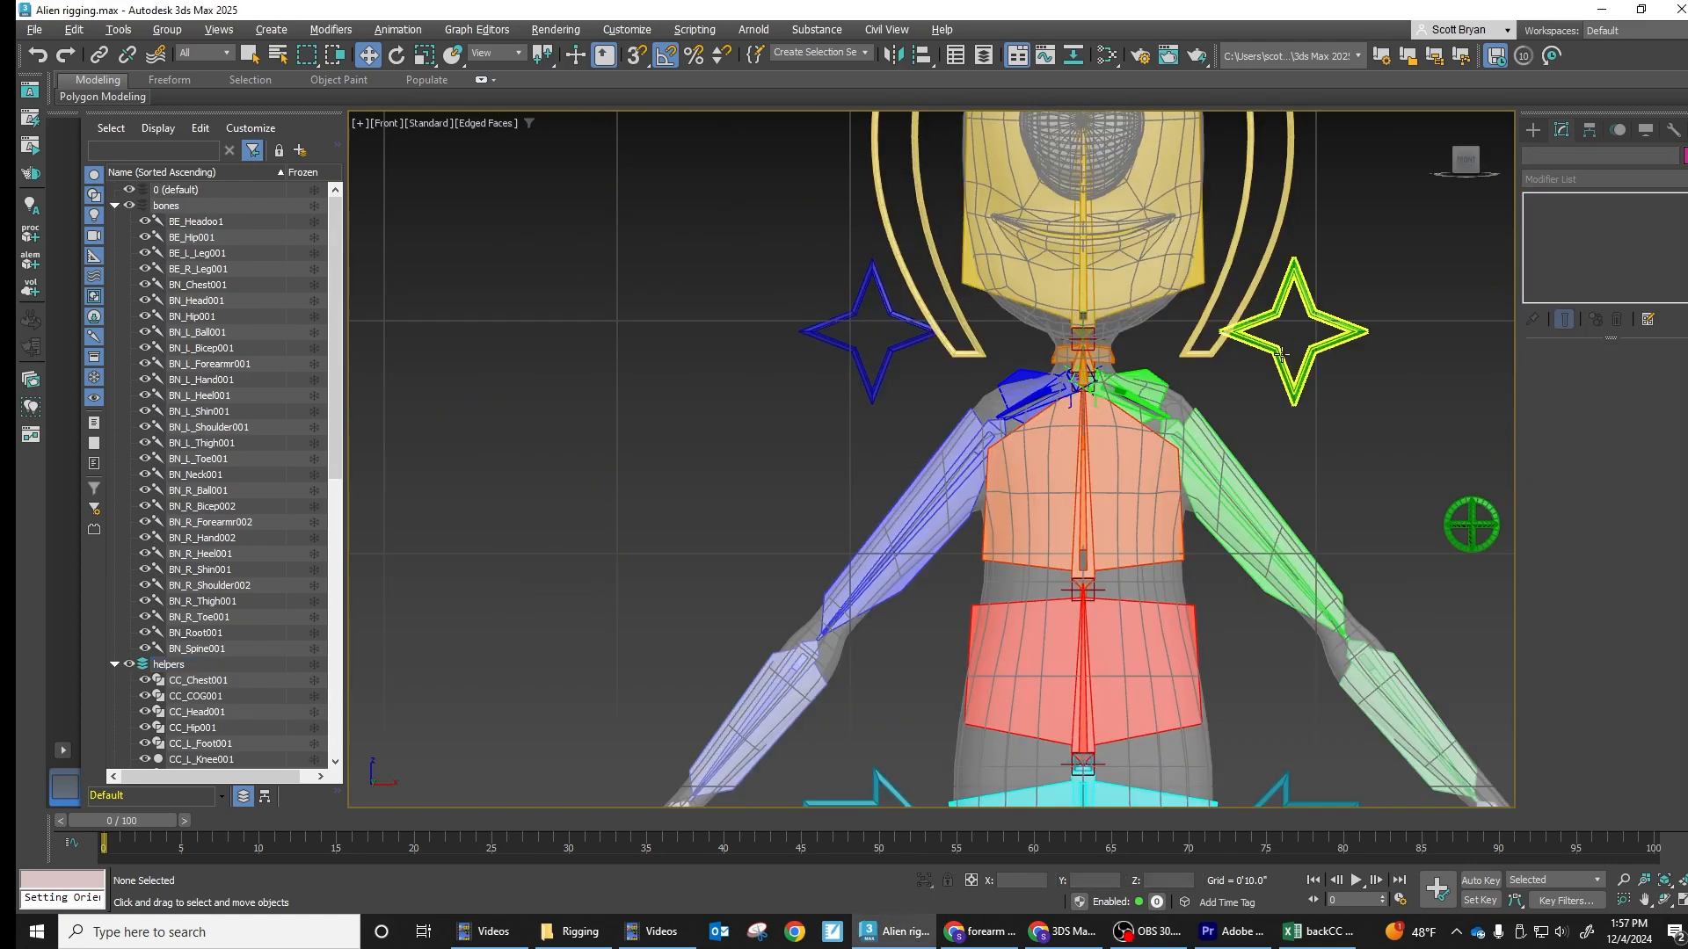
pyautogui.click(846, 343)
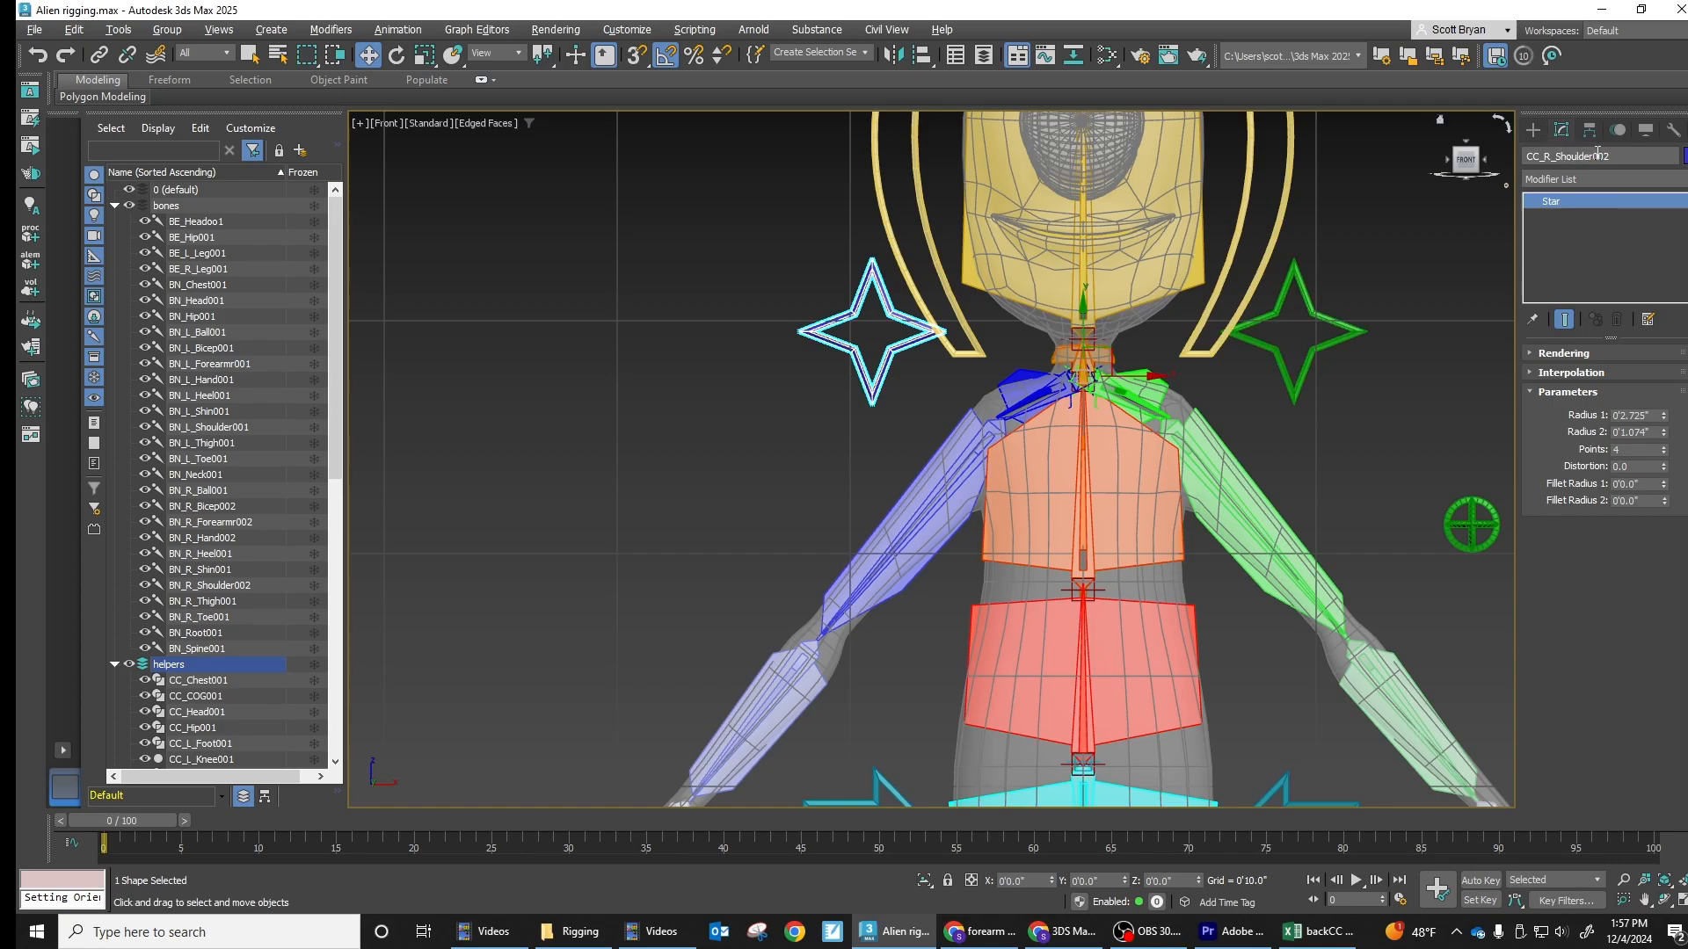
pyautogui.click(1554, 156)
pyautogui.press('BackSpace')
pyautogui.write('L')
pyautogui.click(877, 378)
# Add an orientation constraint to the point helper Point001, targeting the blue star control CC_L_Shoulder001
pyautogui.scroll(5, 994, 377)
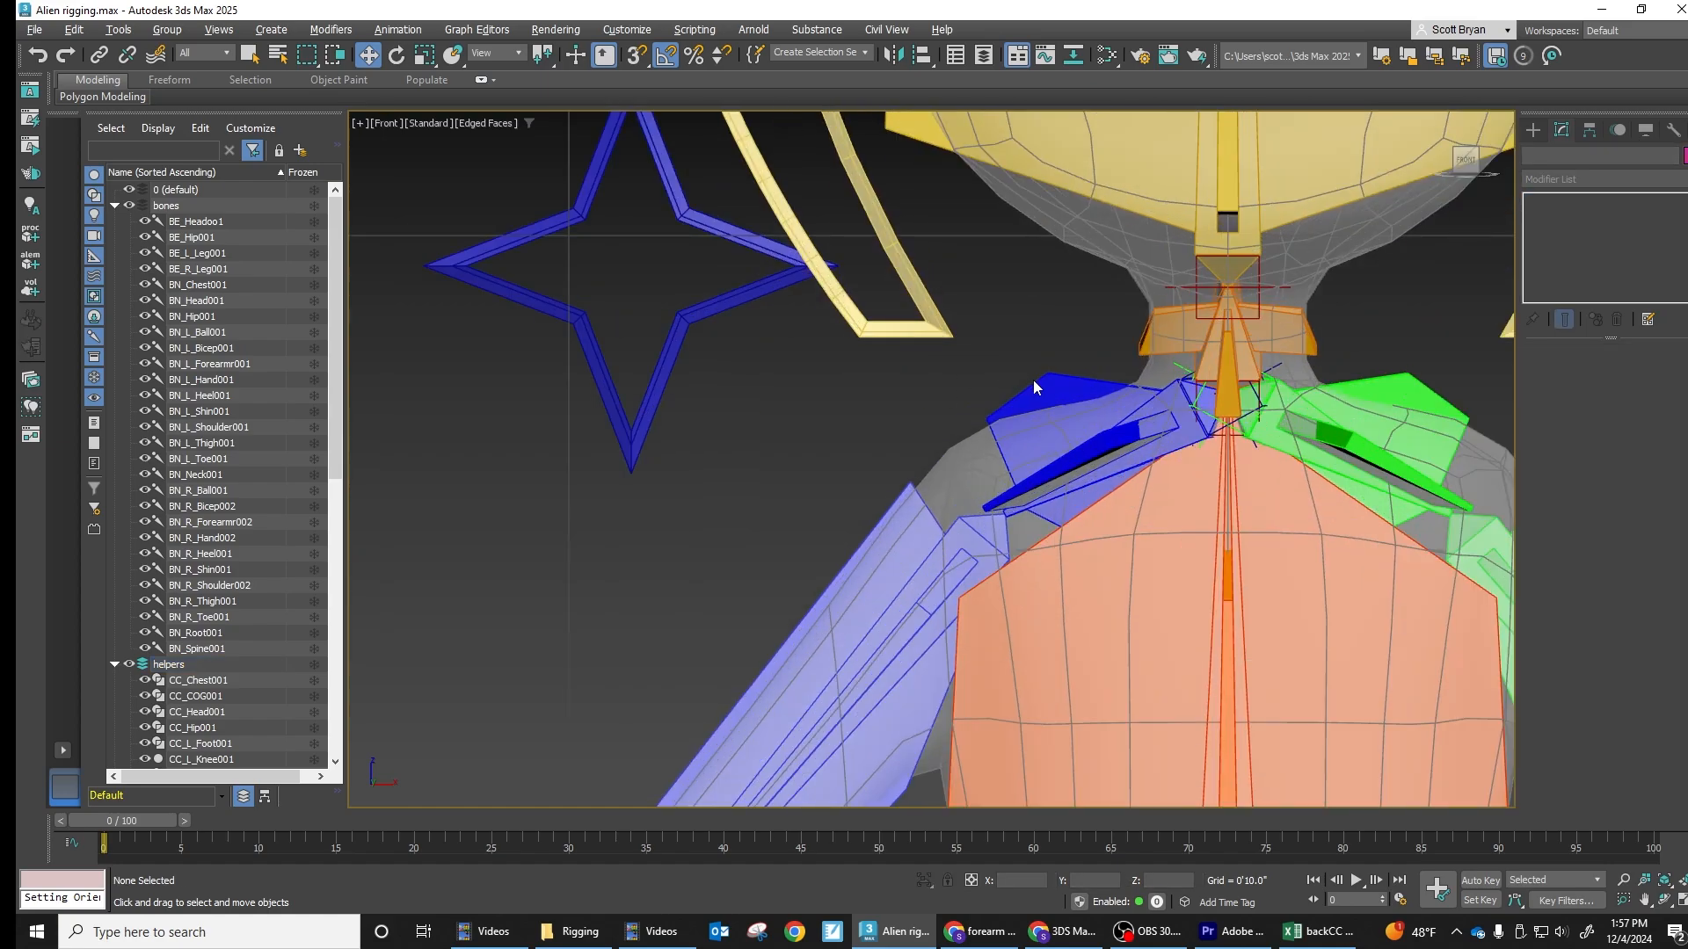
pyautogui.click(1183, 375)
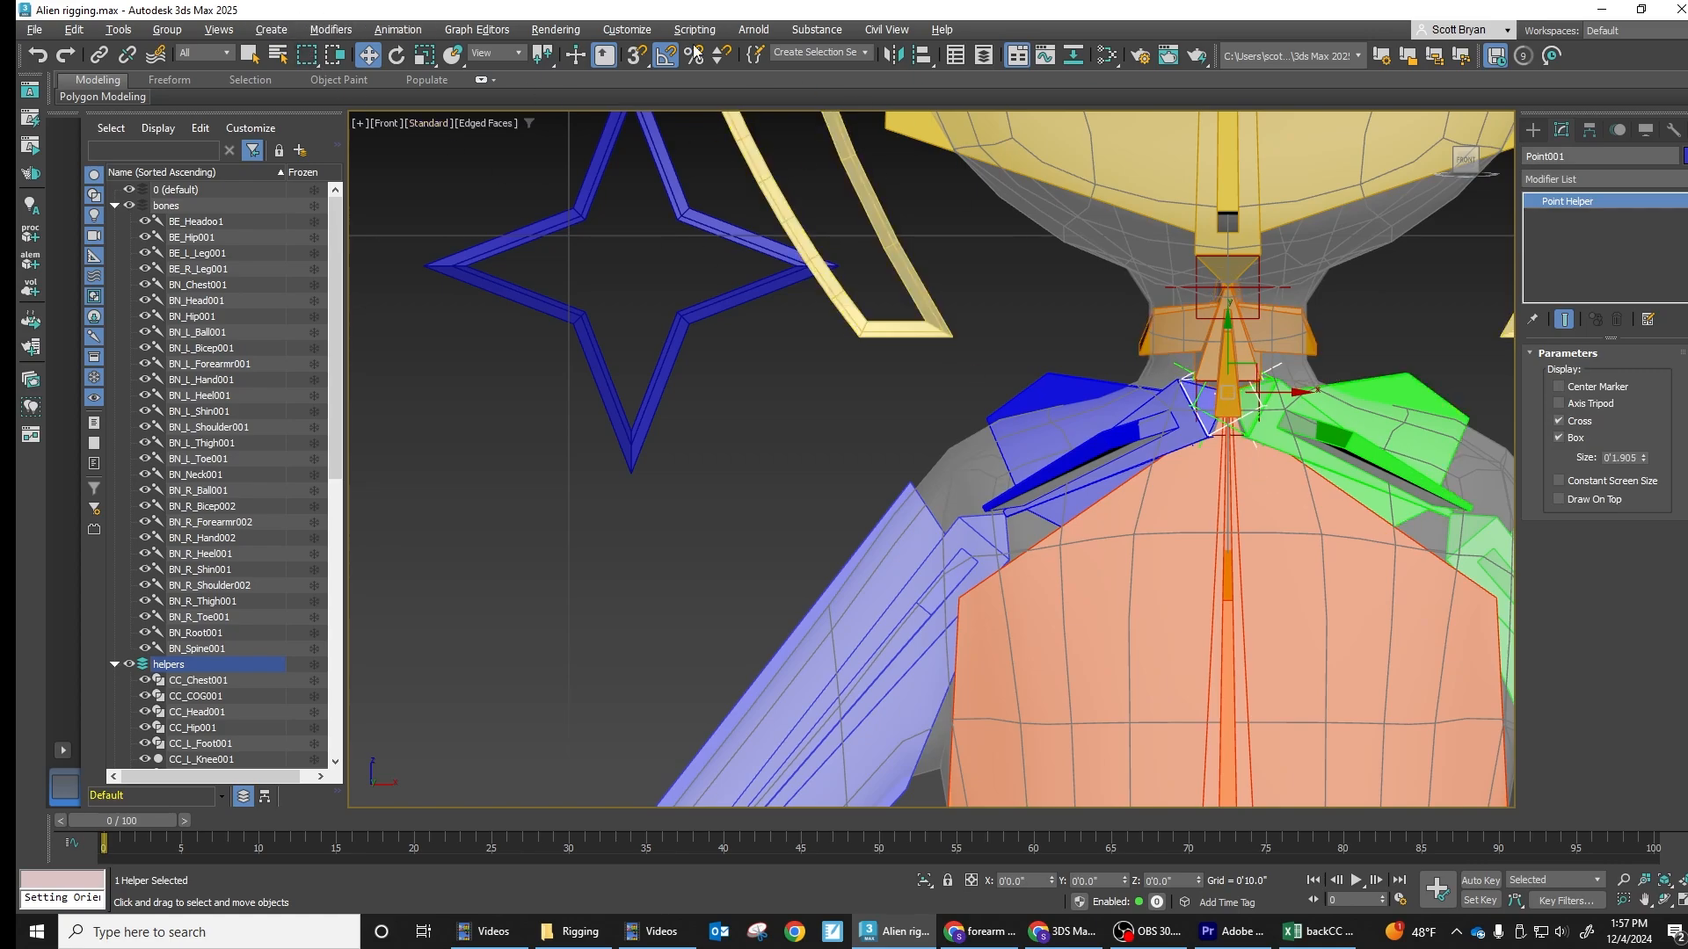
pyautogui.click(406, 30)
pyautogui.moveTo(493, 126)
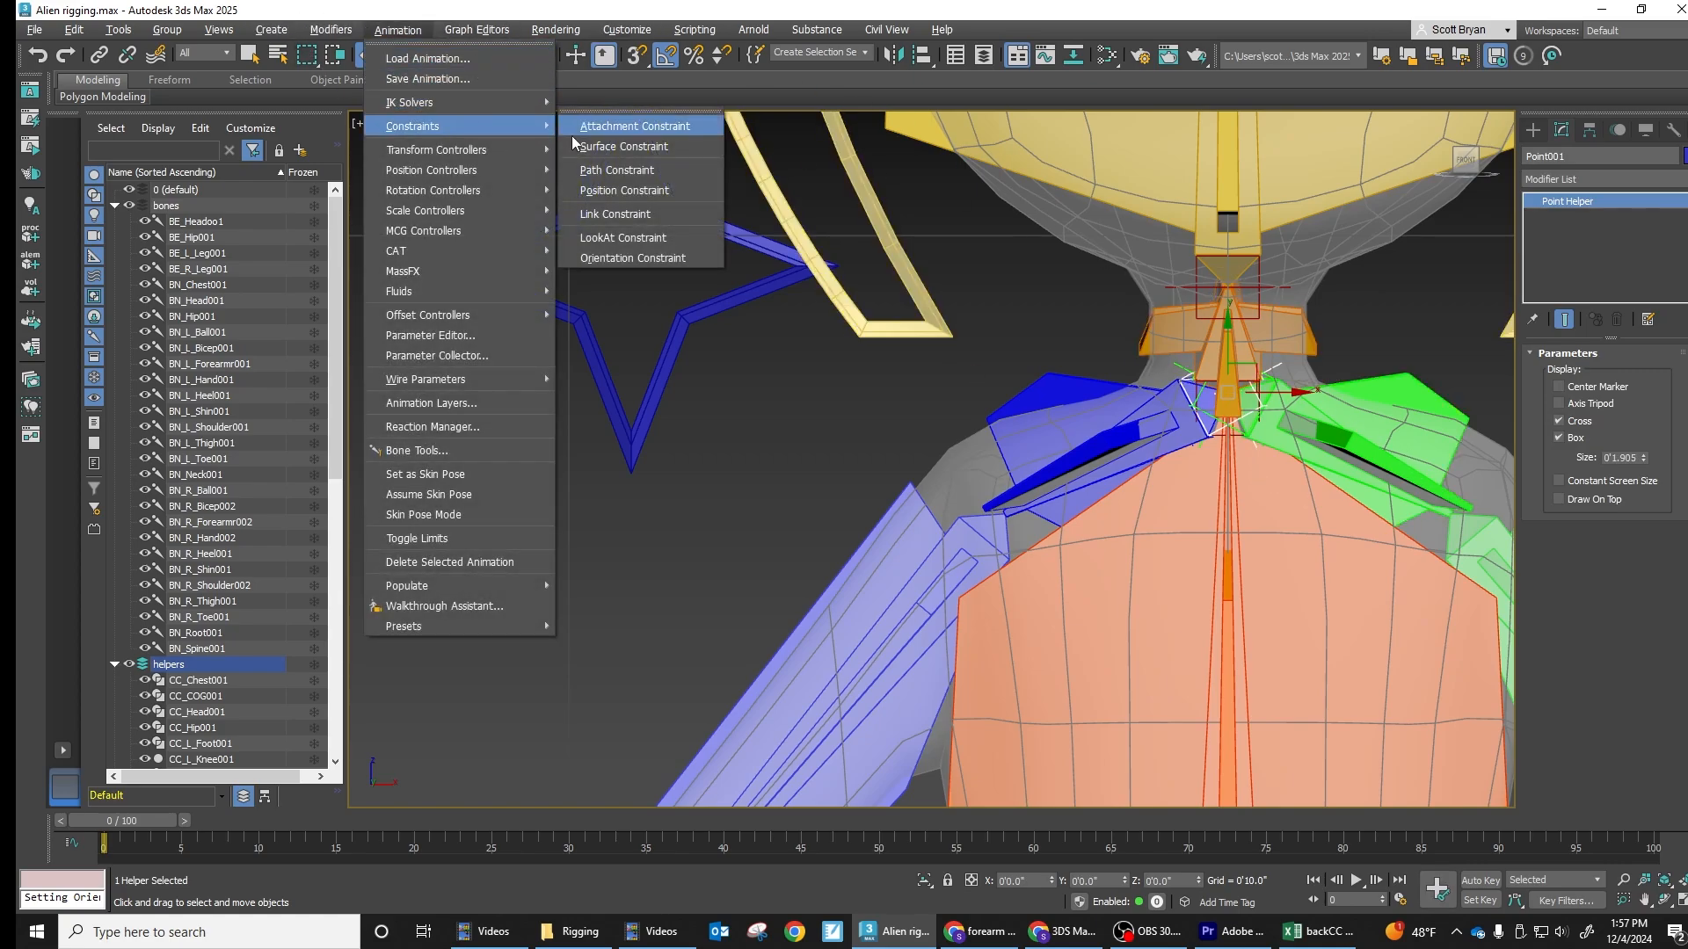
pyautogui.click(620, 258)
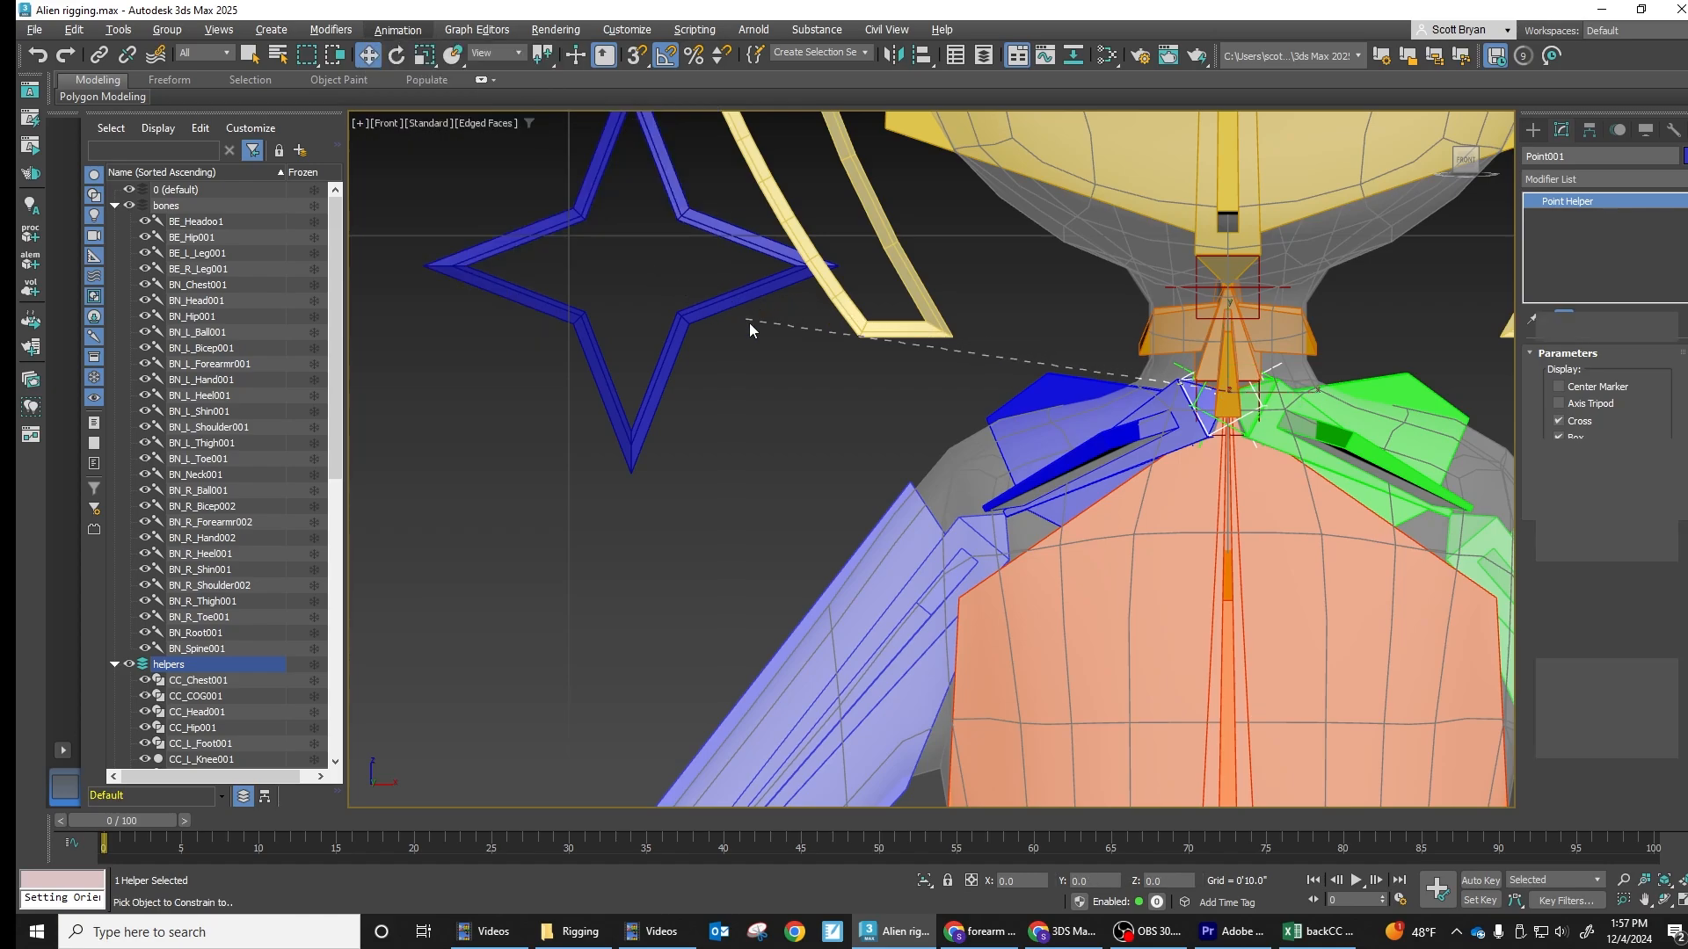
pyautogui.click(734, 306)
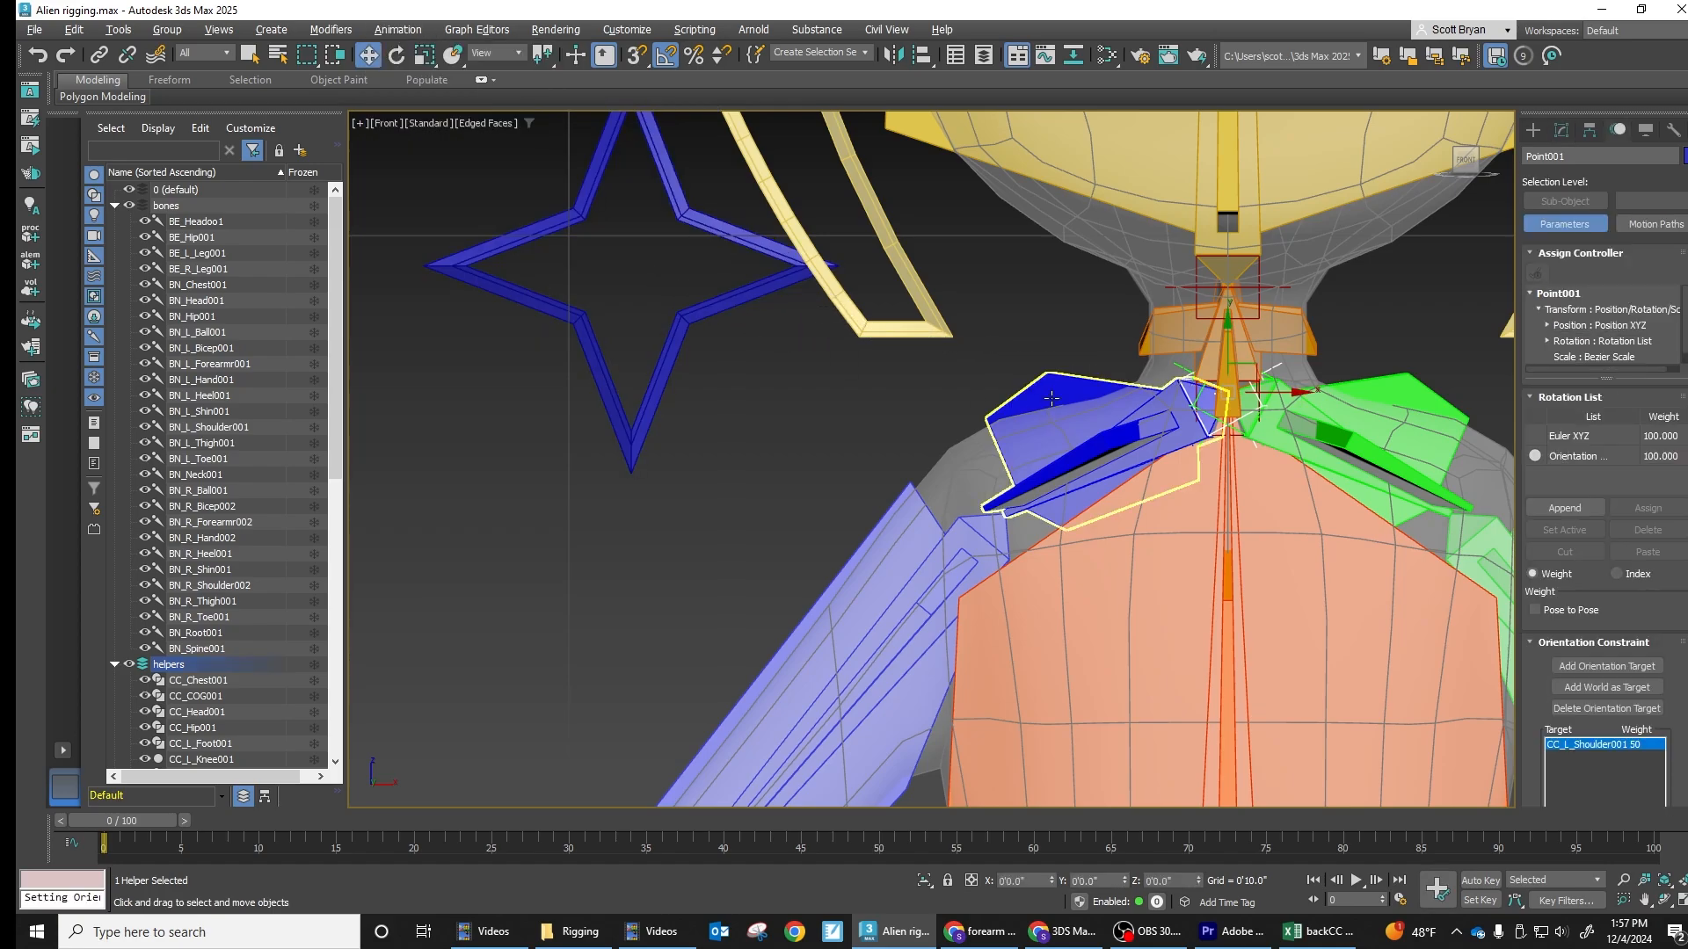
# Add an orientation constraint to the point helper Point002, targeting the green star control CC_R_Shoulder001
pyautogui.moveTo(1058, 370); pyautogui.dragTo(627, 351, button='middle')
pyautogui.scroll(2, 837, 375)
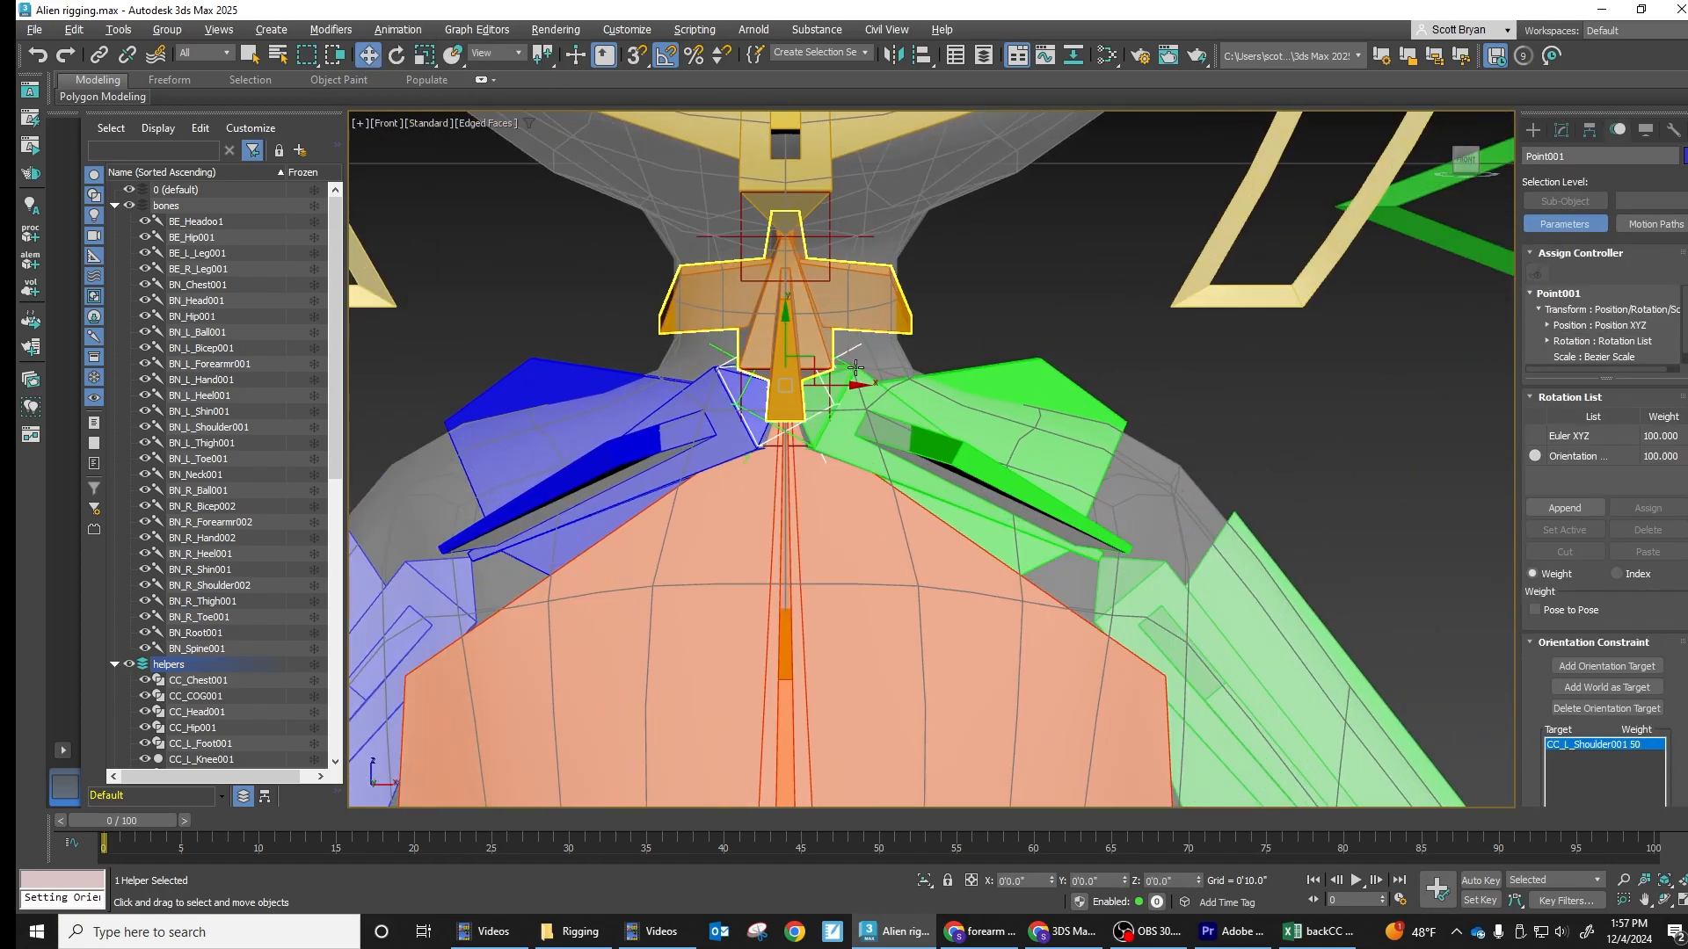
pyautogui.click(853, 352)
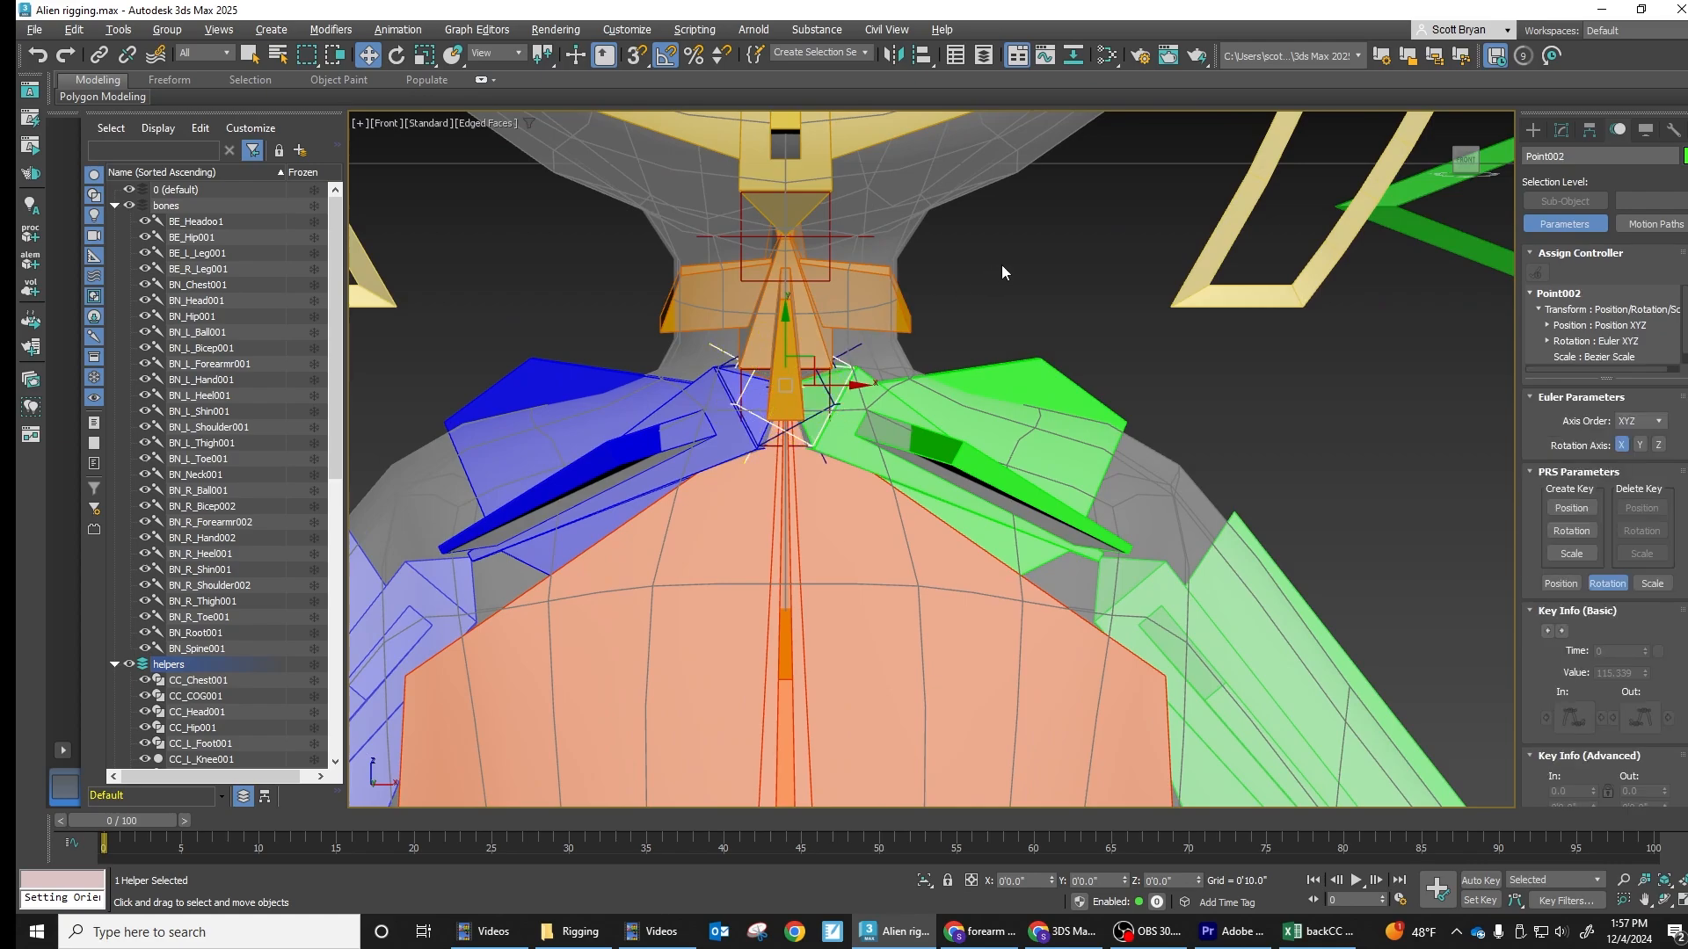
pyautogui.scroll(-3, 1000, 265)
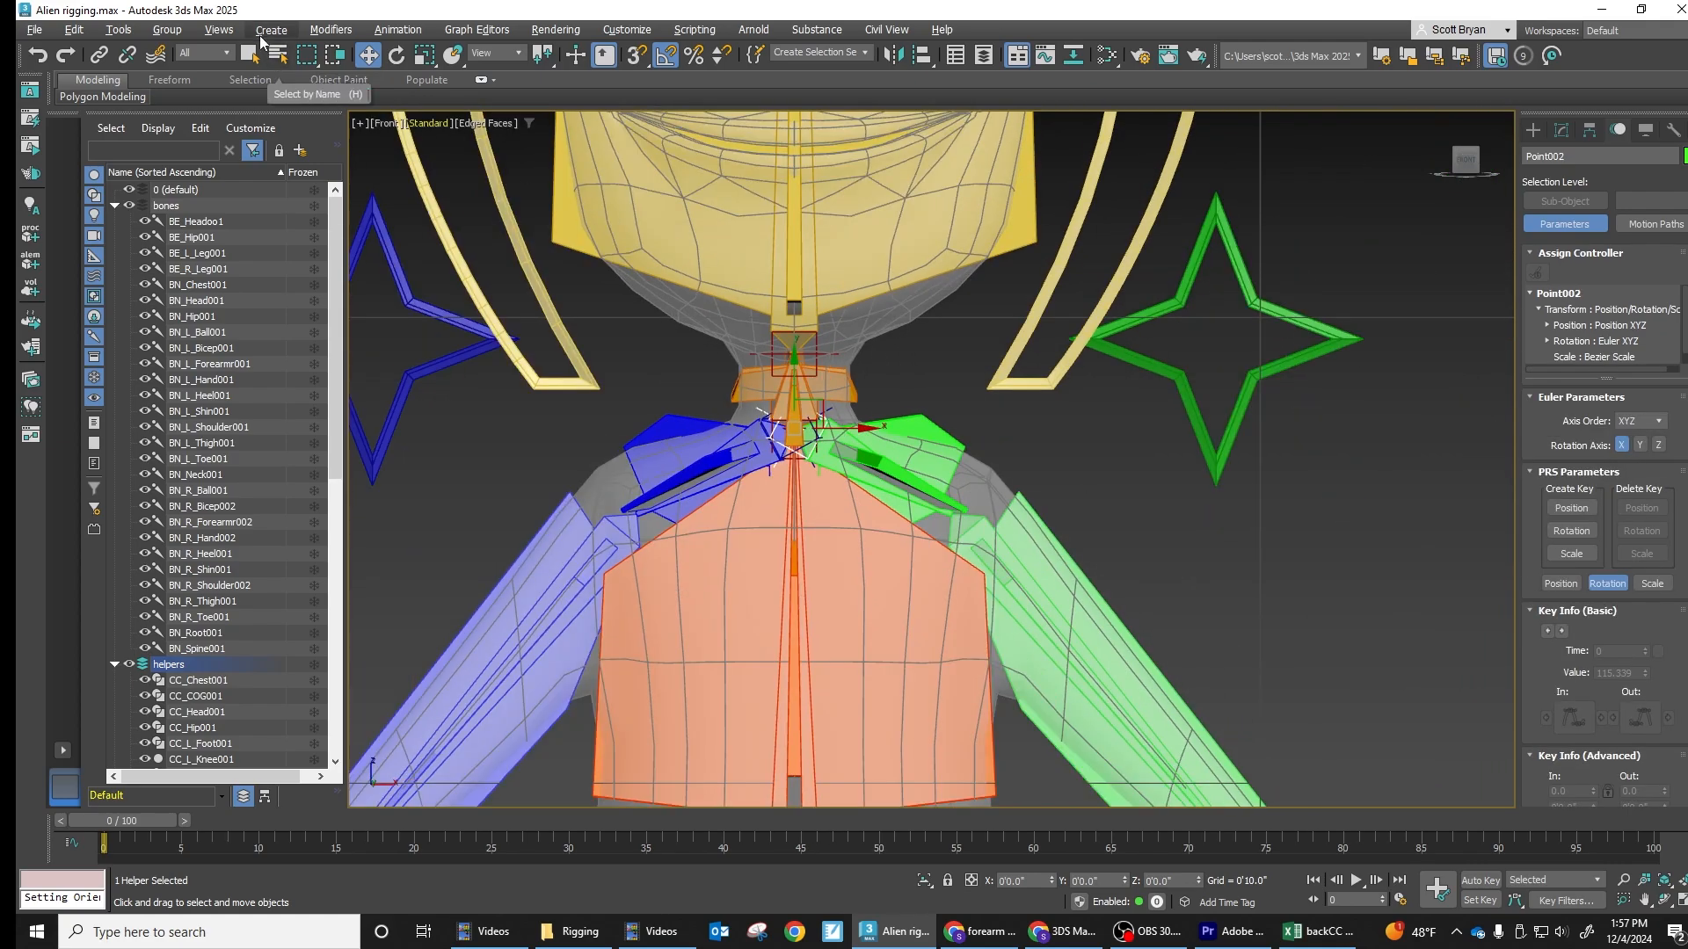
pyautogui.click(398, 30)
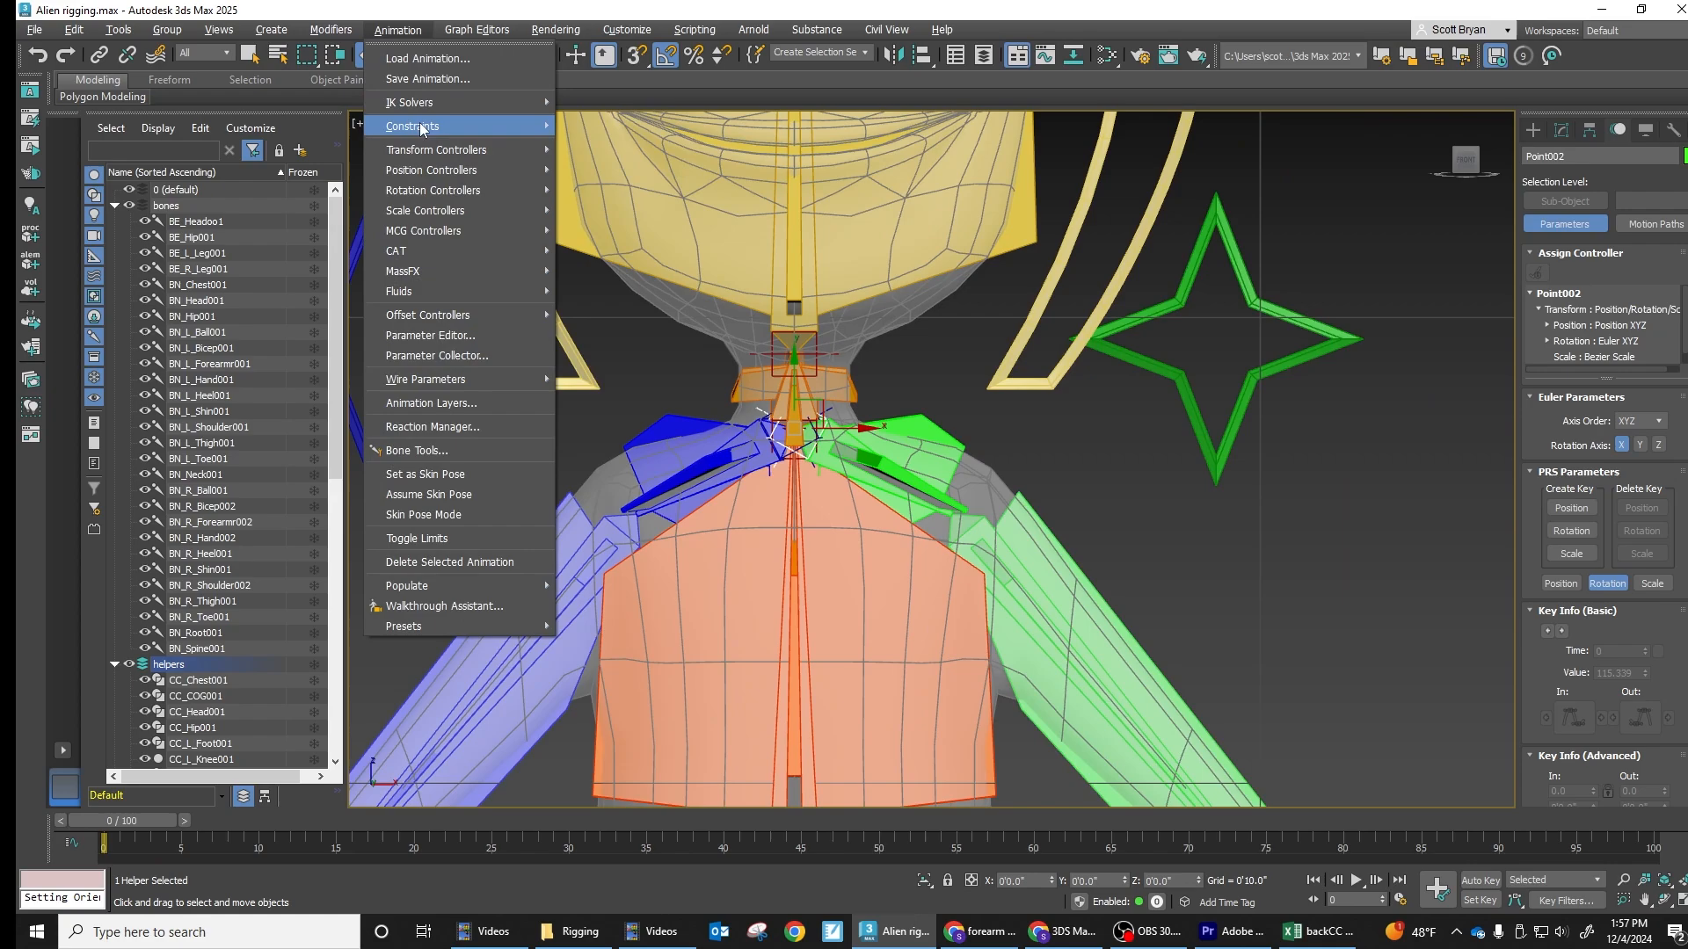
pyautogui.moveTo(419, 125)
pyautogui.click(639, 258)
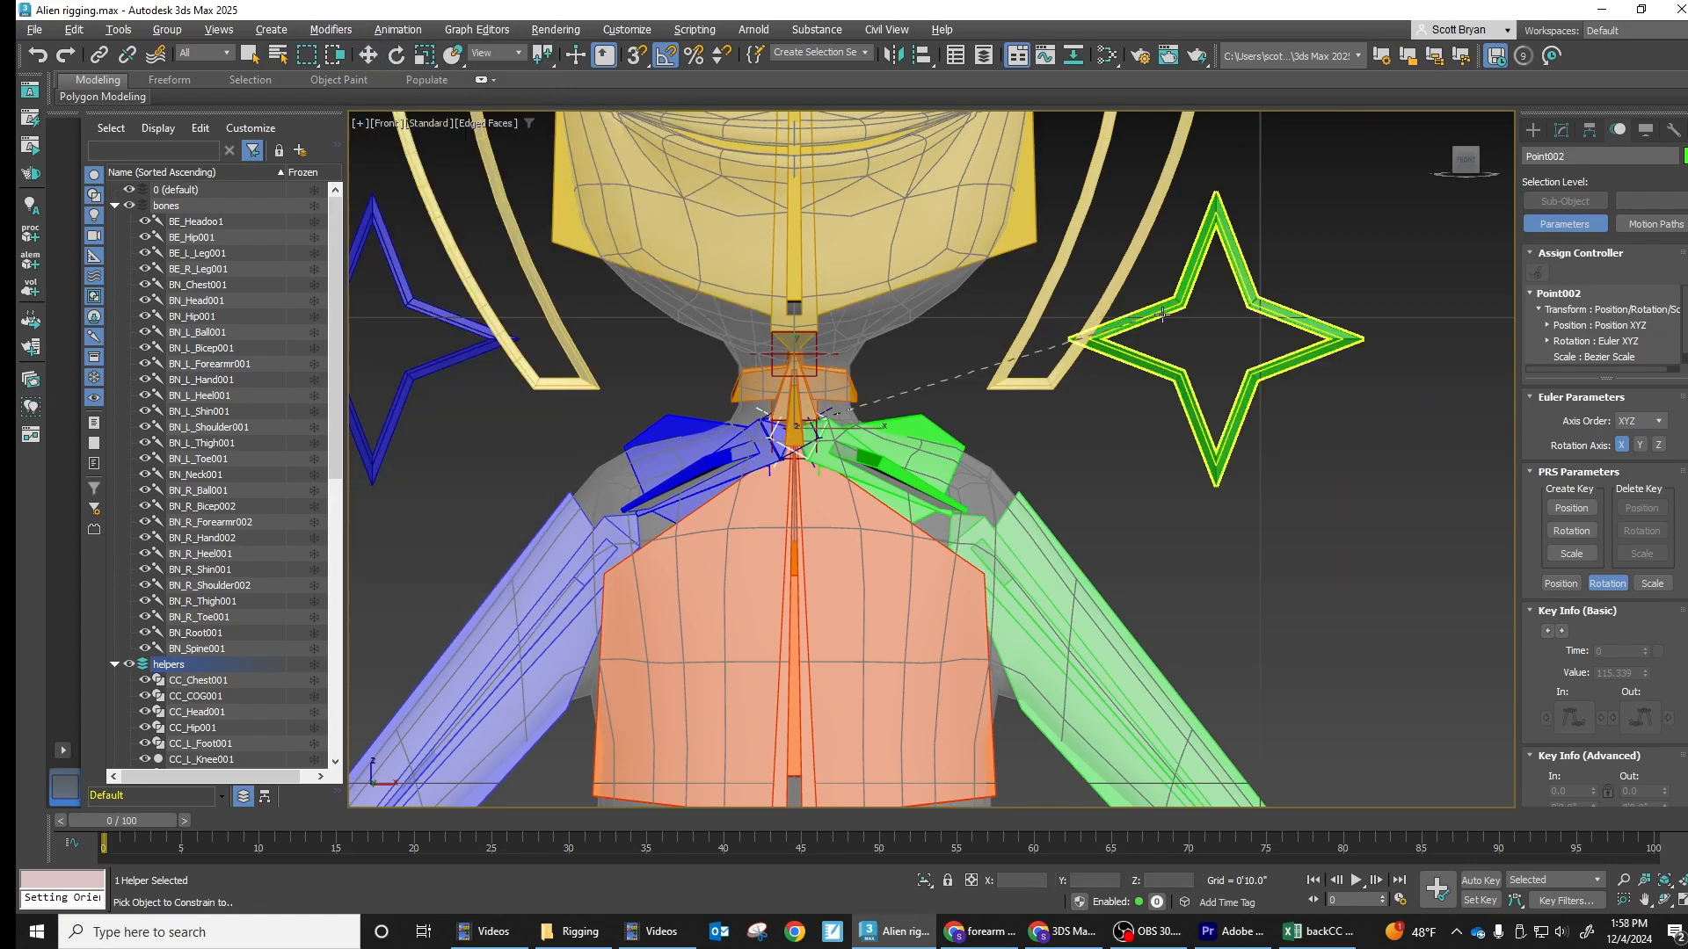
pyautogui.click(1161, 311)
# Link both star shoulder controls as children of the uppermost orange triangle control behind the character's back
pyautogui.scroll(-2, 1173, 487)
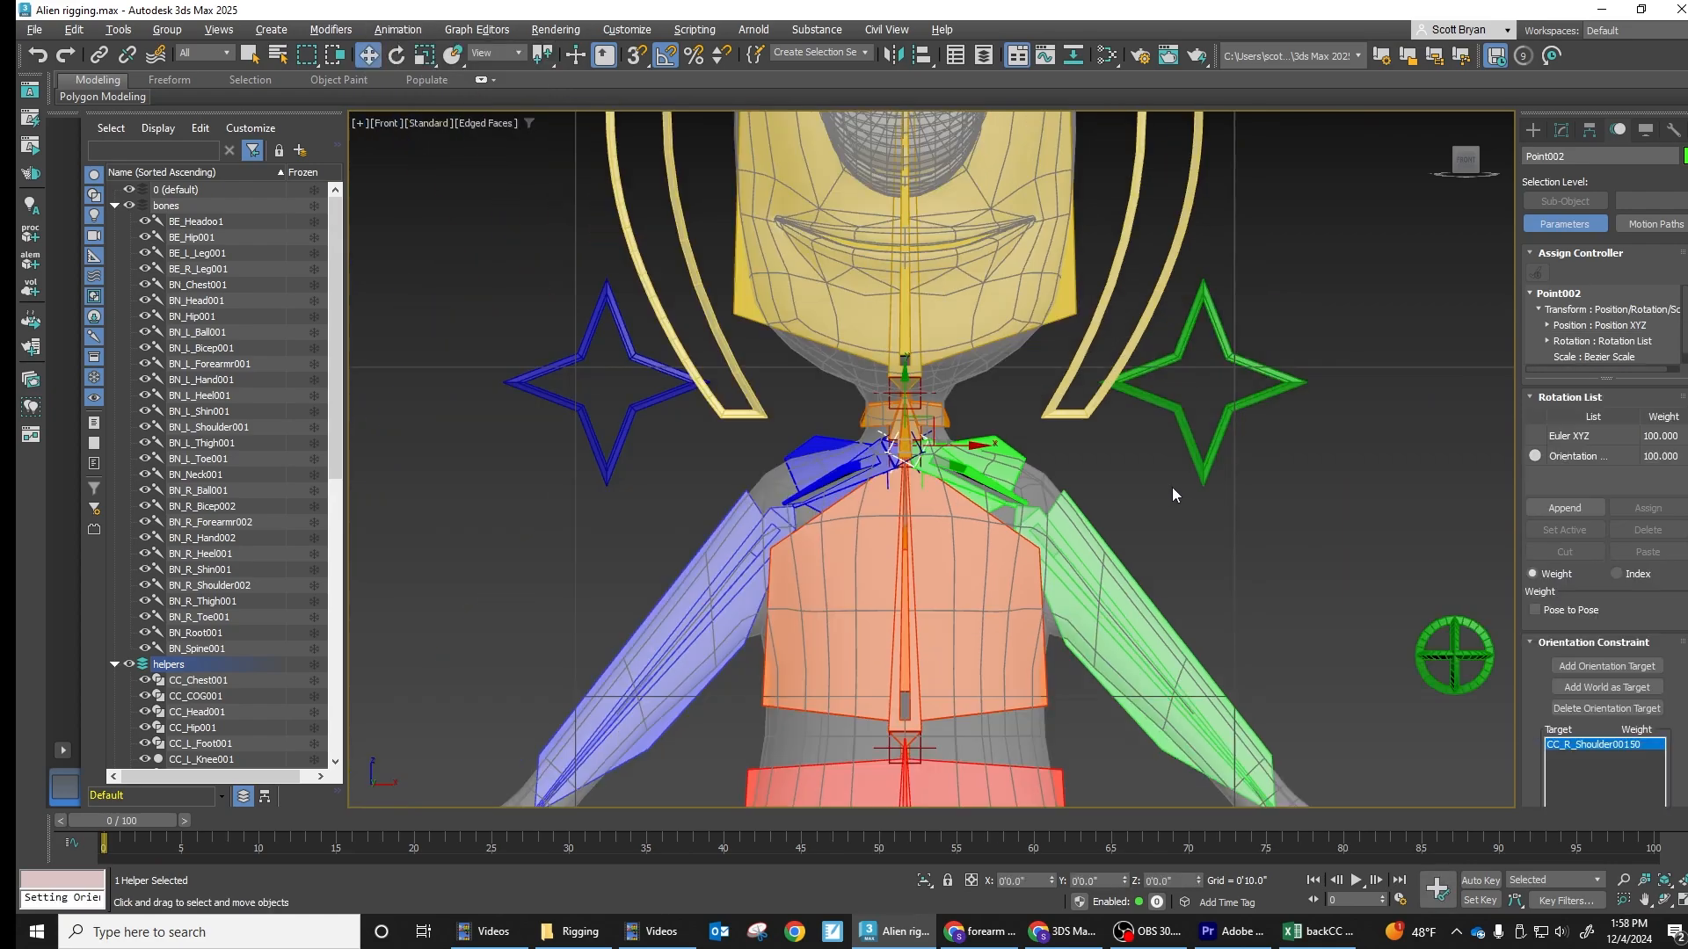
pyautogui.moveTo(1141, 432); pyautogui.dragTo(1062, 297, button='middle')
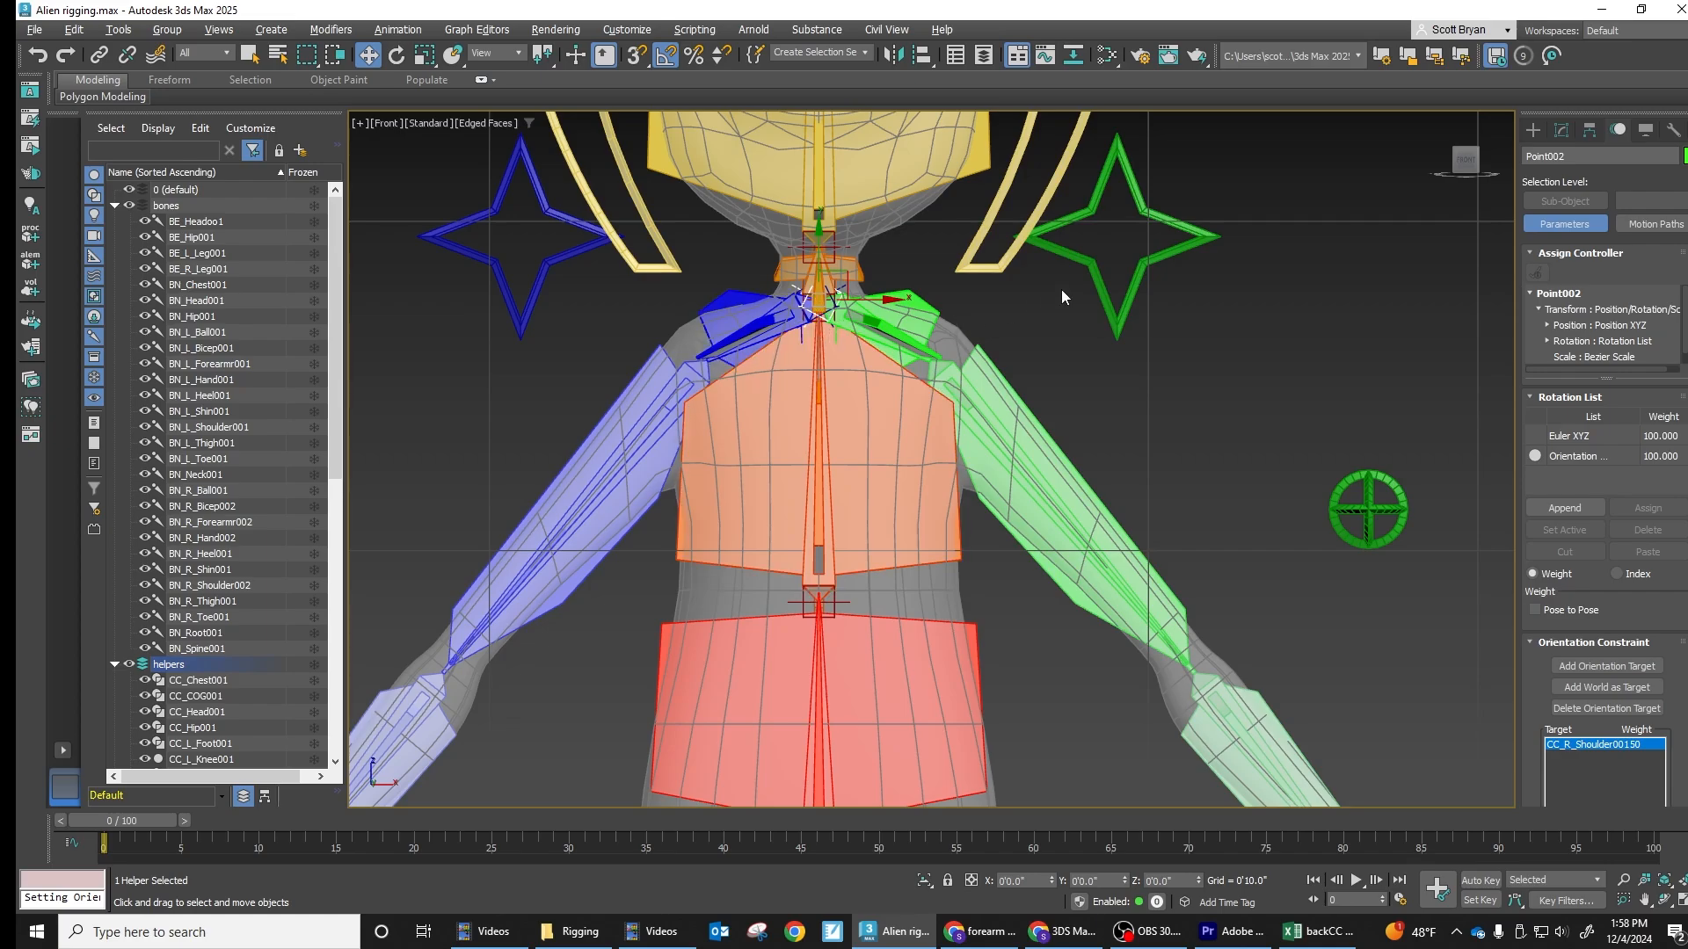
pyautogui.scroll(1, 1078, 281)
pyautogui.moveTo(1078, 281); pyautogui.dragTo(1088, 332, button='middle')
pyautogui.scroll(-2, 1088, 335)
pyautogui.scroll(-2, 1187, 345)
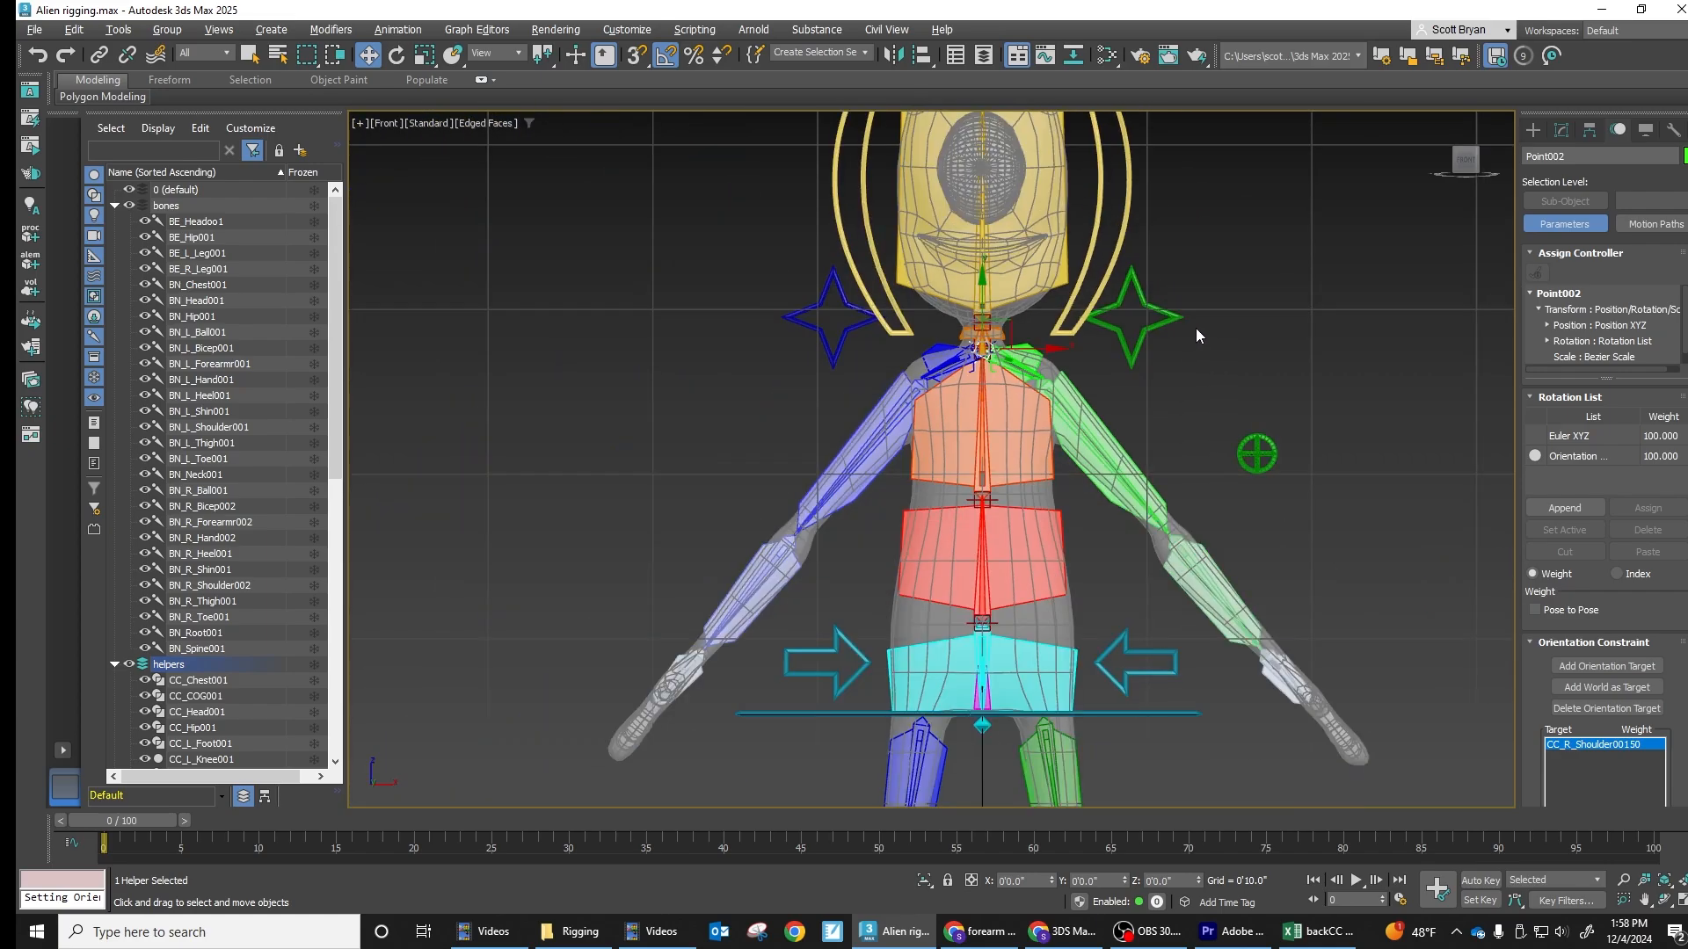
pyautogui.keyDown('alt'); pyautogui.moveTo(1154, 278); pyautogui.dragTo(884, 309, button='middle'); pyautogui.keyUp('alt')
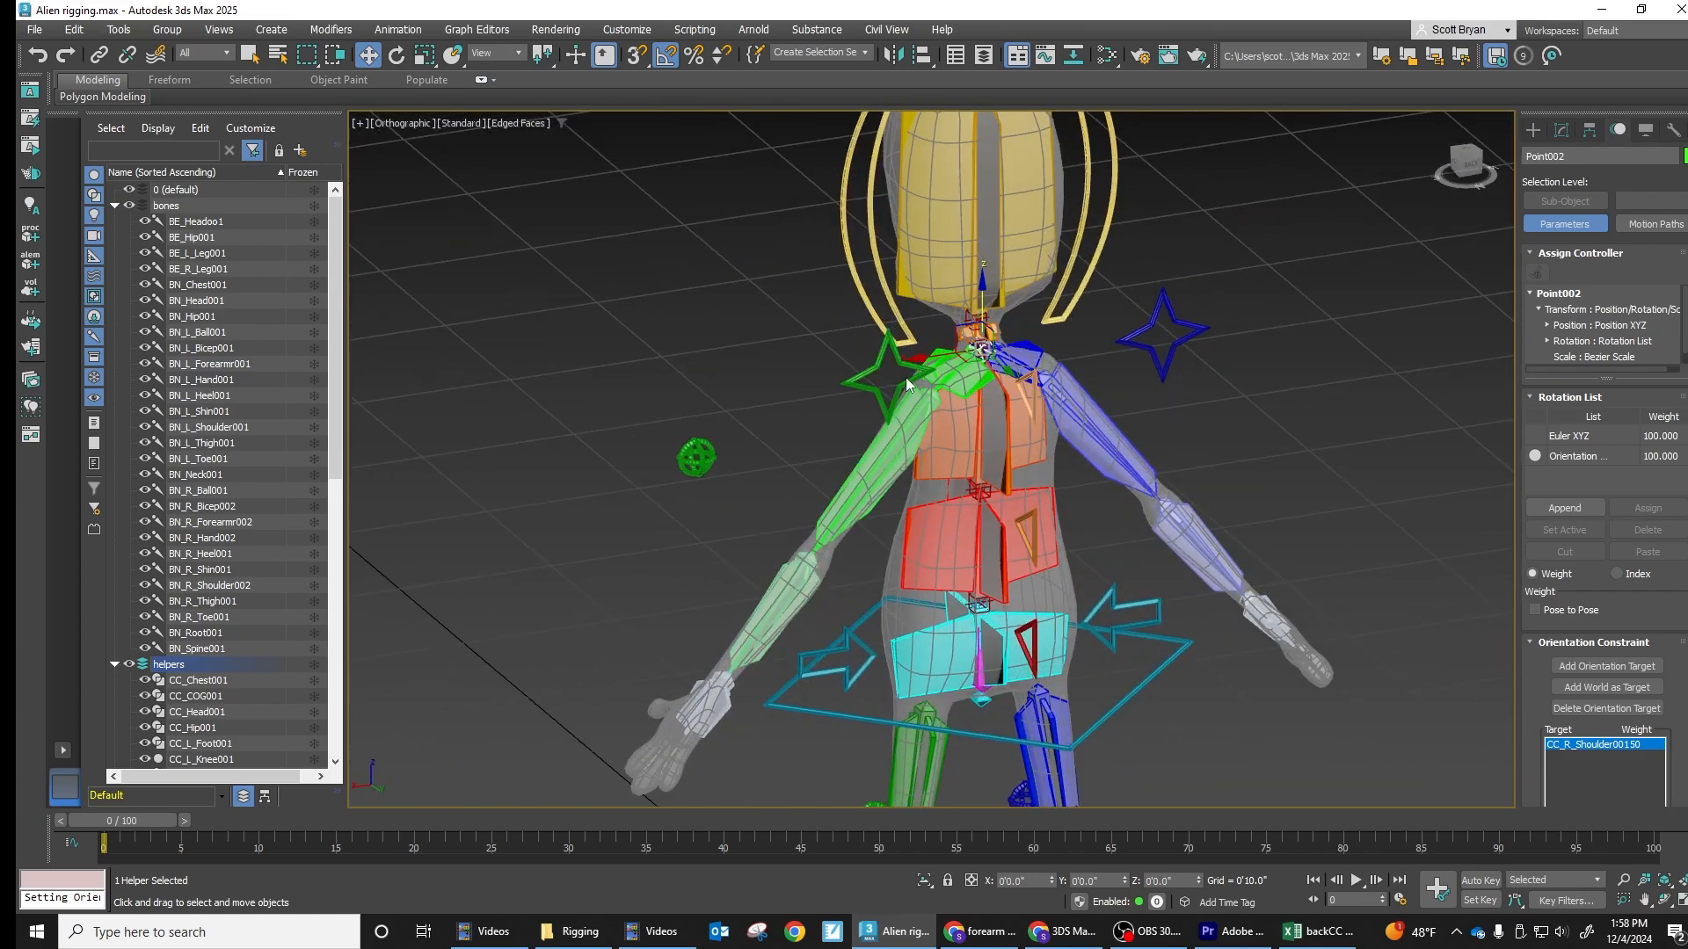
pyautogui.keyDown('alt'); pyautogui.moveTo(906, 377); pyautogui.dragTo(1147, 281, button='middle'); pyautogui.keyUp('alt')
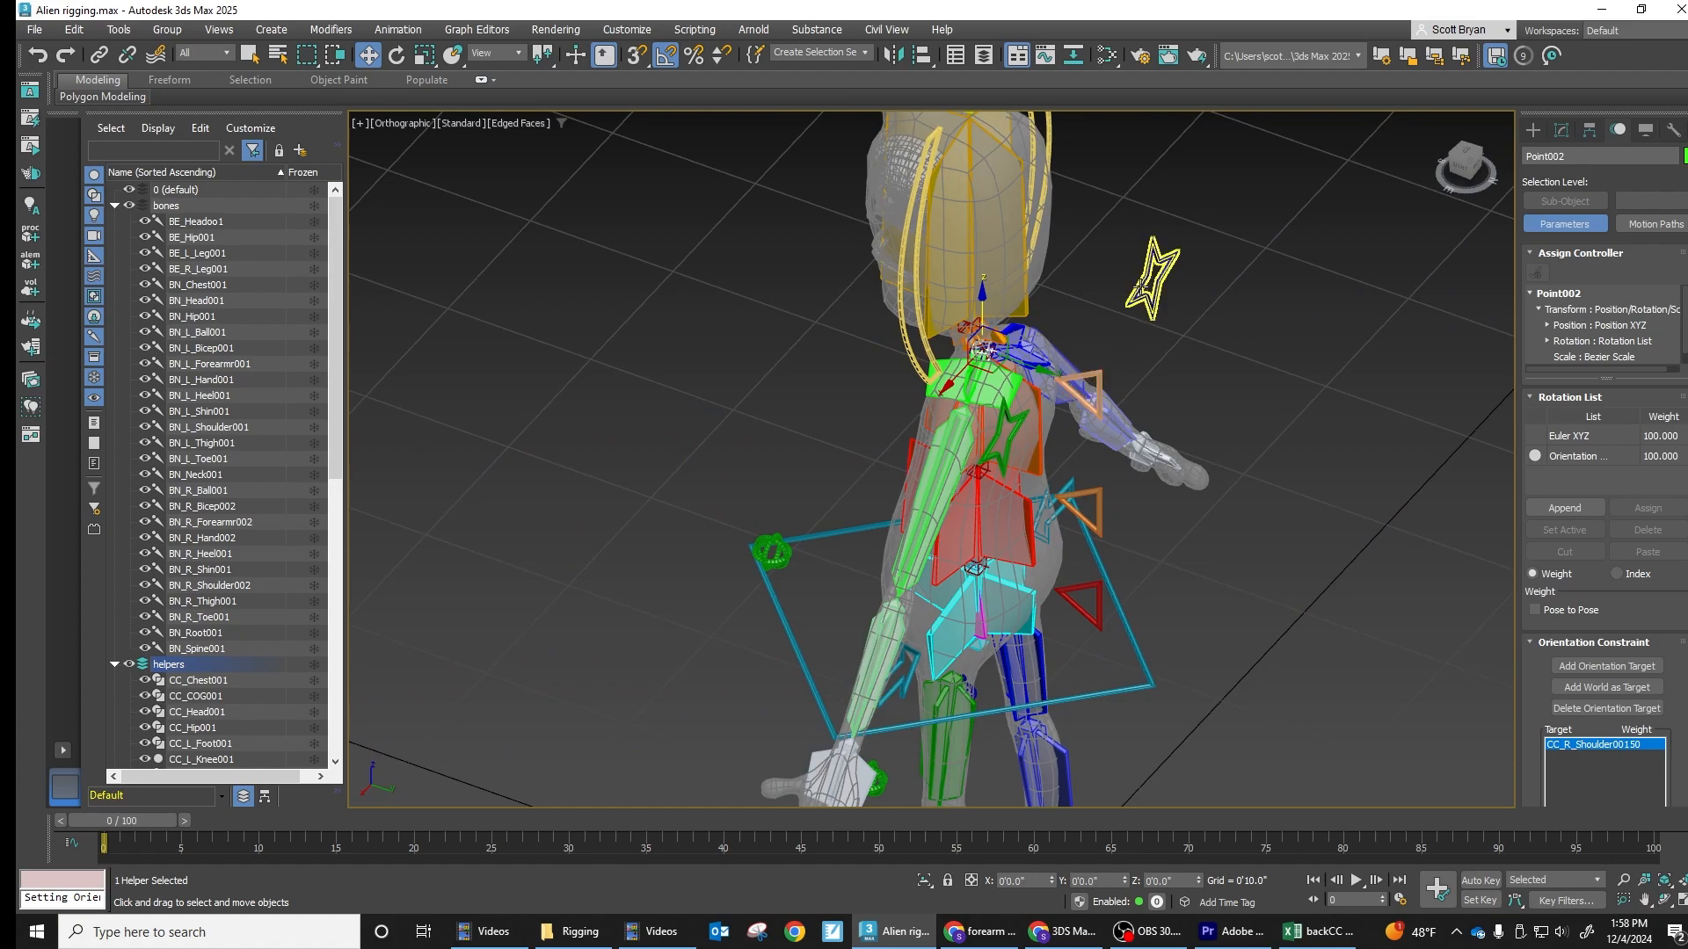
pyautogui.click(990, 409)
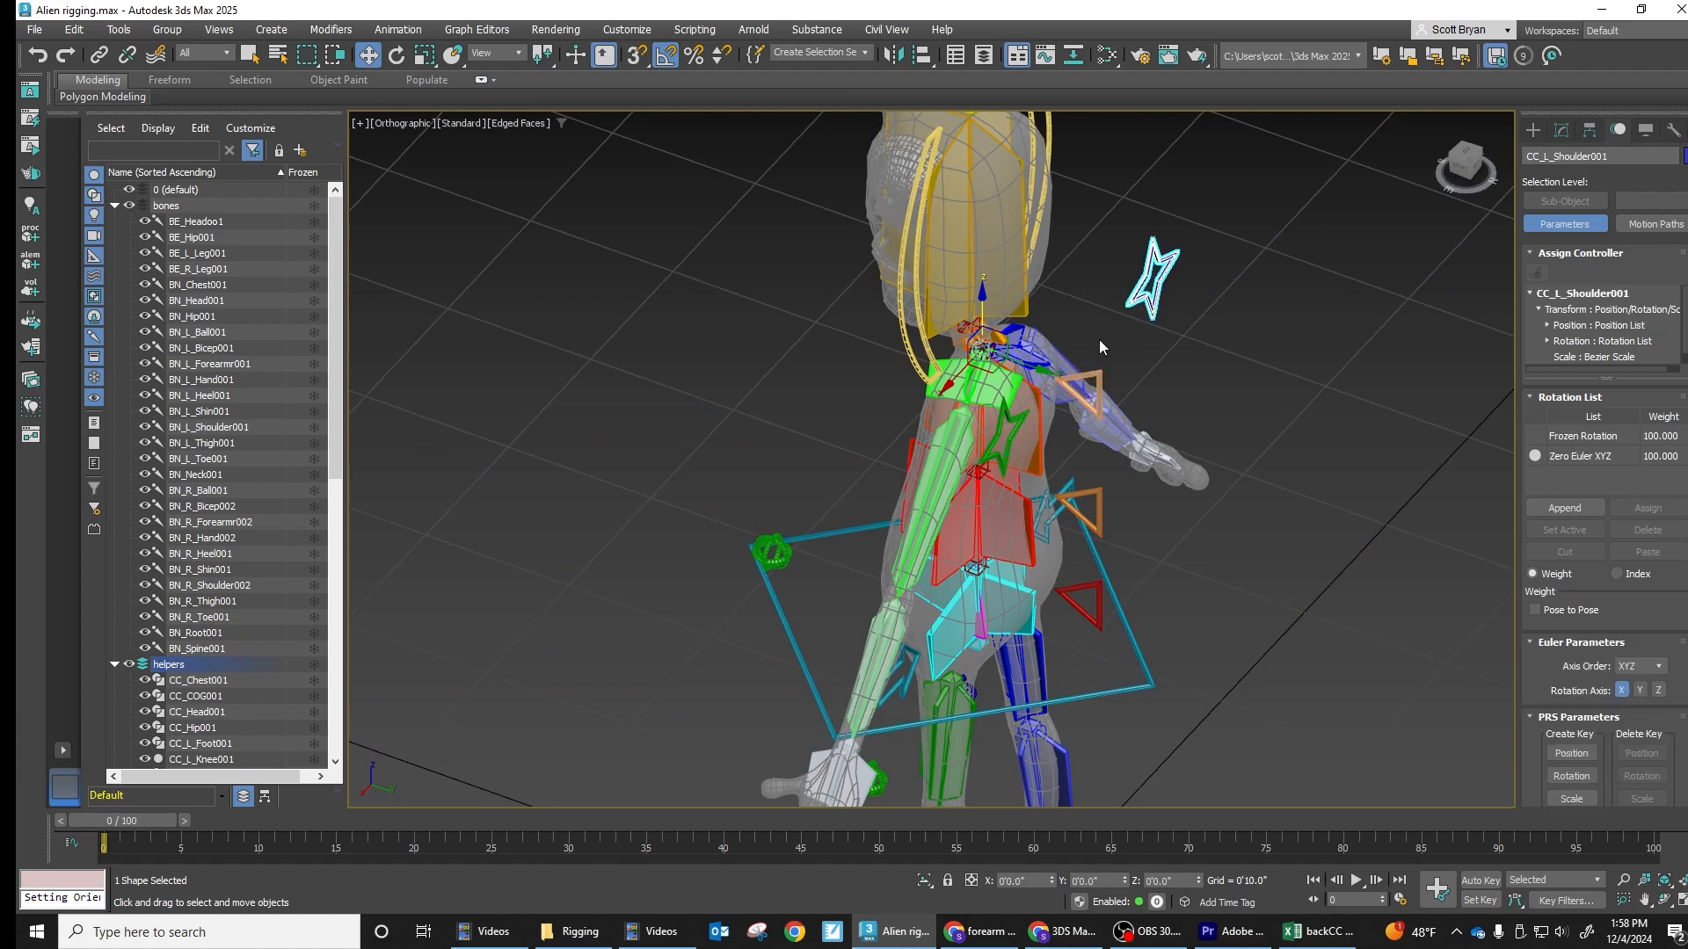
pyautogui.keyDown('ctrl'); pyautogui.click(1011, 420); pyautogui.keyUp('ctrl')
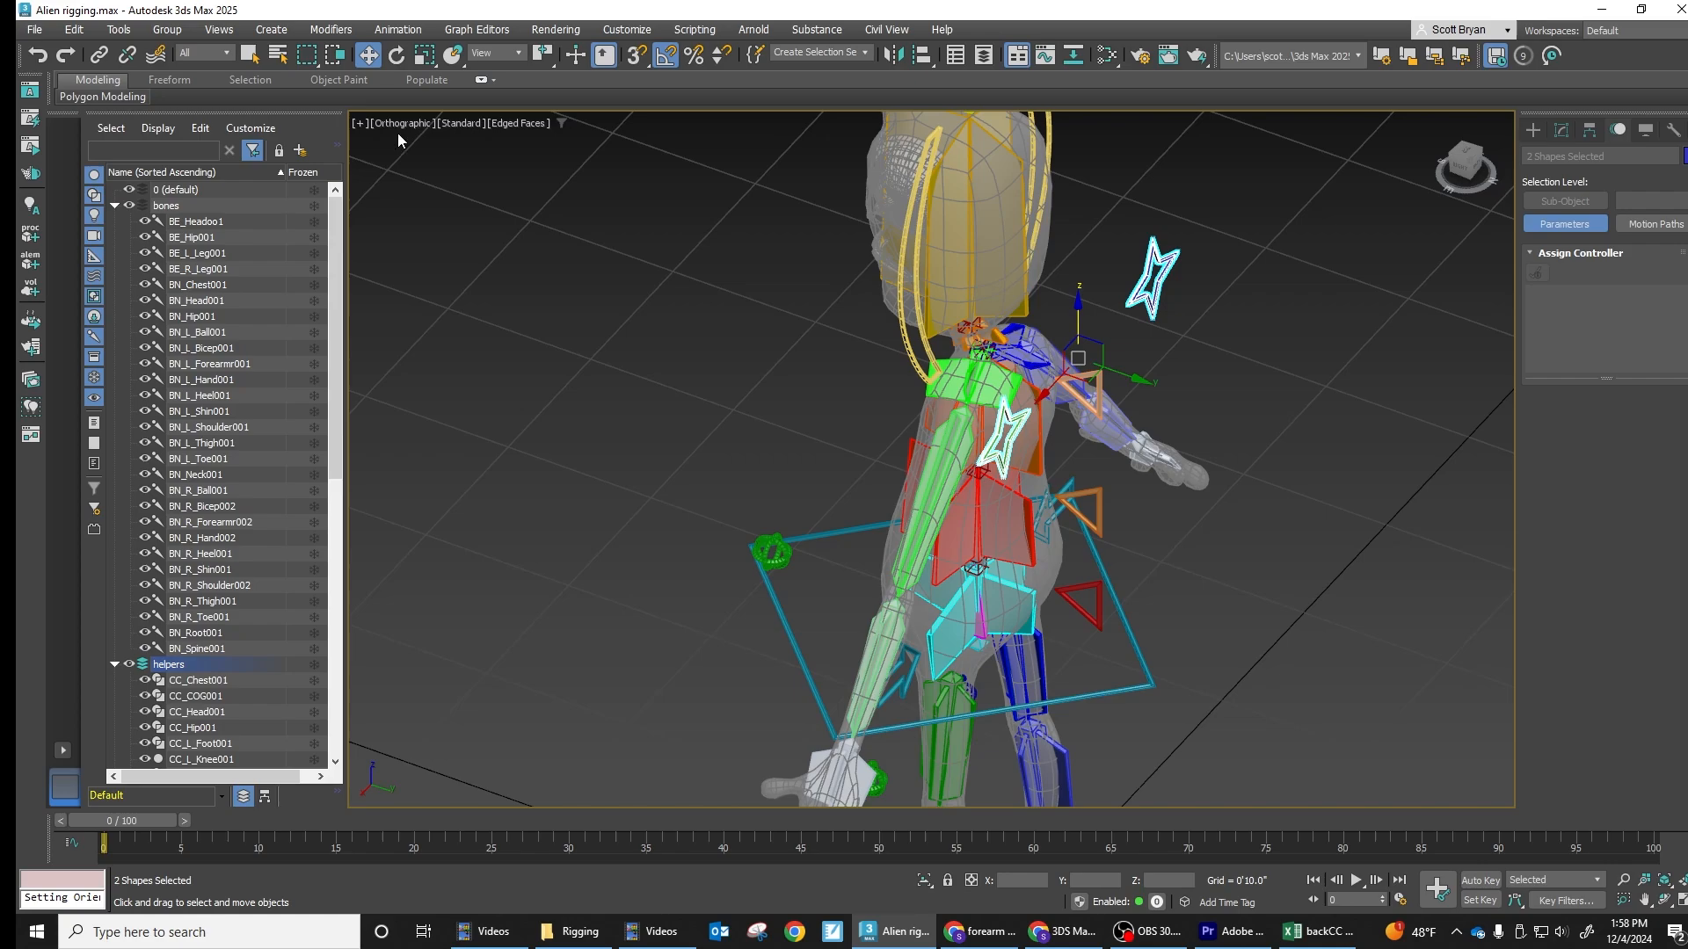
pyautogui.click(99, 55)
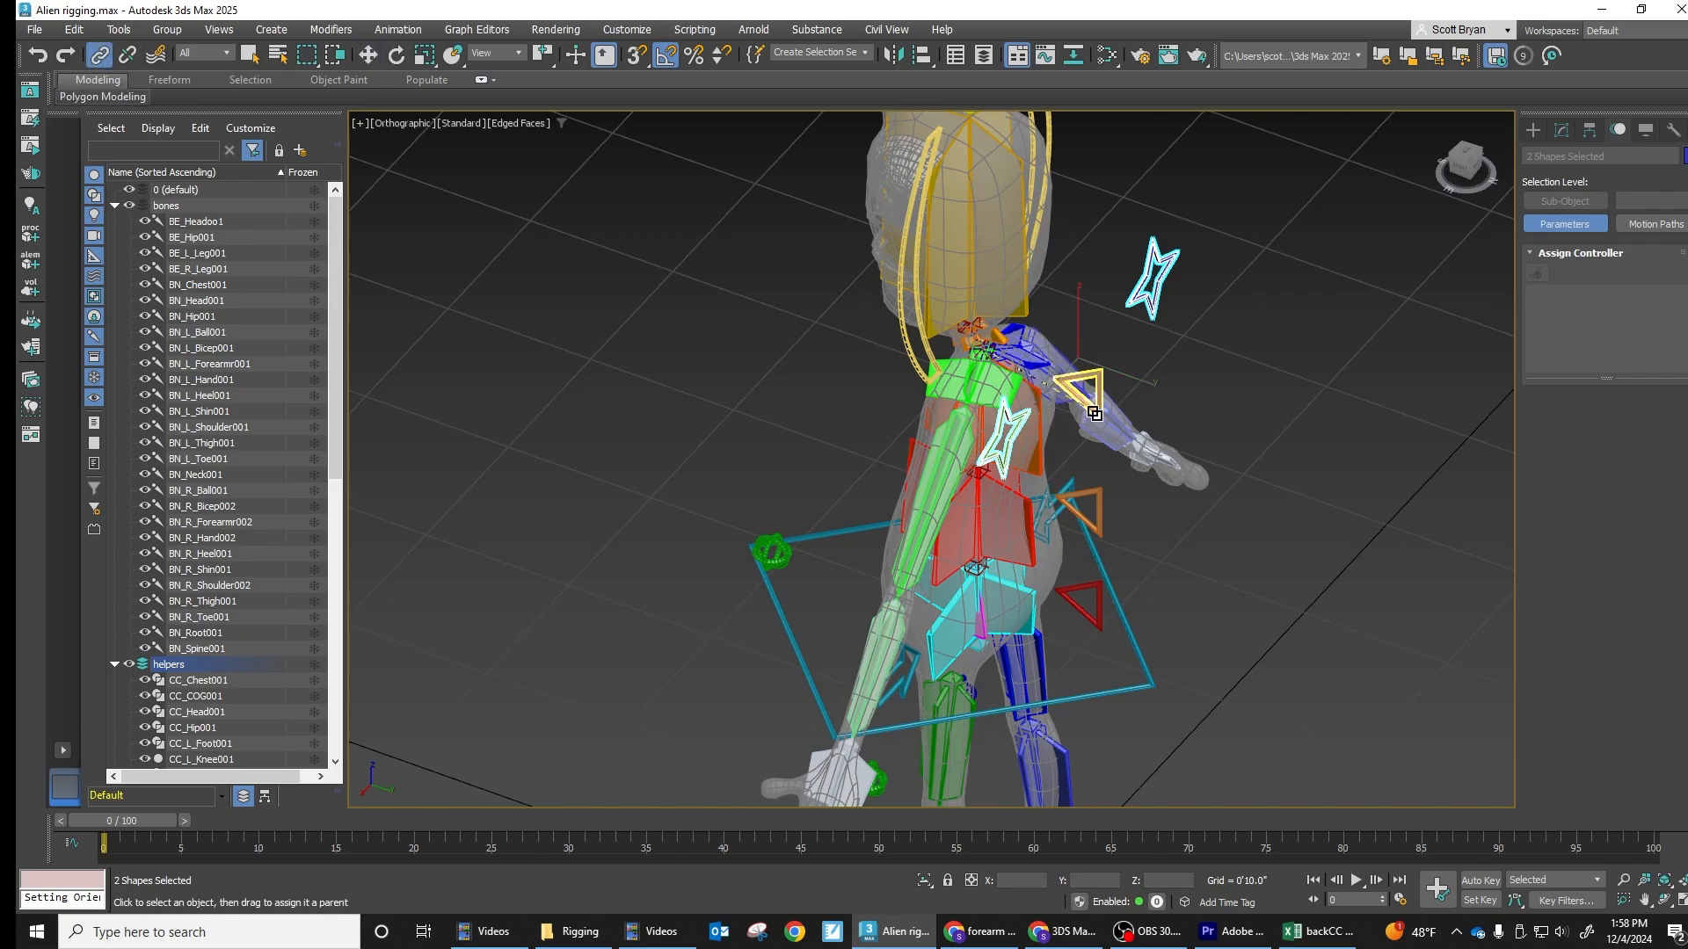
pyautogui.moveTo(1094, 413); pyautogui.dragTo(1103, 380)
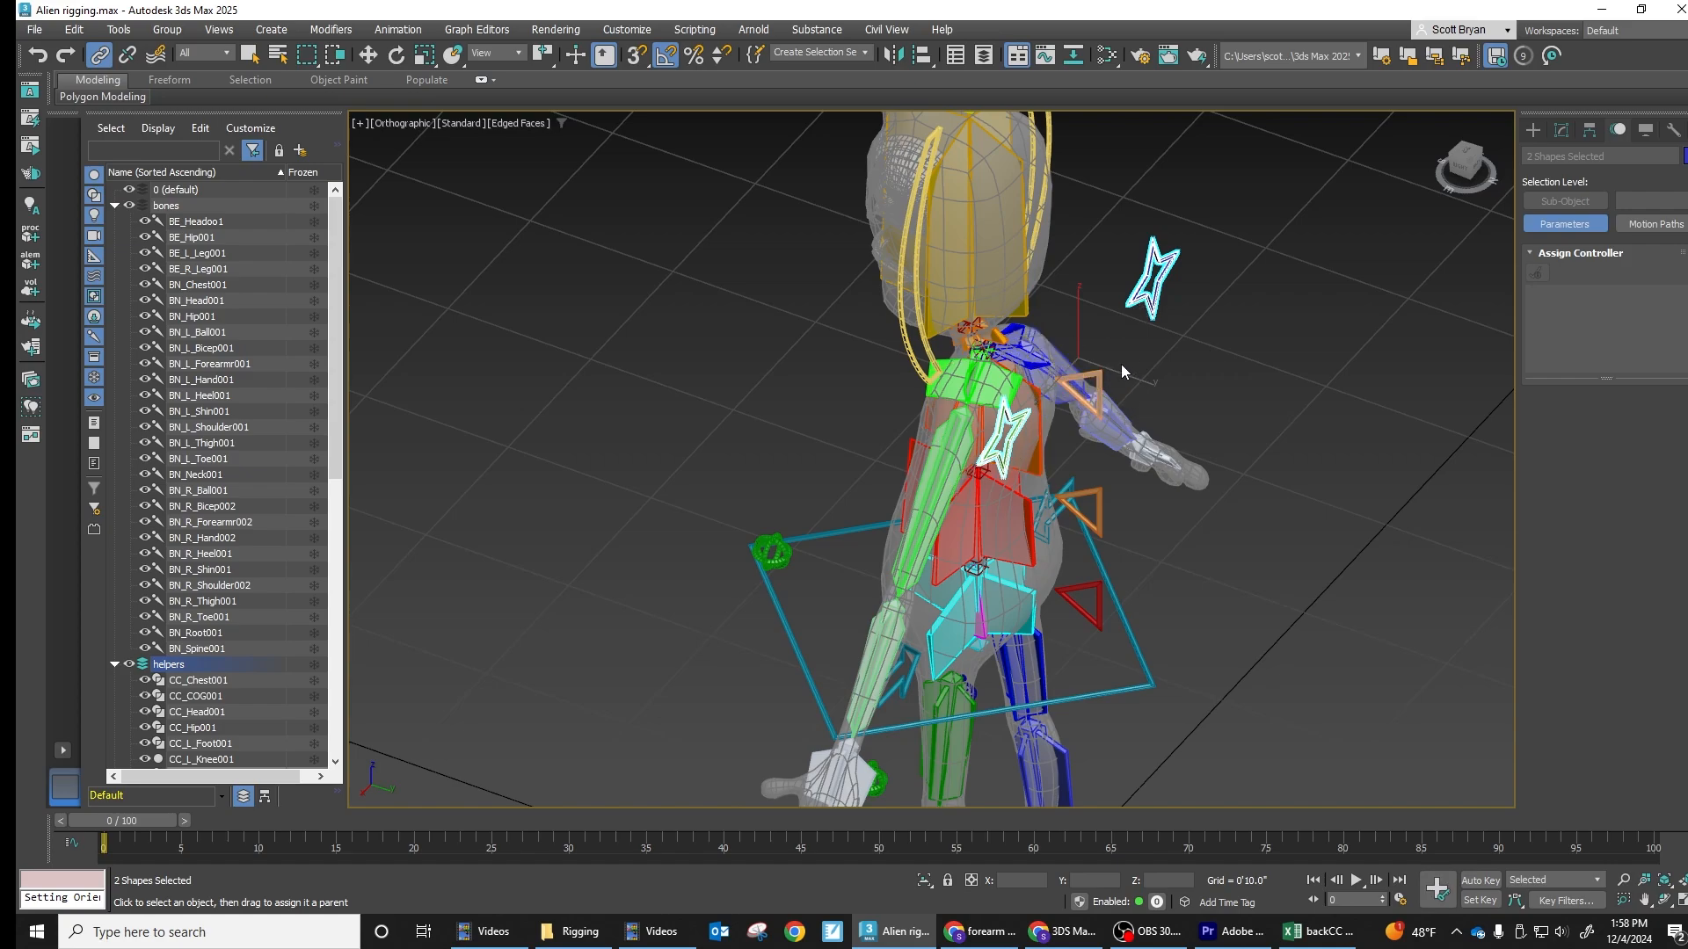
# Rename the green sphere control beside the character's arm as CC_R_Elbow001
pyautogui.keyDown('alt'); pyautogui.moveTo(1082, 357); pyautogui.dragTo(1262, 331, button='middle'); pyautogui.keyUp('alt')
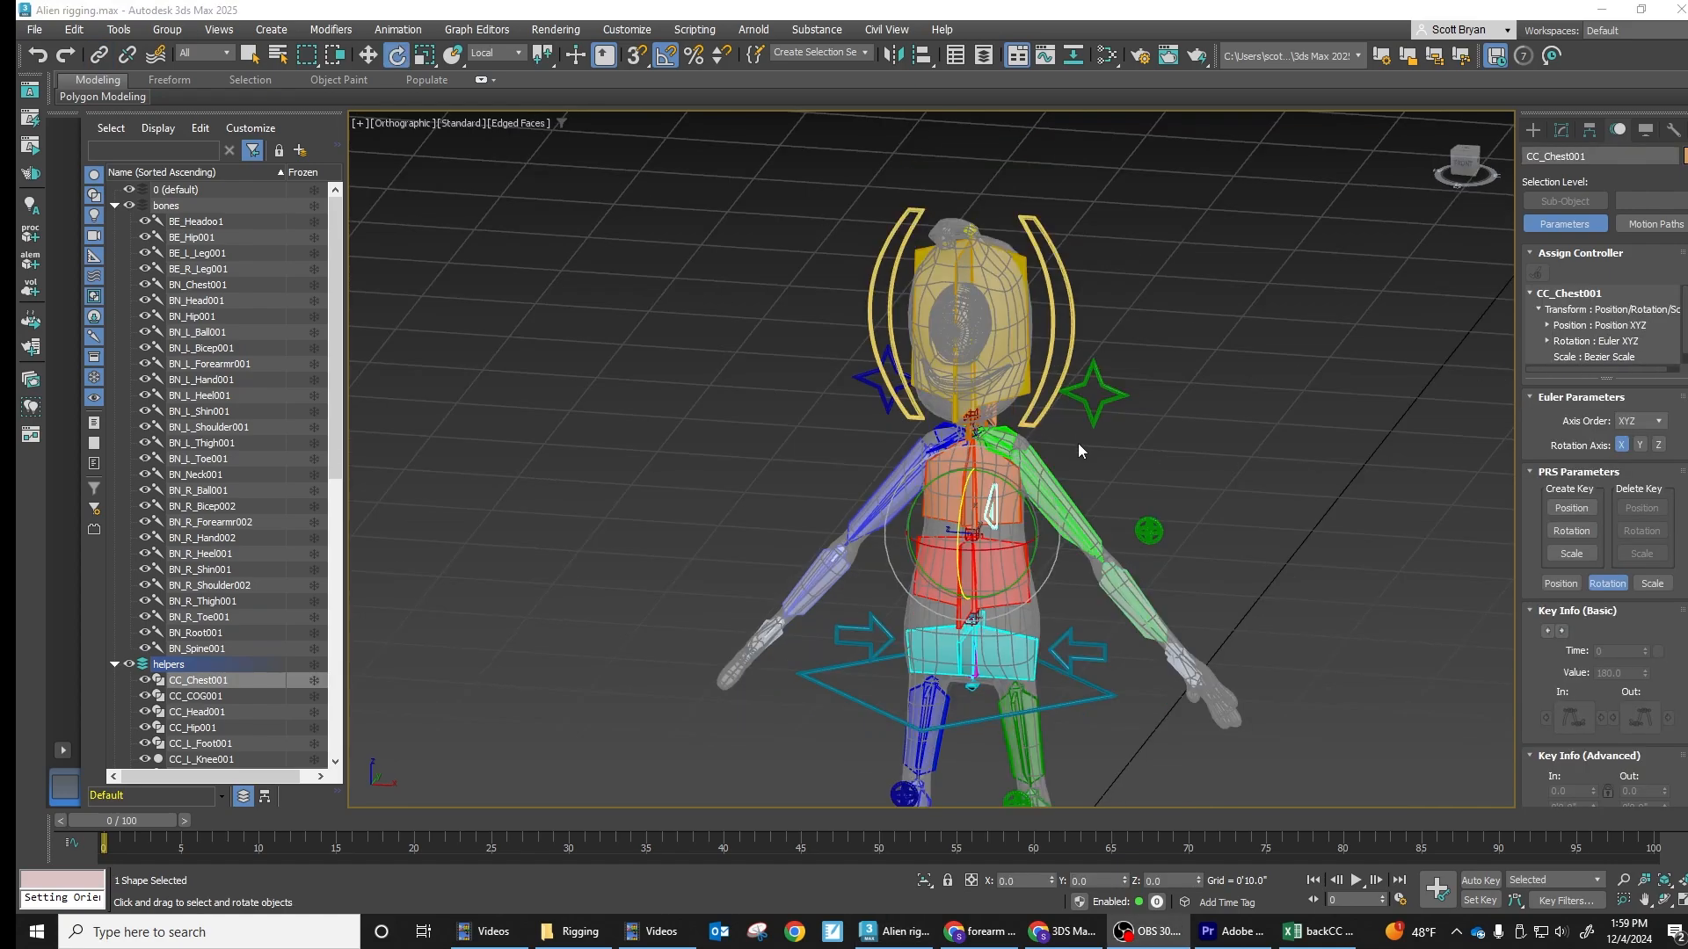
pyautogui.scroll(4, 1134, 498)
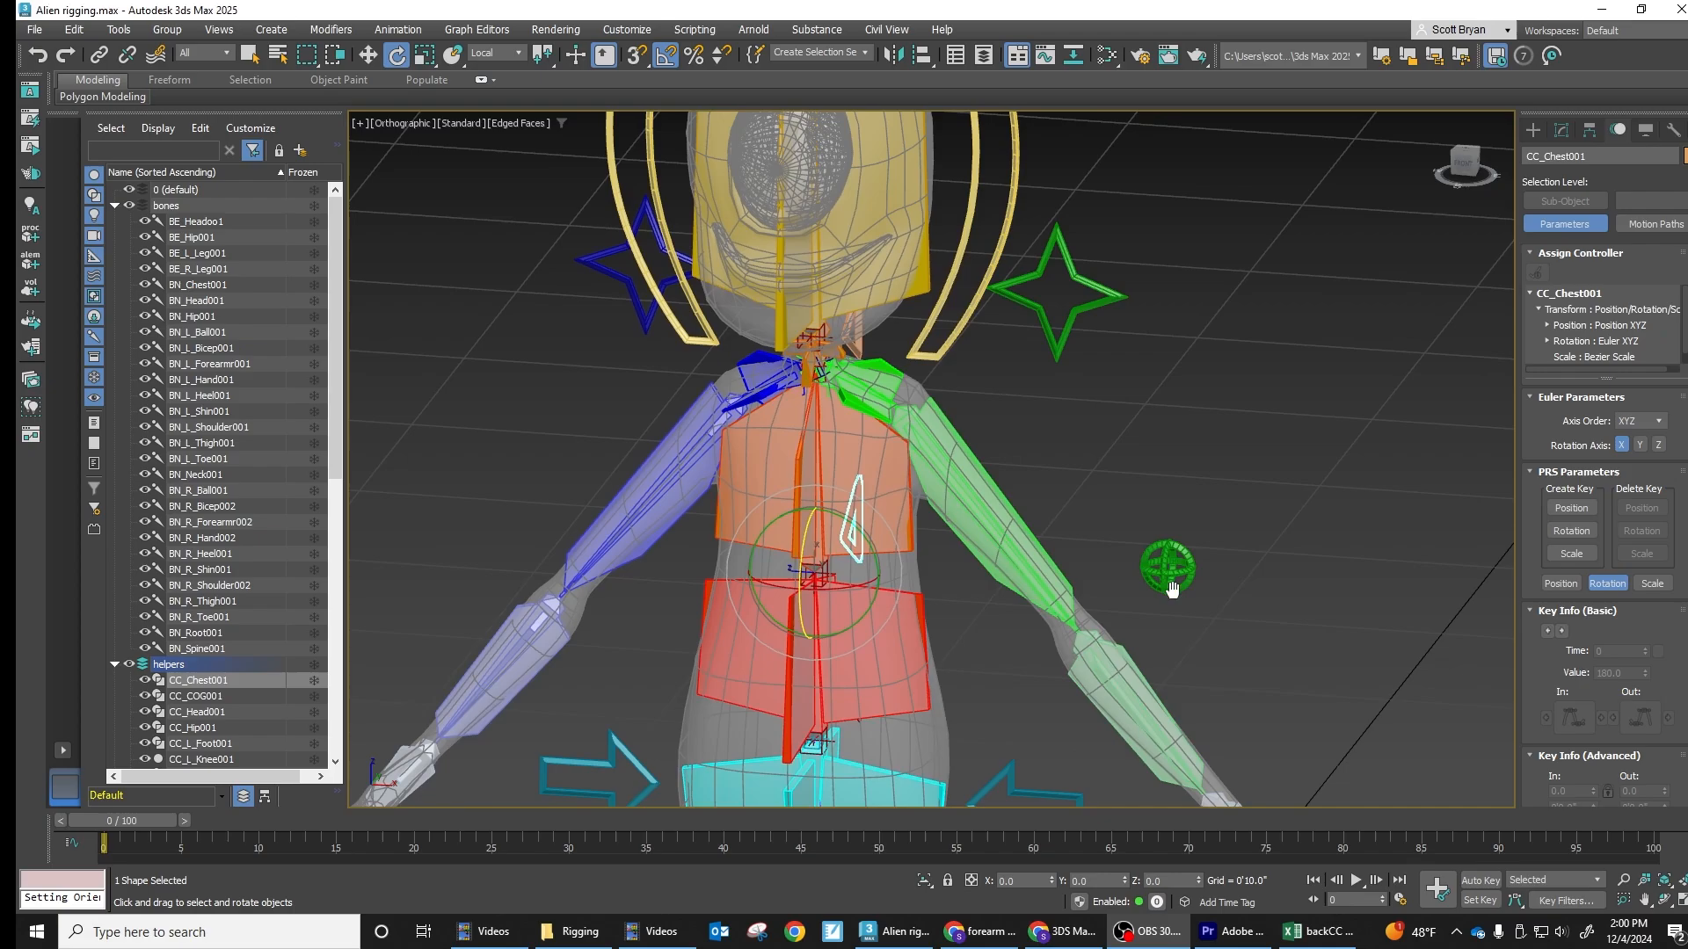
pyautogui.moveTo(1169, 569); pyautogui.dragTo(1113, 217, button='middle')
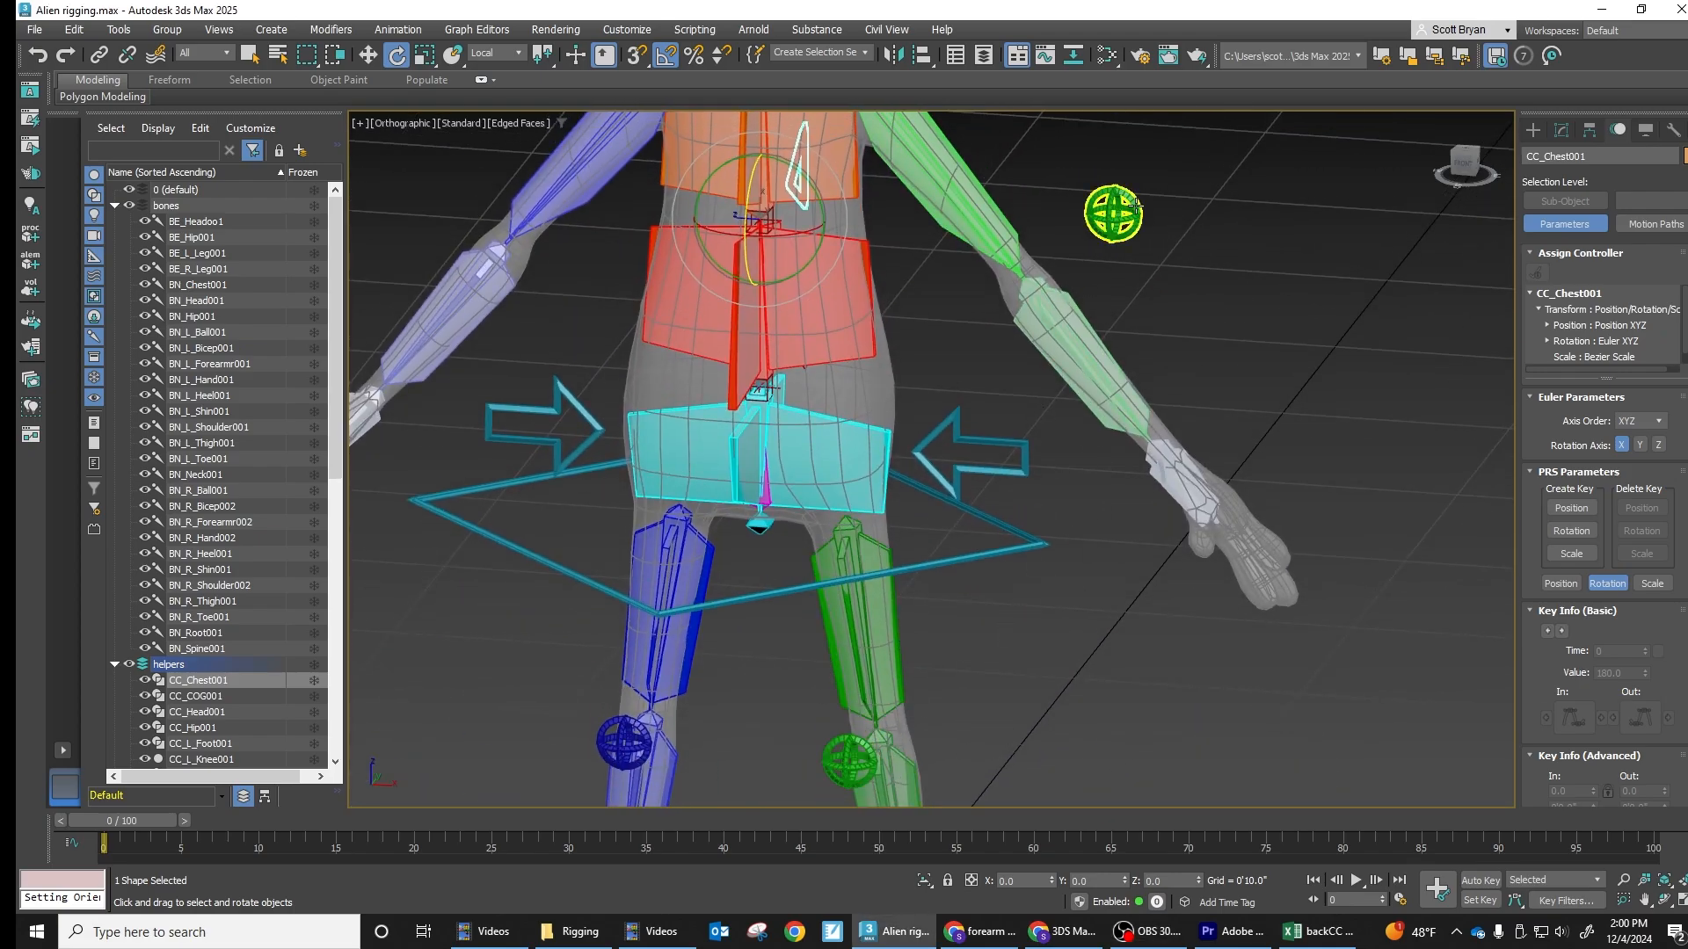
pyautogui.moveTo(1120, 204); pyautogui.dragTo(1218, 339, button='middle')
pyautogui.click(1217, 339)
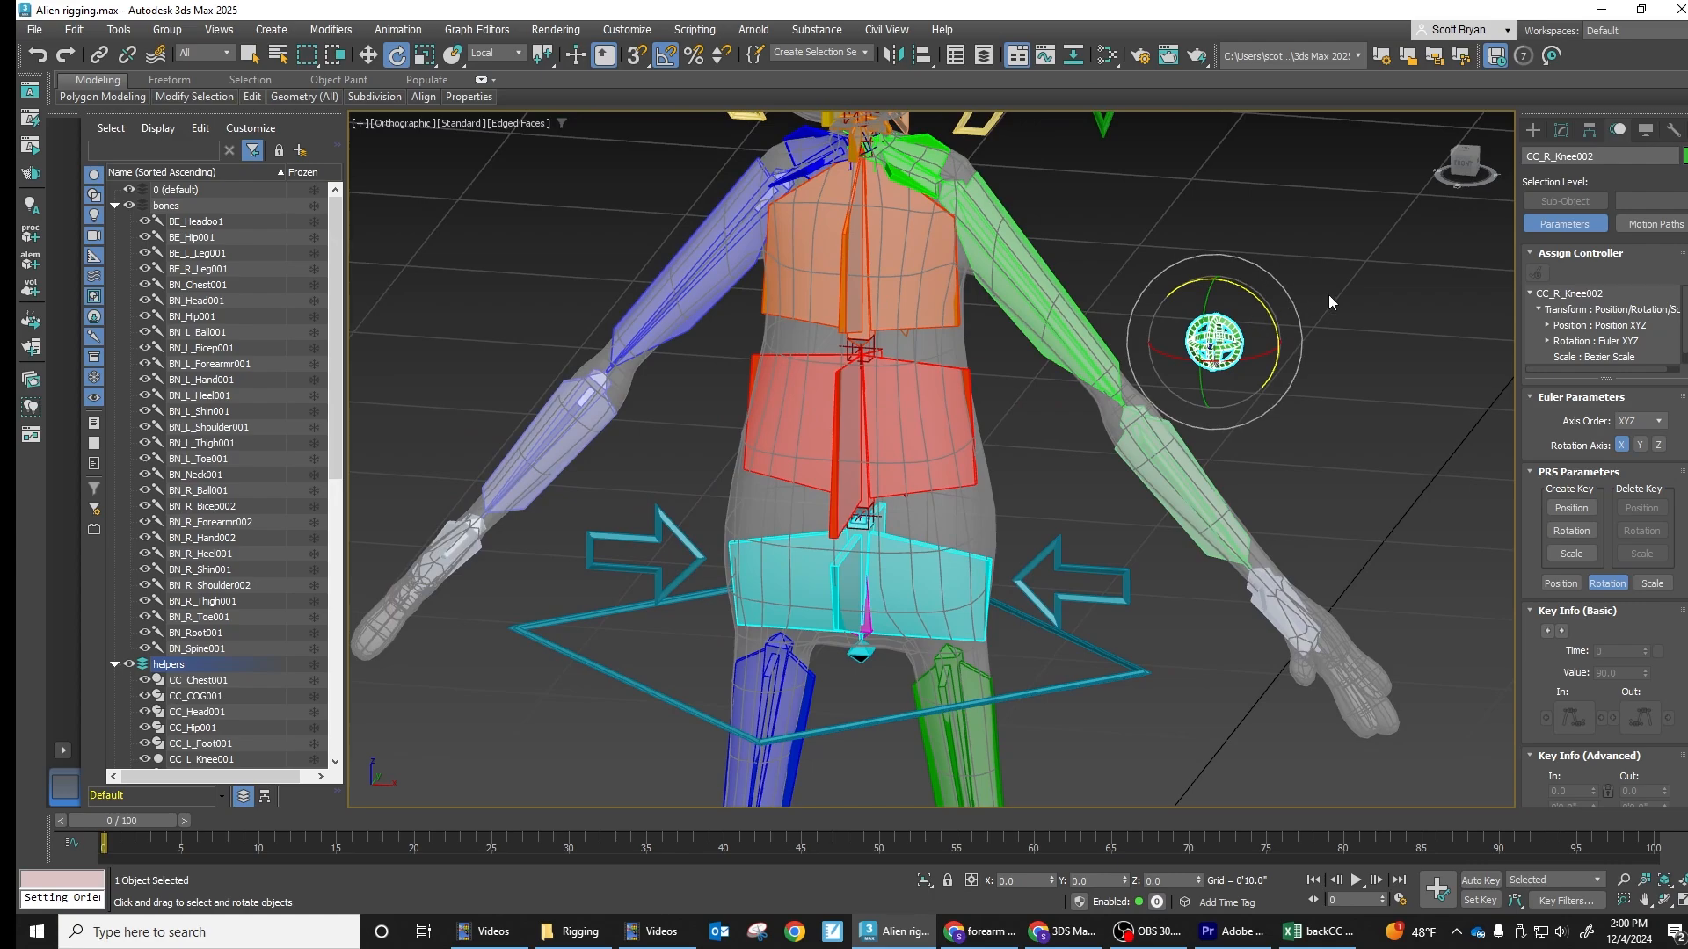
pyautogui.moveTo(1581, 156); pyautogui.dragTo(1585, 156)
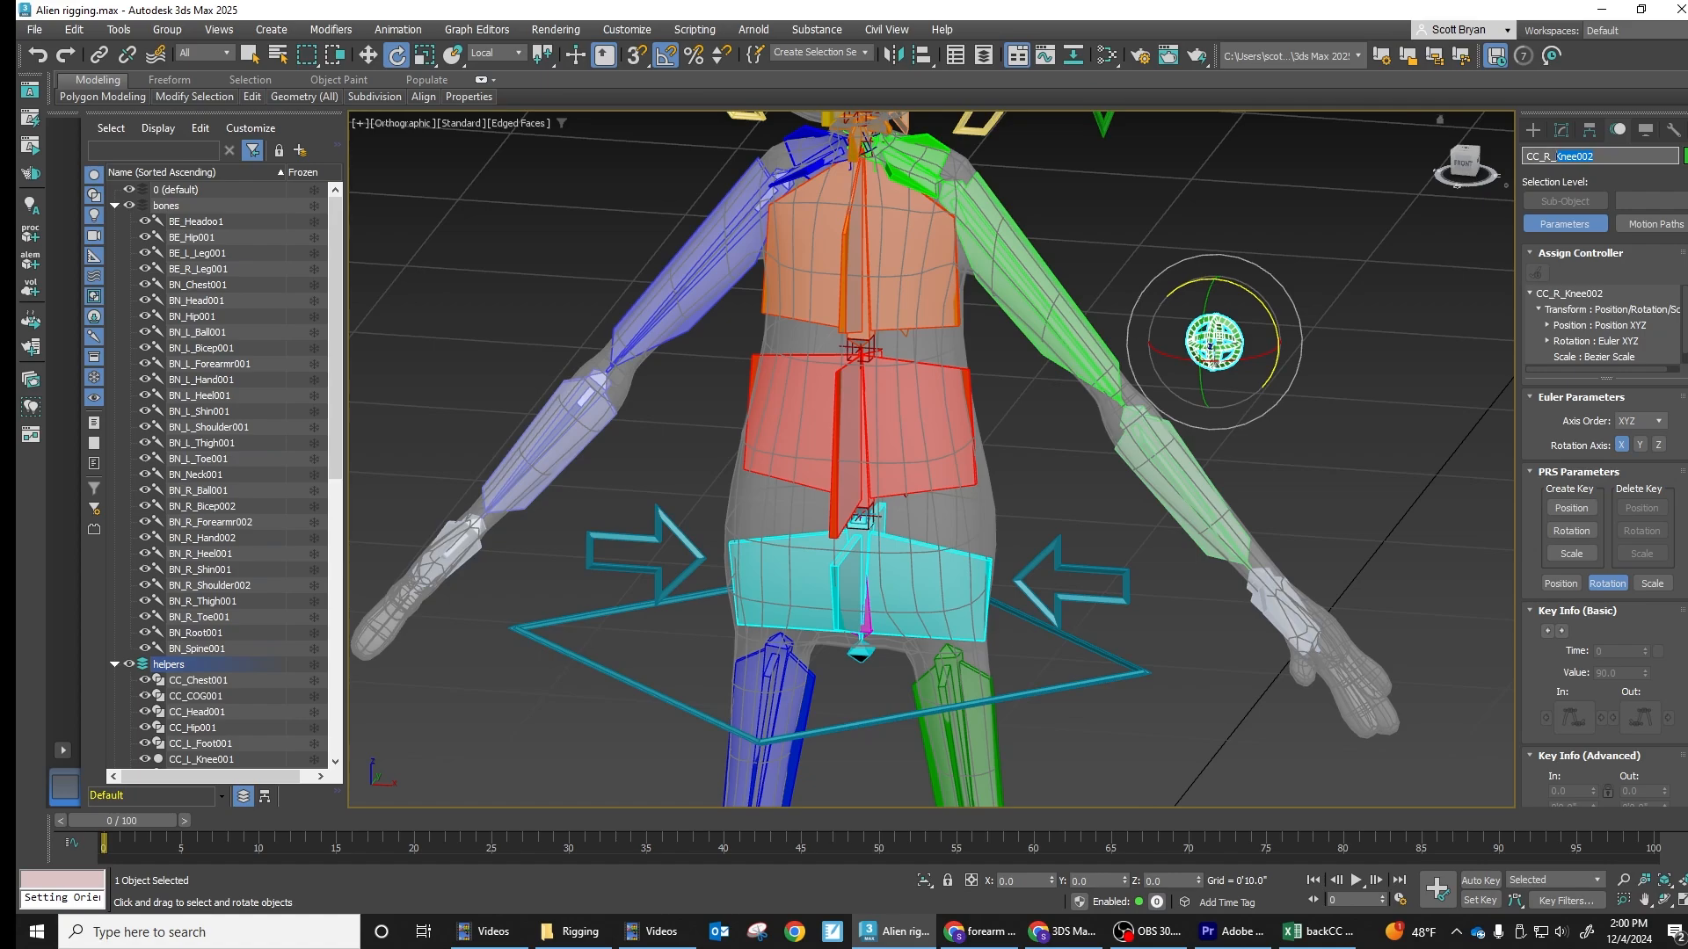
pyautogui.write('Elbow001')
pyautogui.click(1413, 355)
# Copy the elbow control along X to the opposite arm, at X about -1'4.245", and name the copy CC_L_Elbow001
pyautogui.click(1232, 345)
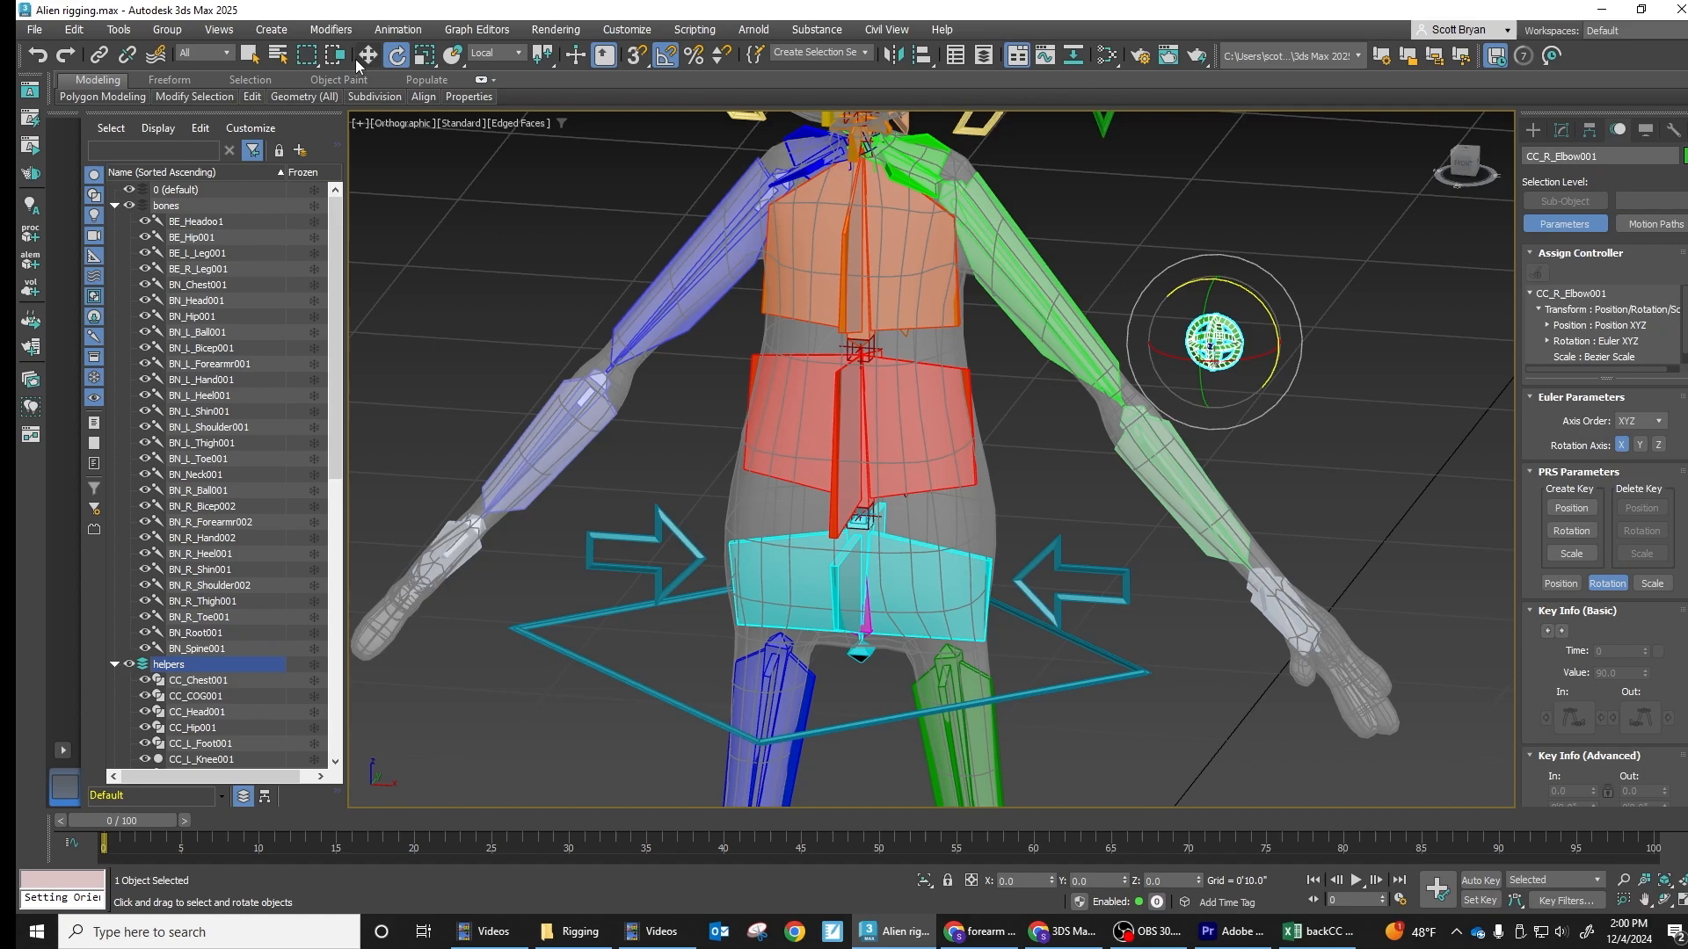
pyautogui.press('w')
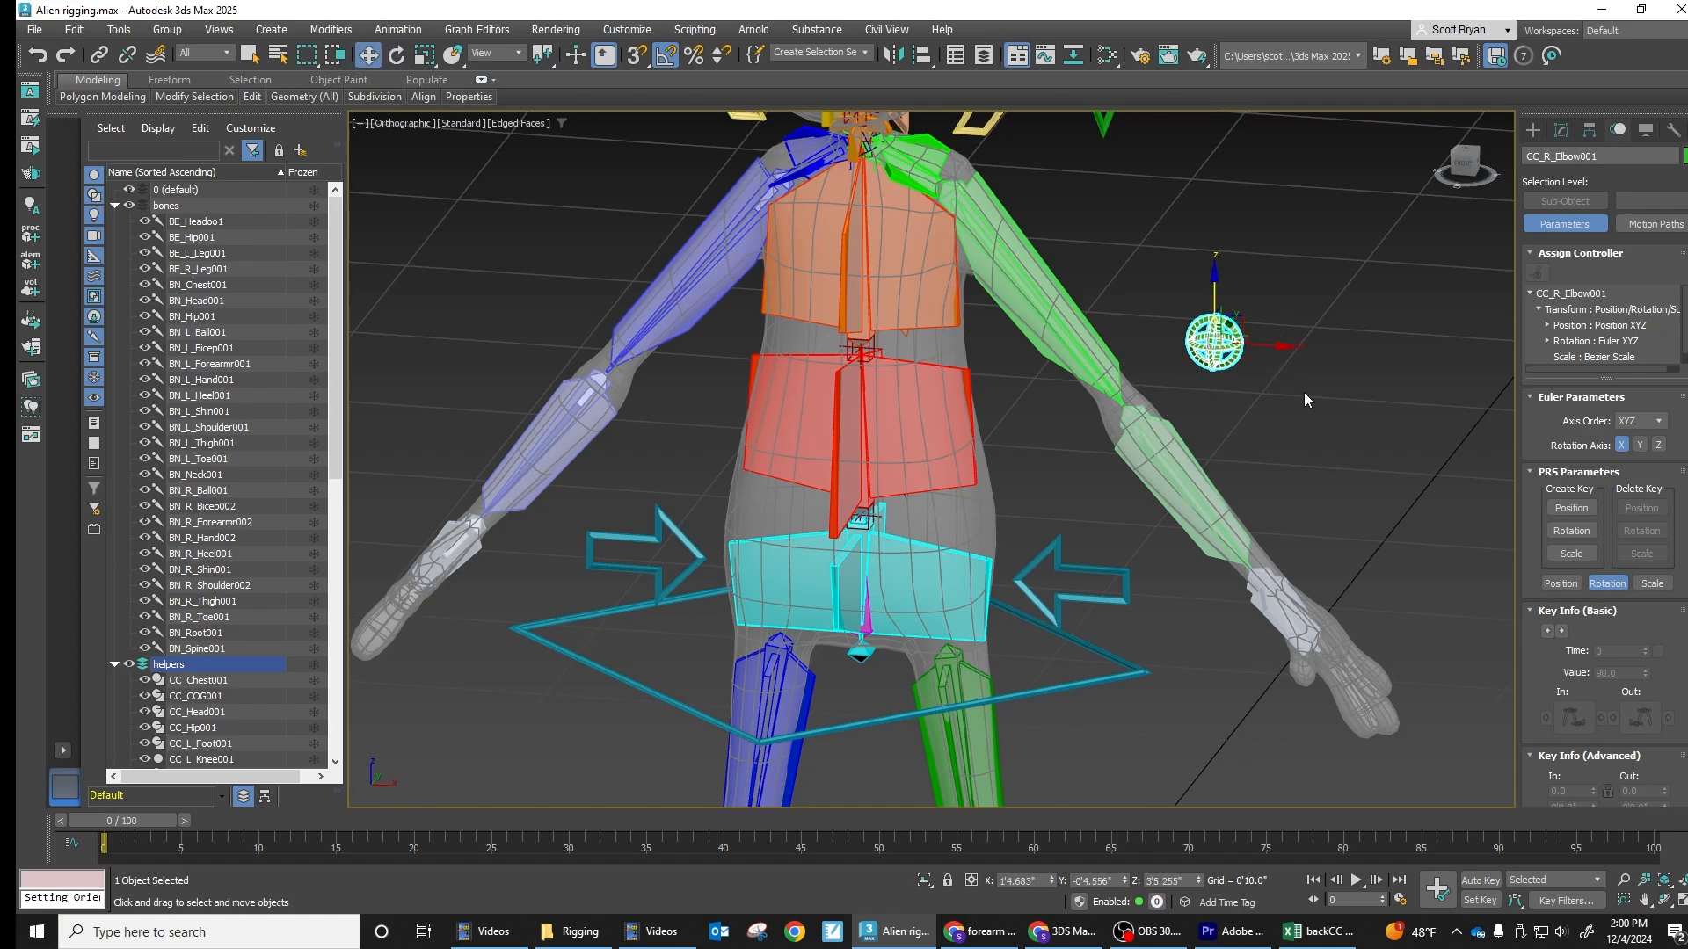
pyautogui.keyDown('shift'); pyautogui.moveTo(1278, 345); pyautogui.dragTo(529, 330); pyautogui.keyUp('shift')
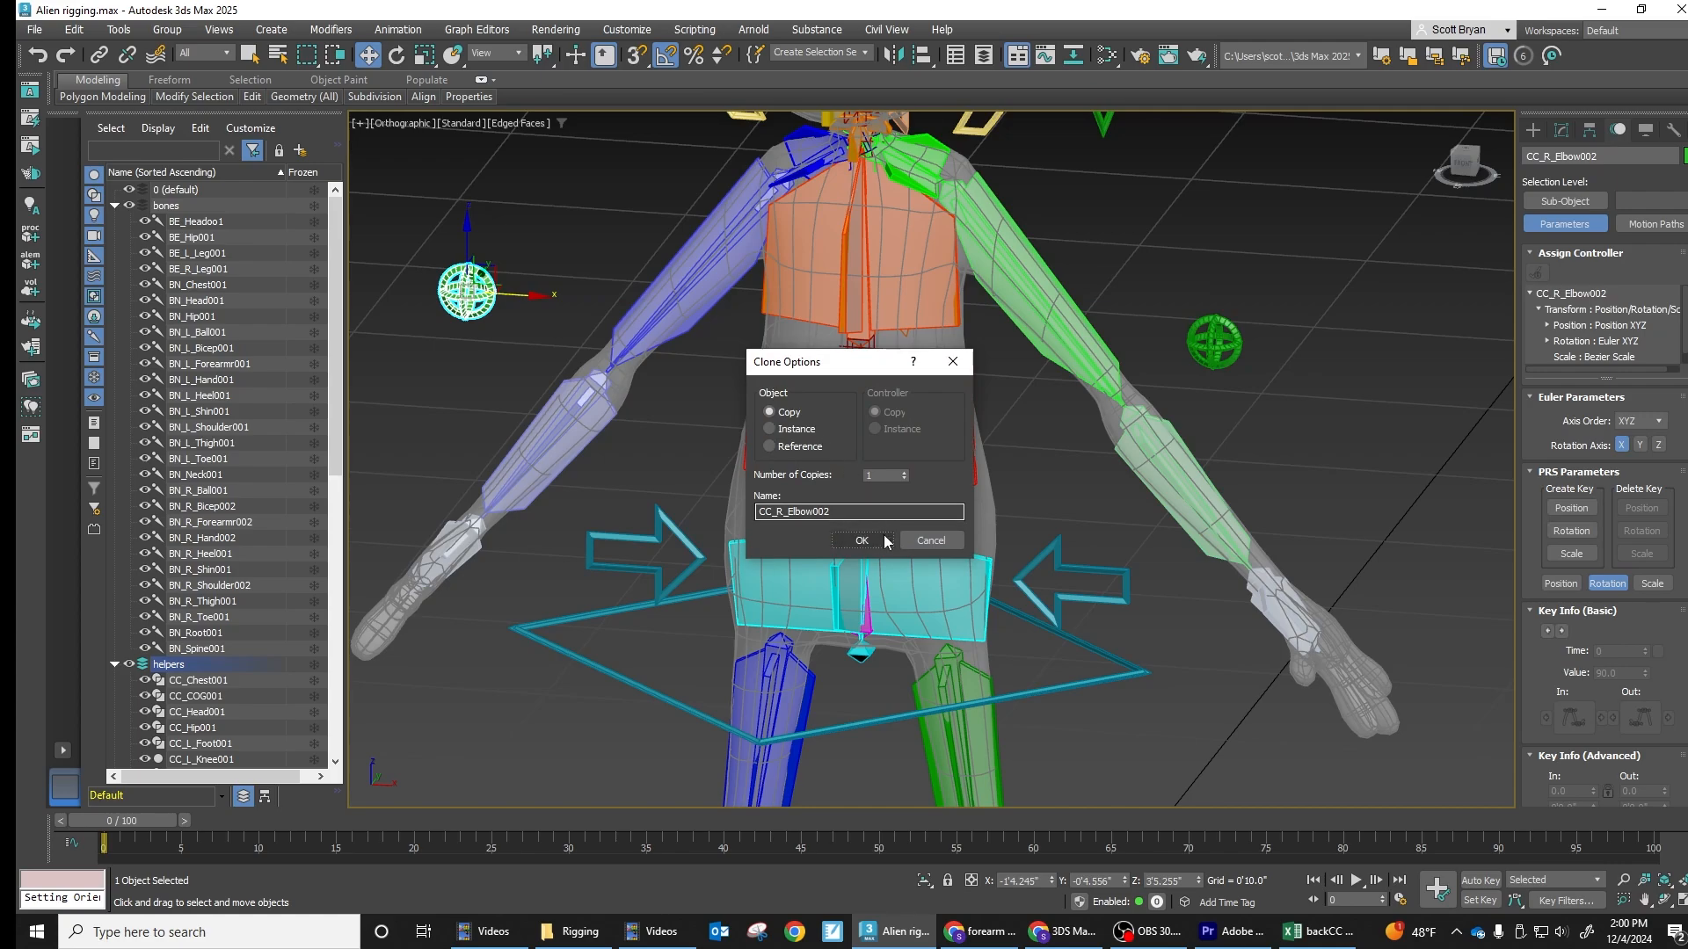
pyautogui.moveTo(830, 512); pyautogui.dragTo(814, 512)
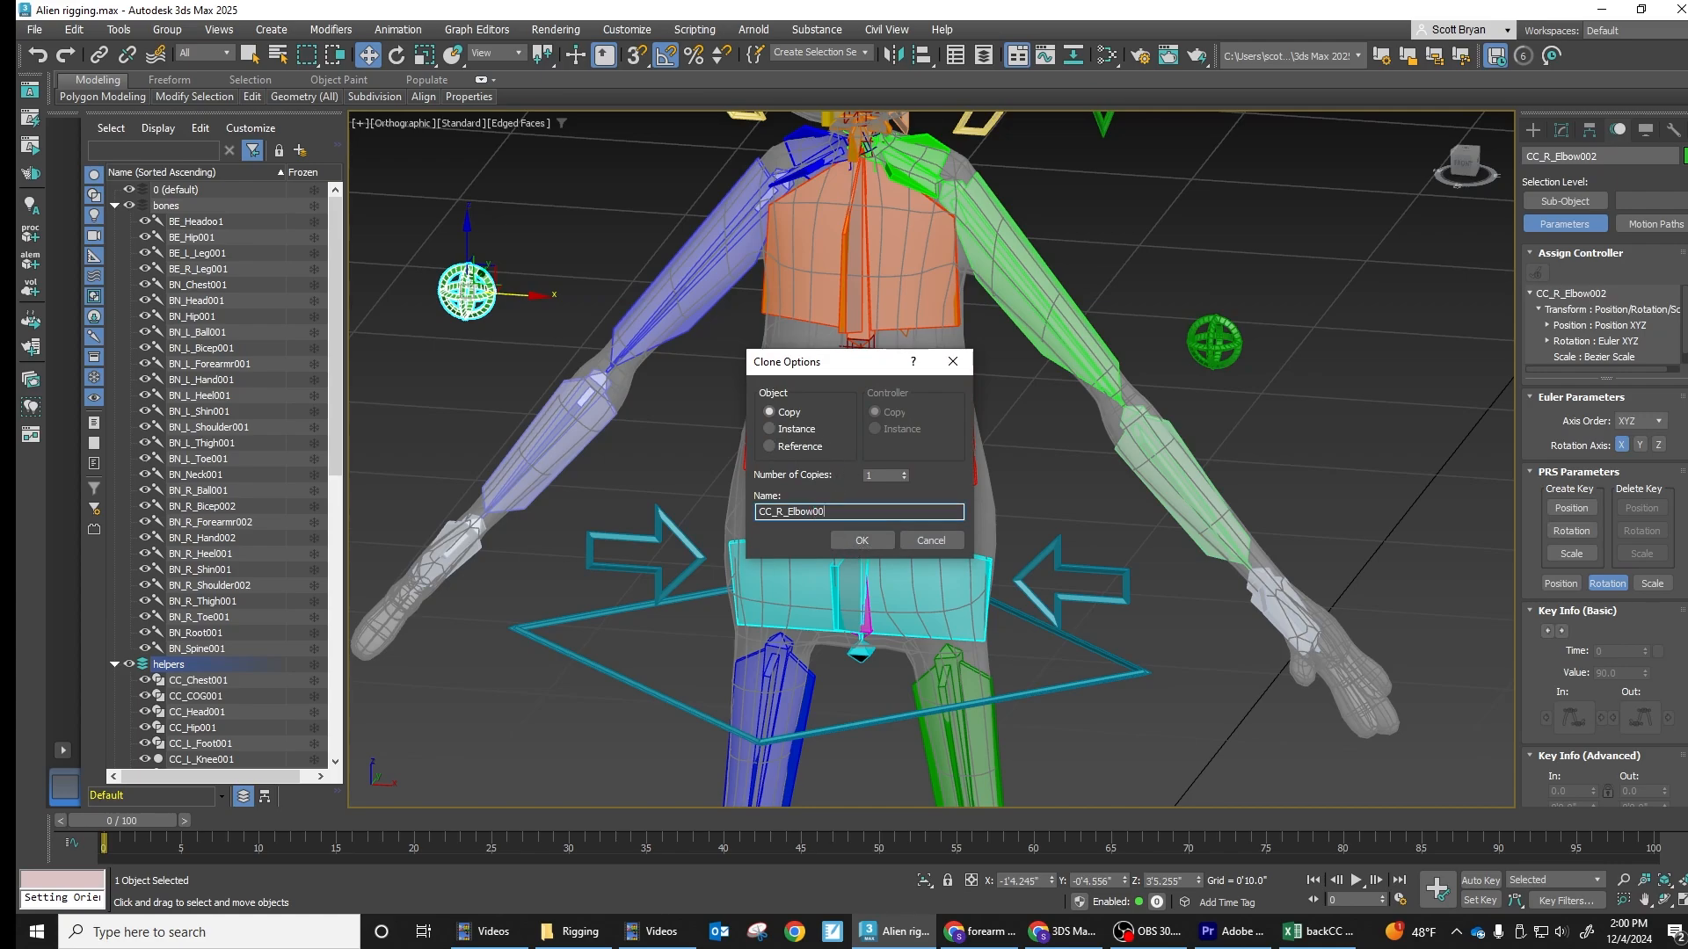
pyautogui.write('01')
pyautogui.press('BackSpace')
pyautogui.write('L')
pyautogui.click(868, 542)
# Create an HI Solver IK chain from the bicep bone BN_L_Bicep001 to the hand bone BN_L_Hand001
pyautogui.moveTo(756, 318); pyautogui.dragTo(808, 450, button='middle')
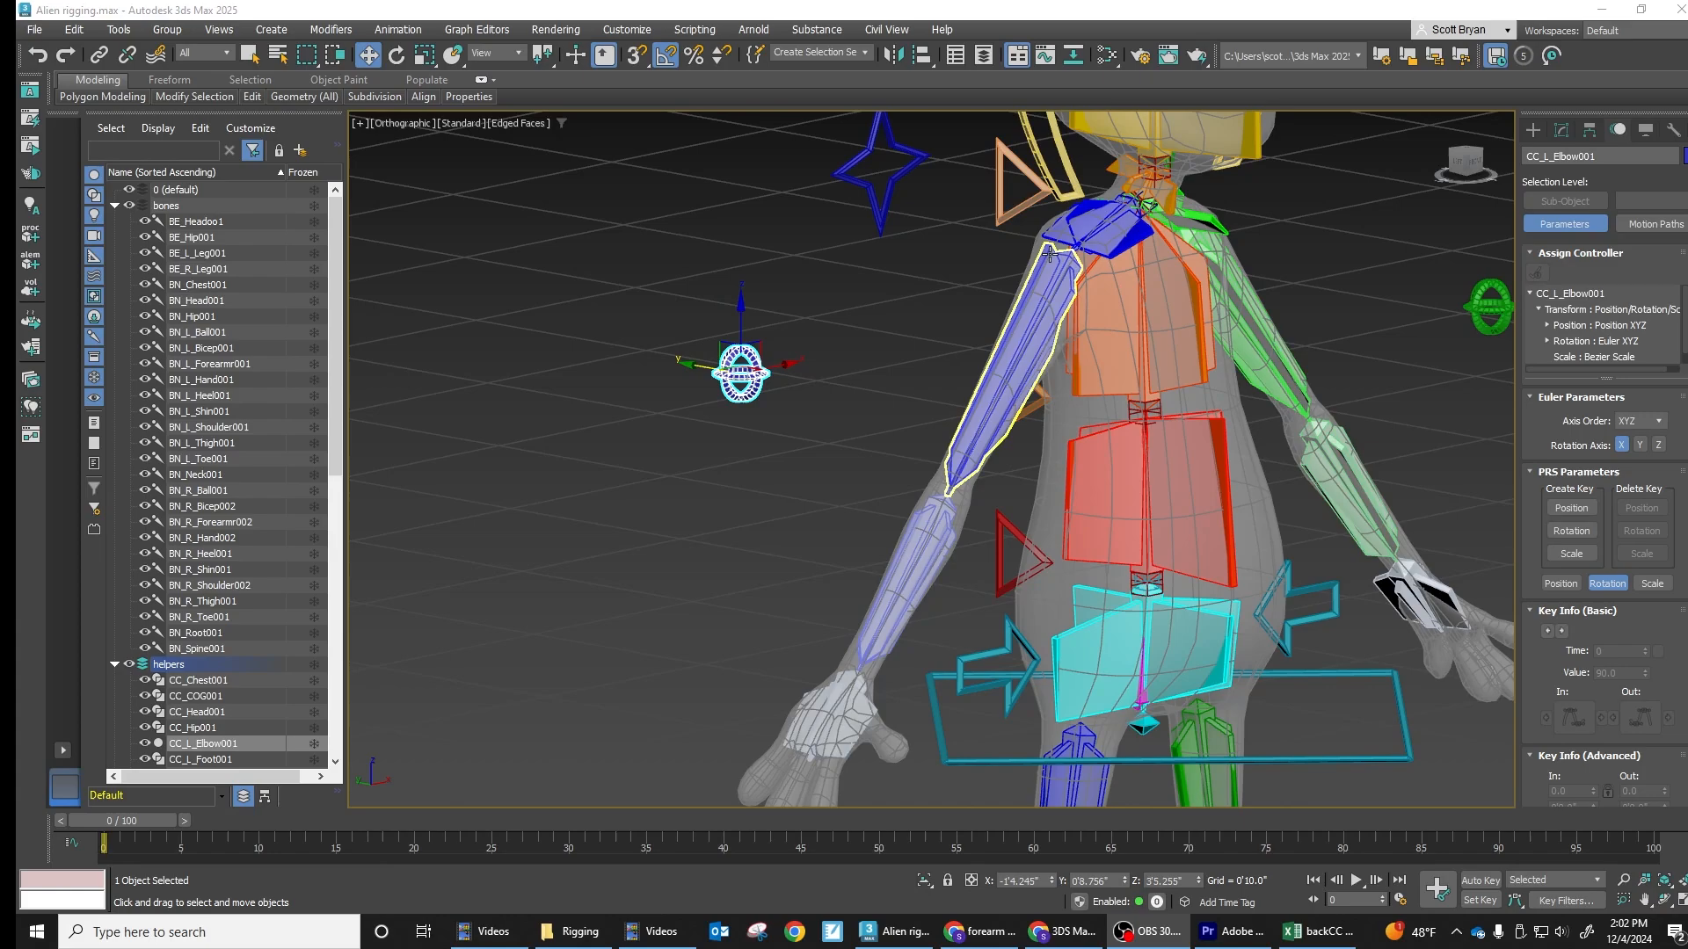
pyautogui.click(1050, 286)
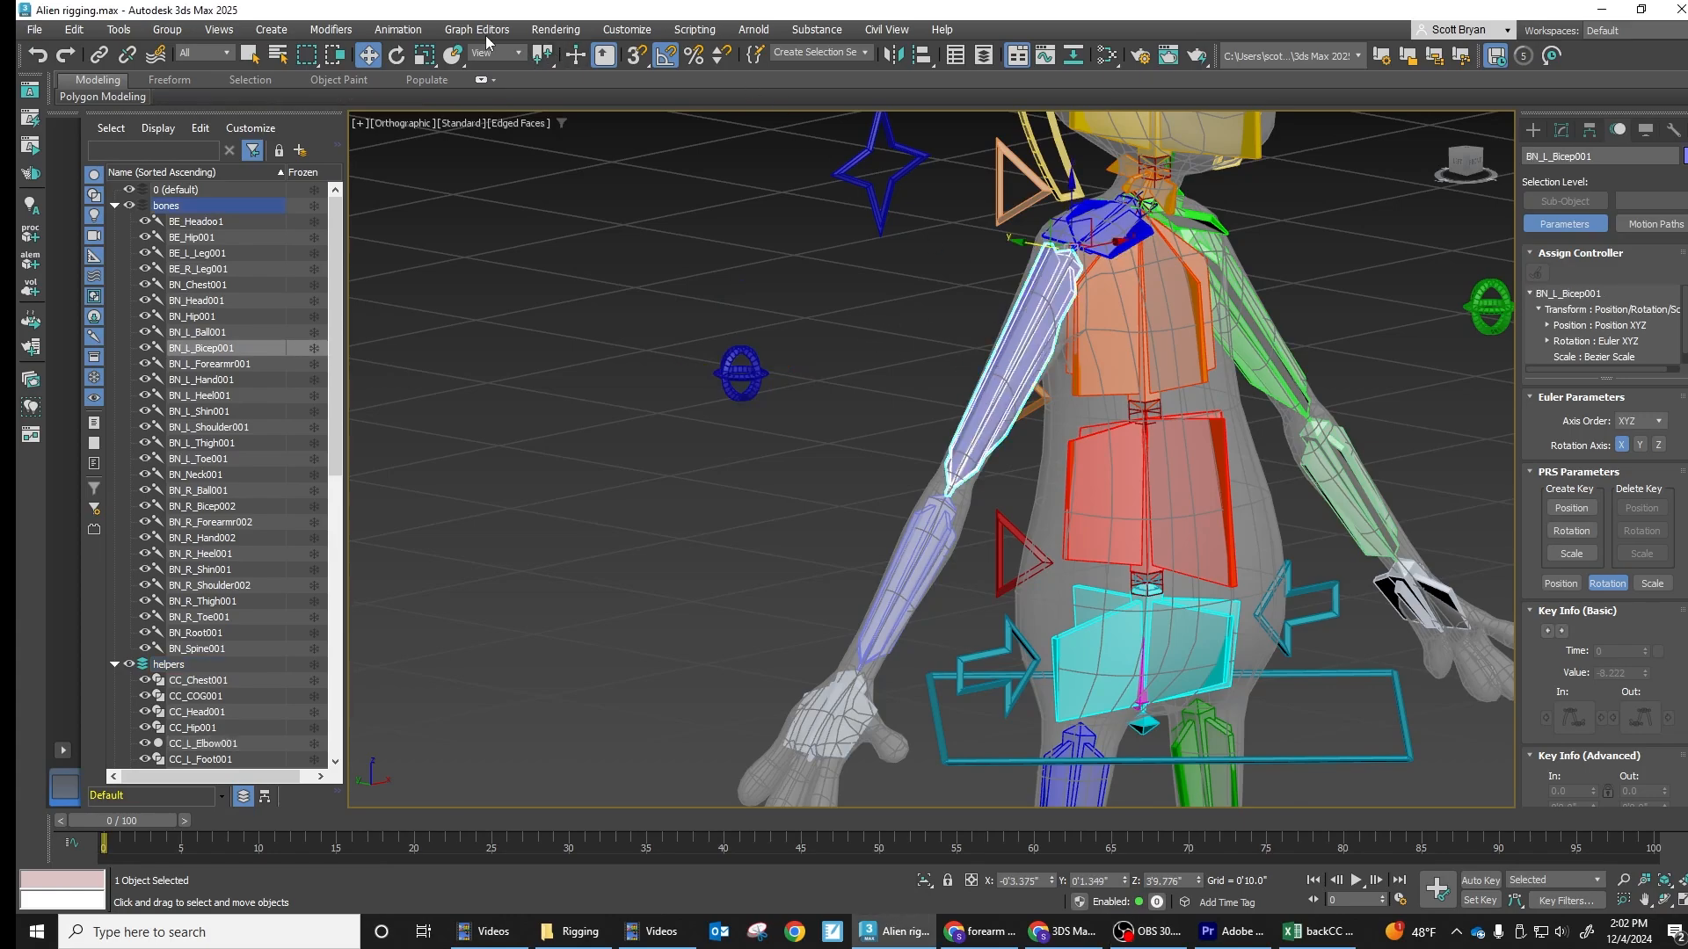
pyautogui.click(388, 29)
pyautogui.moveTo(425, 102)
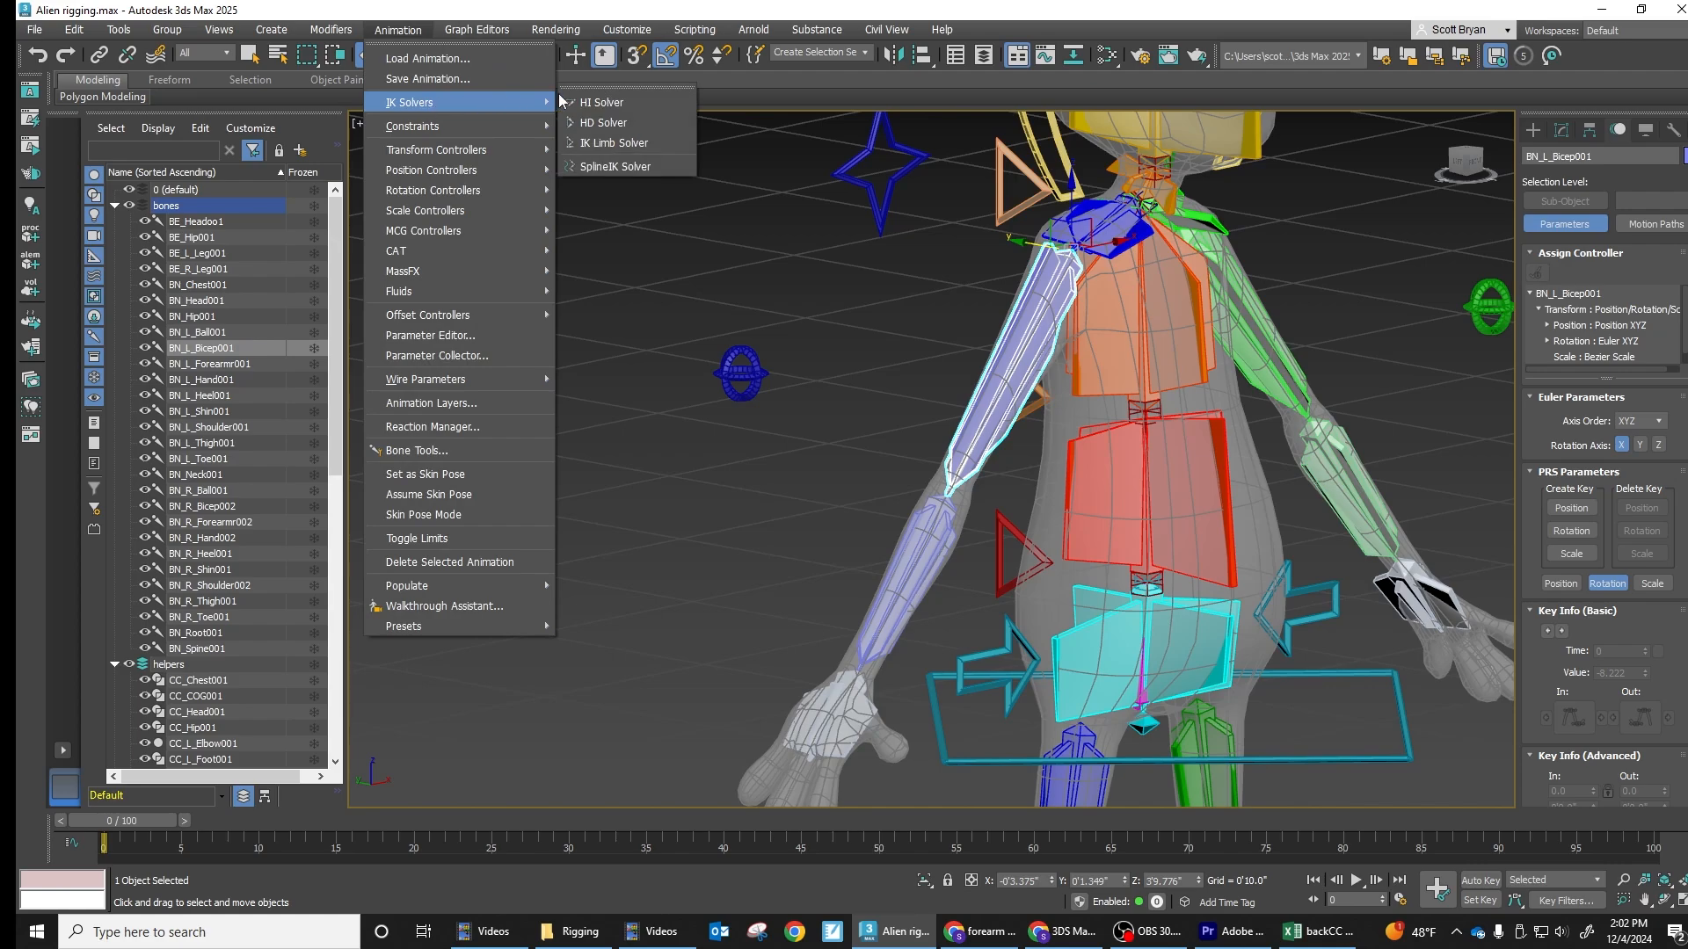
pyautogui.click(585, 101)
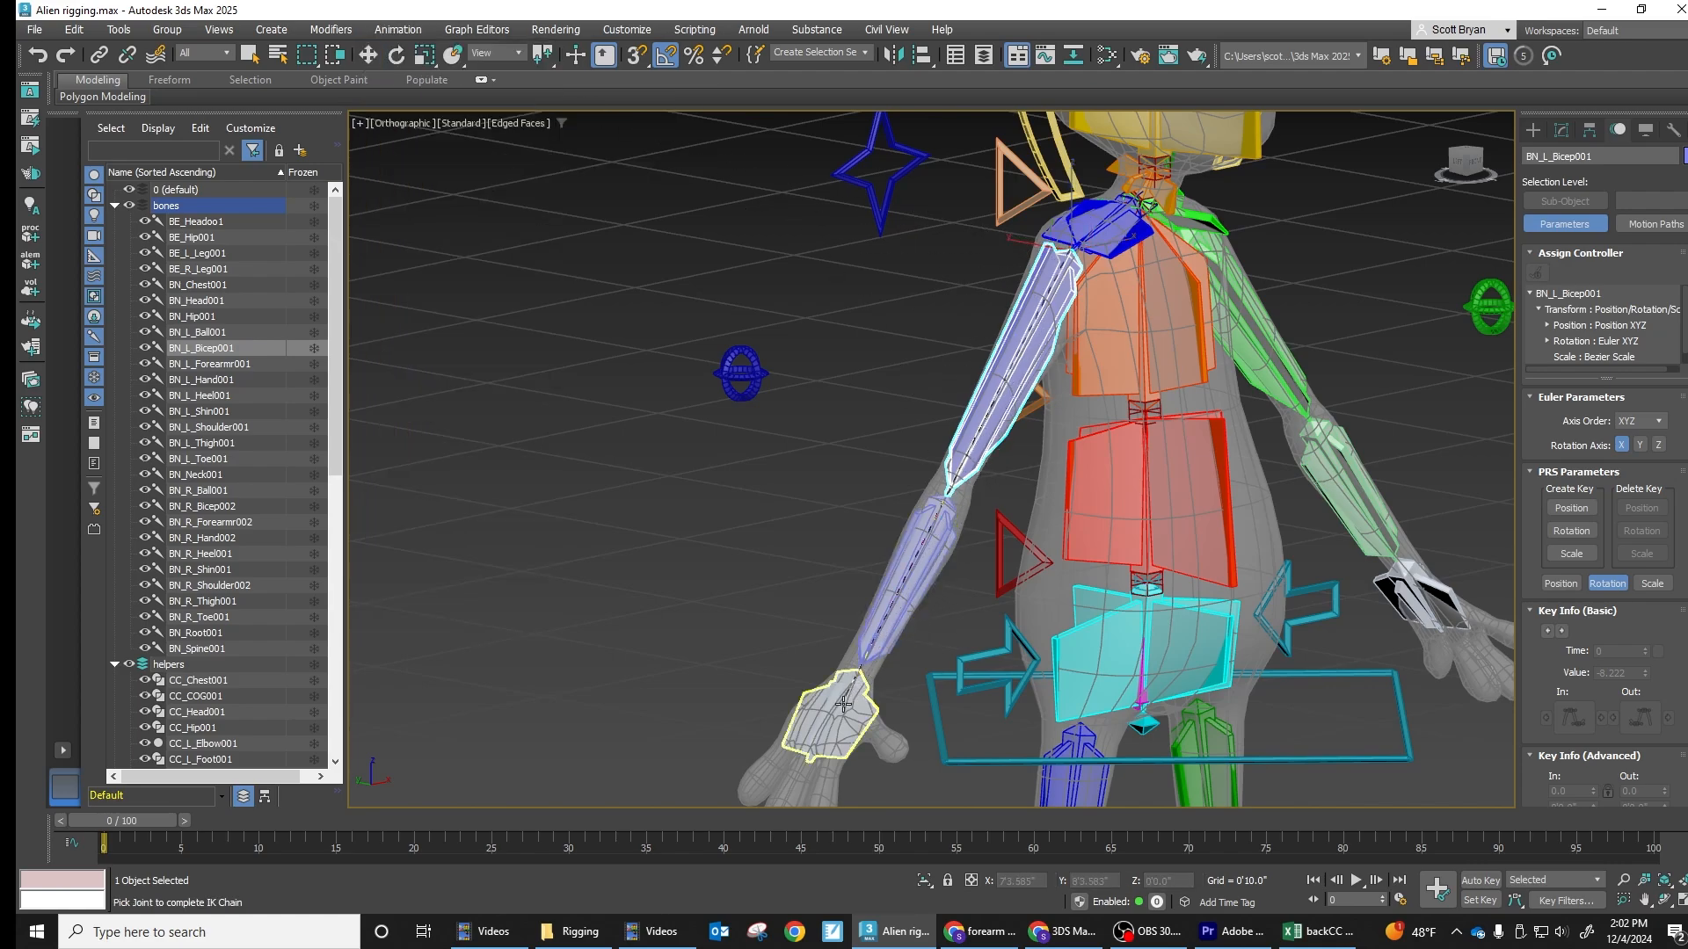
pyautogui.click(819, 680)
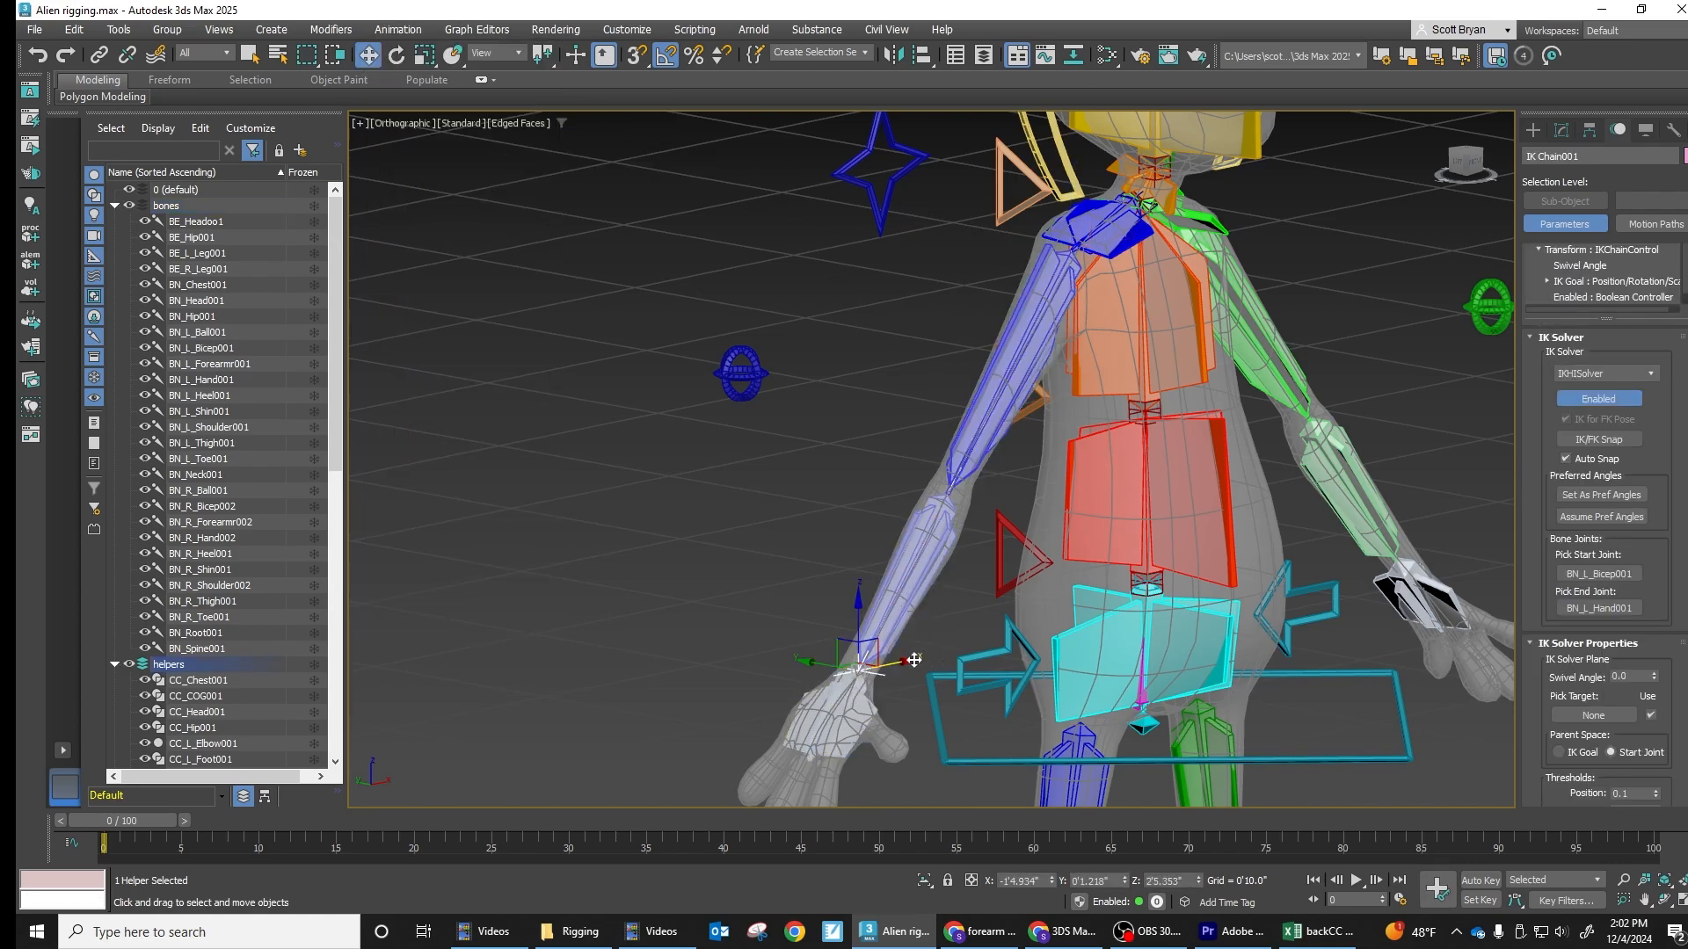
# Try raising the IK goal at the left wrist to test the arm's bend, and undo the move and the IK chain
pyautogui.keyDown('alt'); pyautogui.moveTo(922, 658); pyautogui.dragTo(846, 640, button='middle'); pyautogui.keyUp('alt')
pyautogui.moveTo(861, 609); pyautogui.dragTo(872, 496)
pyautogui.keyDown('alt'); pyautogui.moveTo(872, 496); pyautogui.dragTo(821, 583, button='middle'); pyautogui.keyUp('alt')
pyautogui.hotkey('ctrl', 'z')
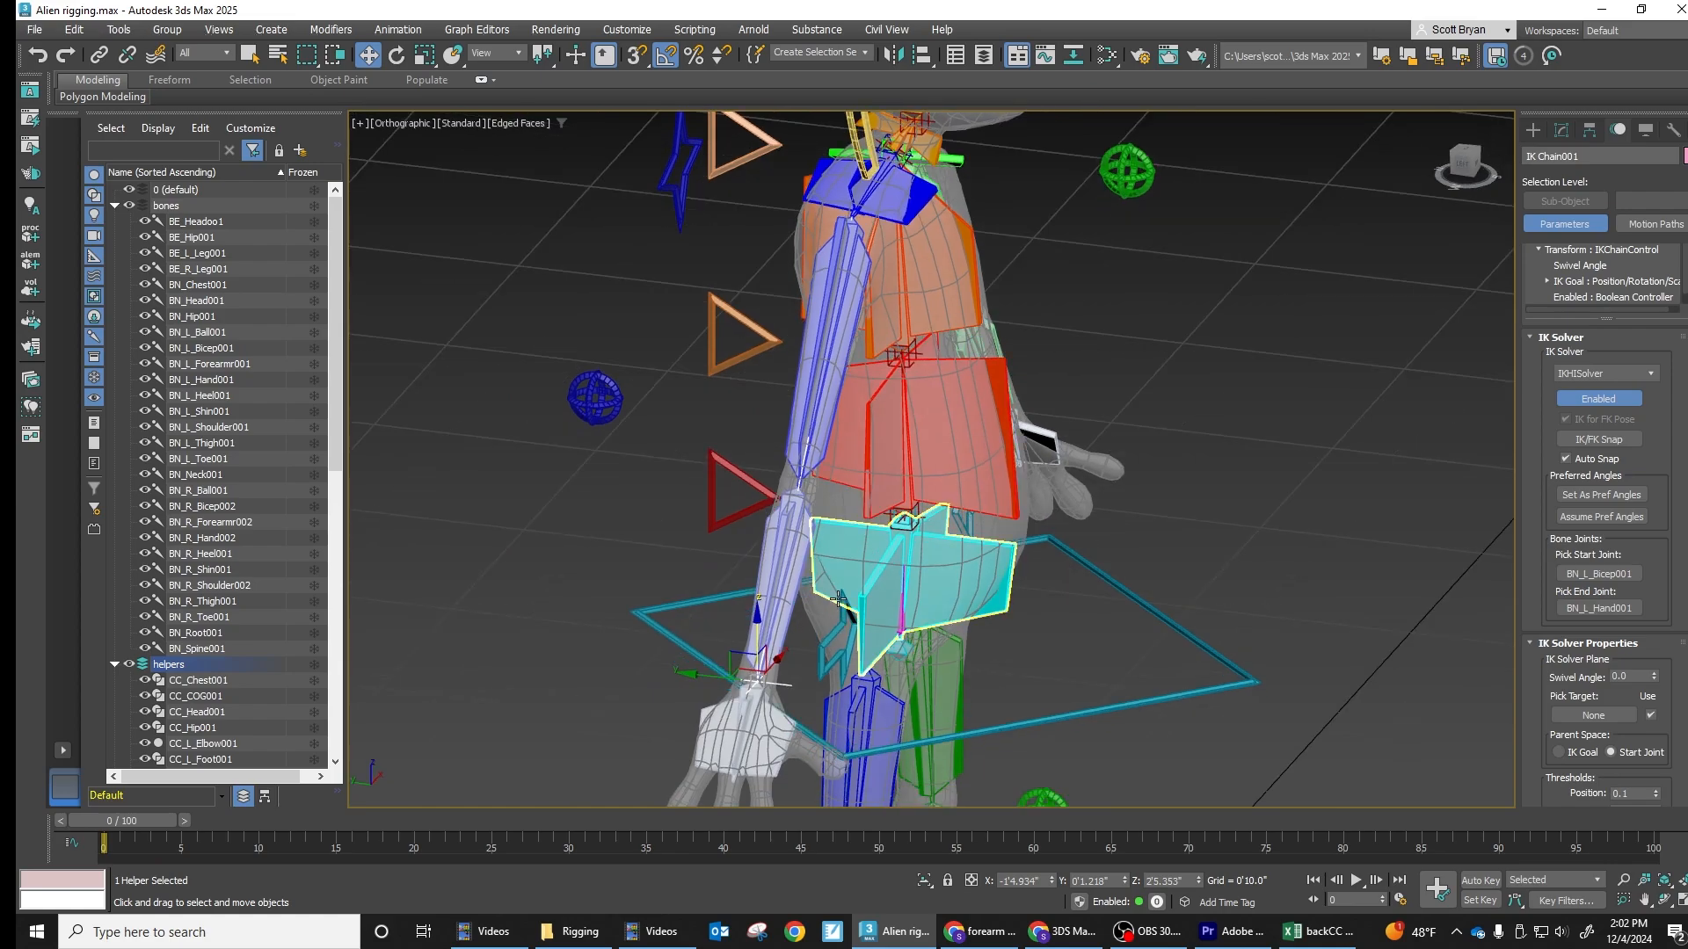
pyautogui.click(790, 657)
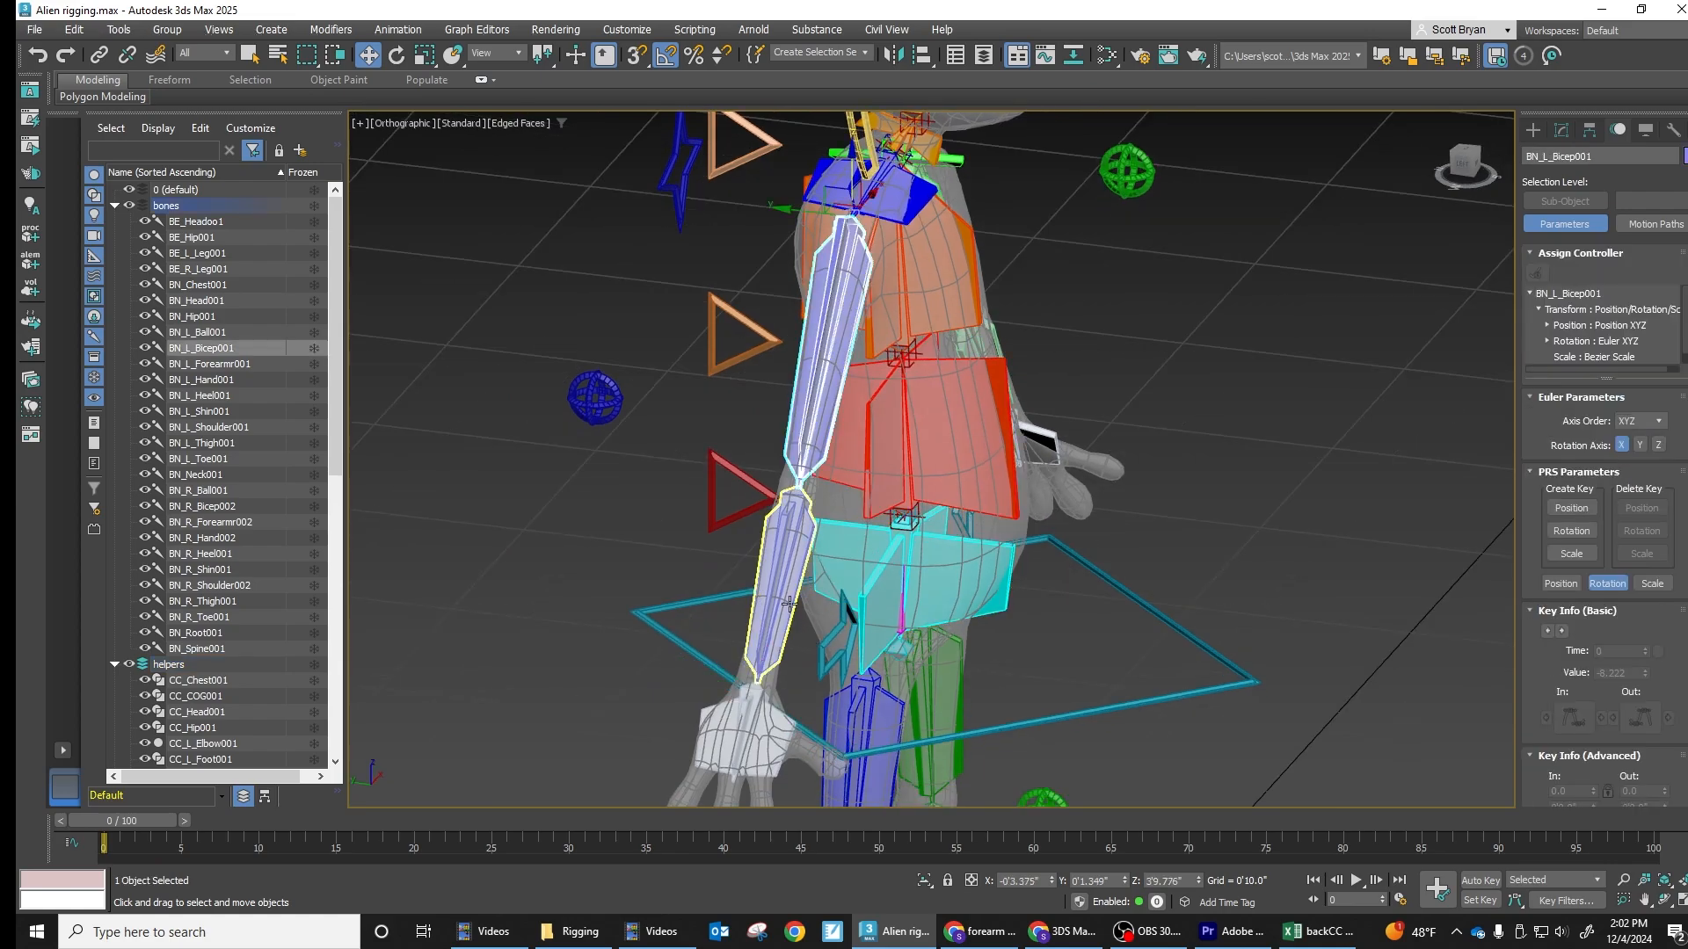
# Nudge the left forearm bone BN_L_Forearmr001 along Y to about 0'1.306" in Bone Edit Mode to pre-bend the elbow
pyautogui.keyDown('alt'); pyautogui.moveTo(790, 658); pyautogui.dragTo(785, 525, button='middle'); pyautogui.keyUp('alt')
pyautogui.click(783, 519)
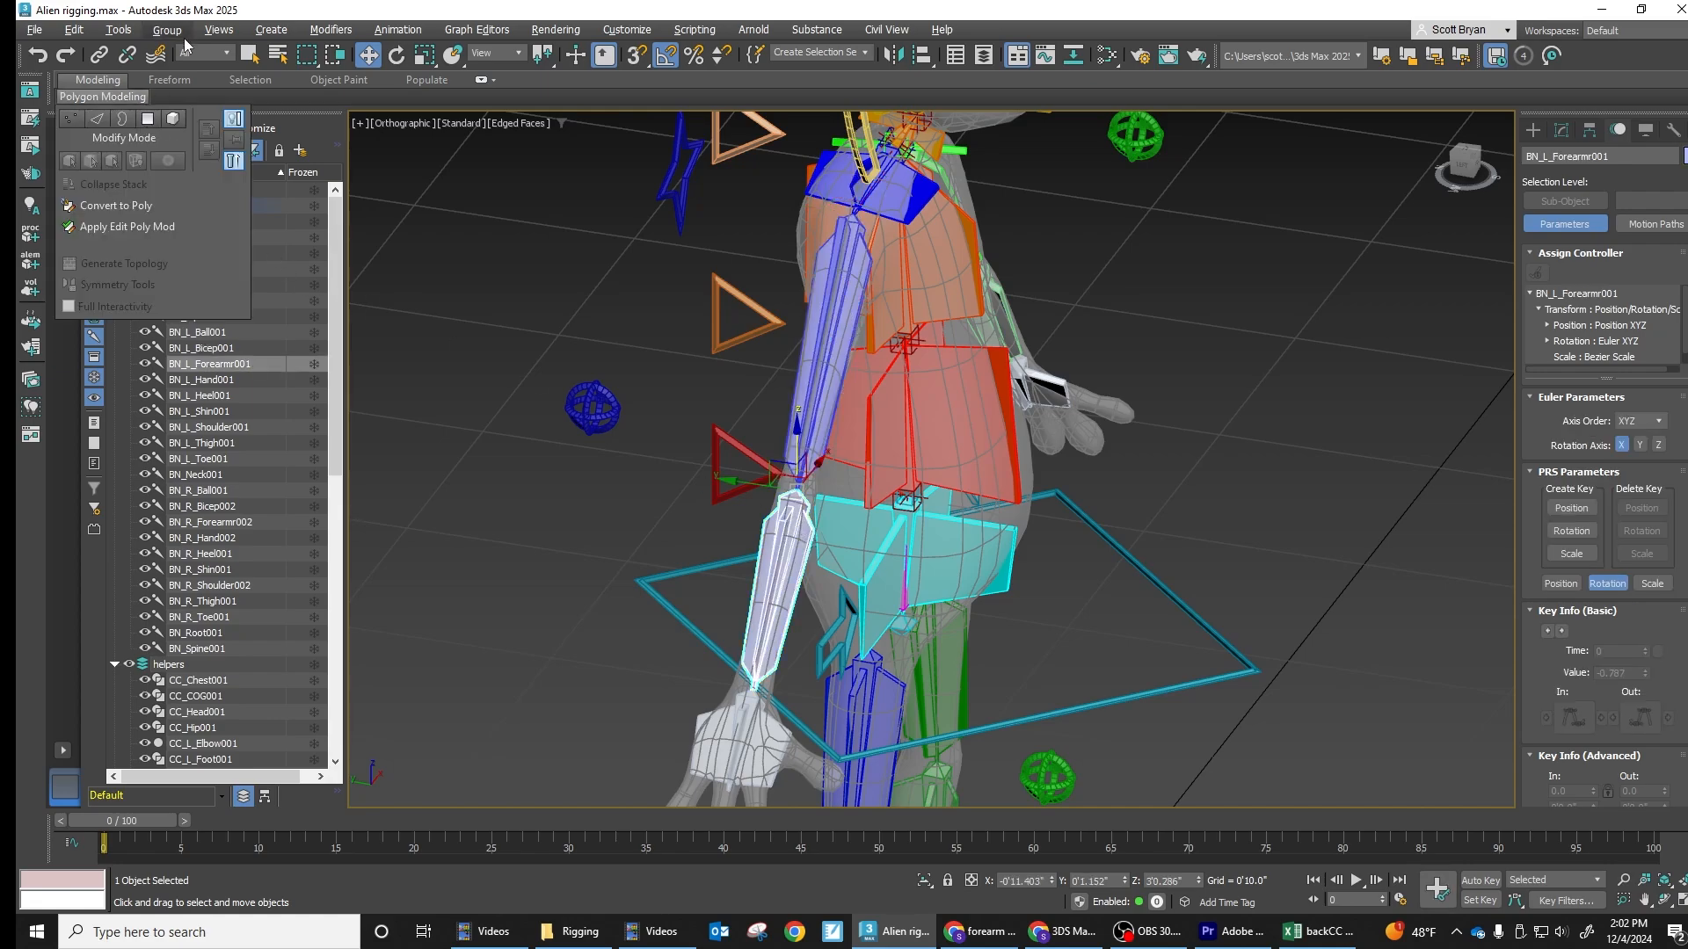
pyautogui.click(401, 30)
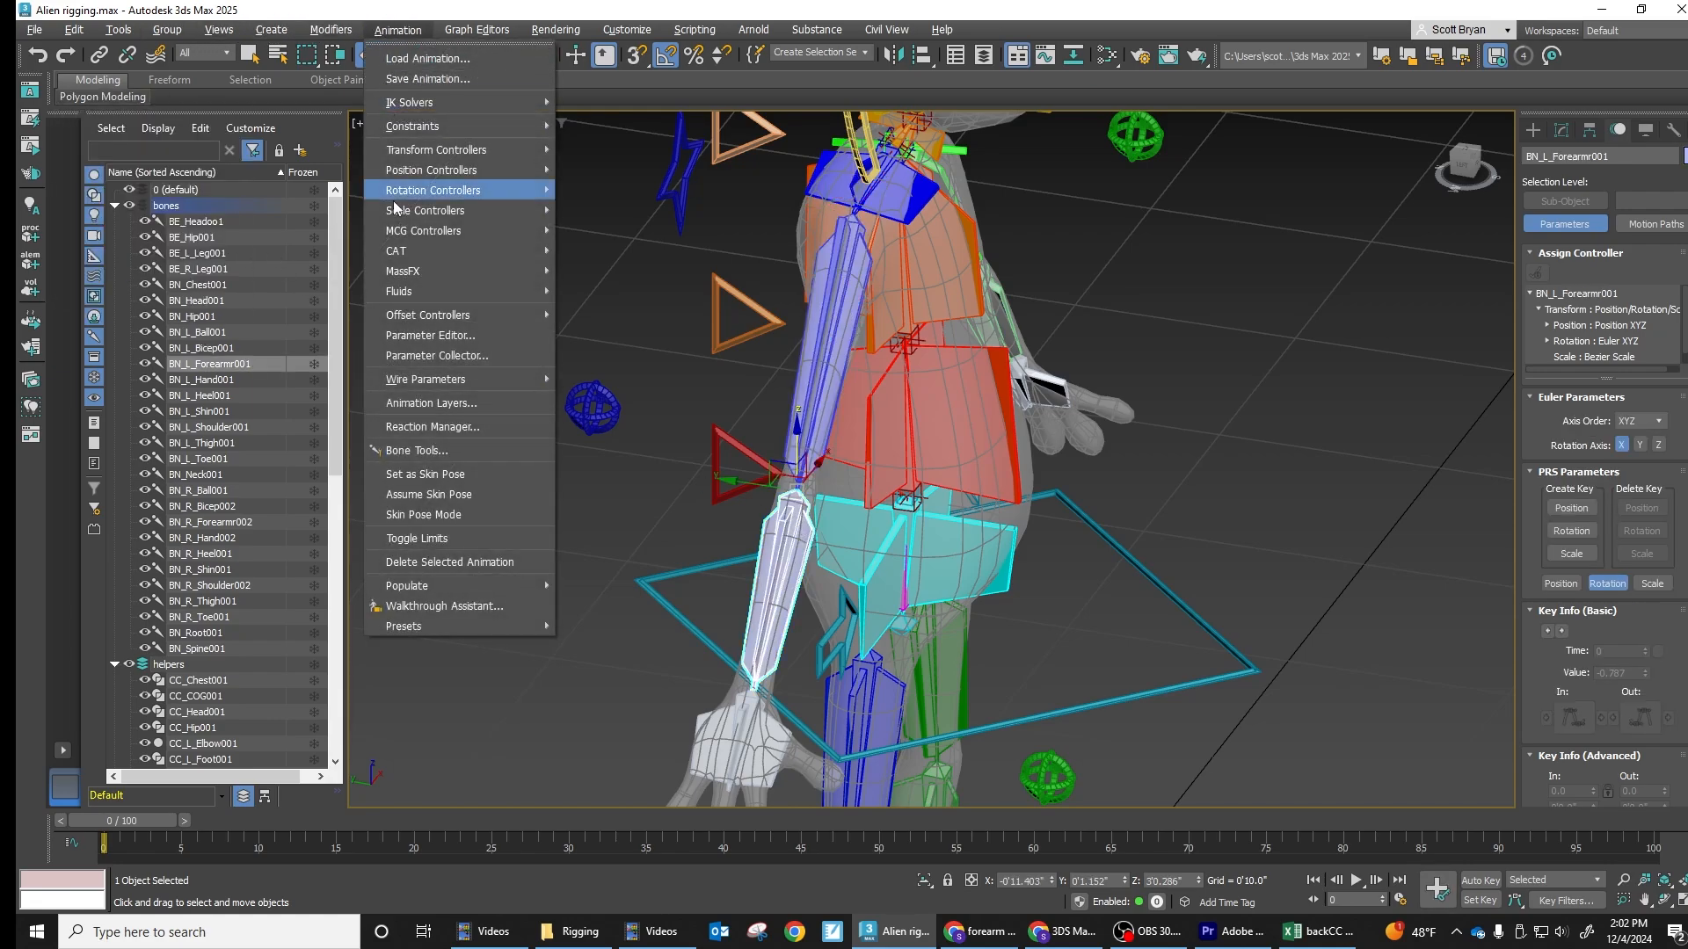
pyautogui.click(420, 449)
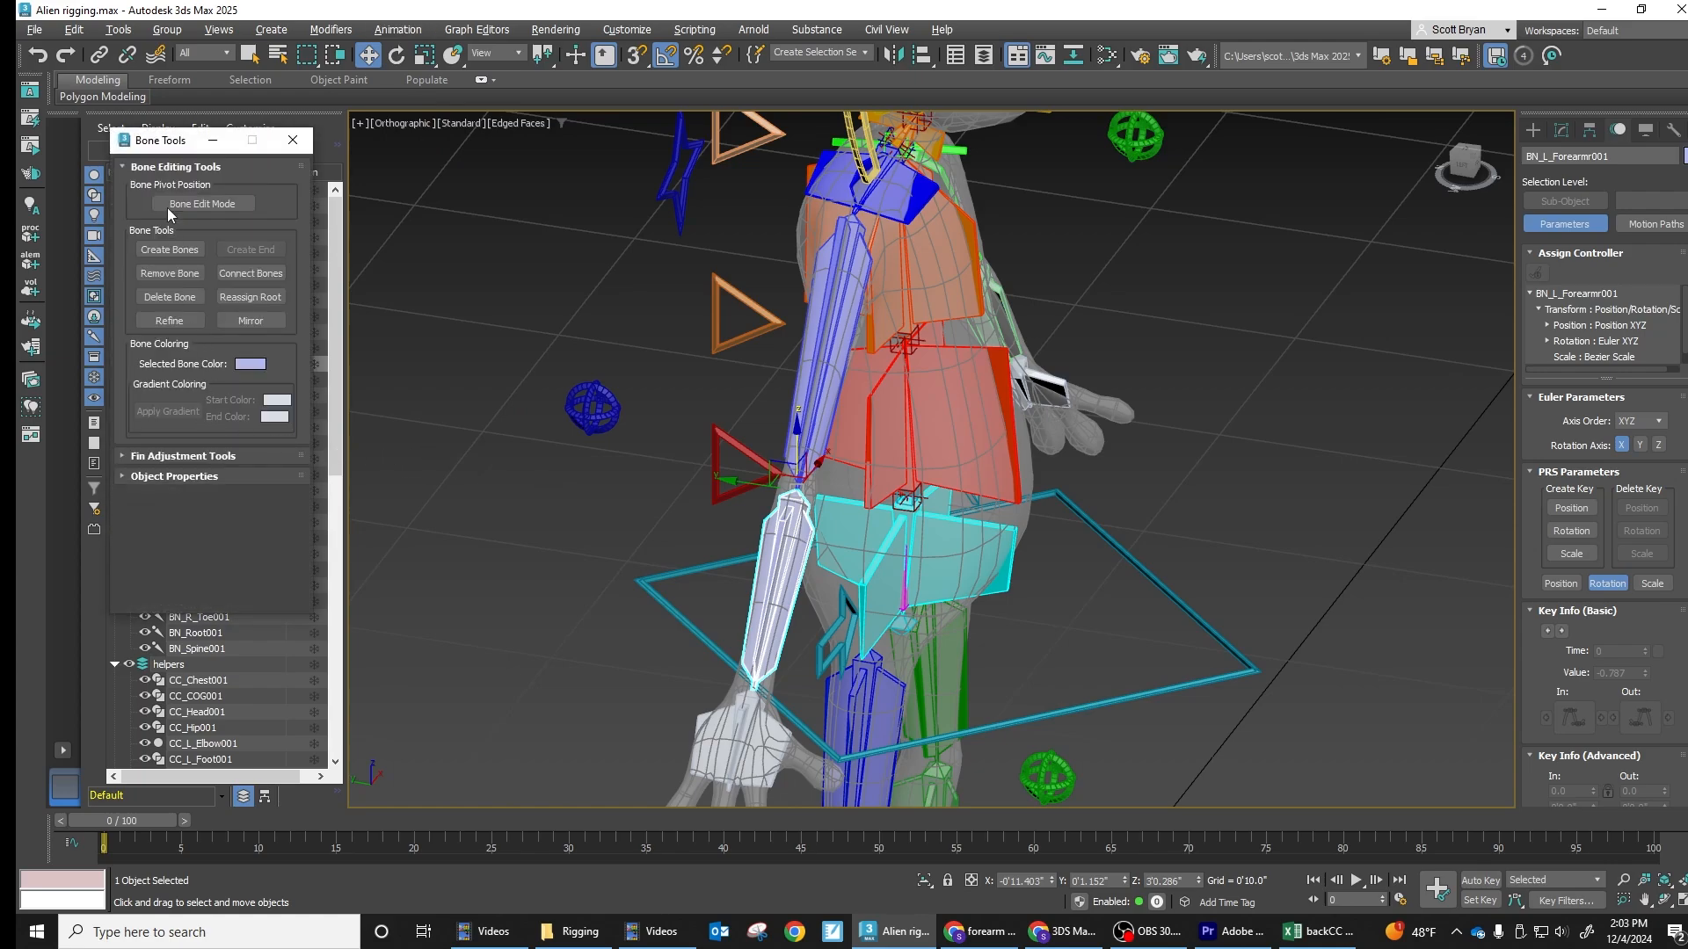
pyautogui.click(189, 205)
pyautogui.click(795, 518)
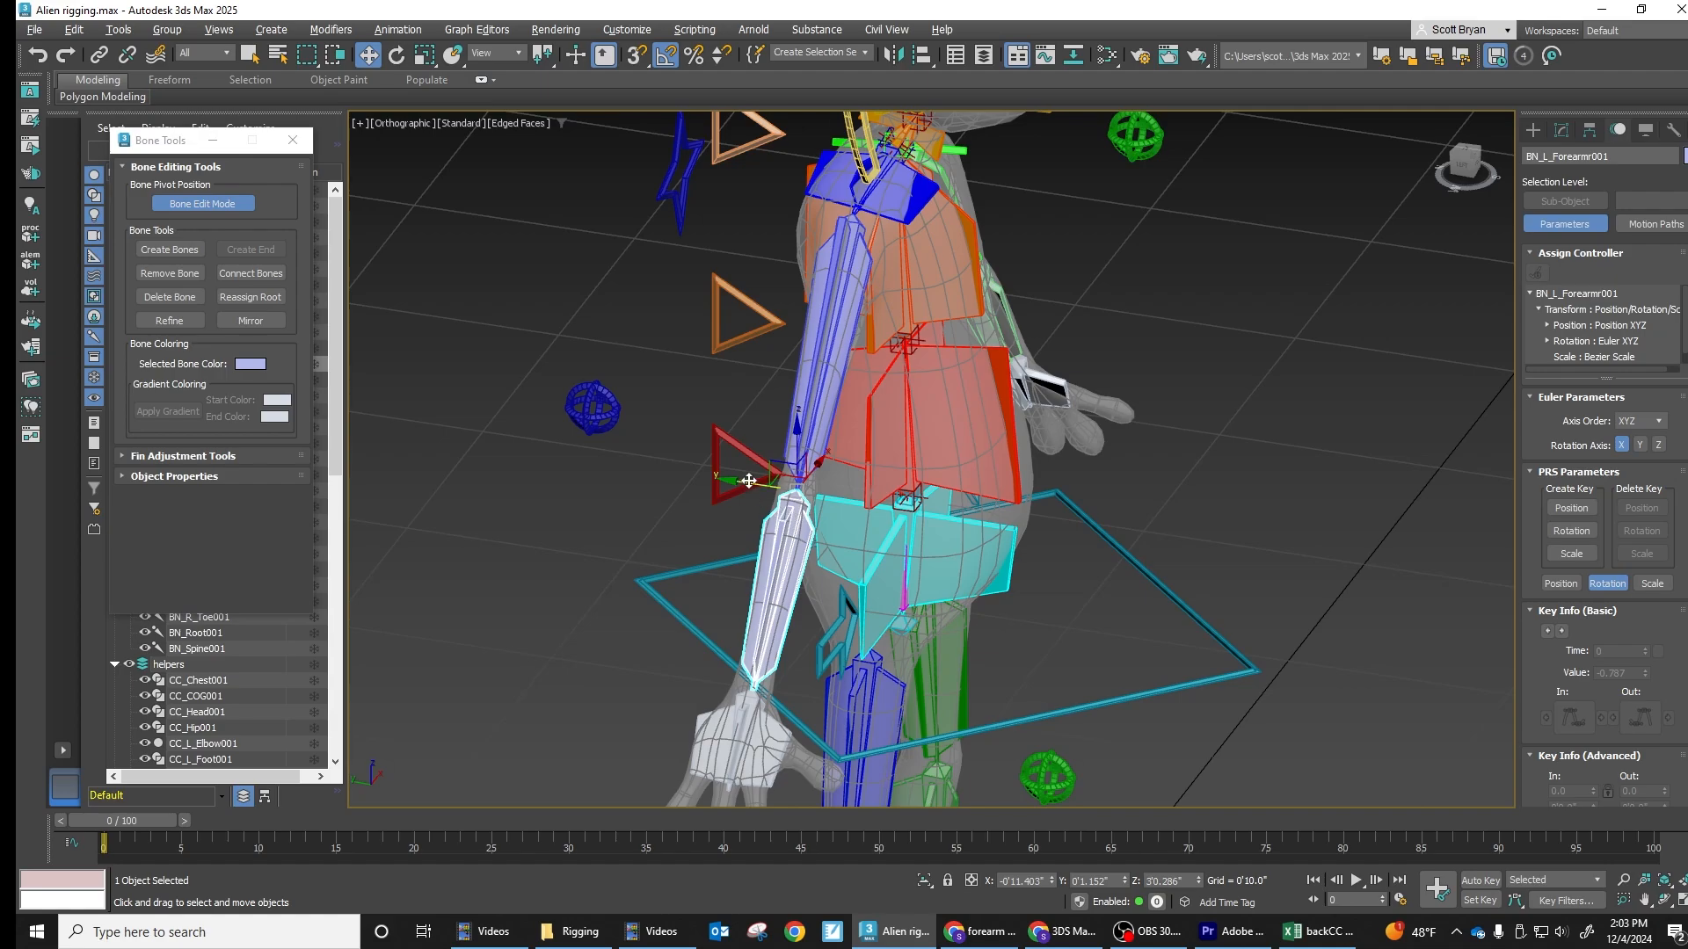
pyautogui.moveTo(746, 481); pyautogui.dragTo(746, 481)
pyautogui.keyDown('alt'); pyautogui.moveTo(896, 540); pyautogui.dragTo(932, 535, button='middle'); pyautogui.keyUp('alt')
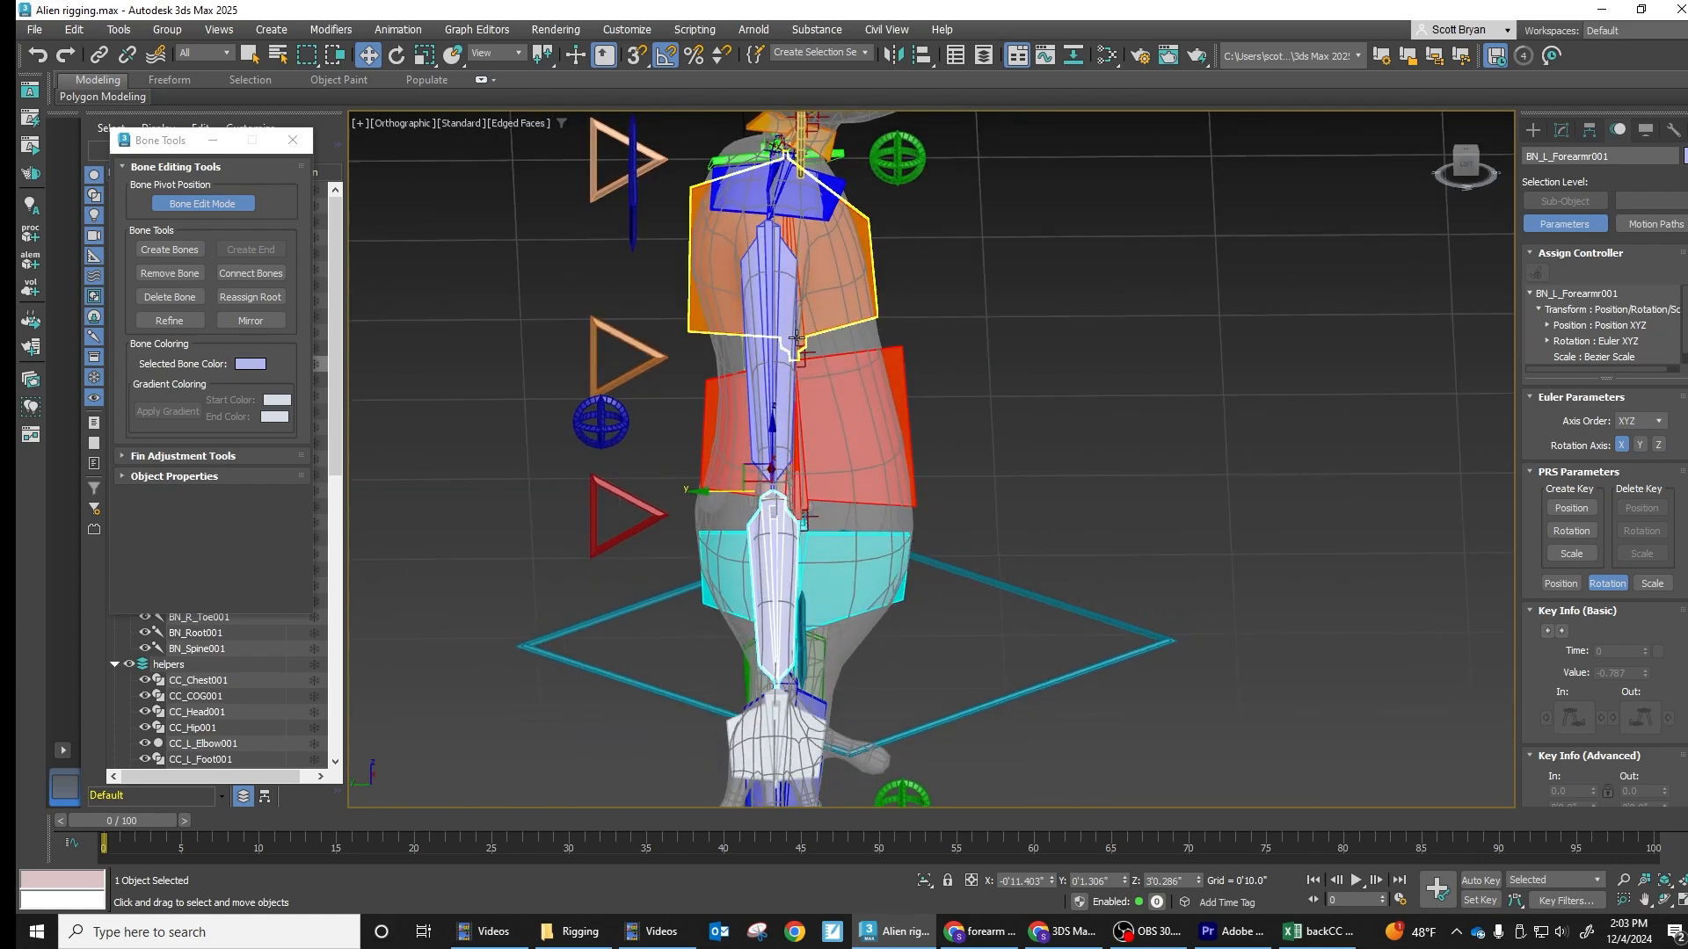
pyautogui.click(213, 202)
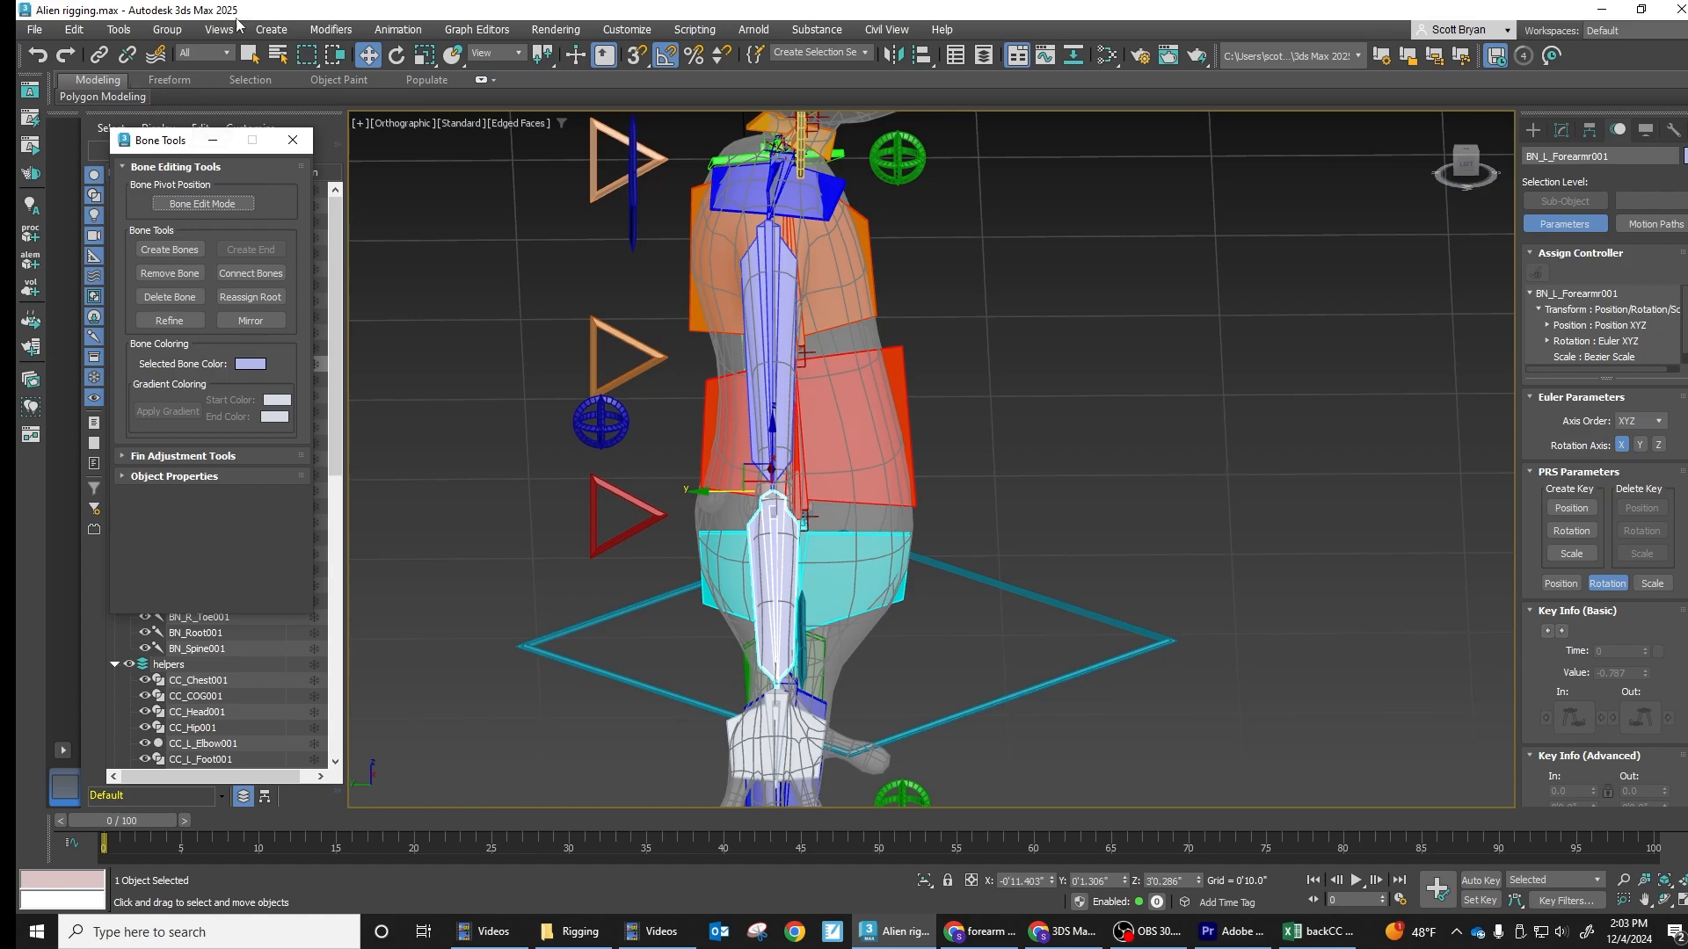
# Create an HI Solver IK chain from the bicep bone BN_L_Bicep001 to the hand bone BN_L_Hand001
pyautogui.click(397, 29)
pyautogui.moveTo(413, 98)
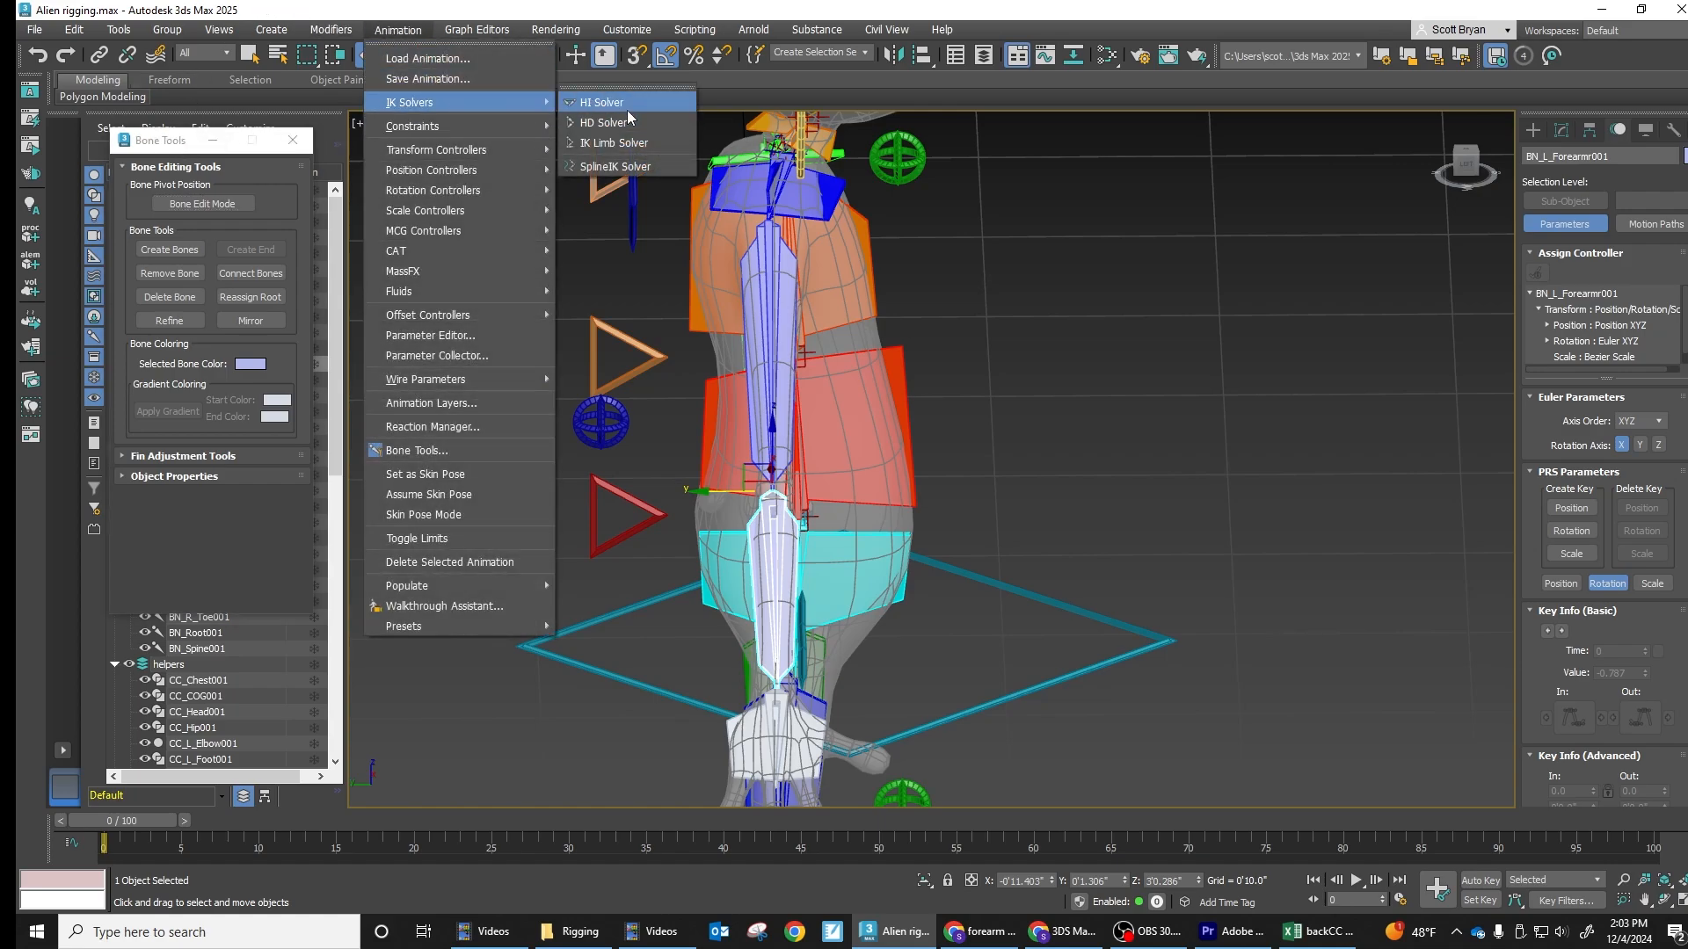
pyautogui.click(632, 98)
pyautogui.click(763, 260)
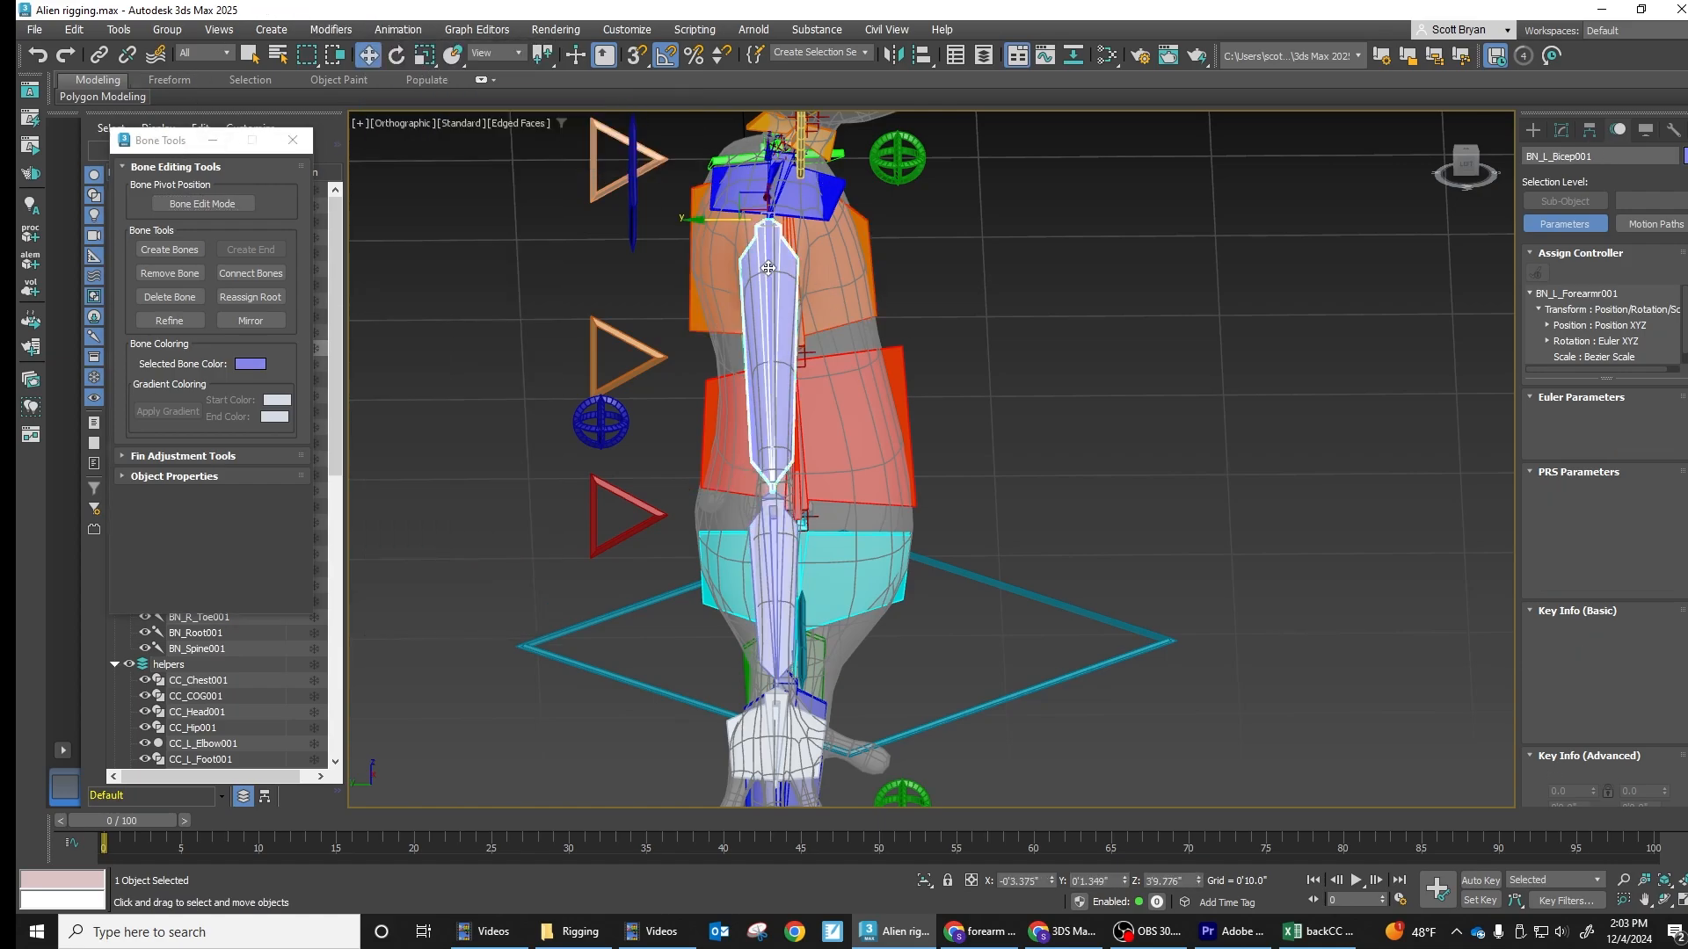
pyautogui.click(397, 29)
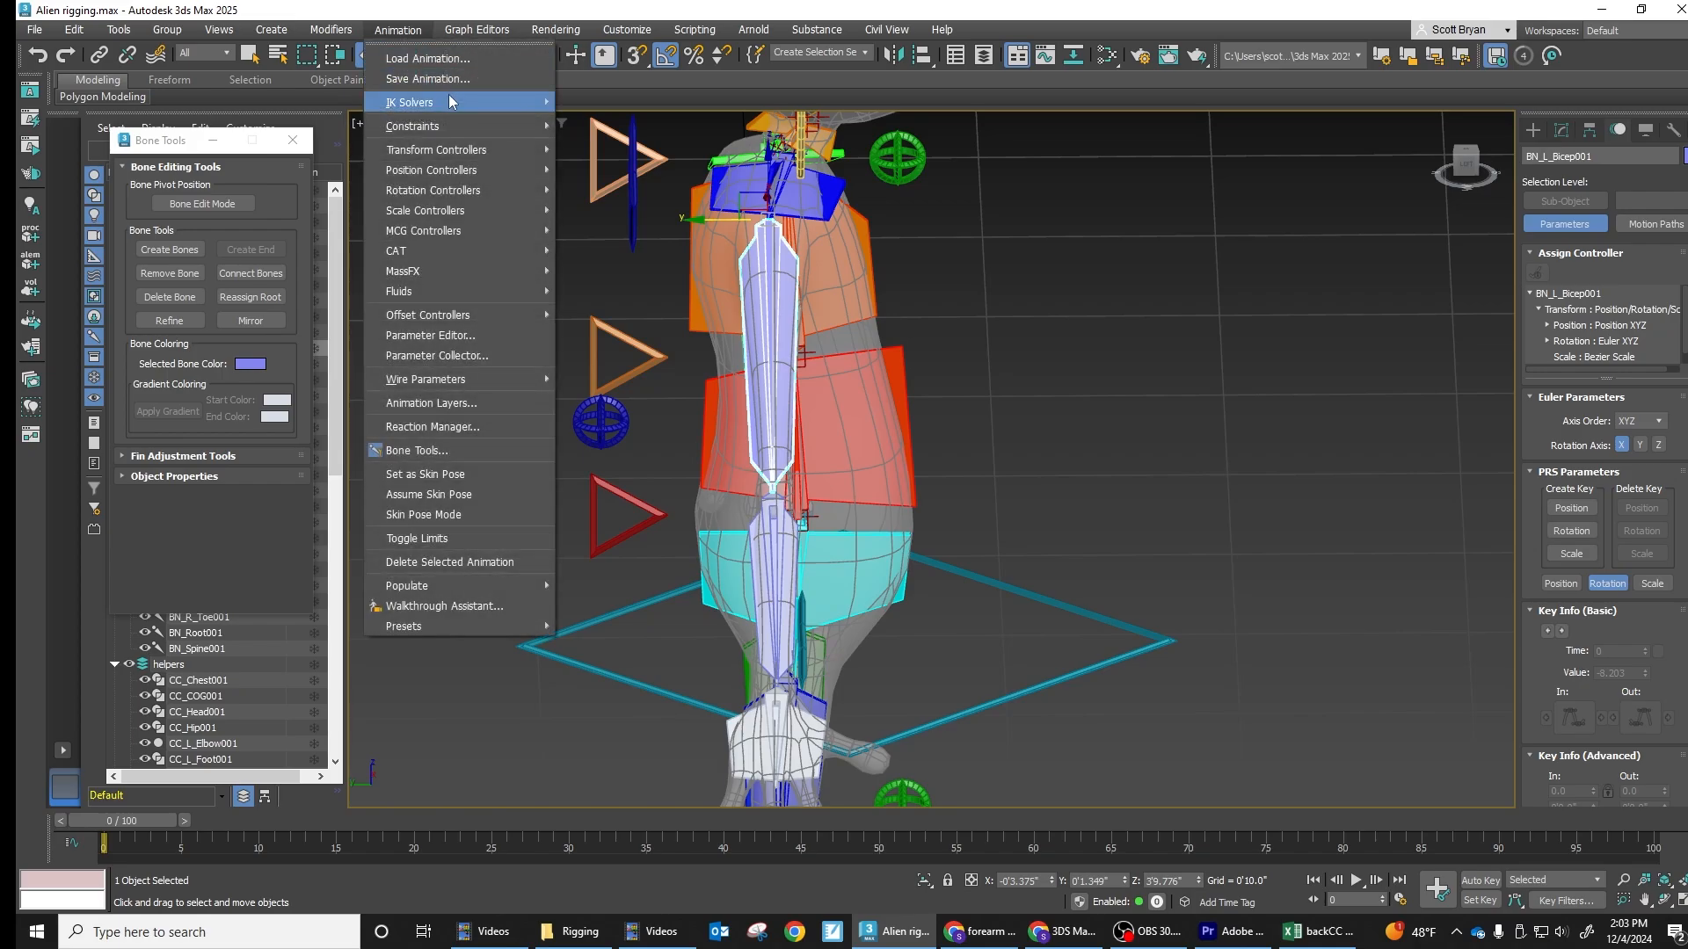
pyautogui.moveTo(446, 103)
pyautogui.click(603, 102)
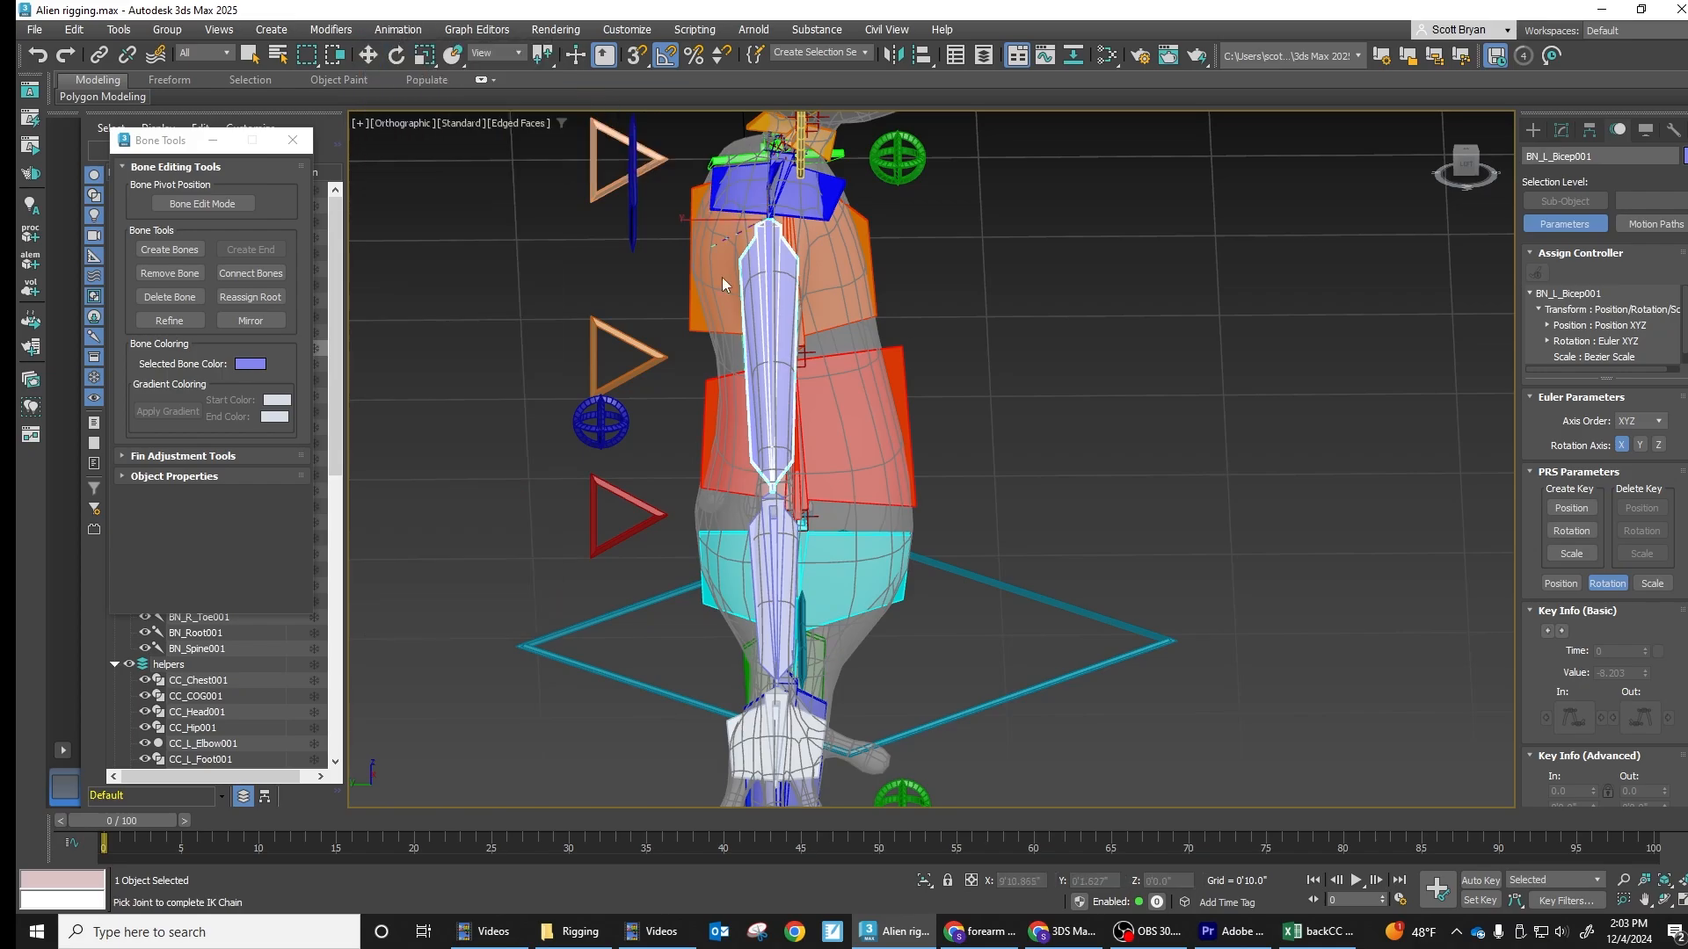
pyautogui.click(777, 728)
# Try raising the left wrist's IK goal and shifting it along X toward the body, undoing each test move
pyautogui.keyDown('alt'); pyautogui.moveTo(948, 629); pyautogui.dragTo(774, 618, button='middle'); pyautogui.keyUp('alt')
pyautogui.moveTo(777, 617); pyautogui.dragTo(777, 529)
pyautogui.moveTo(777, 529)
pyautogui.keyDown('alt'); pyautogui.mouseDown(button='middle')
pyautogui.moveTo(1000, 564)
pyautogui.moveTo(940, 533)
pyautogui.moveTo(804, 513)
pyautogui.mouseUp(button='middle'); pyautogui.keyUp('alt')
pyautogui.hotkey('ctrl', 'z')
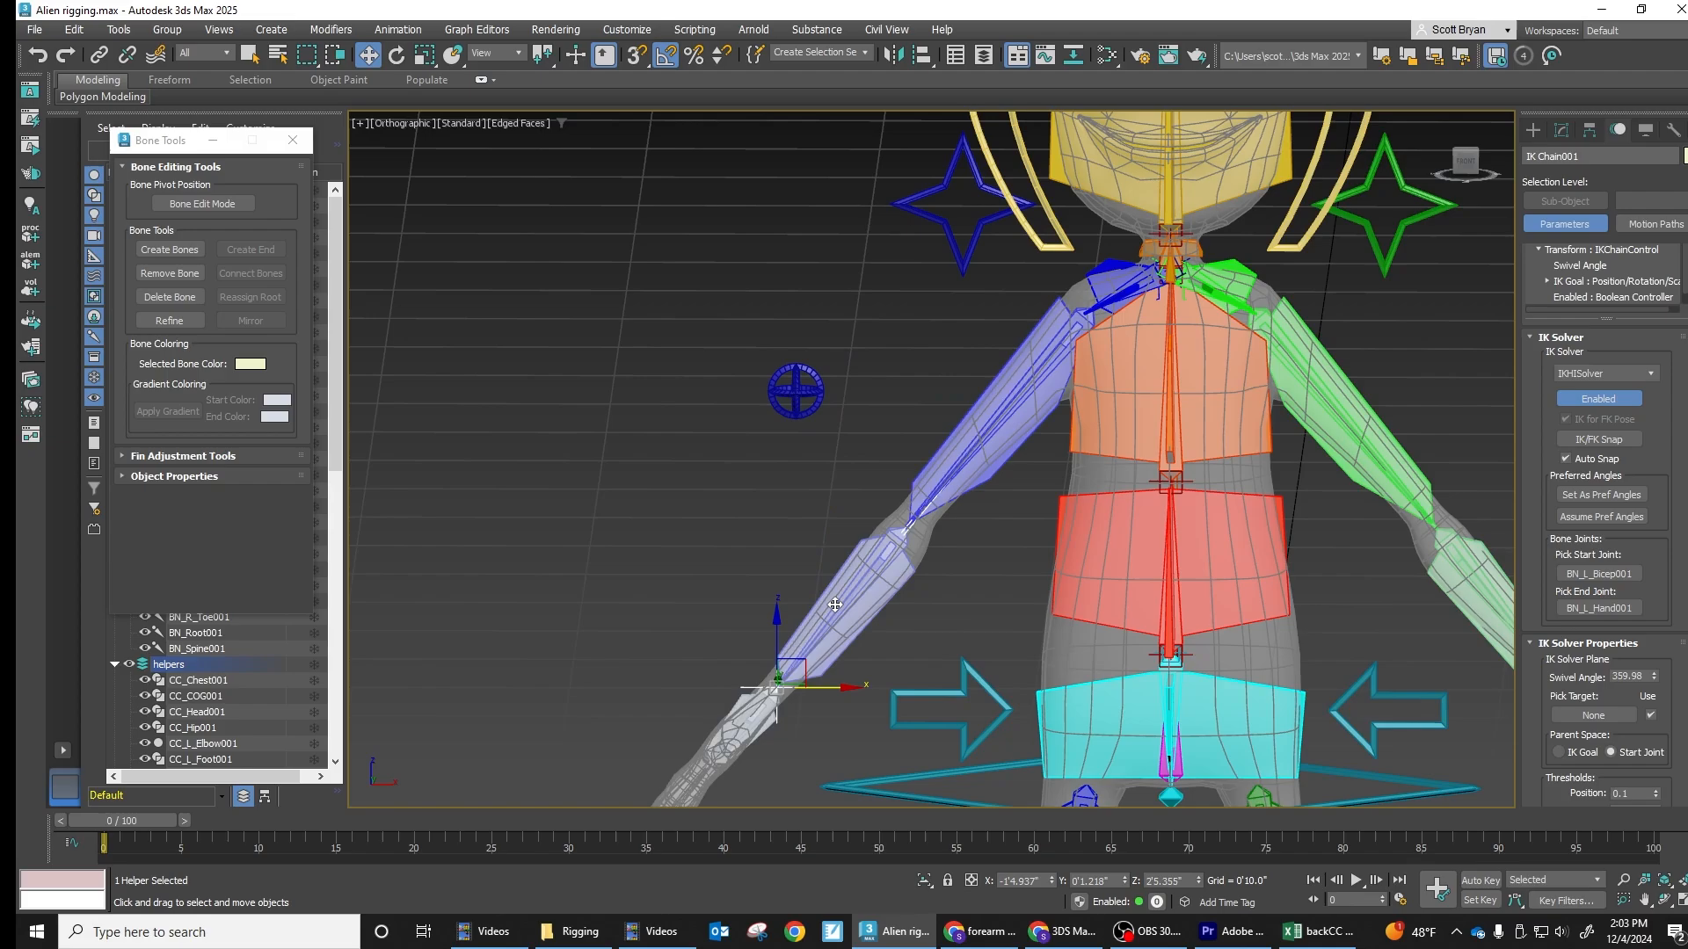
pyautogui.keyDown('alt'); pyautogui.moveTo(818, 606); pyautogui.dragTo(836, 684, button='middle'); pyautogui.keyUp('alt')
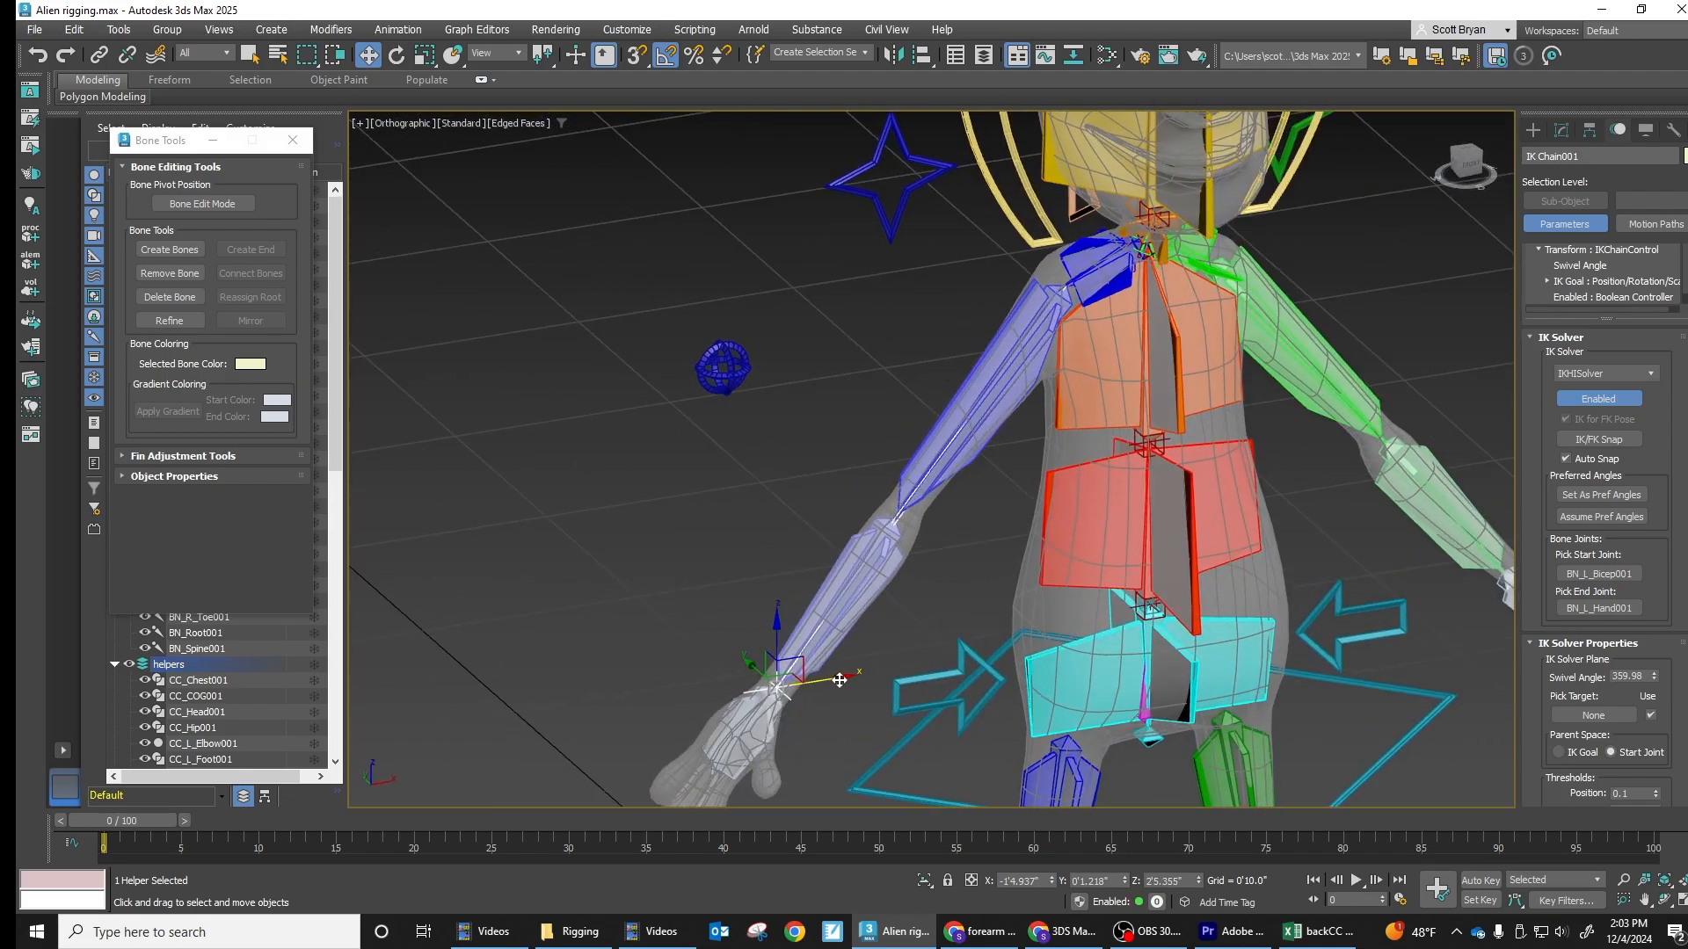
pyautogui.moveTo(839, 680); pyautogui.dragTo(951, 682)
pyautogui.keyDown('alt'); pyautogui.moveTo(932, 650); pyautogui.dragTo(857, 594, button='middle'); pyautogui.keyUp('alt')
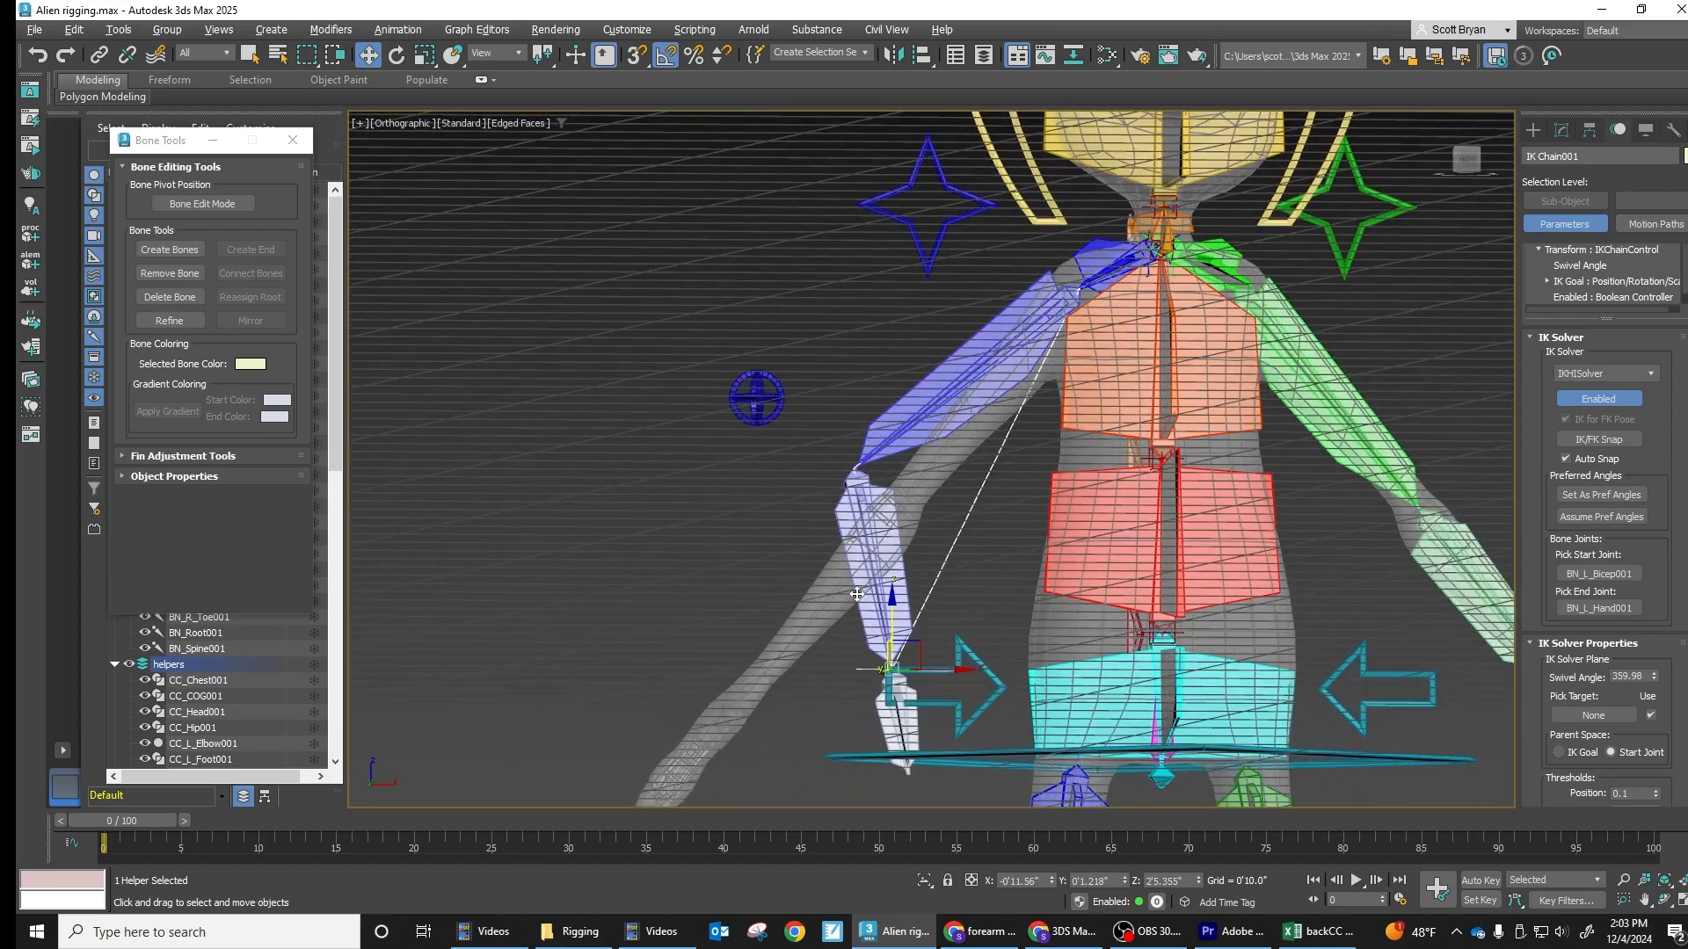
pyautogui.hotkey('ctrl', 'z')
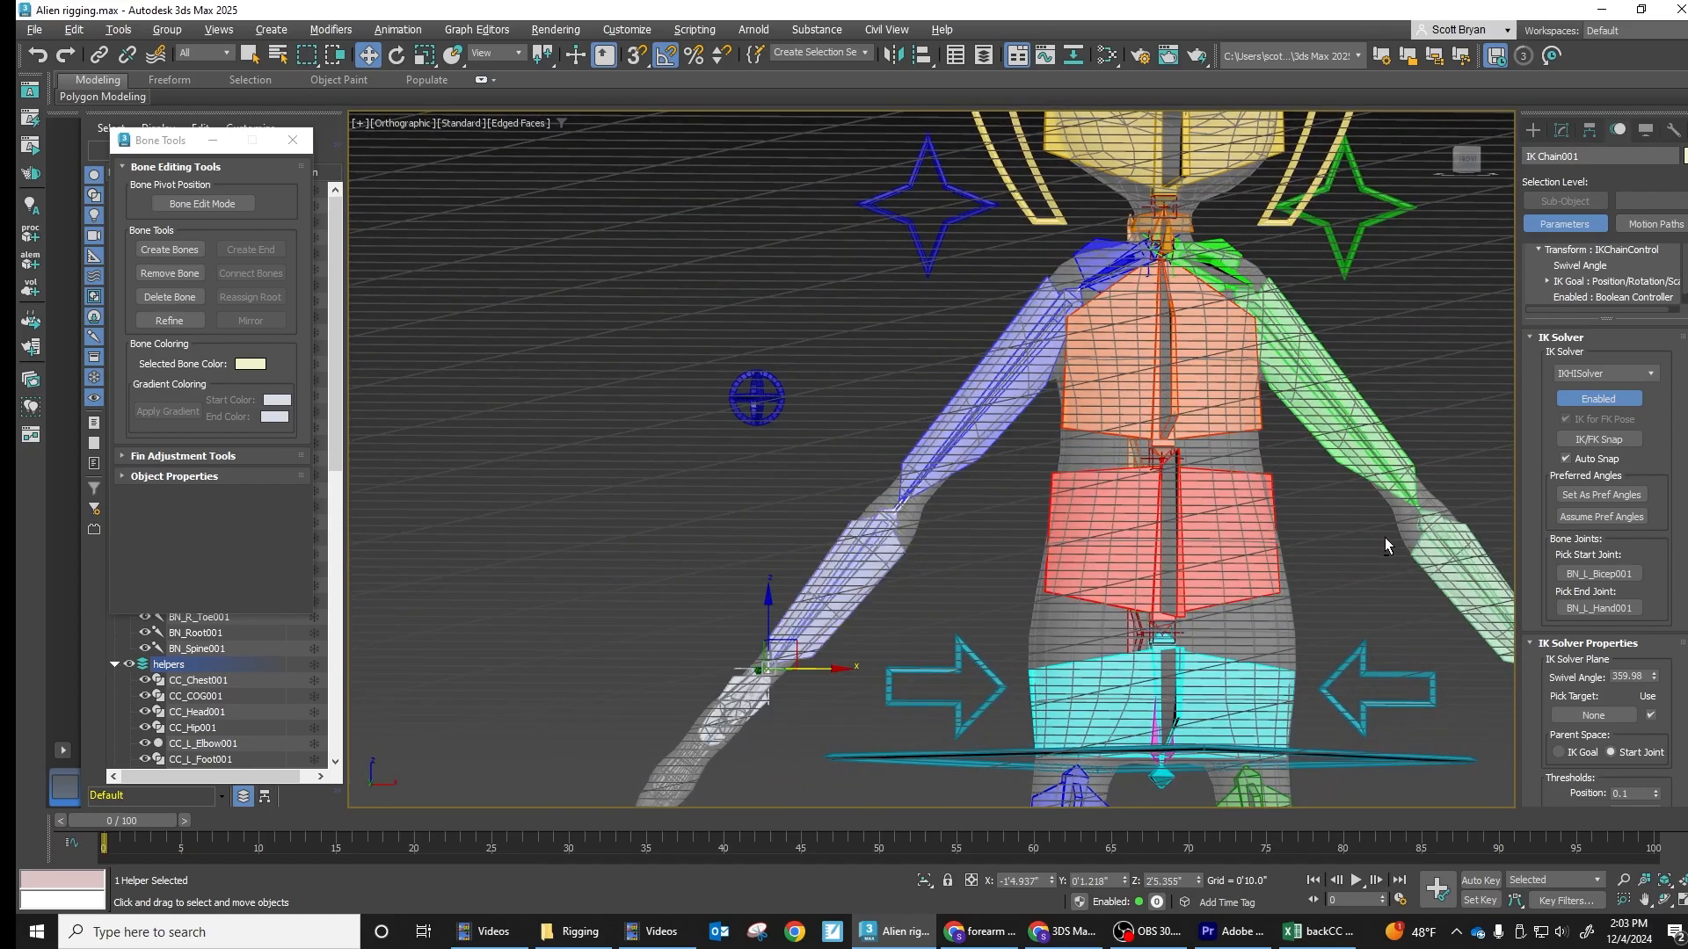
# Nudge the right forearm bone BN_R_Forearmr002 along Y to about 0'1.384" in Bone Edit Mode, and close Bone Tools
pyautogui.keyDown('alt'); pyautogui.moveTo(1386, 545); pyautogui.dragTo(839, 359, button='middle'); pyautogui.keyUp('alt')
pyautogui.click(784, 437)
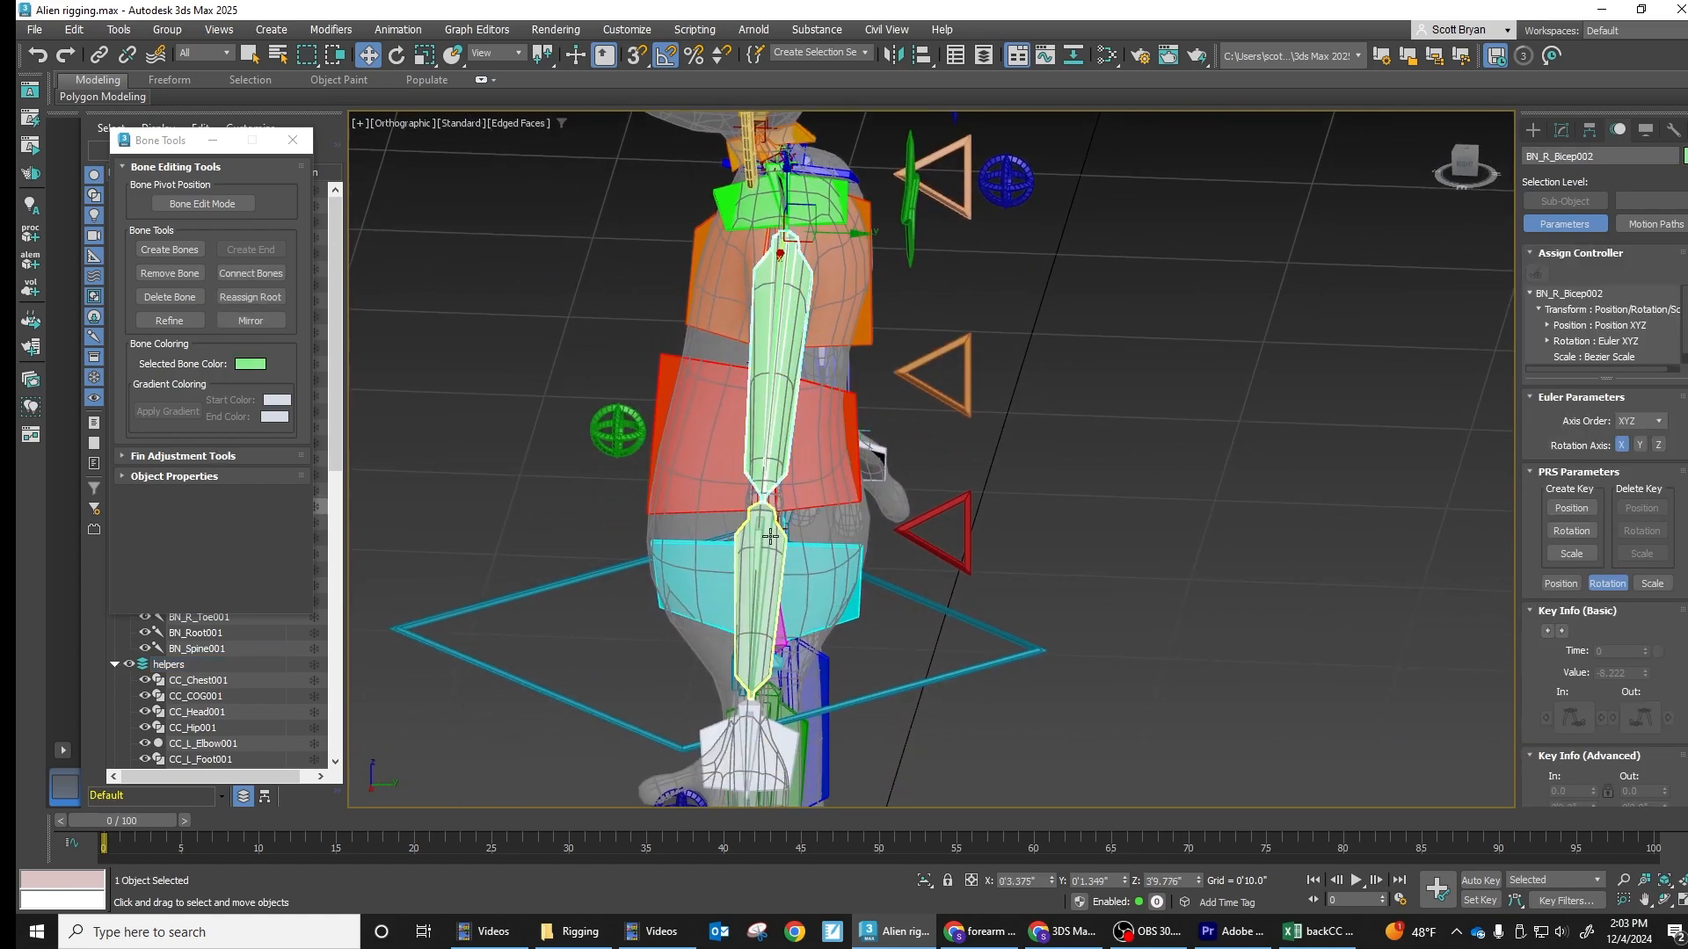
pyautogui.moveTo(776, 503); pyautogui.dragTo(844, 501, button='middle')
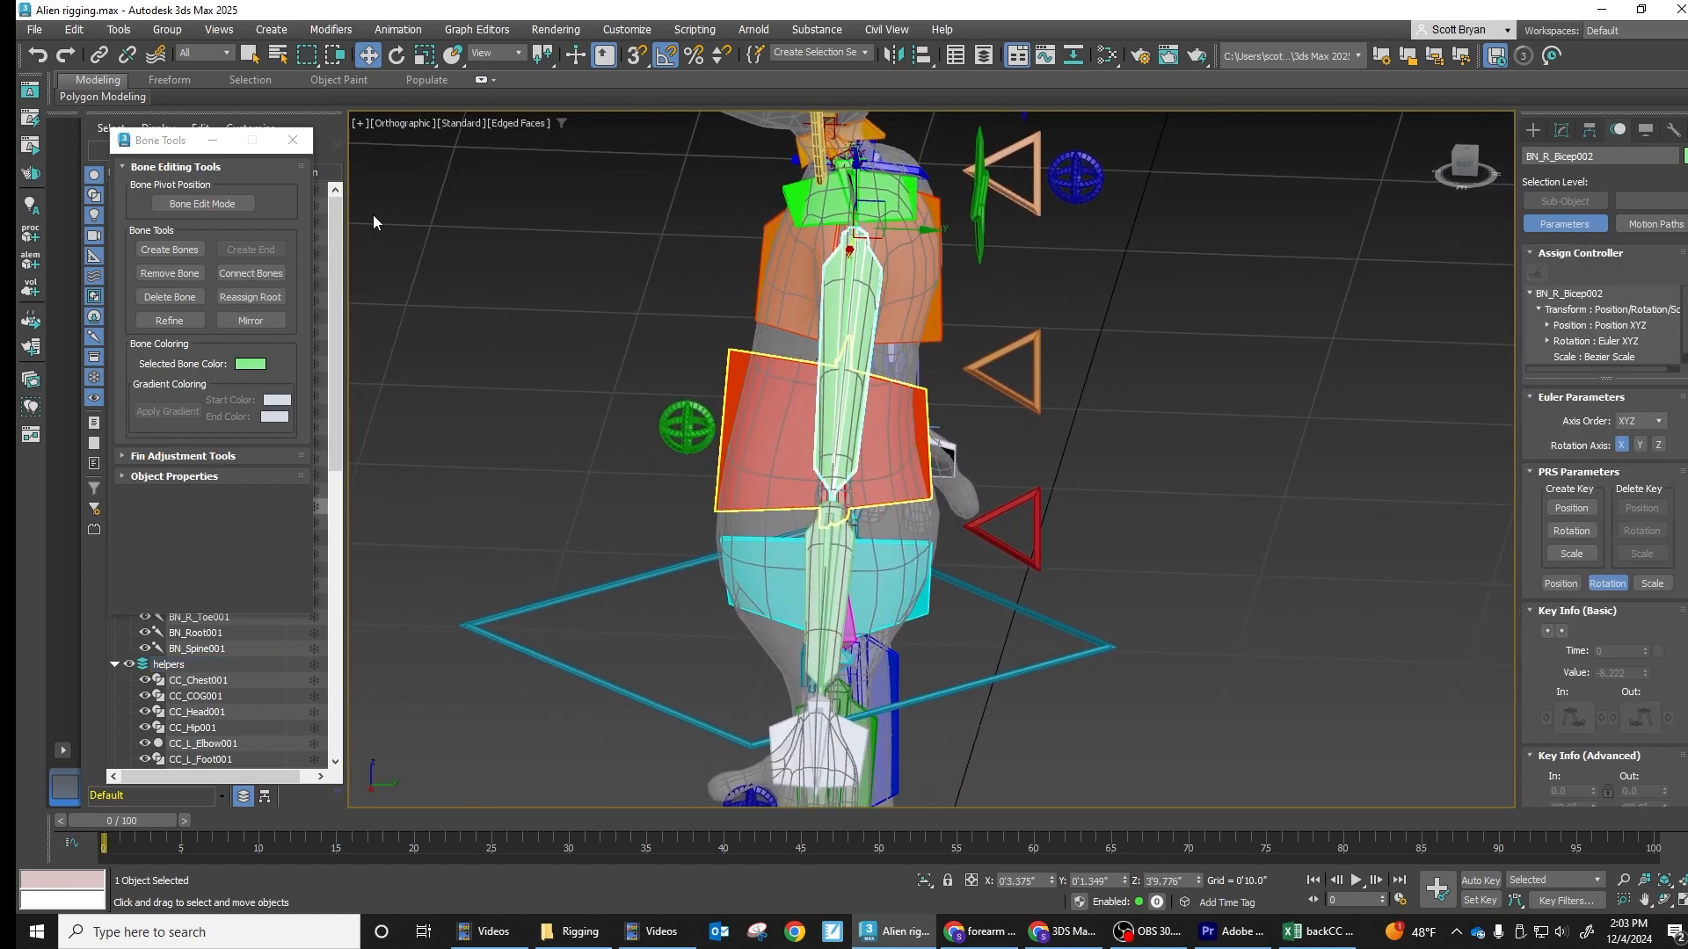
pyautogui.click(203, 203)
pyautogui.click(835, 538)
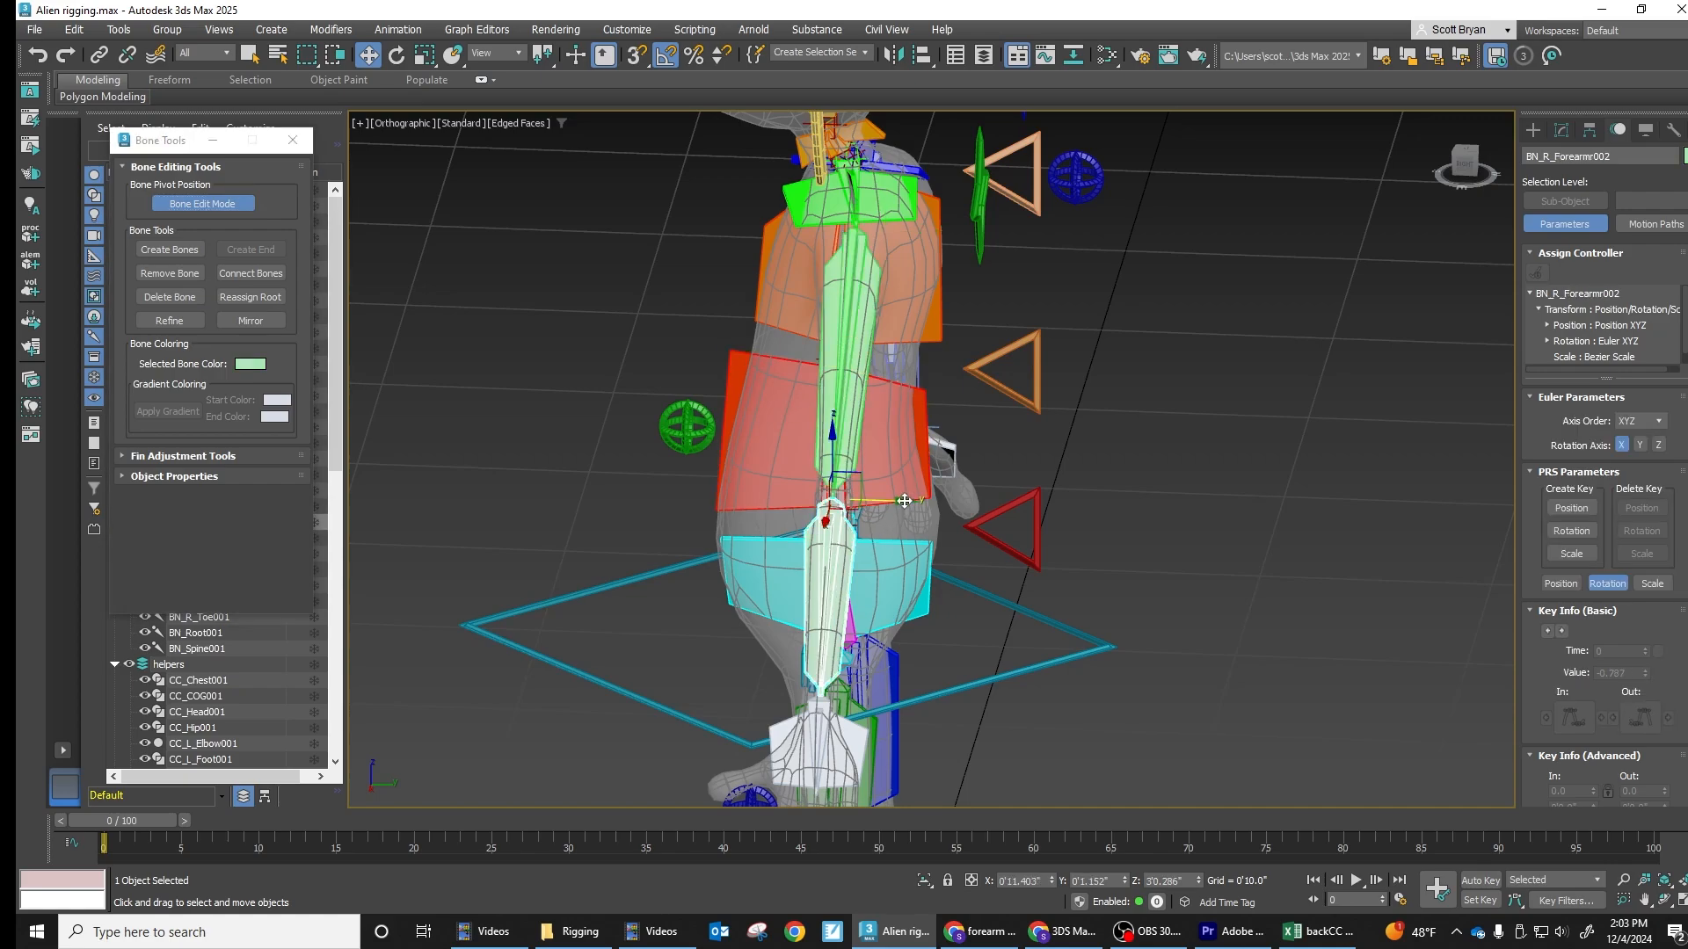
pyautogui.moveTo(906, 501); pyautogui.dragTo(909, 501)
pyautogui.moveTo(684, 485); pyautogui.dragTo(695, 491, button='middle')
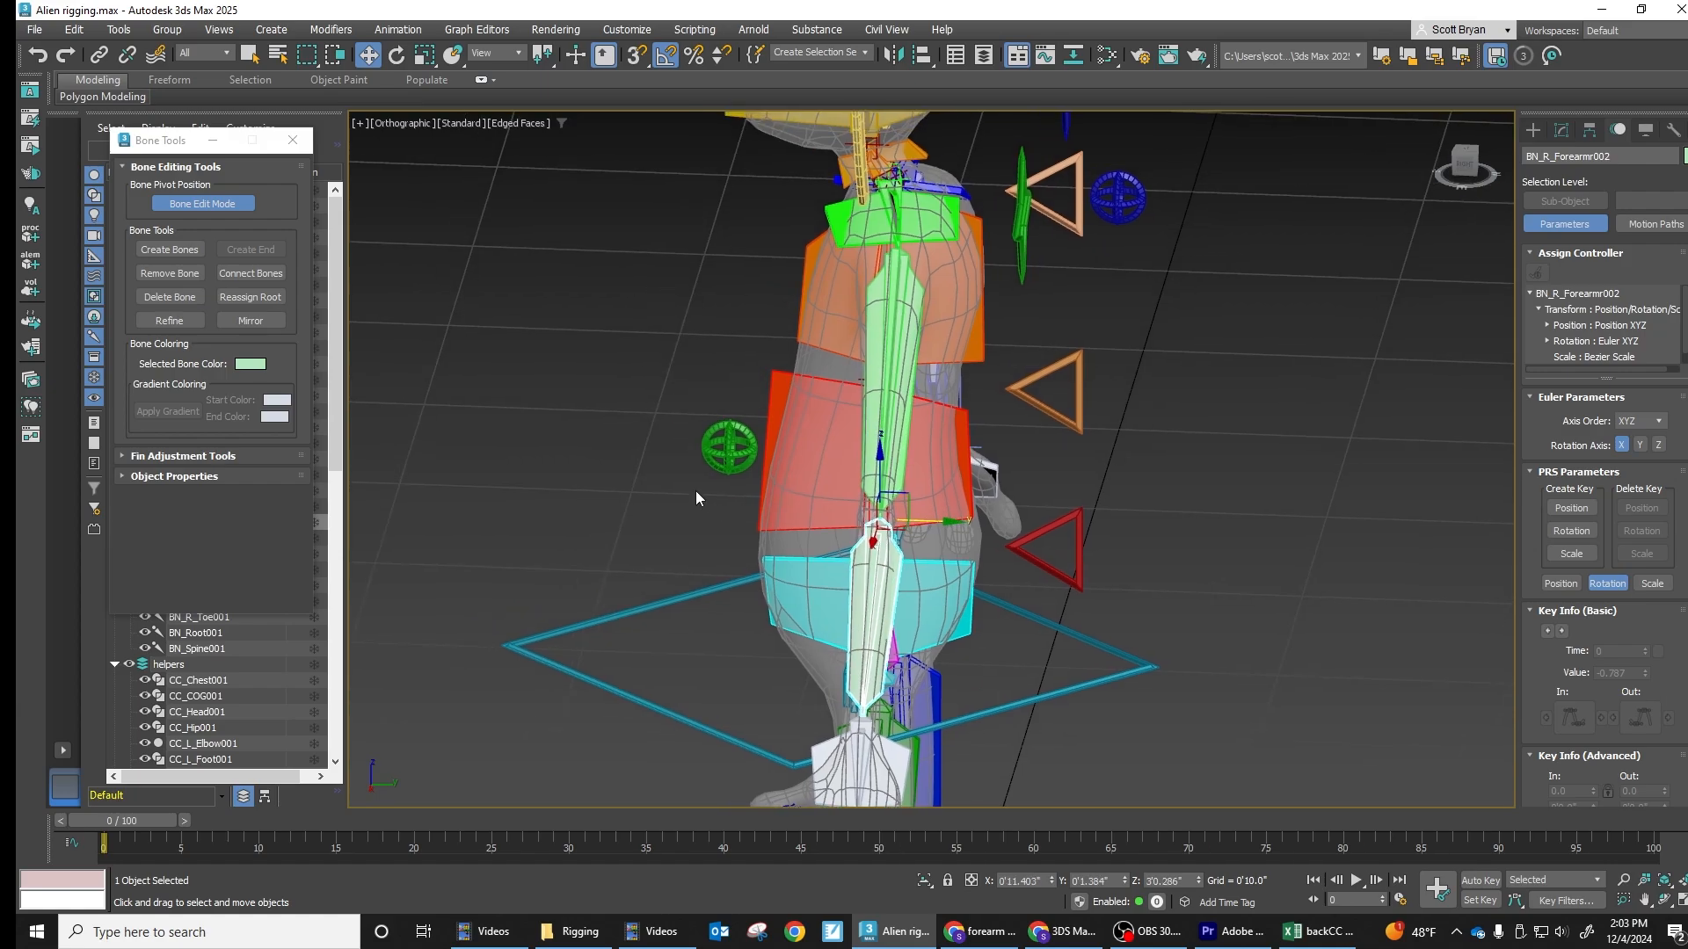
pyautogui.click(203, 204)
pyautogui.click(291, 143)
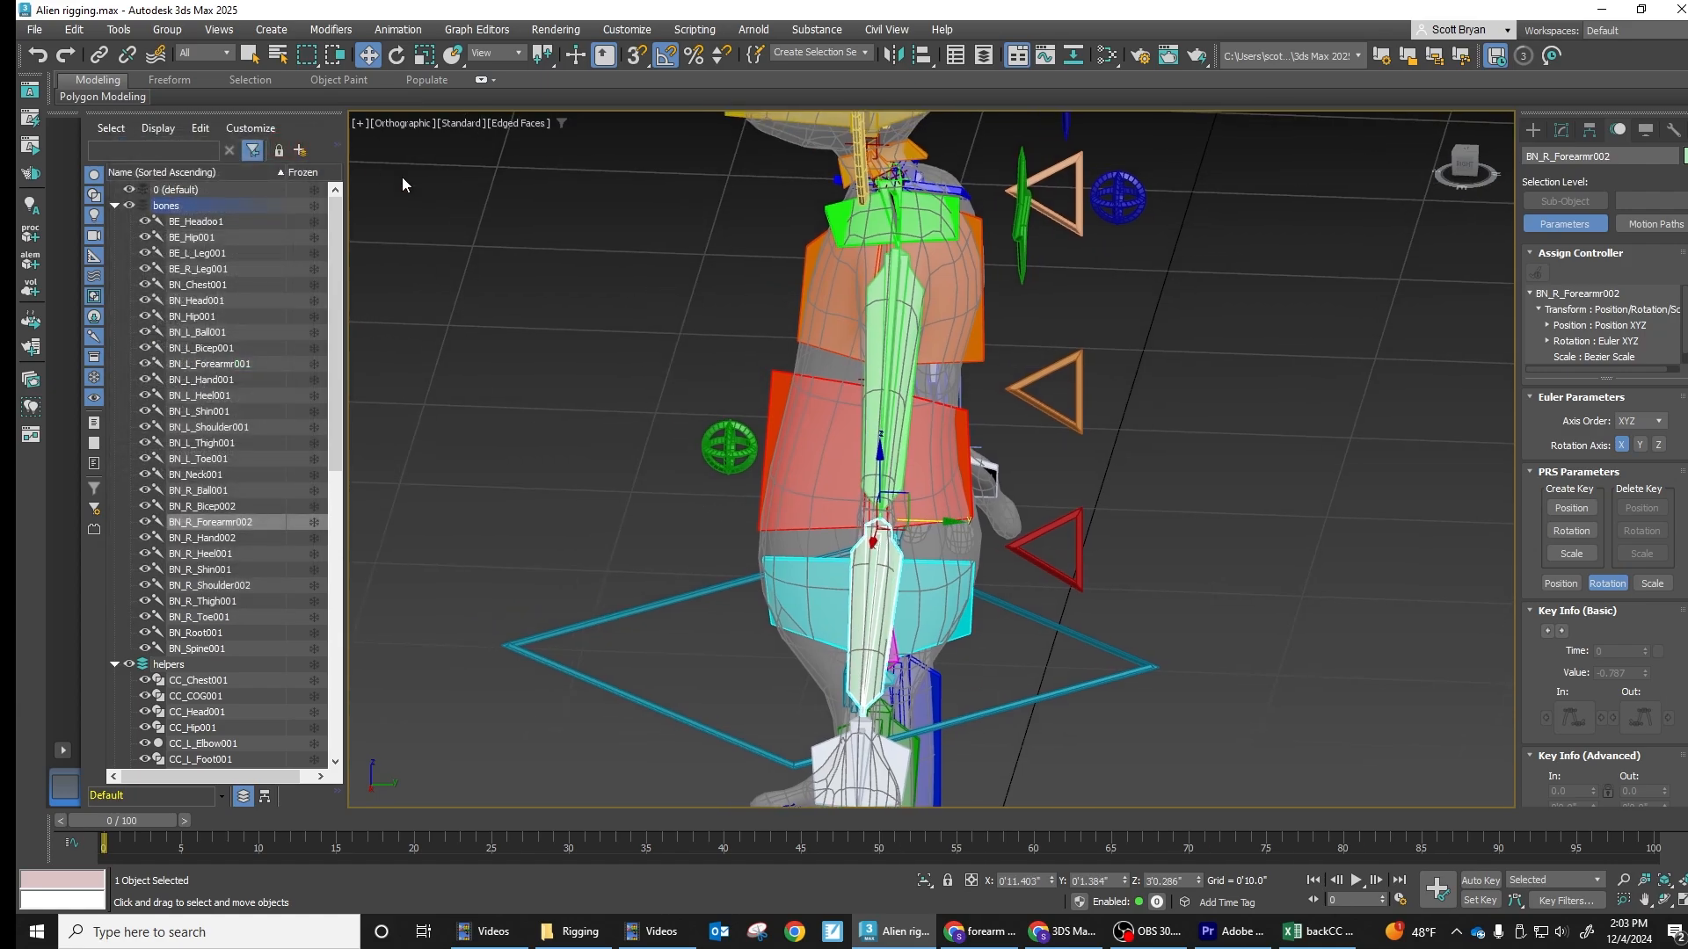
# Create an HI Solver IK chain from the bicep bone BN_R_Bicep002 to the hand bone BN_R_Hand002
pyautogui.click(897, 308)
pyautogui.keyDown('alt'); pyautogui.moveTo(890, 327); pyautogui.dragTo(842, 442, button='middle'); pyautogui.keyUp('alt')
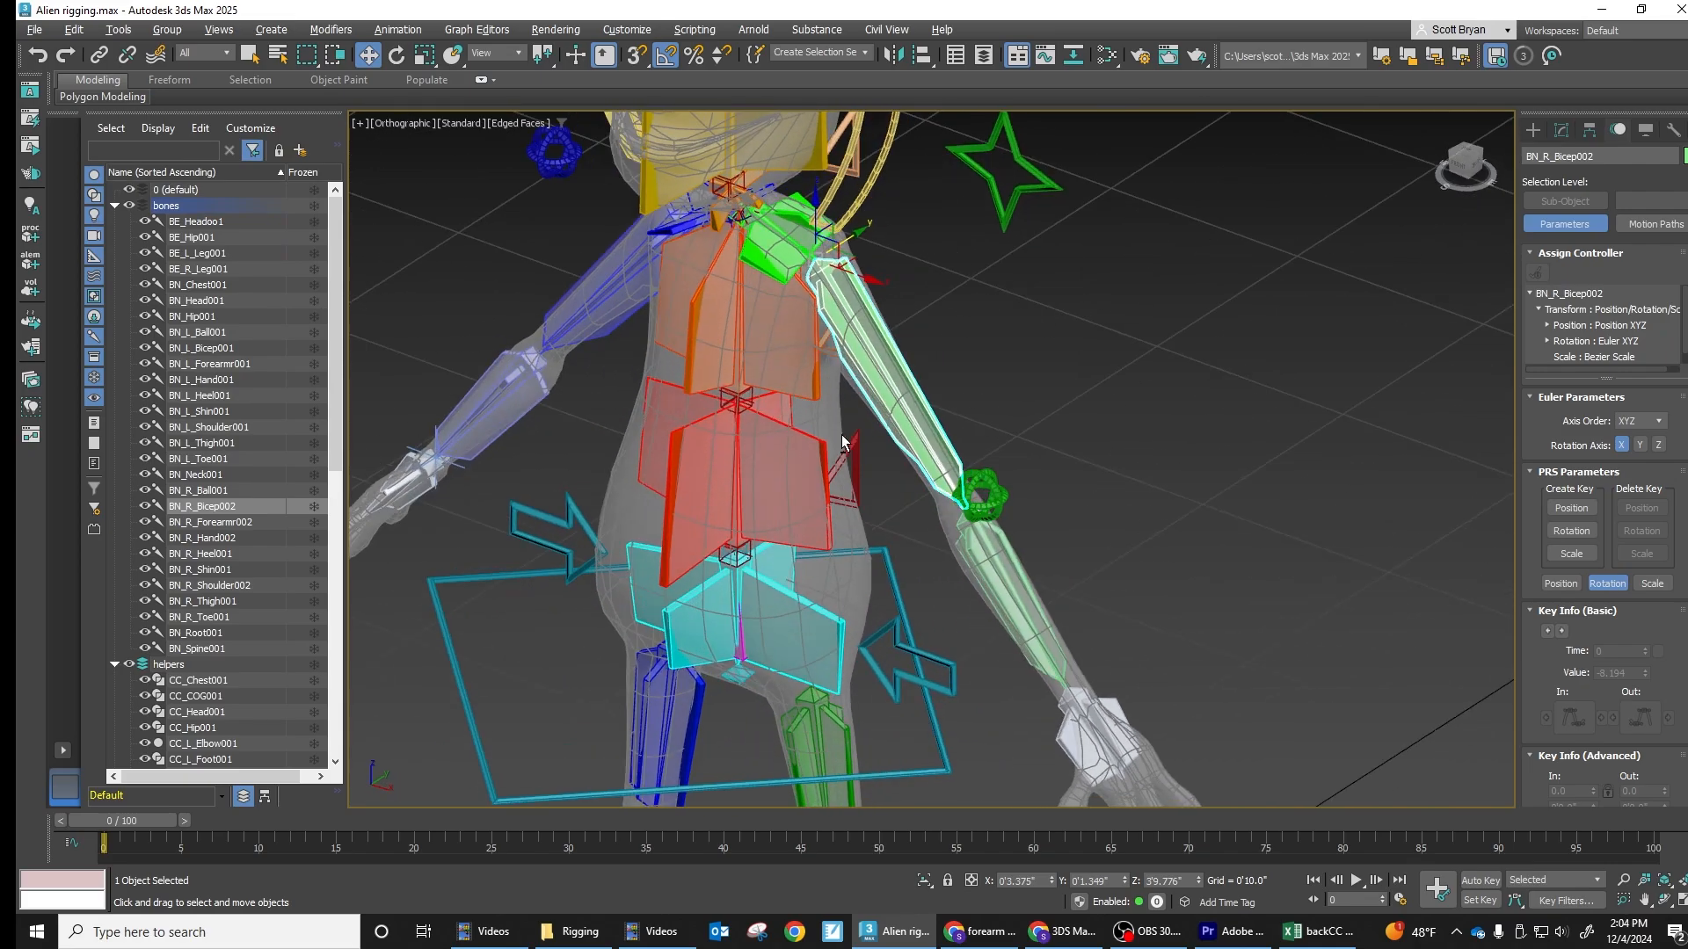
pyautogui.click(319, 30)
pyautogui.moveTo(492, 102)
pyautogui.click(615, 105)
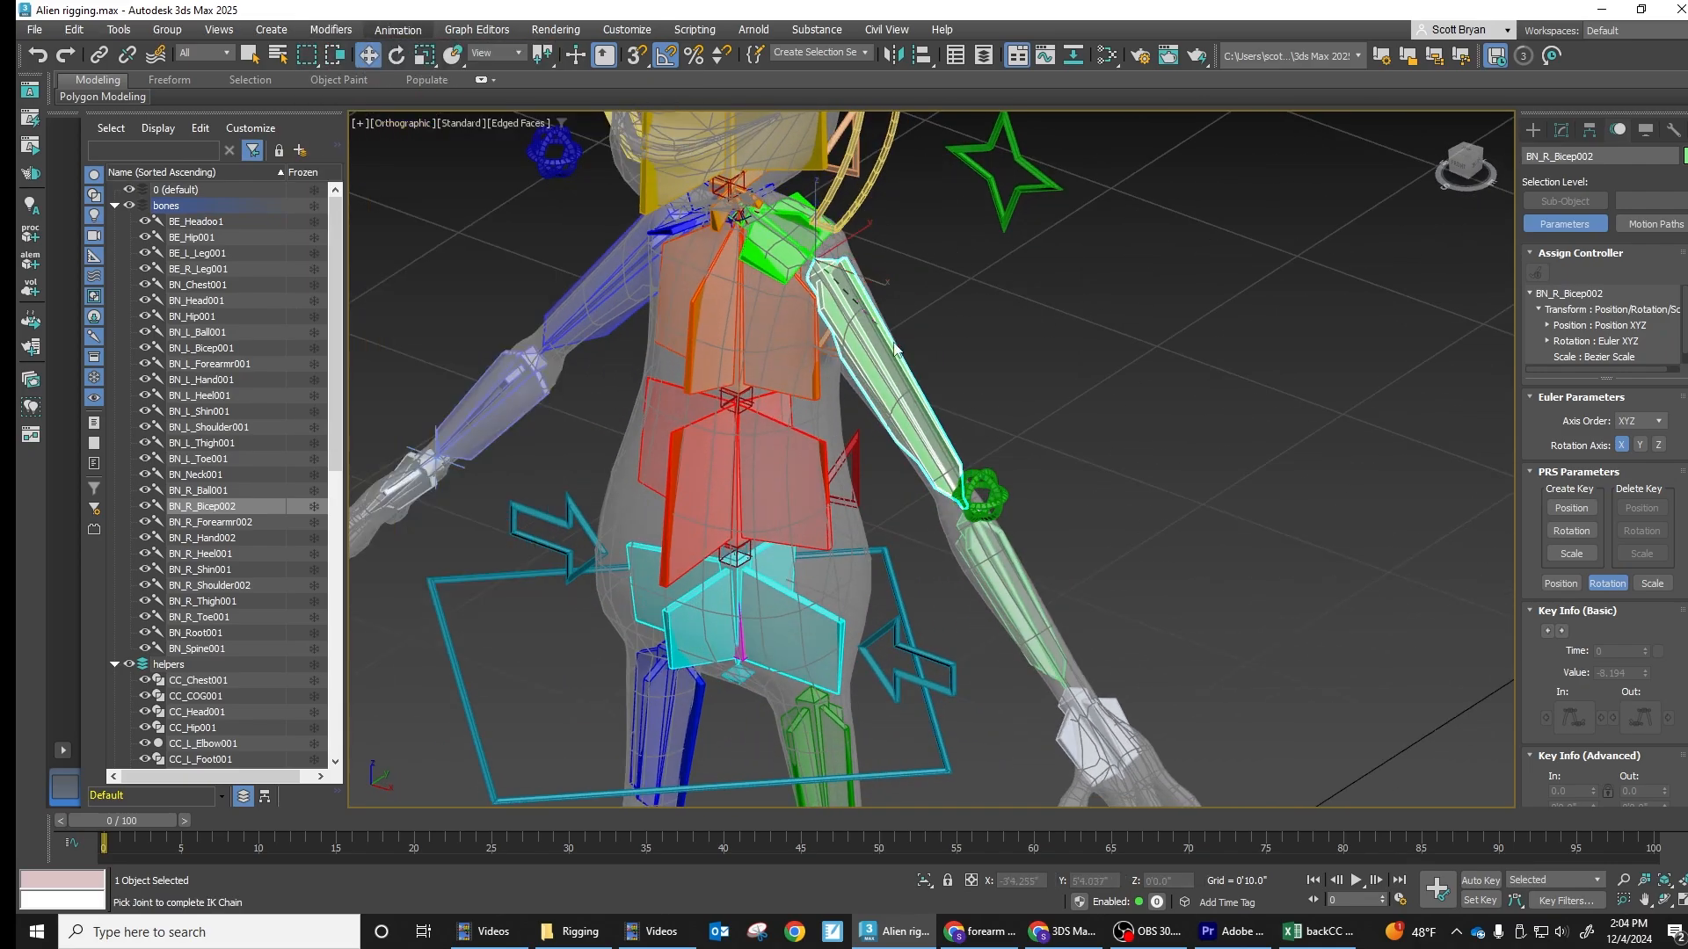
pyautogui.click(1103, 731)
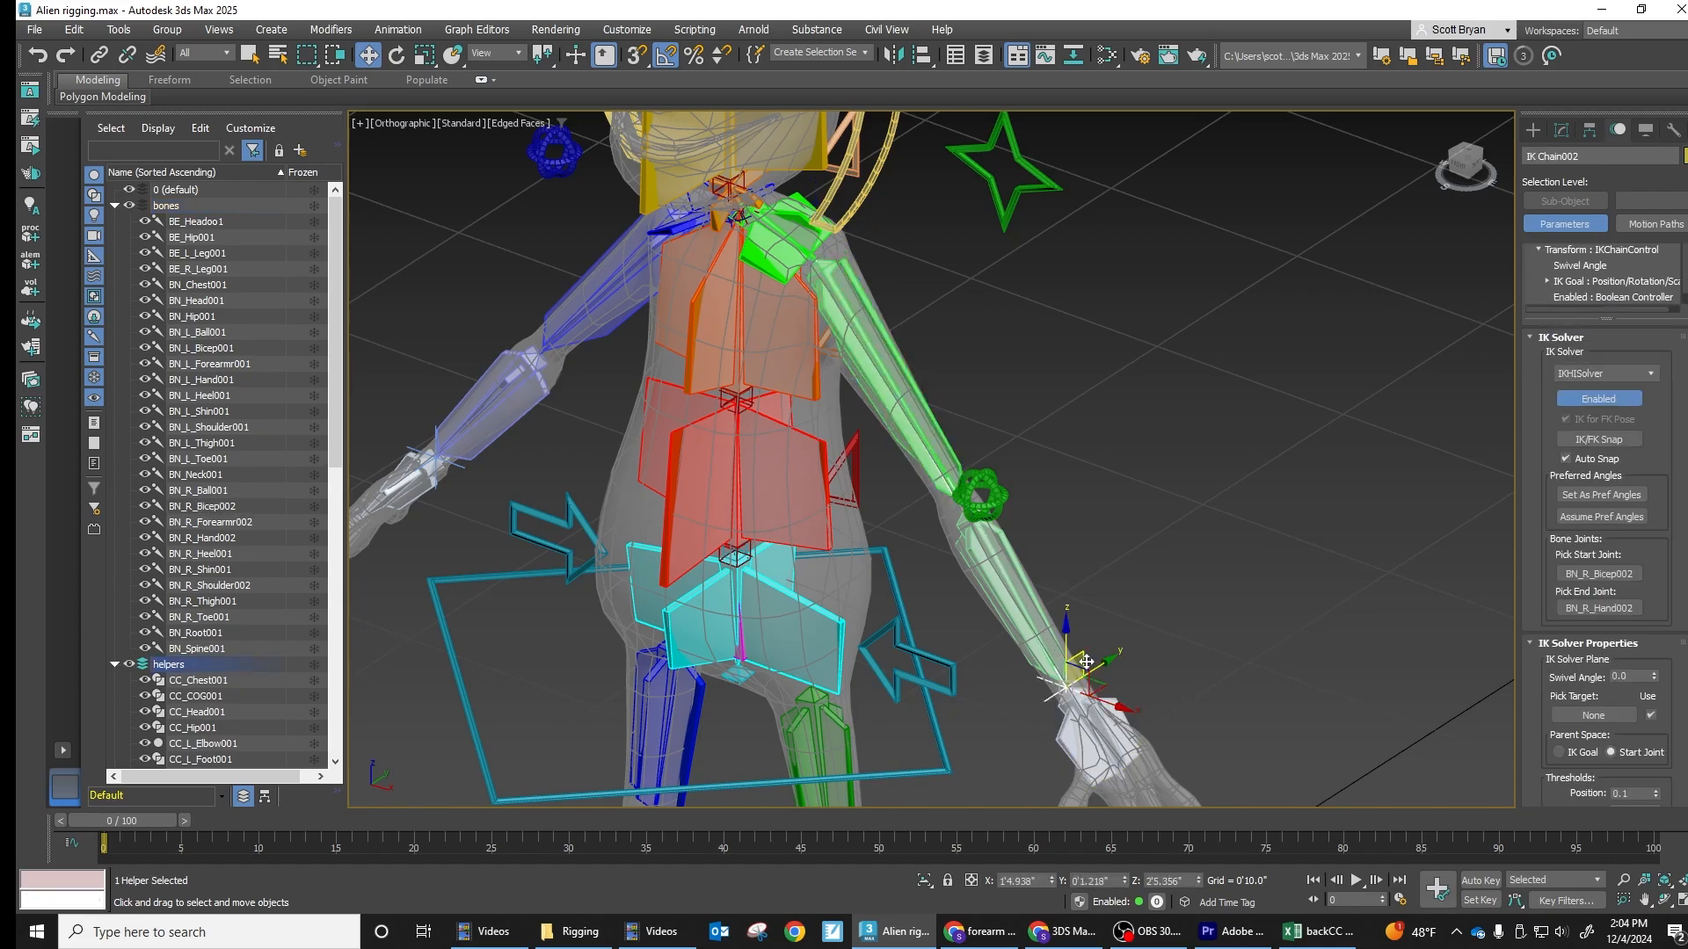
# Try raising the right wrist's IK goal and moving it toward the body to test the elbow bend, undoing each move
pyautogui.moveTo(1066, 643); pyautogui.dragTo(1048, 555)
pyautogui.keyDown('alt'); pyautogui.moveTo(1210, 494); pyautogui.dragTo(1306, 514, button='middle'); pyautogui.keyUp('alt')
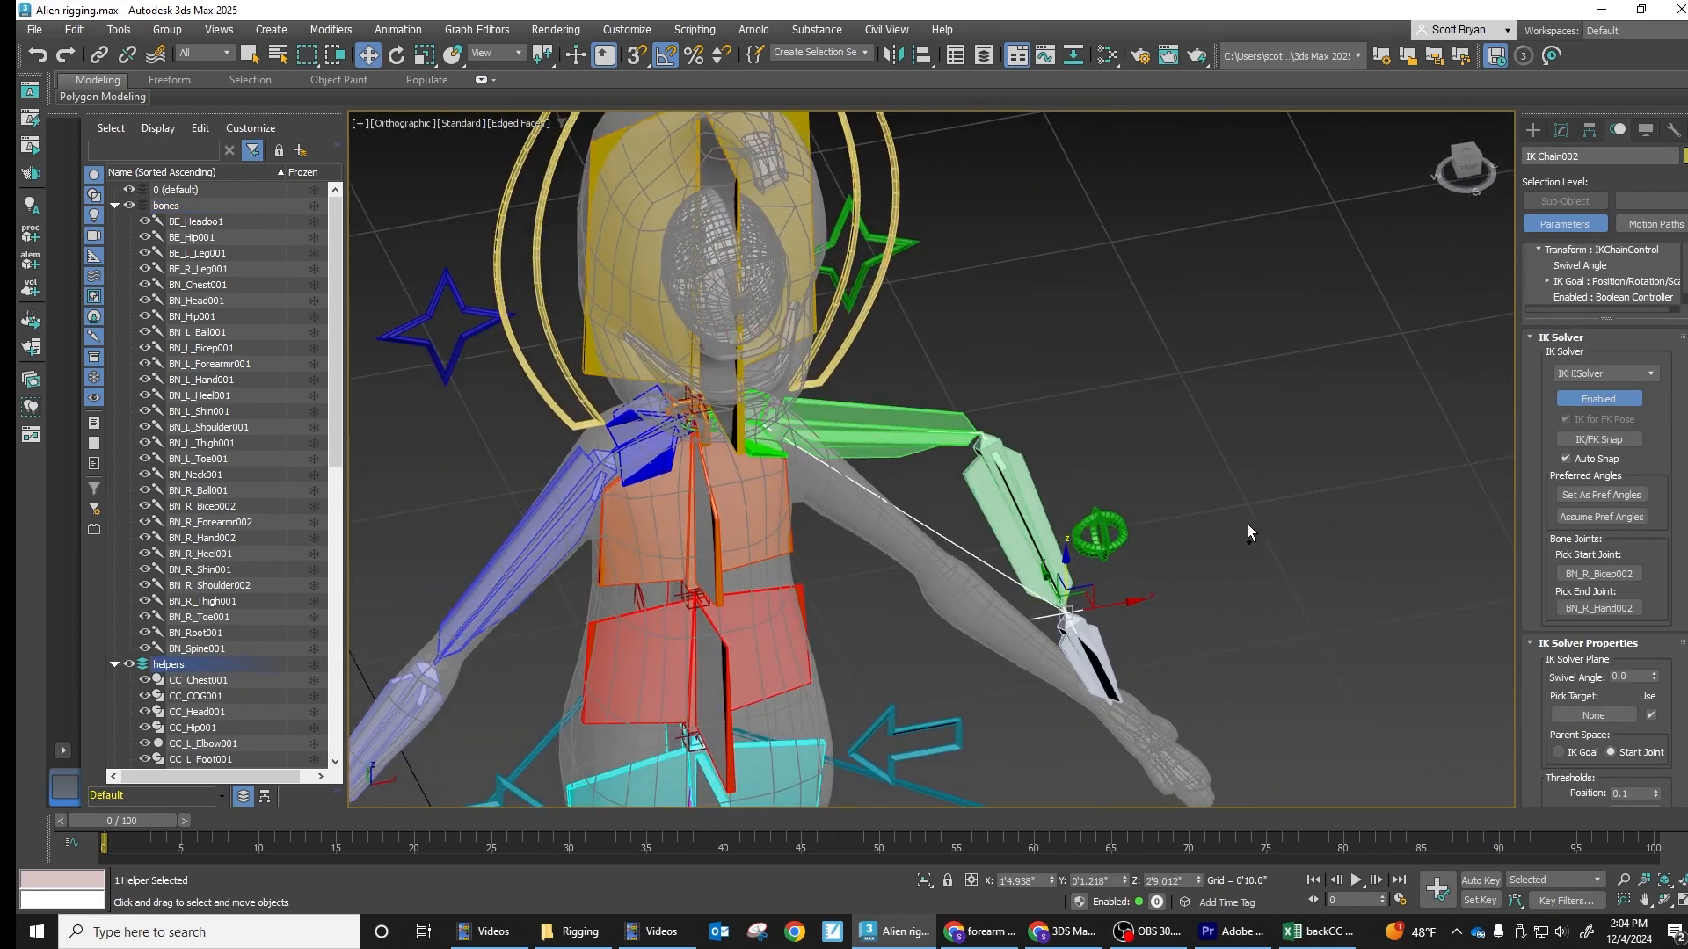
pyautogui.hotkey('ctrl', 'z')
pyautogui.moveTo(1115, 675); pyautogui.dragTo(1026, 679)
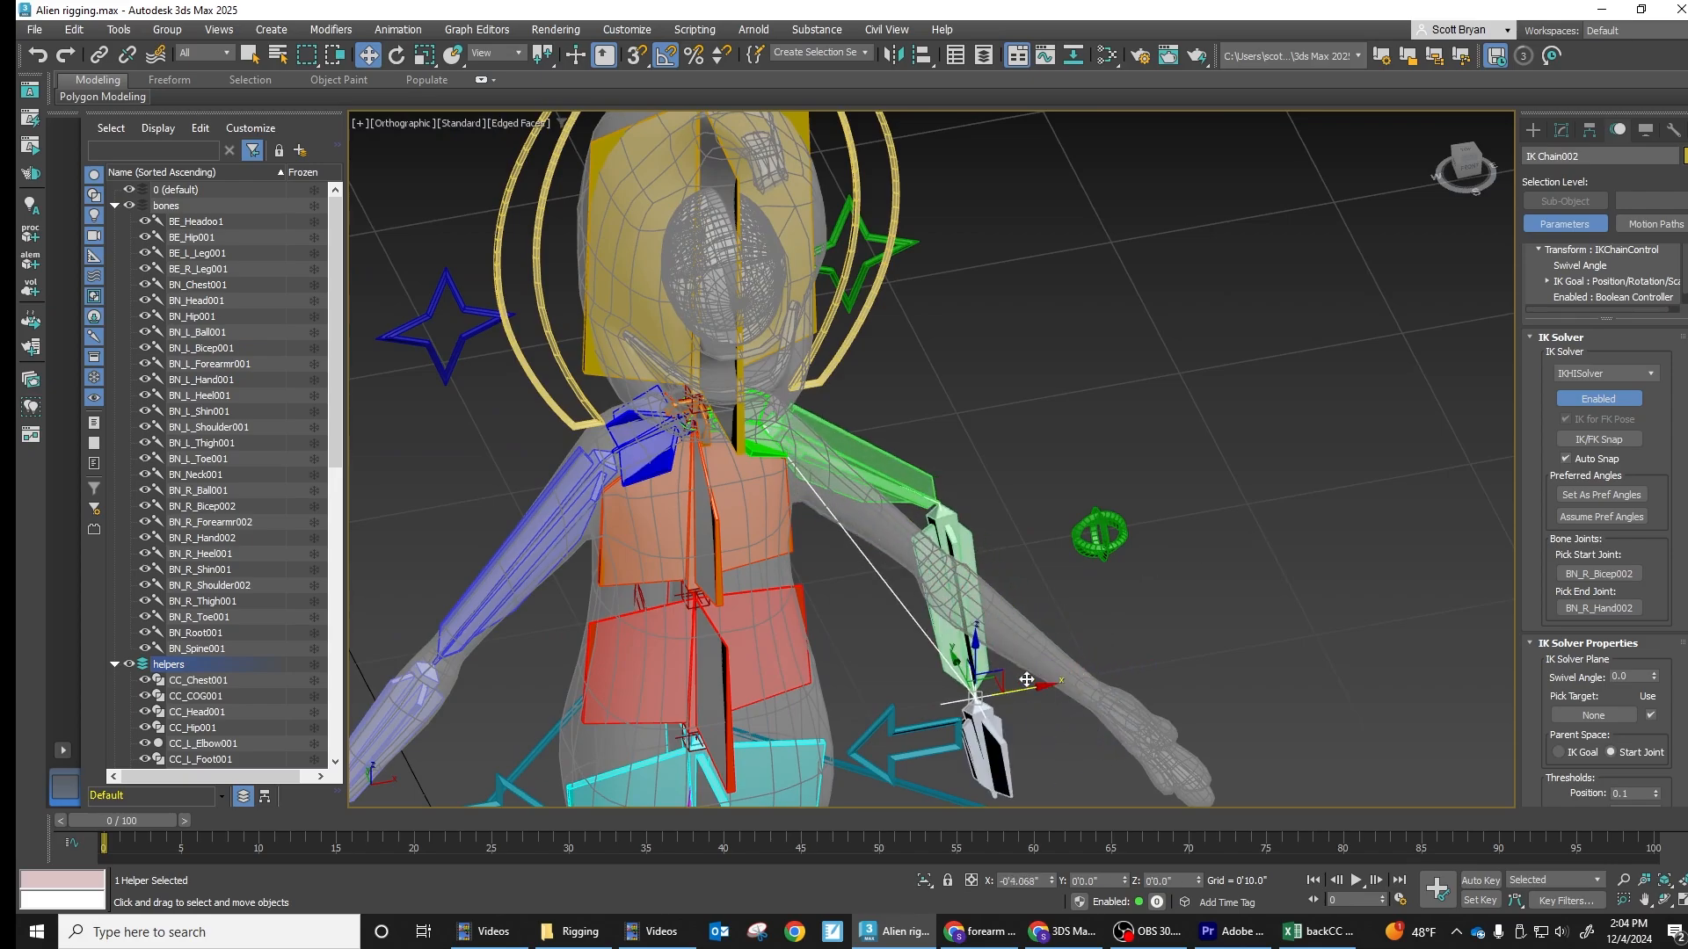
pyautogui.keyDown('alt'); pyautogui.moveTo(1226, 568); pyautogui.dragTo(1127, 575, button='middle'); pyautogui.keyUp('alt')
pyautogui.hotkey('ctrl', 'z')
pyautogui.moveTo(904, 555); pyautogui.dragTo(1045, 567, button='middle')
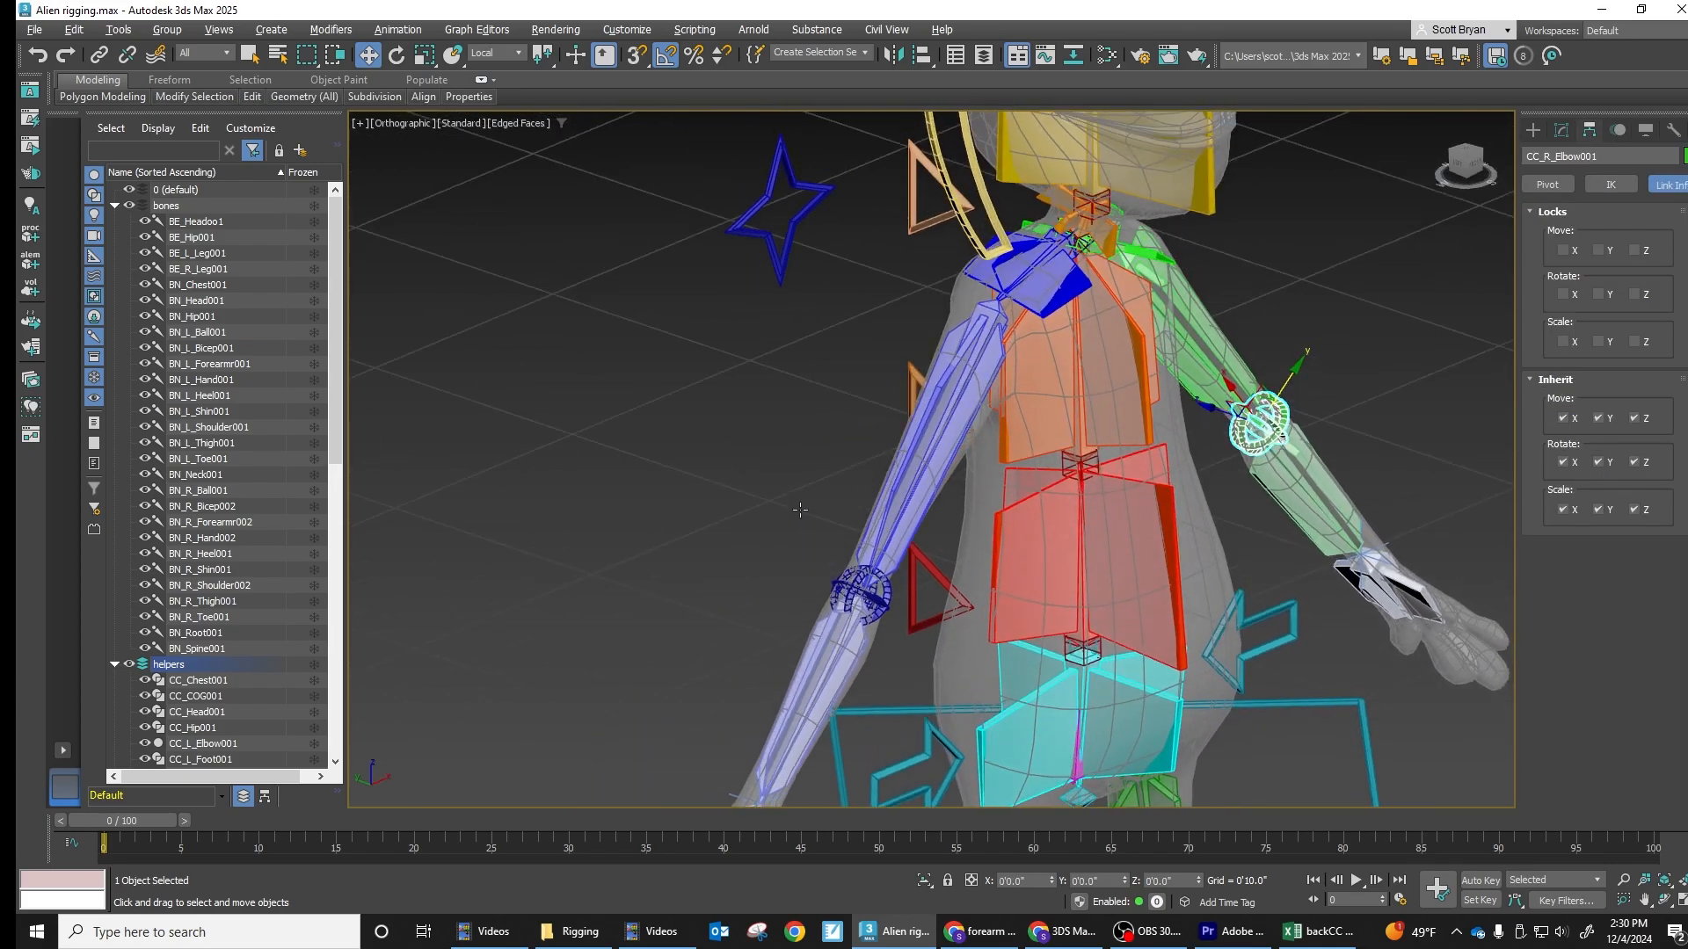
# Move both elbow control shapes out behind the arms along local Z using Affect Object Only, keeping their pivots at the elbows
pyautogui.keyDown('alt'); pyautogui.moveTo(915, 457); pyautogui.dragTo(885, 498, button='middle'); pyautogui.keyUp('alt')
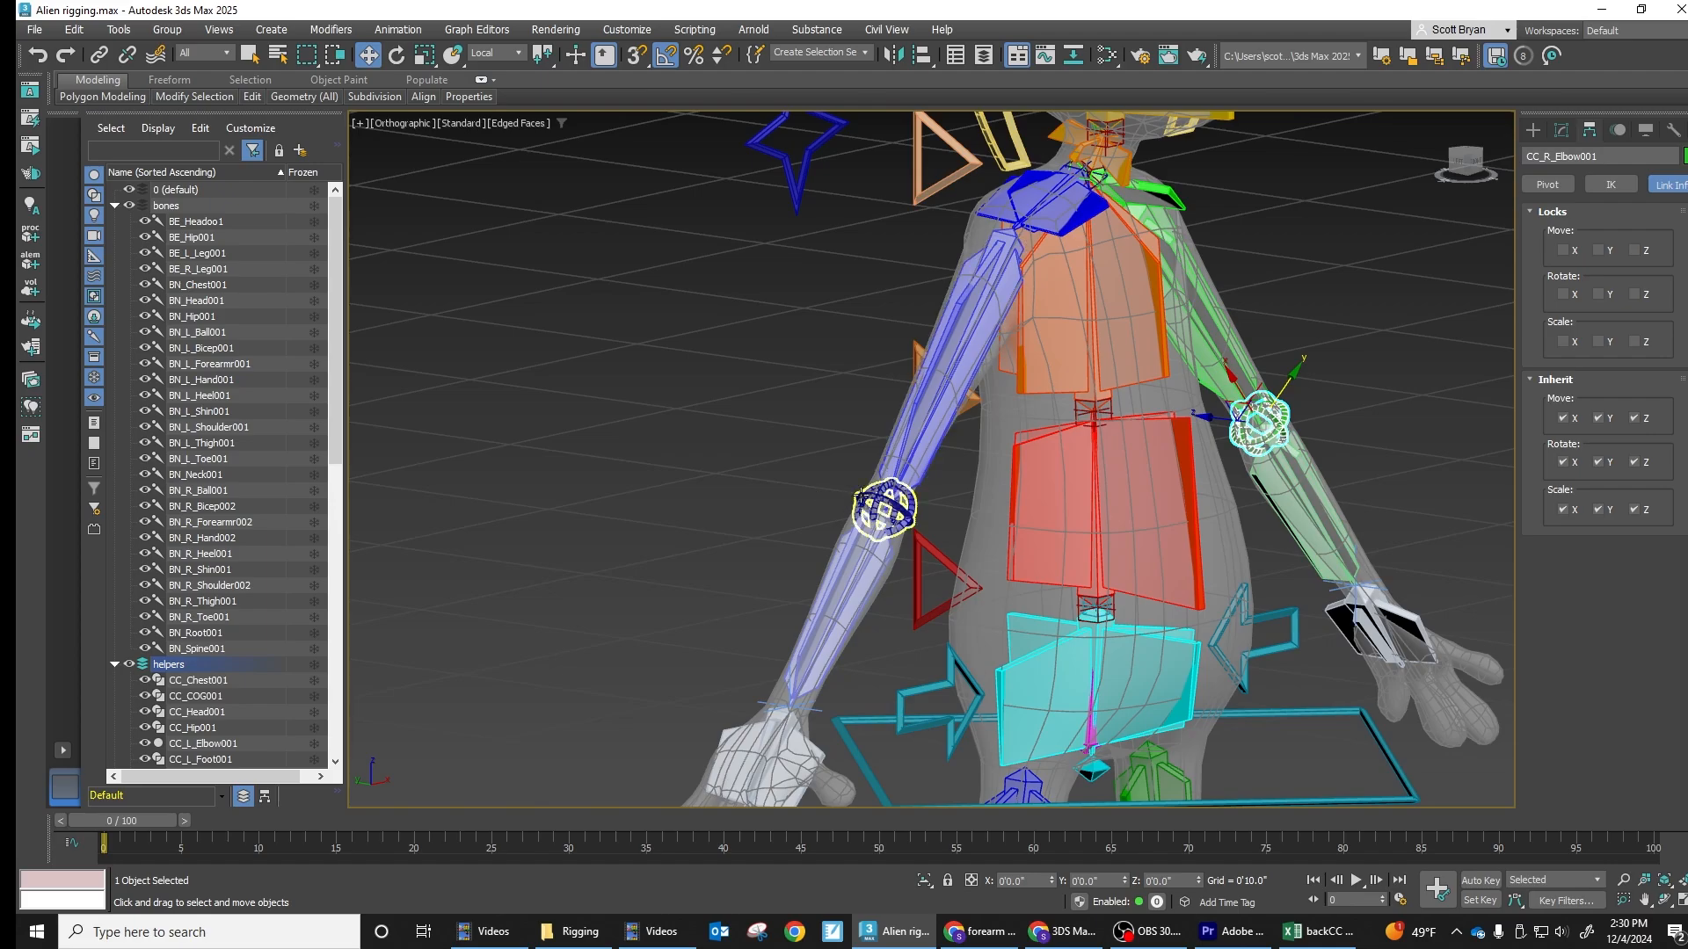
pyautogui.moveTo(1099, 649); pyautogui.dragTo(1037, 381, button='middle')
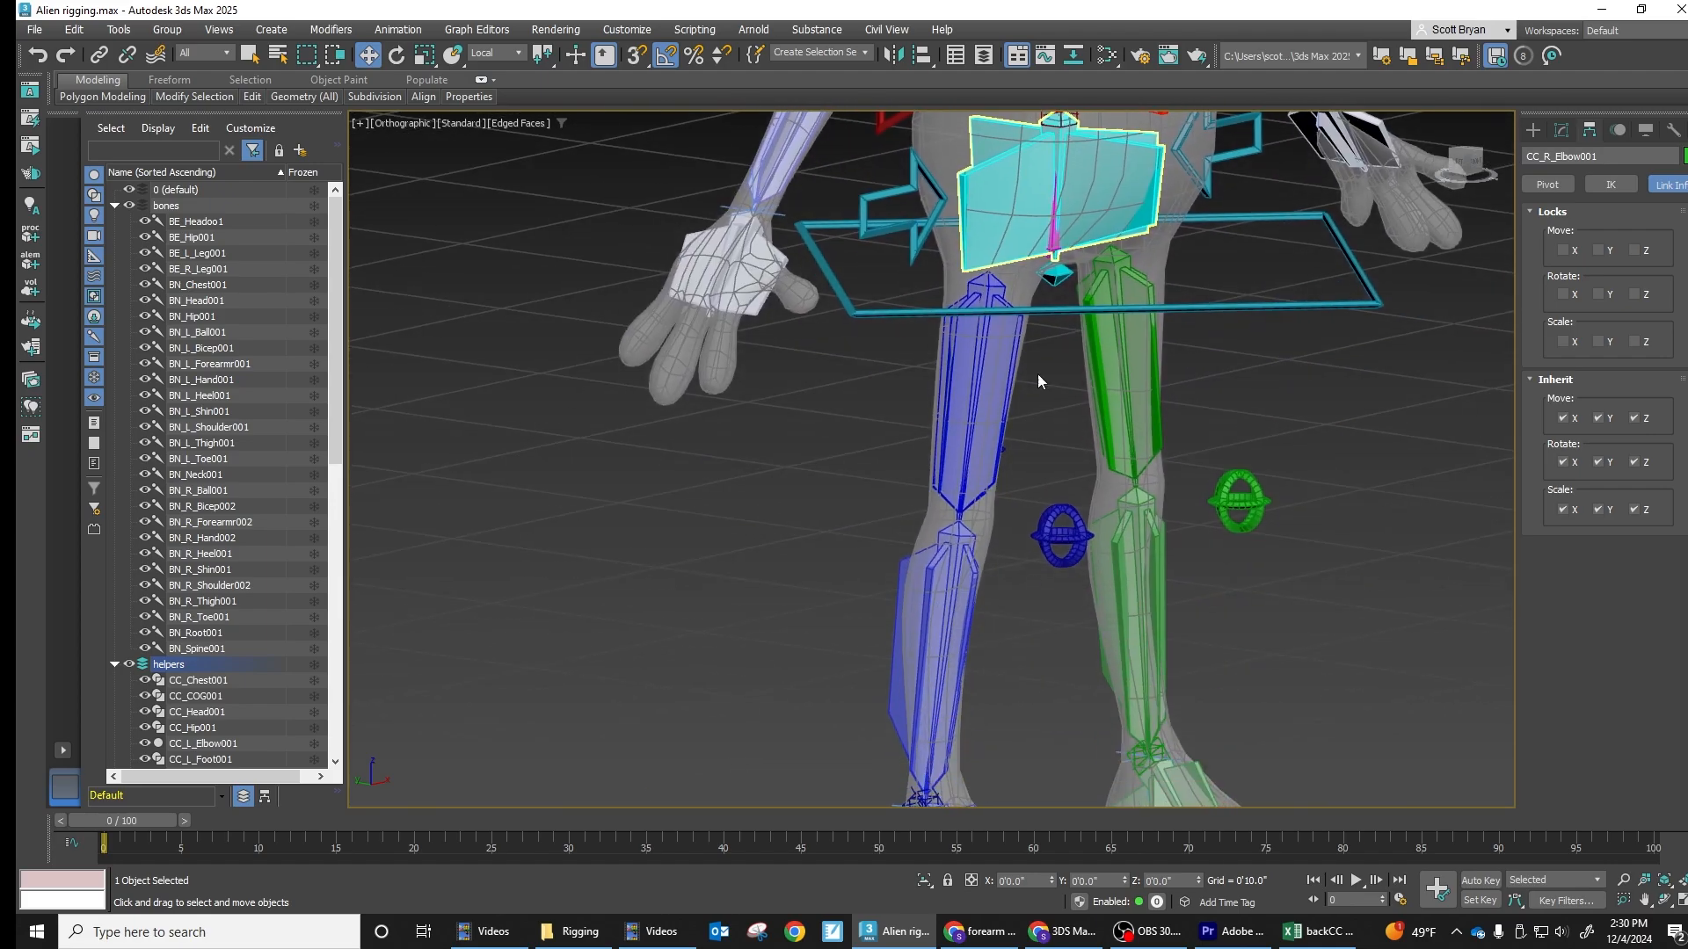
pyautogui.moveTo(949, 314); pyautogui.dragTo(1044, 607, button='middle')
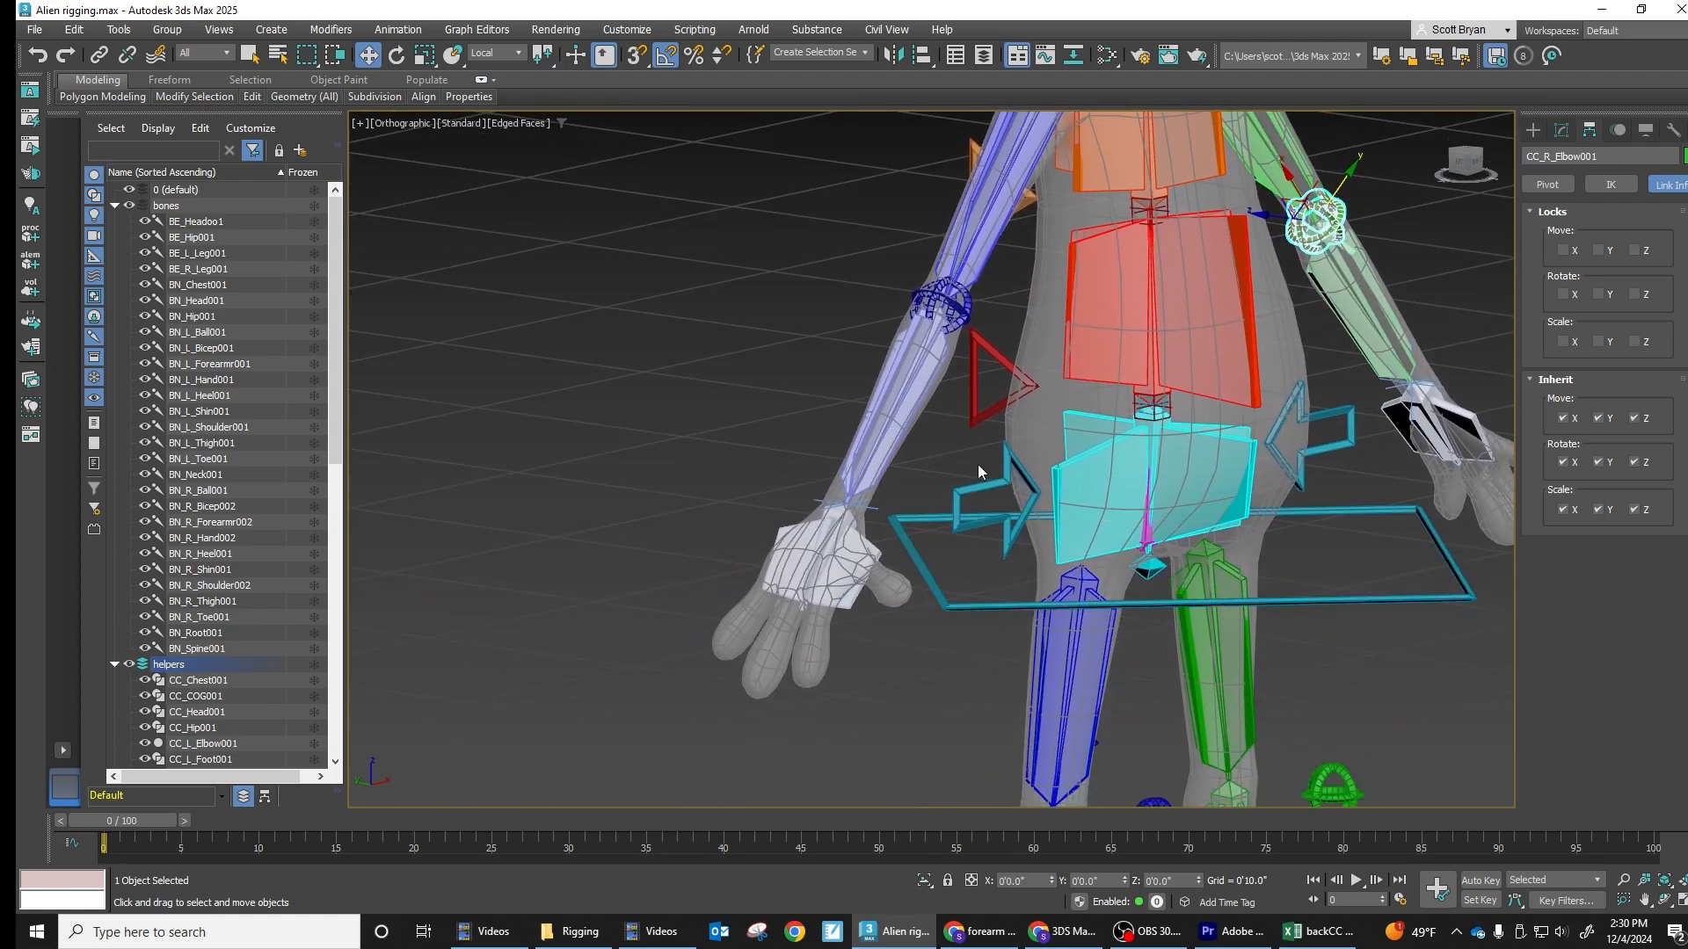
pyautogui.moveTo(911, 373); pyautogui.dragTo(932, 499, button='middle')
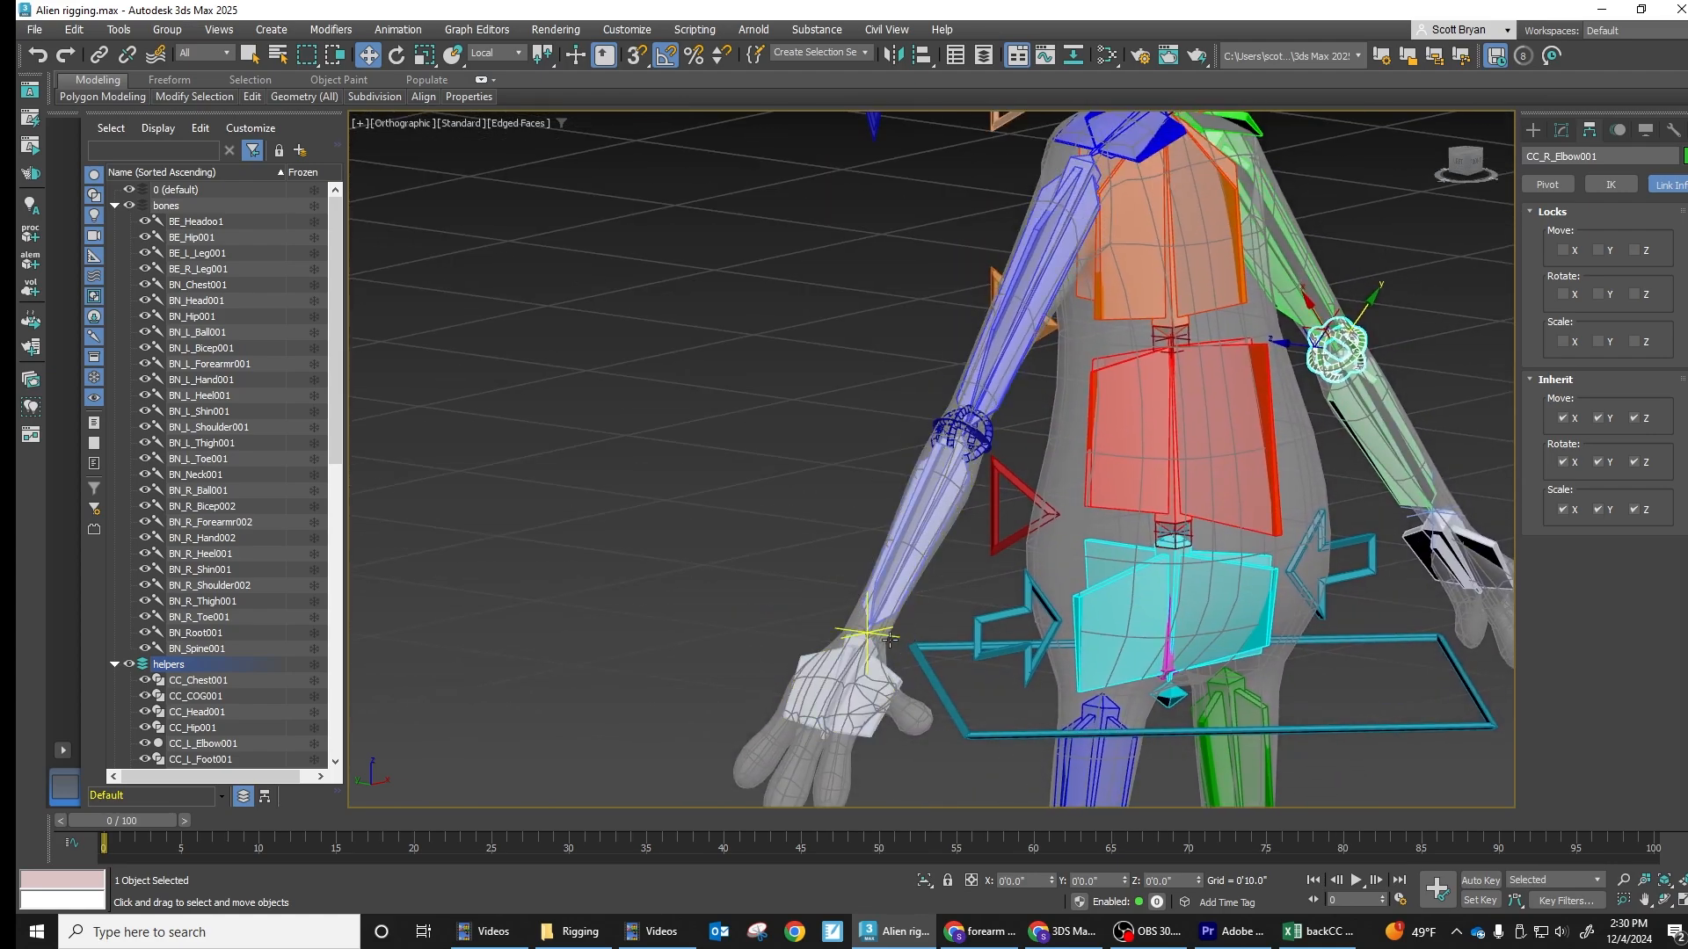
pyautogui.click(956, 415)
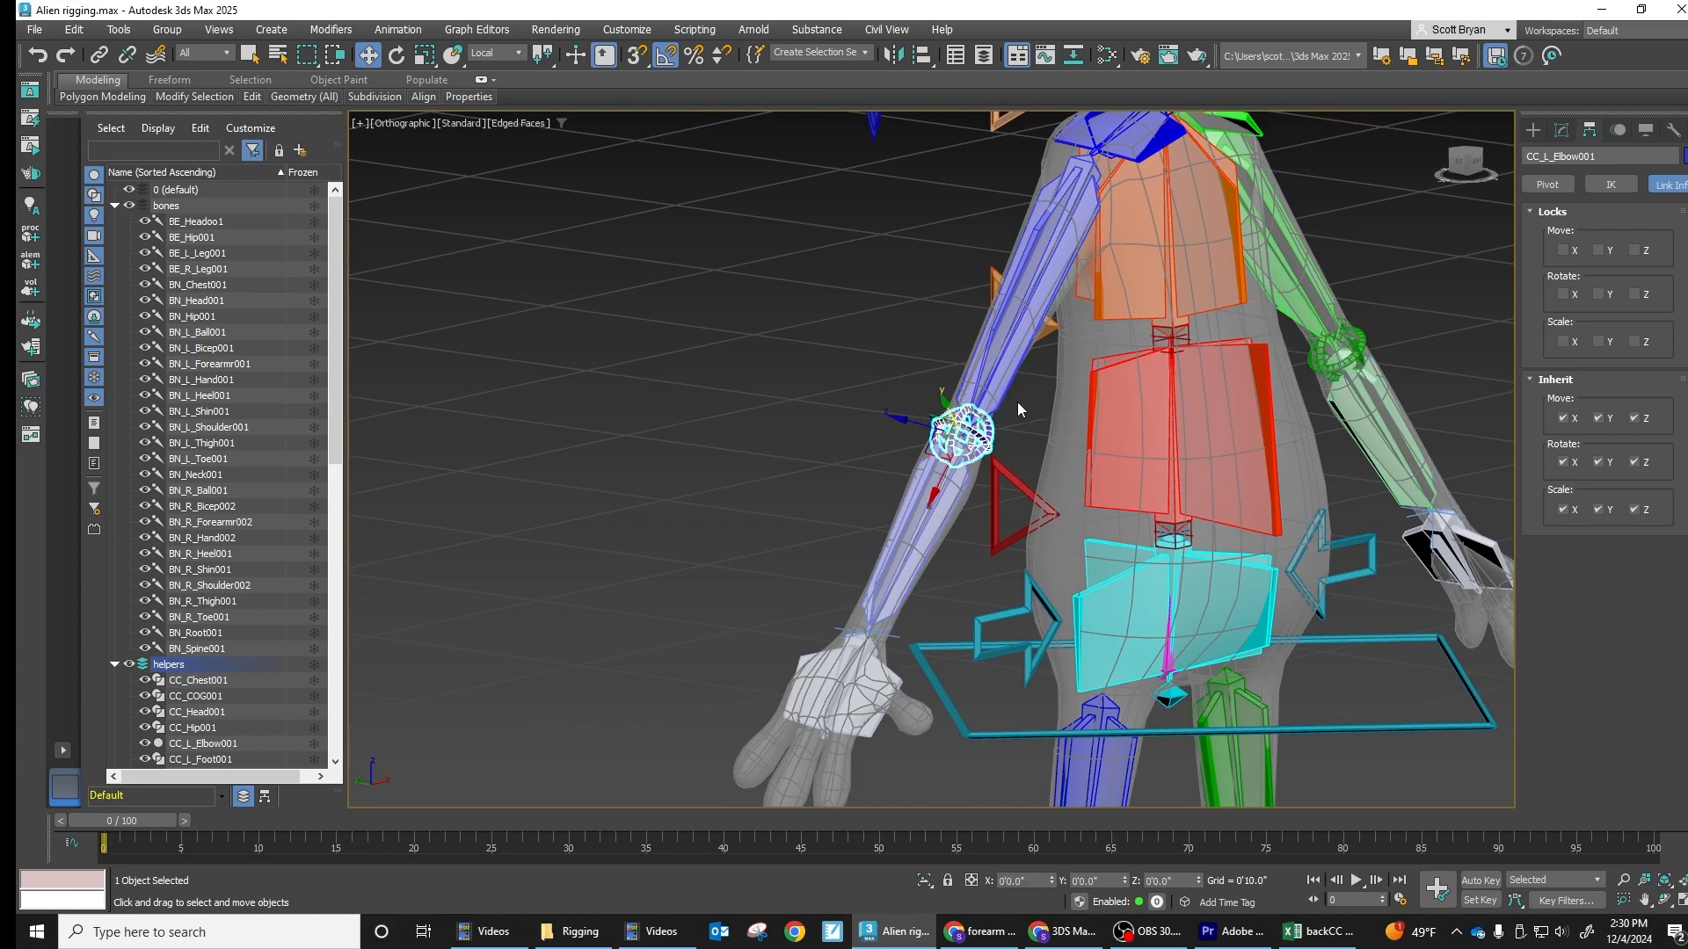
pyautogui.click(1554, 184)
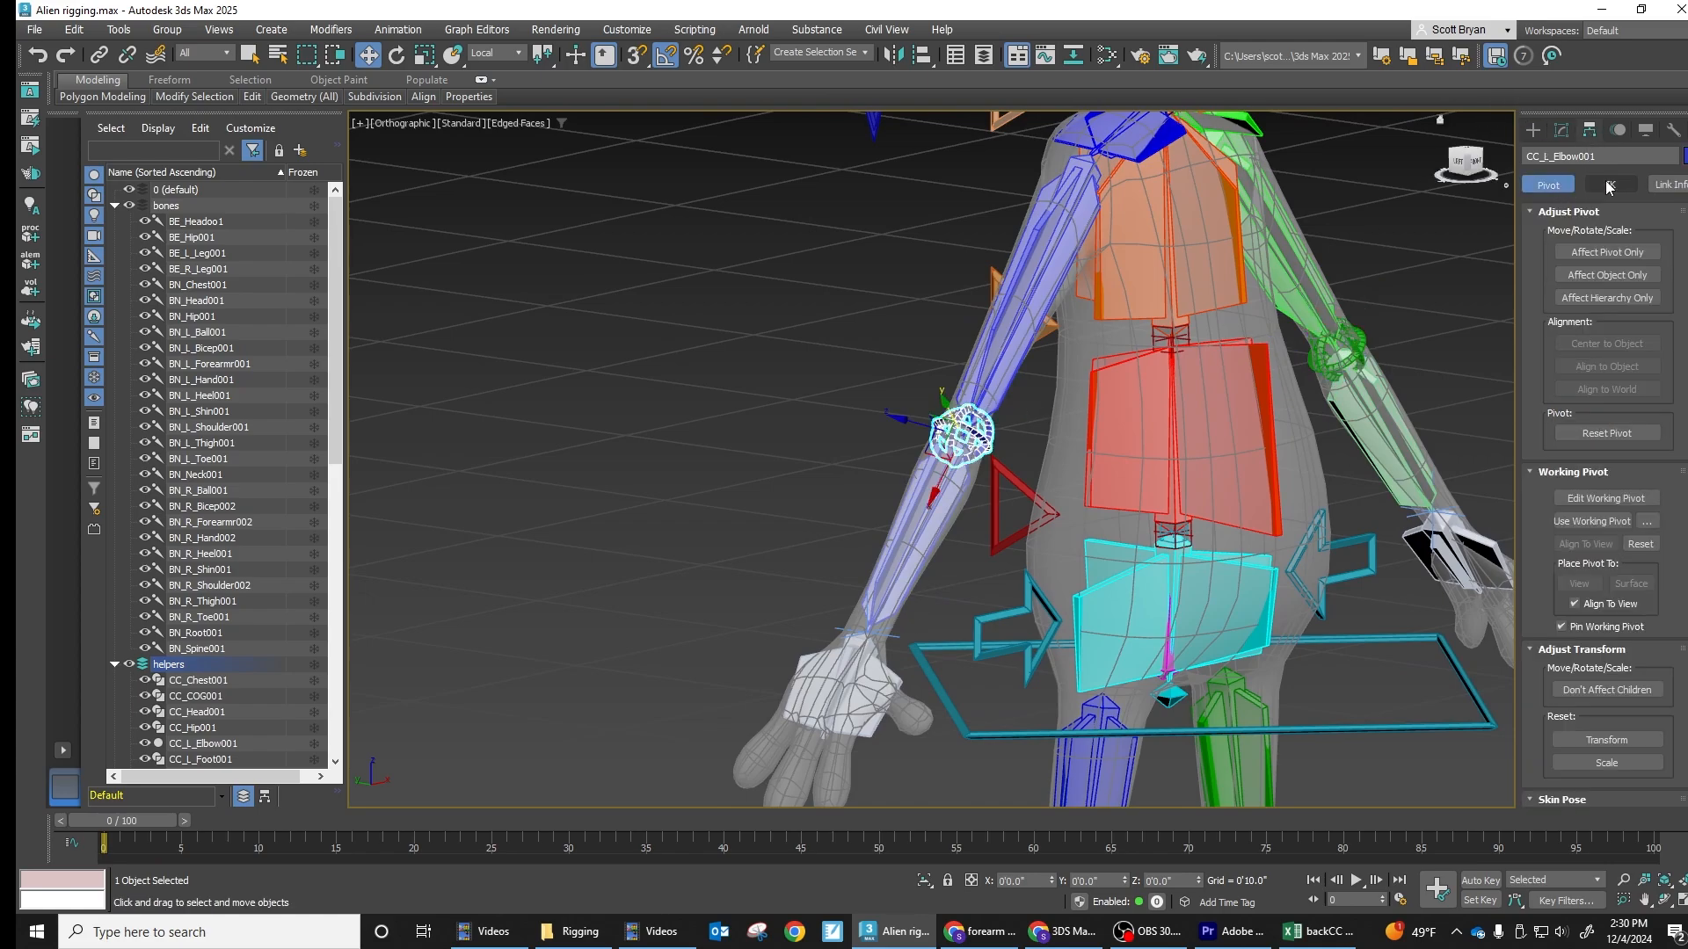
pyautogui.click(1612, 274)
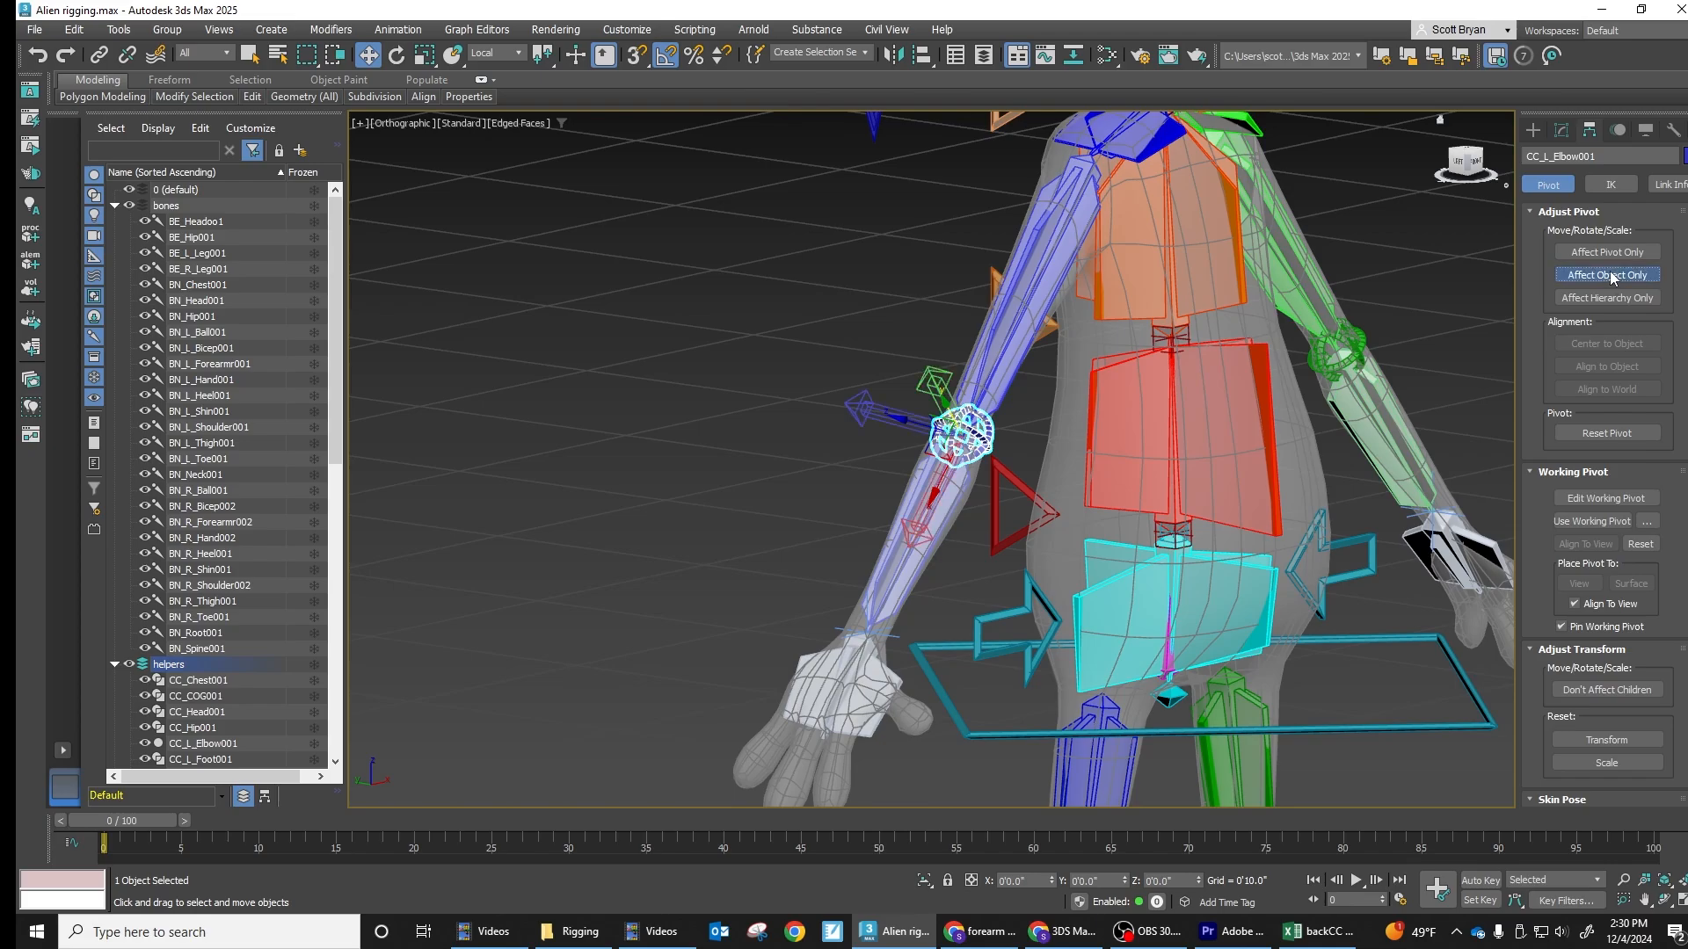
pyautogui.keyDown('ctrl'); pyautogui.click(1323, 361); pyautogui.keyUp('ctrl')
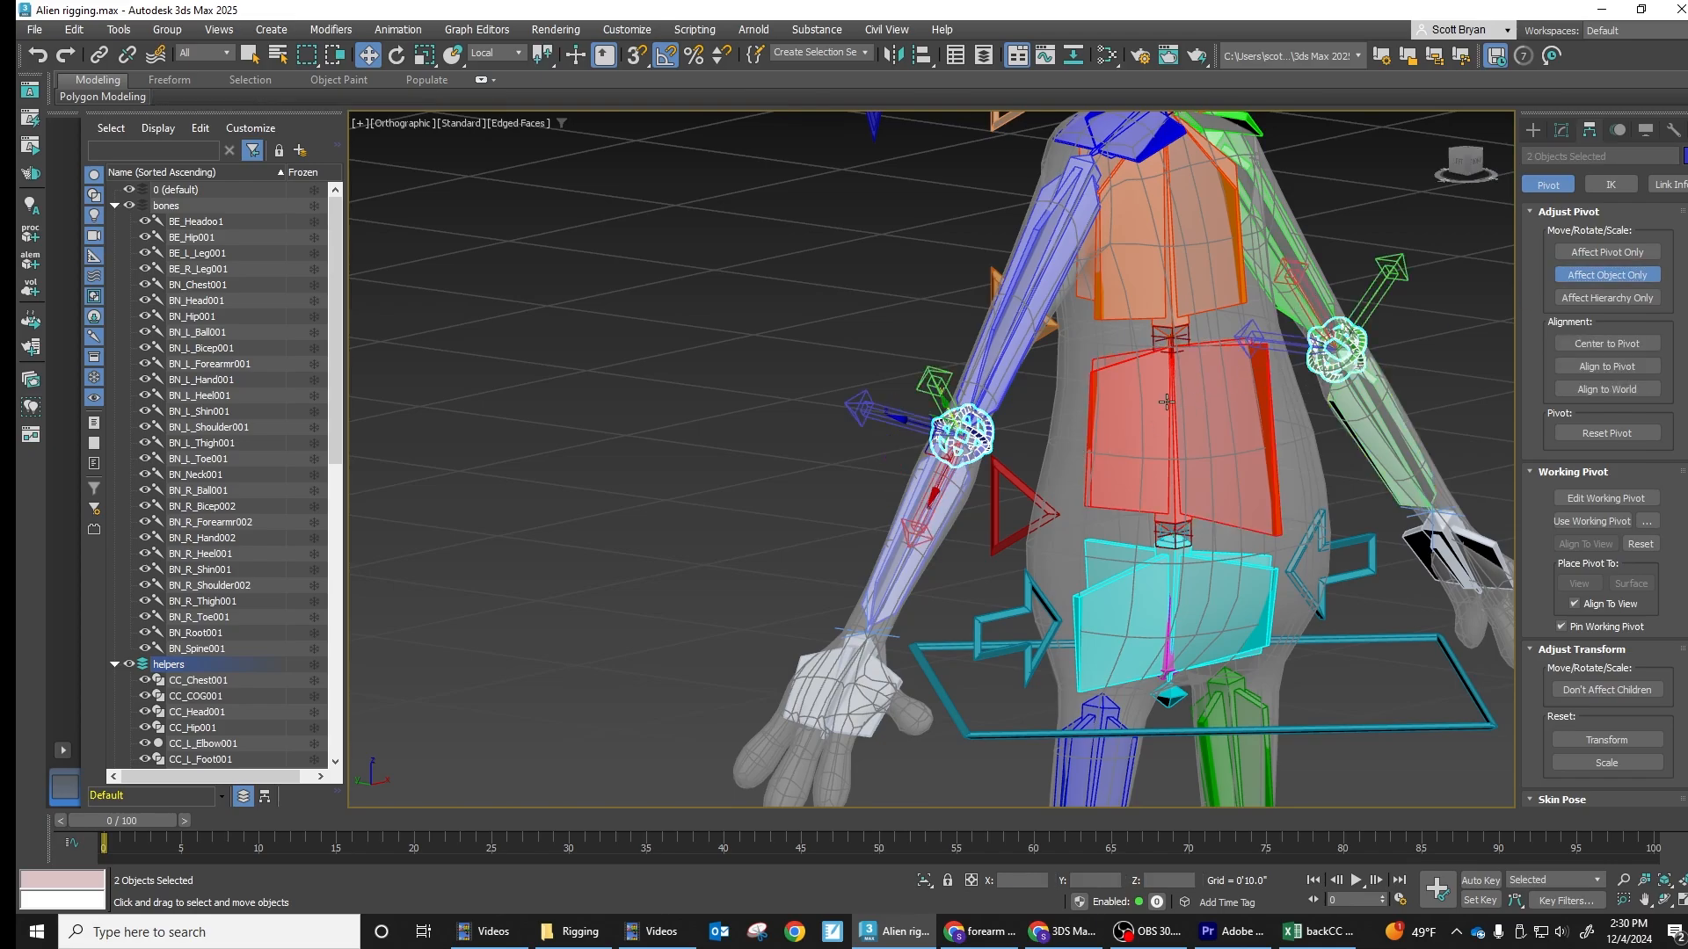
pyautogui.keyDown('alt'); pyautogui.moveTo(1166, 401); pyautogui.dragTo(1048, 434, button='middle'); pyautogui.keyUp('alt')
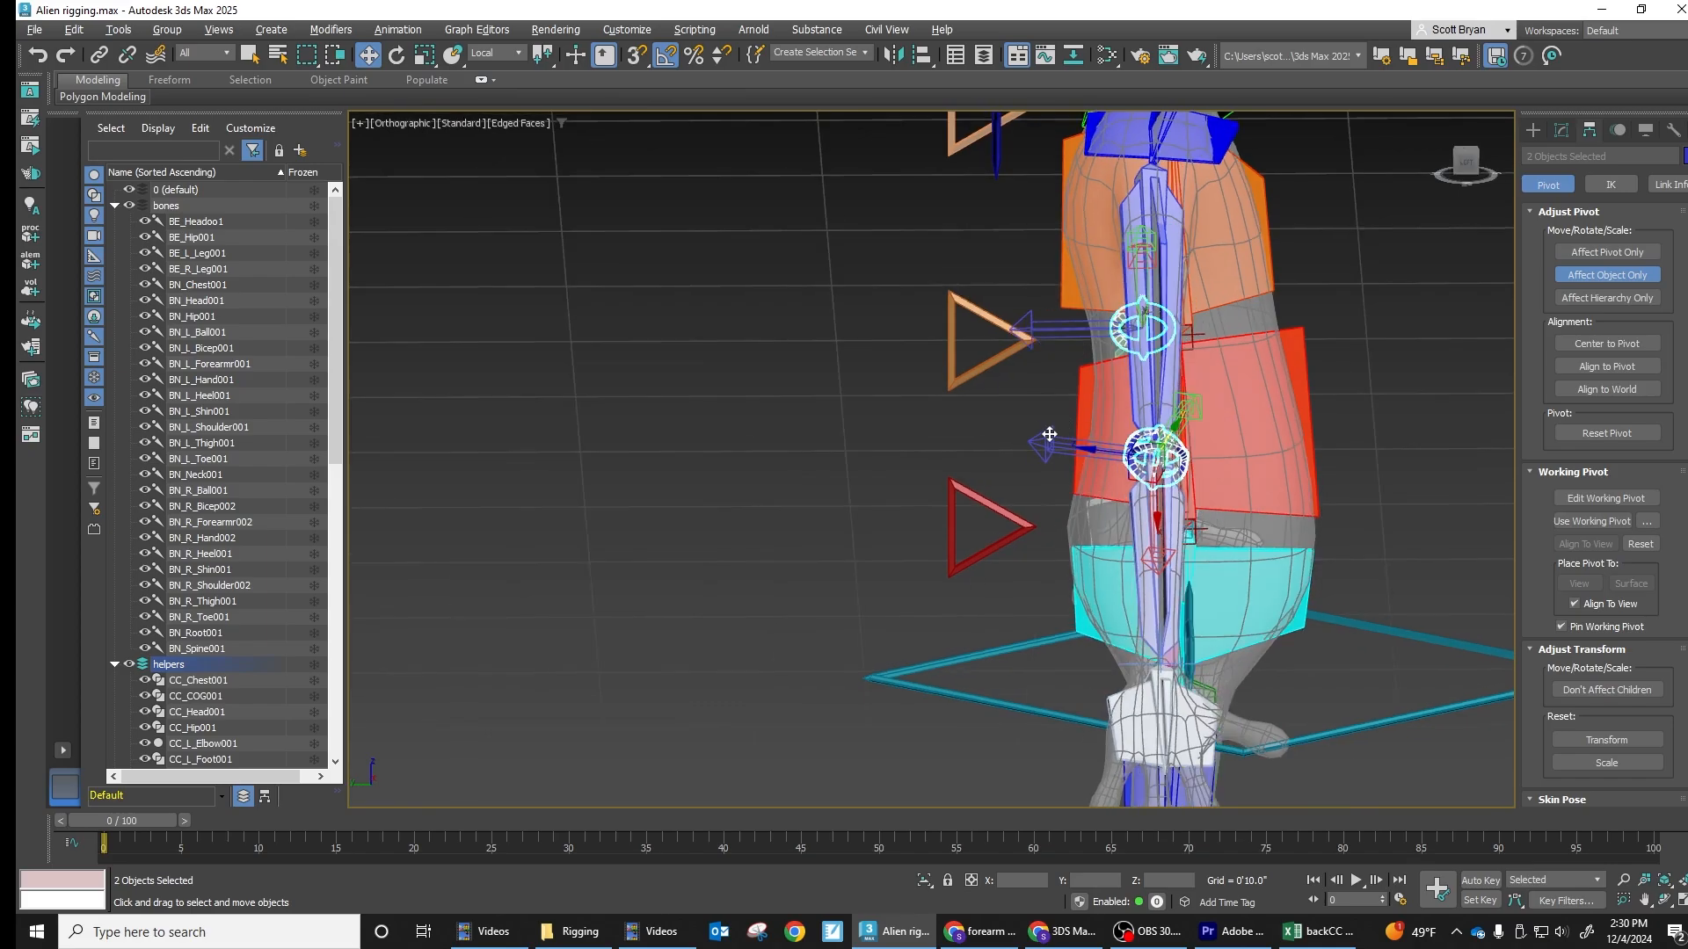
pyautogui.moveTo(1093, 449); pyautogui.dragTo(960, 457)
pyautogui.keyDown('alt'); pyautogui.moveTo(1179, 458); pyautogui.dragTo(1120, 503, button='middle'); pyautogui.keyUp('alt')
pyautogui.moveTo(921, 566); pyautogui.dragTo(909, 565)
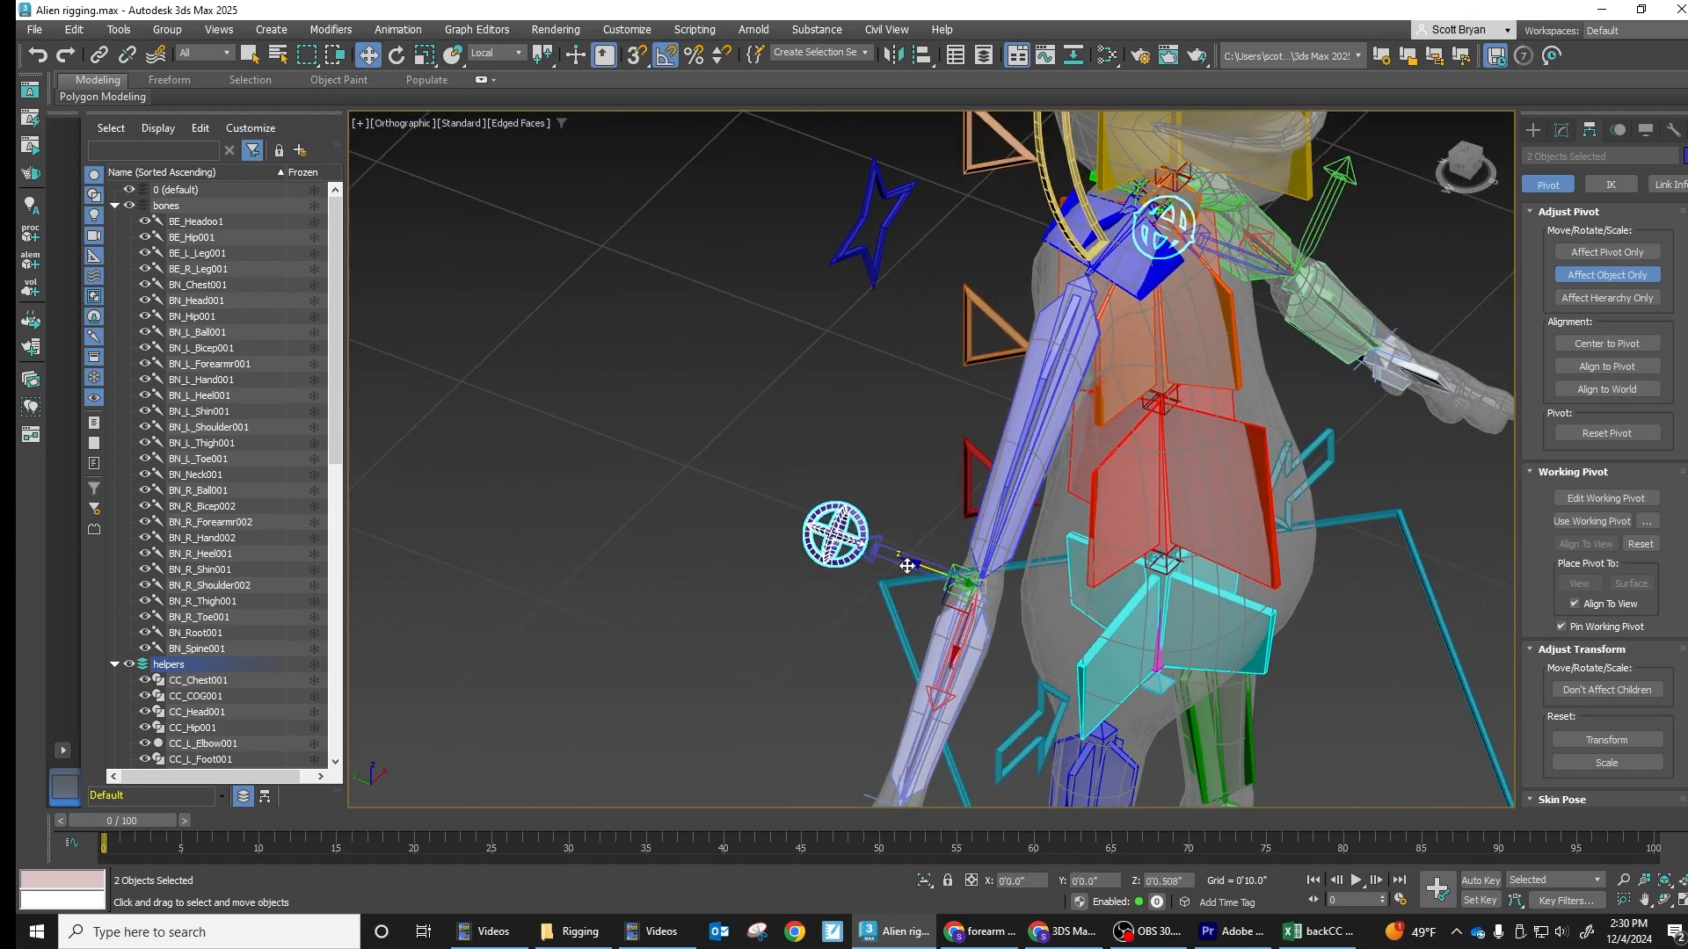
# Turn off Affect Object Only and pick CC_L_Elbow001 as the solver plane target of the left arm's IK chain
pyautogui.click(1611, 278)
pyautogui.moveTo(977, 594); pyautogui.dragTo(1074, 409, button='middle')
pyautogui.click(1017, 633)
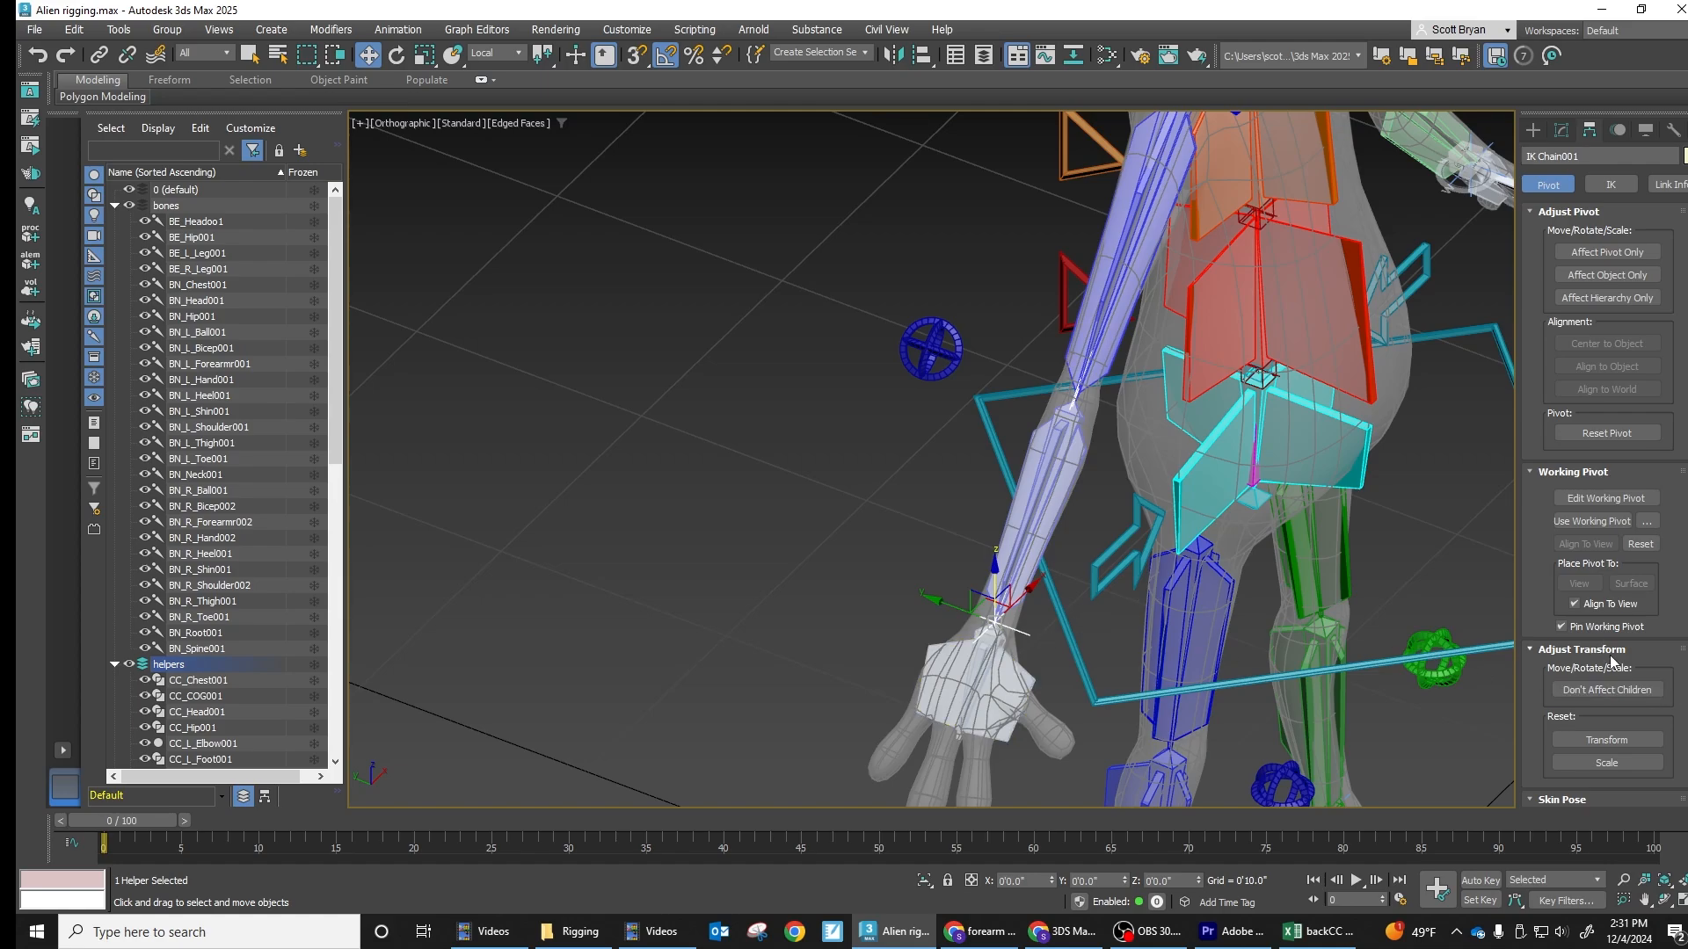
pyautogui.scroll(-2, 1672, 616)
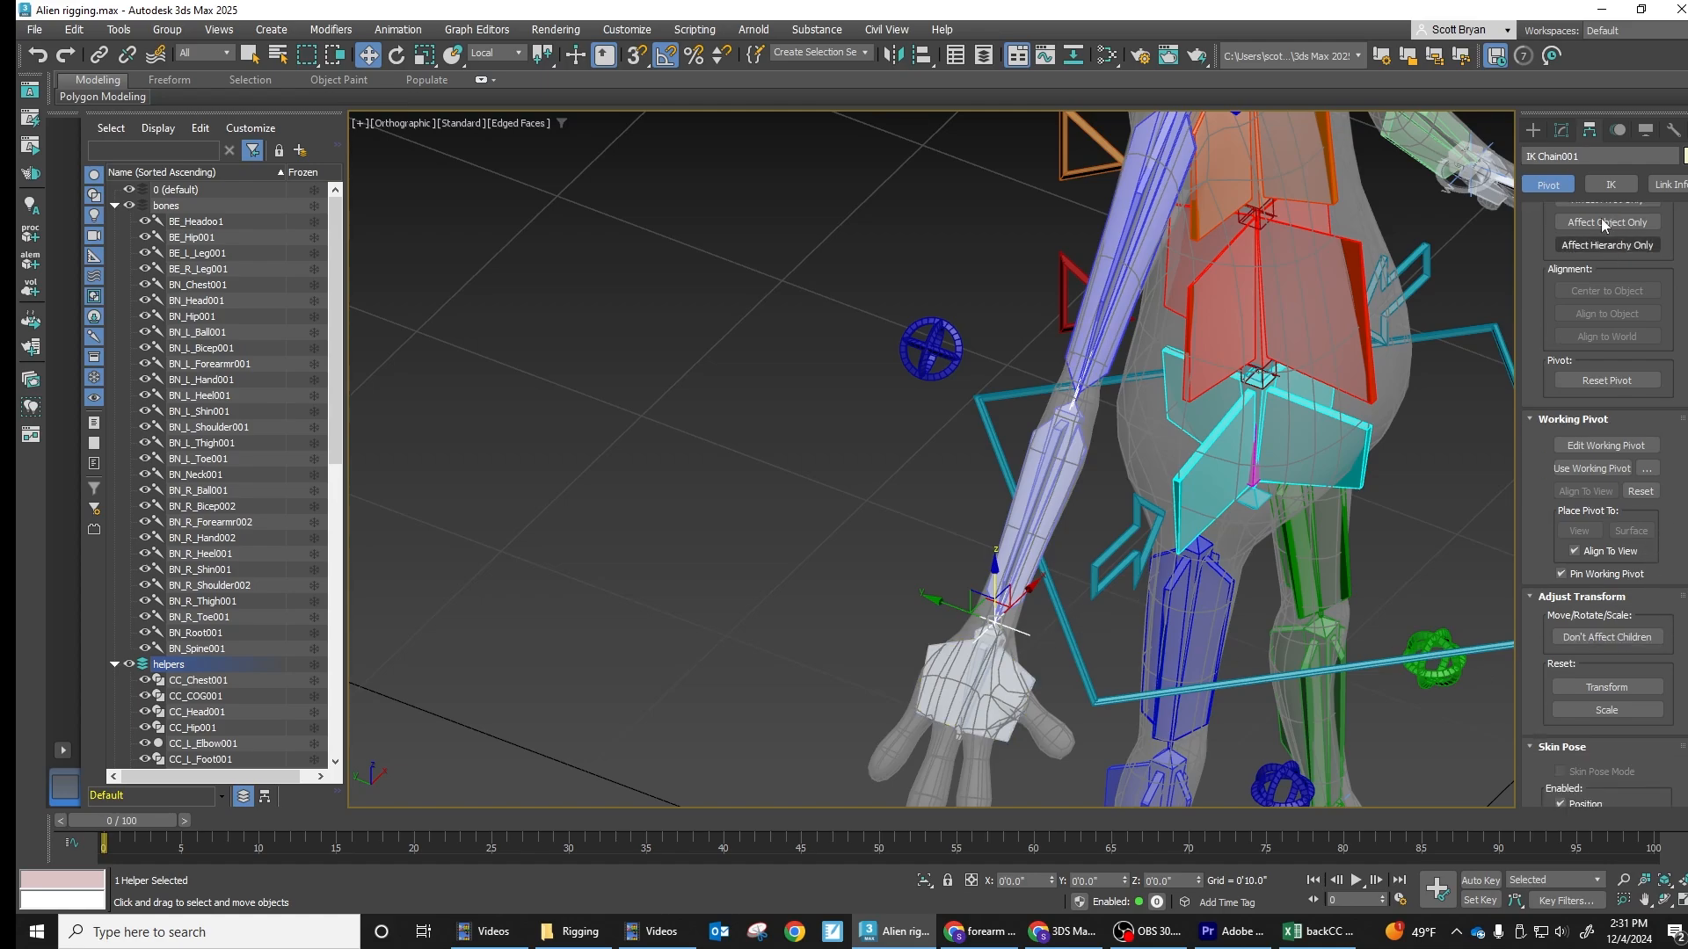
pyautogui.click(1618, 129)
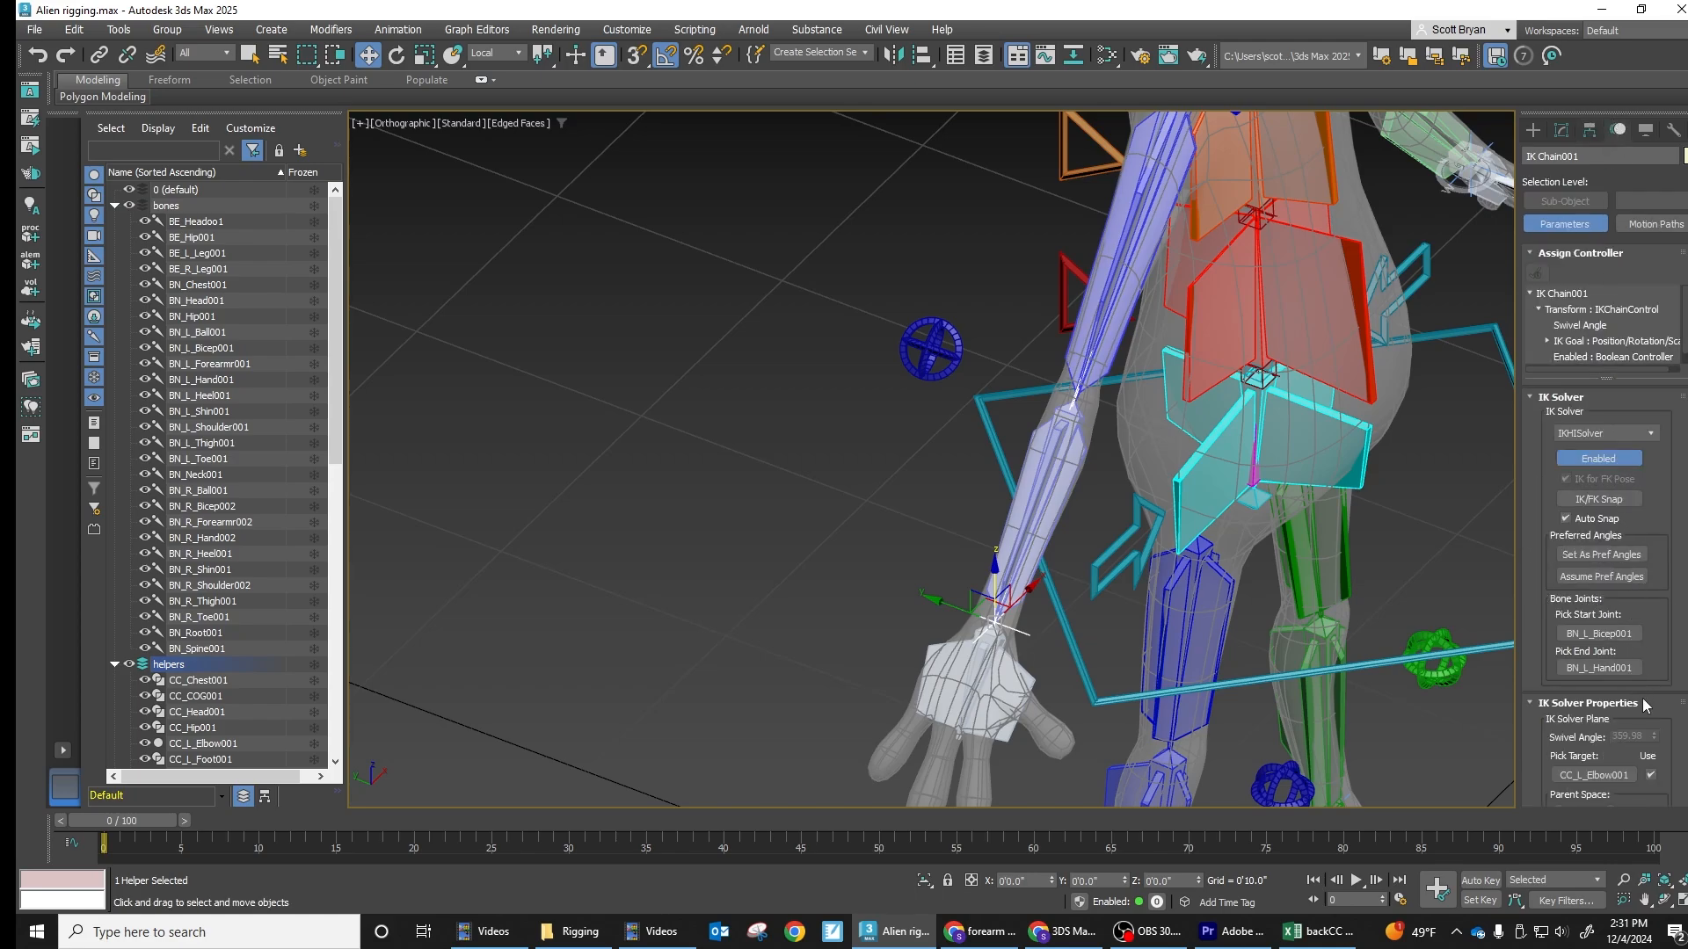
pyautogui.scroll(-1, 1643, 713)
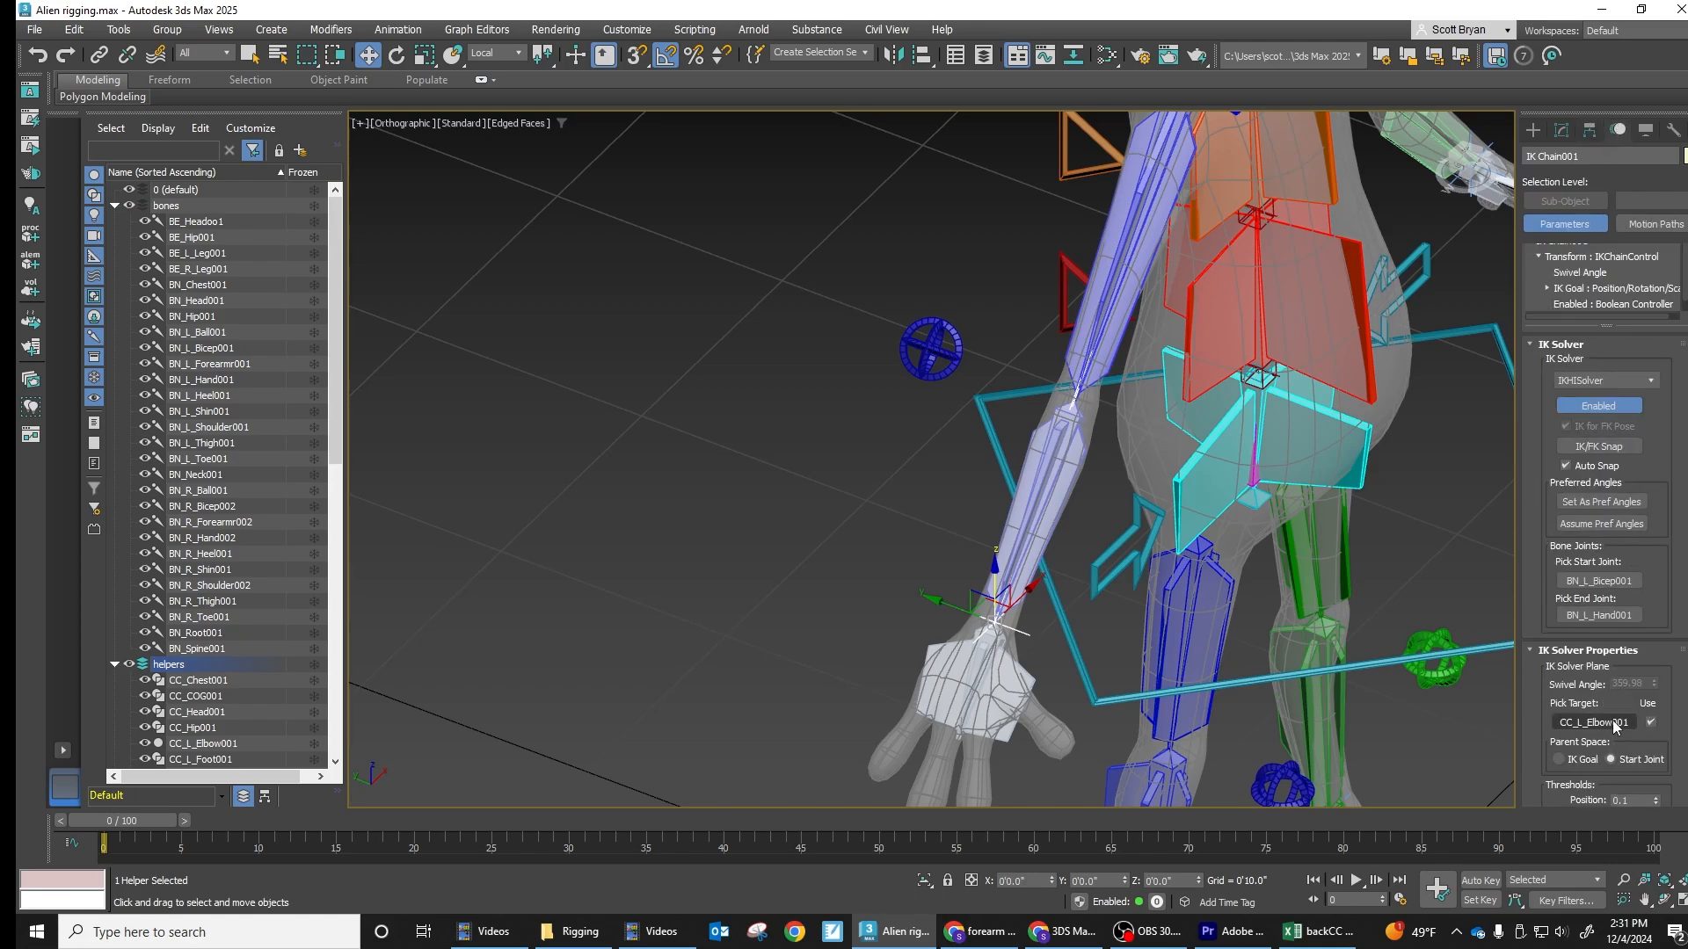
pyautogui.click(1607, 723)
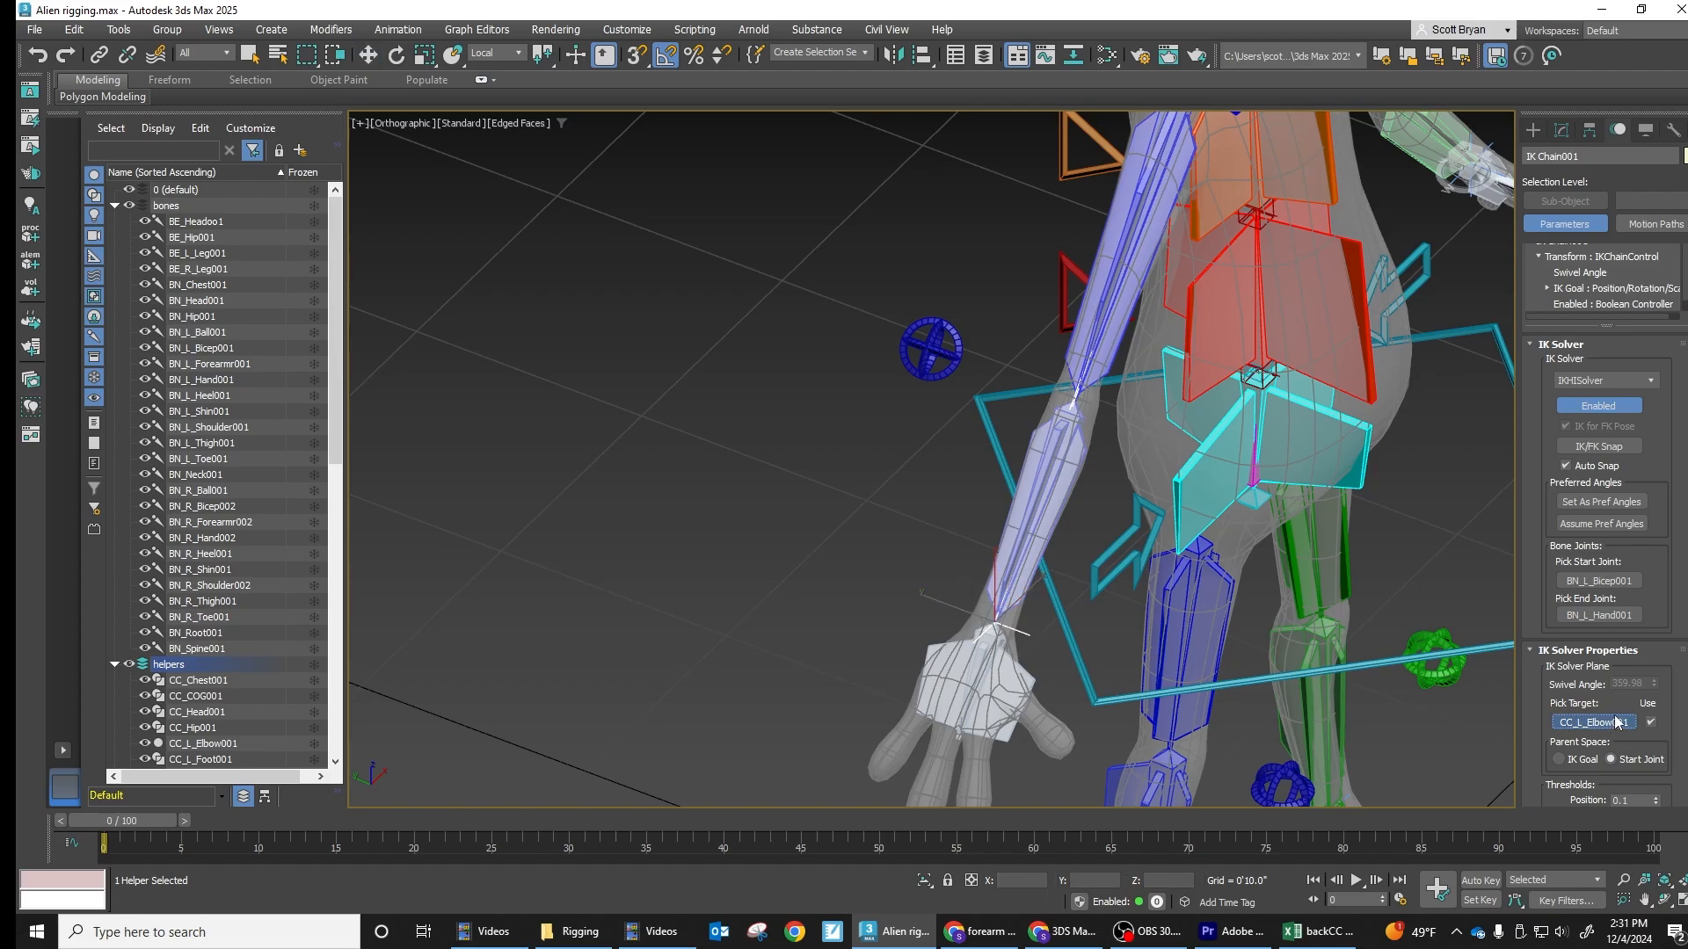
pyautogui.click(930, 356)
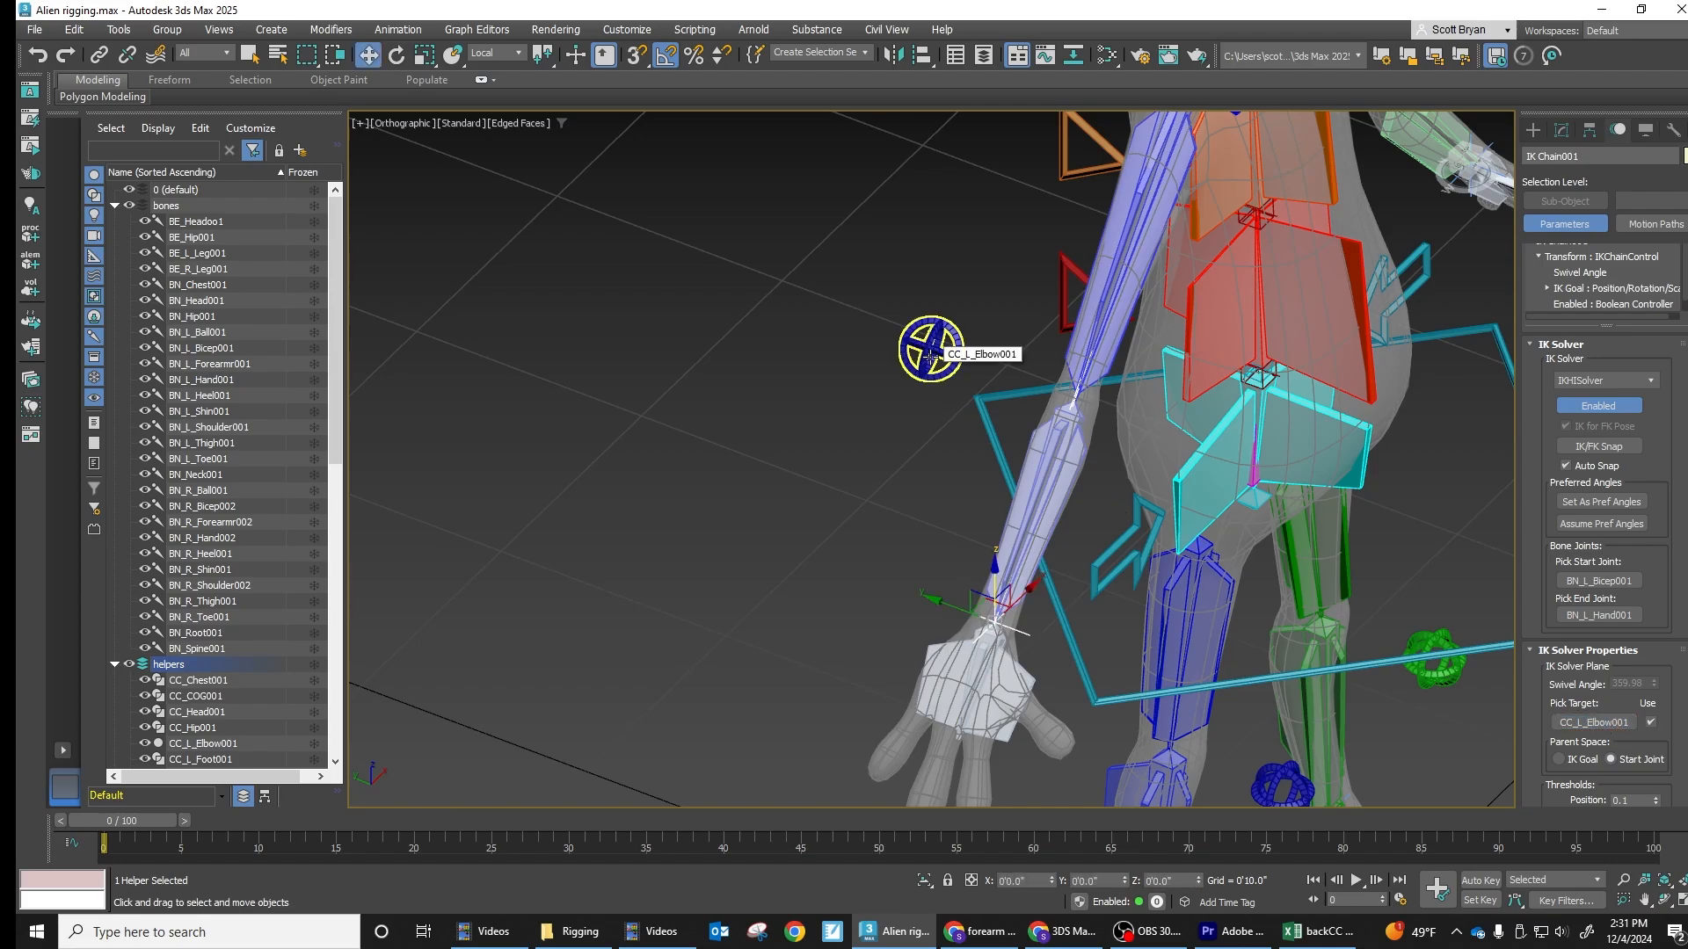
# Pick CC_R_Elbow001 as the solver plane target of the right arm's IK chain
pyautogui.moveTo(1292, 403); pyautogui.dragTo(1149, 580, button='middle')
pyautogui.keyDown('alt'); pyautogui.moveTo(1296, 274); pyautogui.dragTo(1143, 299, button='middle'); pyautogui.keyUp('alt')
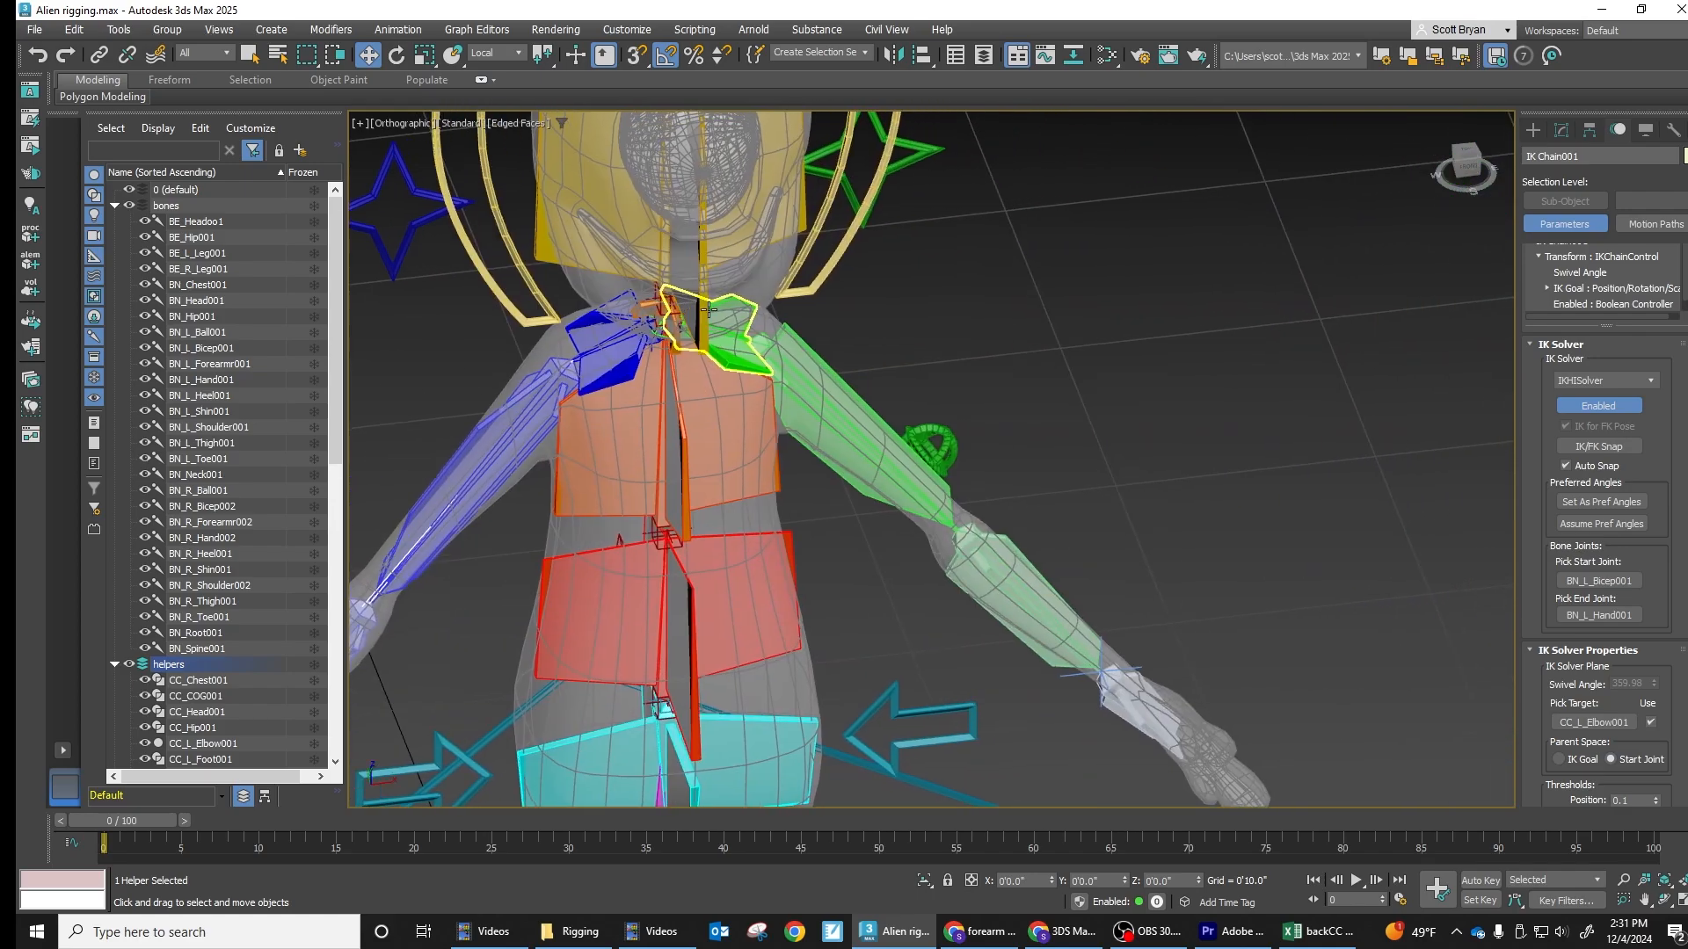
pyautogui.click(1130, 671)
pyautogui.keyDown('alt'); pyautogui.moveTo(1169, 466); pyautogui.dragTo(1116, 536, button='middle'); pyautogui.keyUp('alt')
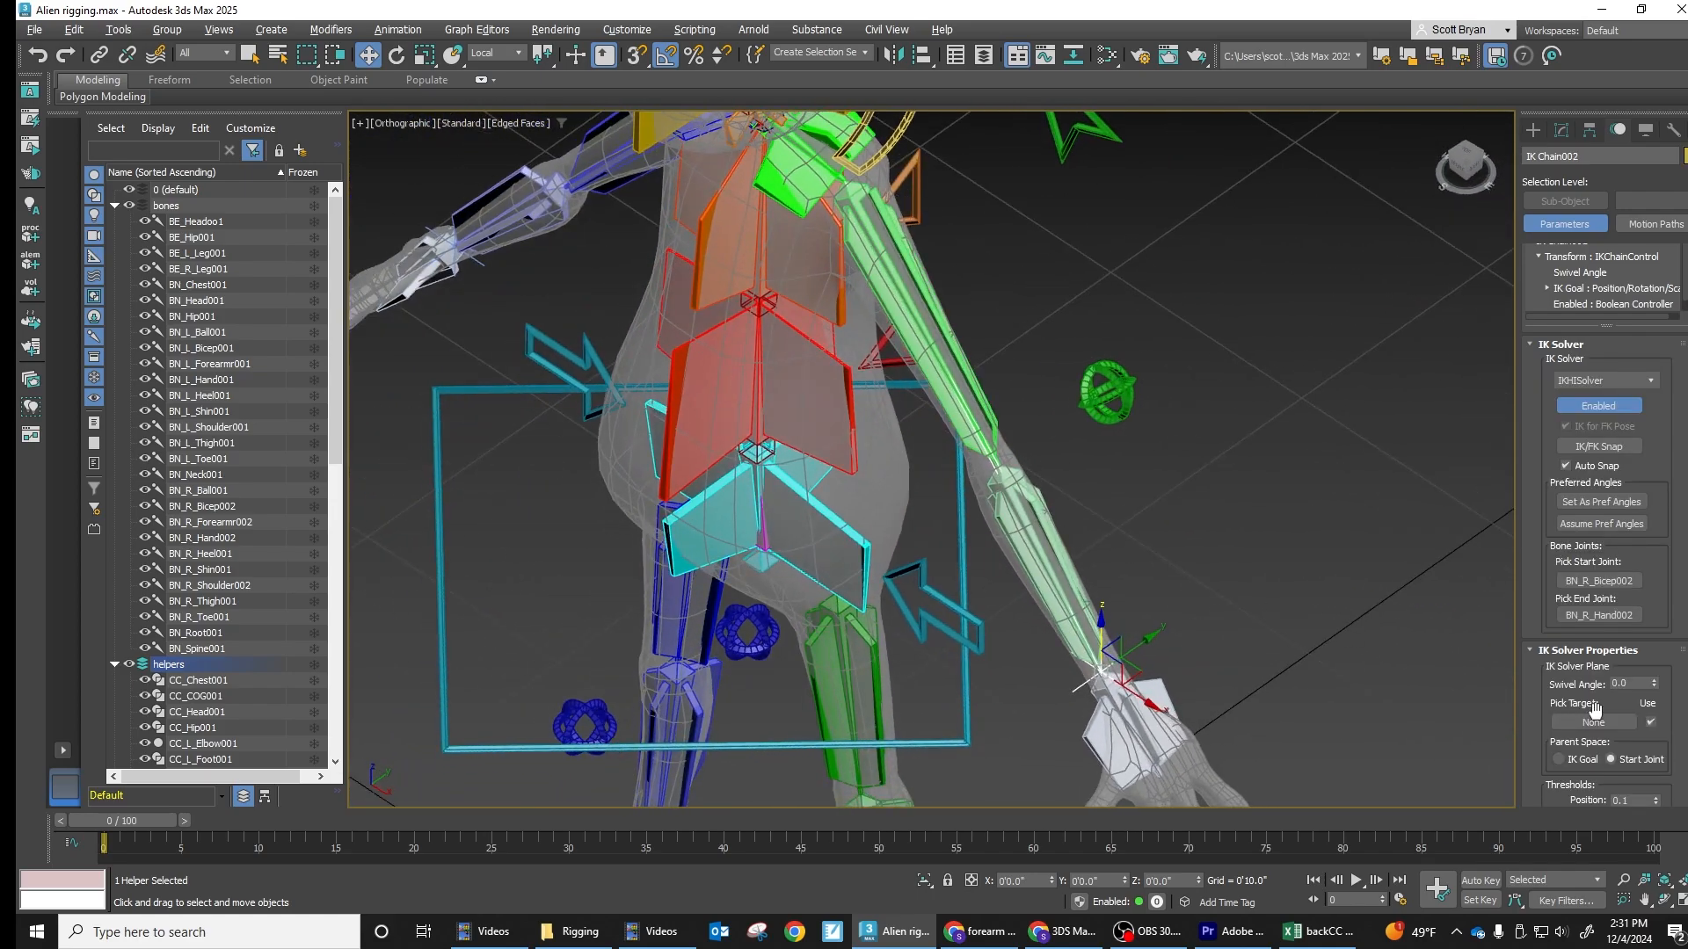
pyautogui.click(1601, 724)
pyautogui.click(1085, 401)
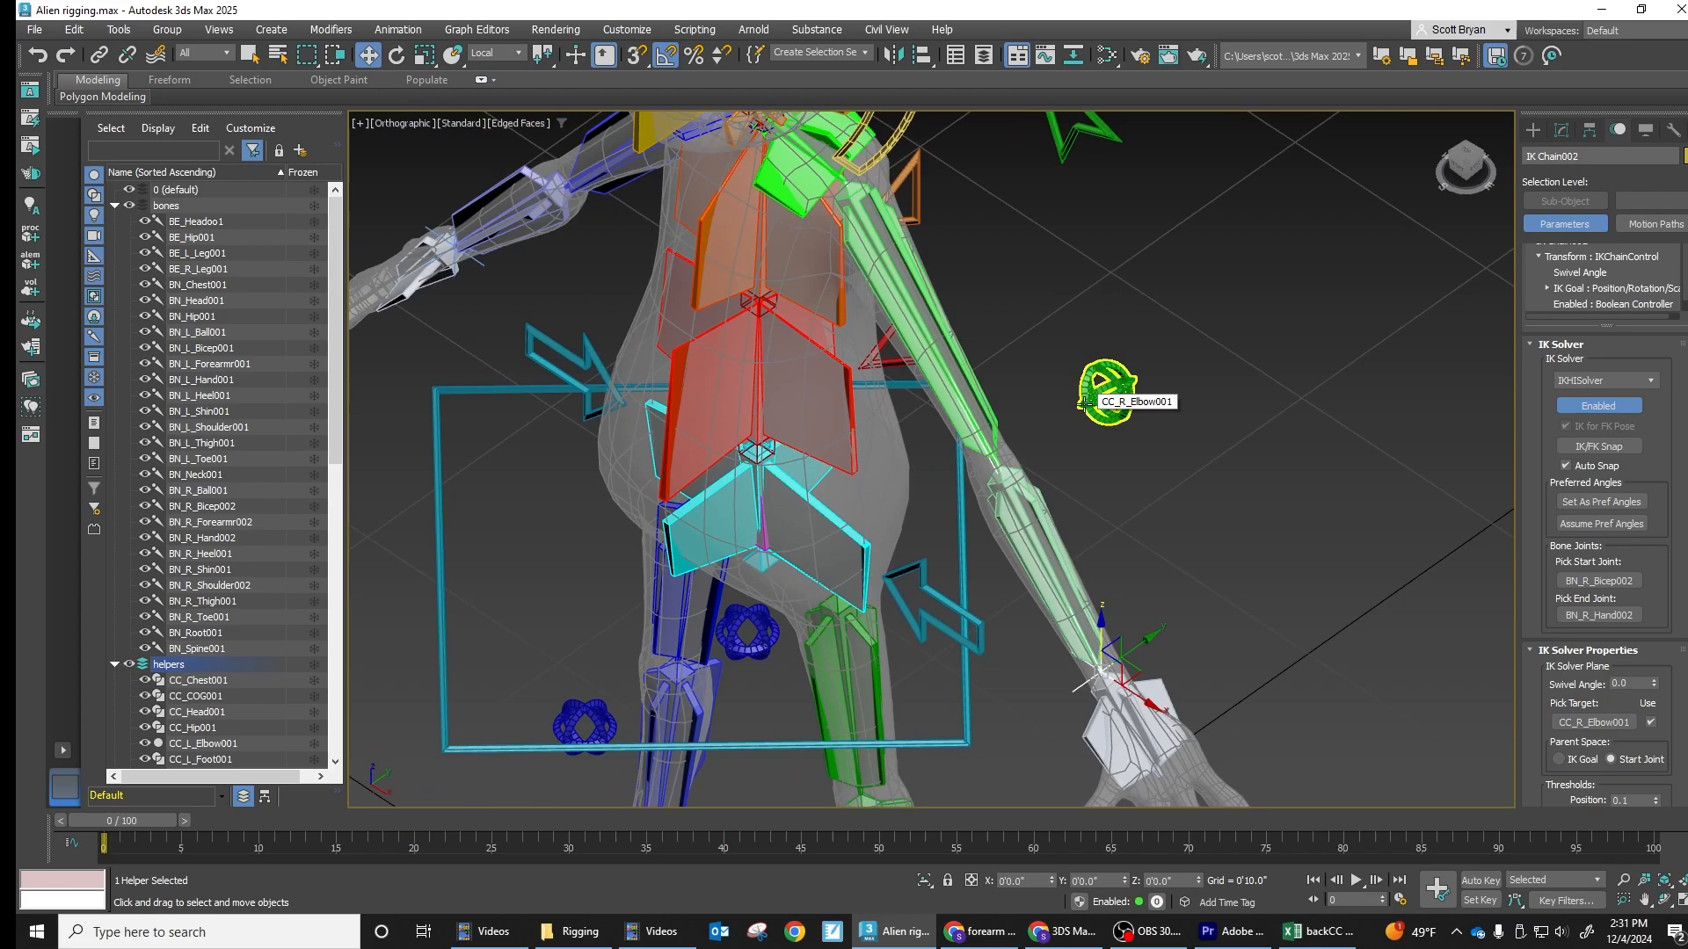
# Try moving the left elbow control CC_L_Elbow001 along its unlocked local Y axis to test the elbow swivel
pyautogui.moveTo(1149, 595); pyautogui.dragTo(1107, 392, button='middle')
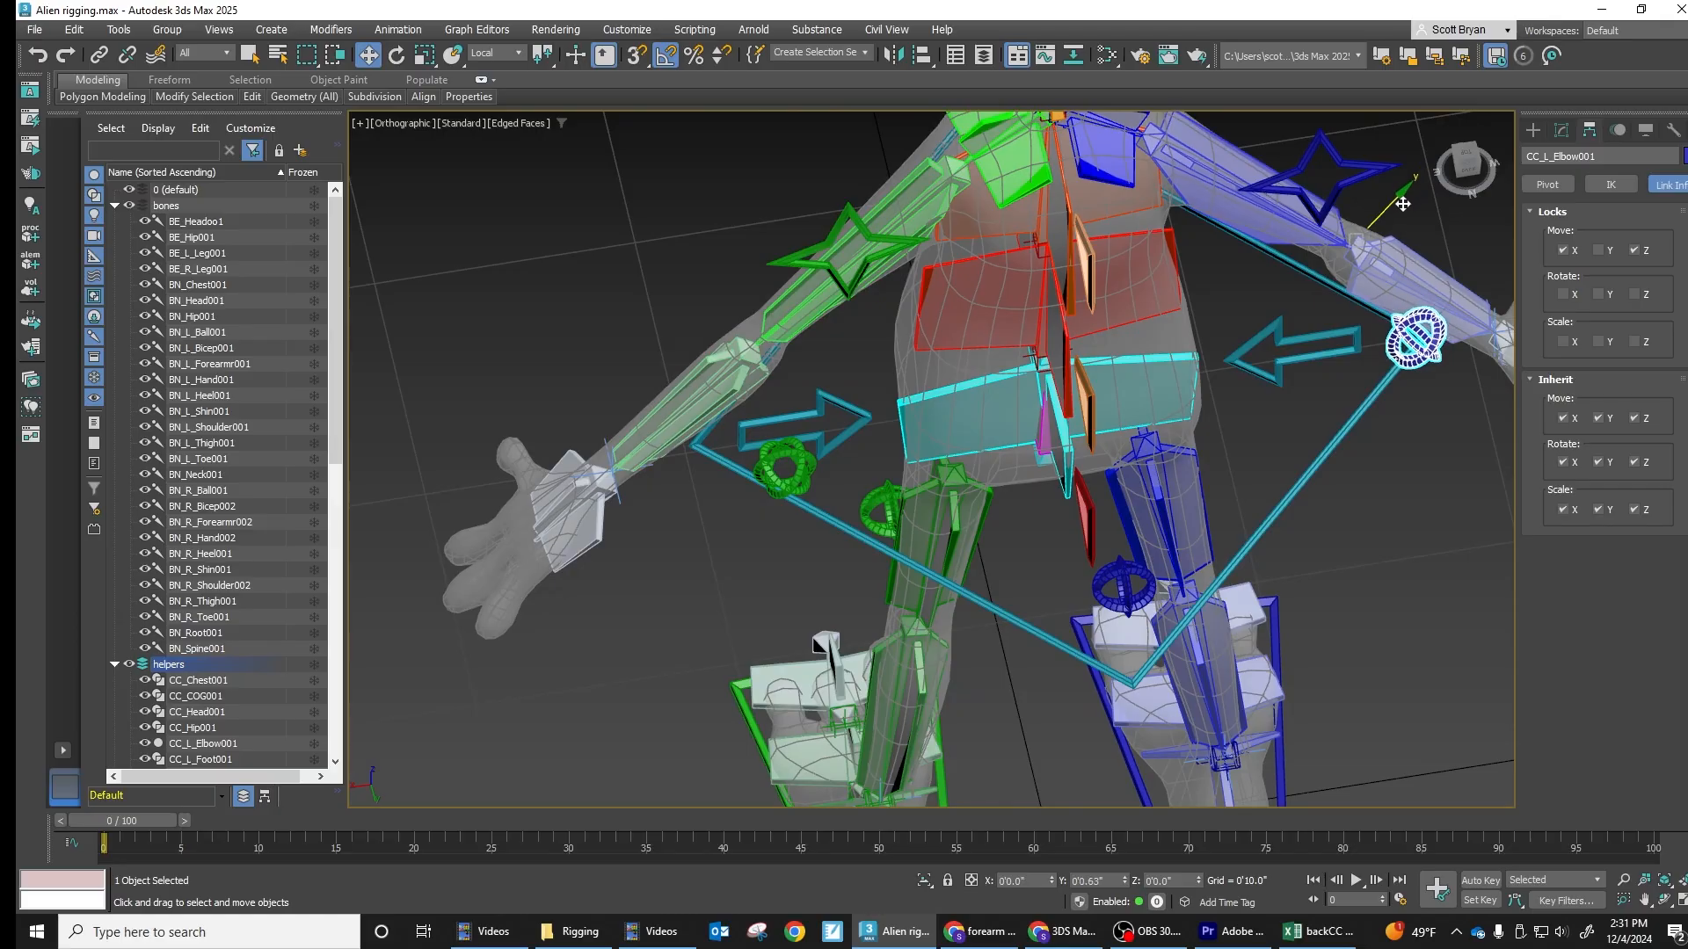
pyautogui.moveTo(1402, 204); pyautogui.dragTo(1494, 348)
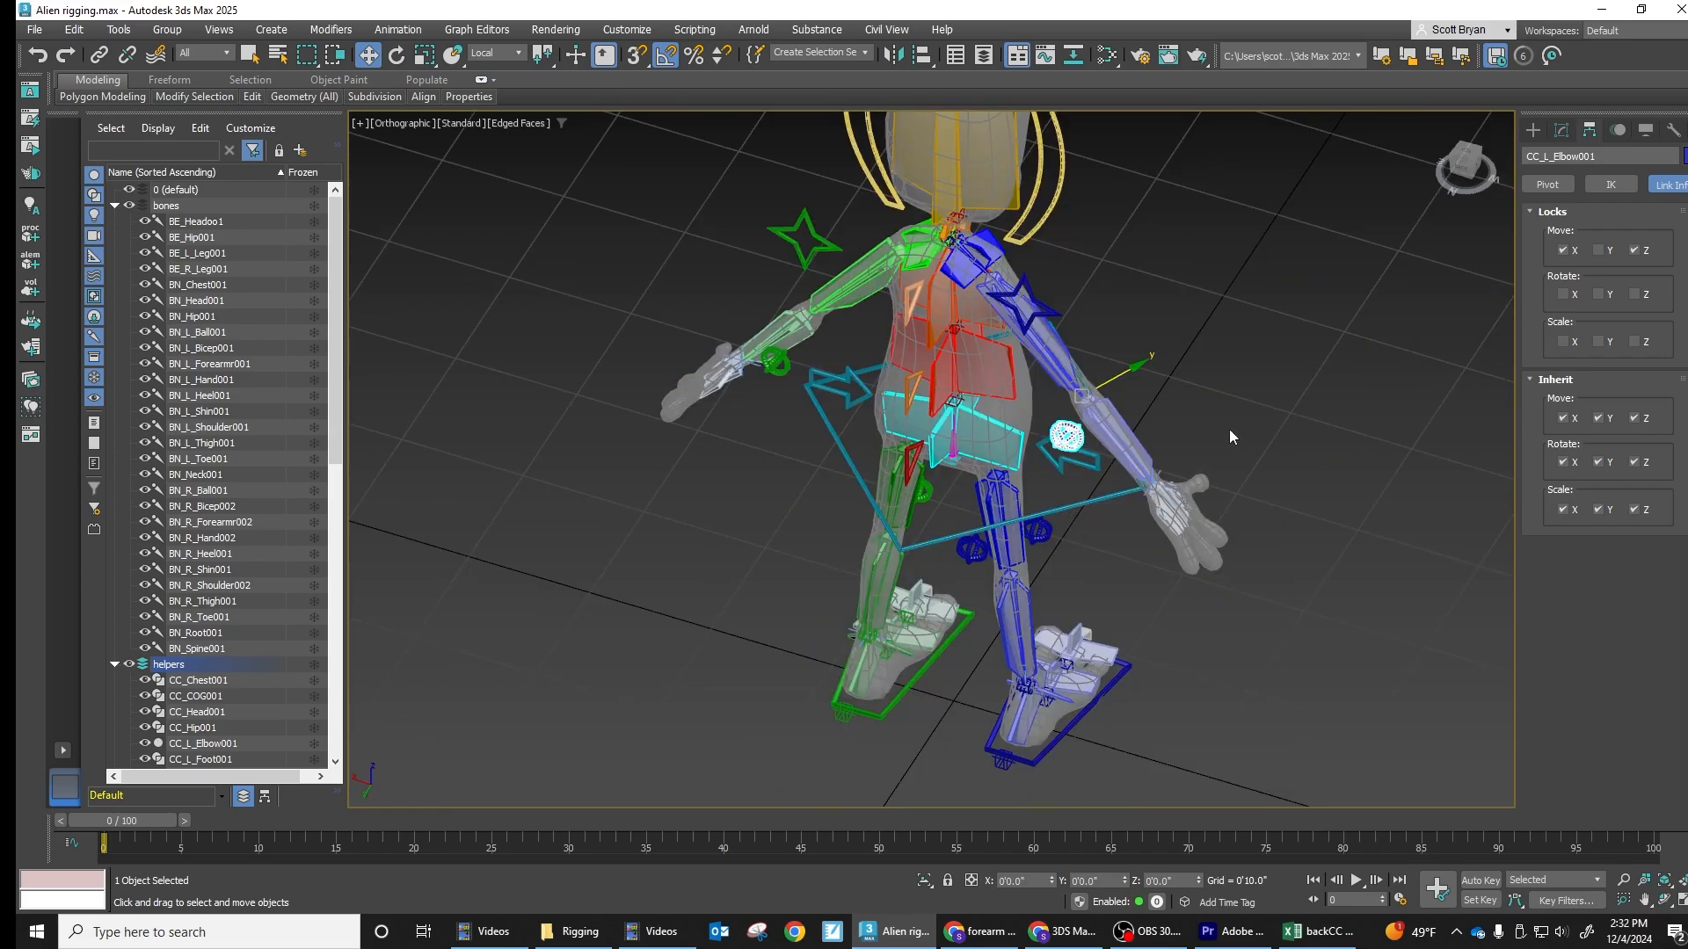
pyautogui.keyDown('alt'); pyautogui.moveTo(1229, 429); pyautogui.dragTo(991, 349, button='middle'); pyautogui.keyUp('alt')
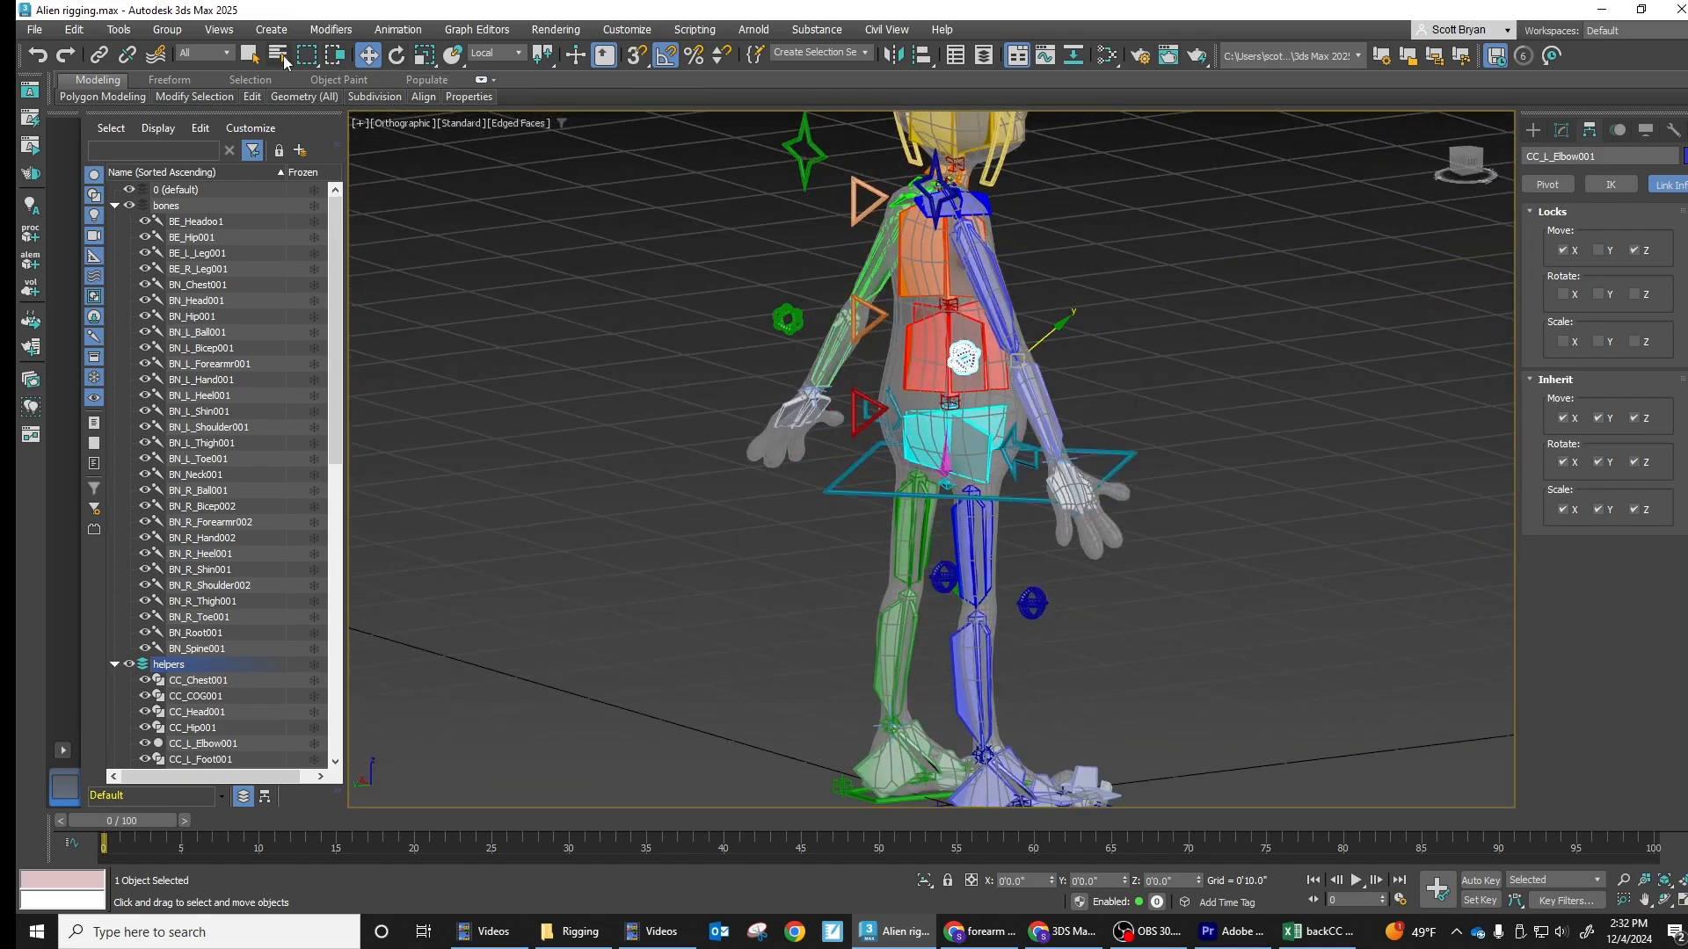
# Link the elbow controls CC_L_Elbow001 and CC_R_Elbow001 to the shoulder controls CC_L_Shoulder001 and CC_R_Shoulder001 as their parents
pyautogui.click(99, 55)
pyautogui.scroll(2, 983, 437)
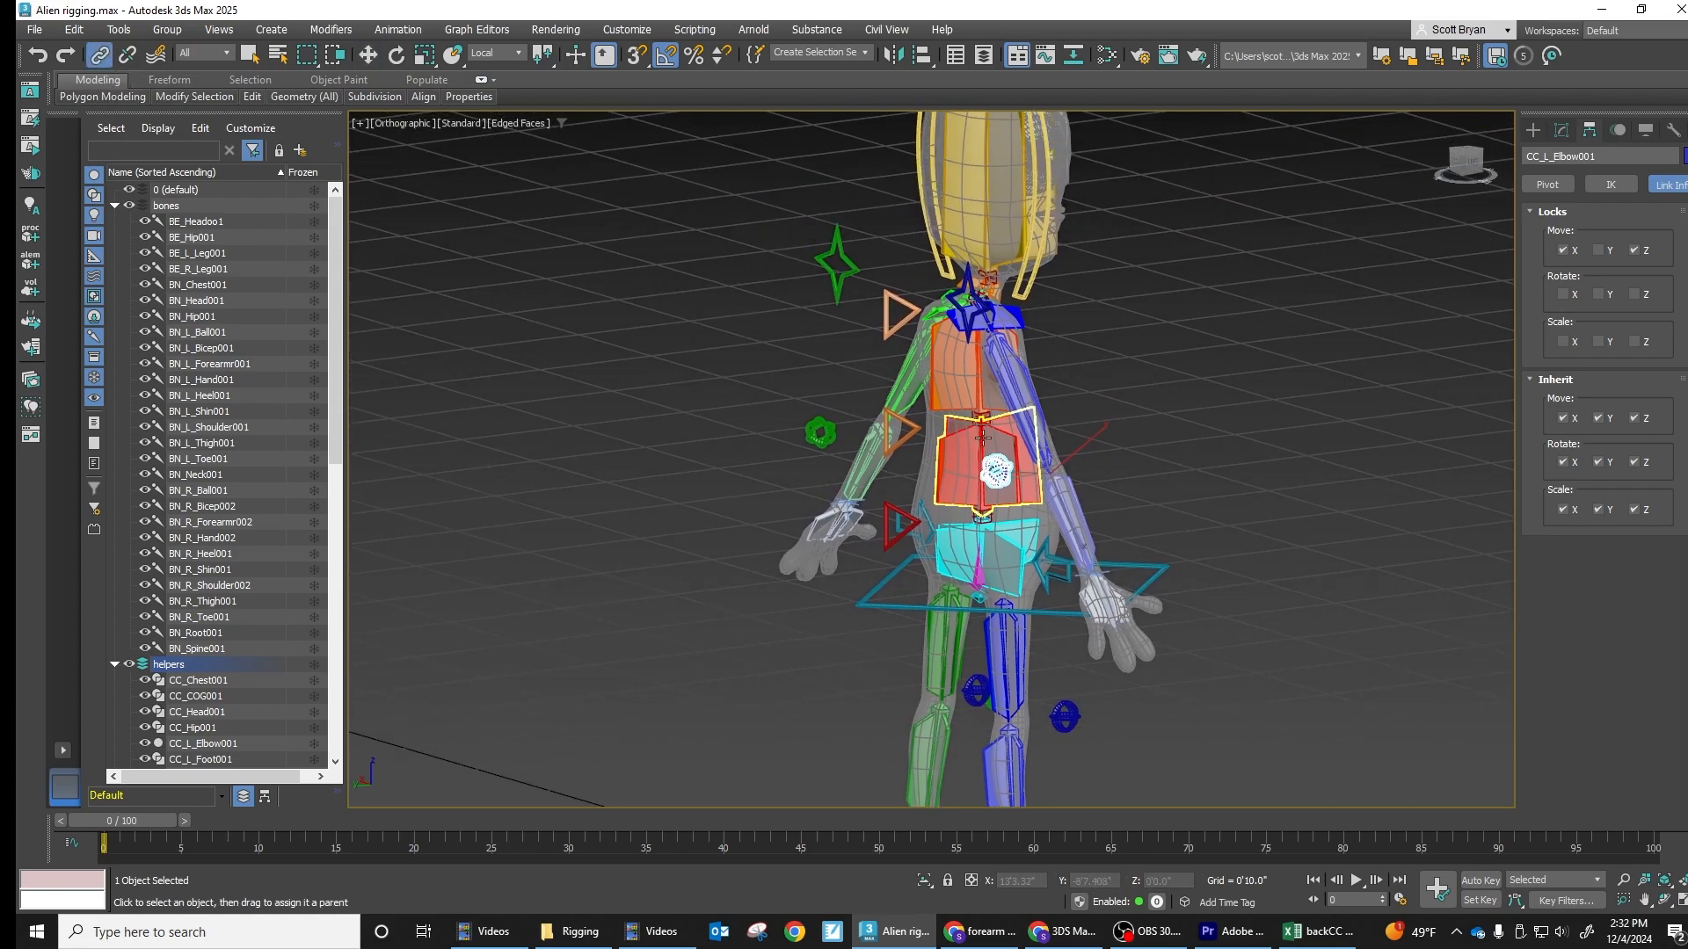
pyautogui.moveTo(999, 472); pyautogui.dragTo(985, 310)
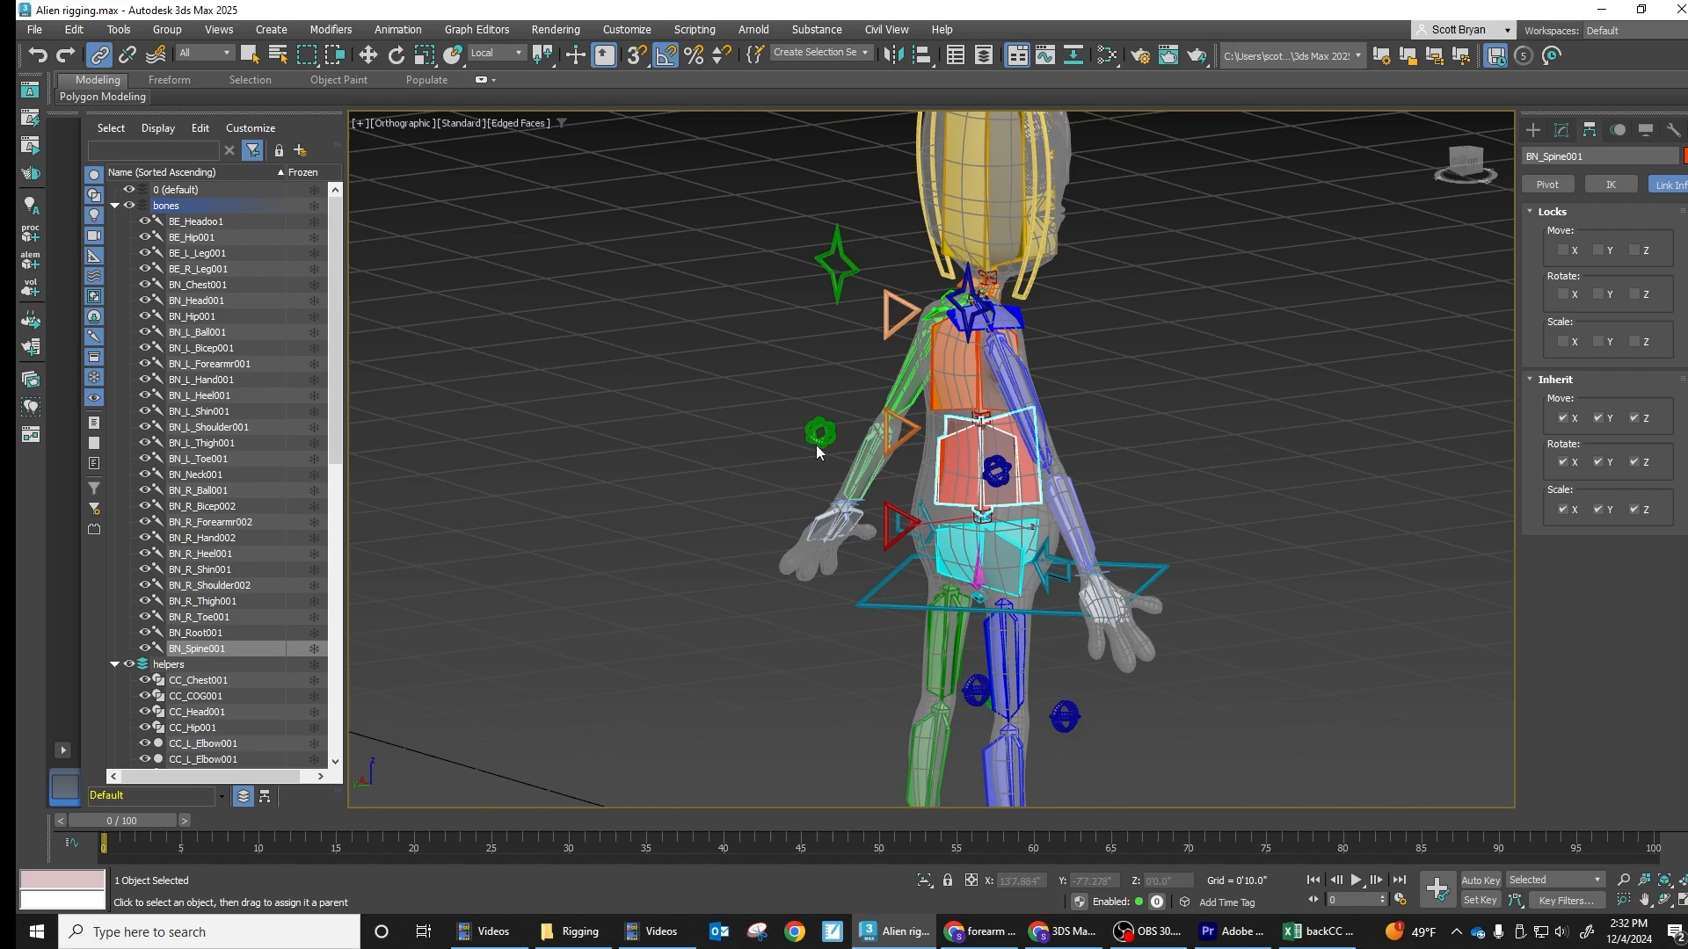
pyautogui.moveTo(824, 439); pyautogui.dragTo(843, 302)
pyautogui.scroll(2, 1232, 478)
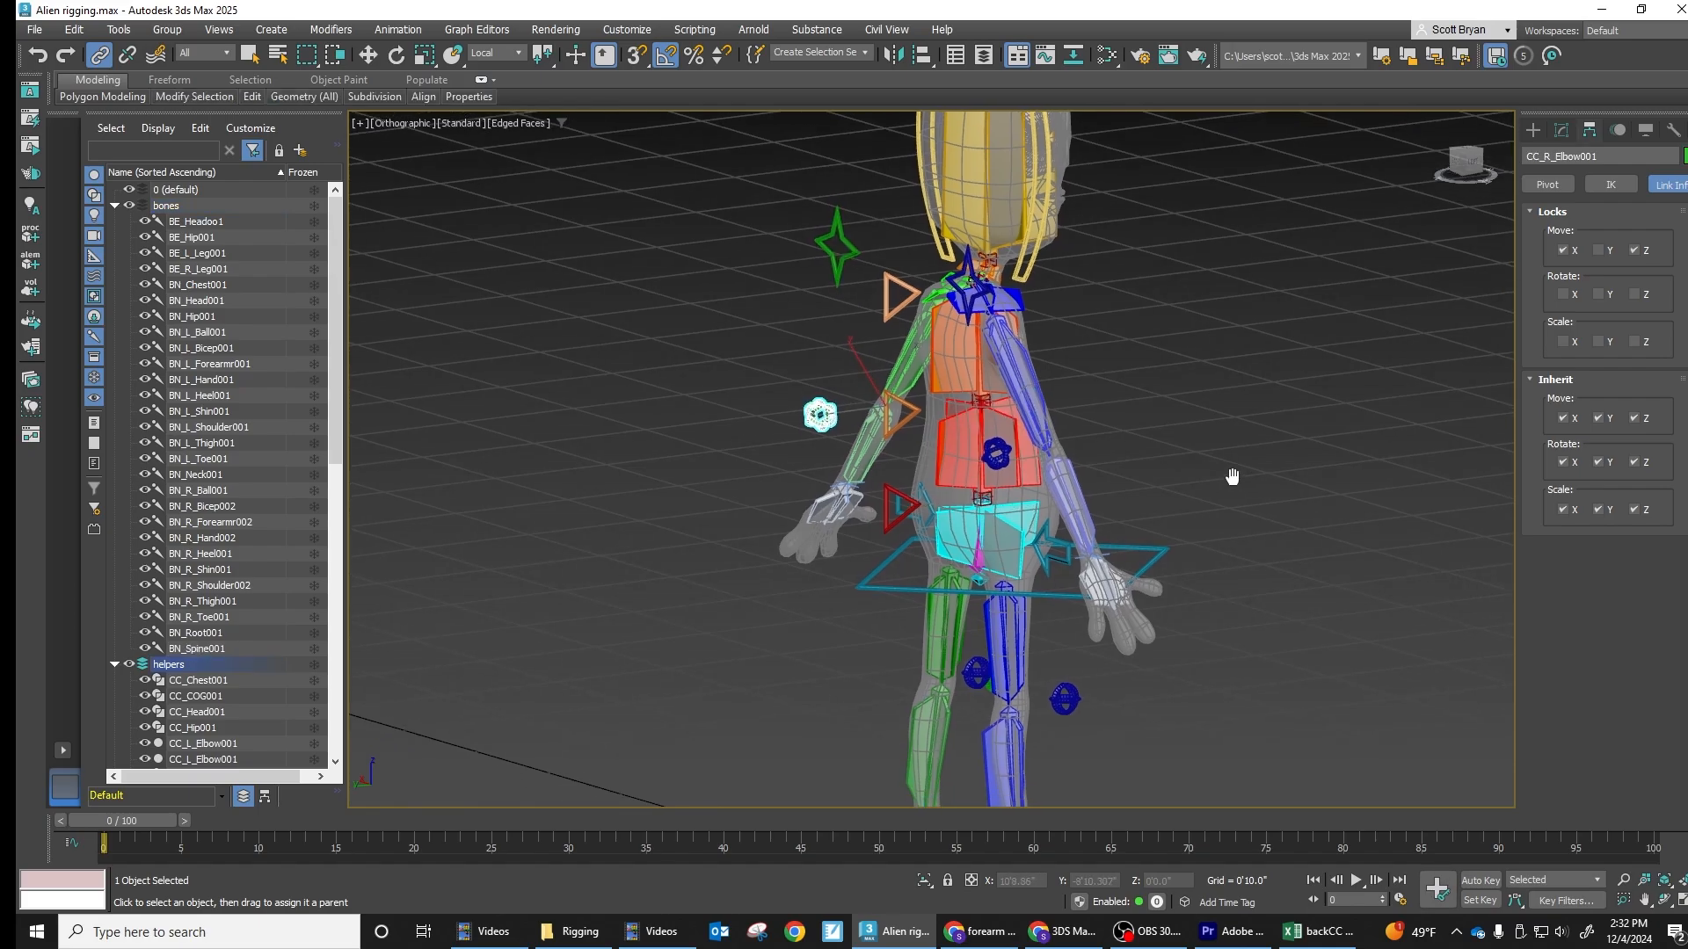
# Try rotating CC_L_Shoulder001 to test the link, select its child elbow control to check the hierarchy, and clear the selection
pyautogui.keyDown('alt'); pyautogui.moveTo(1257, 445); pyautogui.dragTo(1169, 441, button='middle'); pyautogui.keyUp('alt')
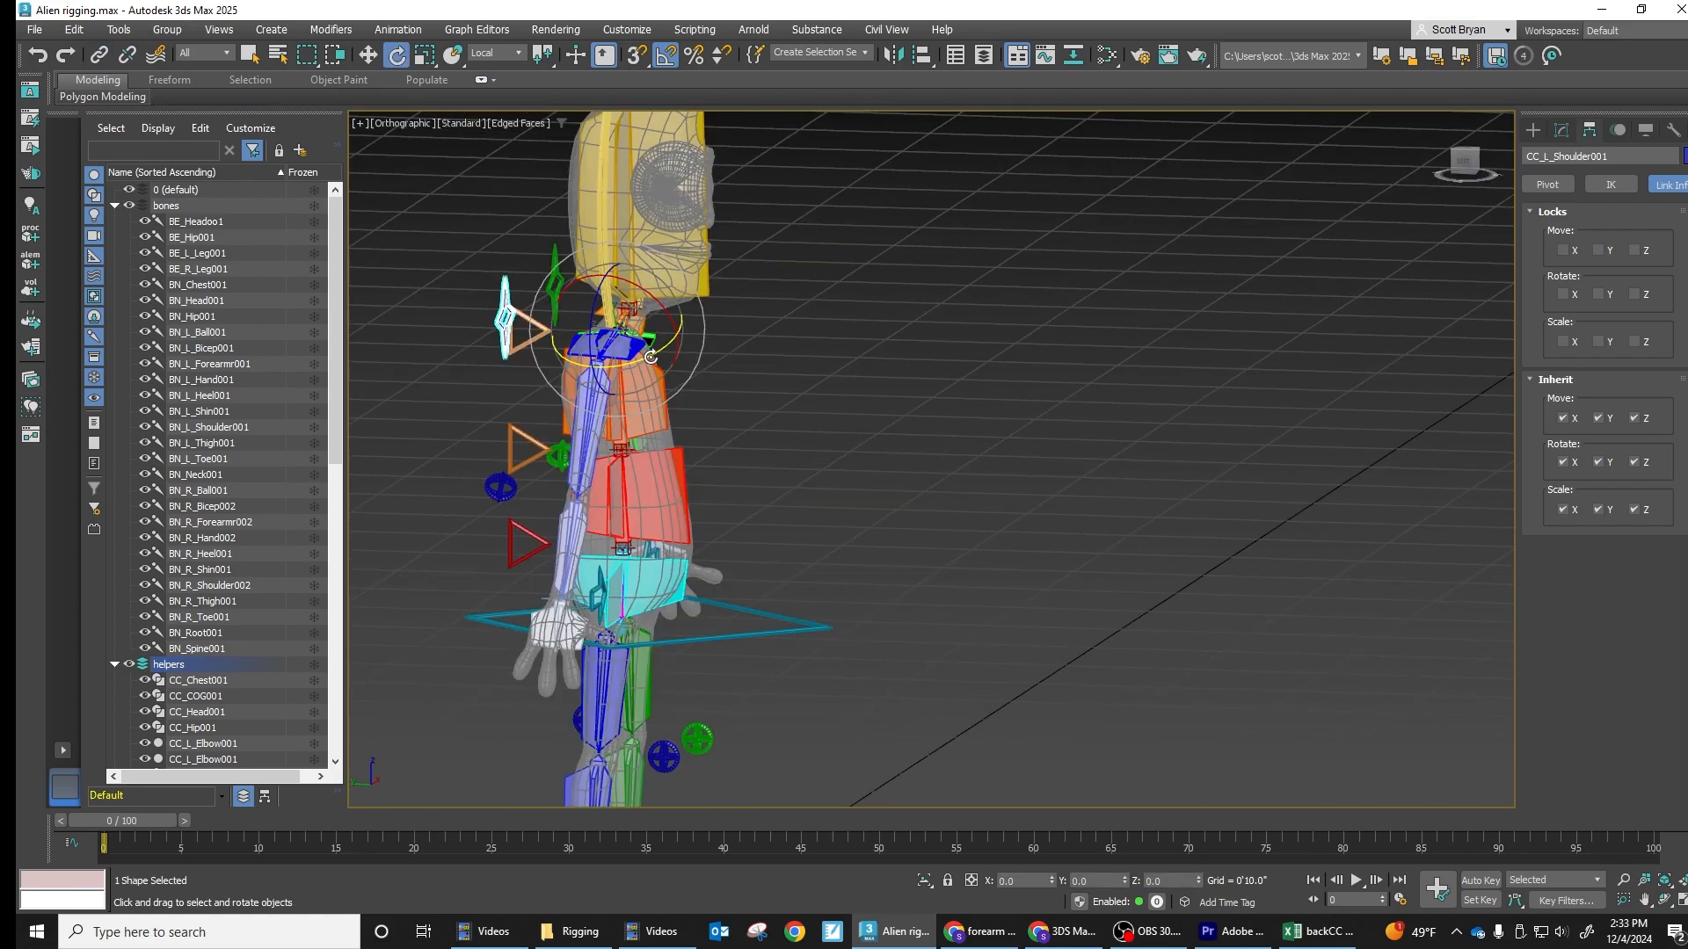
pyautogui.moveTo(650, 356)
pyautogui.mouseDown()
pyautogui.moveTo(626, 367)
pyautogui.moveTo(639, 345)
pyautogui.mouseUp()
pyautogui.moveTo(640, 346); pyautogui.dragTo(622, 361)
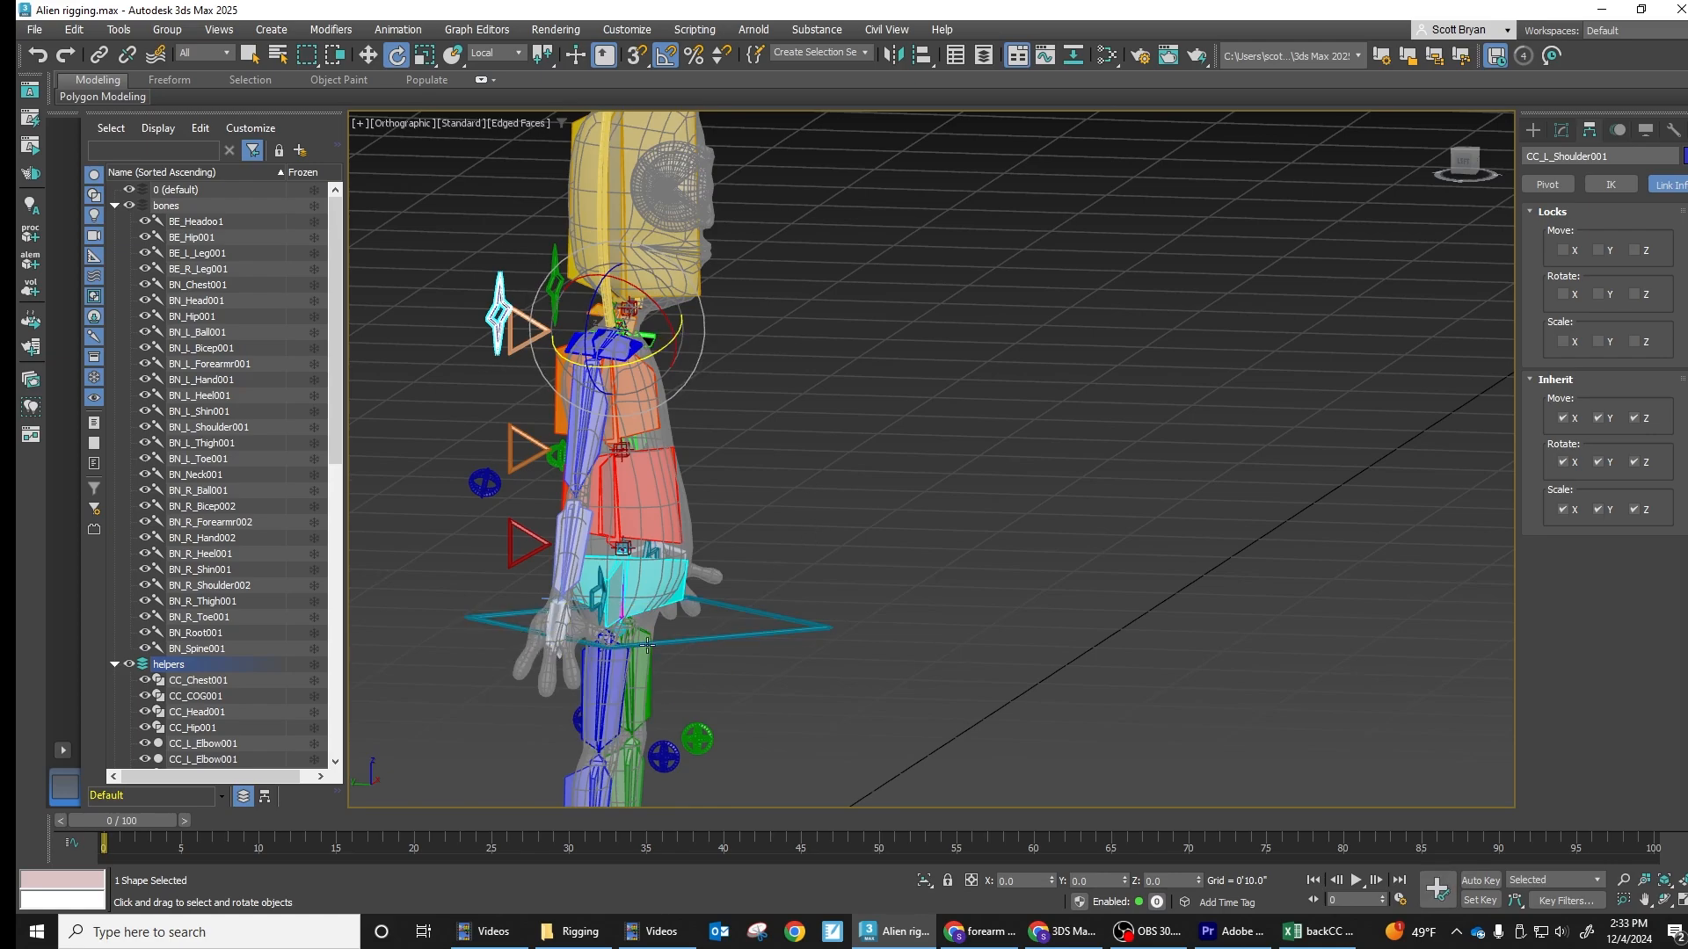
pyautogui.press('pagedown')
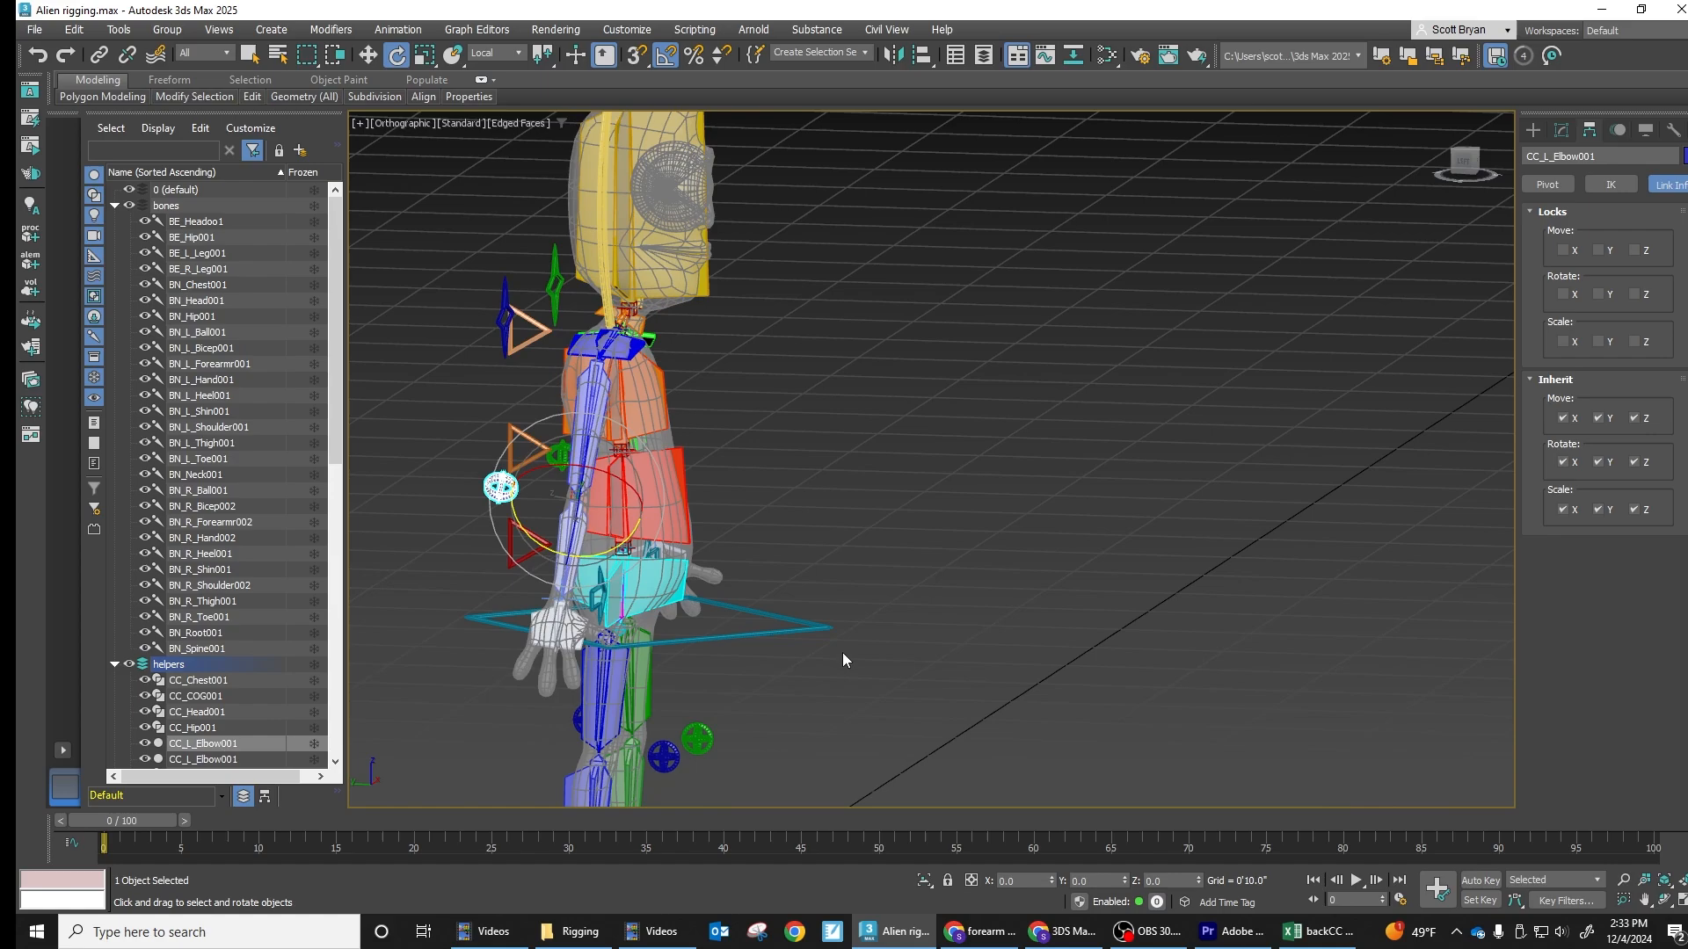
pyautogui.click(819, 482)
# Select the right elbow and right shoulder controls in turn and inspect the right arm from the side
pyautogui.keyDown('alt'); pyautogui.moveTo(737, 443); pyautogui.dragTo(888, 615, button='middle'); pyautogui.keyUp('alt')
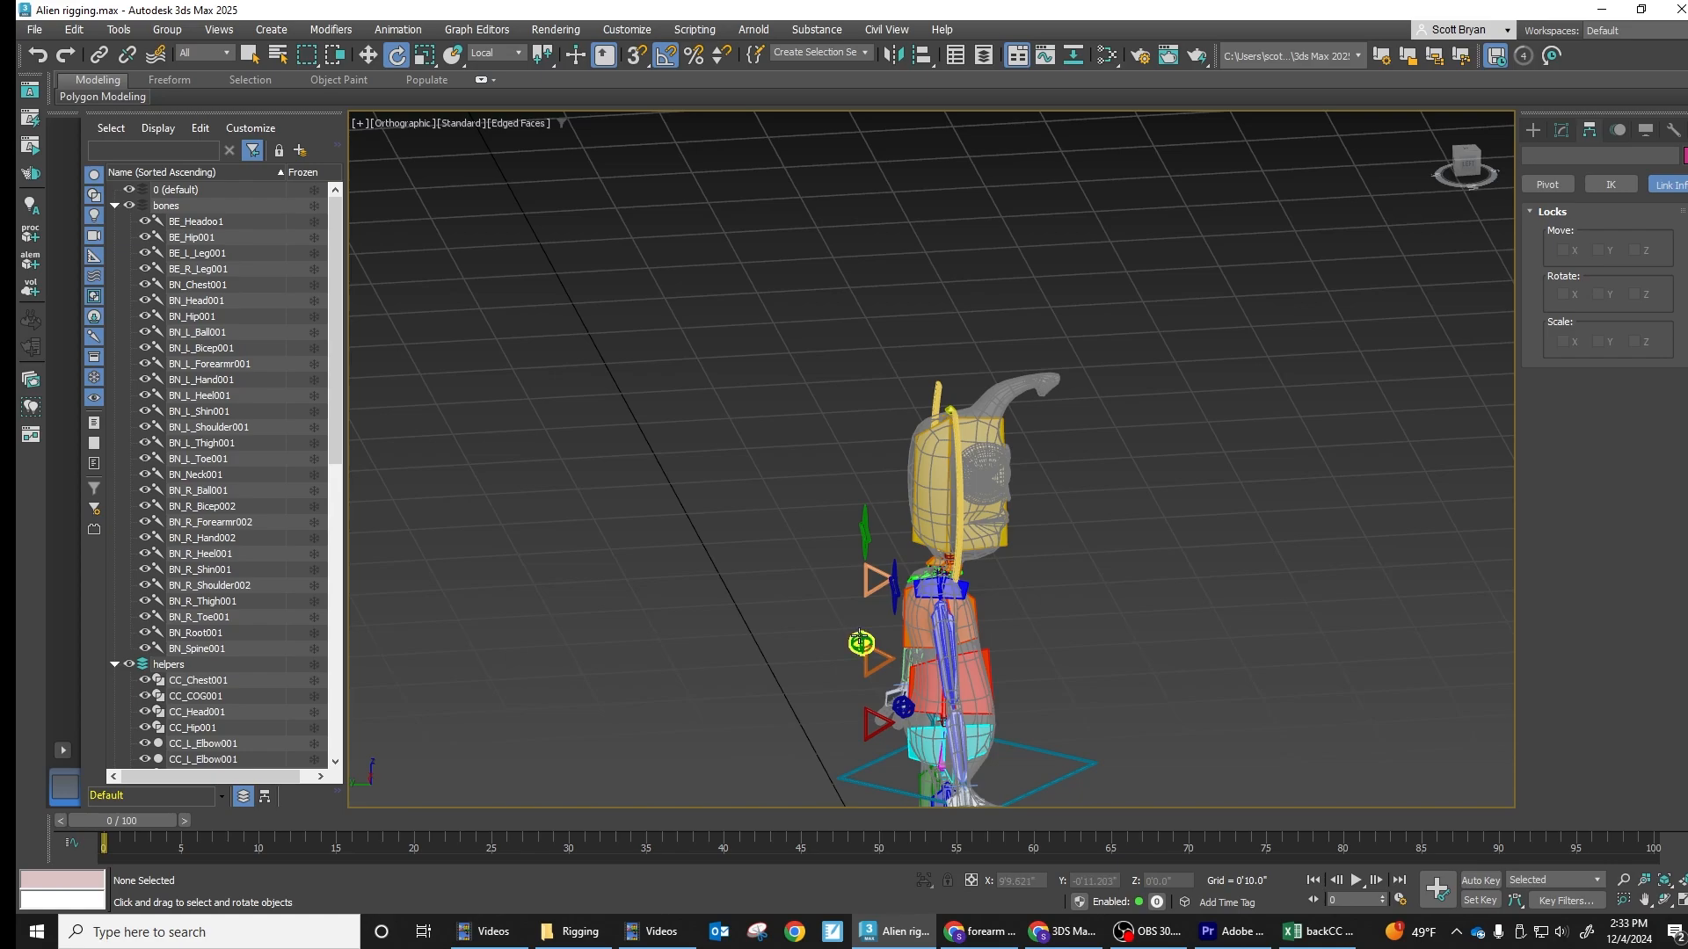
pyautogui.click(863, 640)
pyautogui.moveTo(877, 635)
pyautogui.keyDown('alt'); pyautogui.mouseDown(button='middle')
pyautogui.moveTo(1160, 667)
pyautogui.moveTo(864, 615)
pyautogui.mouseUp(button='middle'); pyautogui.keyUp('alt')
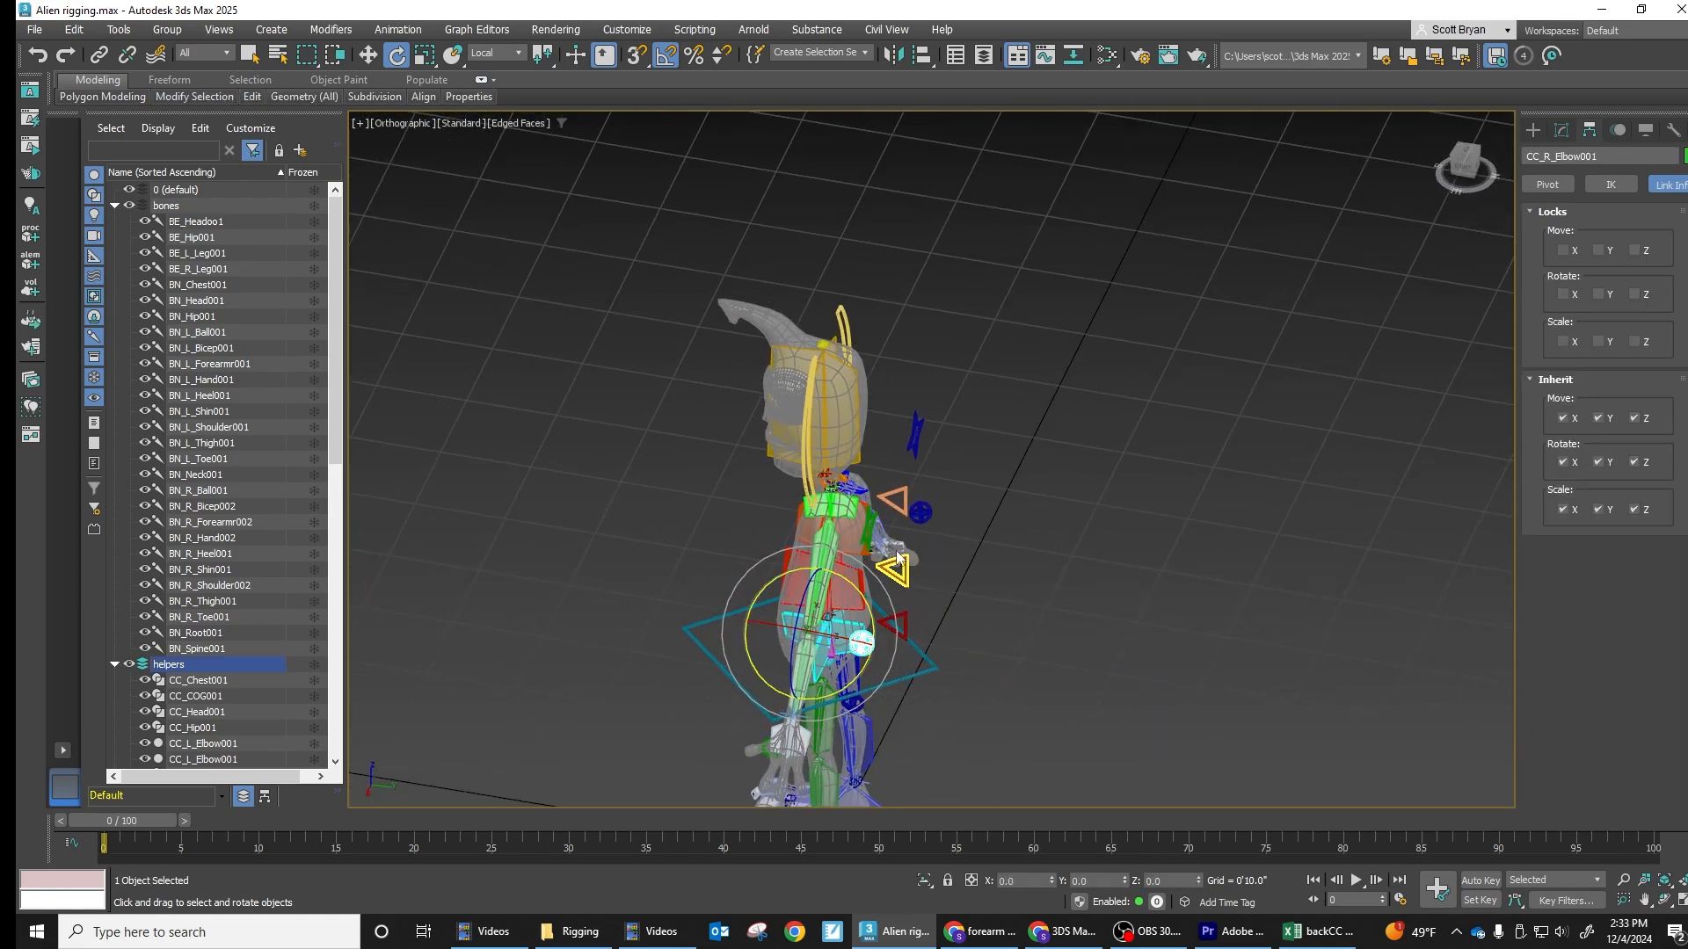
pyautogui.click(868, 527)
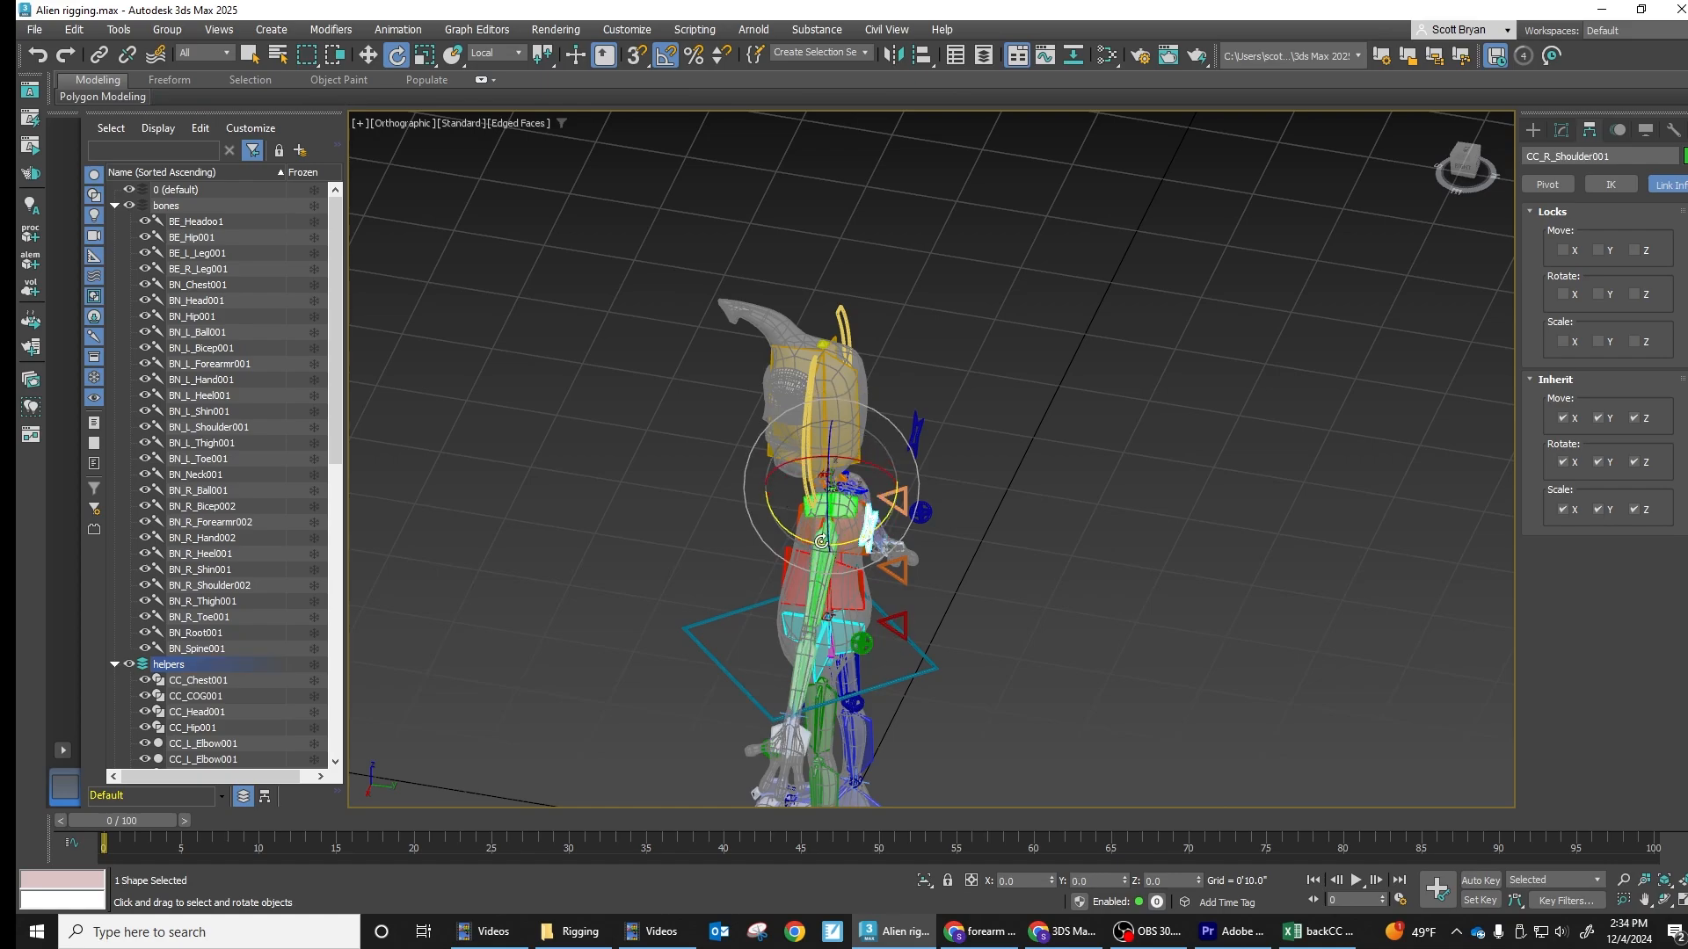
pyautogui.scroll(6, 791, 756)
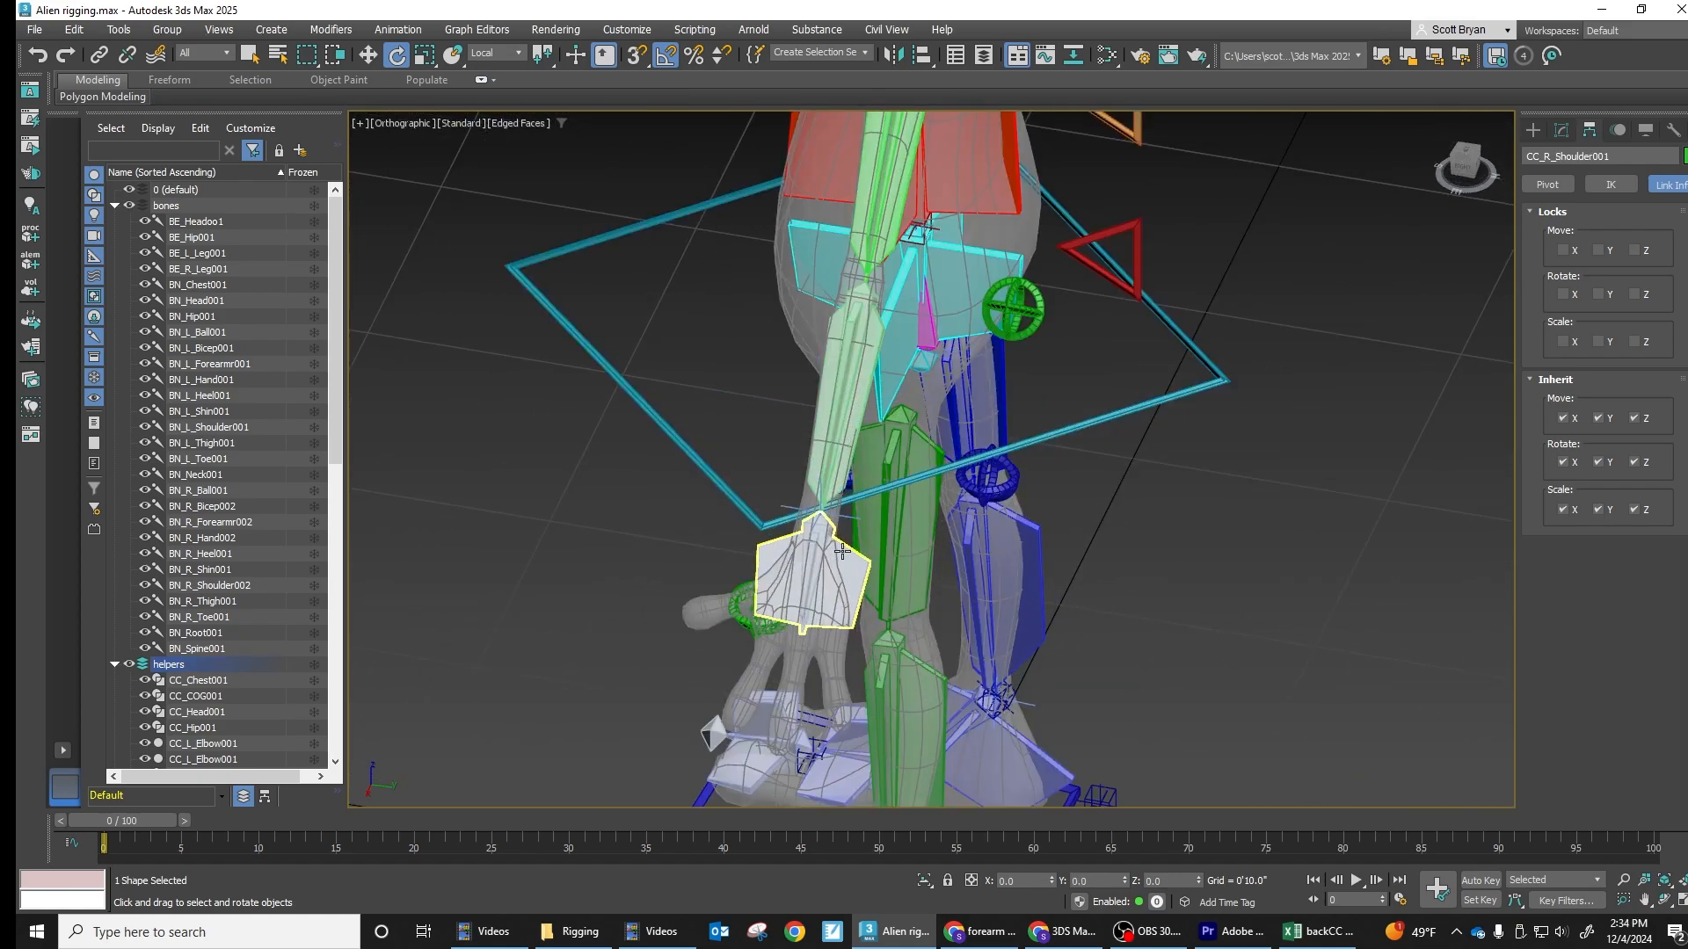
pyautogui.keyDown('alt'); pyautogui.moveTo(798, 591); pyautogui.dragTo(889, 567, button='middle'); pyautogui.keyUp('alt')
pyautogui.scroll(-5, 889, 567)
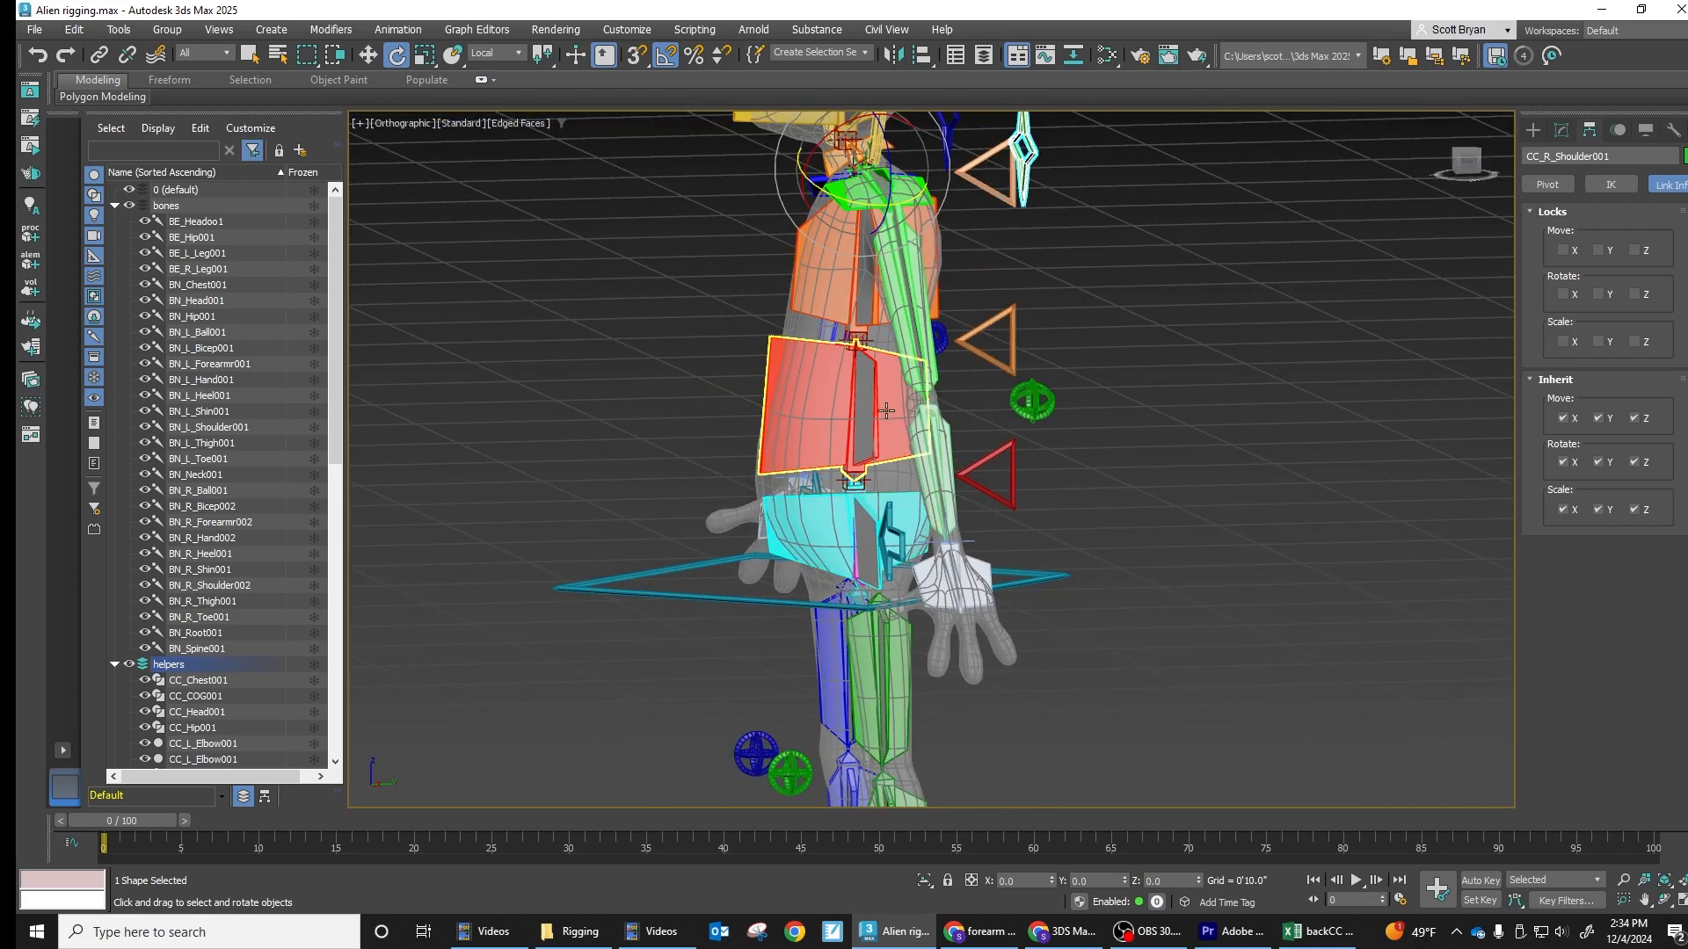
pyautogui.moveTo(888, 411); pyautogui.dragTo(923, 605, button='middle')
pyautogui.scroll(-2, 923, 605)
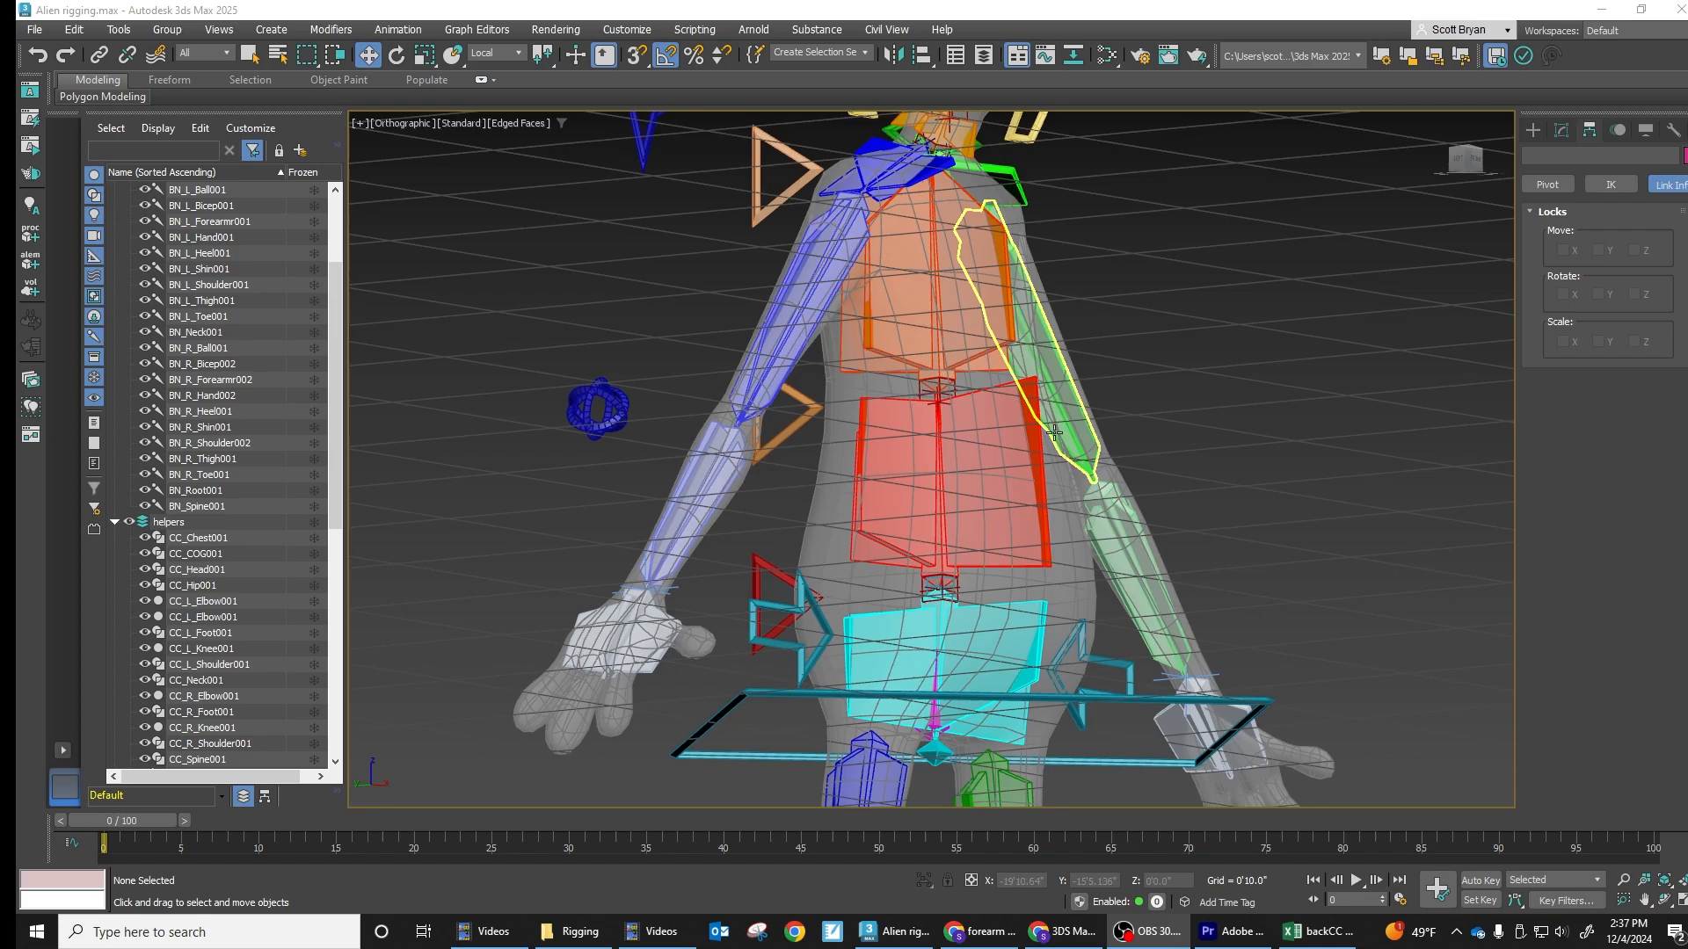
# Examine the hand bones and wrist IK goals from behind the character, focusing on the left wrist
pyautogui.keyDown('alt'); pyautogui.moveTo(1046, 440); pyautogui.dragTo(1062, 219, button='middle'); pyautogui.keyUp('alt')
pyautogui.keyDown('alt'); pyautogui.moveTo(722, 392); pyautogui.dragTo(675, 389, button='middle'); pyautogui.keyUp('alt')
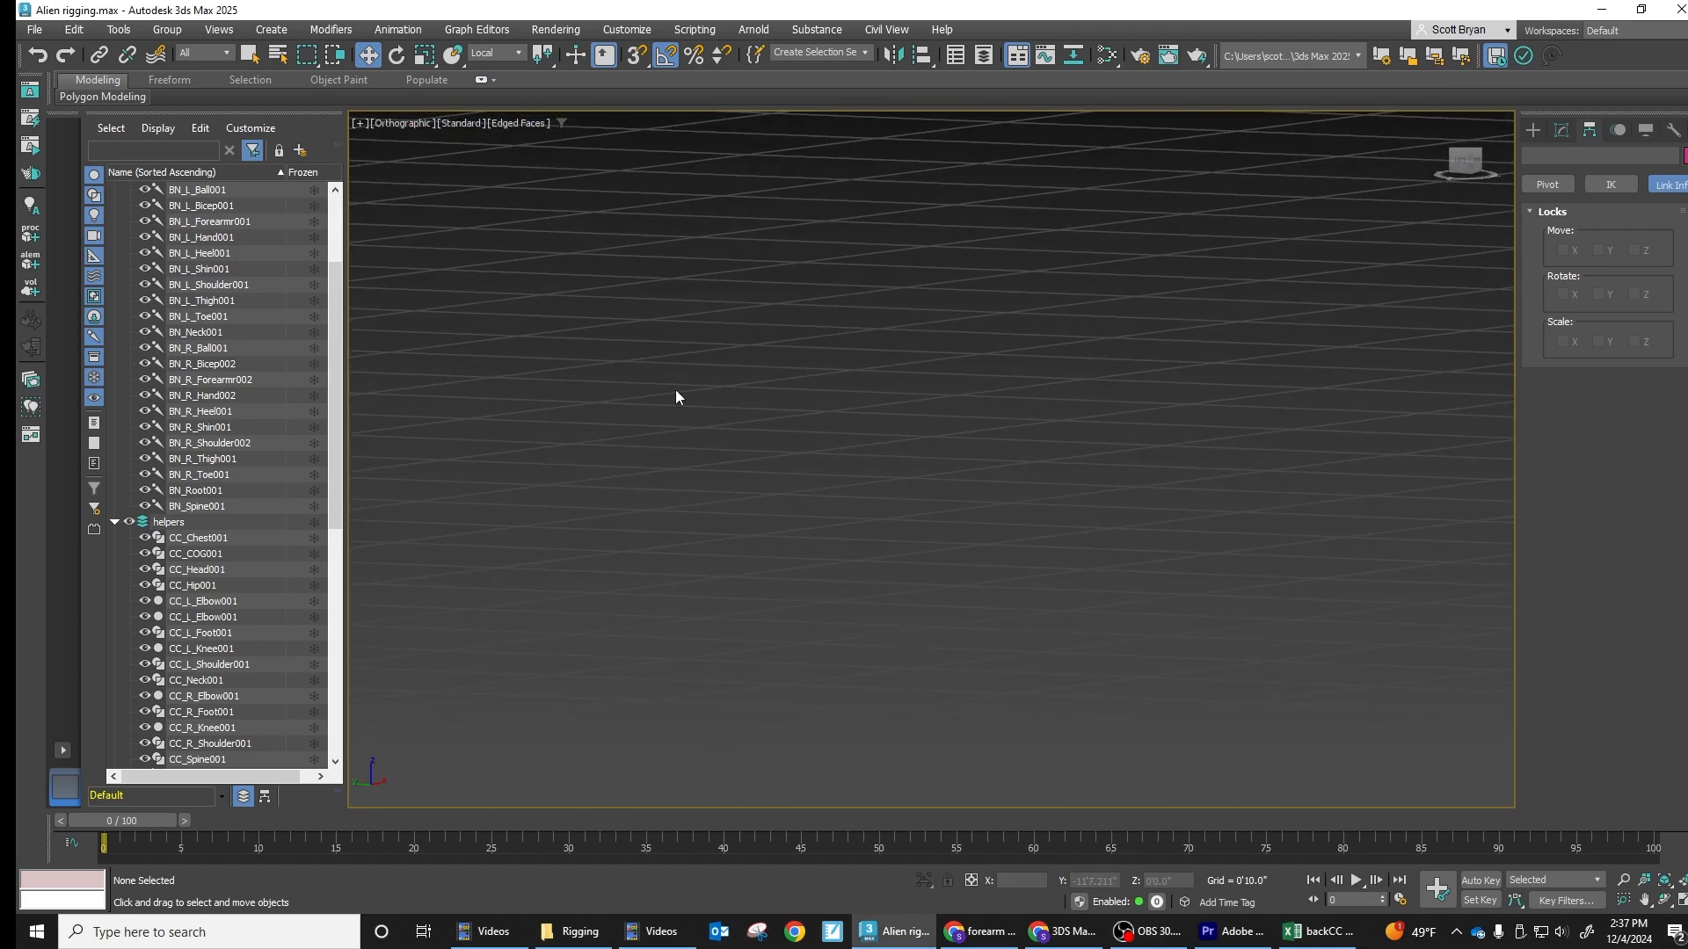
pyautogui.scroll(-8, 618, 393)
pyautogui.moveTo(551, 351); pyautogui.dragTo(801, 615, button='middle')
pyautogui.scroll(10, 772, 442)
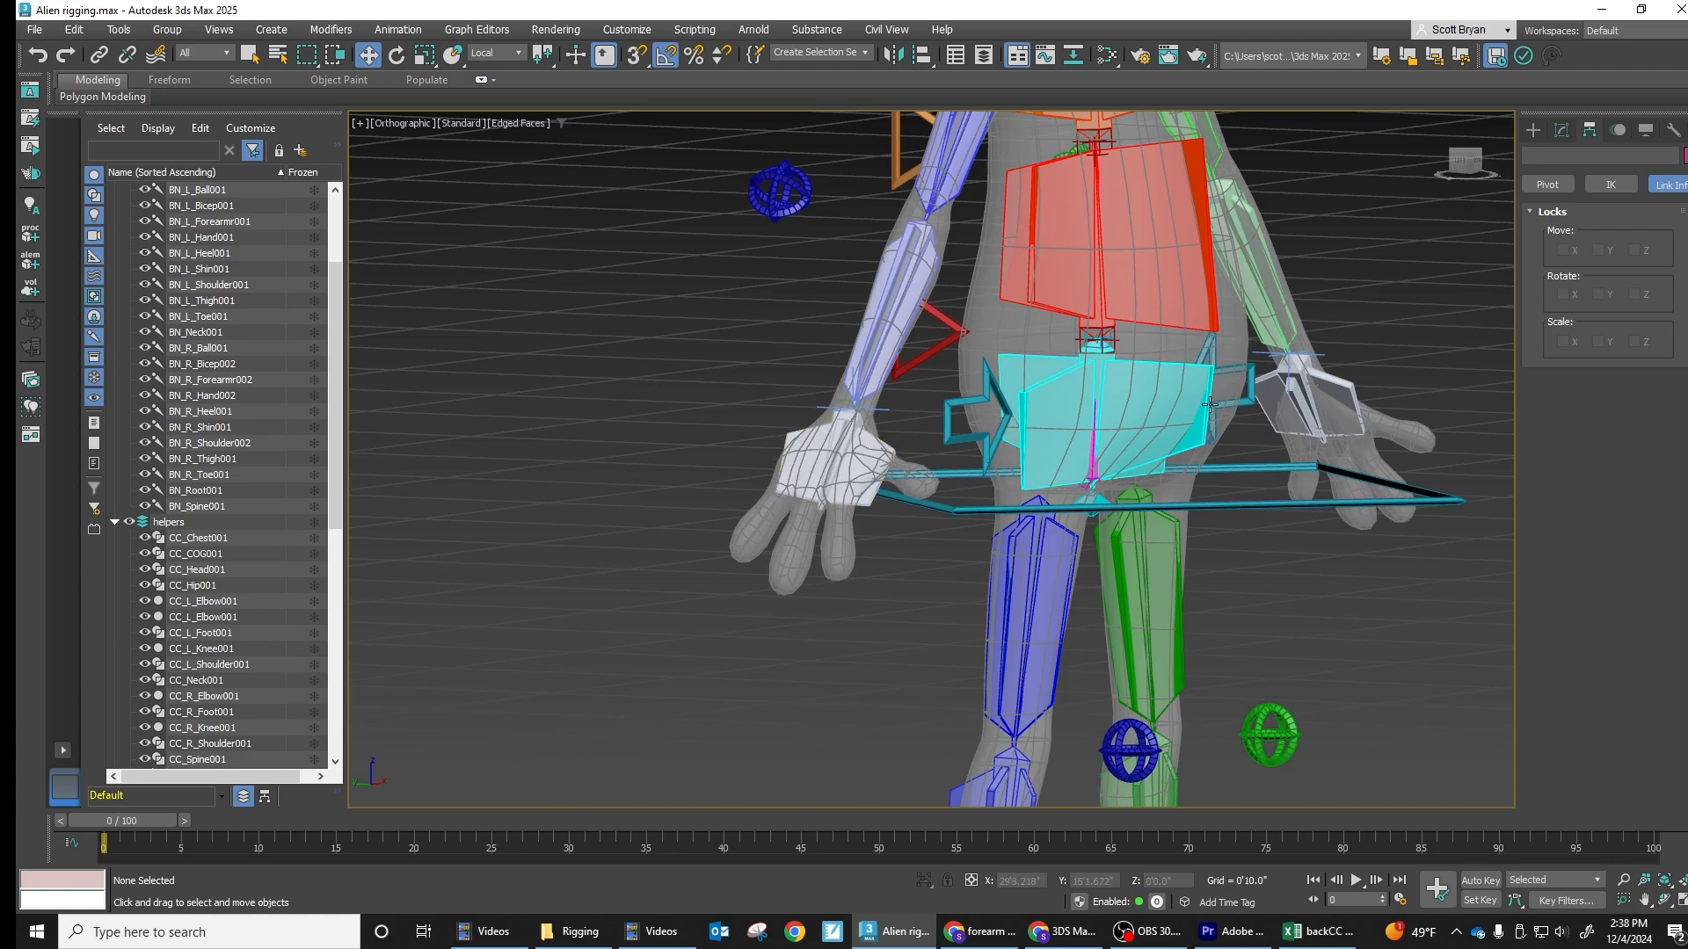
pyautogui.scroll(-2, 967, 400)
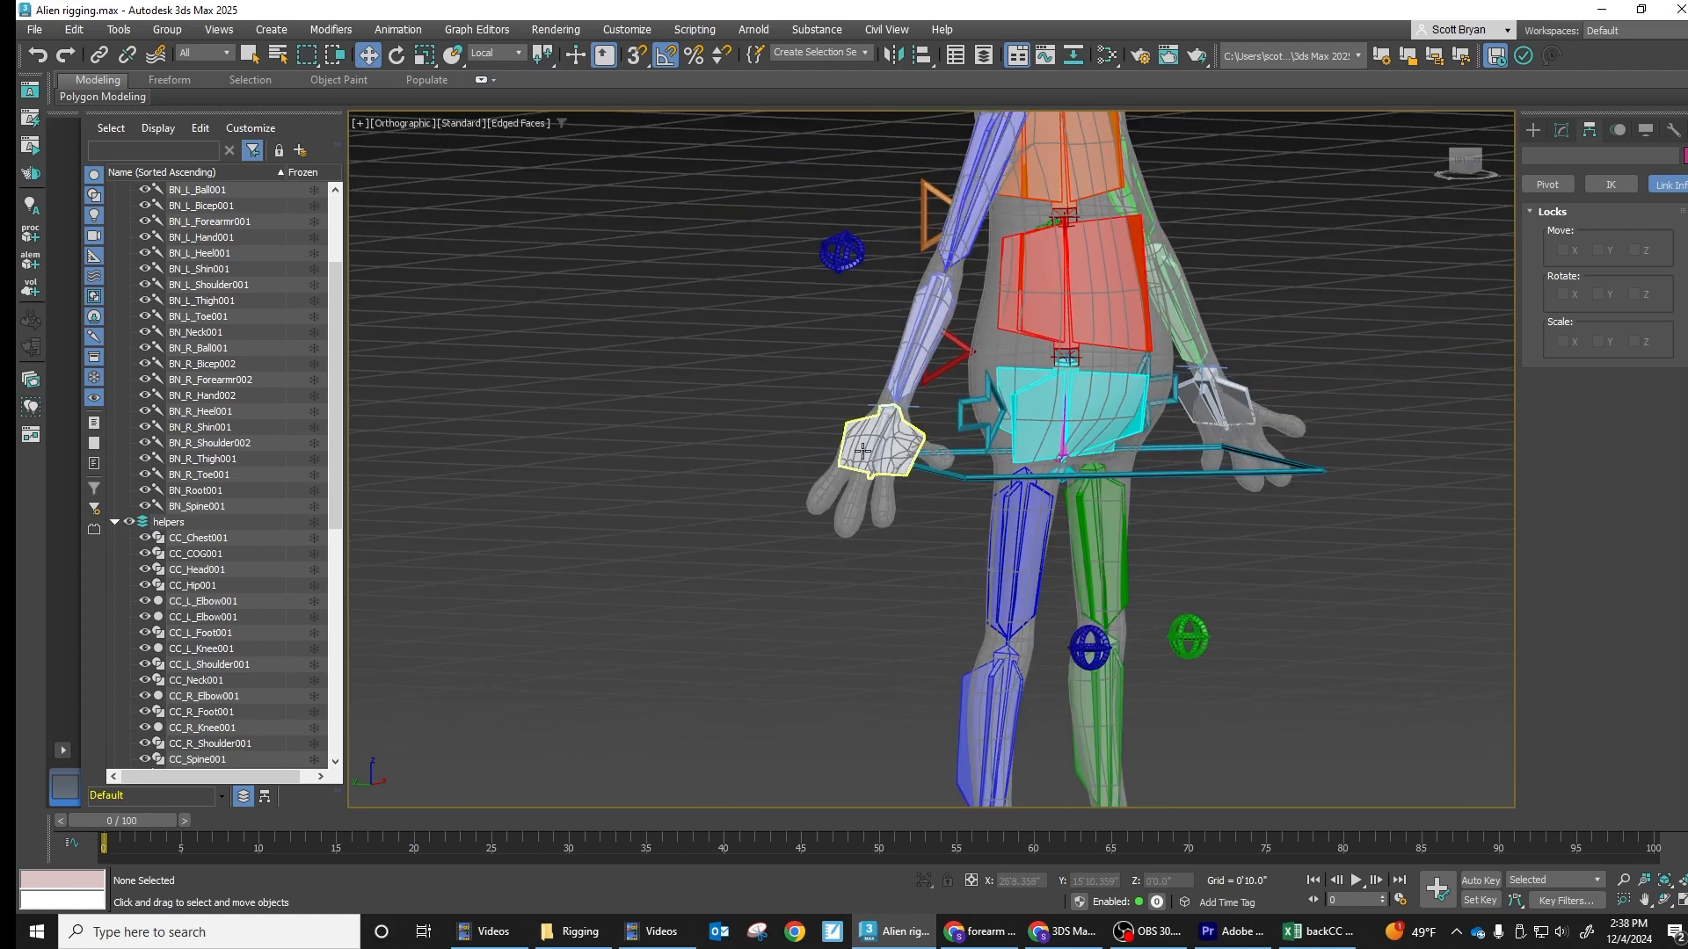
pyautogui.scroll(3, 850, 454)
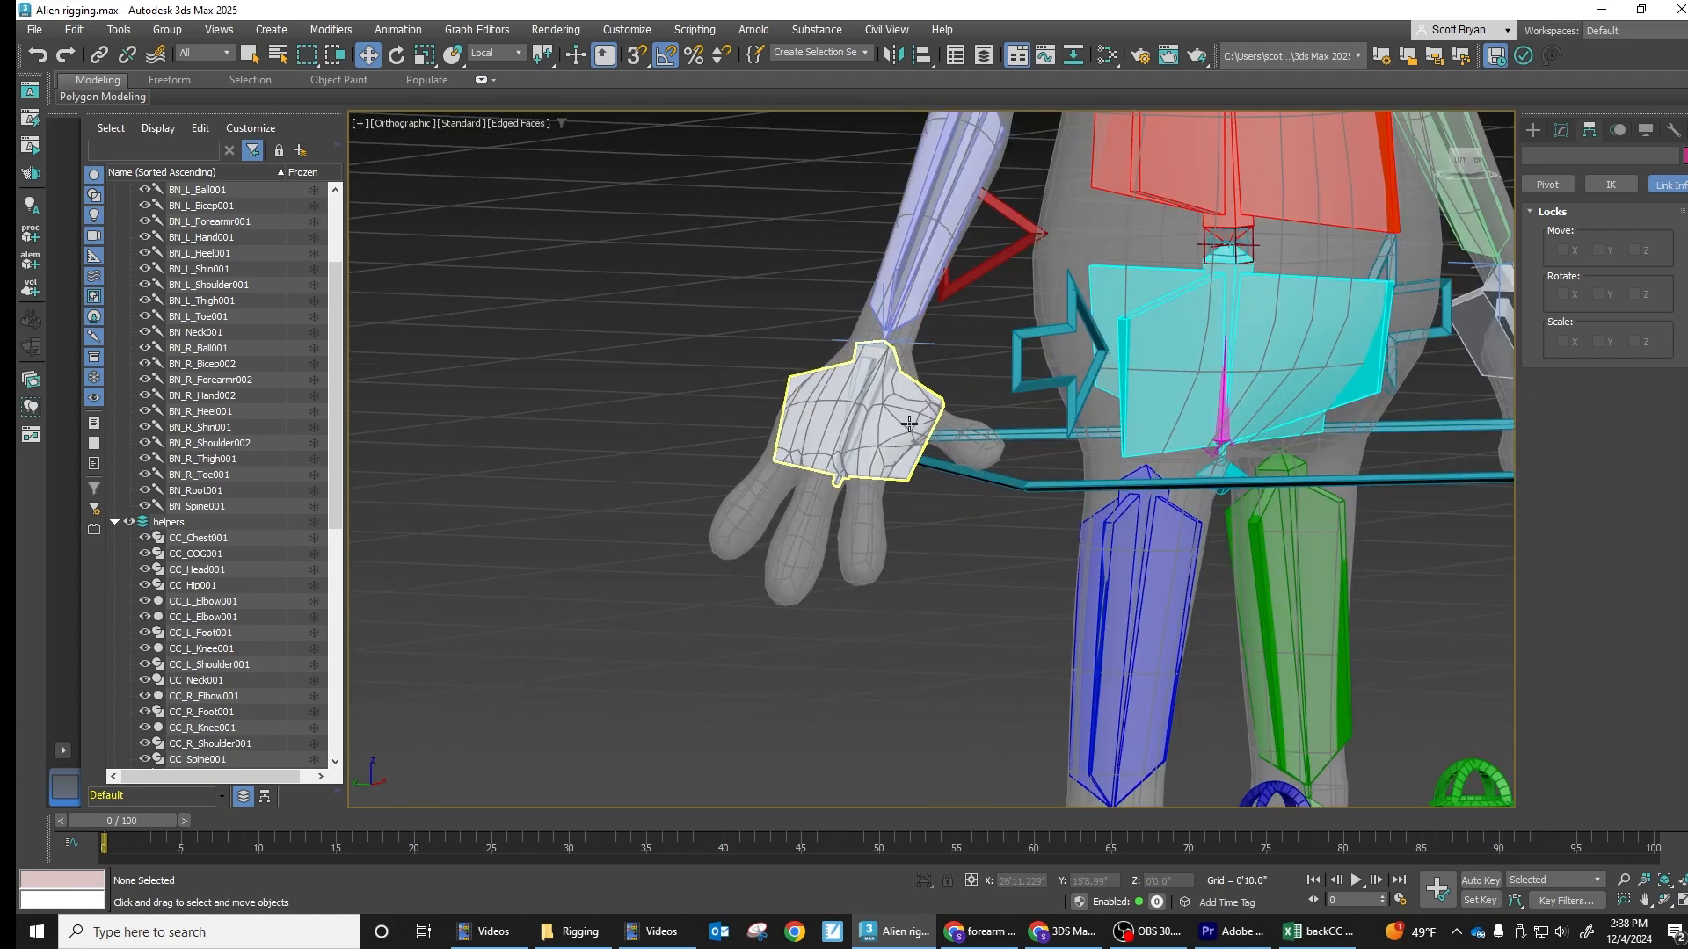
pyautogui.scroll(-2, 909, 423)
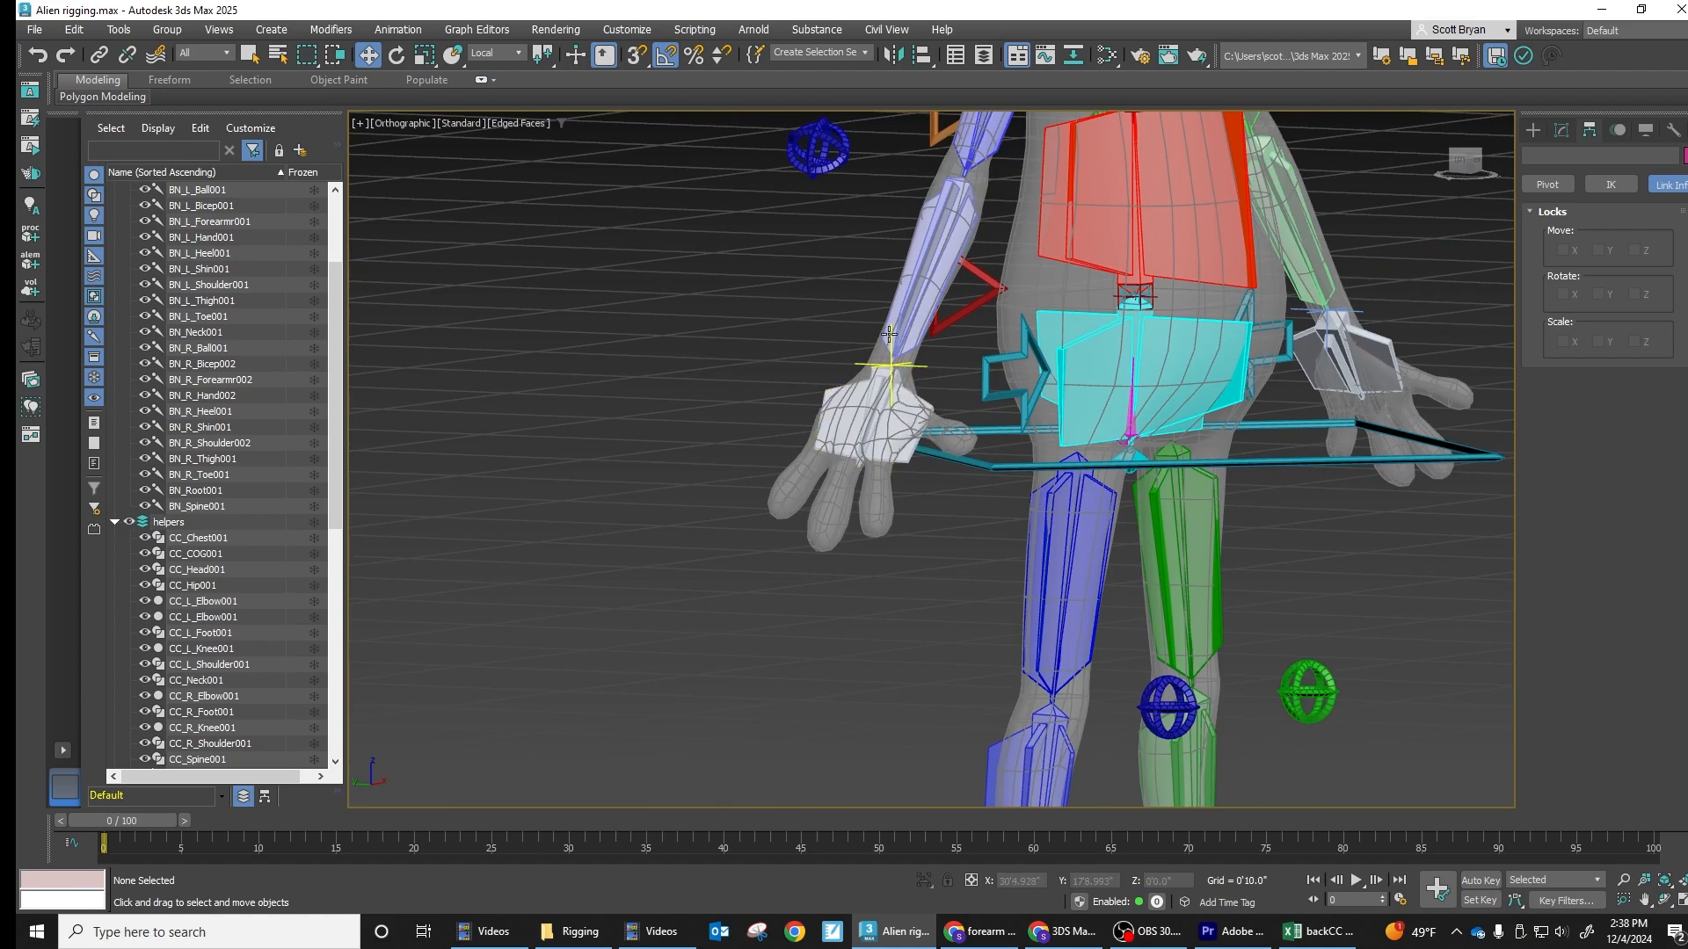